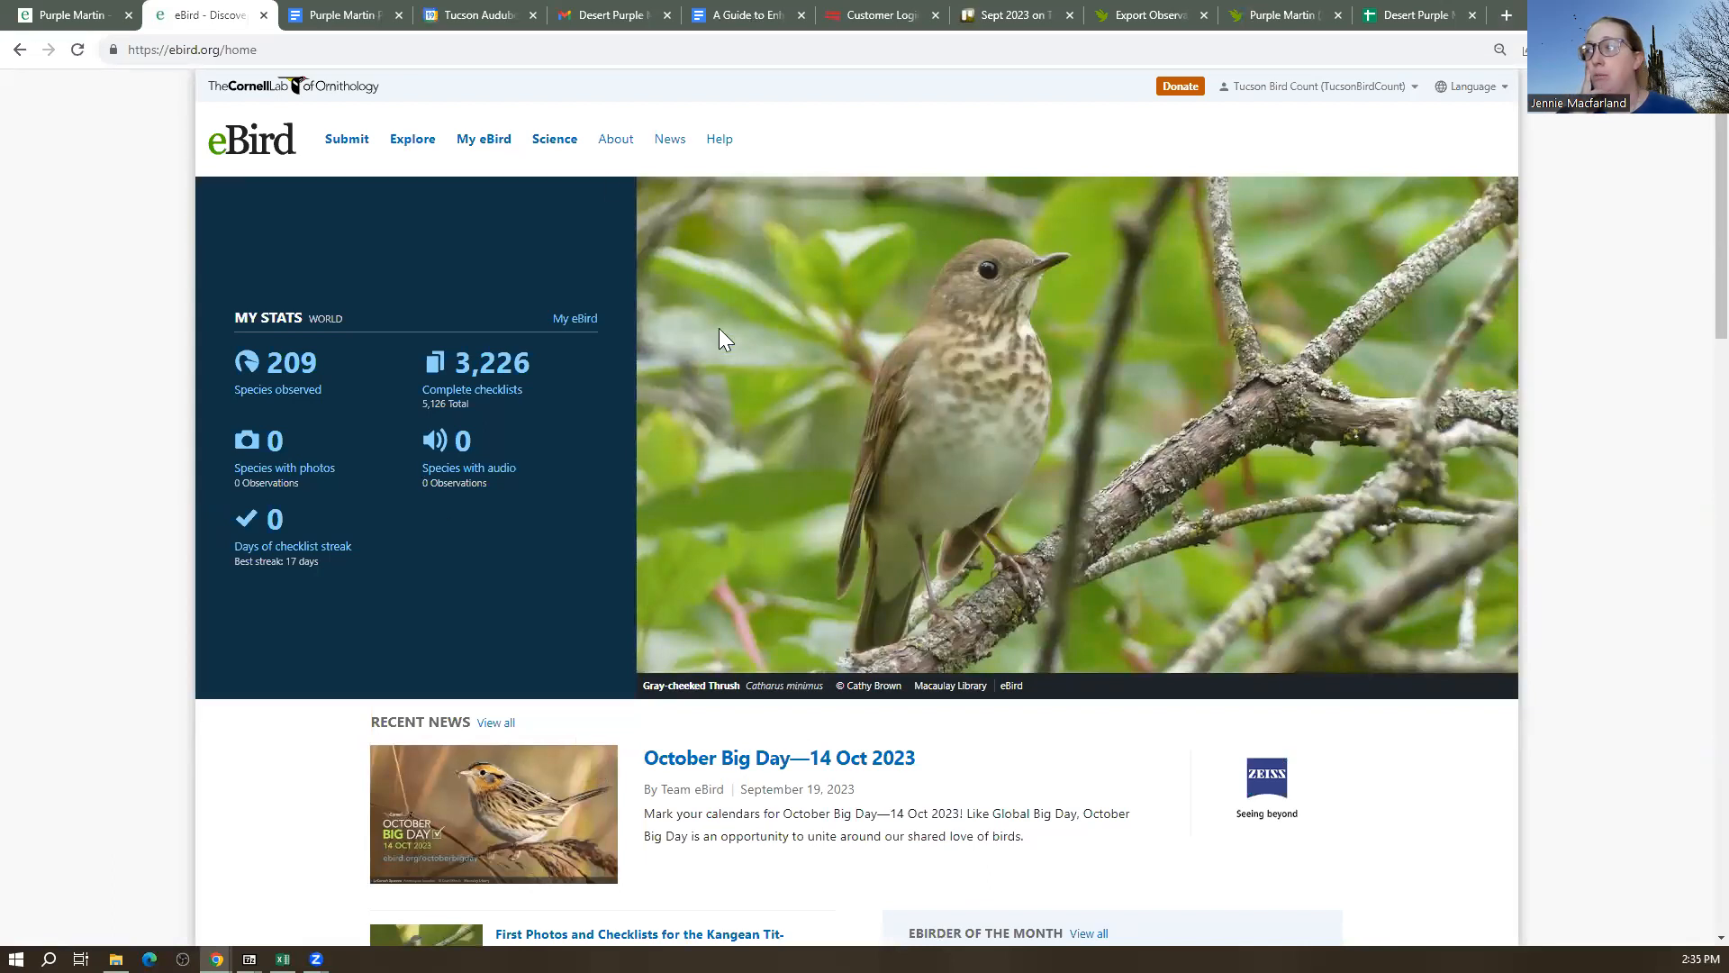
Open the interactive species maps from the explore page and display the range map for Purple Martin
left_click(422, 144)
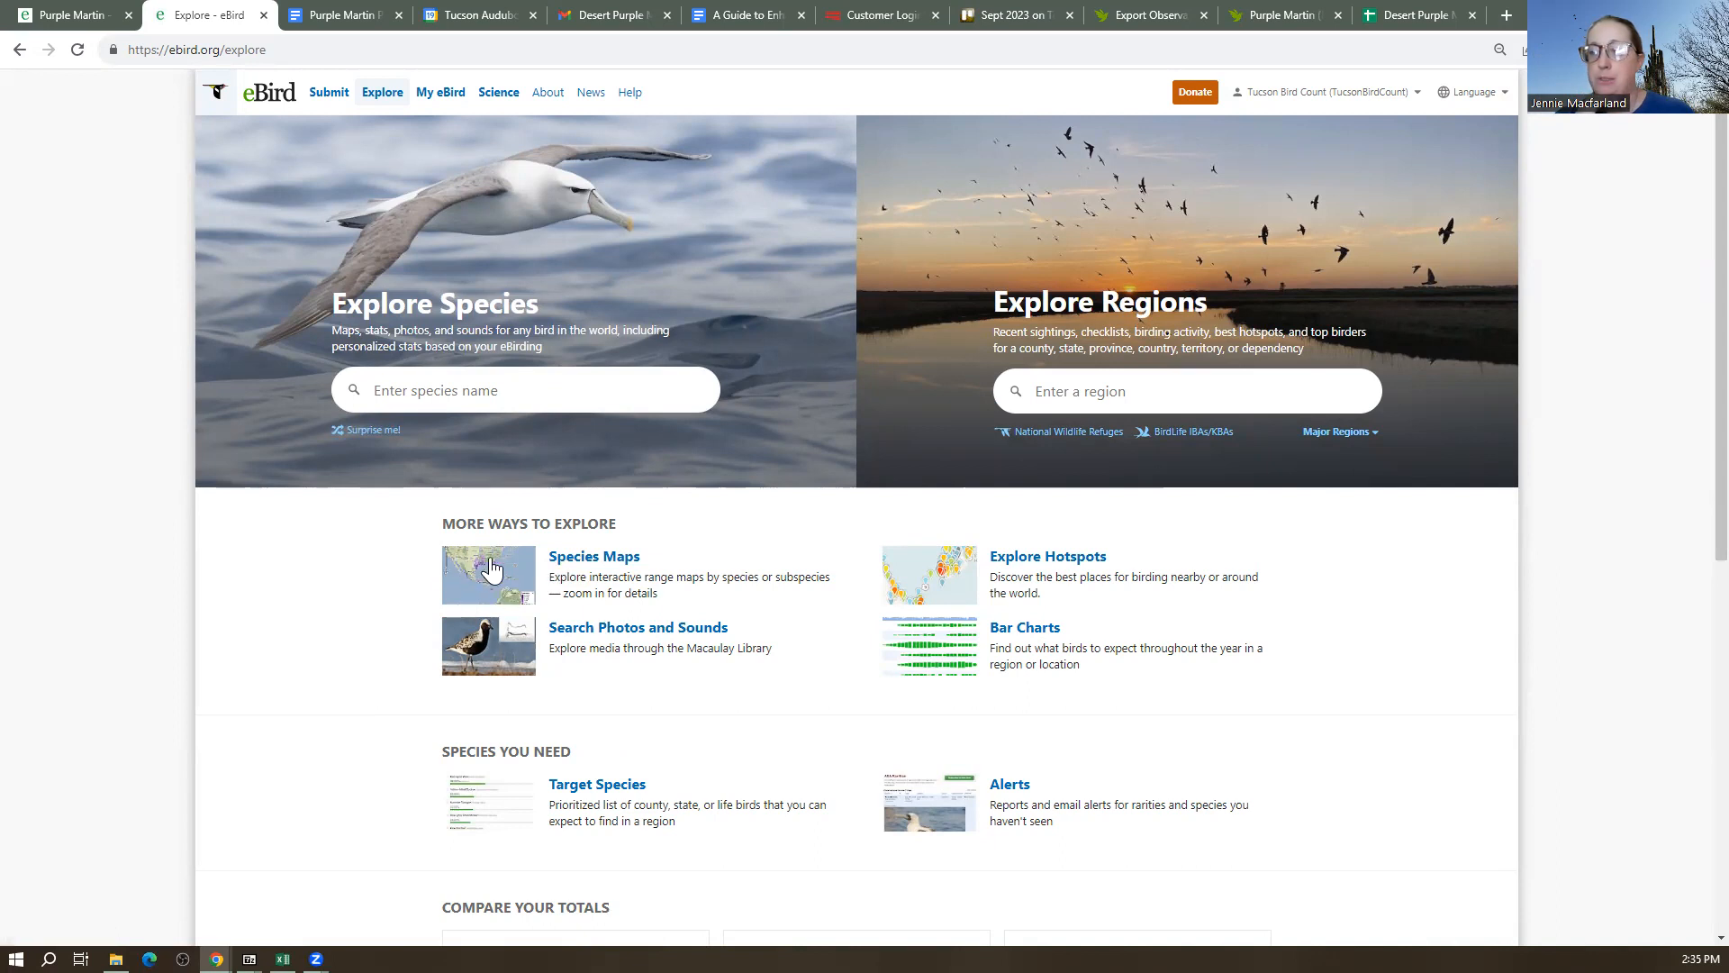
left_click(569, 564)
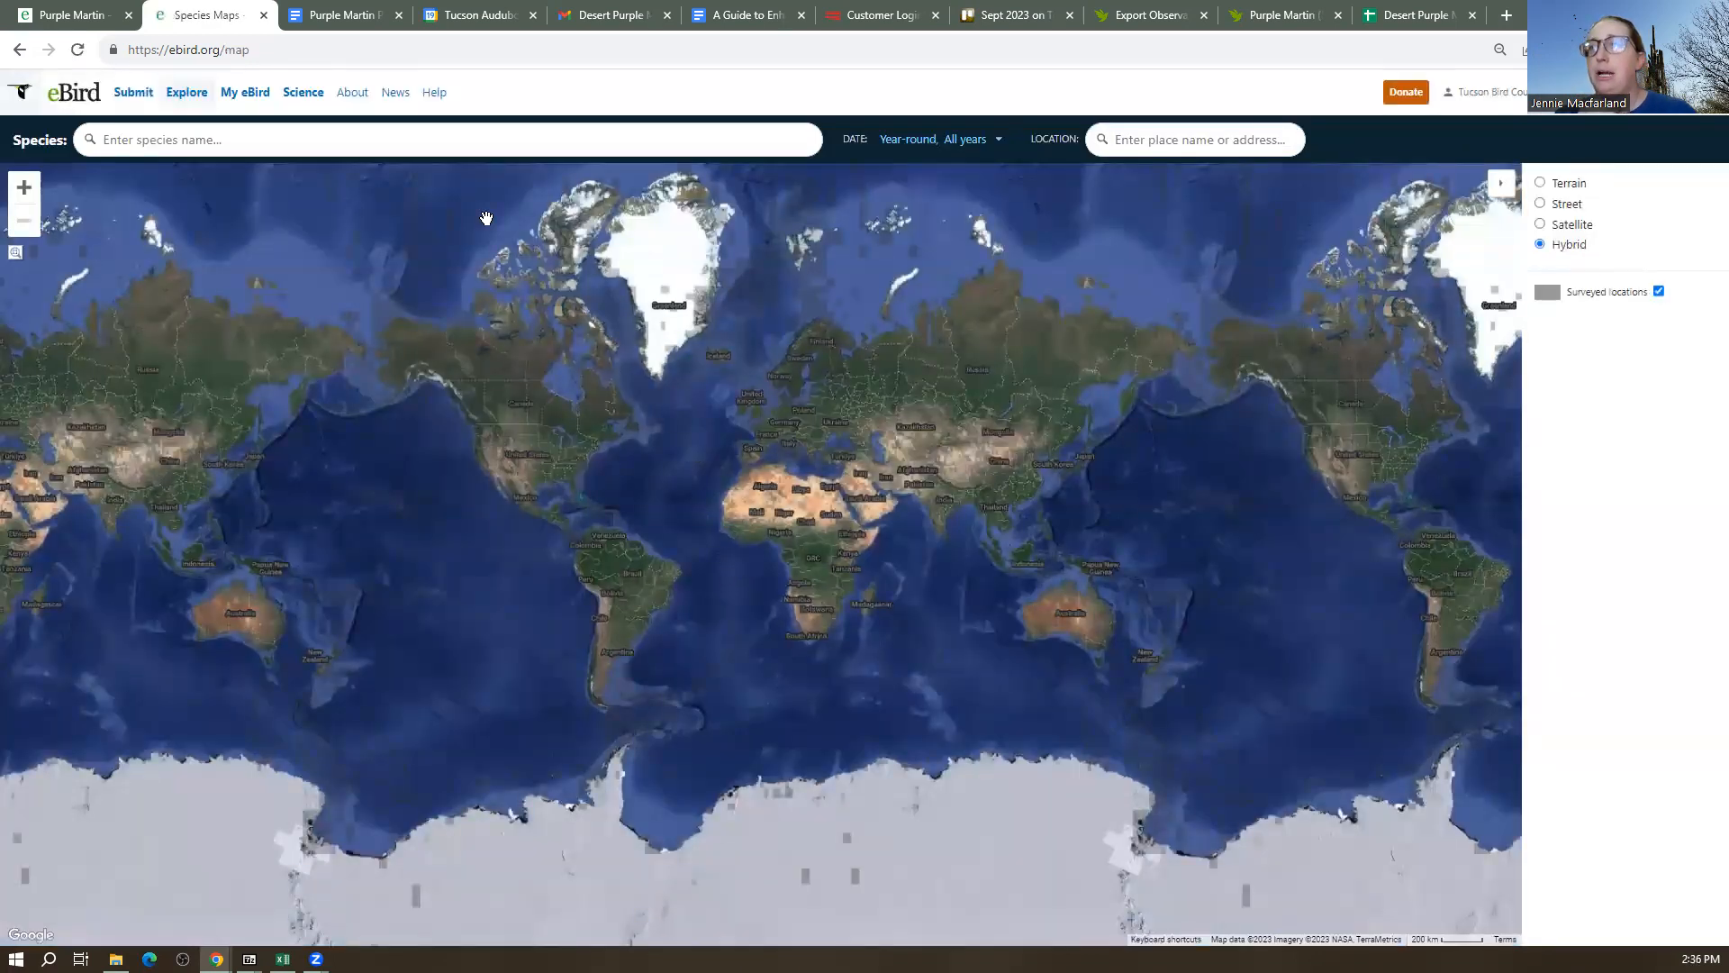
left_click(415, 142)
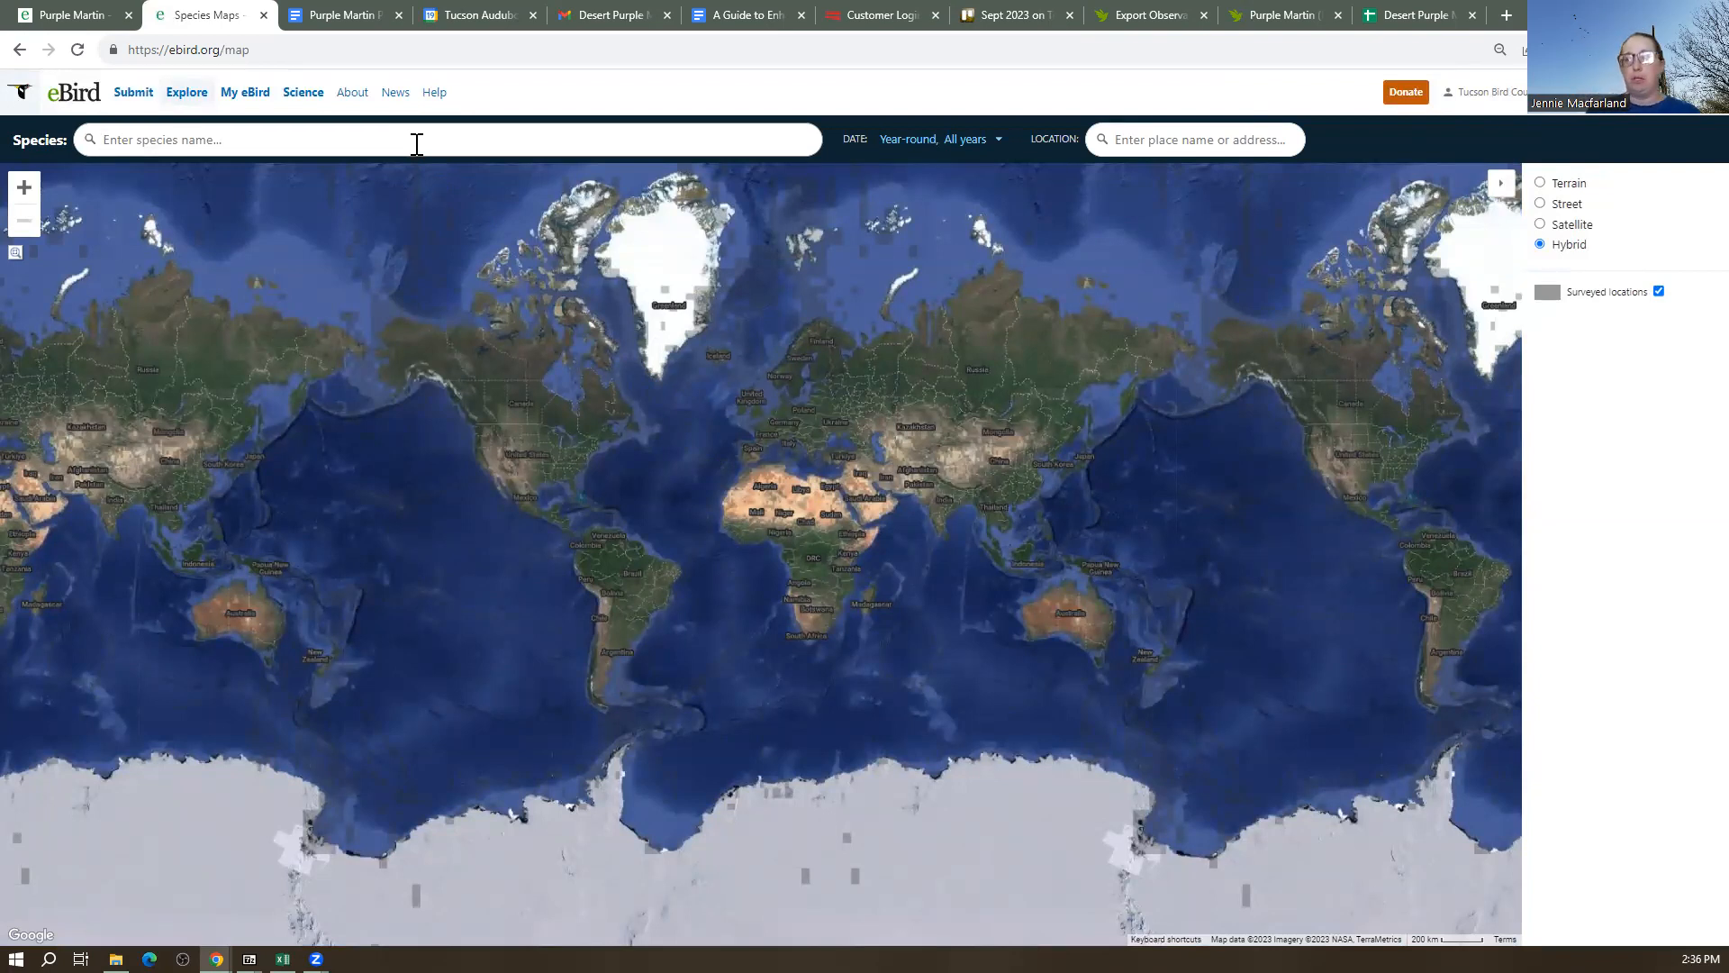
type("pu")
key("BackSpace")
key("BackSpace")
type("p")
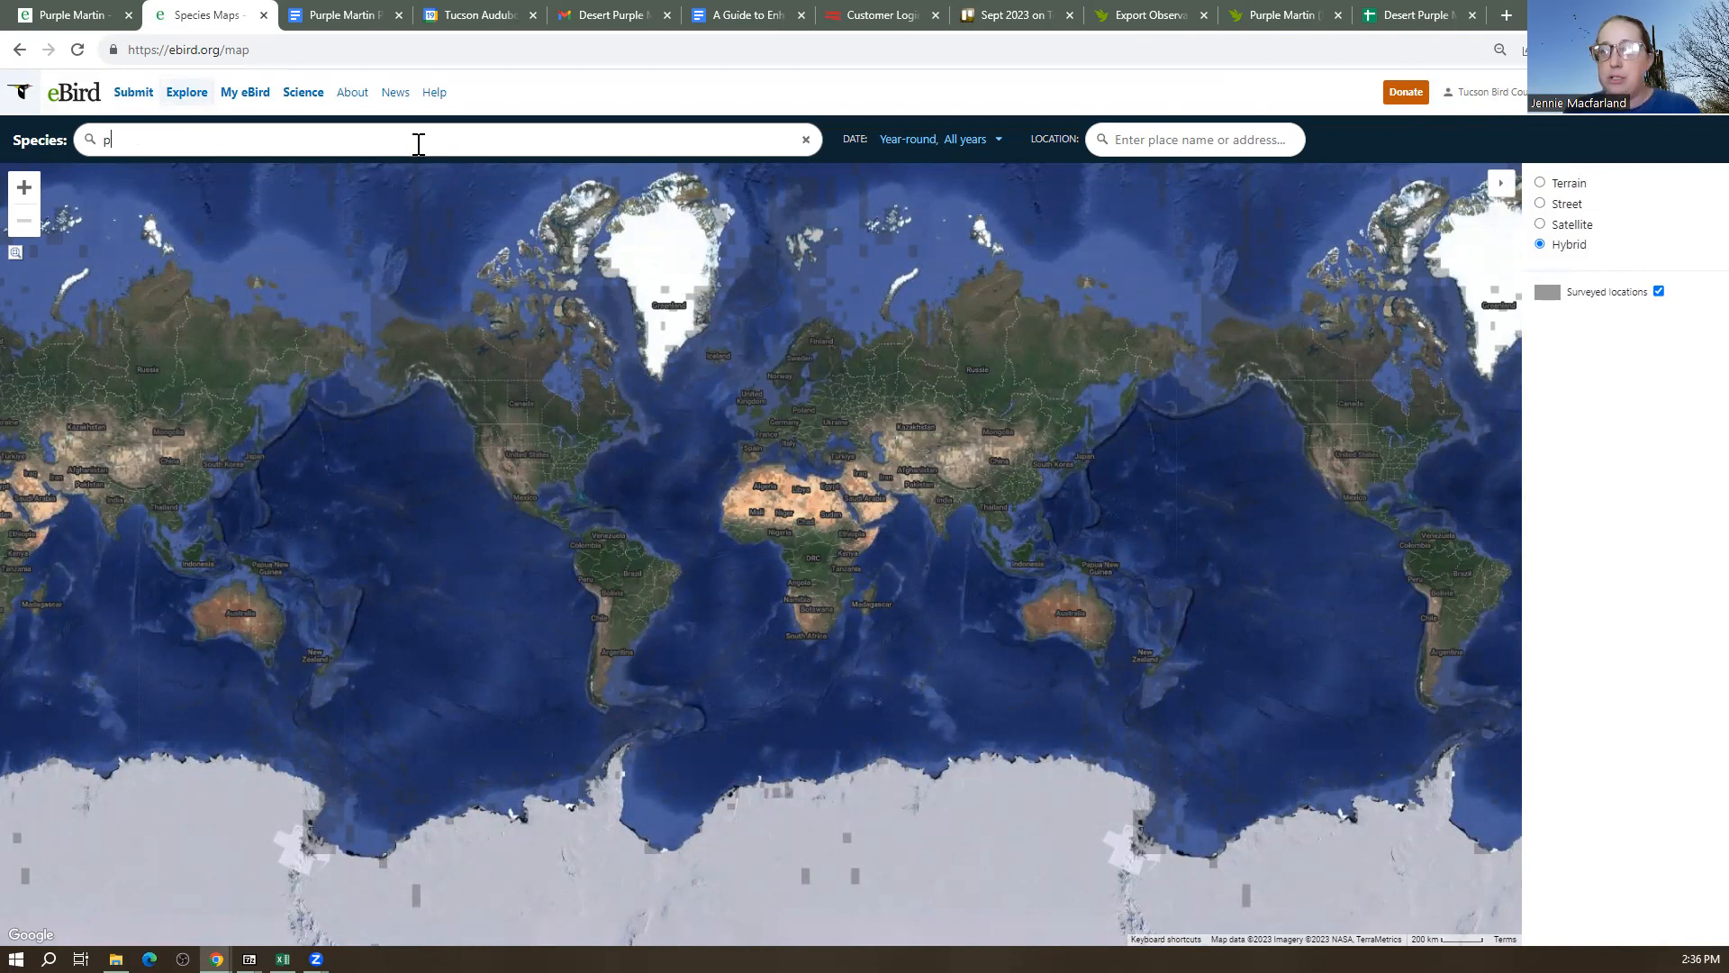
type("urple martin")
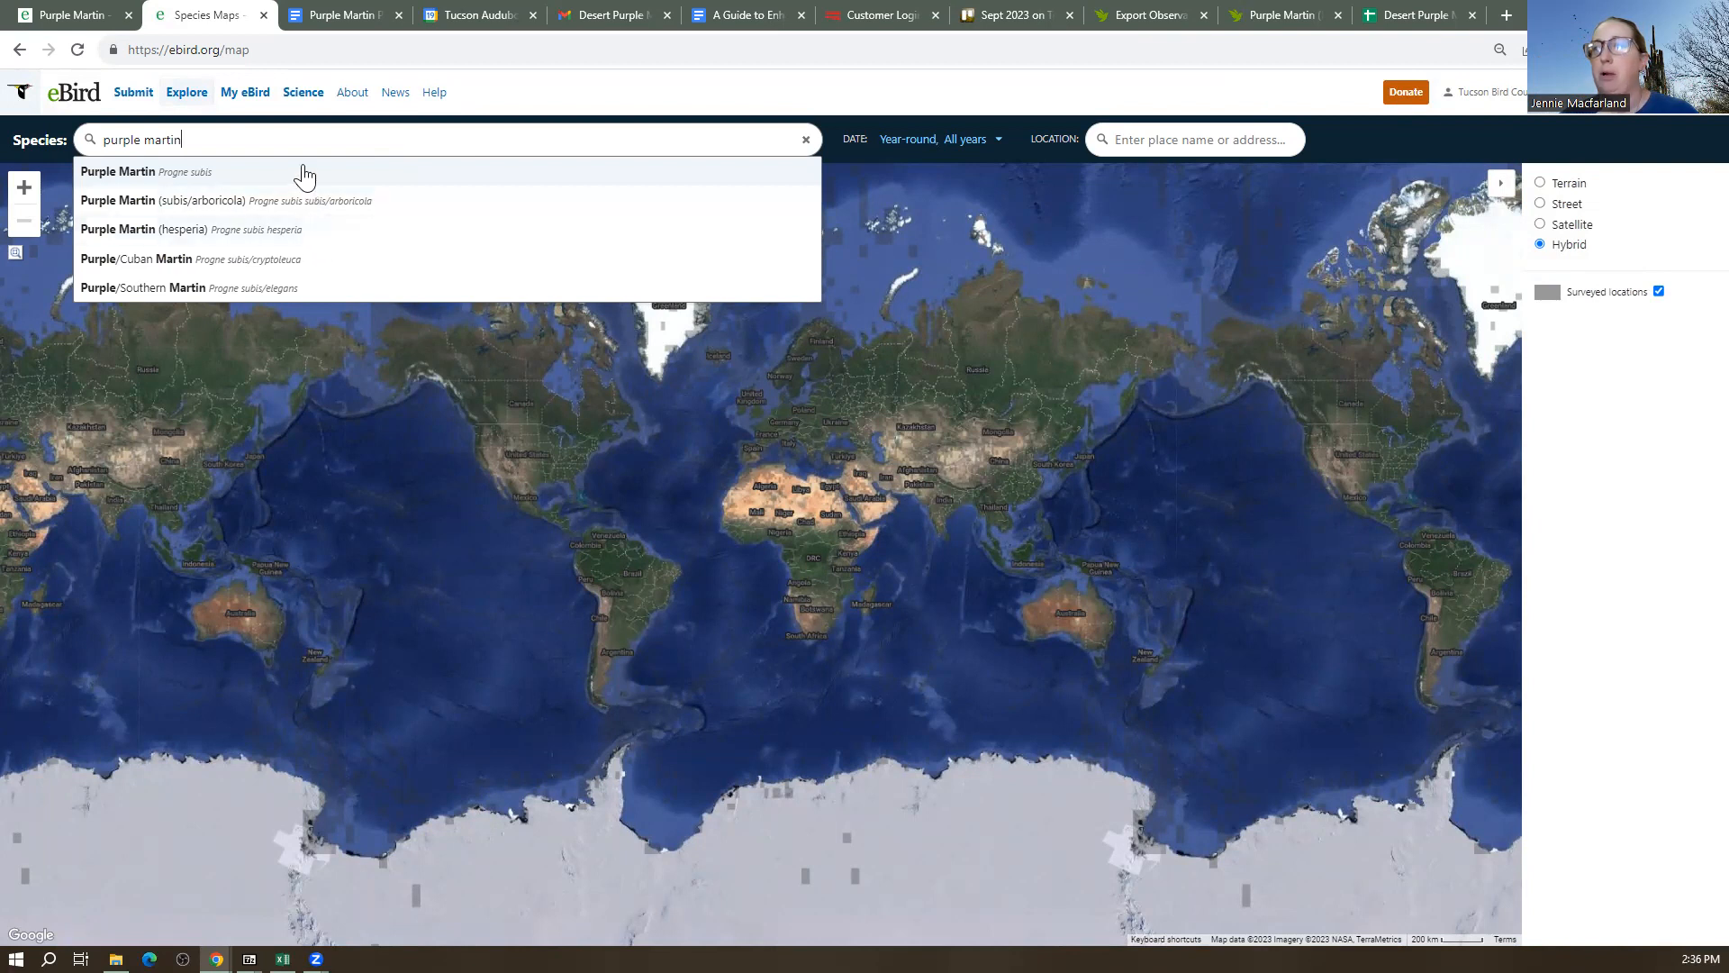
left_click(294, 180)
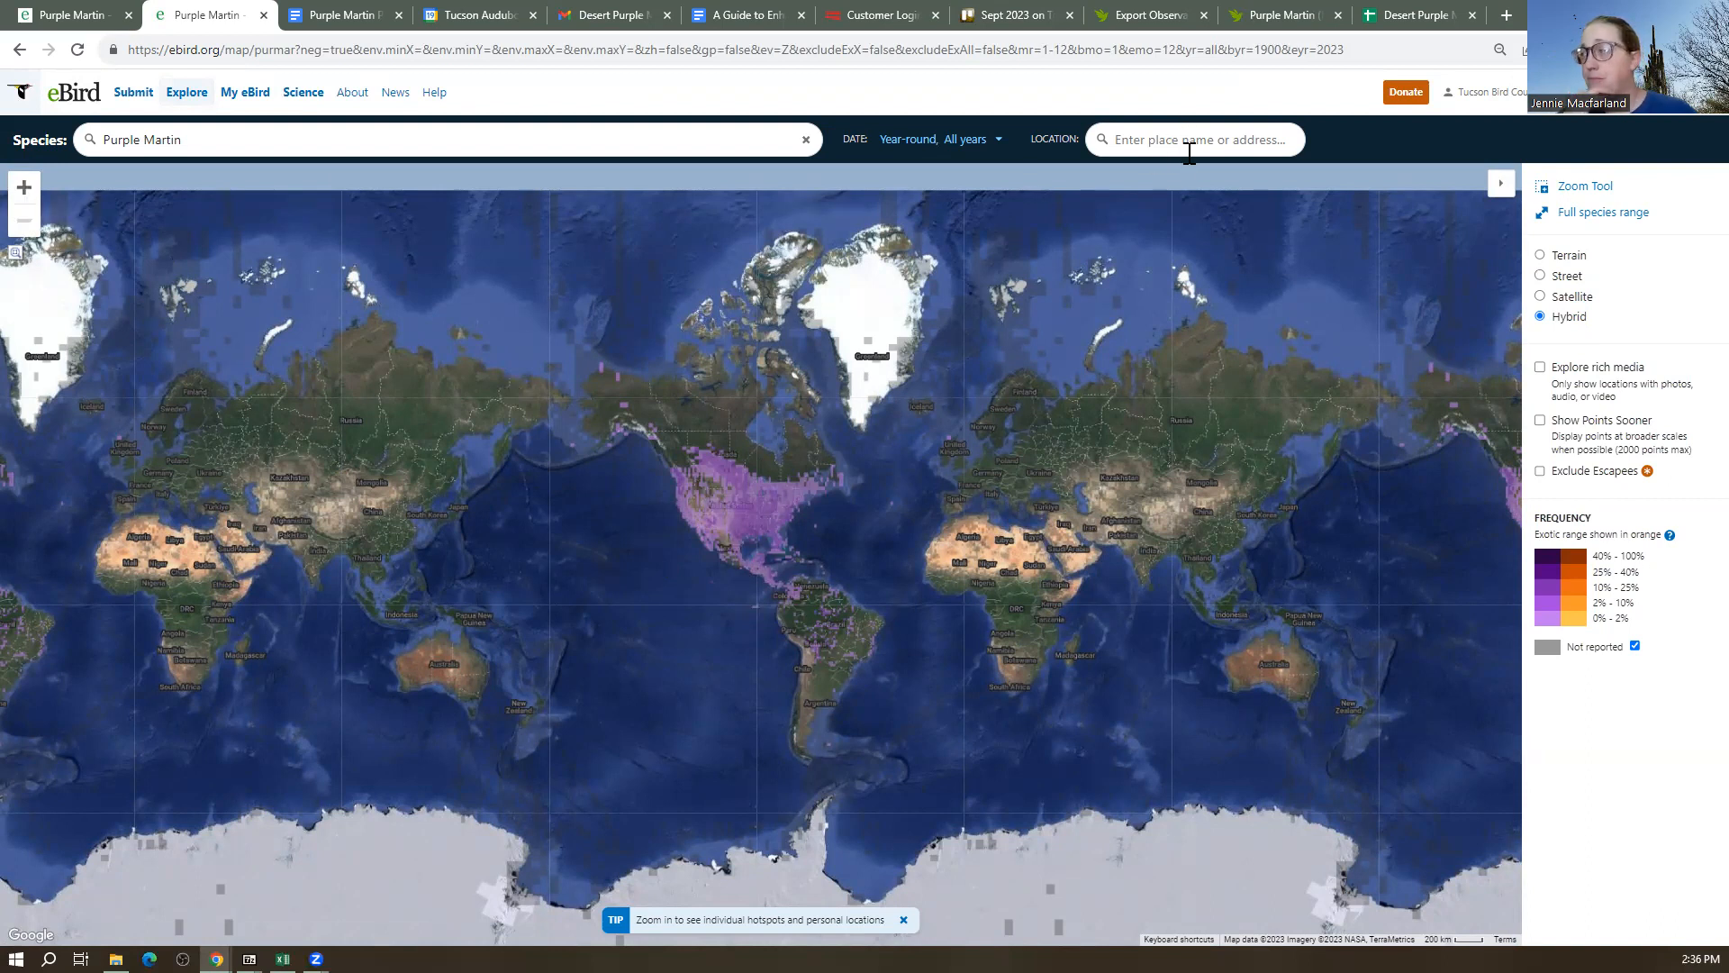
Centre the Purple Martin map on the location Tucson, AZ, USA
left_click(1188, 143)
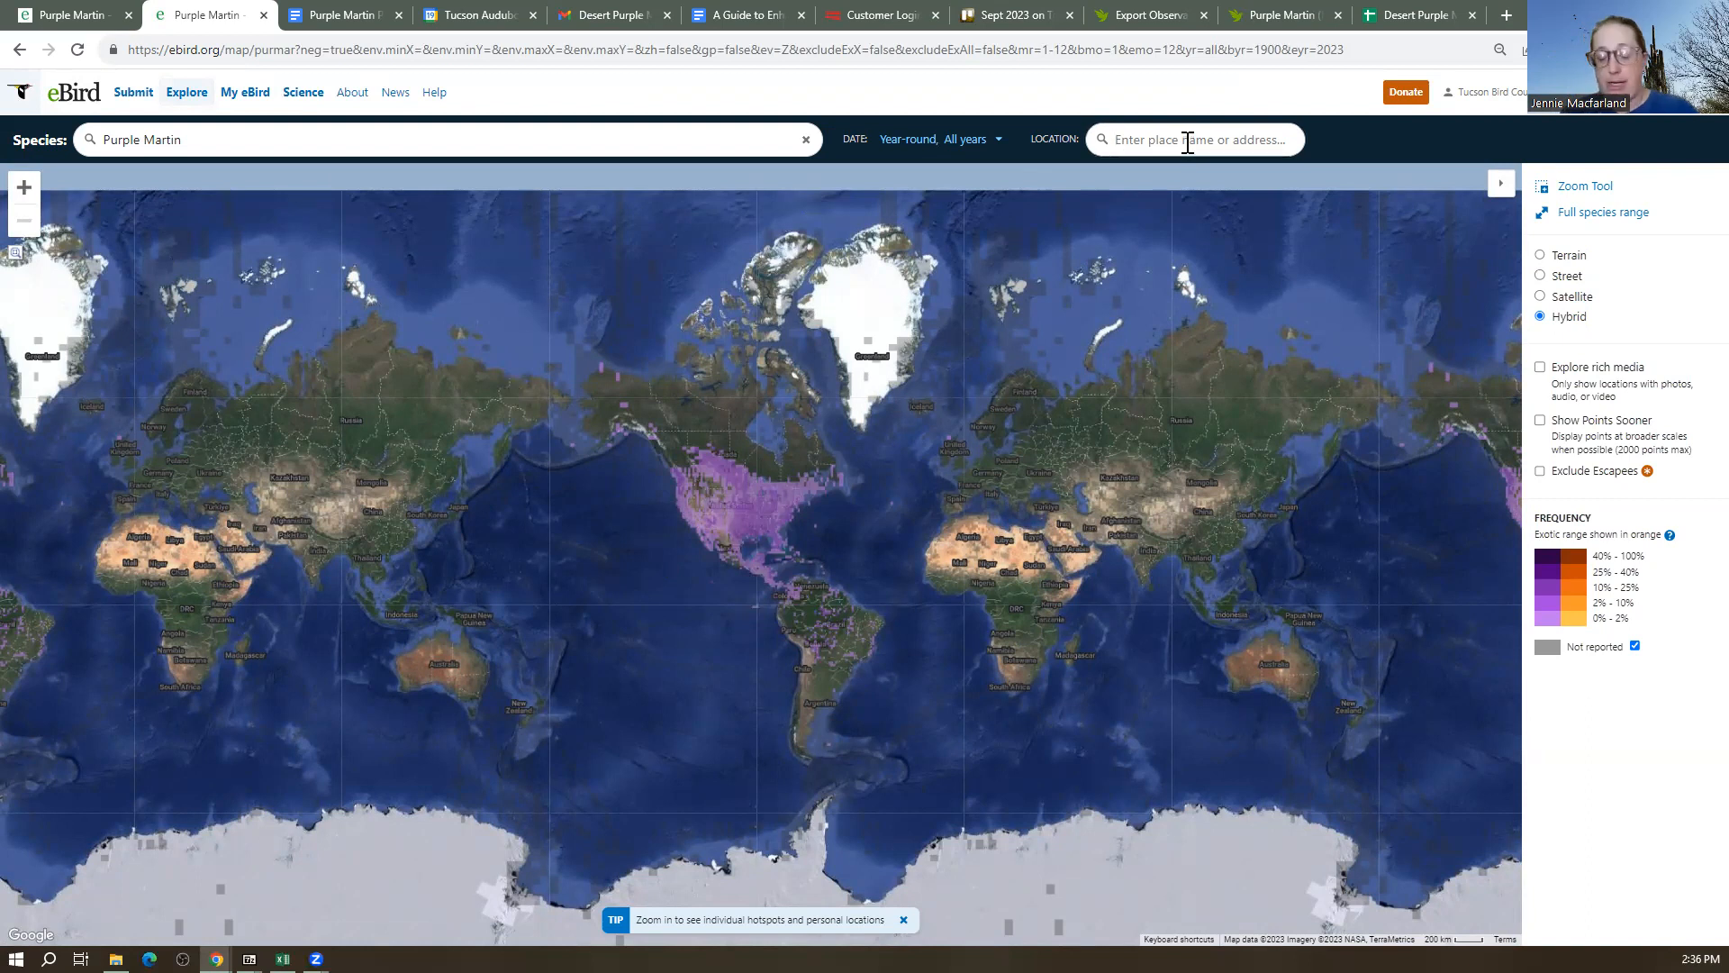
type("tucson")
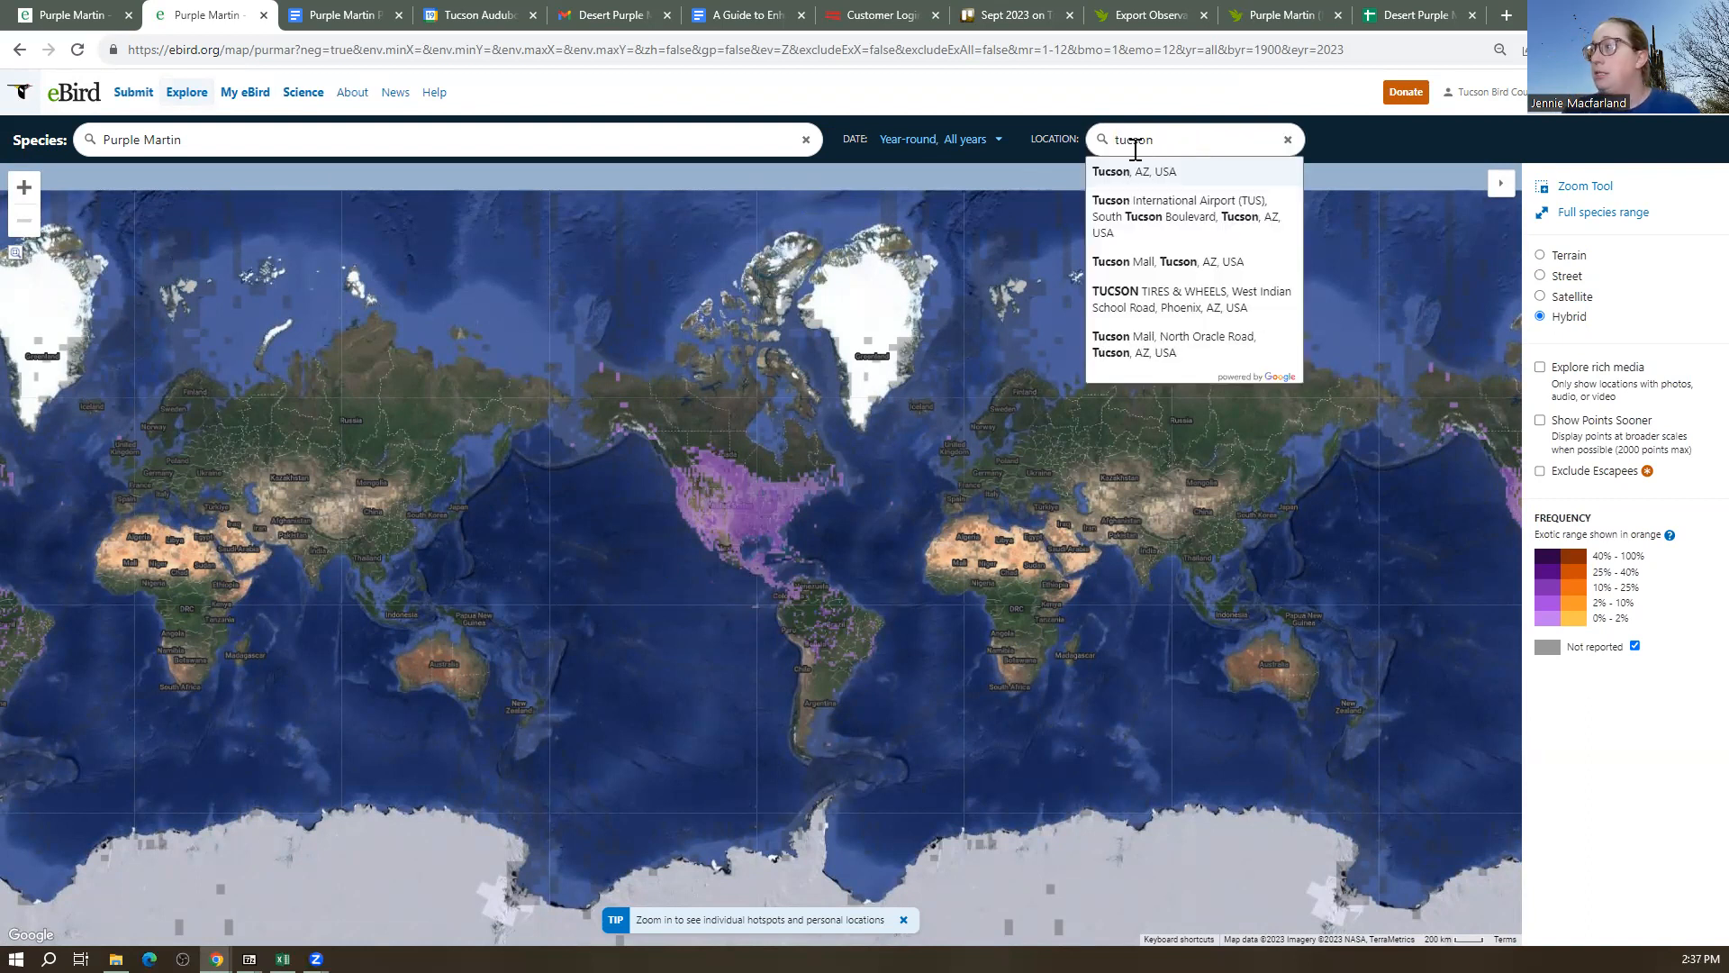
left_click(1137, 173)
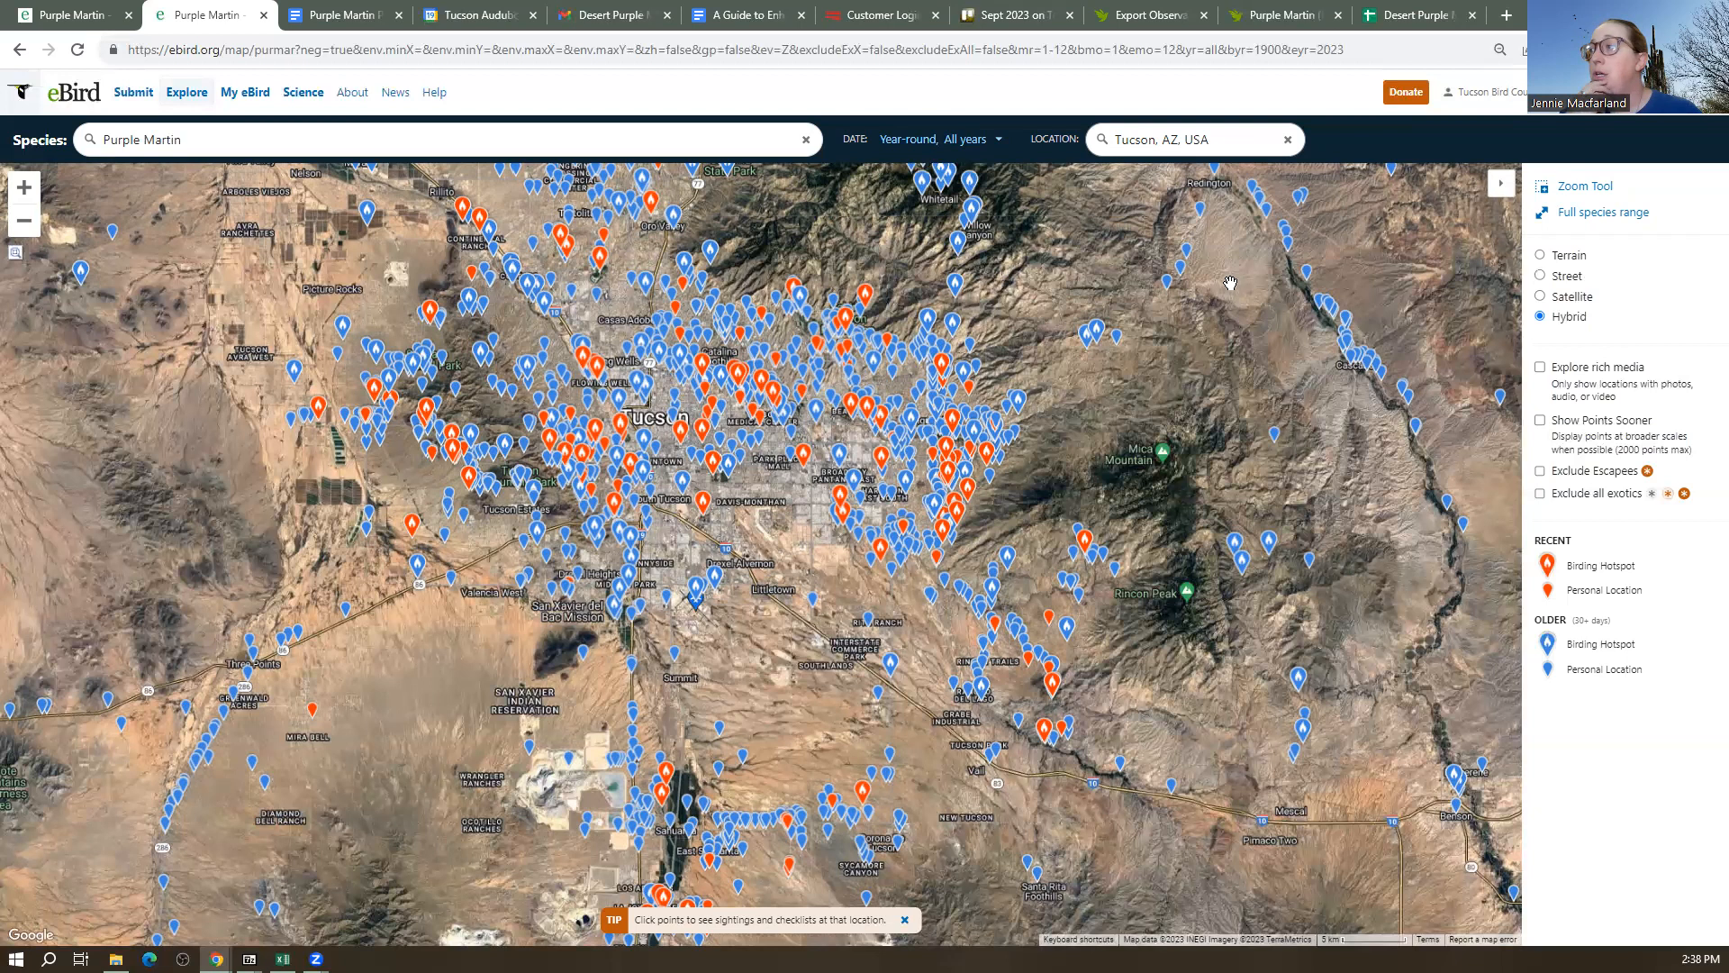
Check the date range options and examine the Purple Martin sighting points south of Tucson down to the Mexican border
left_click(924, 144)
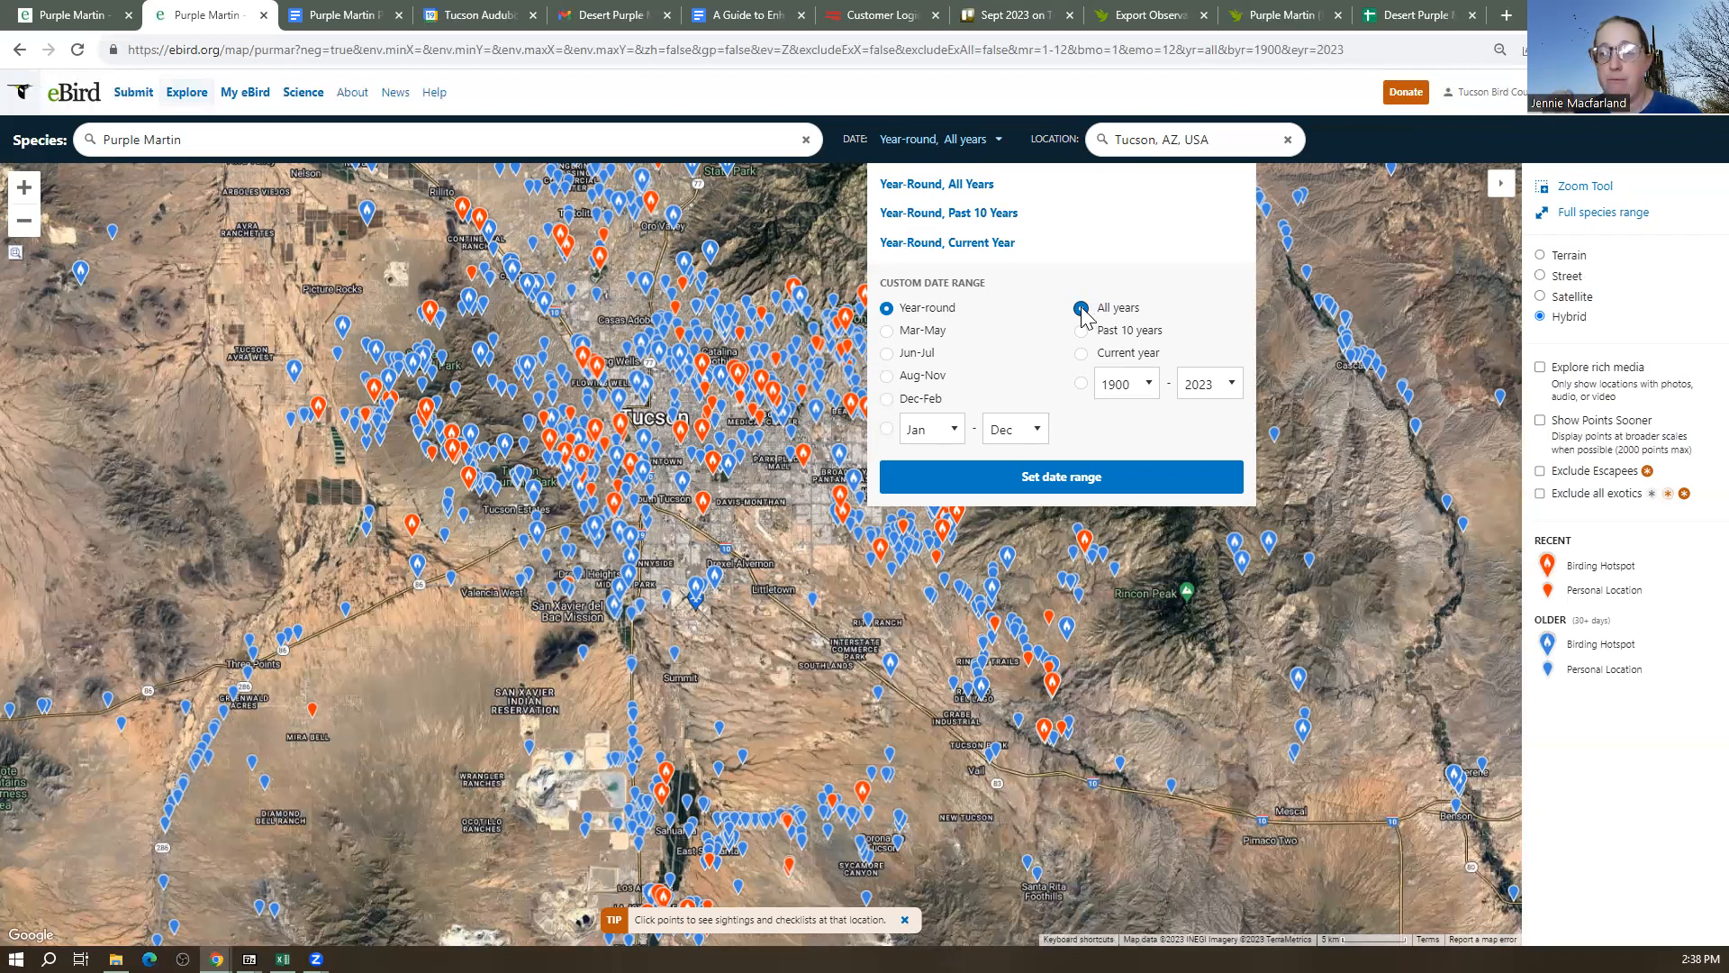
left_click(776, 697)
left_click_drag(829, 705, 821, 680)
left_click_drag(804, 319, 808, 292)
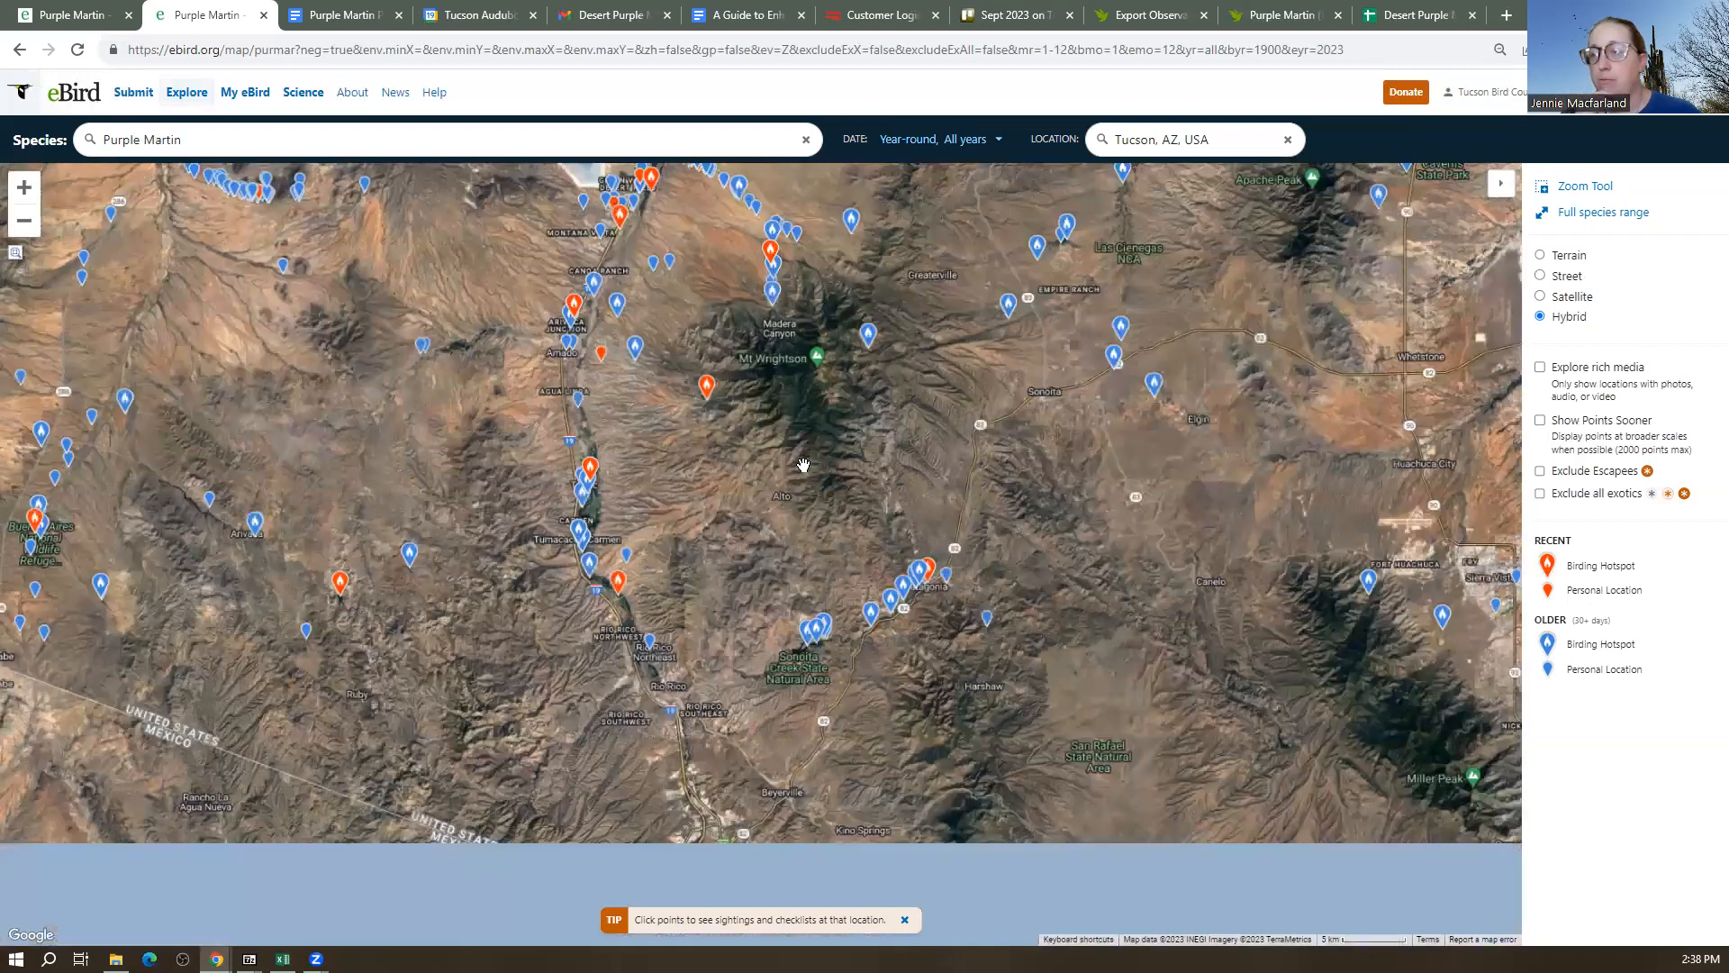
left_click_drag(857, 813, 843, 689)
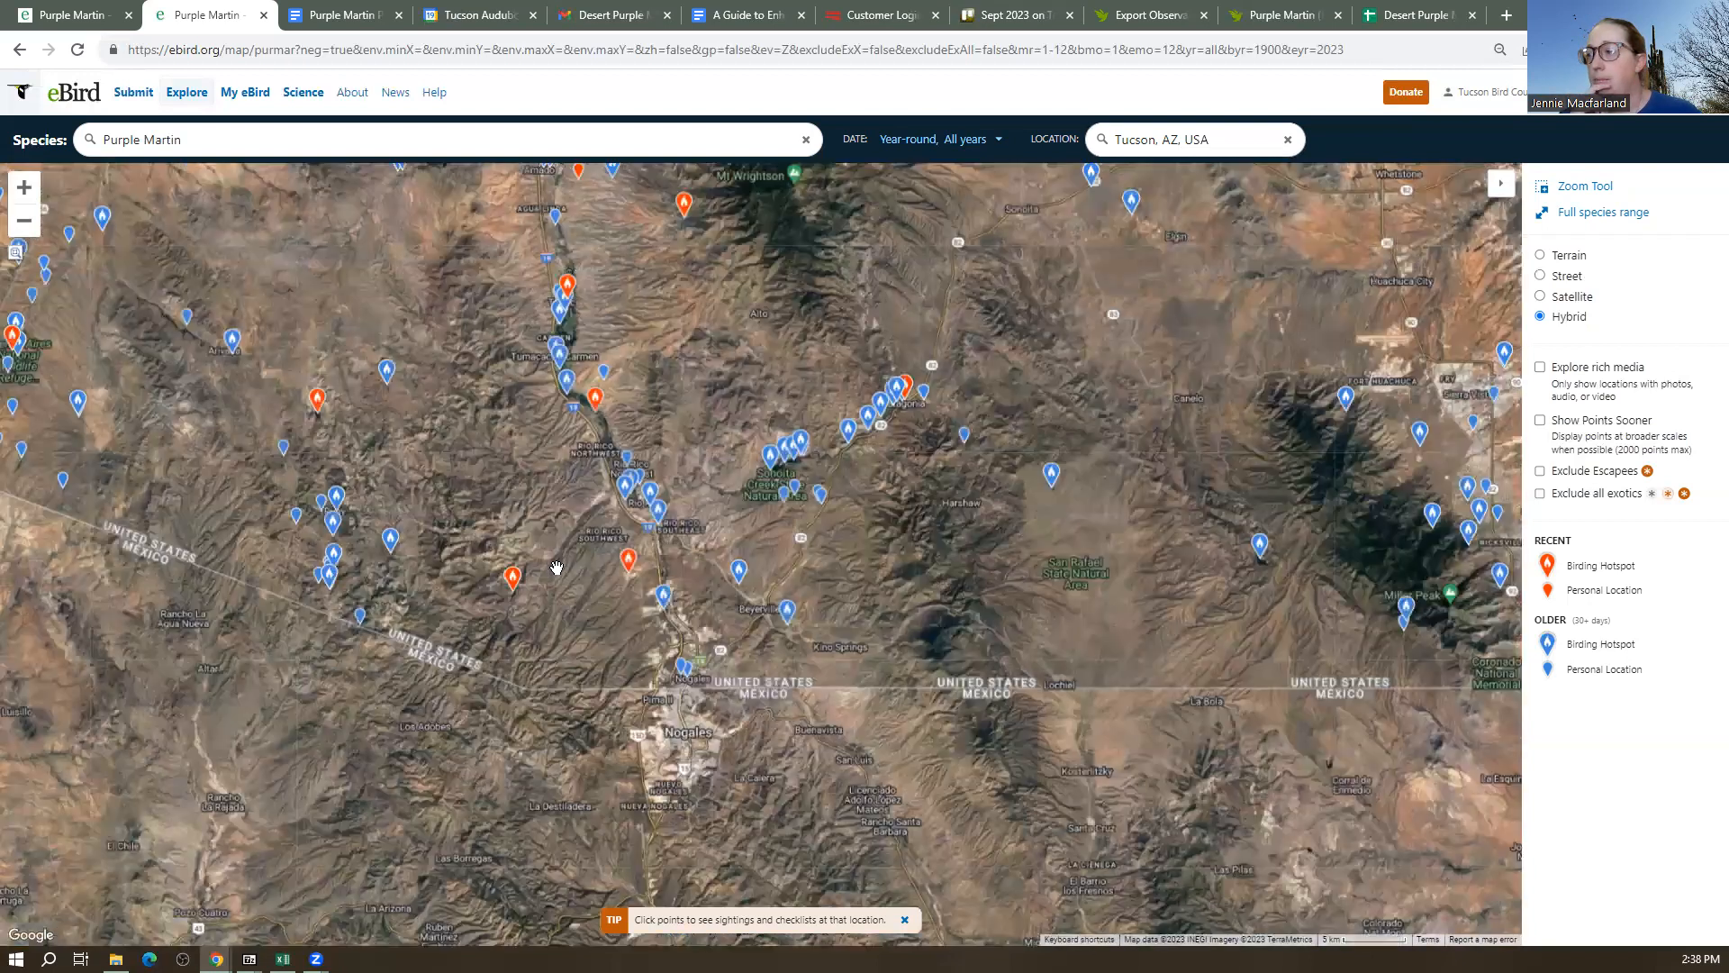
left_click_drag(419, 392, 562, 669)
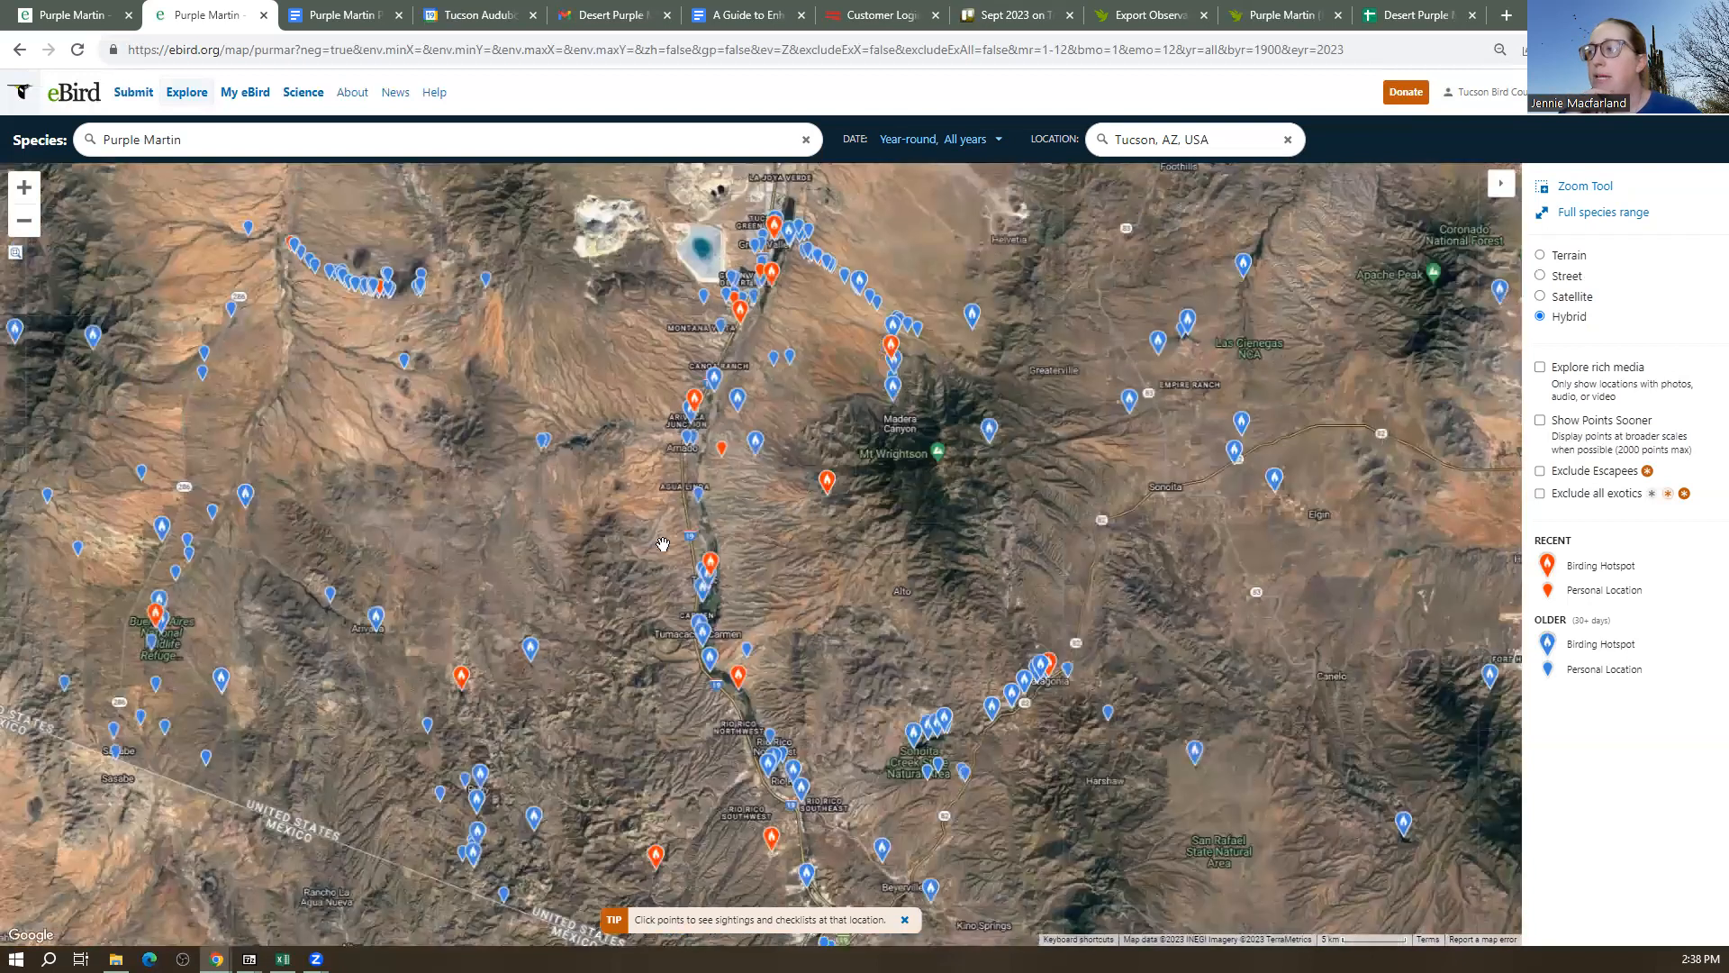
left_click_drag(871, 313, 846, 400)
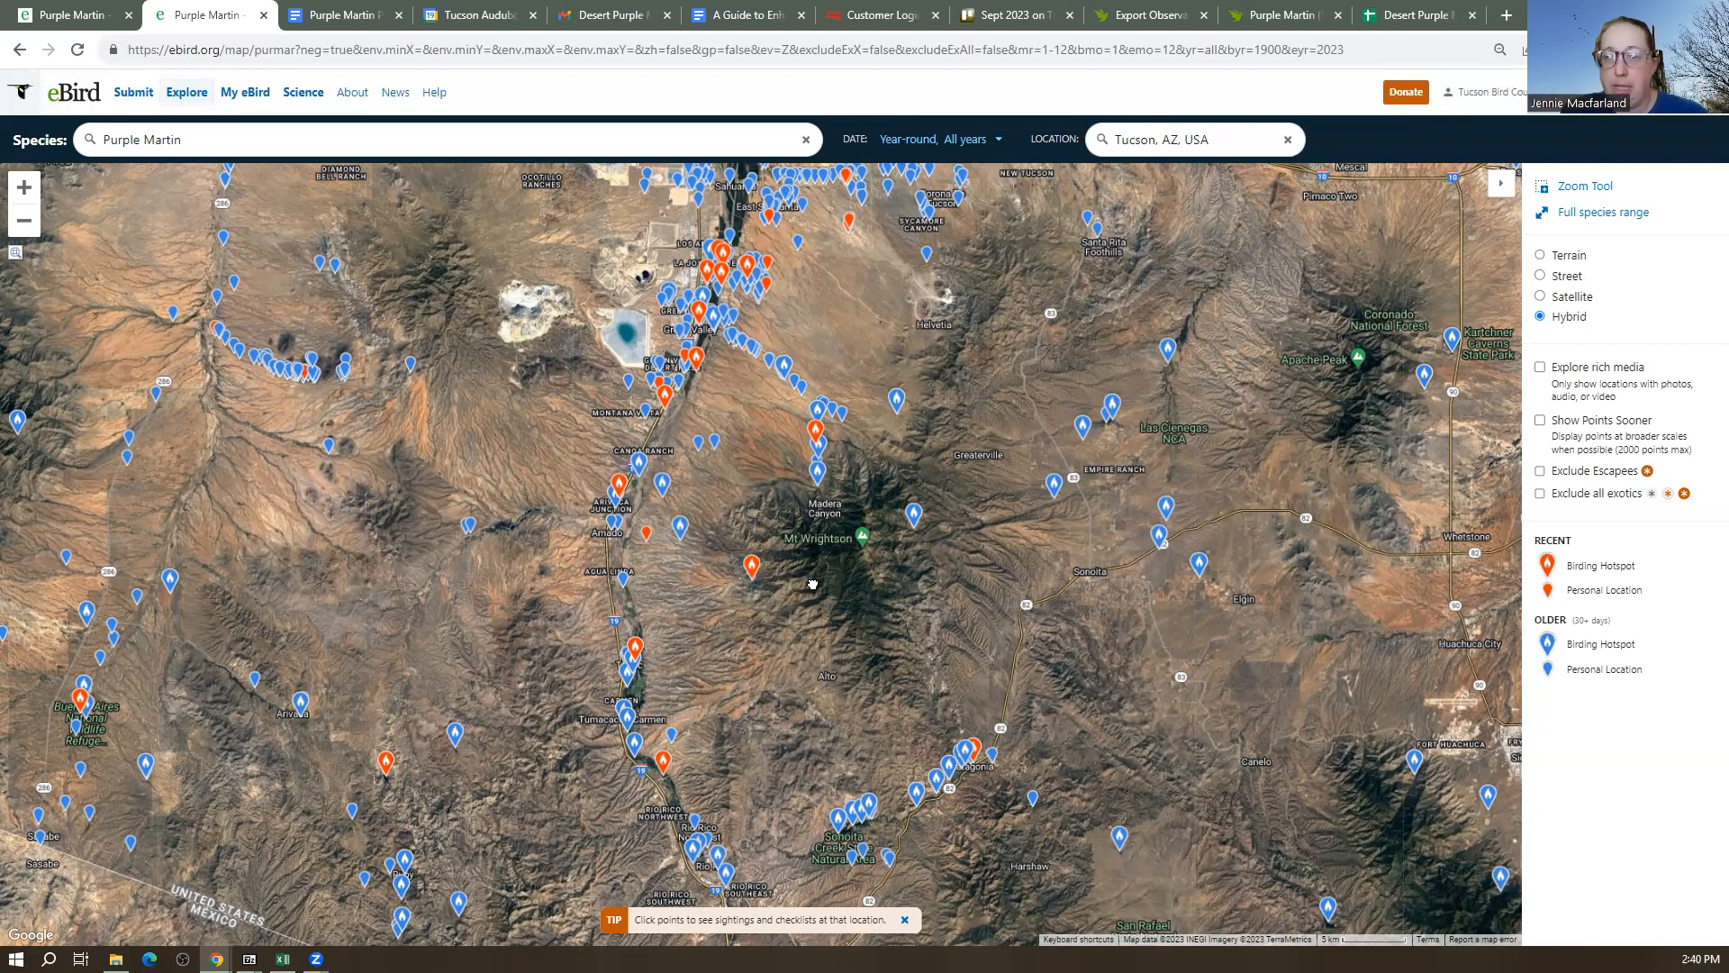
left_click_drag(816, 576, 766, 636)
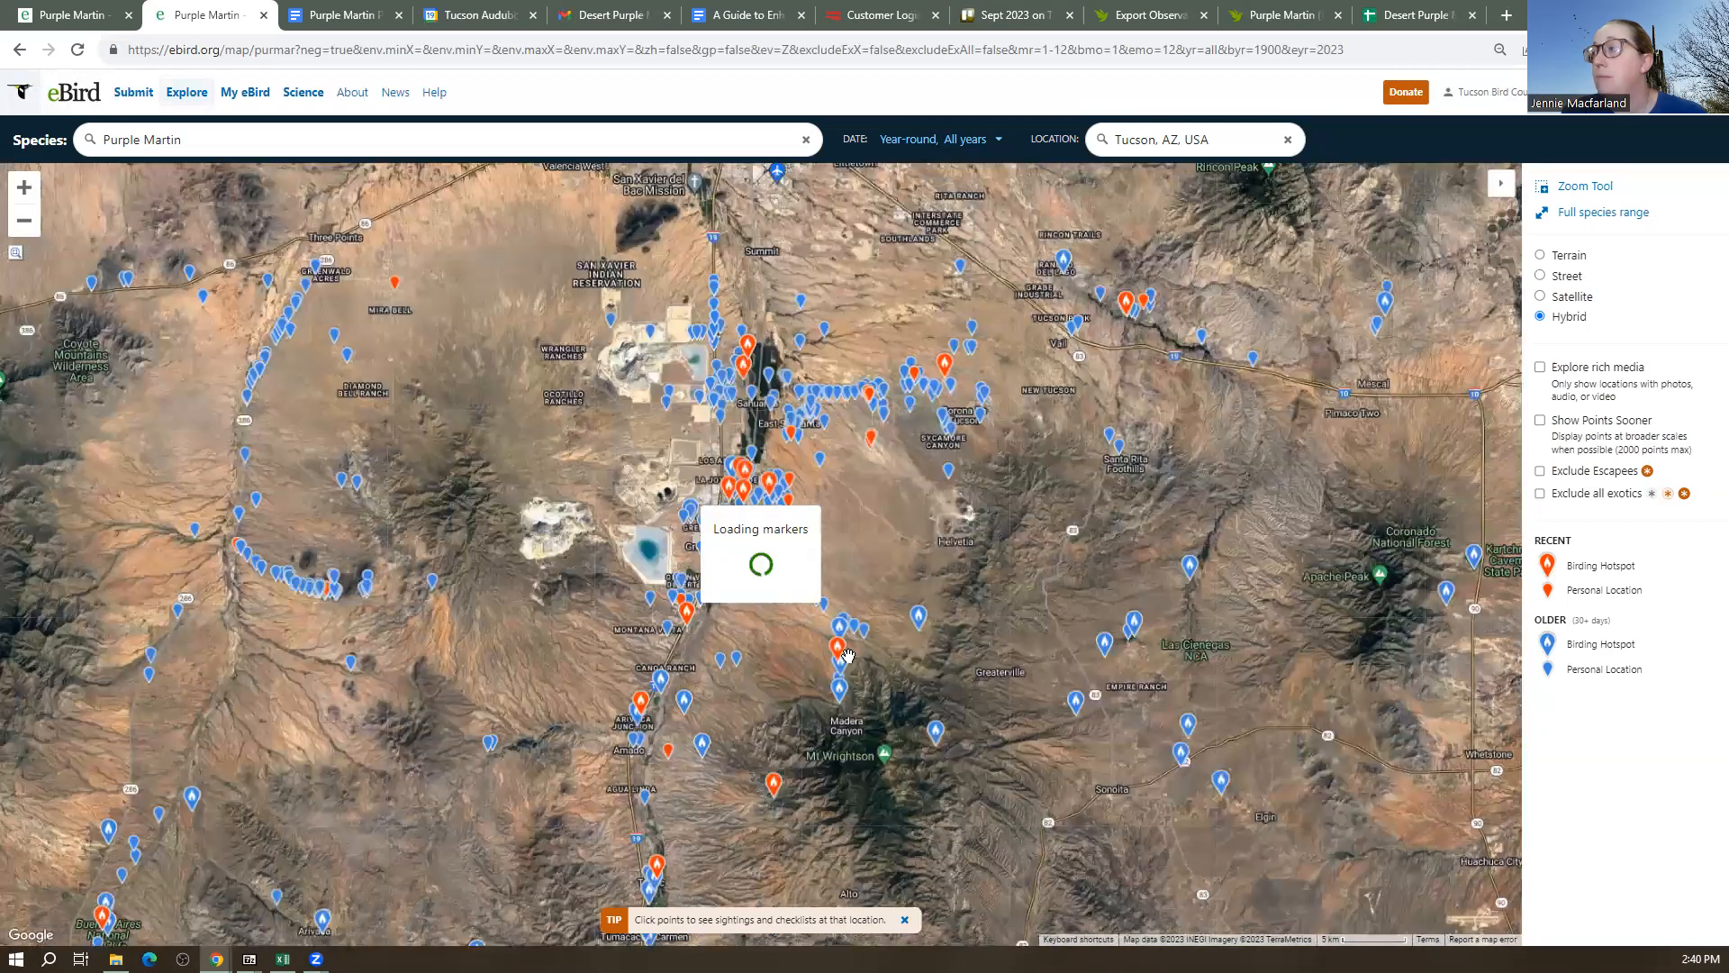
Restrict the Purple Martin map to year-round sightings of the current year and enable Show Points Sooner for a wider view beyond Tucson
left_click(903, 147)
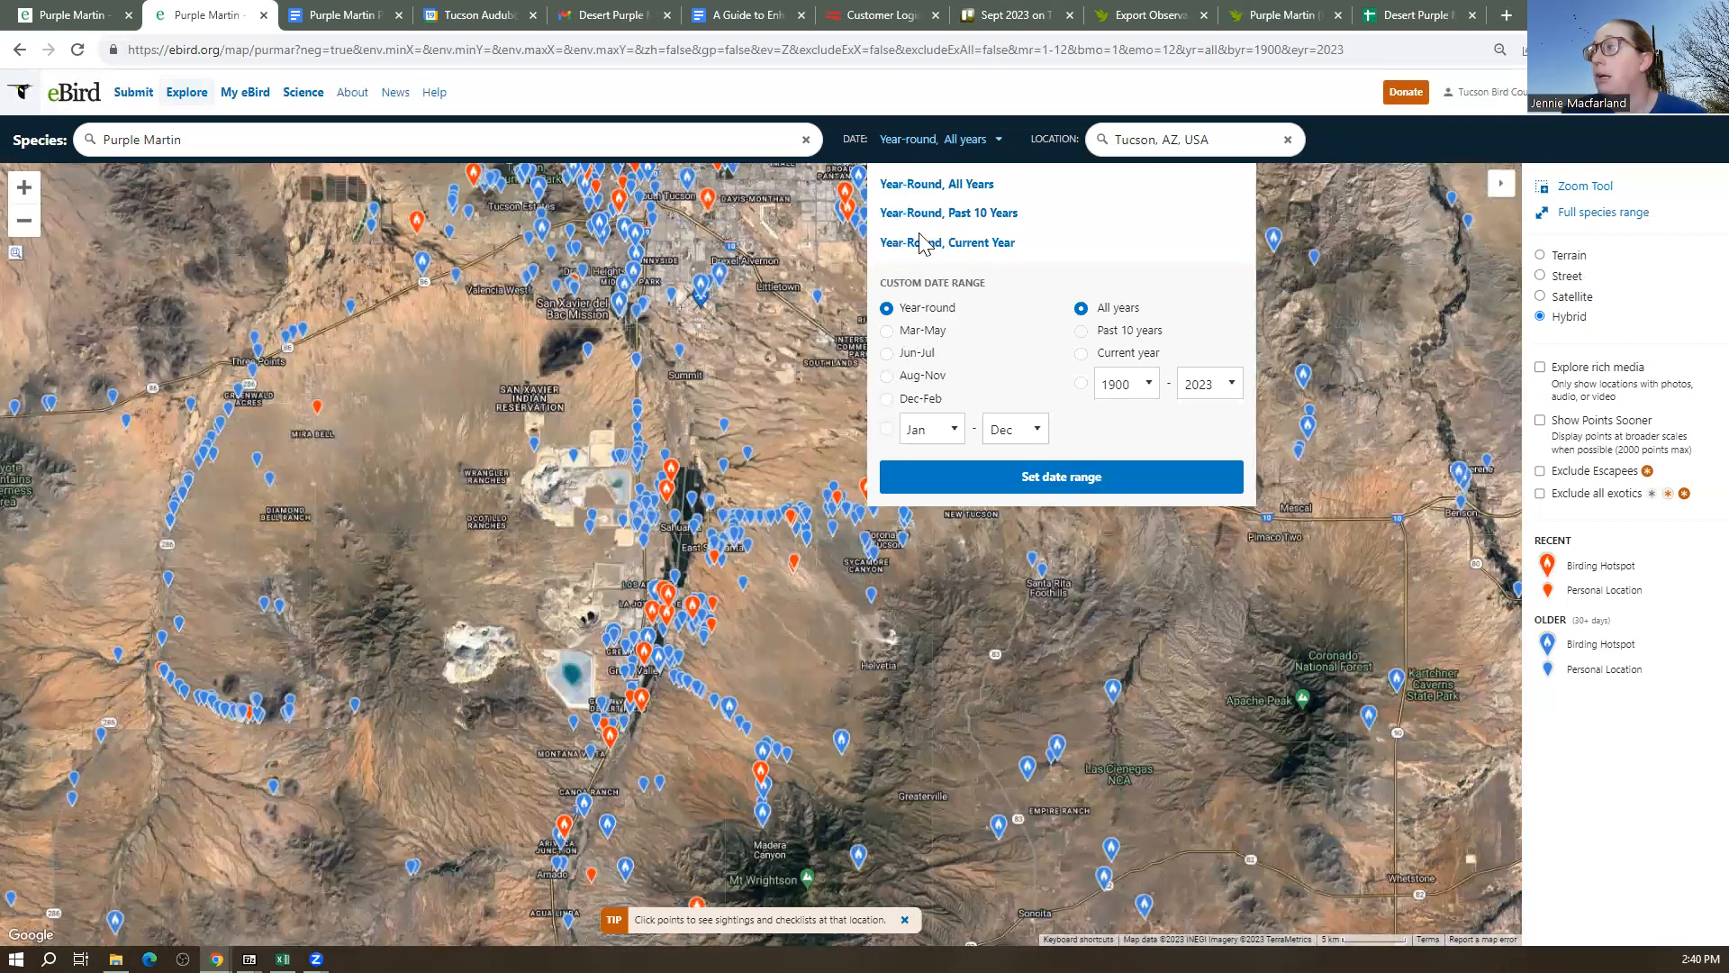
left_click(994, 245)
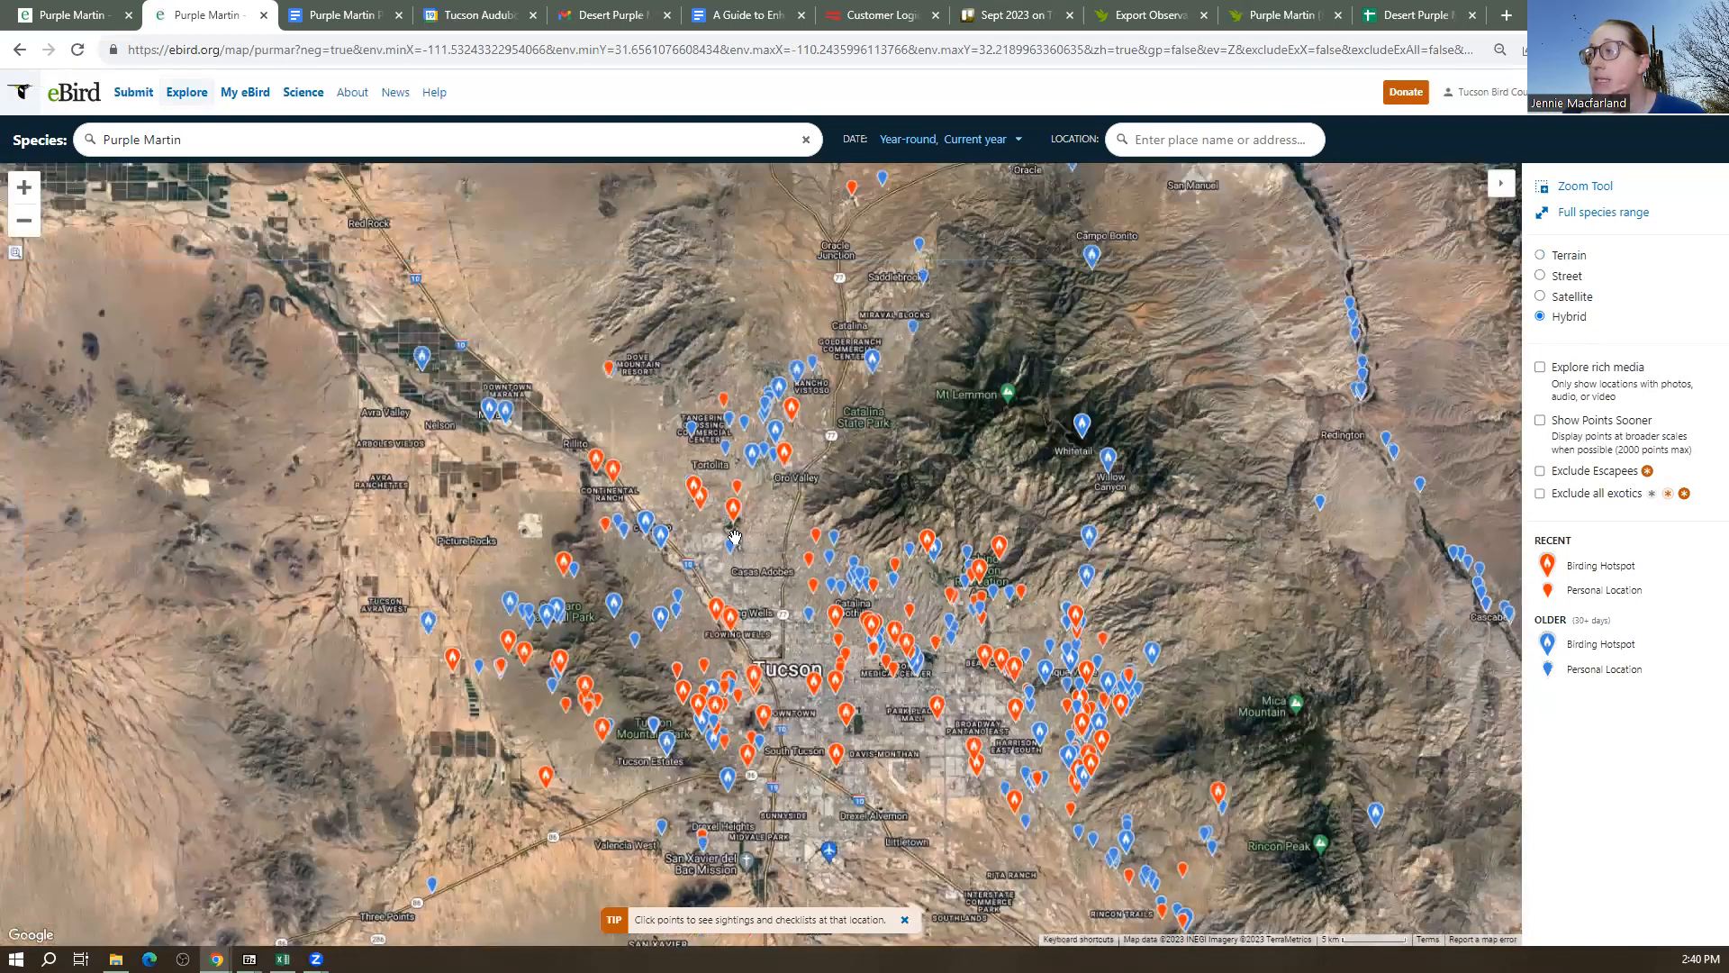
left_click_drag(711, 250, 696, 338)
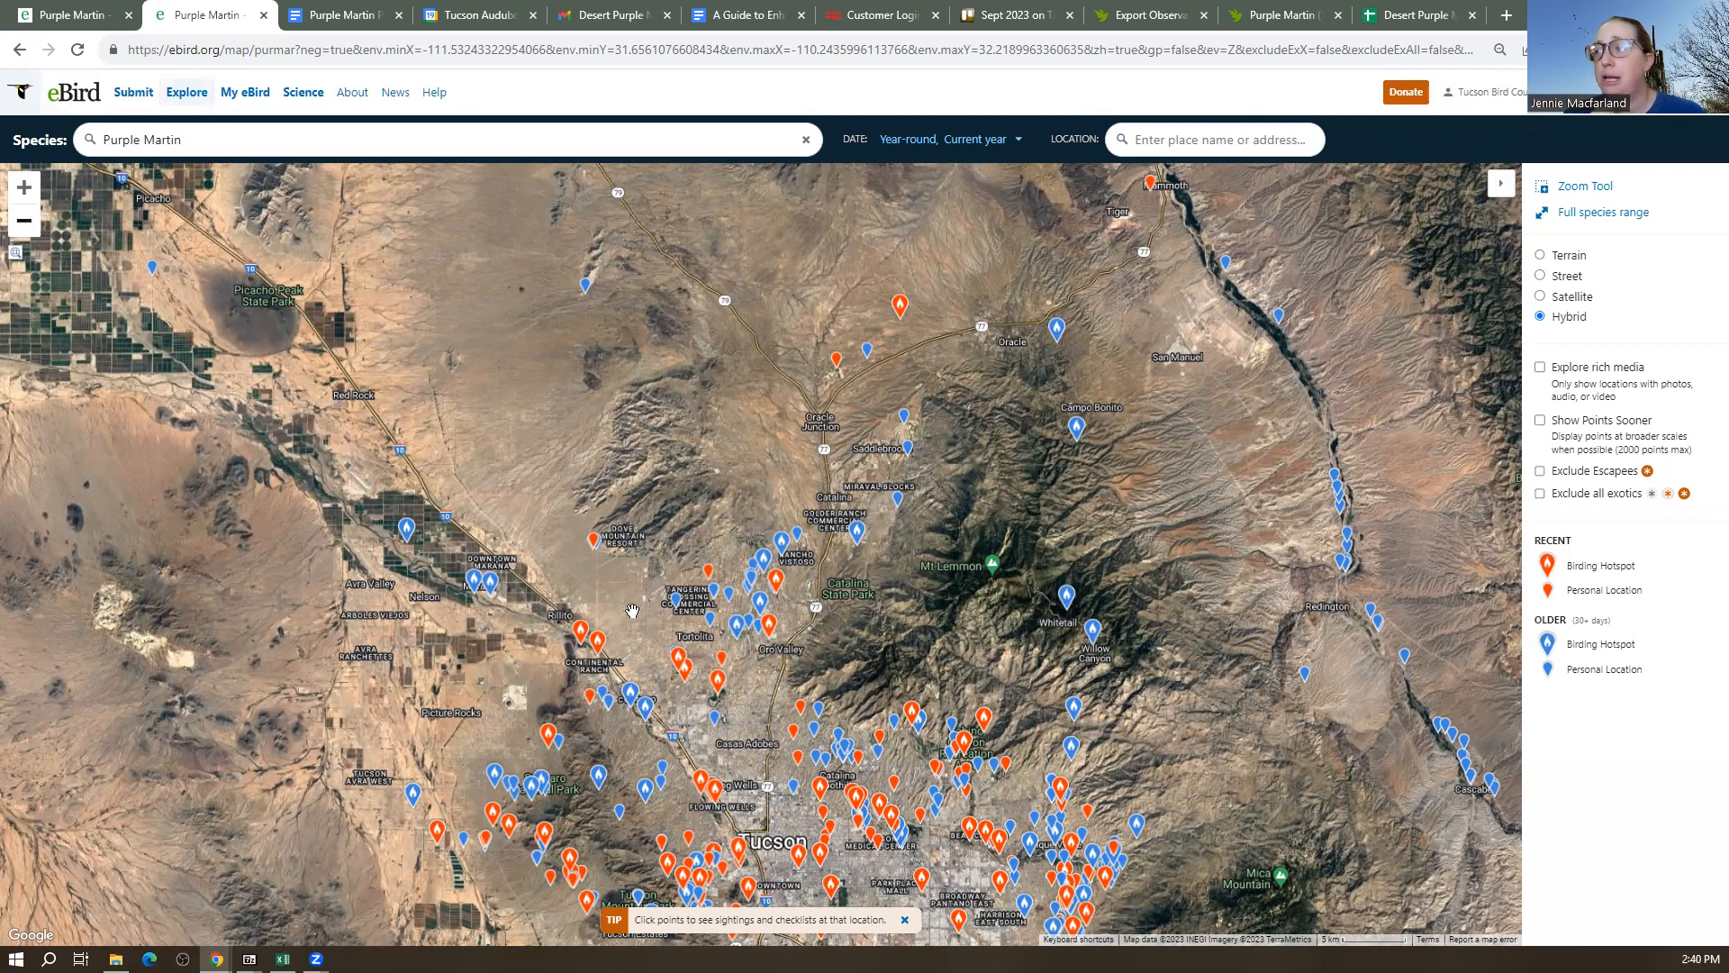
scroll(711, 473, "down", 1)
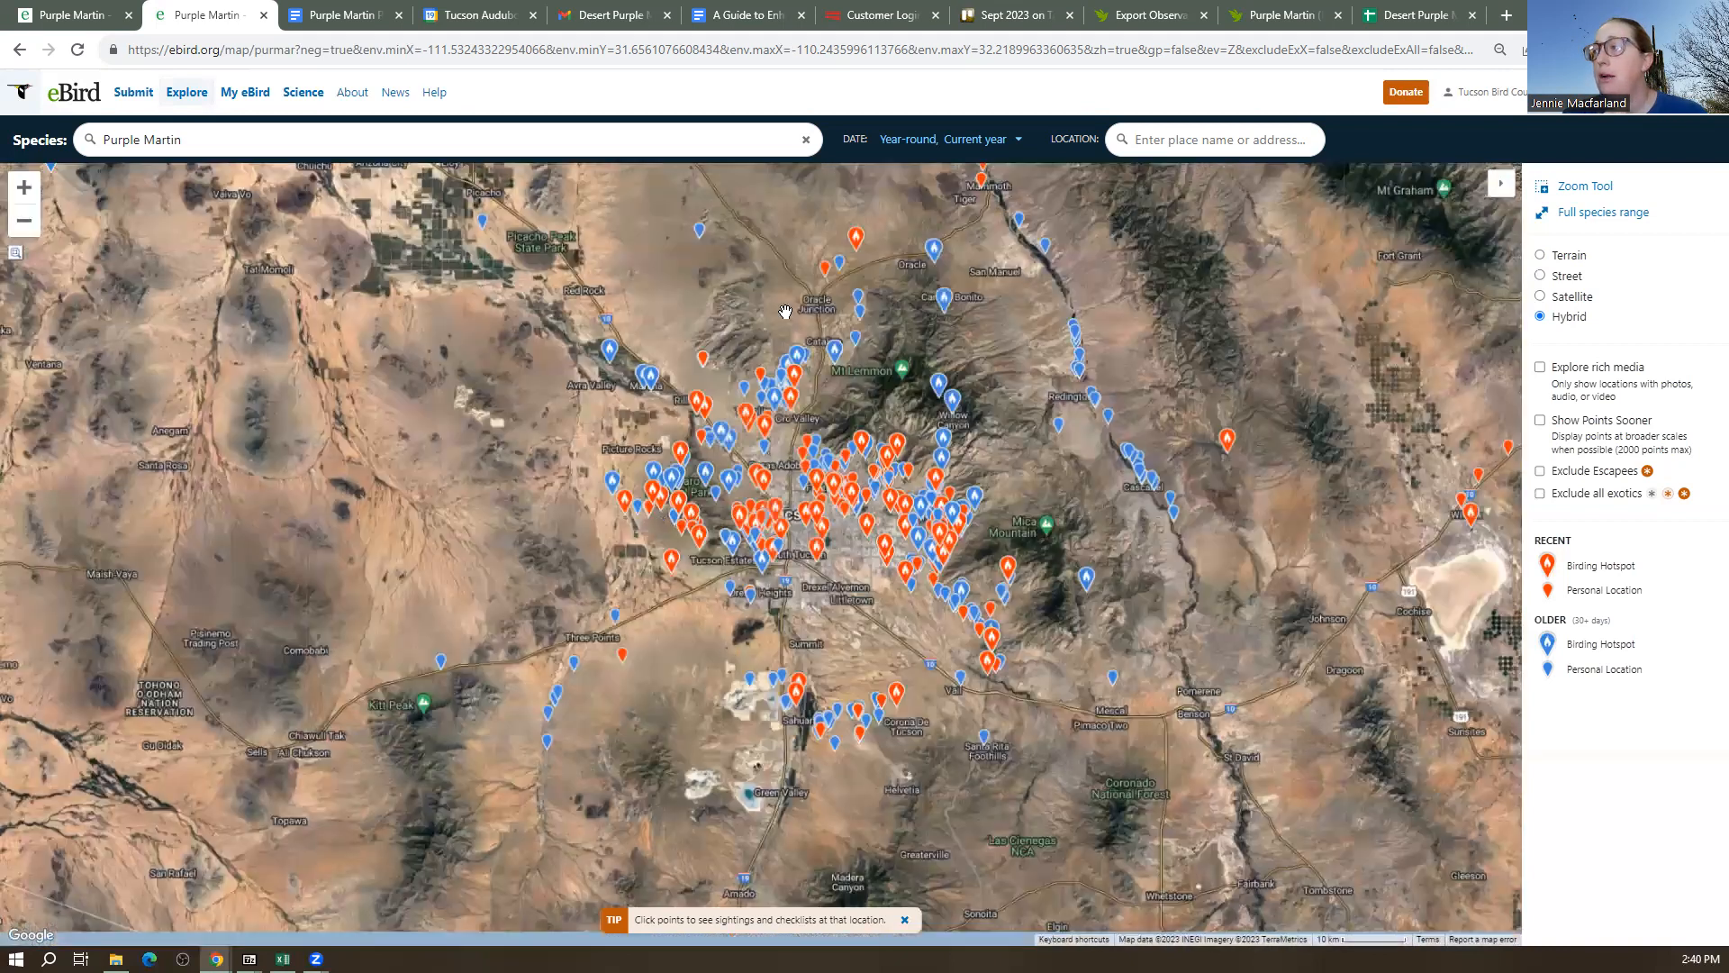
left_click_drag(842, 182, 816, 511)
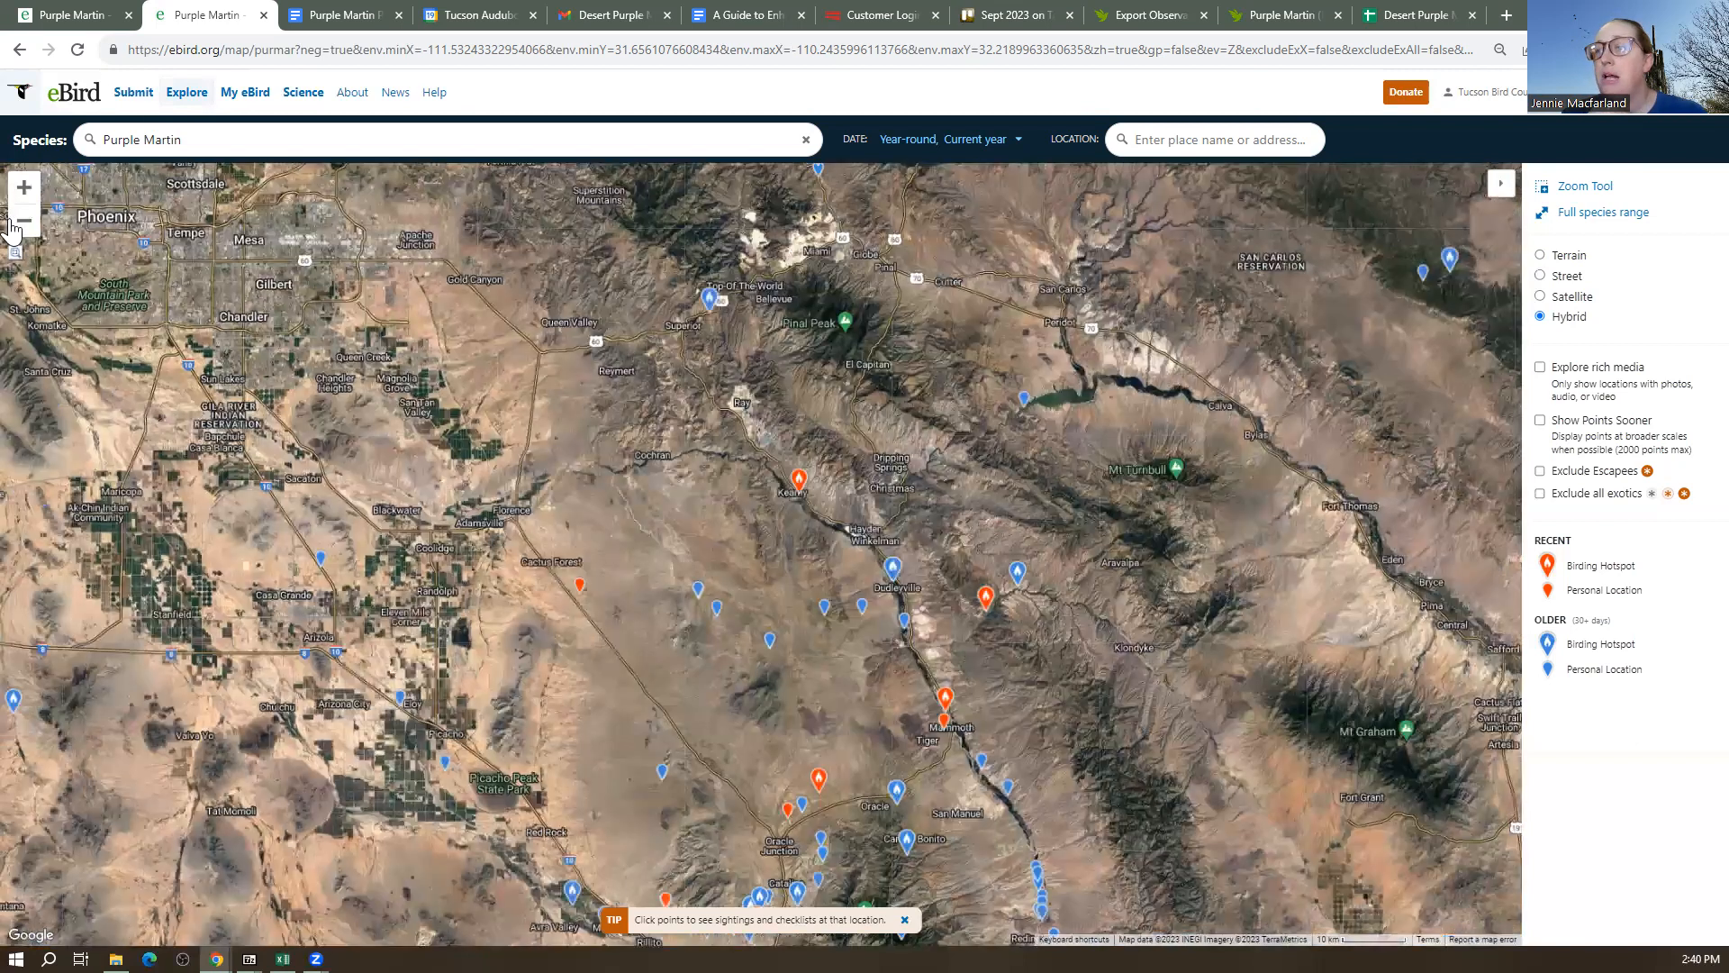
scroll(691, 640, "down", 1)
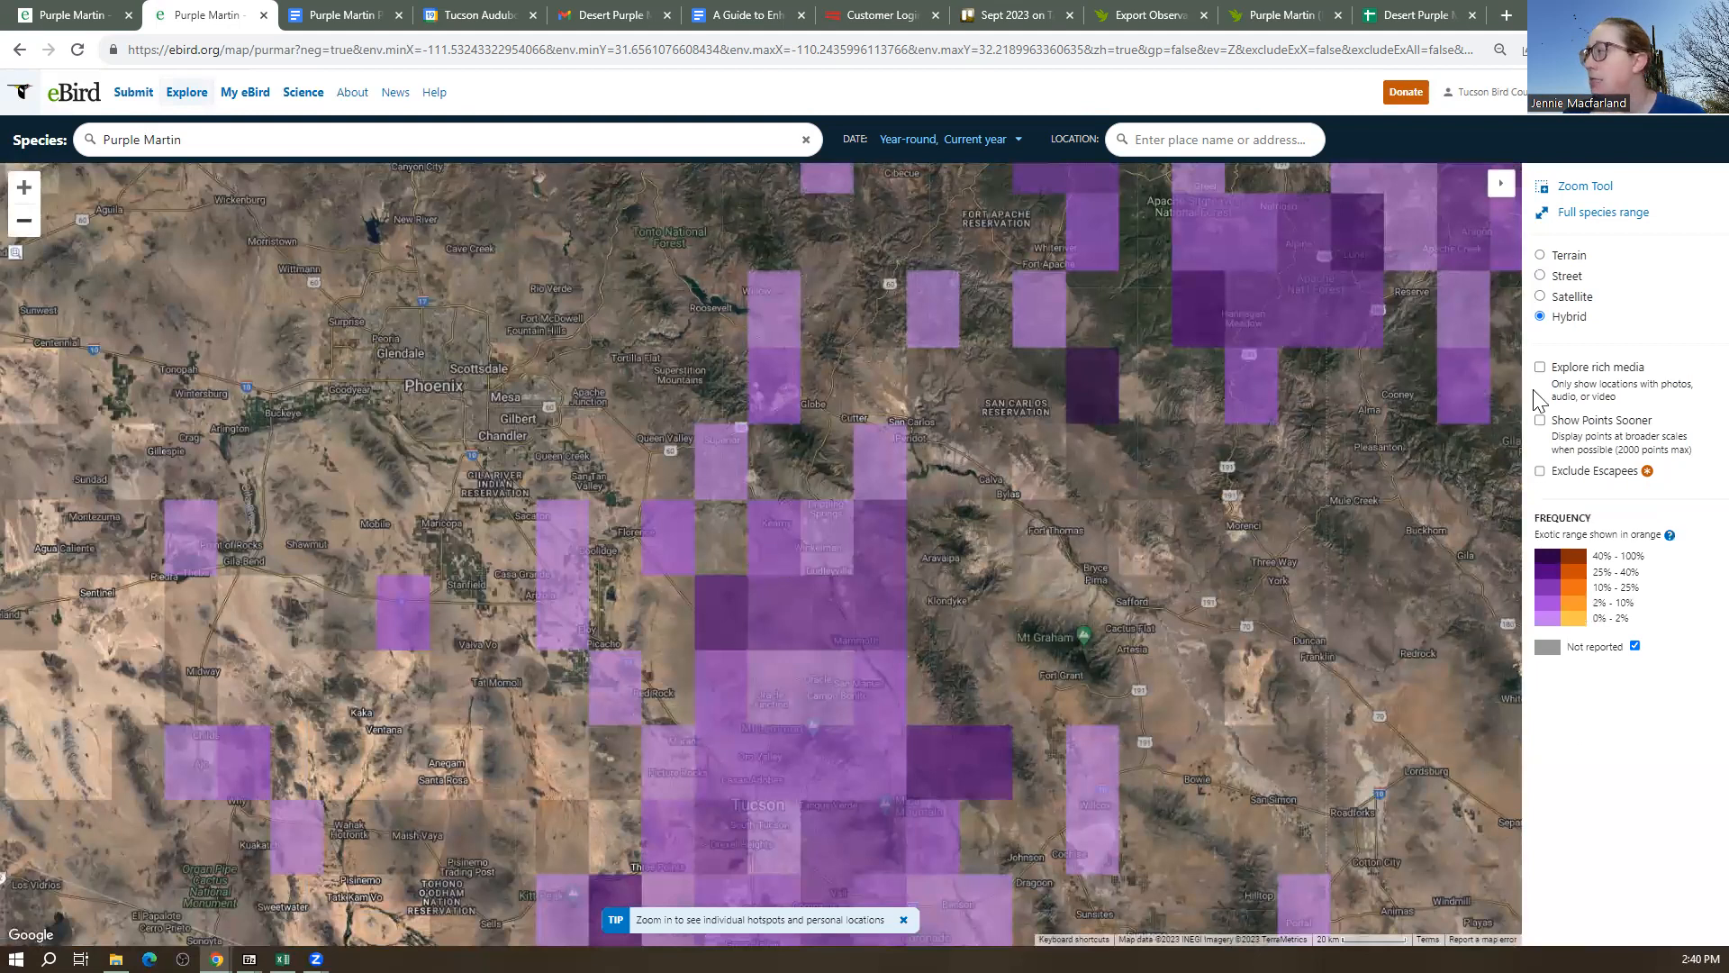
left_click(1540, 421)
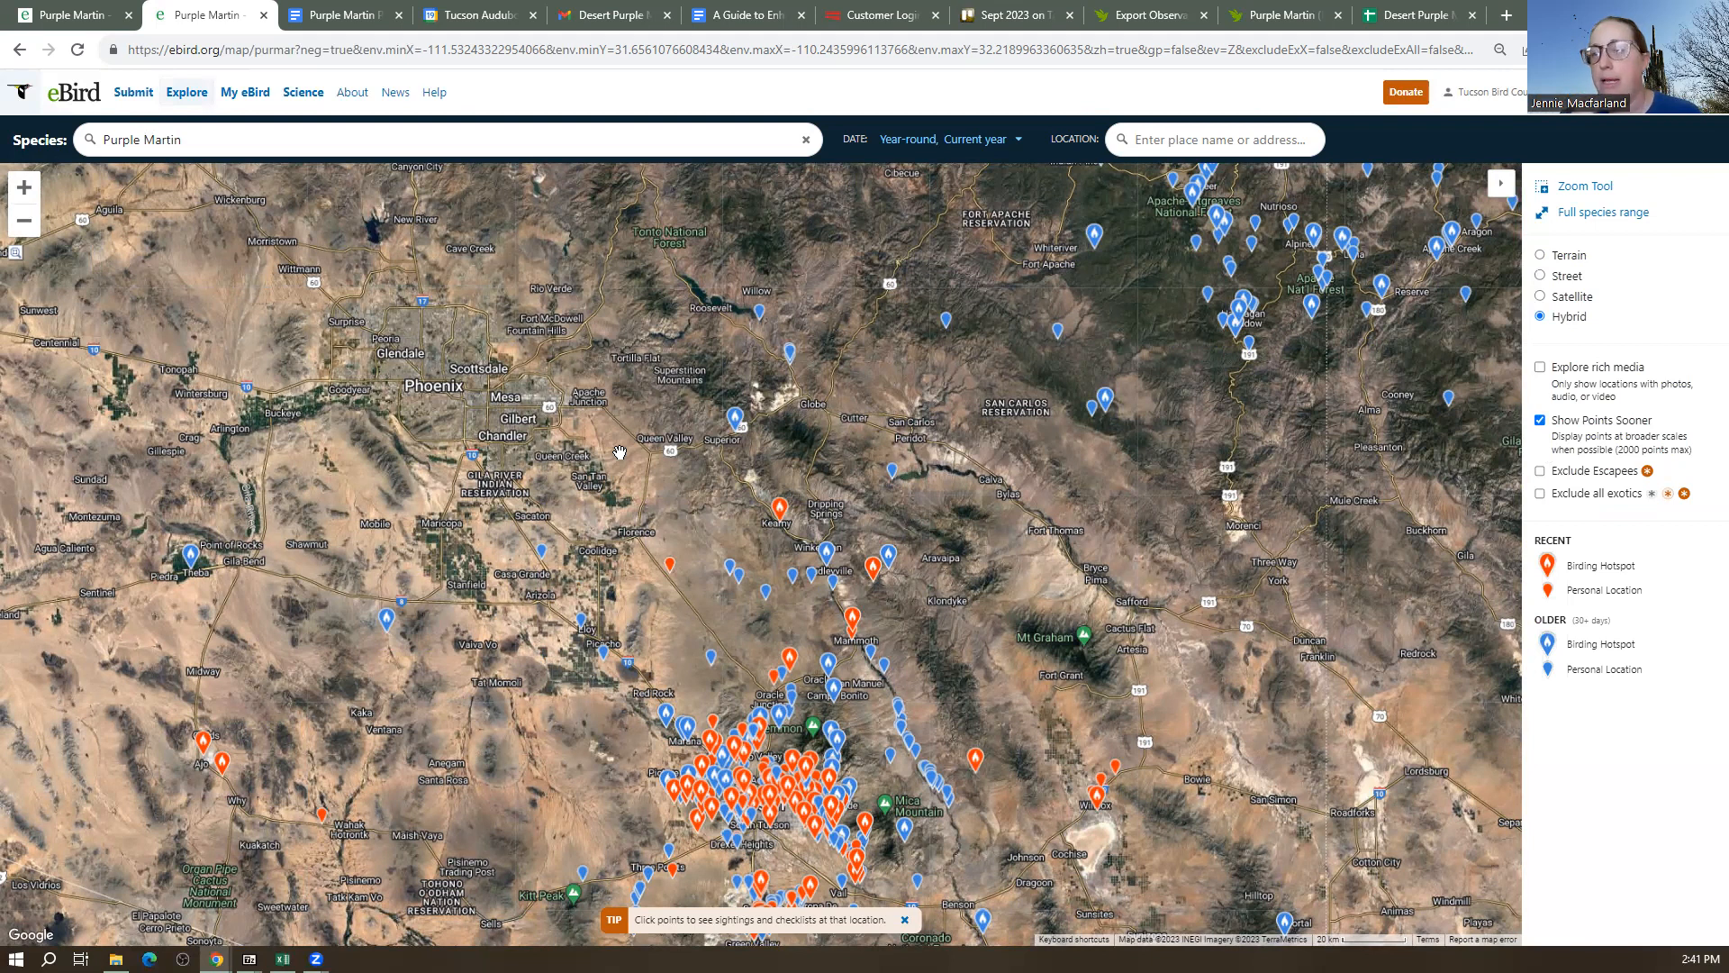
Survey the current-year sighting points across eastern and central Arizona, around Tucson, and west towards Ajo
left_click_drag(970, 438, 807, 587)
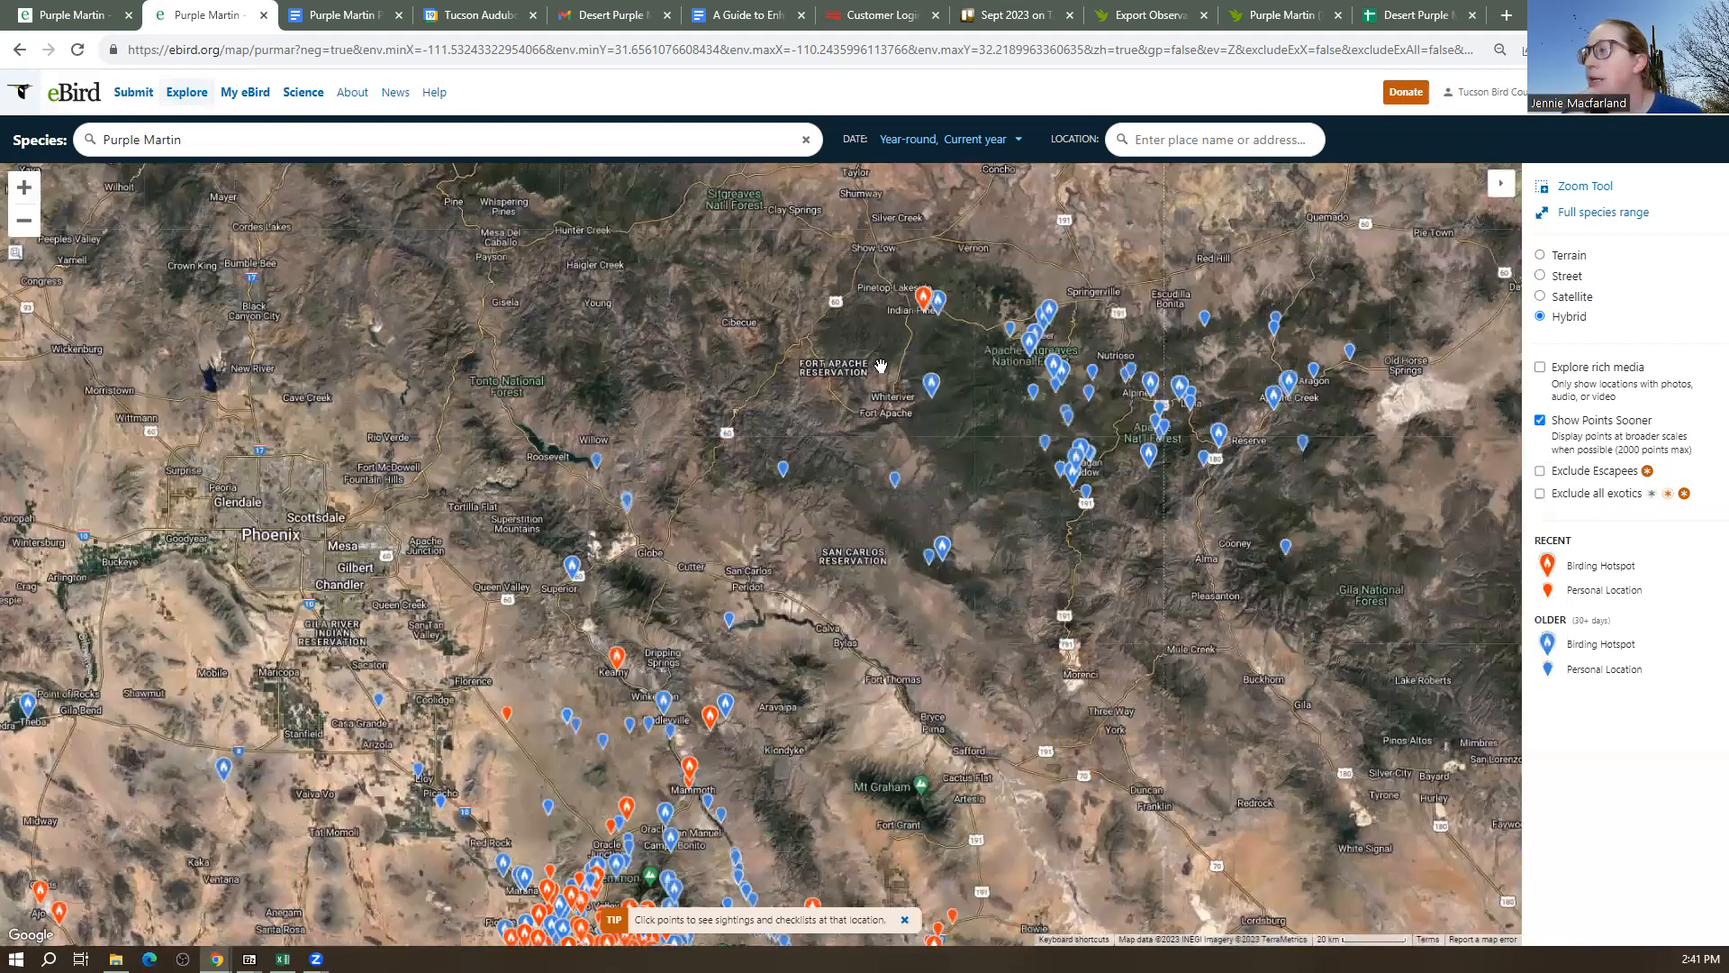
left_click_drag(974, 557, 749, 339)
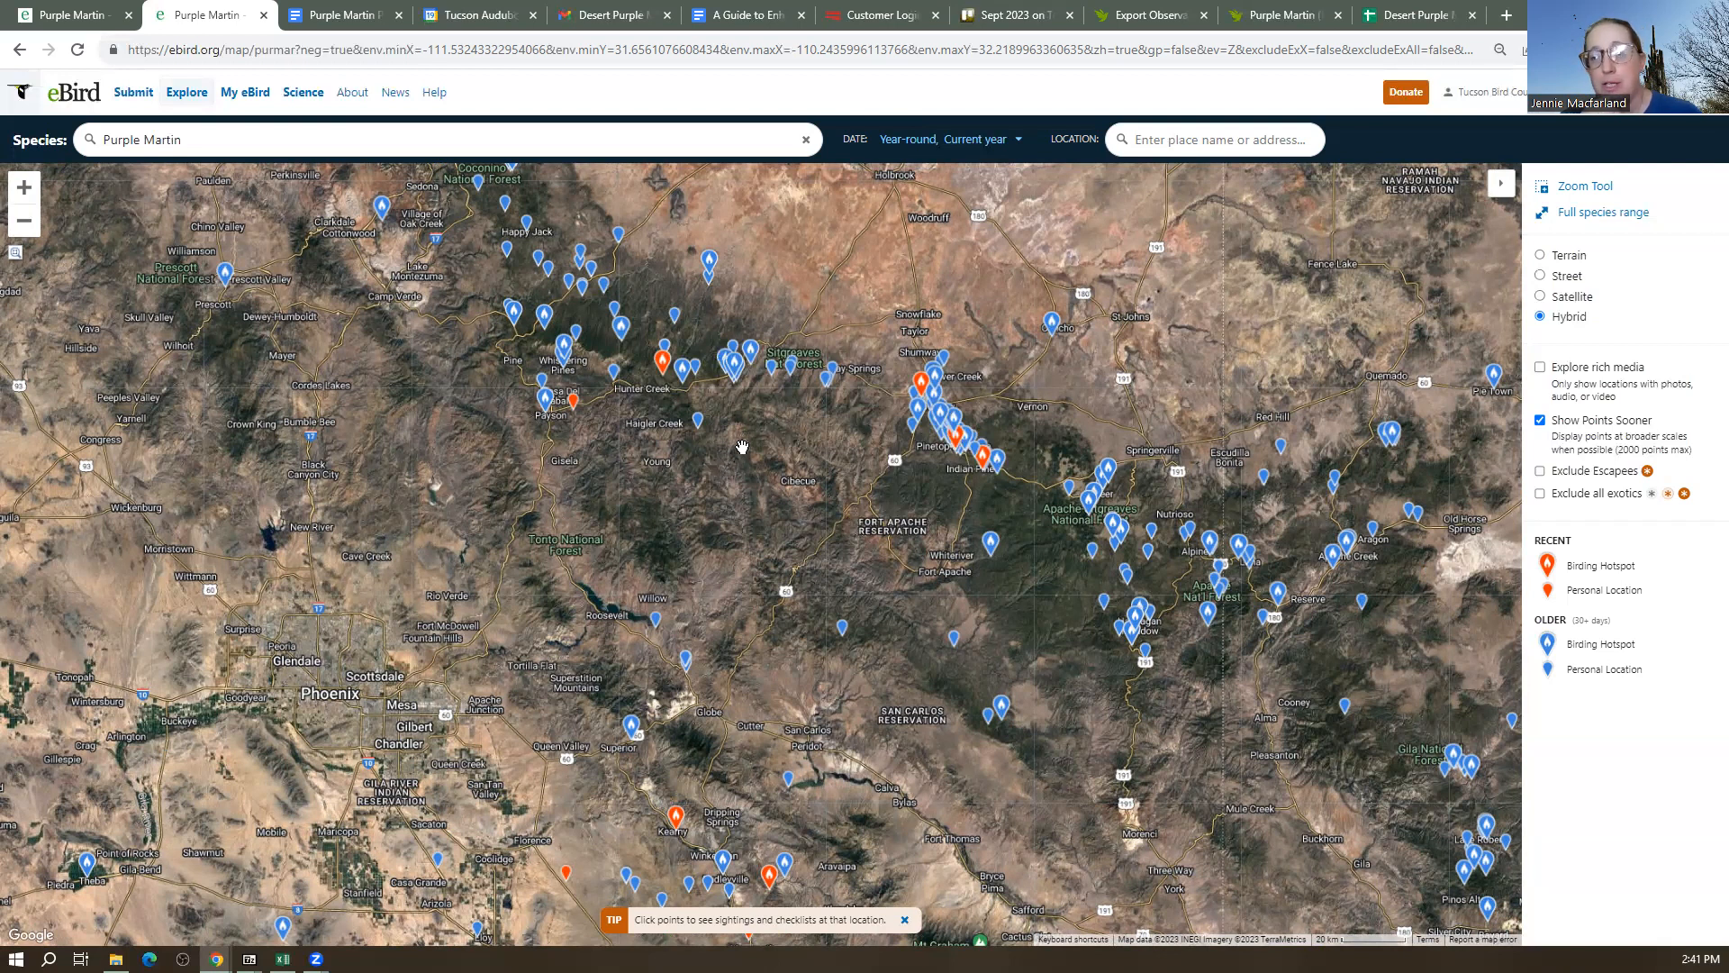
left_click_drag(881, 694, 807, 486)
left_click_drag(829, 693, 819, 424)
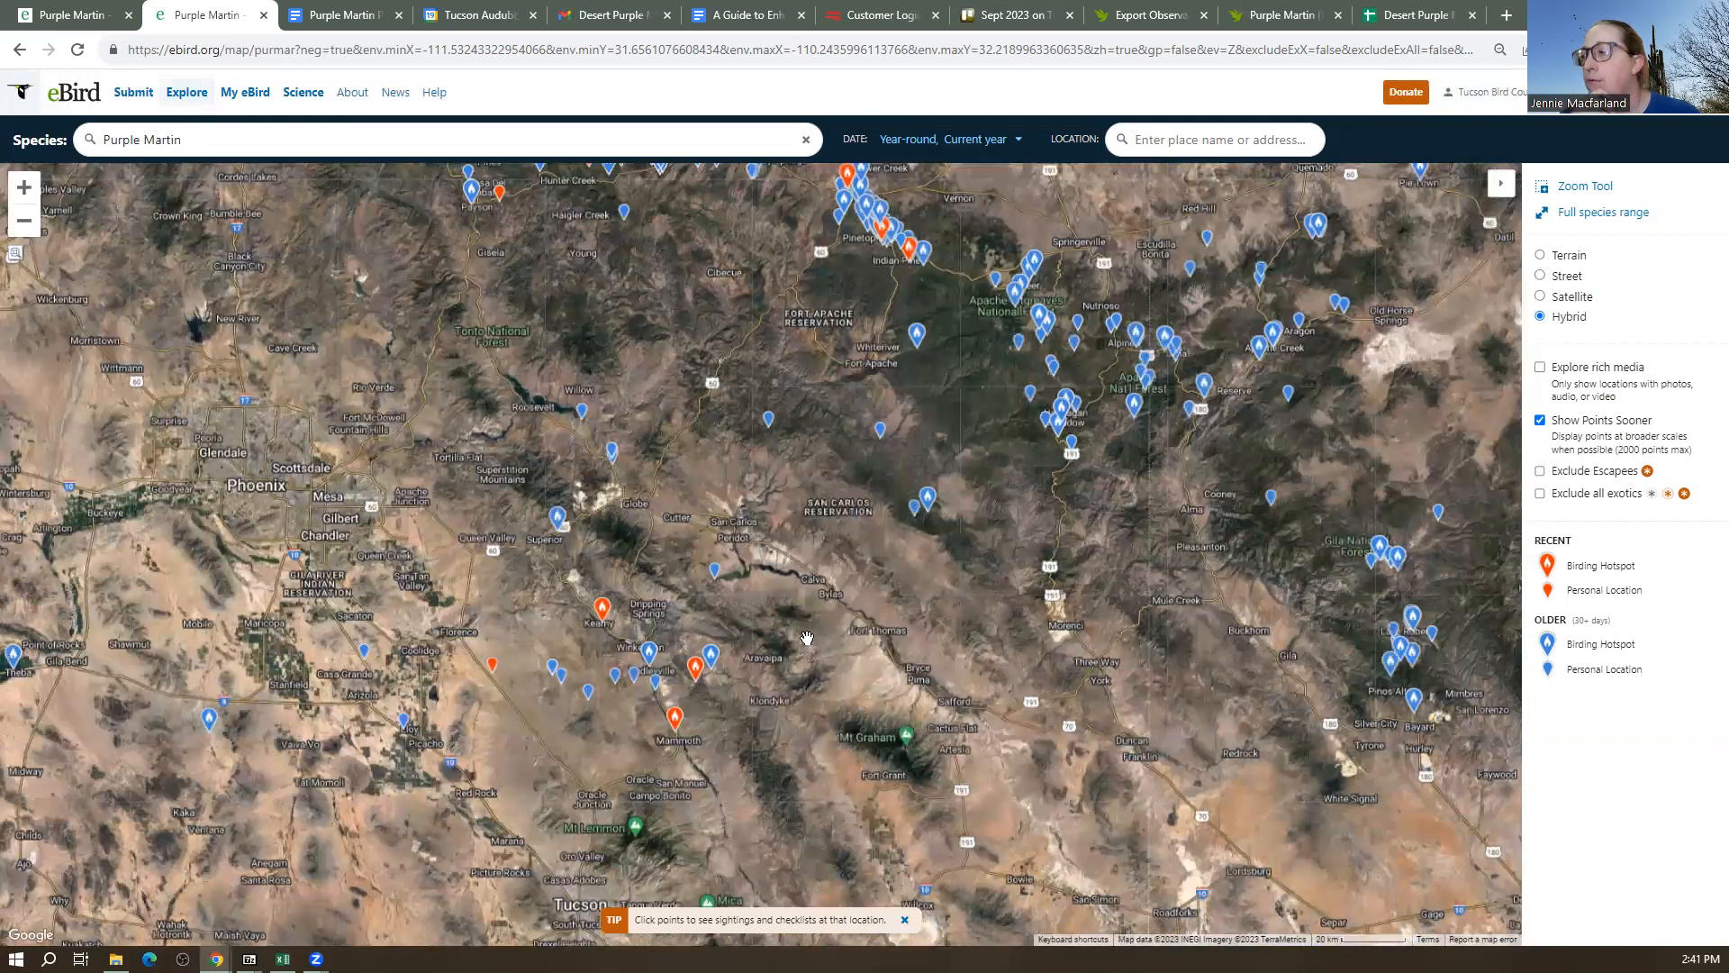
left_click_drag(513, 646, 780, 712)
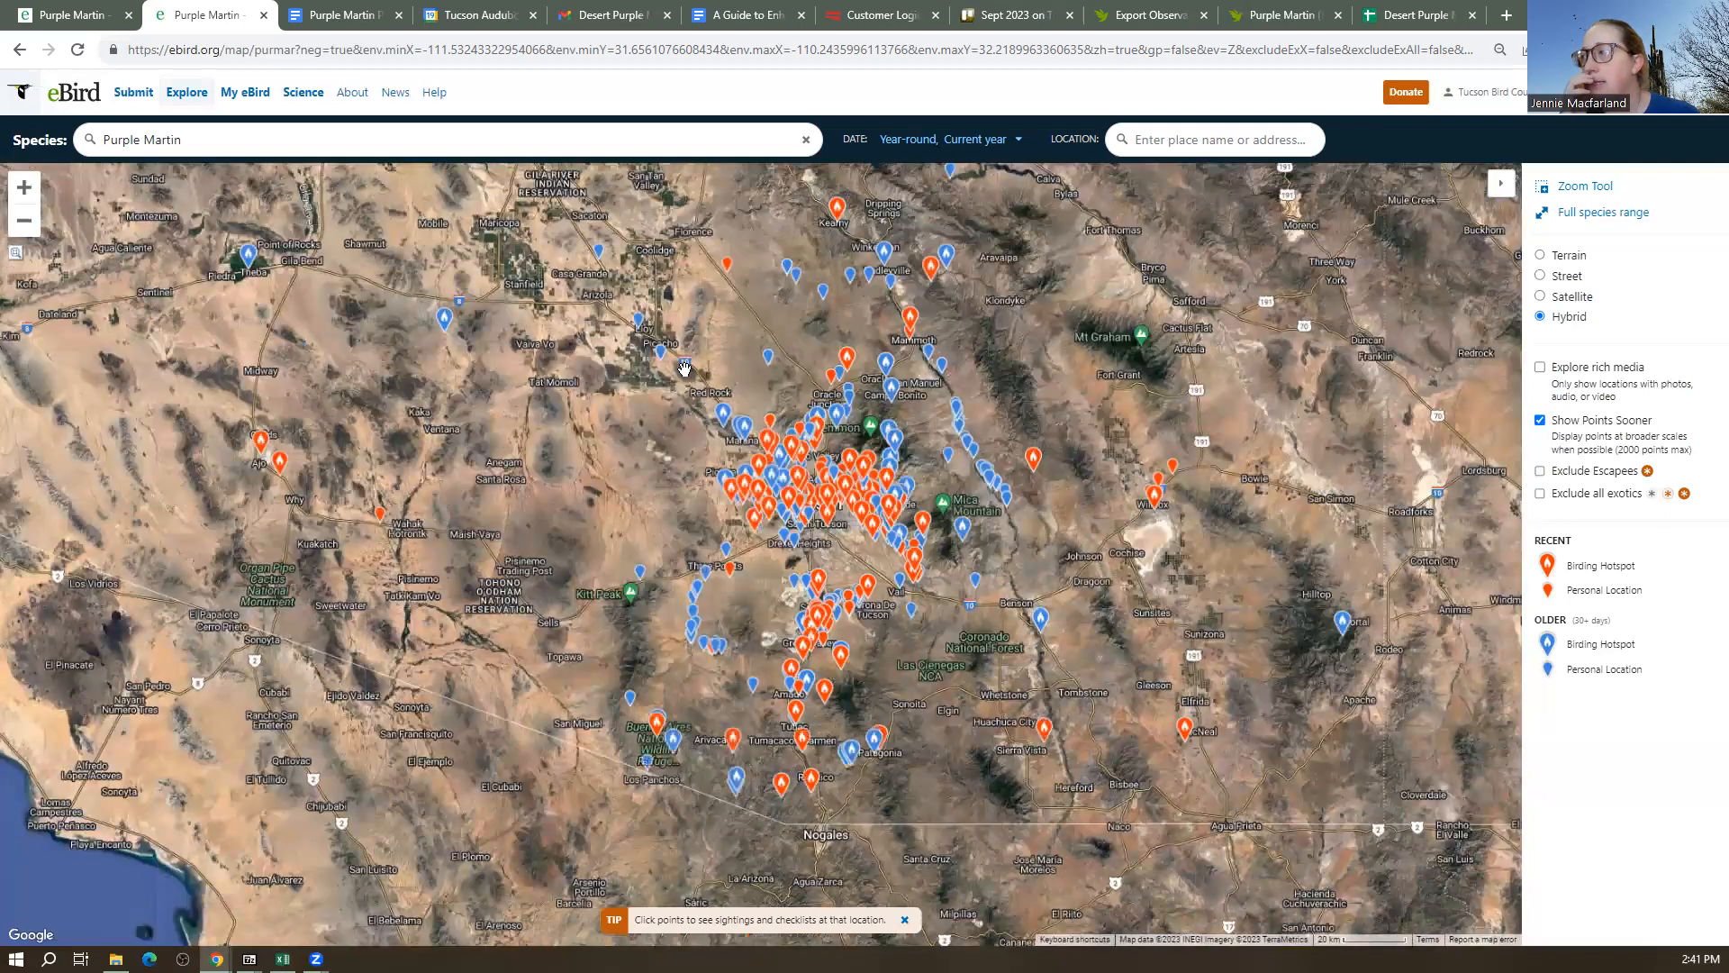
left_click_drag(740, 347, 810, 498)
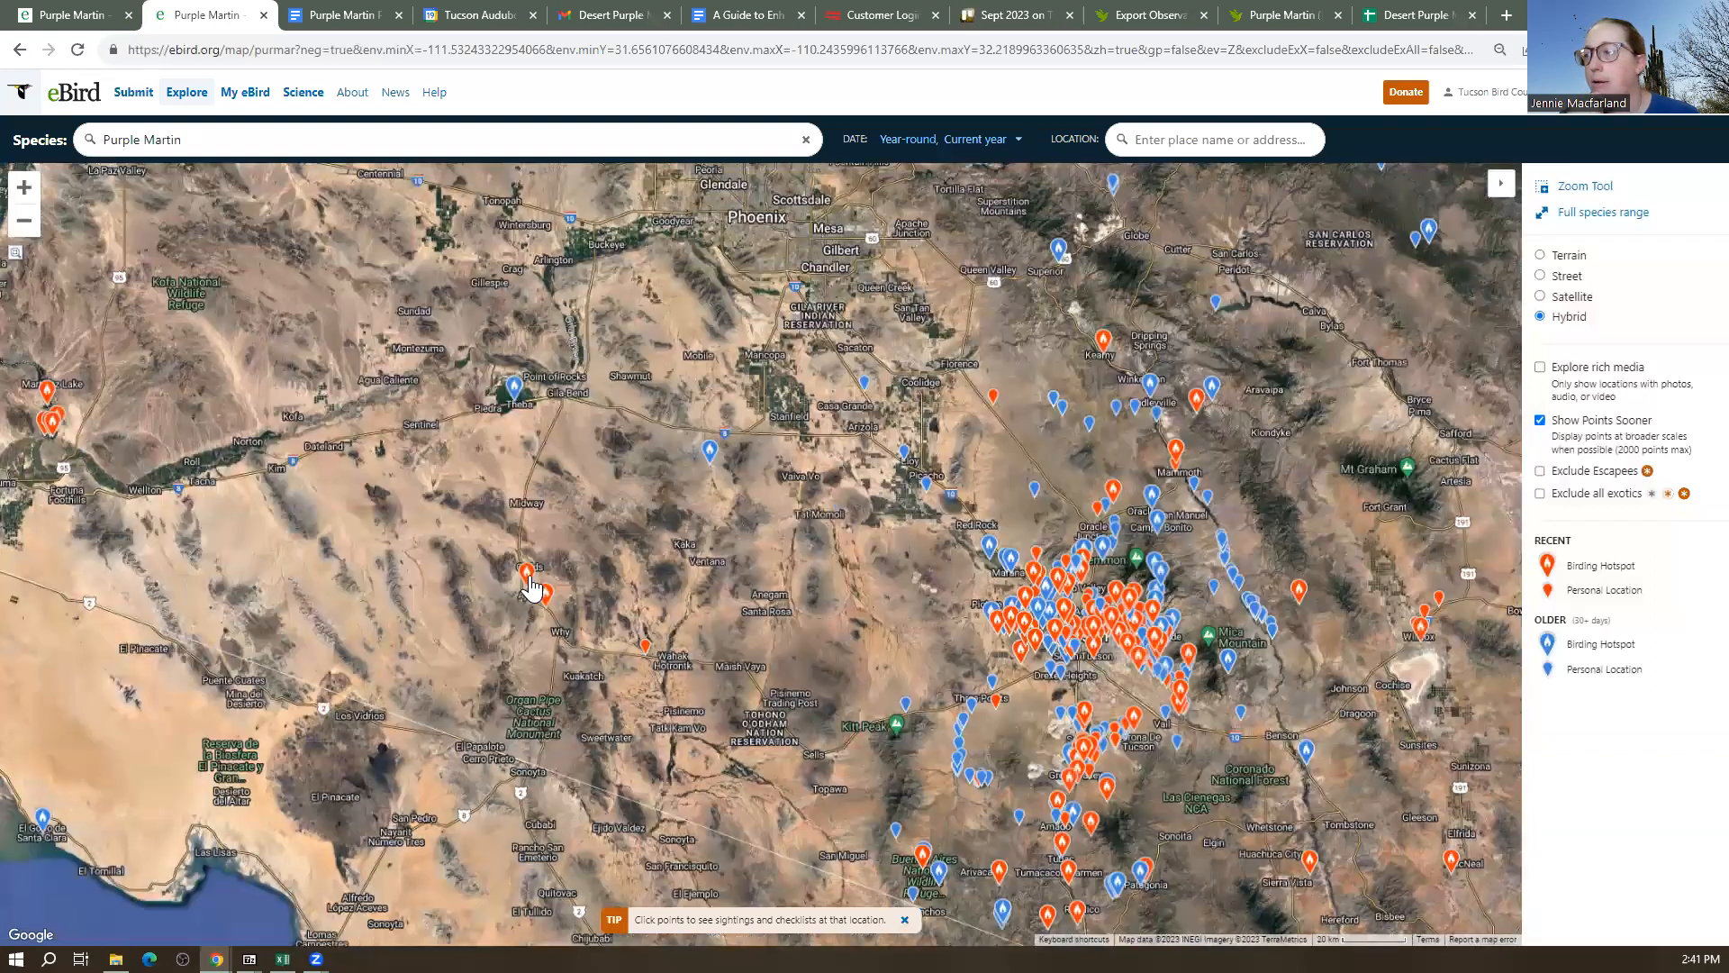
Review the Purple Martin sightings listed for the Ajo Sewage Ponds and Highway Tank hotspots
left_click(529, 578)
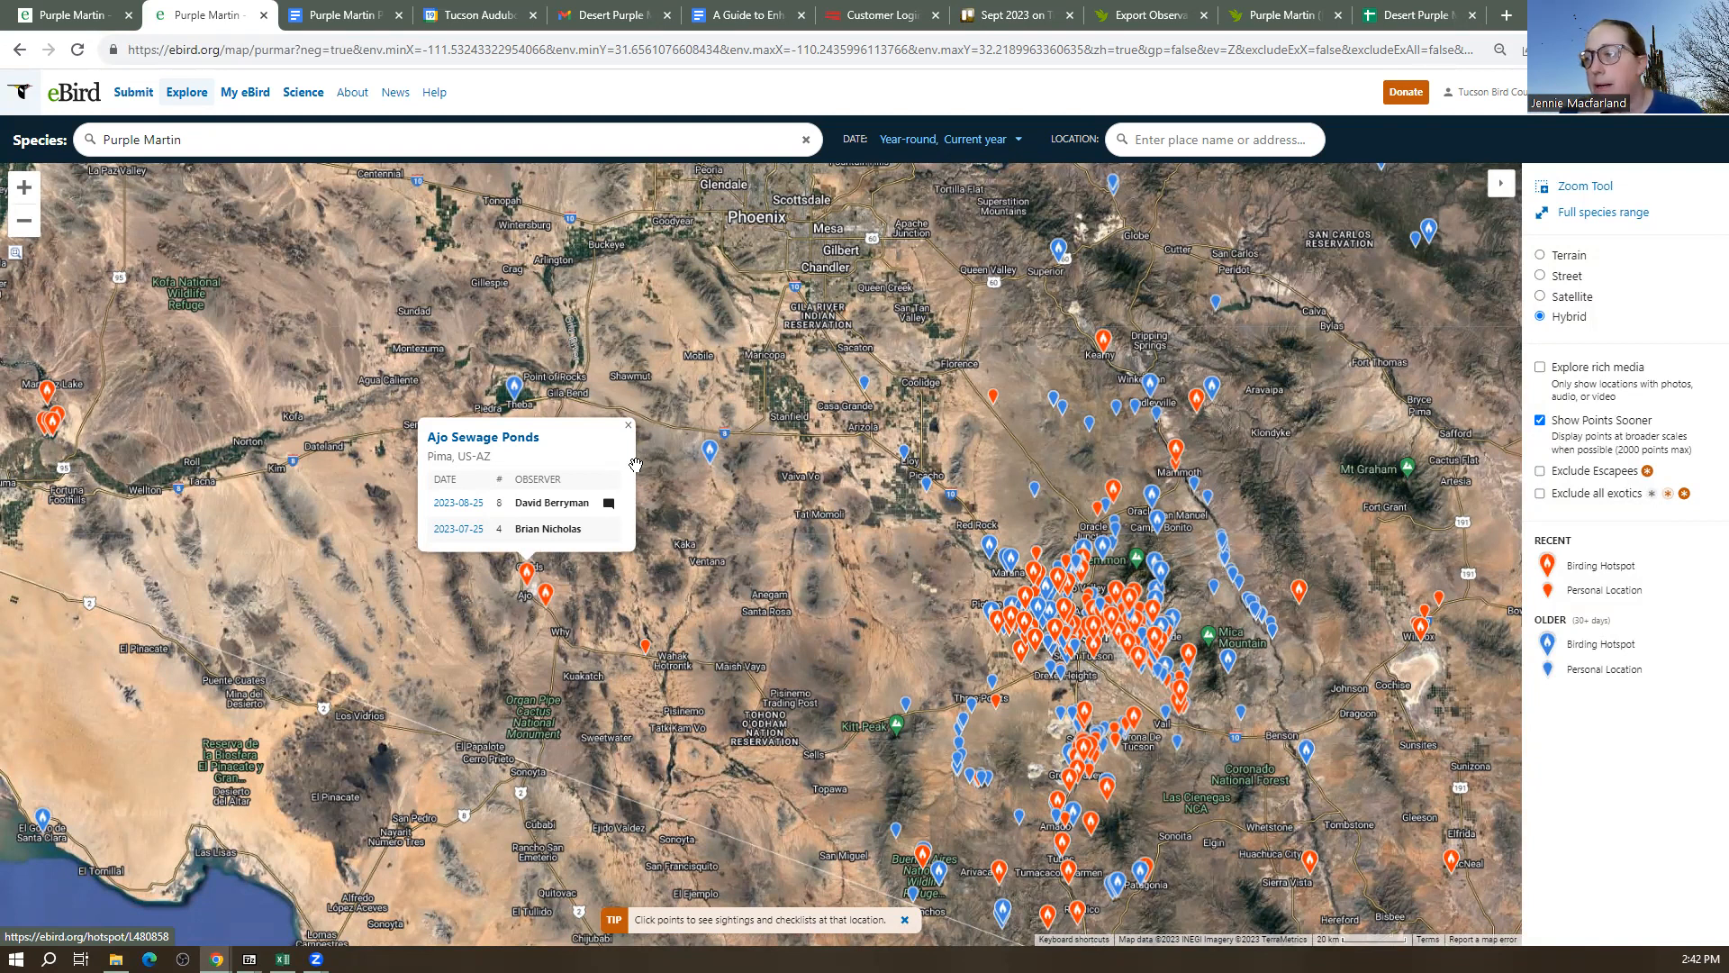
left_click(547, 596)
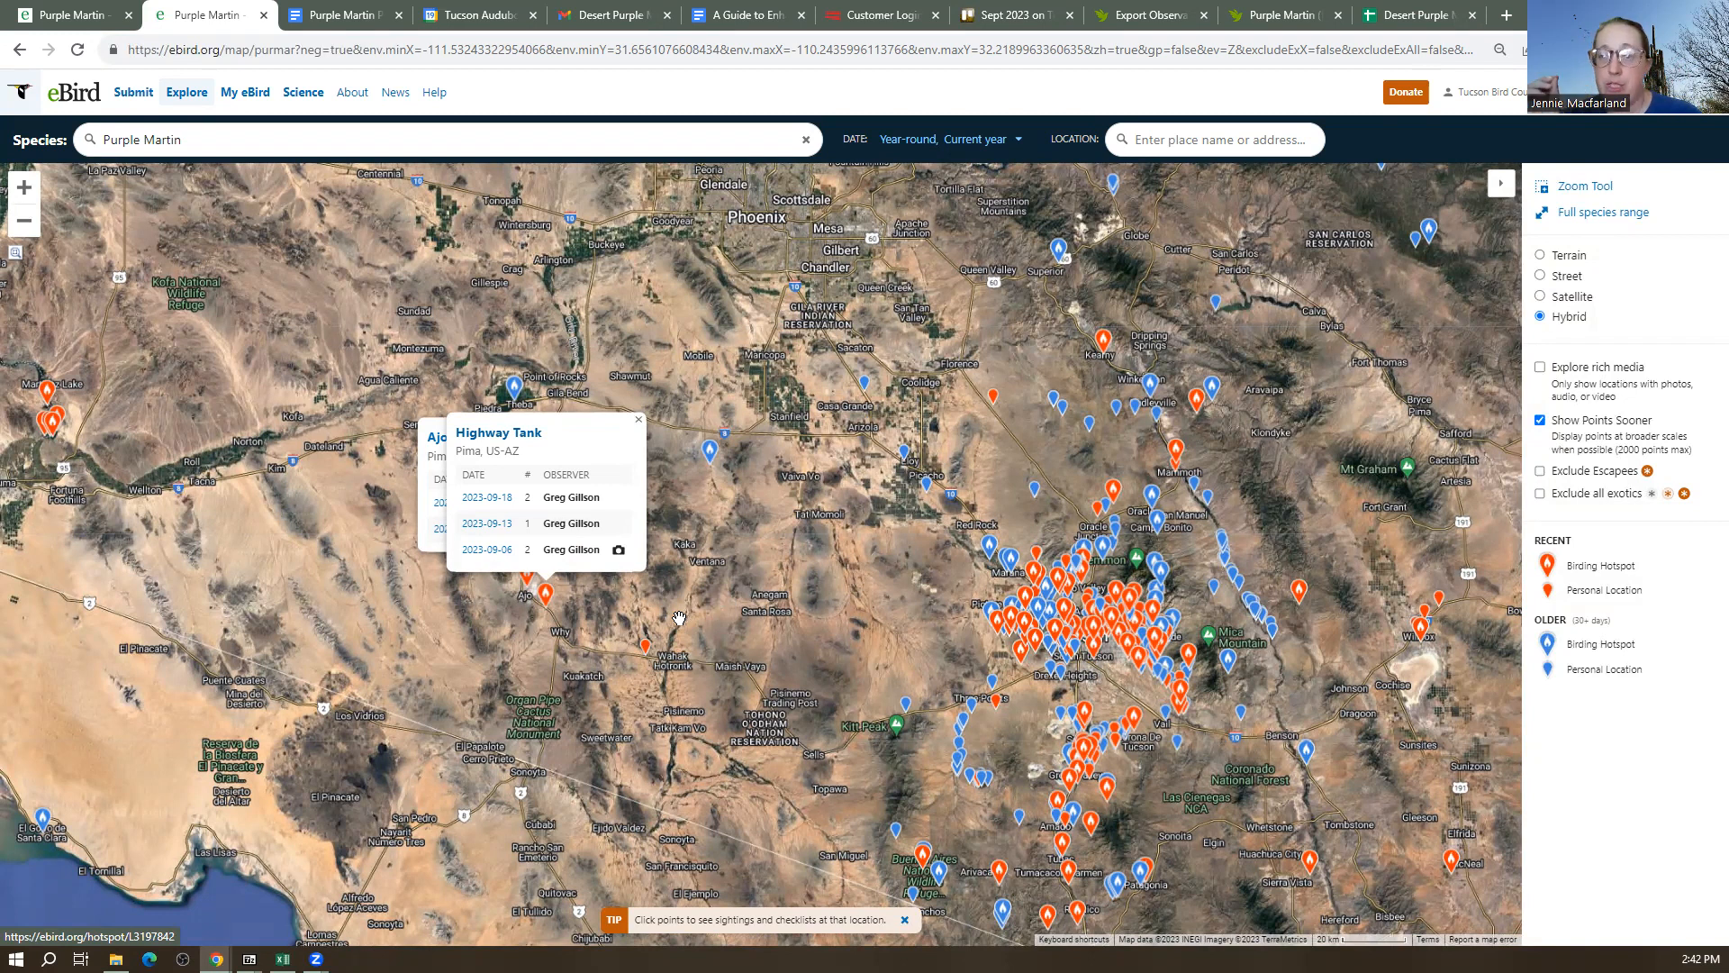
left_click(536, 634)
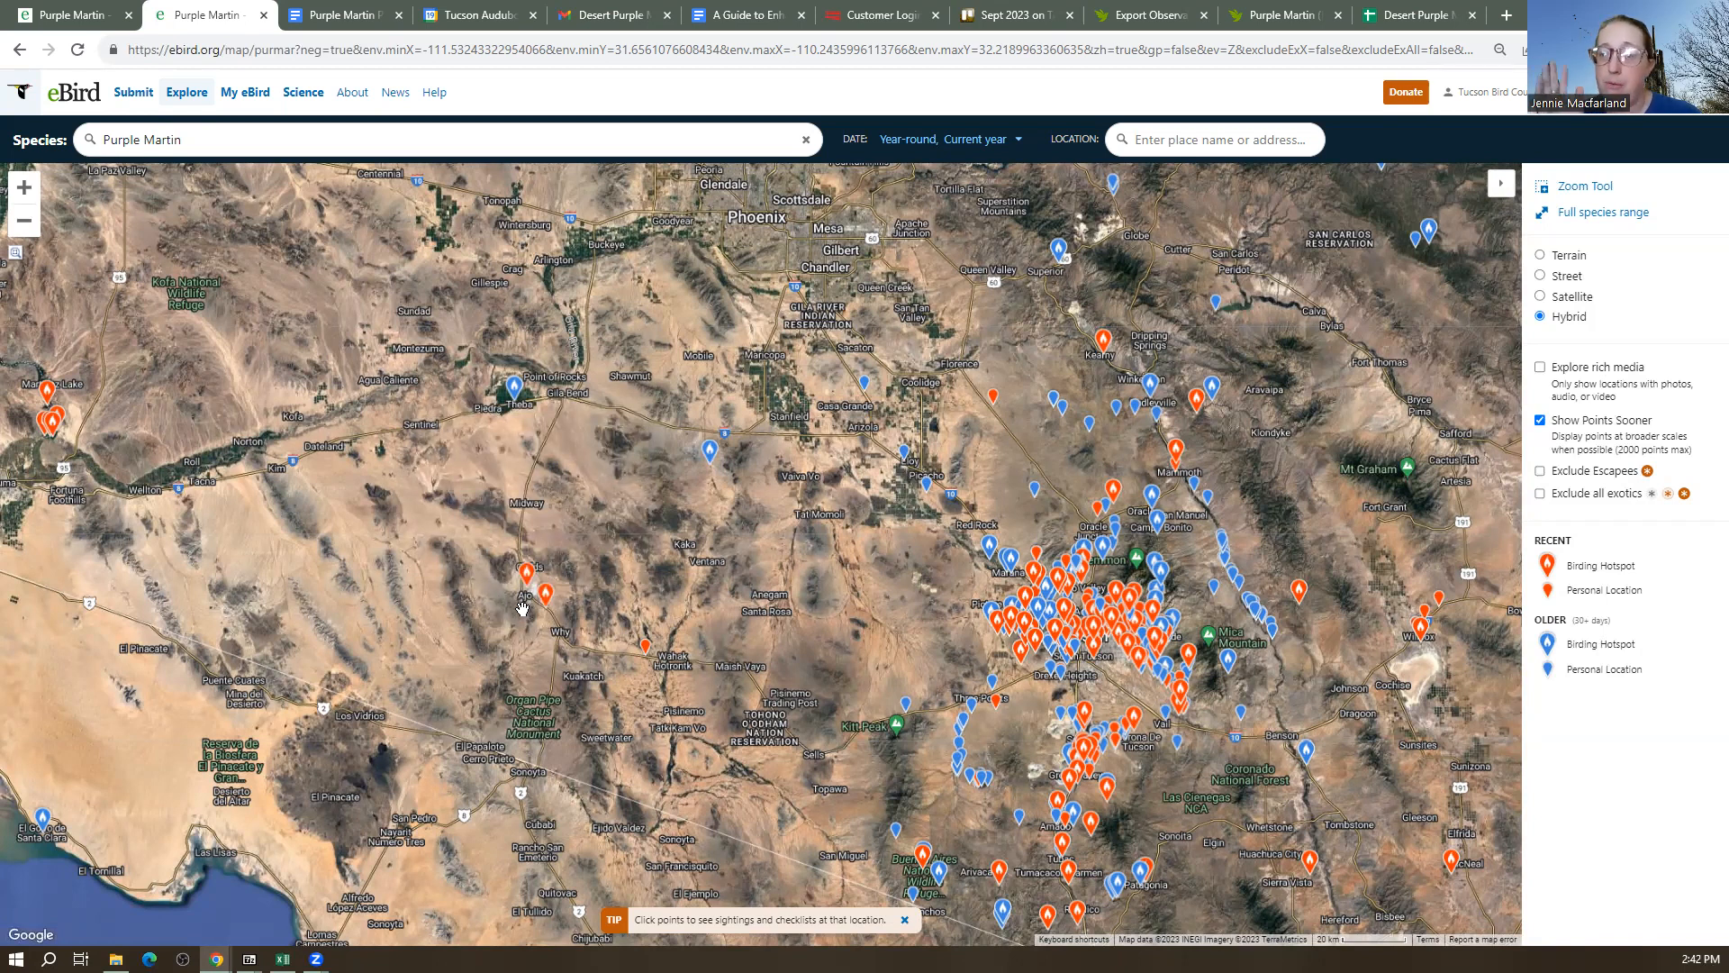
mouse_move(523, 609)
left_mouse_down()
mouse_move(544, 540)
mouse_move(529, 515)
left_mouse_up()
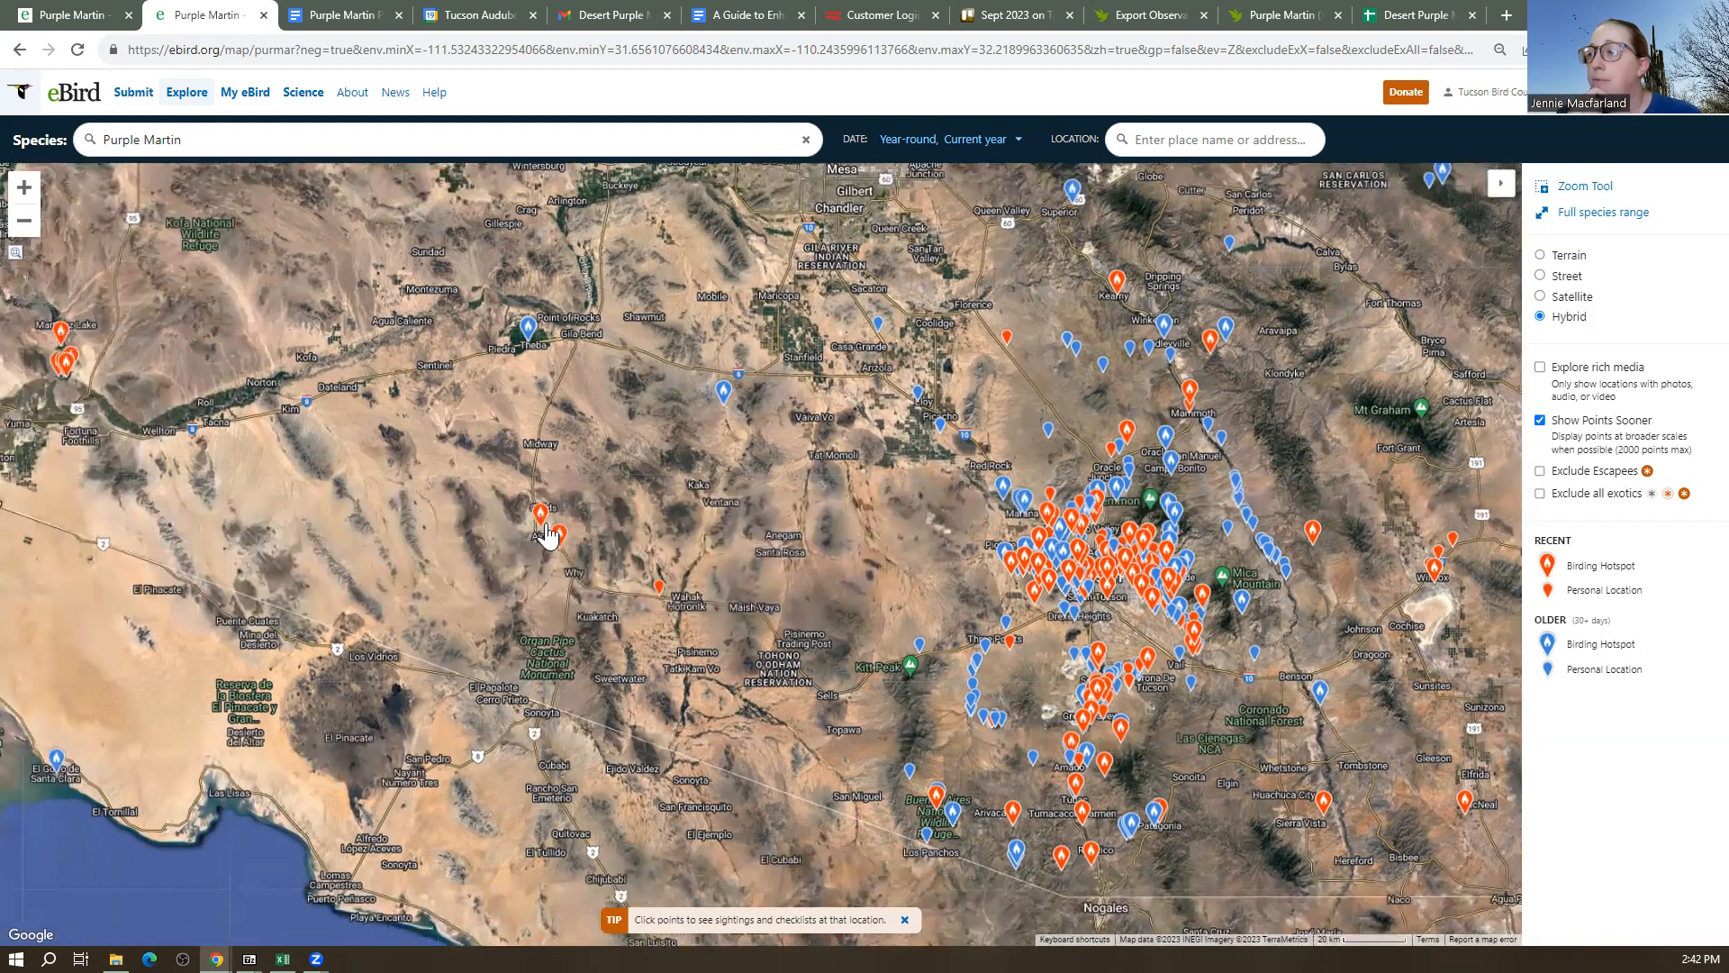
left_click(539, 519)
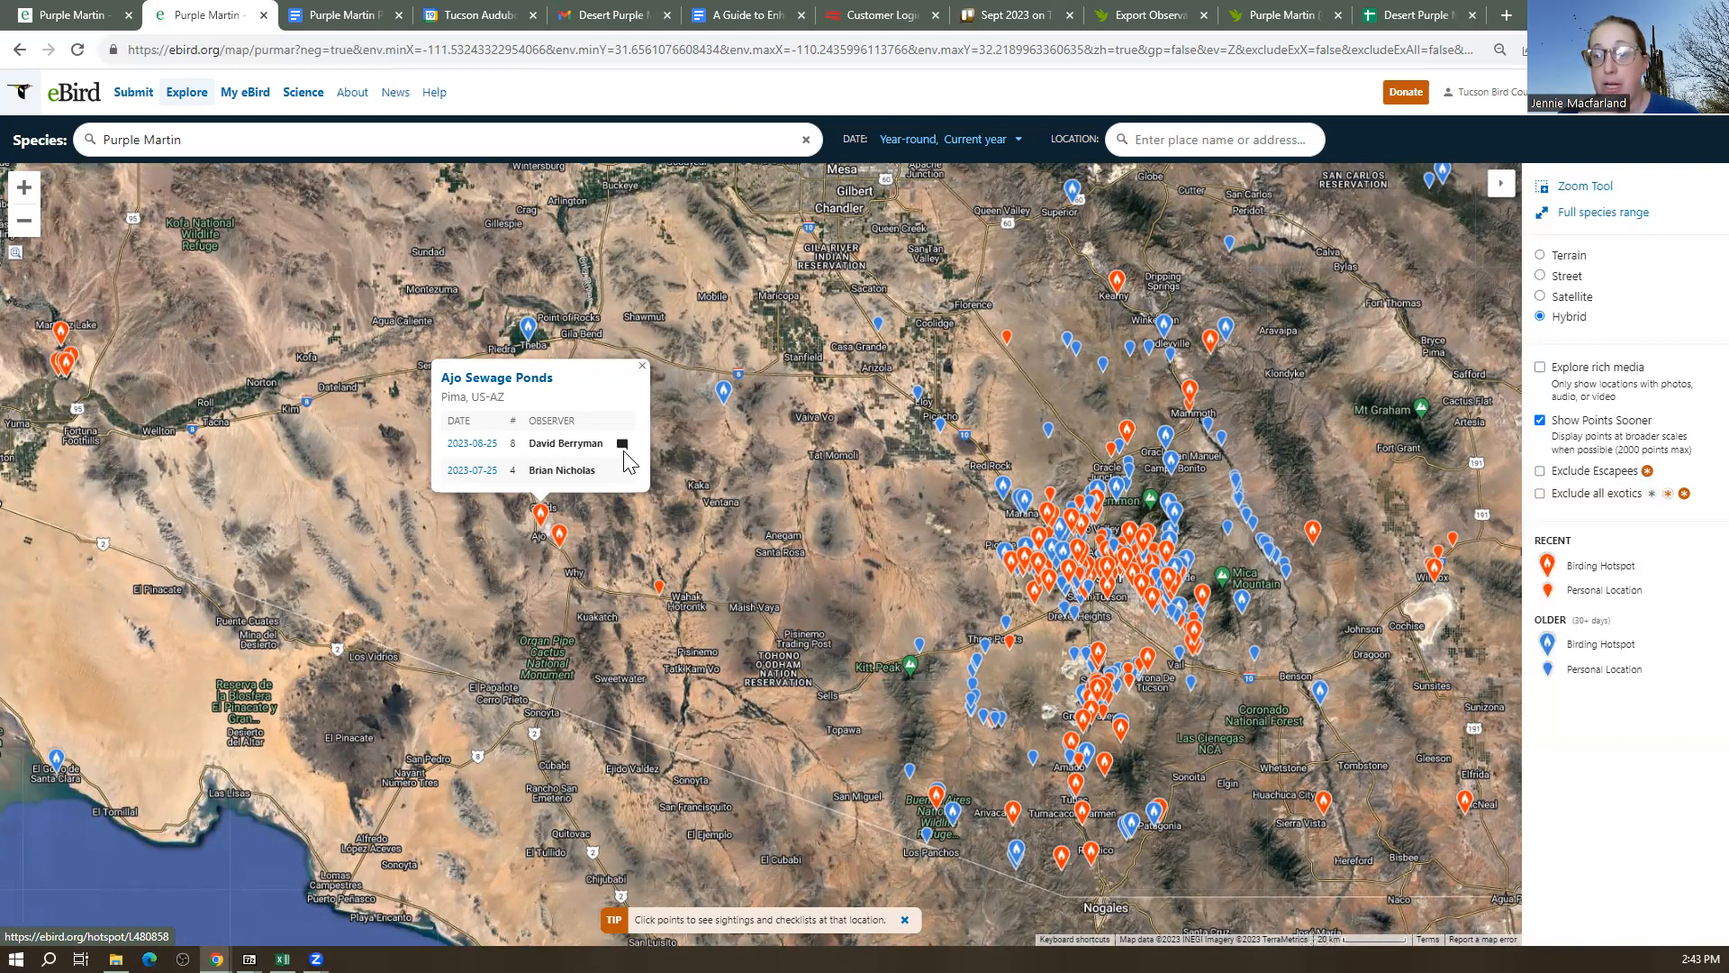
left_click(560, 541)
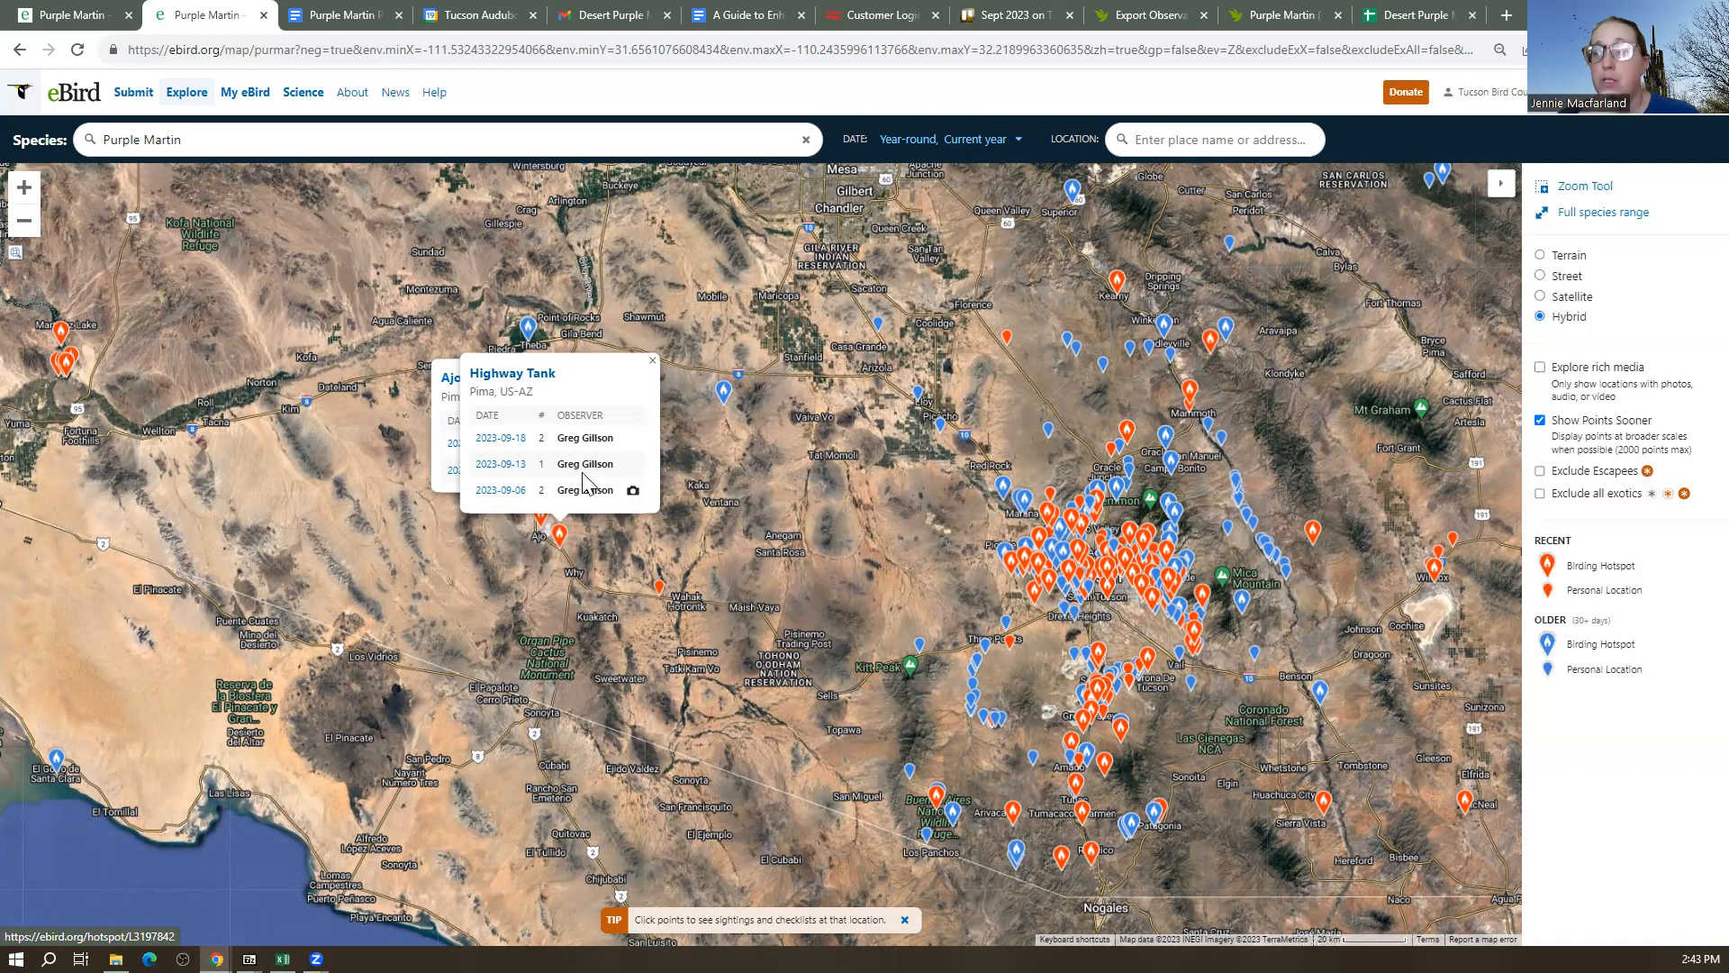
Open the 2023-09-06 checklist from the Highway Tank hotspot and select its web address
left_click(503, 490)
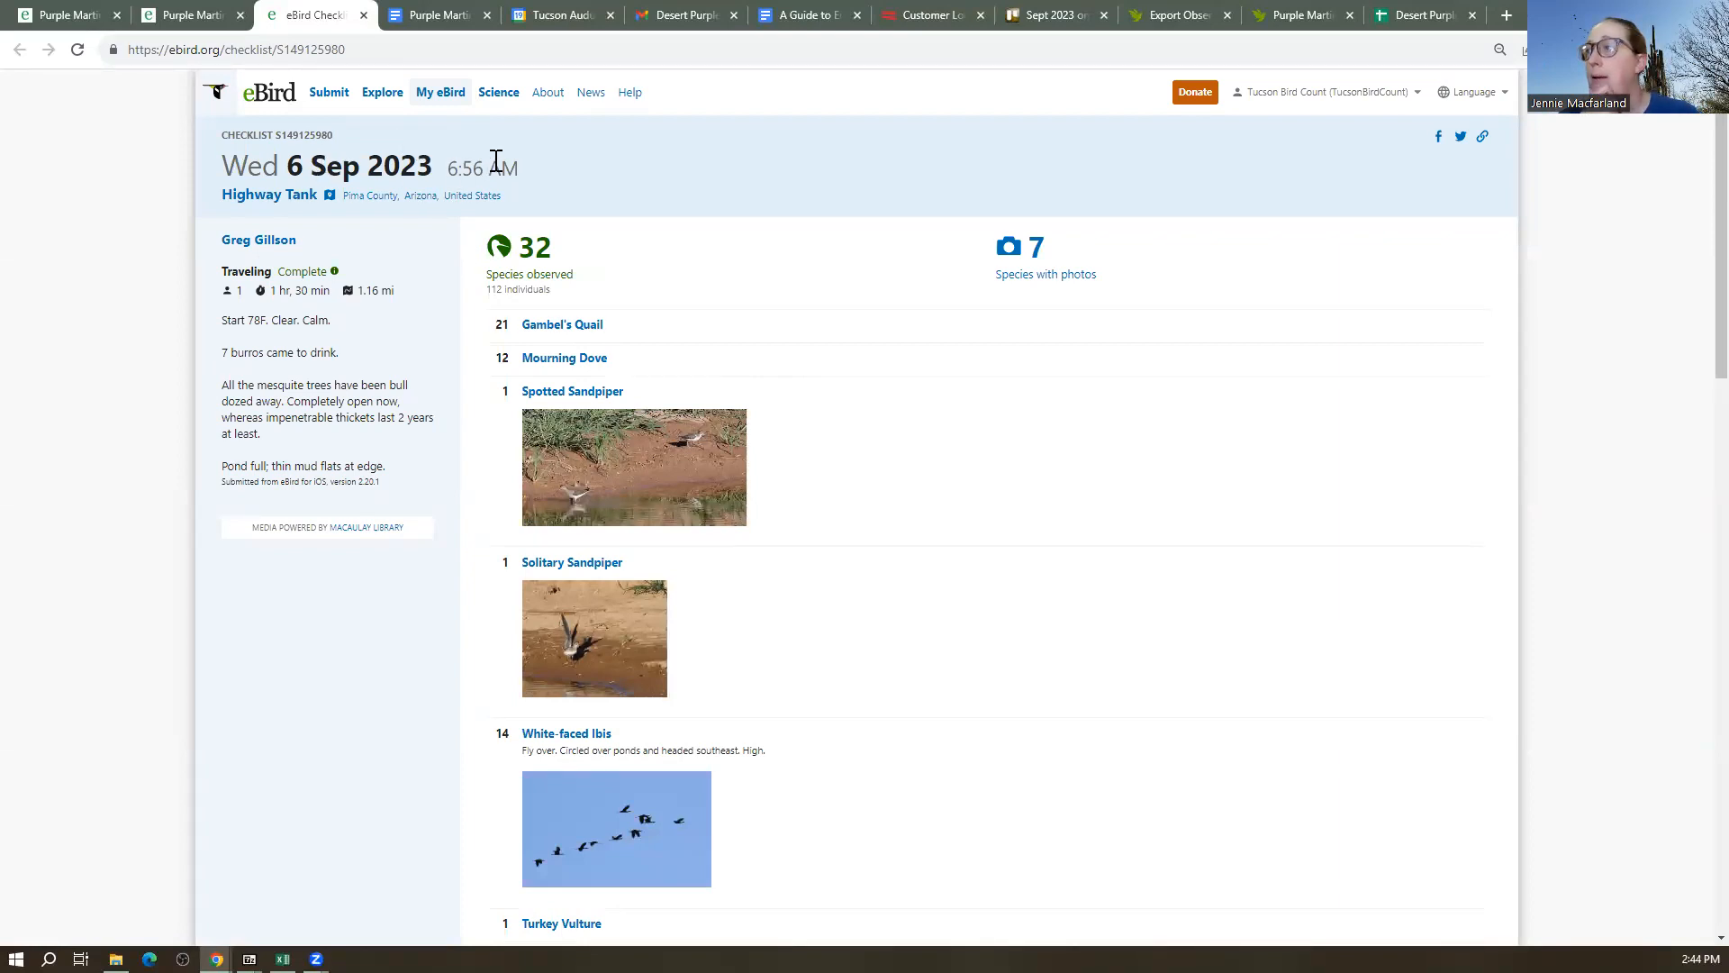
left_click(376, 51)
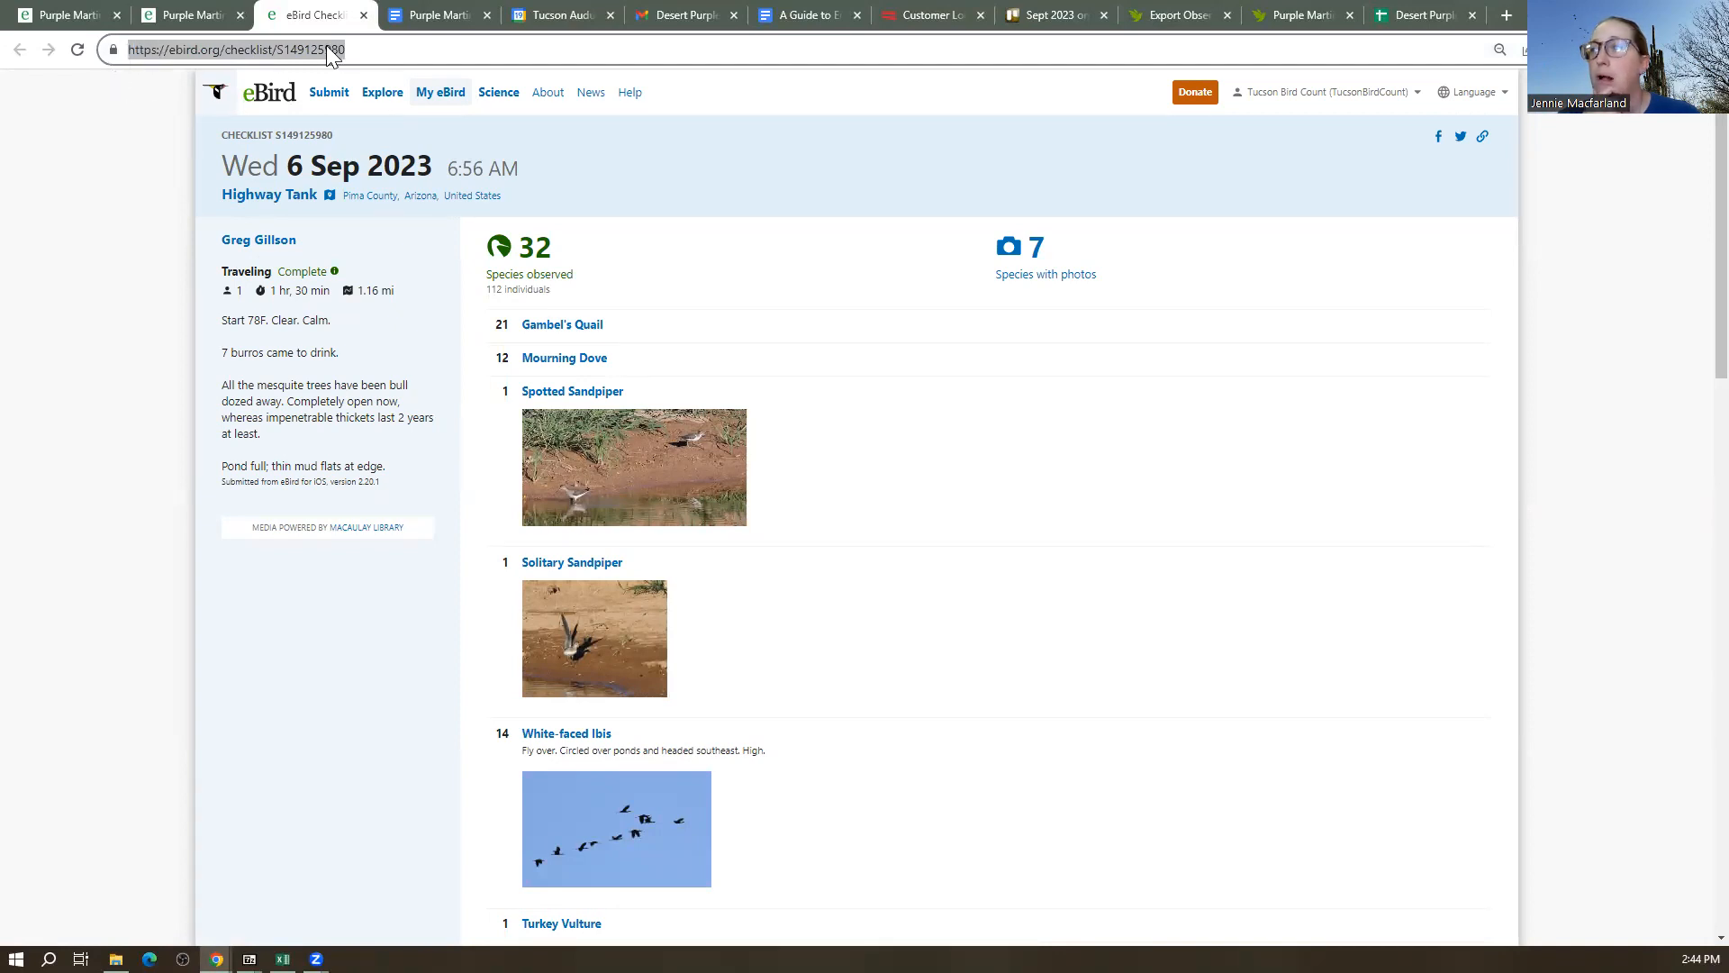
Find the Purple Martin entry and its photos in the Highway Tank checklist
left_click_drag(359, 53, 121, 59)
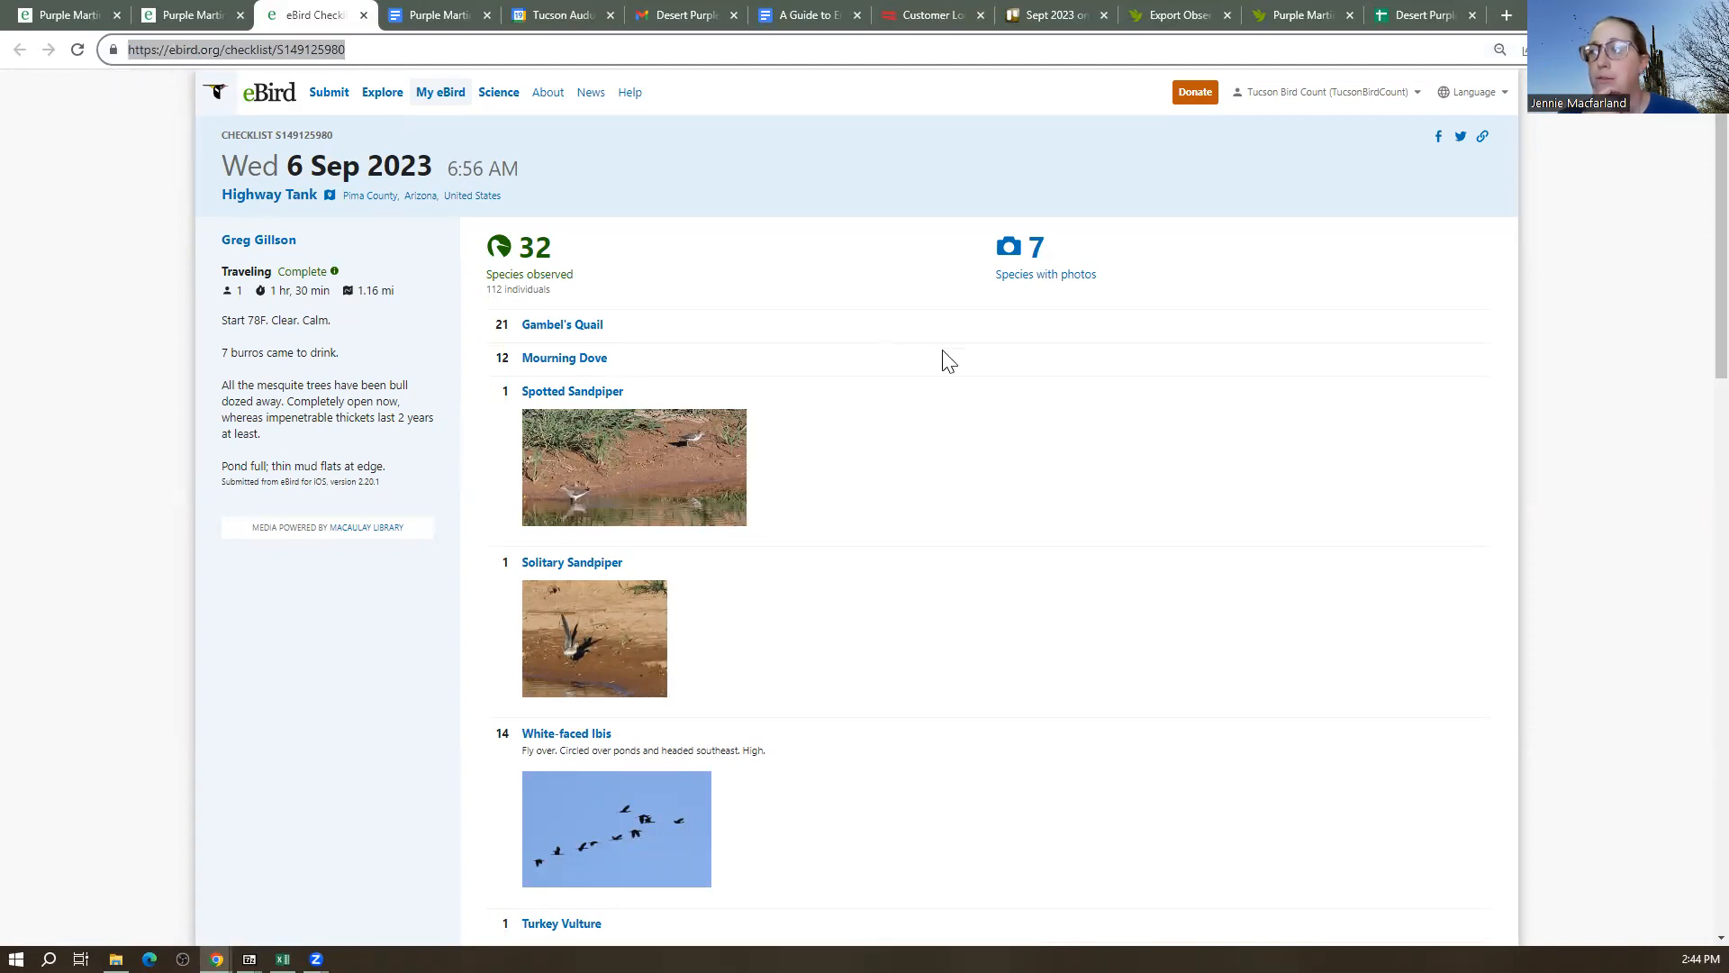
left_click(948, 570)
scroll(946, 567, "down", 6)
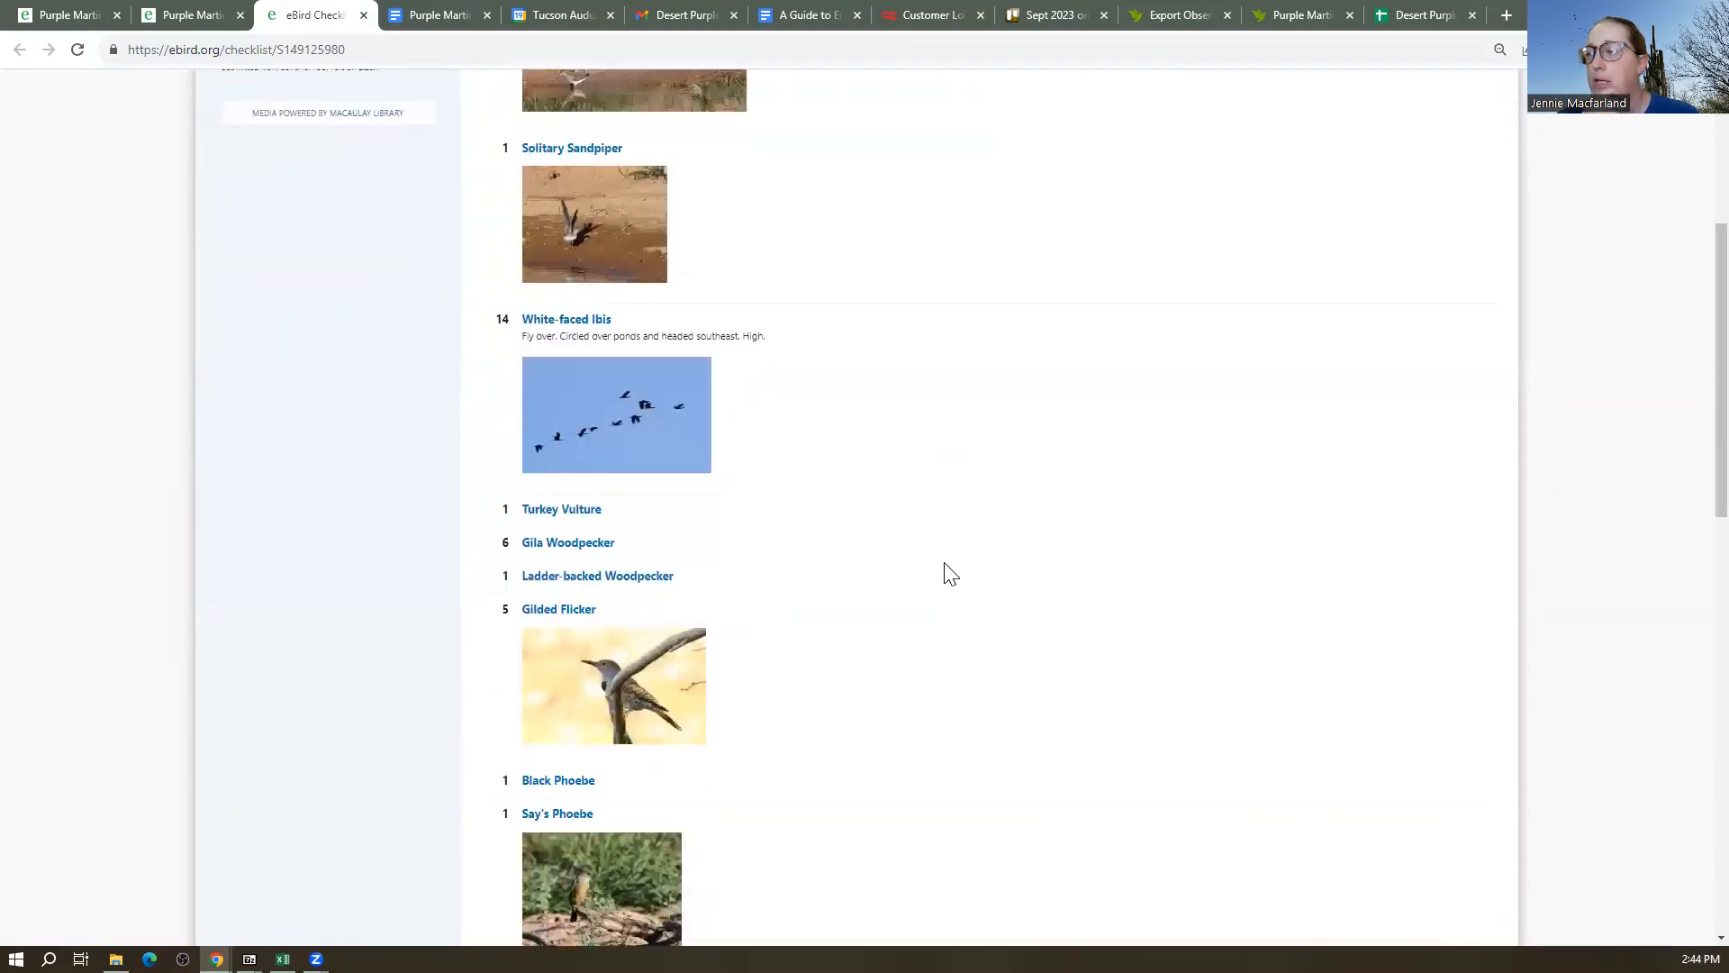
scroll(946, 572, "down", 7)
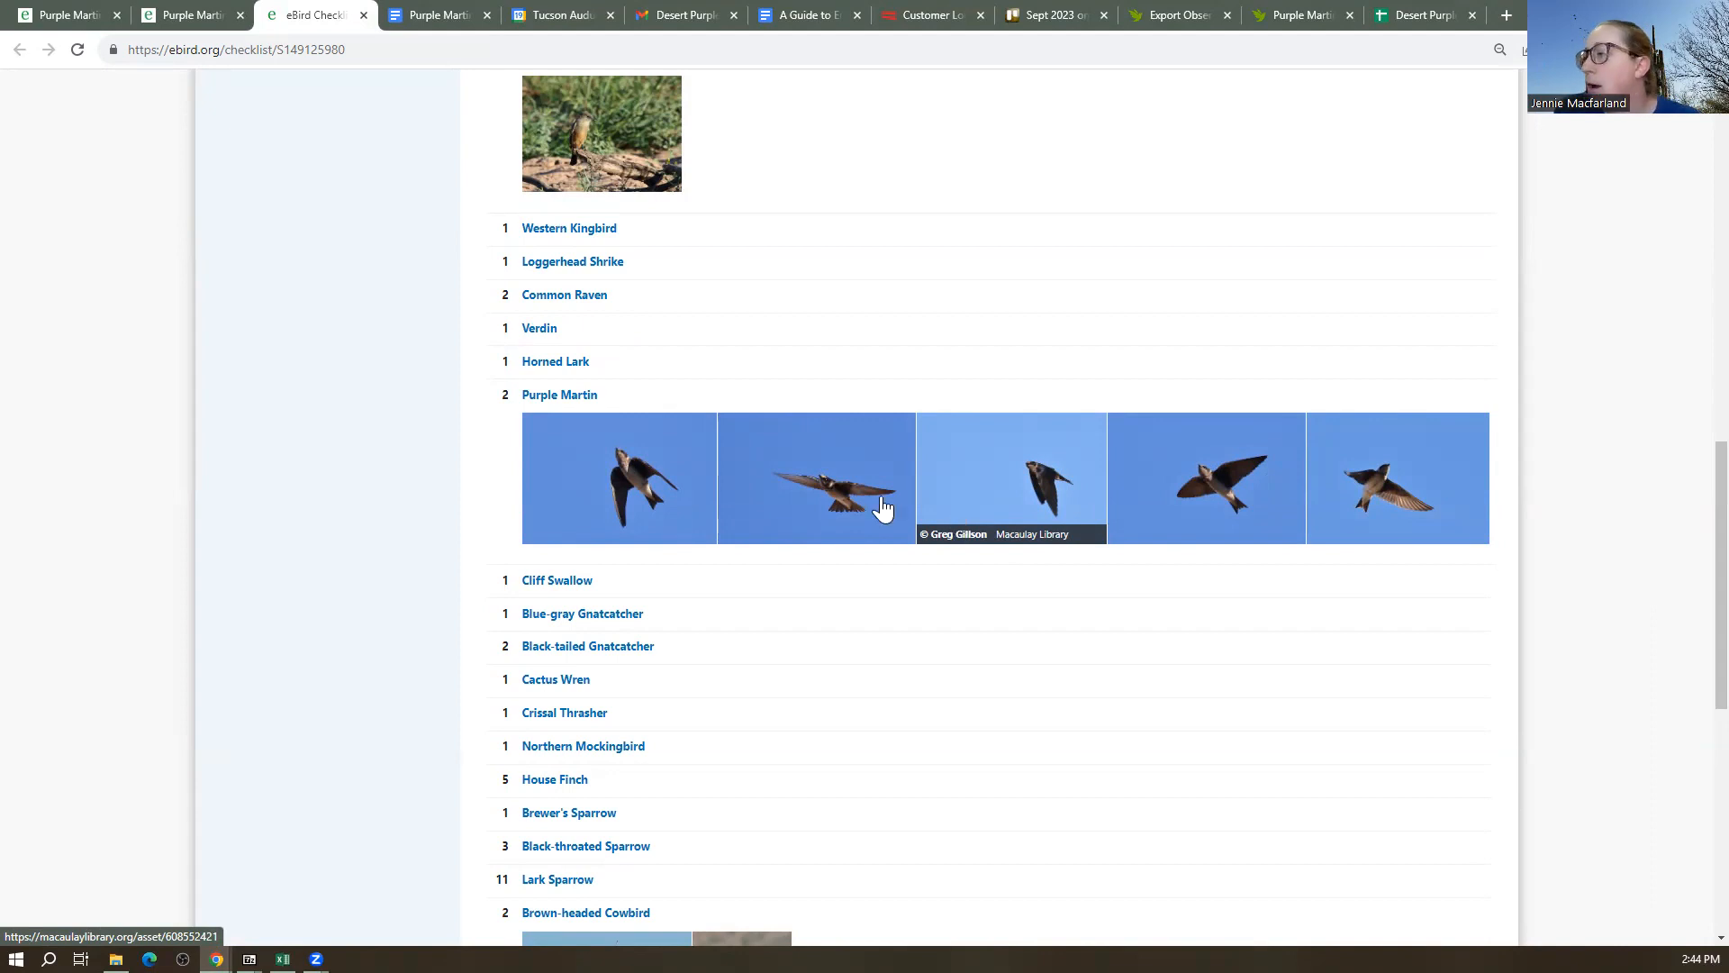
Browse through the checklist's enlarged Purple Martin photos and close the photo viewer
left_click(633, 492)
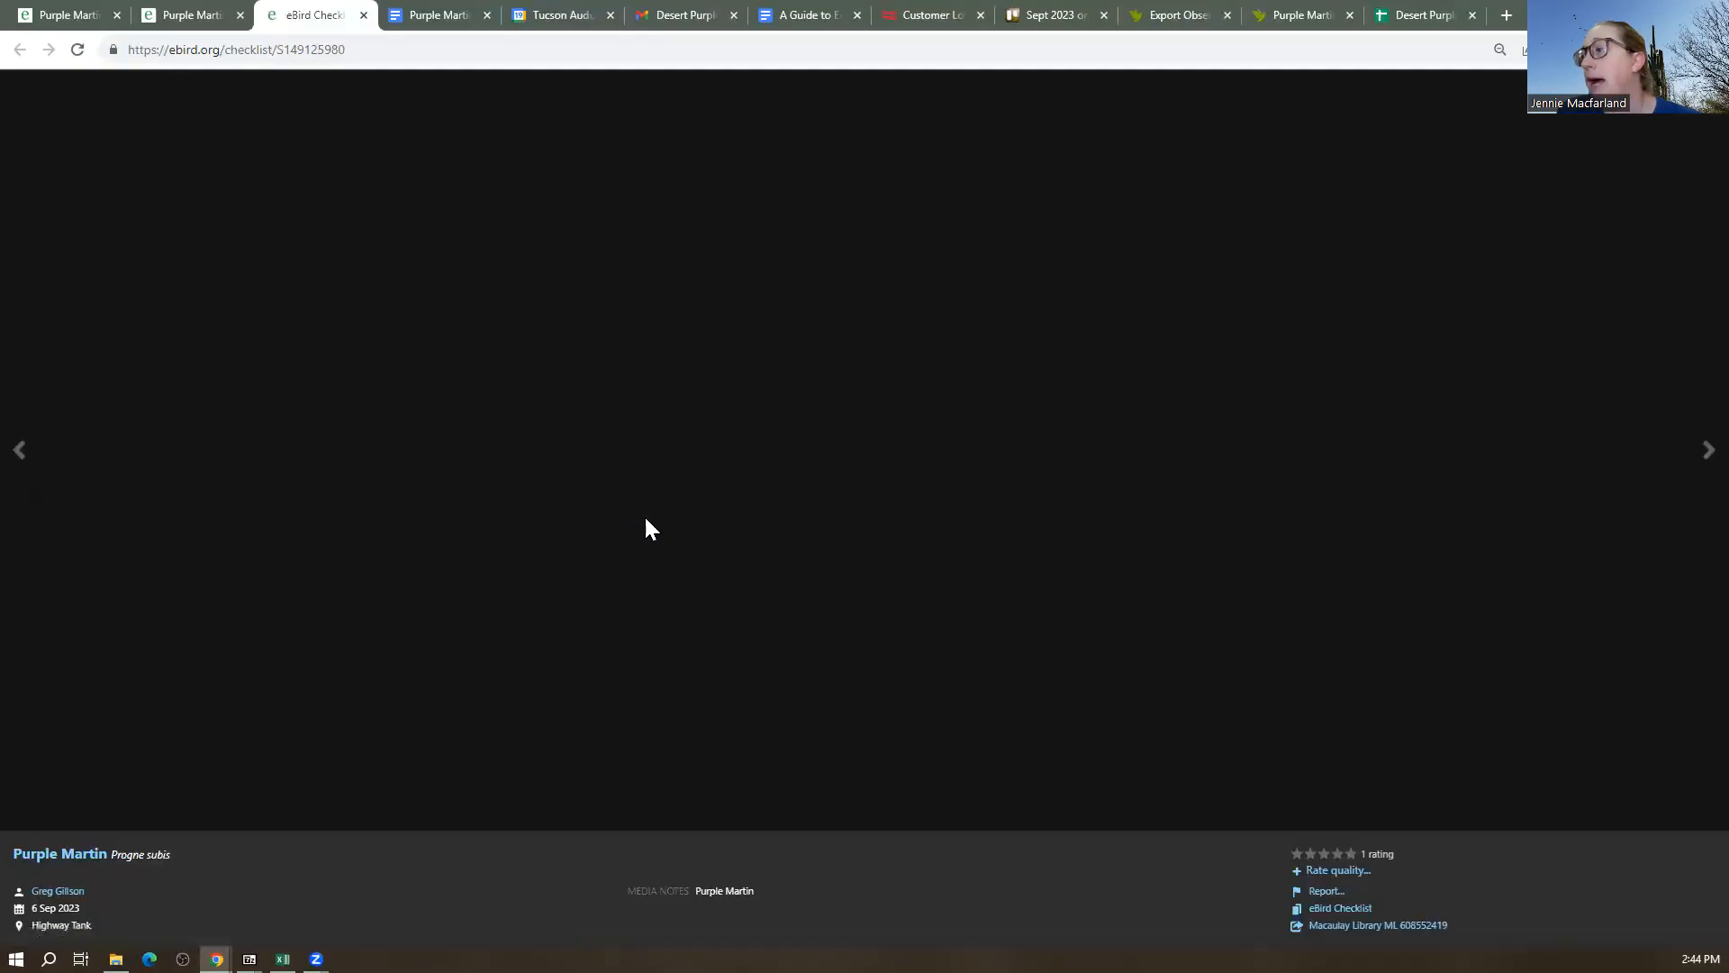
left_click(1696, 453)
left_click(1696, 456)
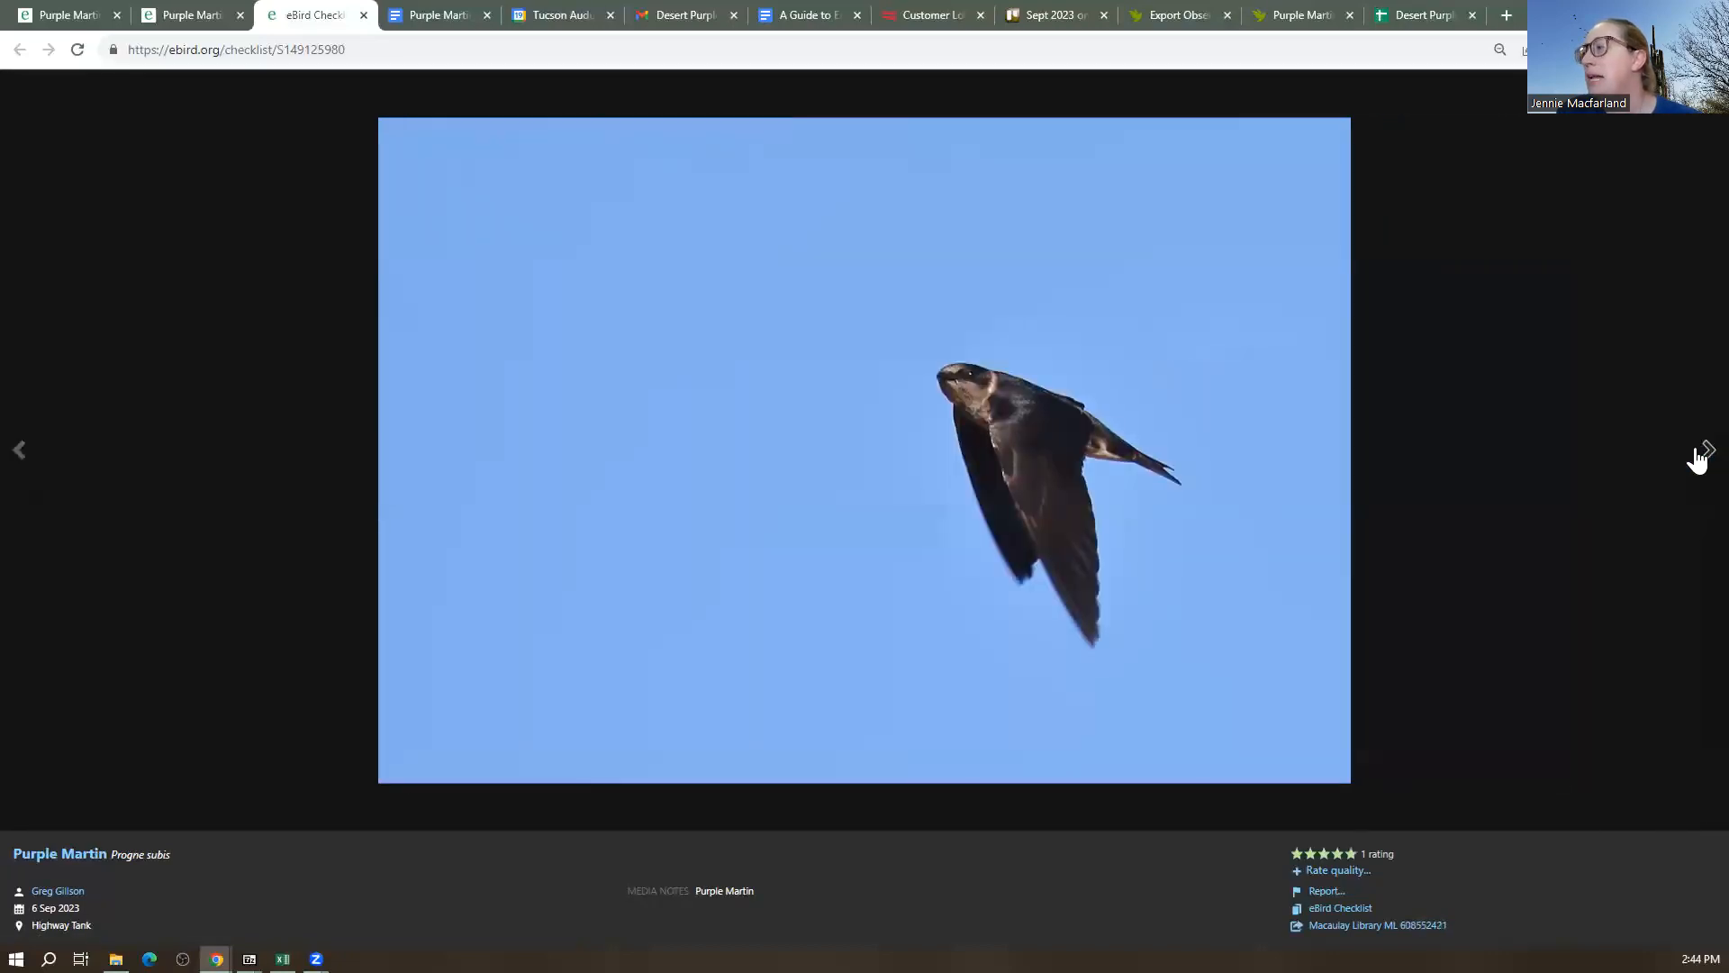
left_click(1696, 456)
left_click(1696, 458)
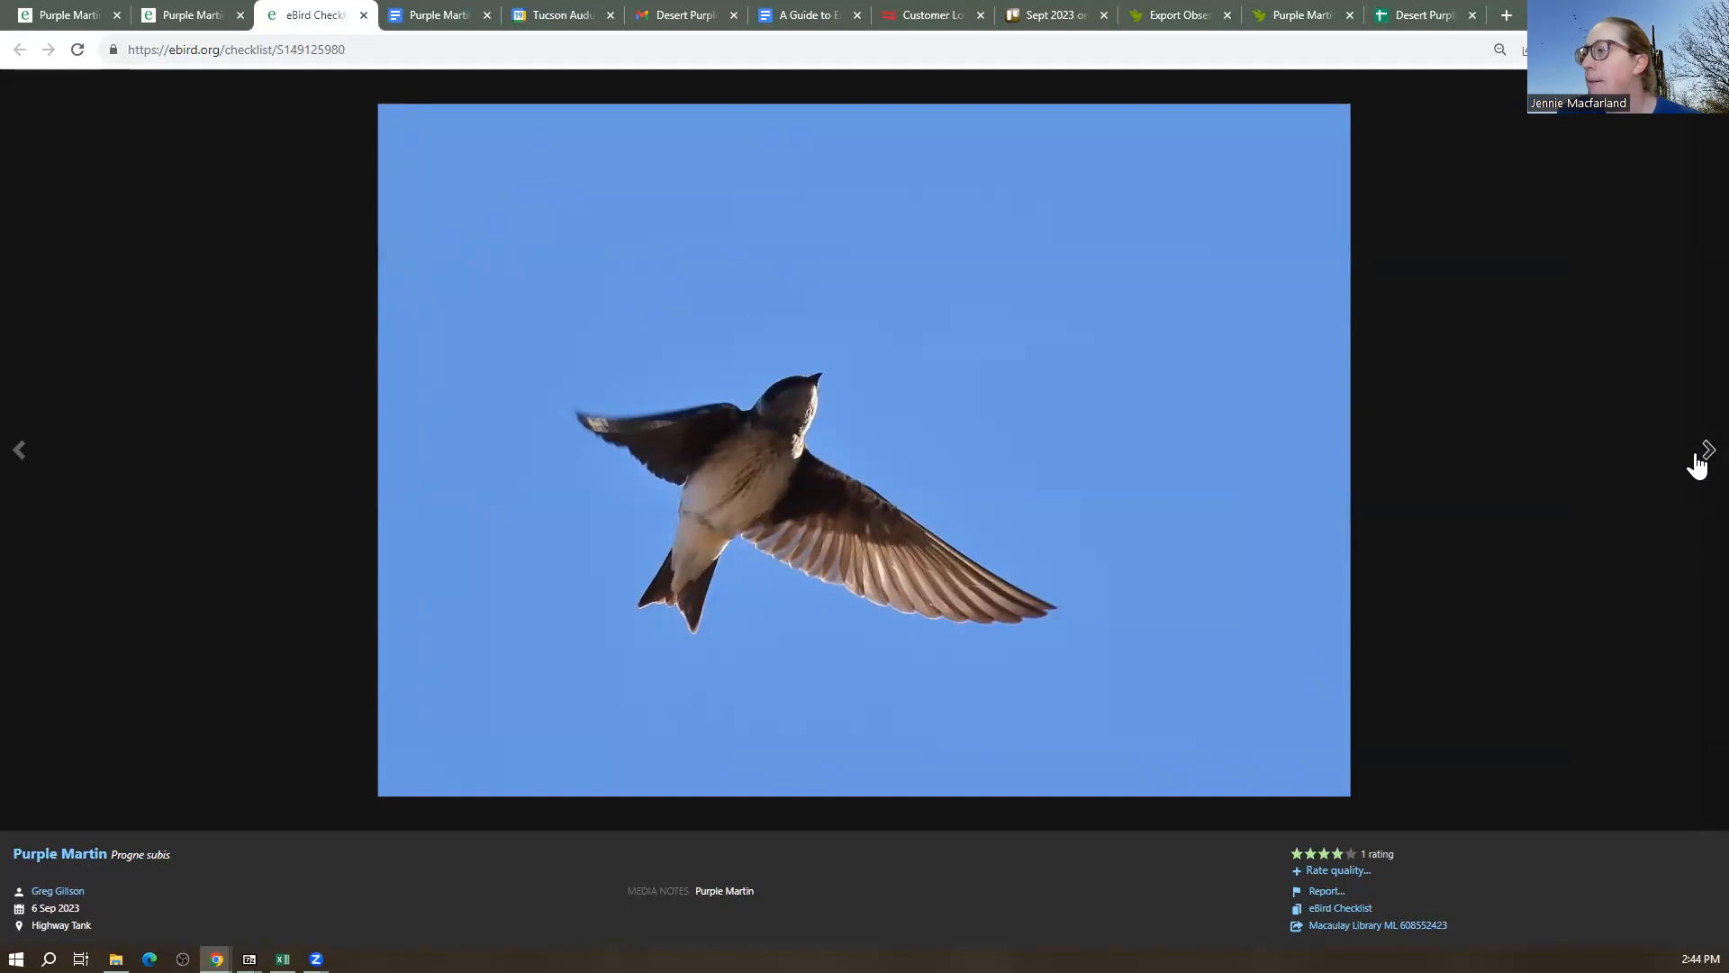
left_click(1696, 461)
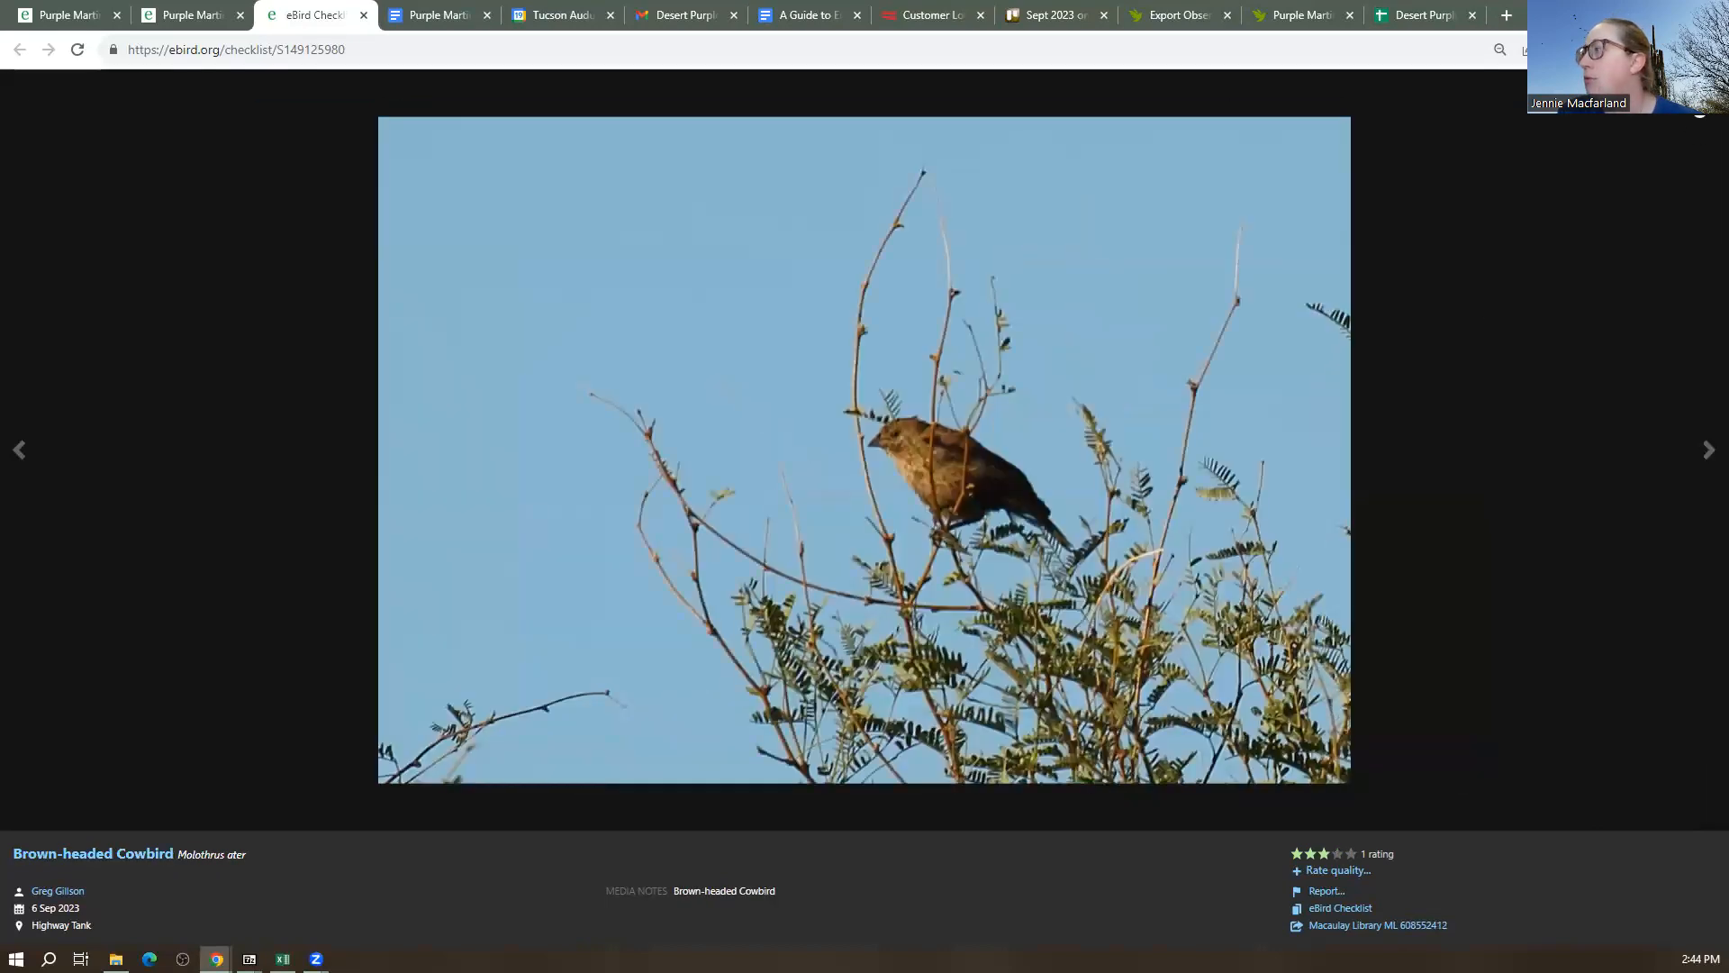
key("Escape")
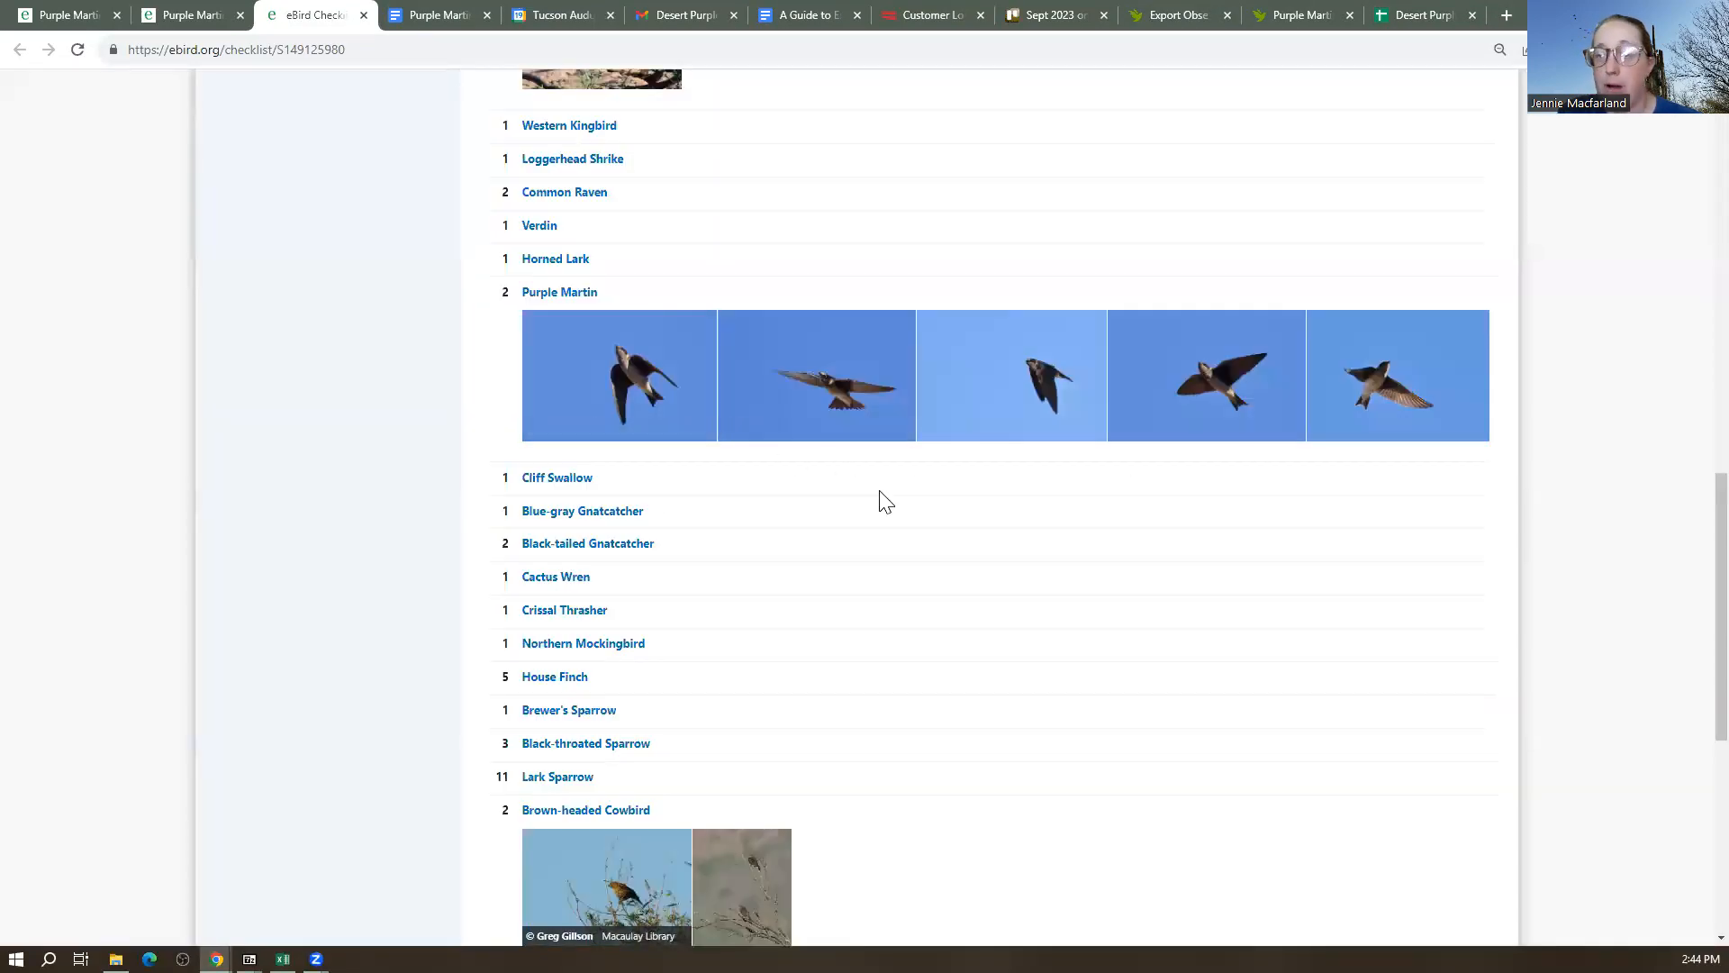
Recheck the Highway Tank checklist's header details and Purple Martin entry, and close the checklist
scroll(777, 510, "up", 1)
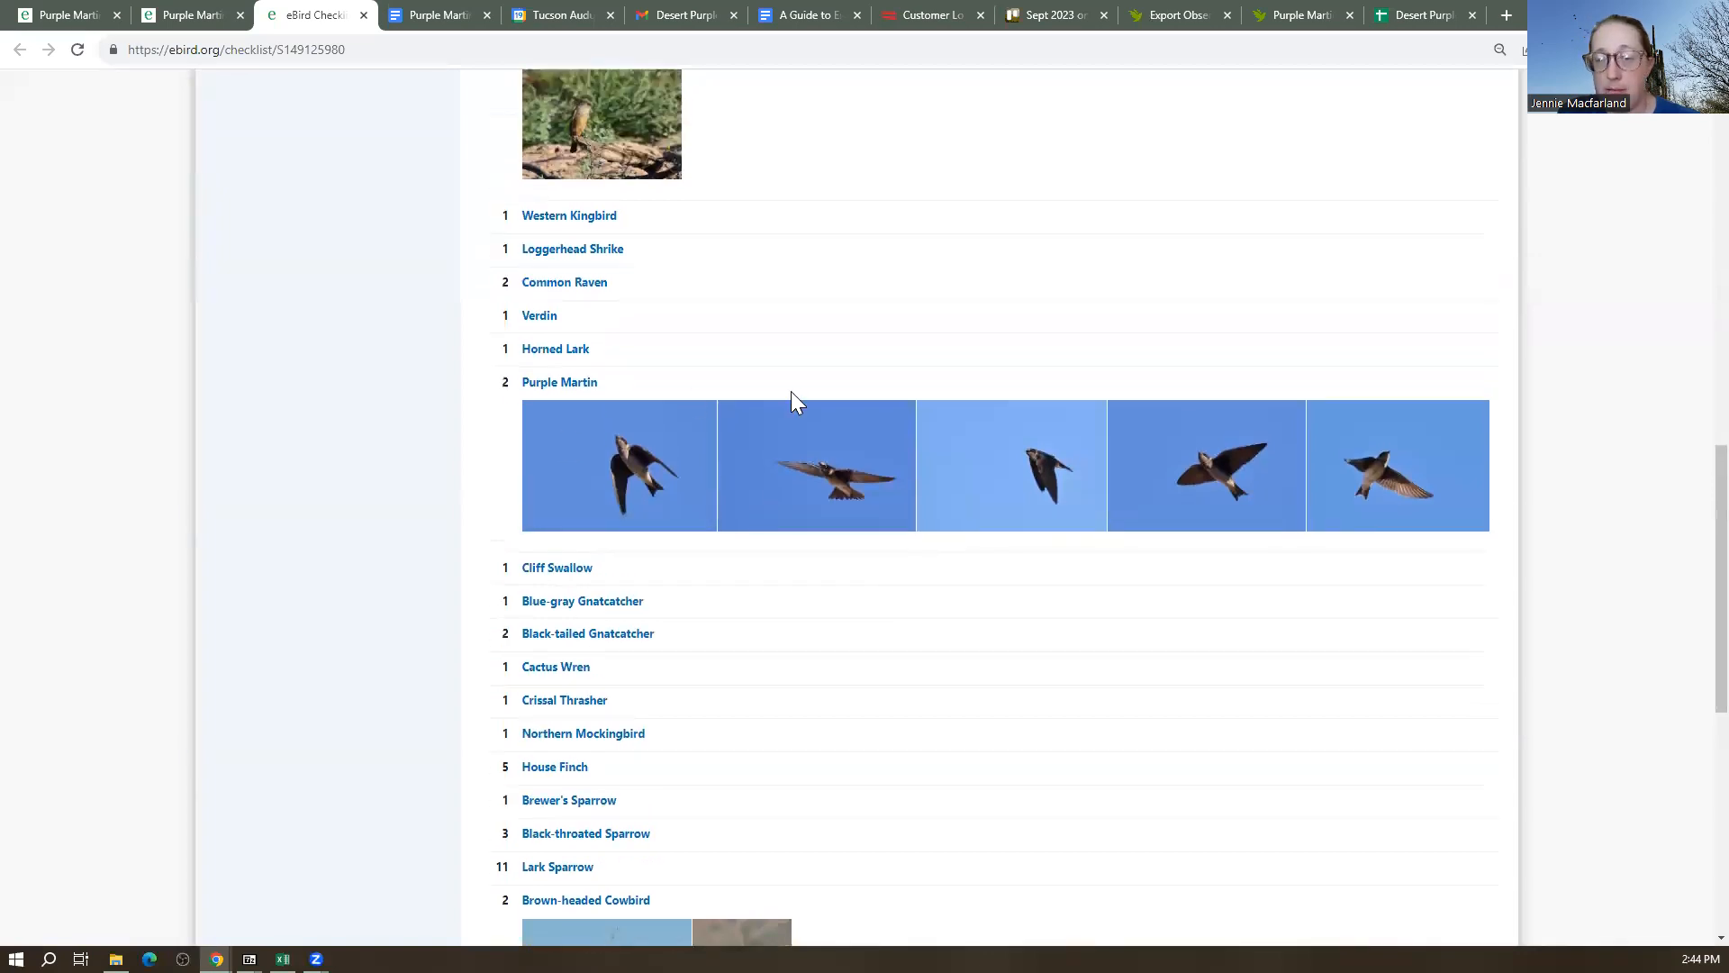
scroll(832, 497, "up", 14)
scroll(772, 451, "up", 1)
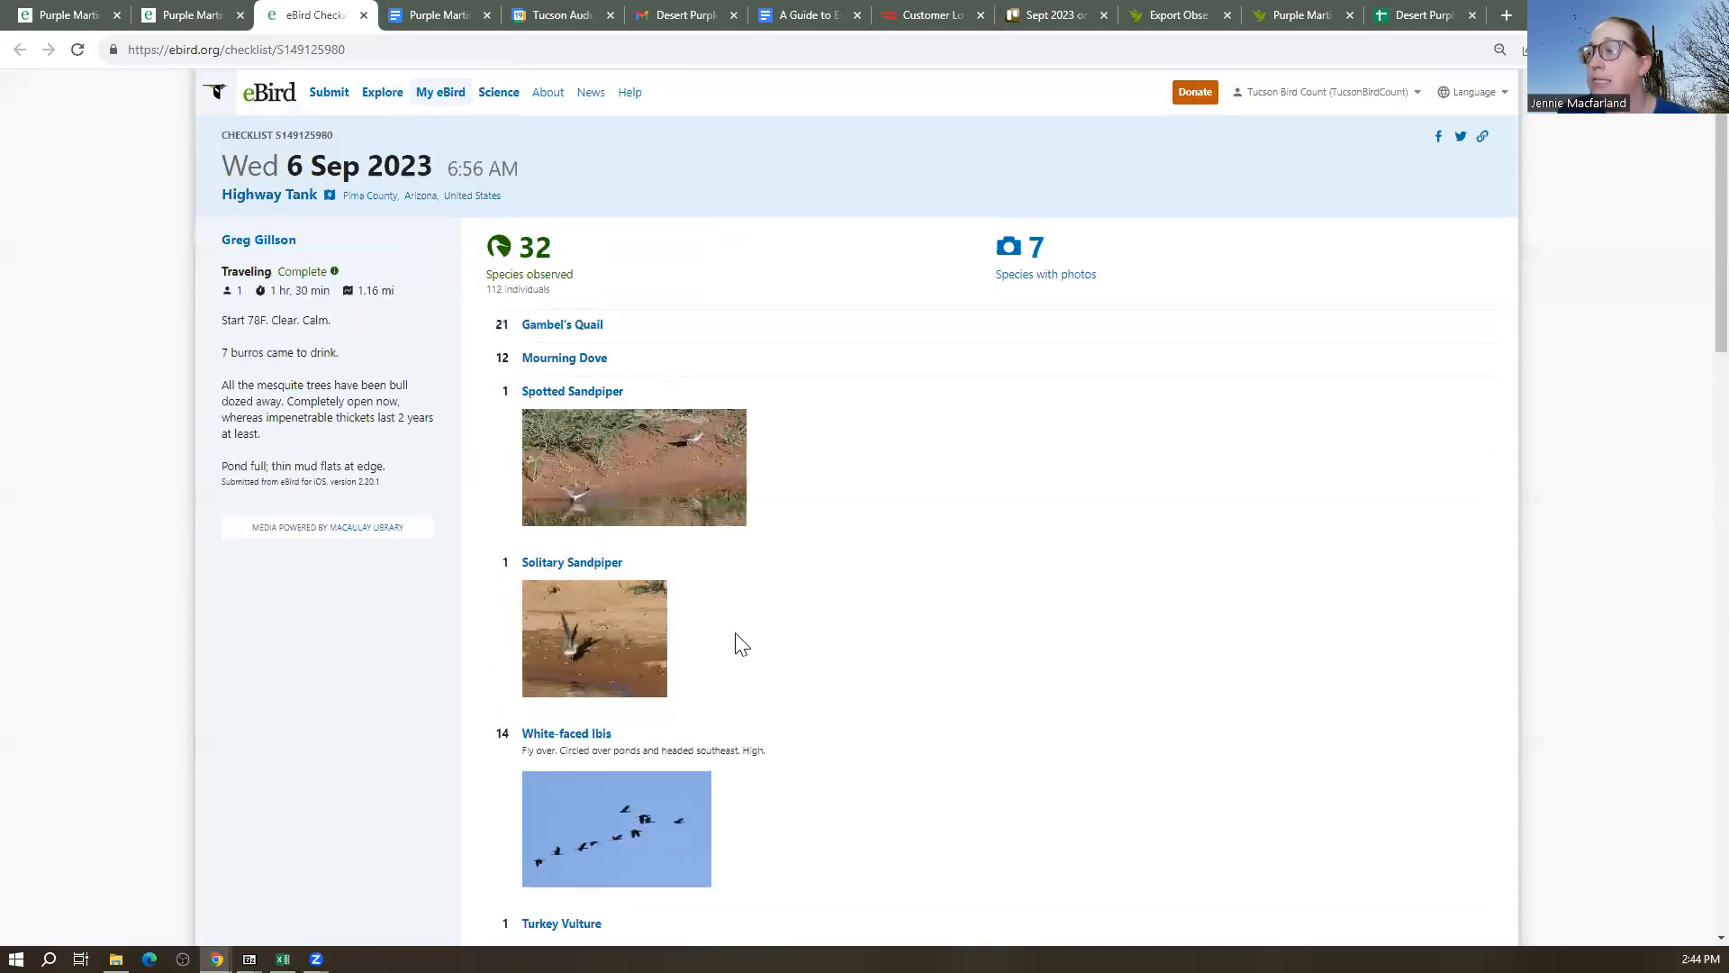
scroll(747, 648, "down", 15)
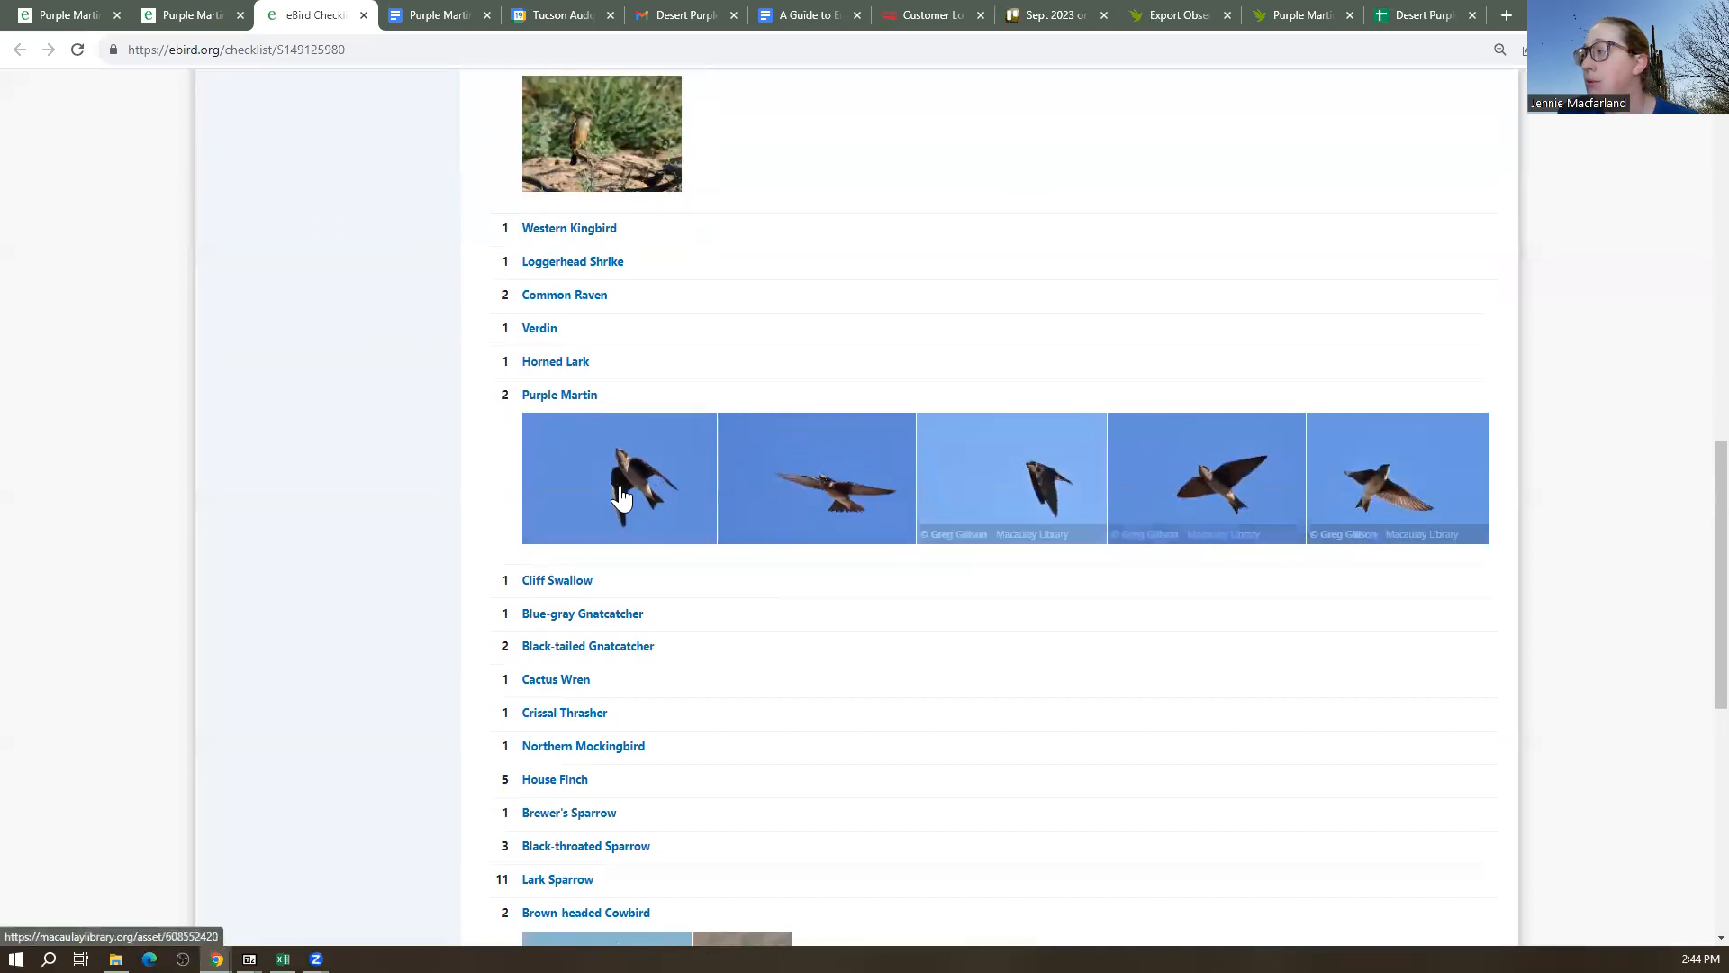
scroll(618, 552, "up", 15)
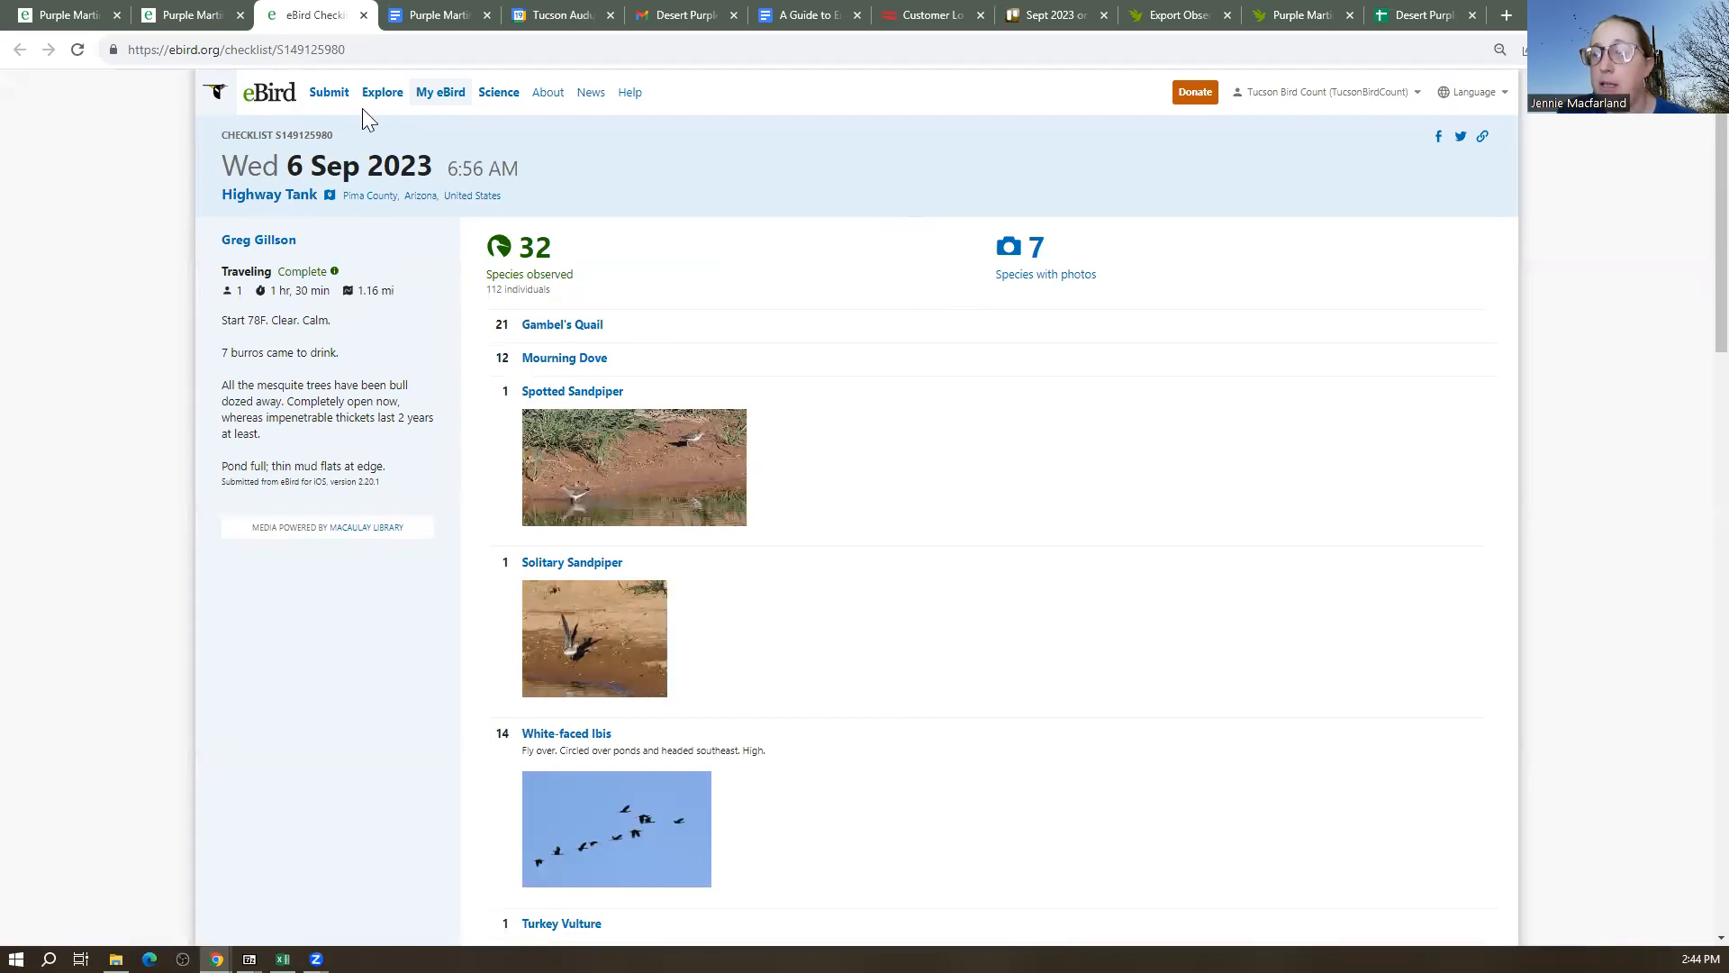
left_click(364, 15)
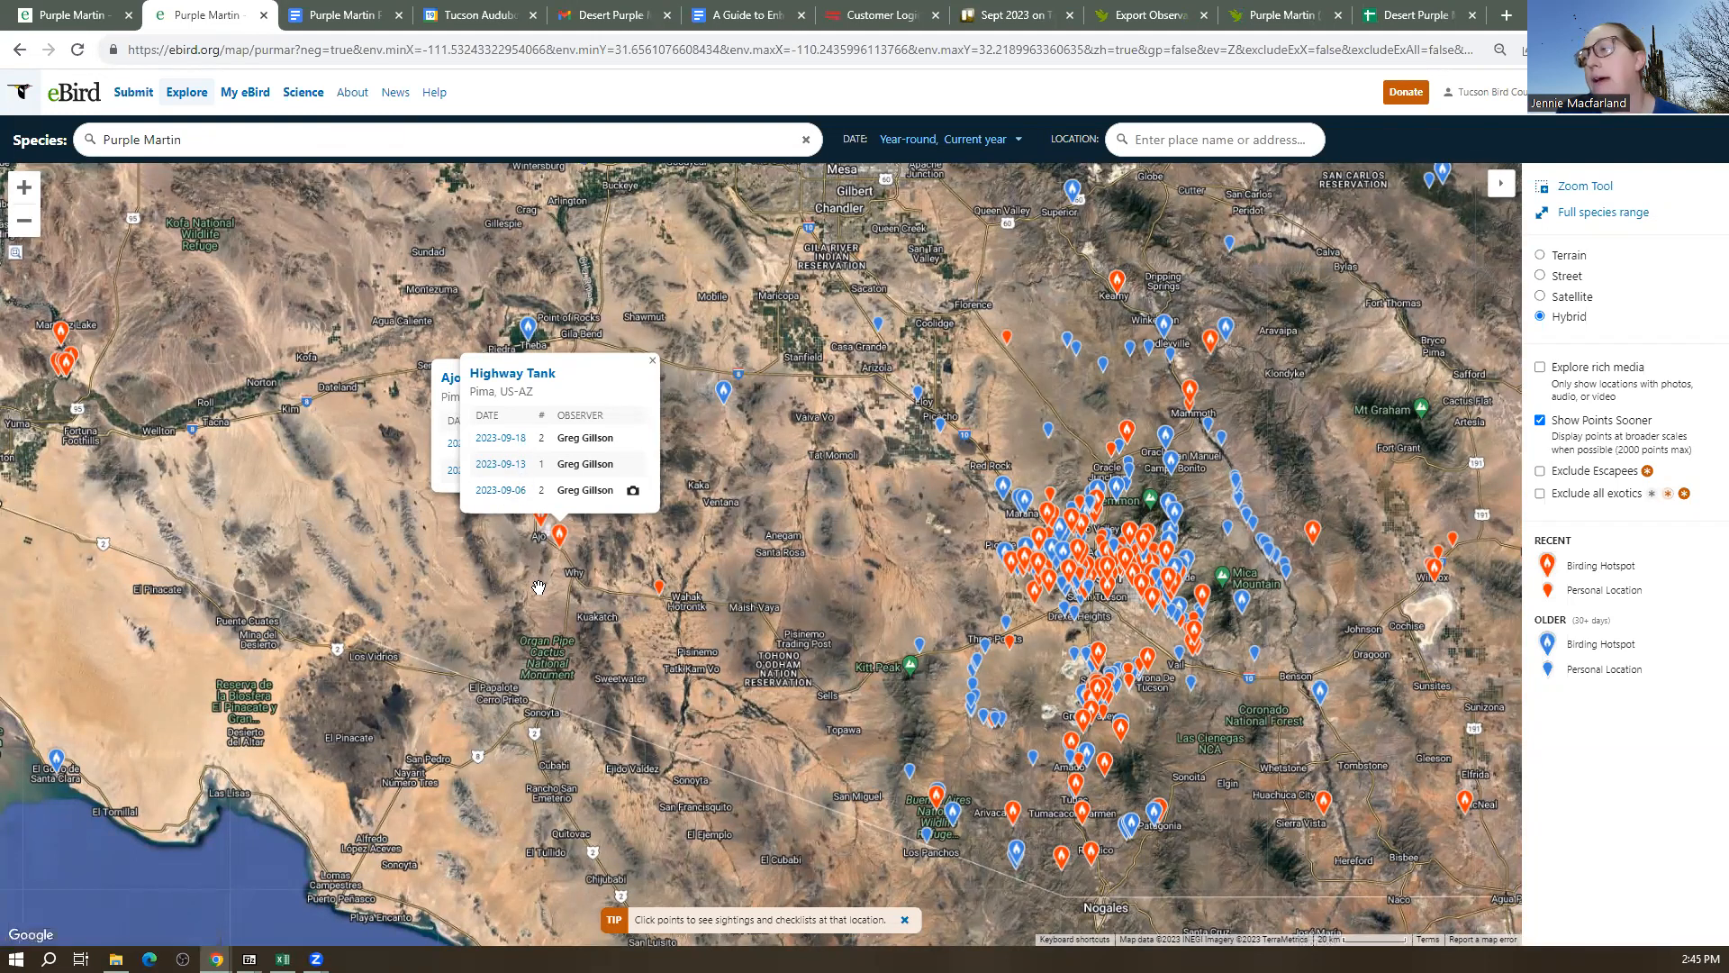
Review the 2023-08-21 checklist from the North Tucson-Ajo Highway point near Sells and close it
left_click(684, 572)
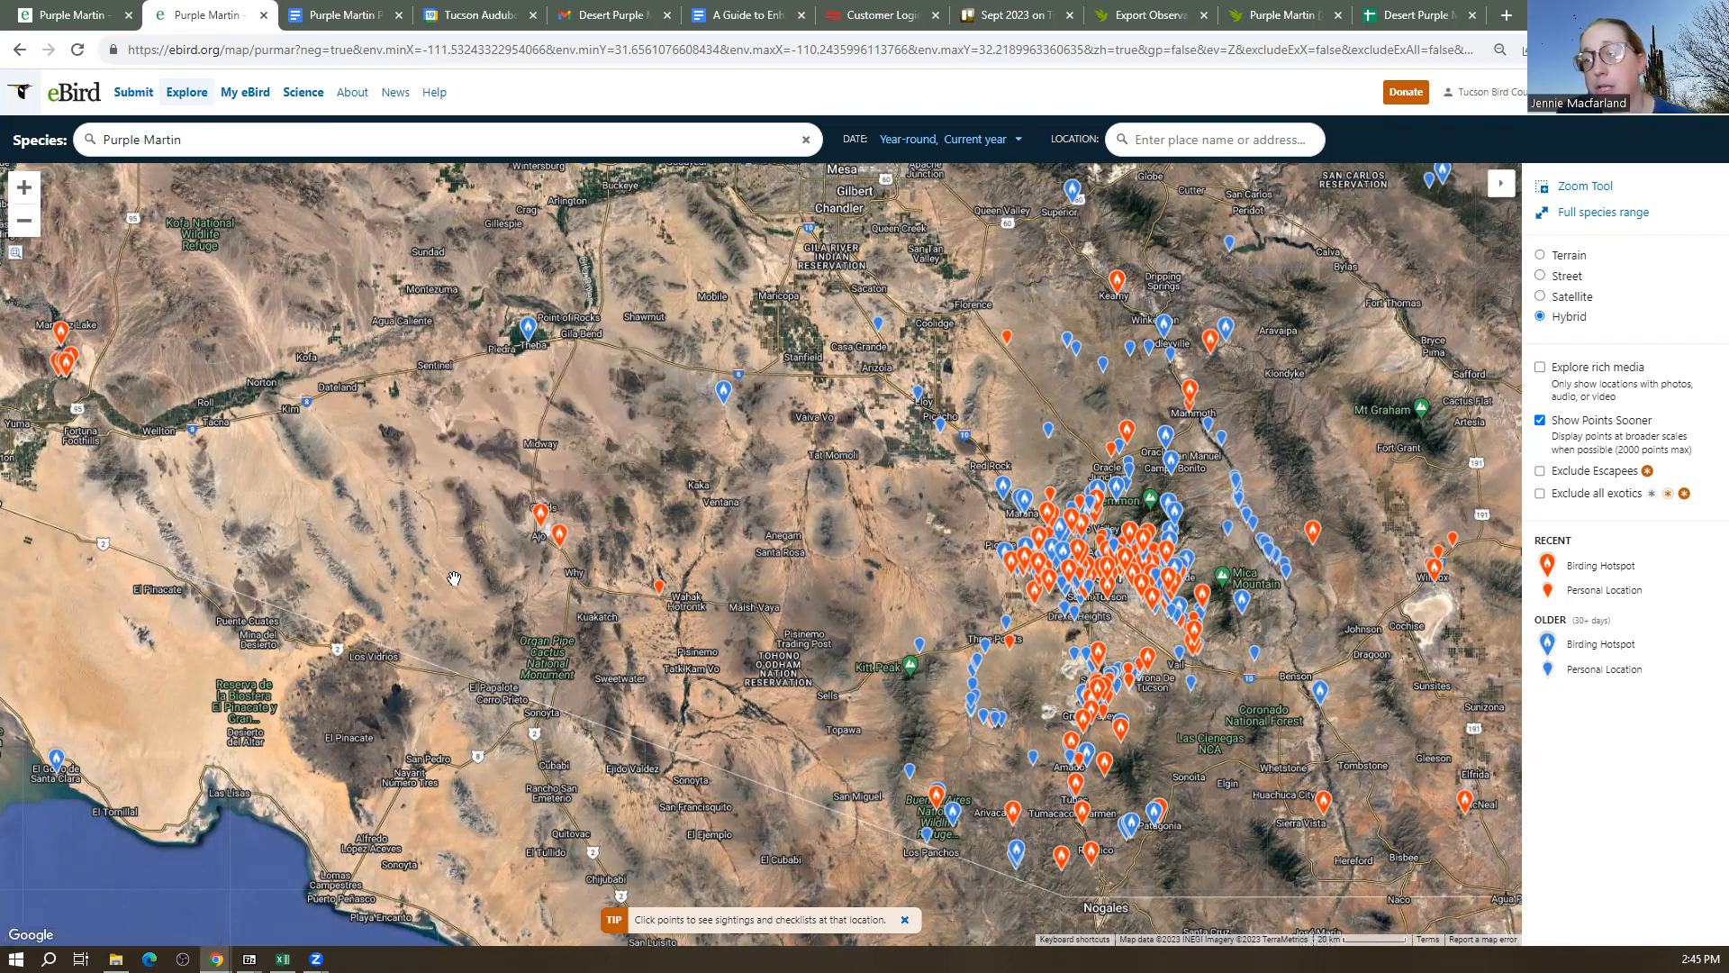
left_click(660, 588)
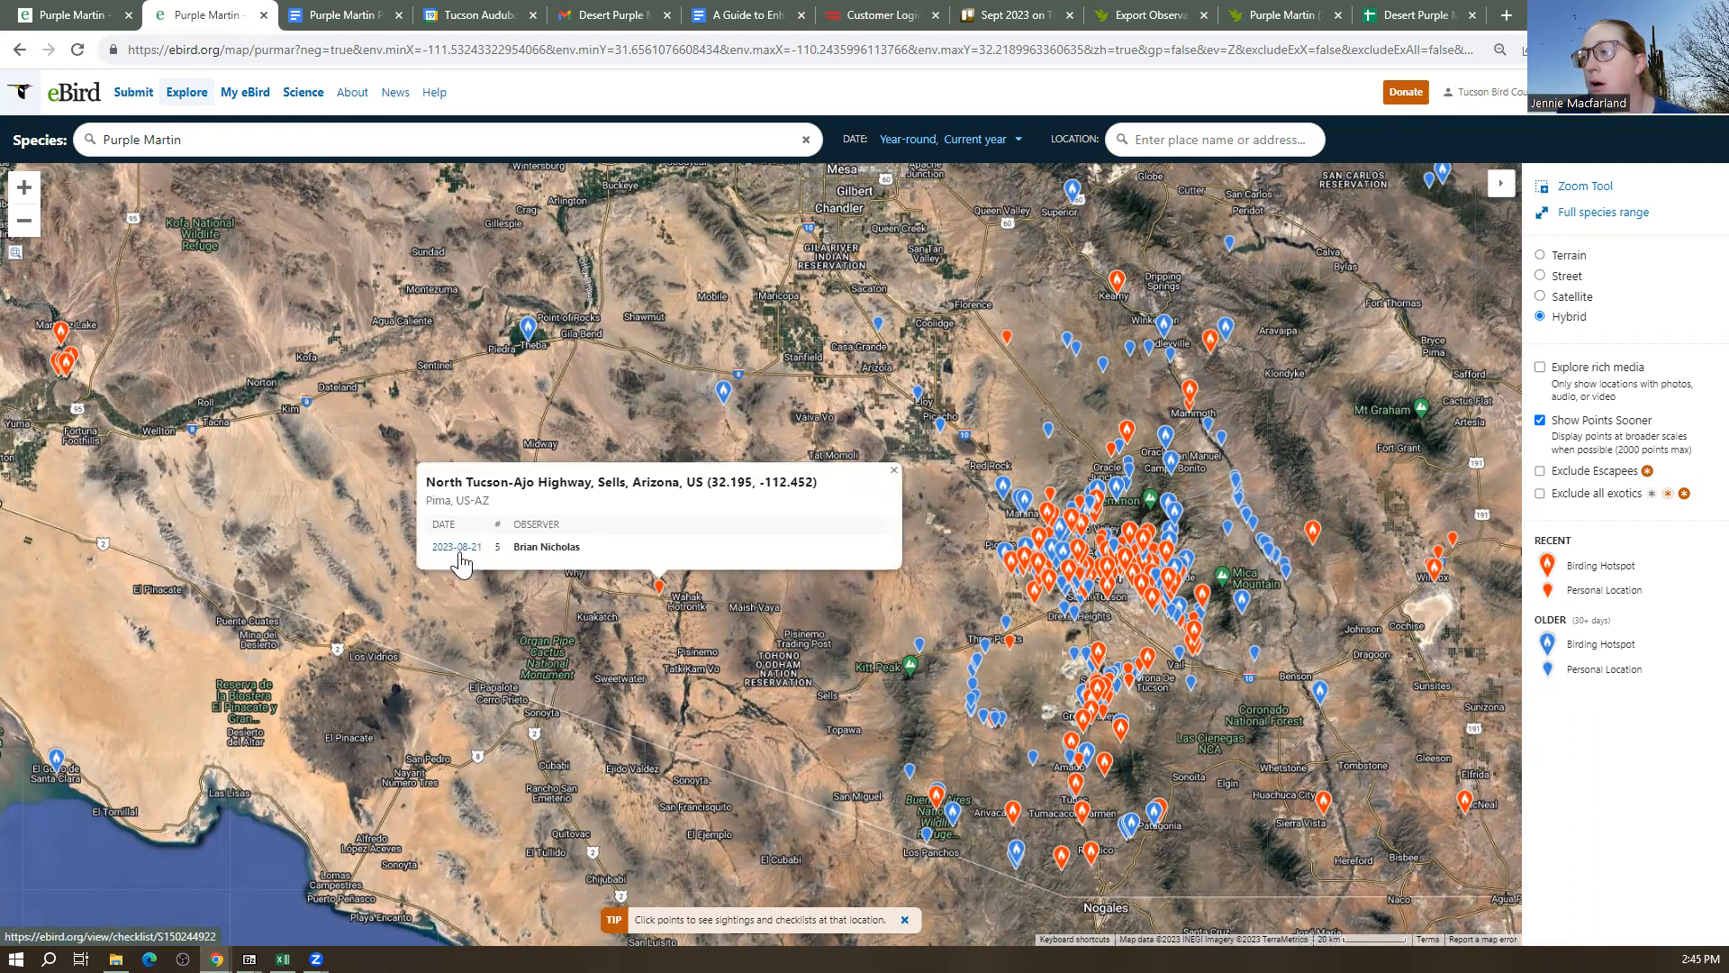
left_click(468, 551)
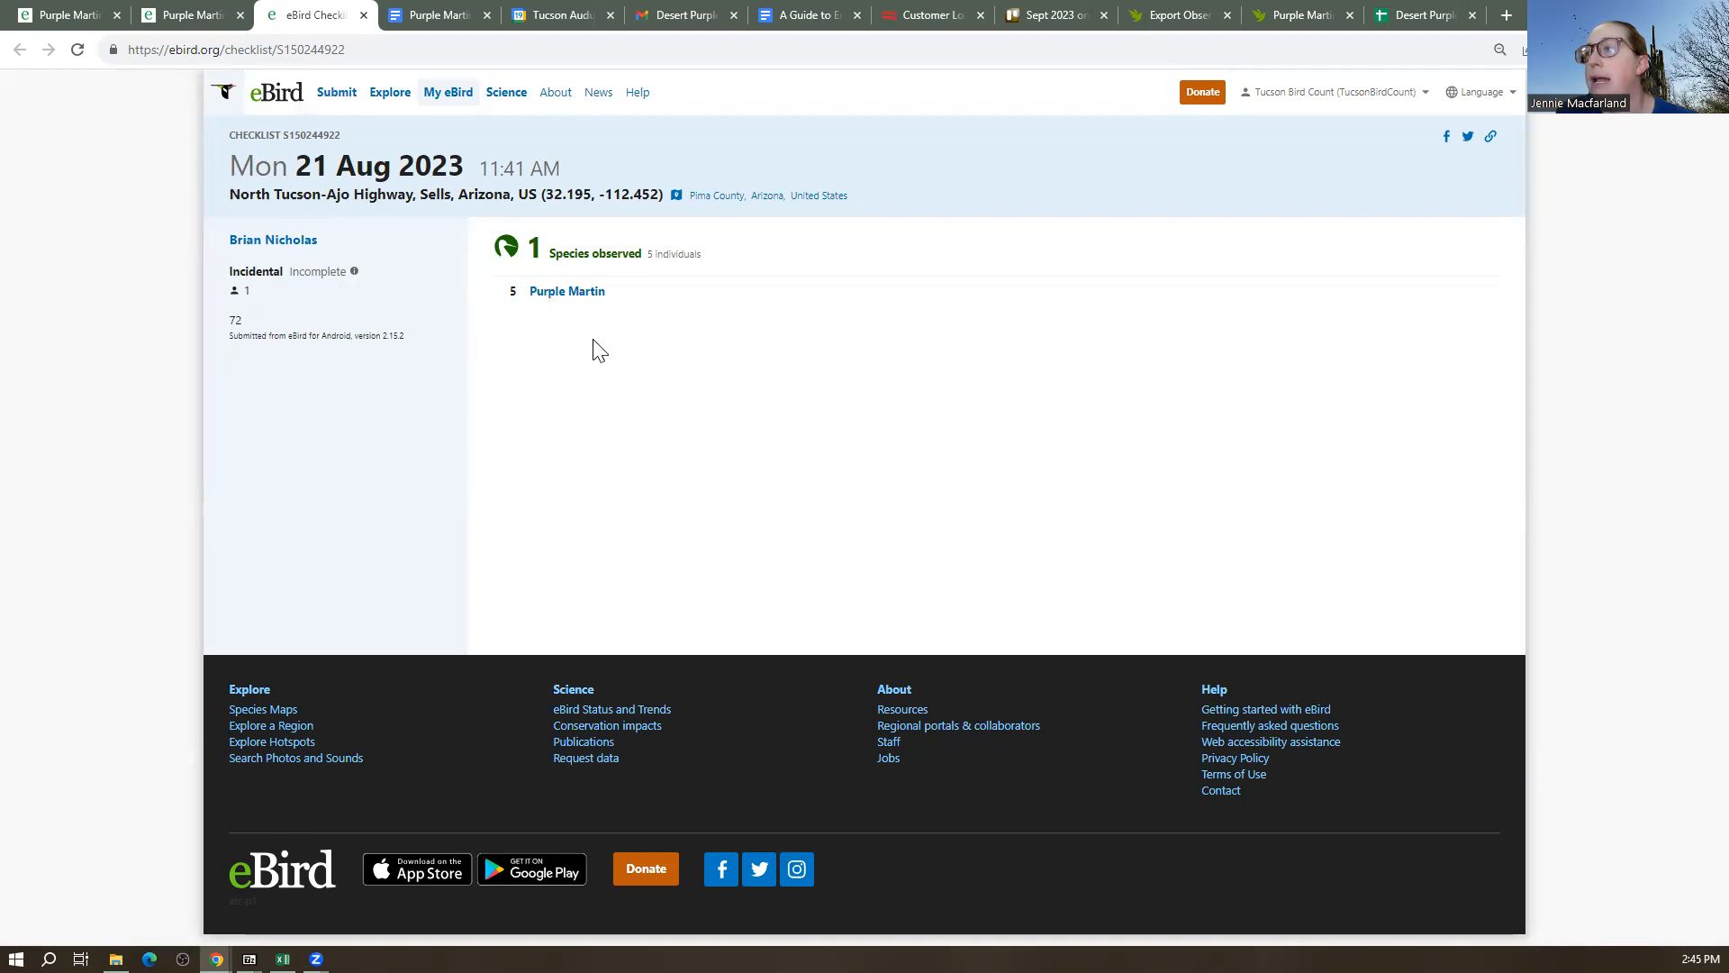
left_click(364, 15)
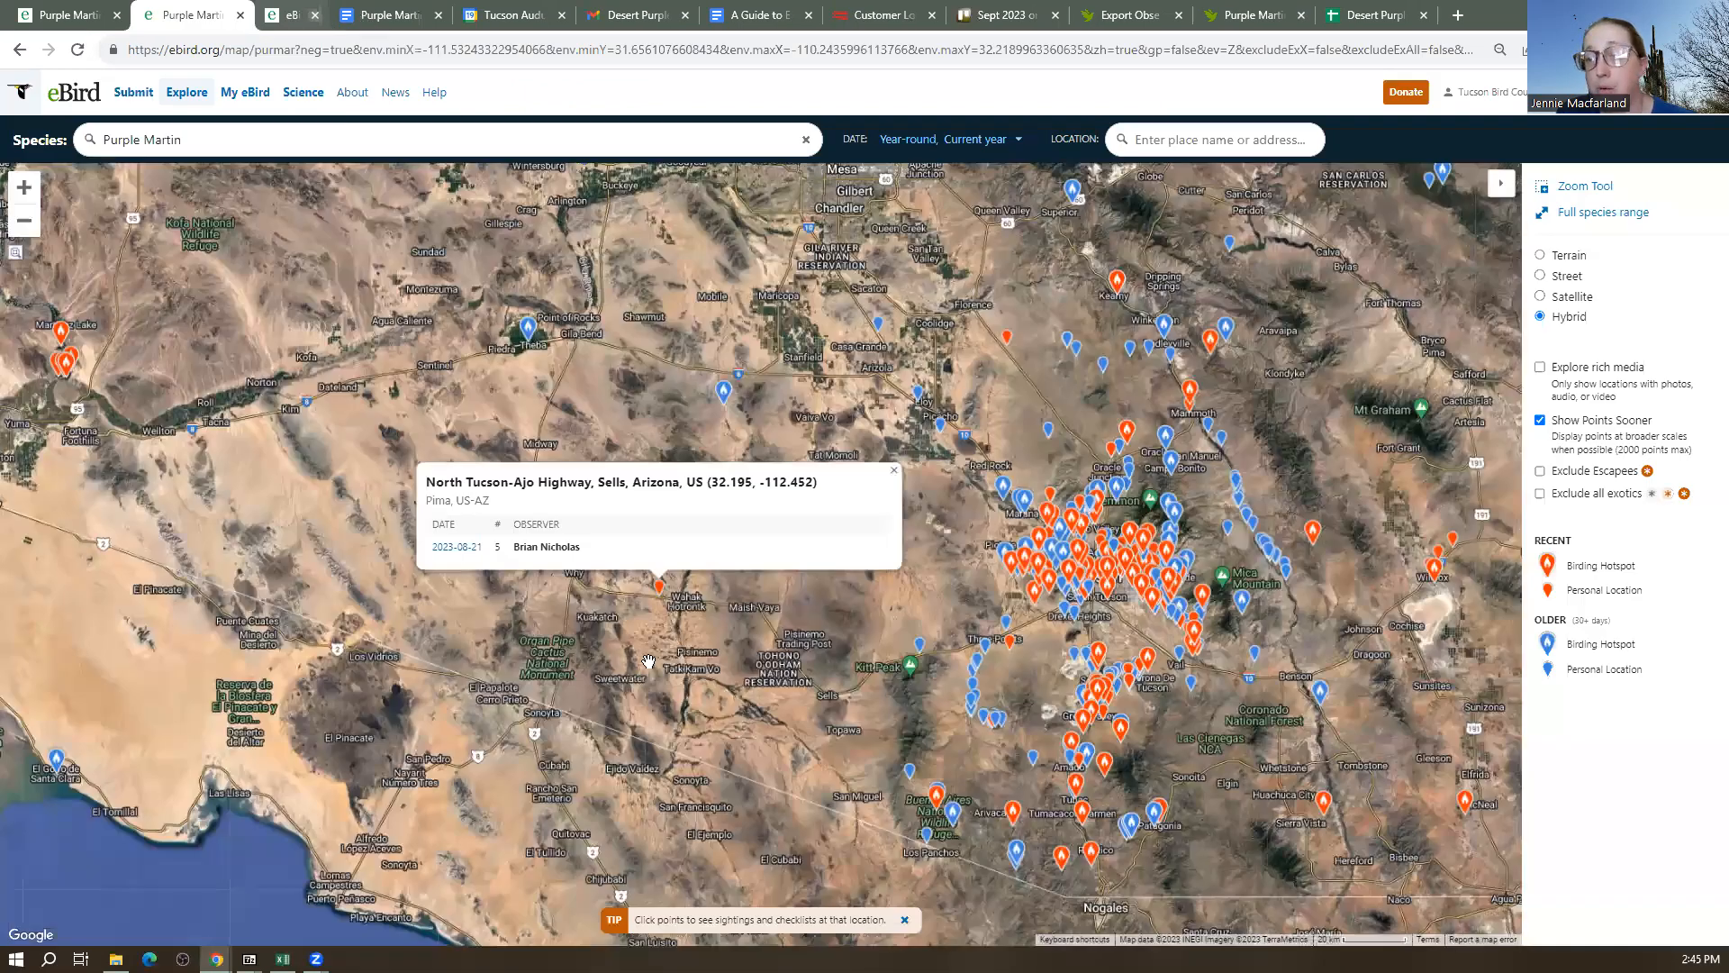
Open the 2023-08-25 checklist from the Ajo Sewage Ponds hotspot on the map
left_click(672, 622)
left_click_drag(672, 623, 603, 547)
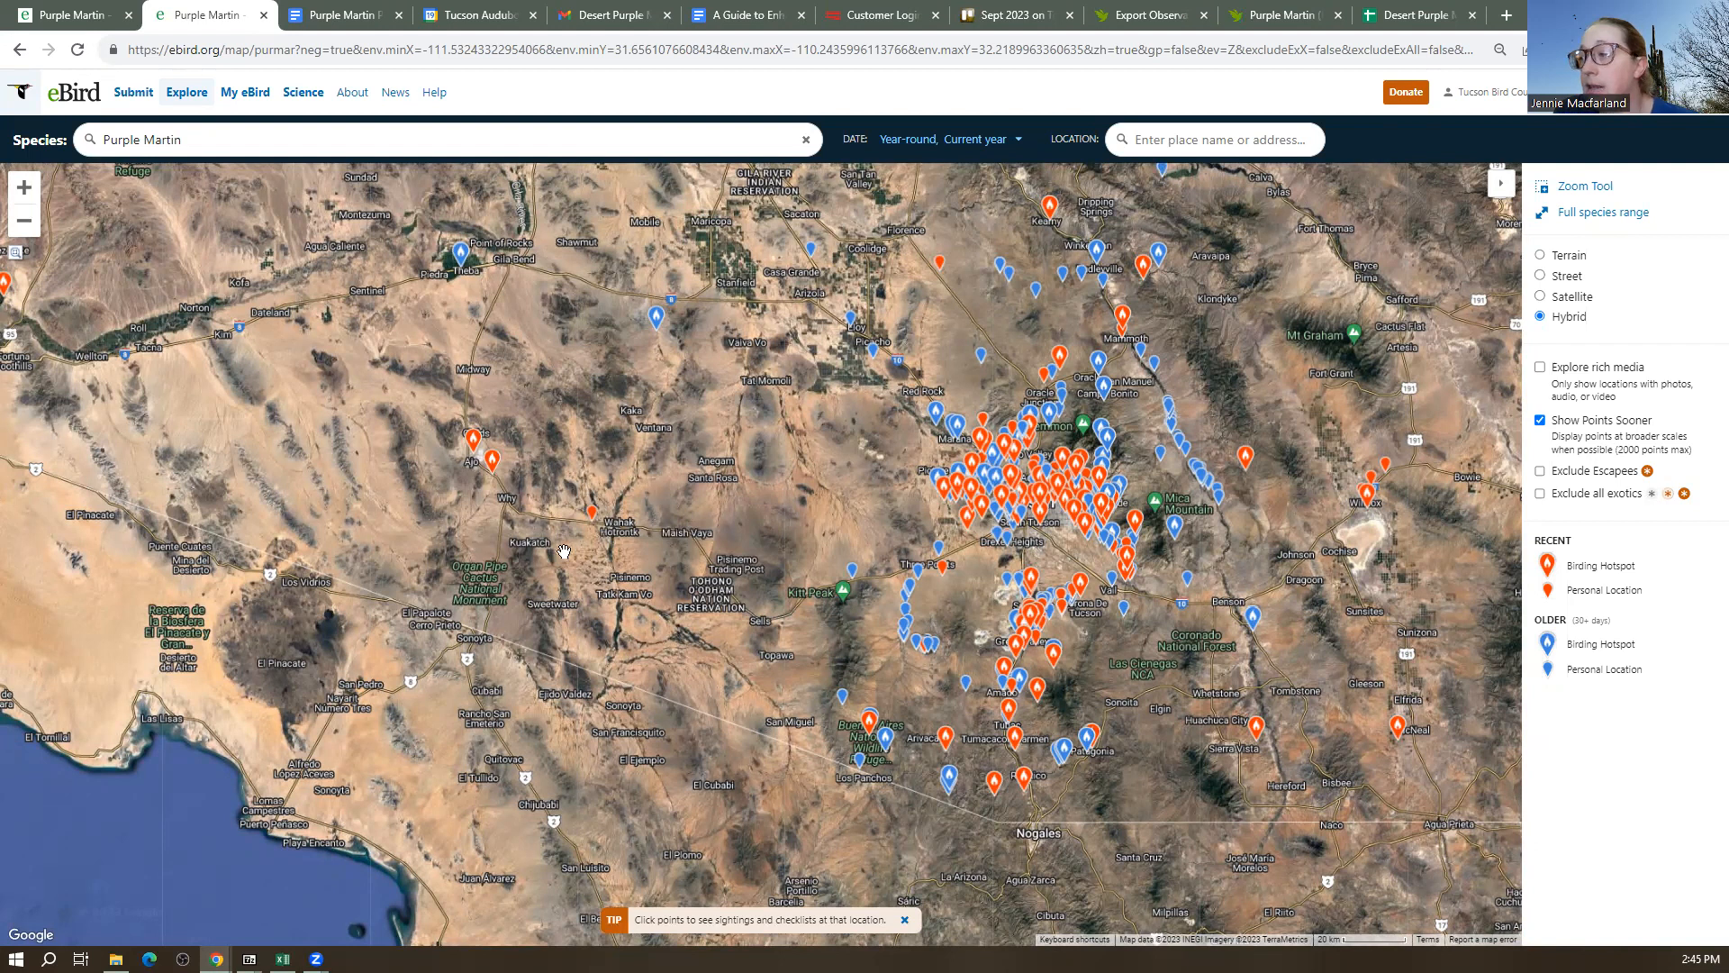
left_click_drag(539, 524, 603, 586)
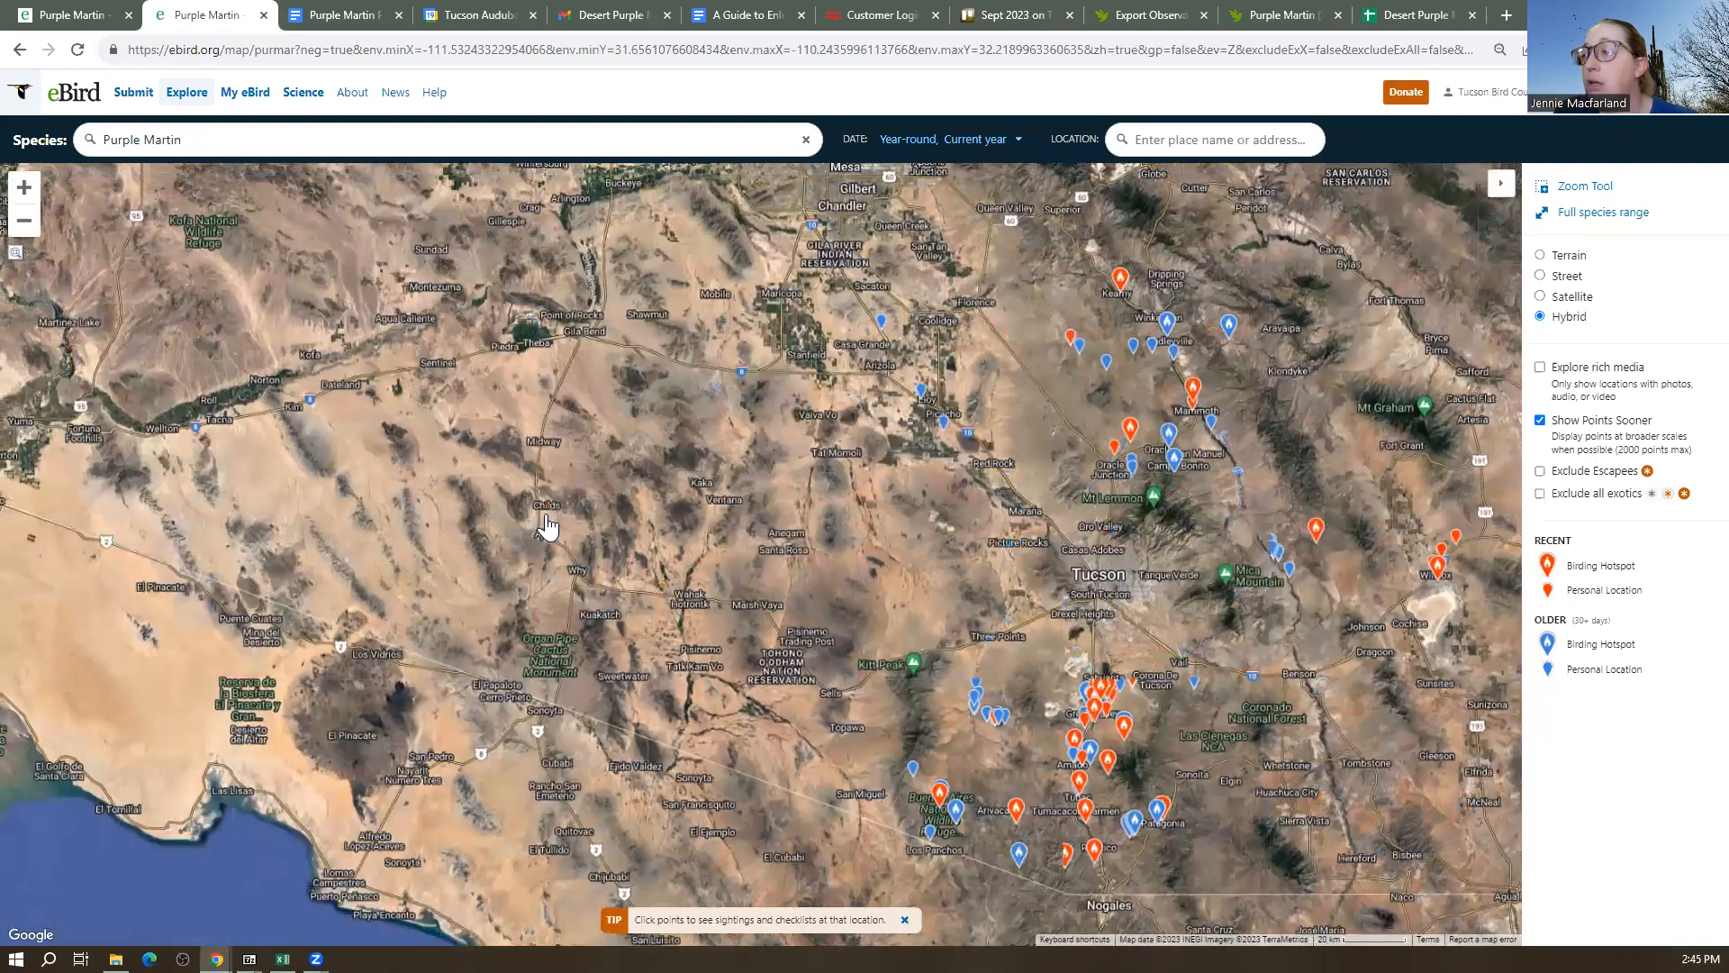
left_click(545, 515)
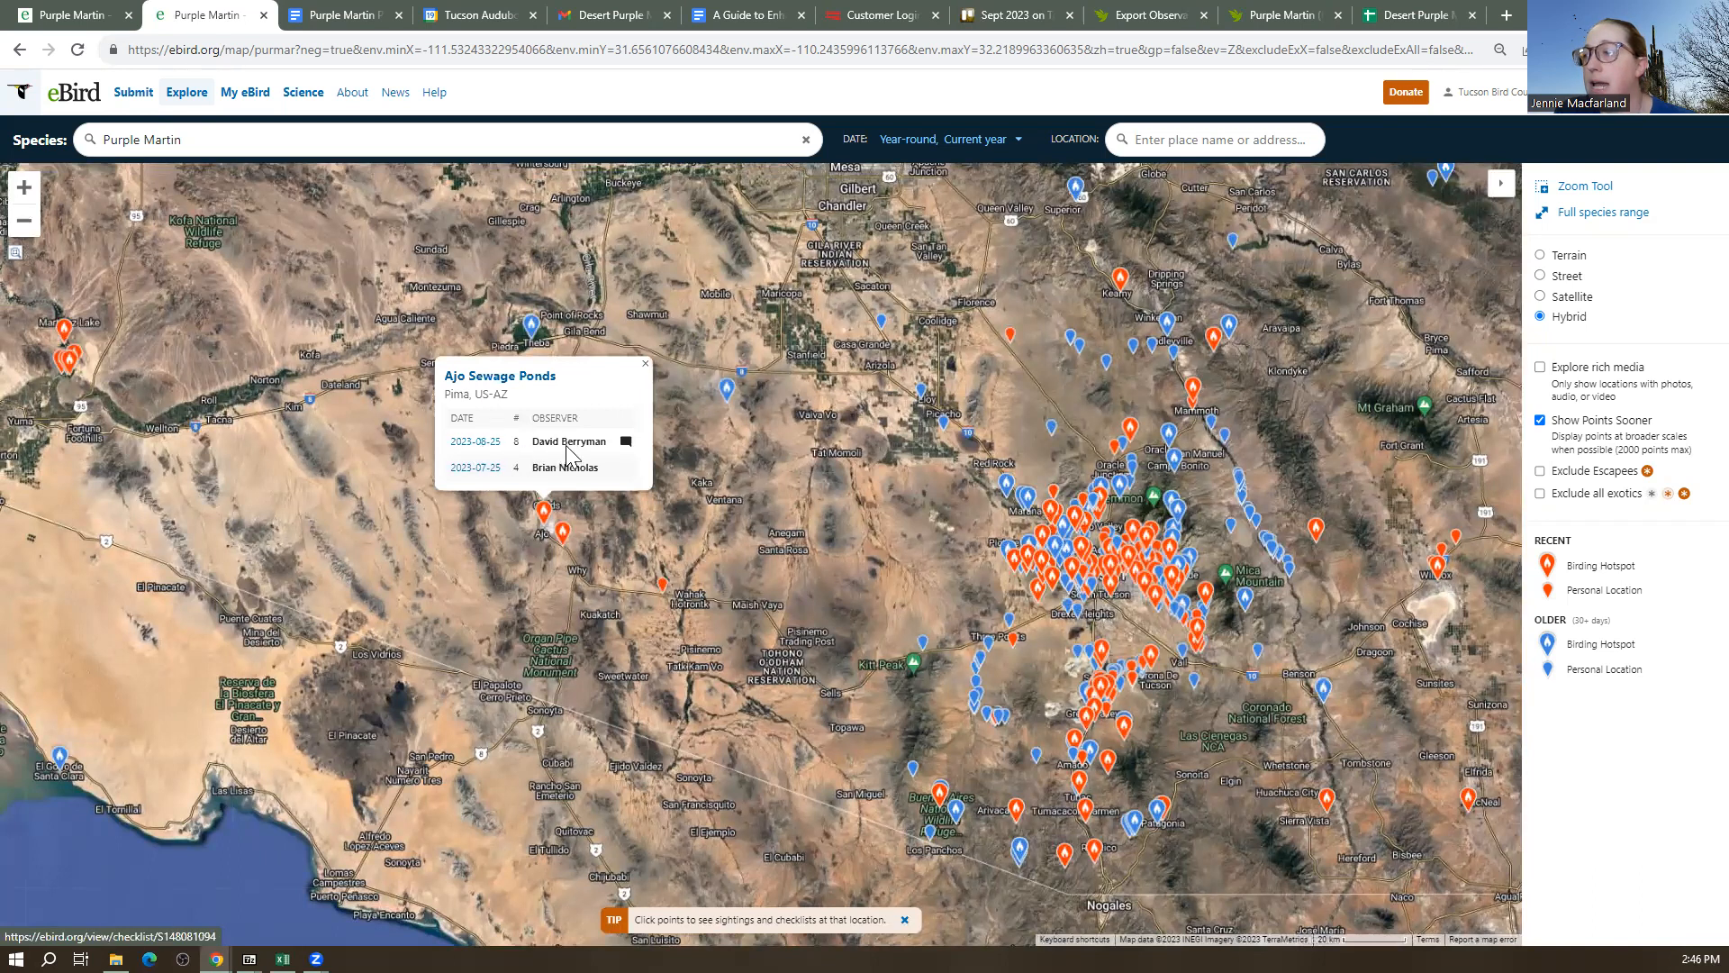
left_click(509, 475)
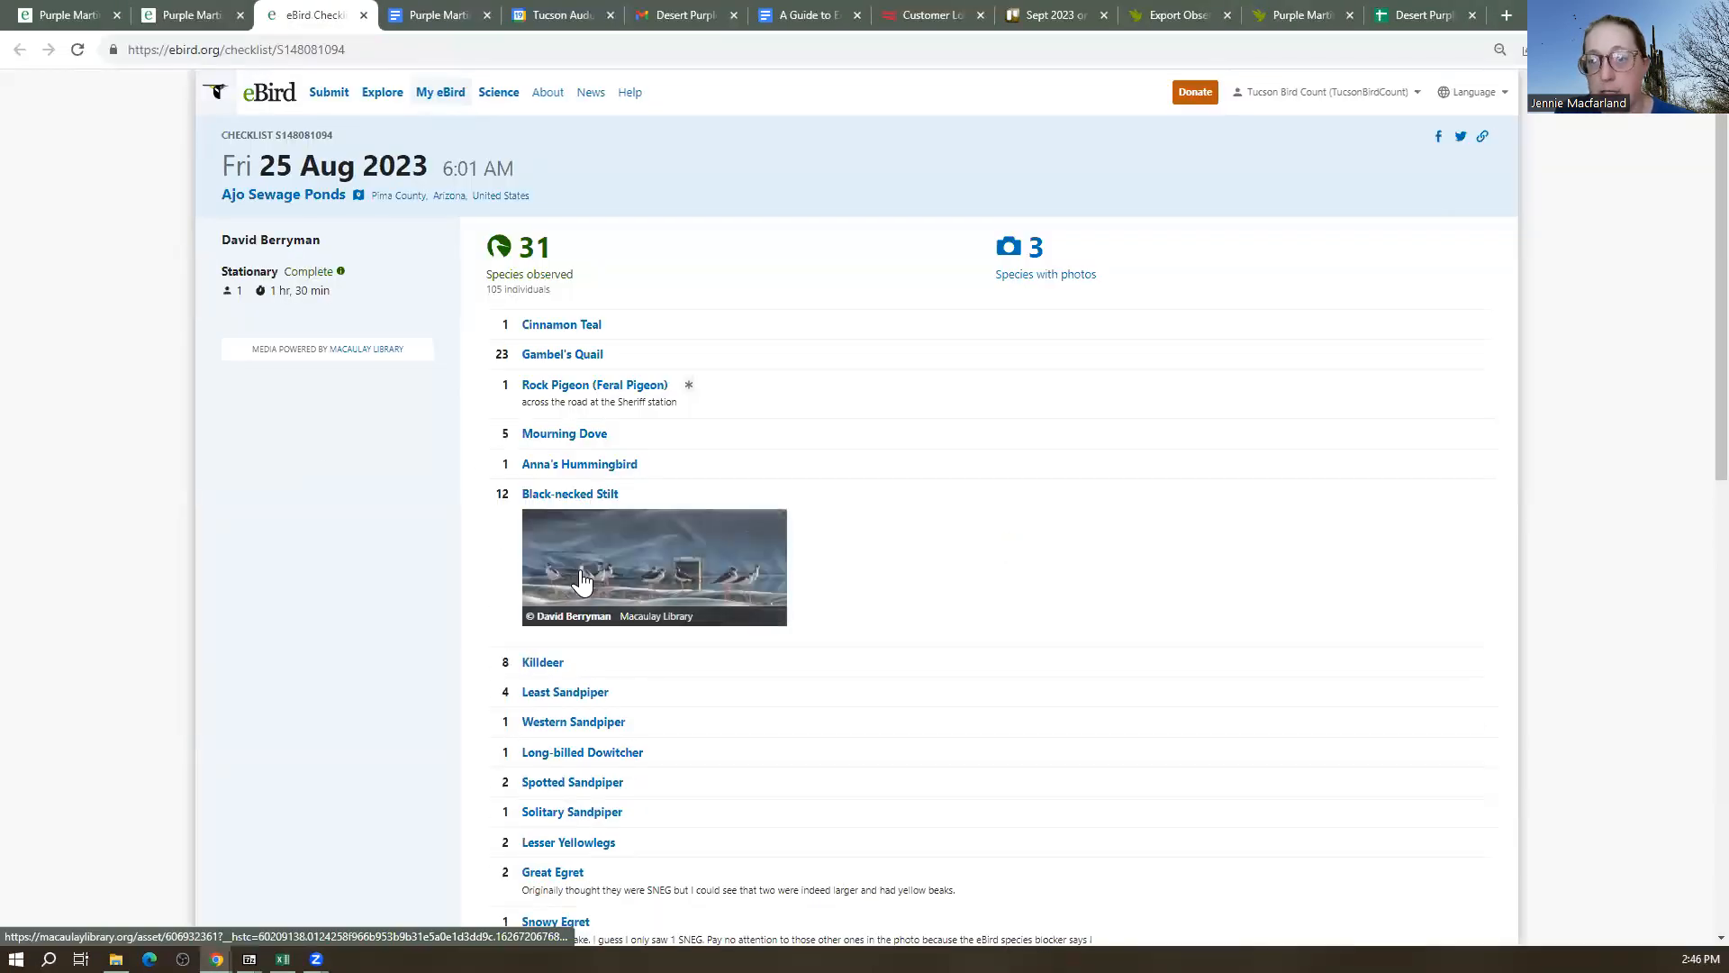
Read the Purple Martin entry and its comment in the Ajo Sewage Ponds checklist
scroll(581, 581, "down", 7)
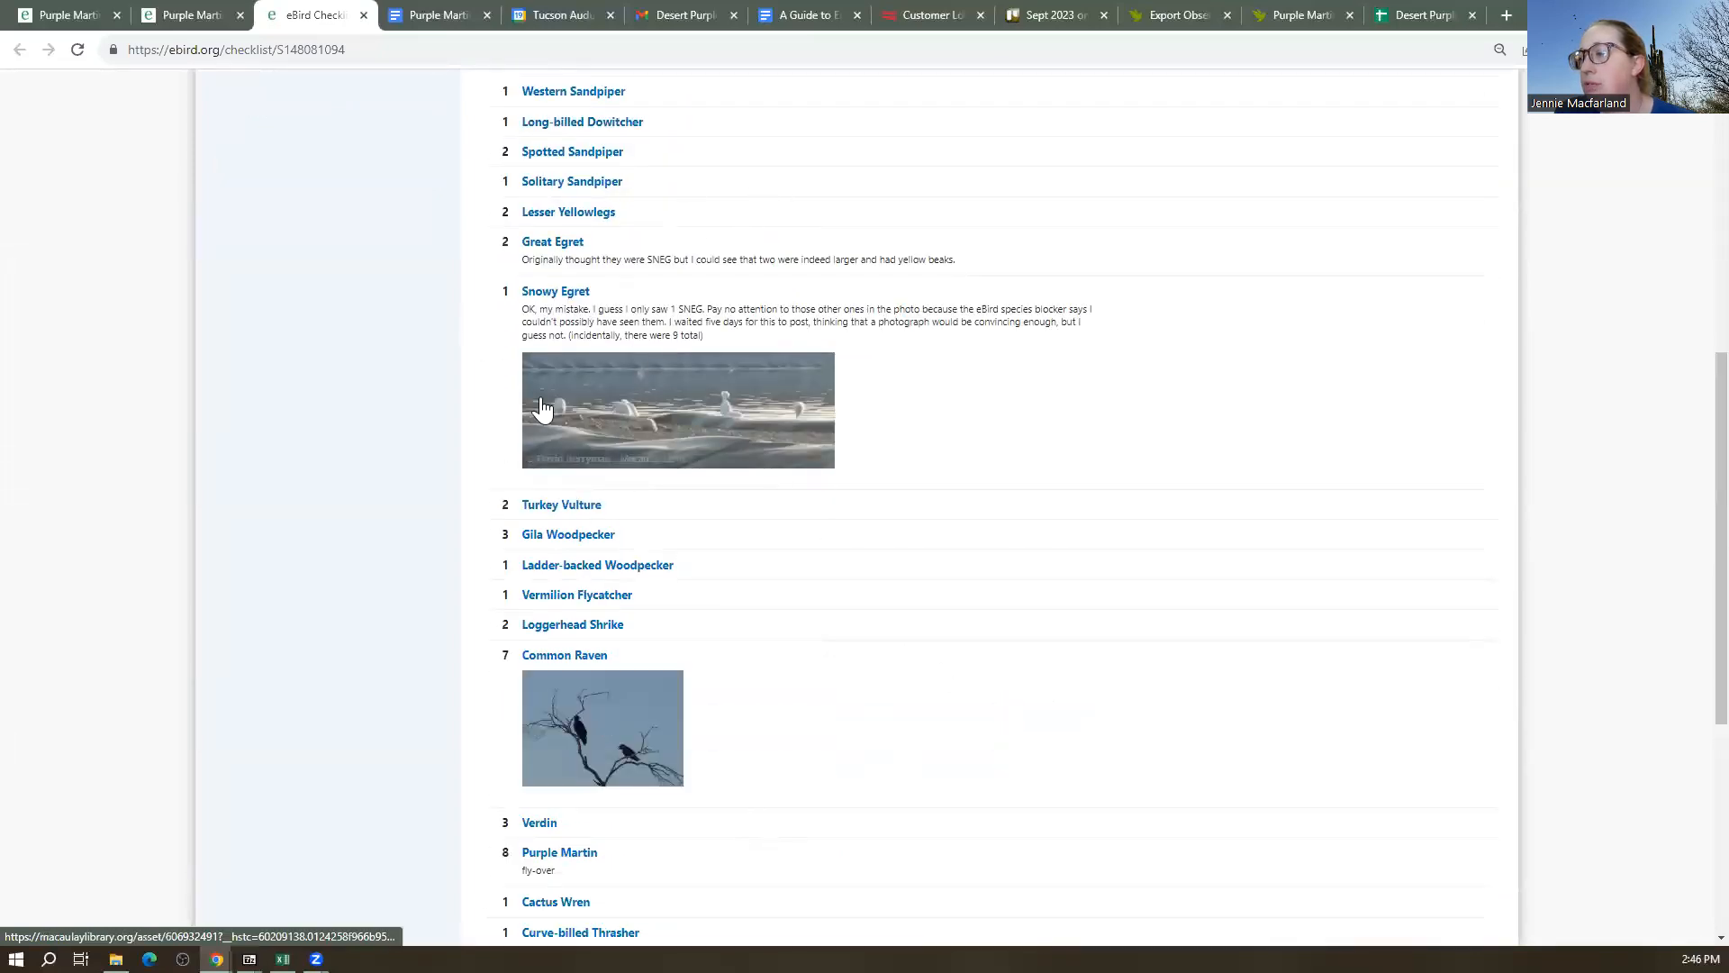
scroll(545, 468, "down", 1)
scroll(546, 468, "down", 4)
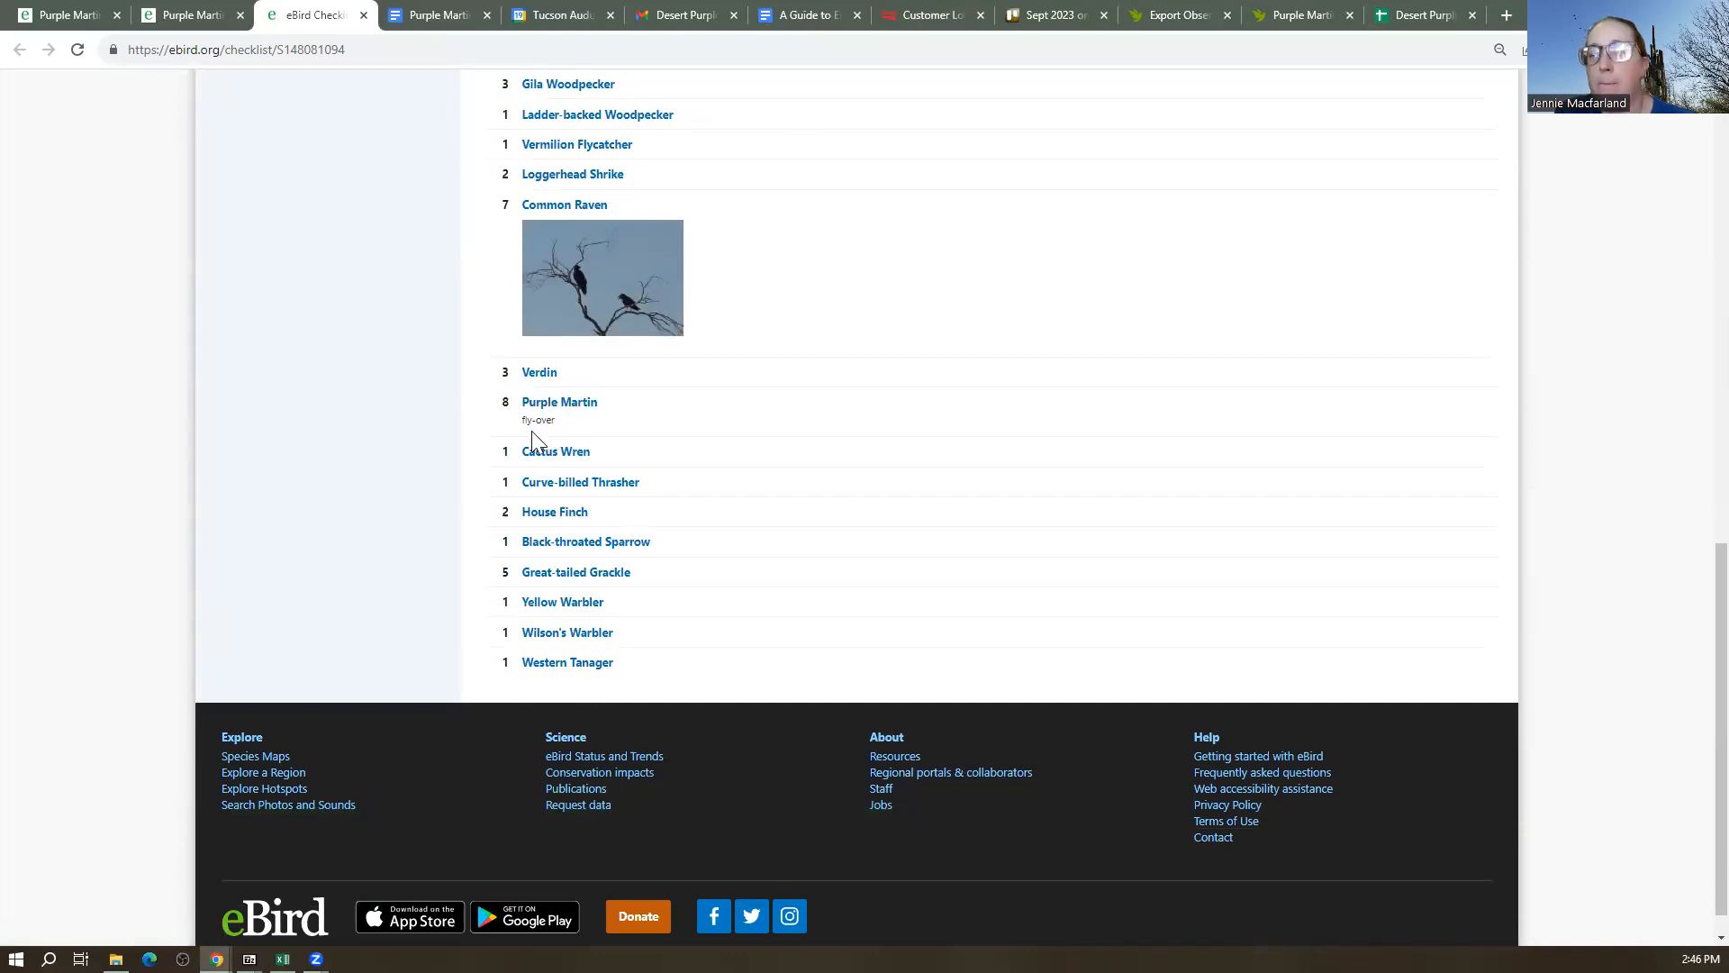
scroll(527, 500, "up", 12)
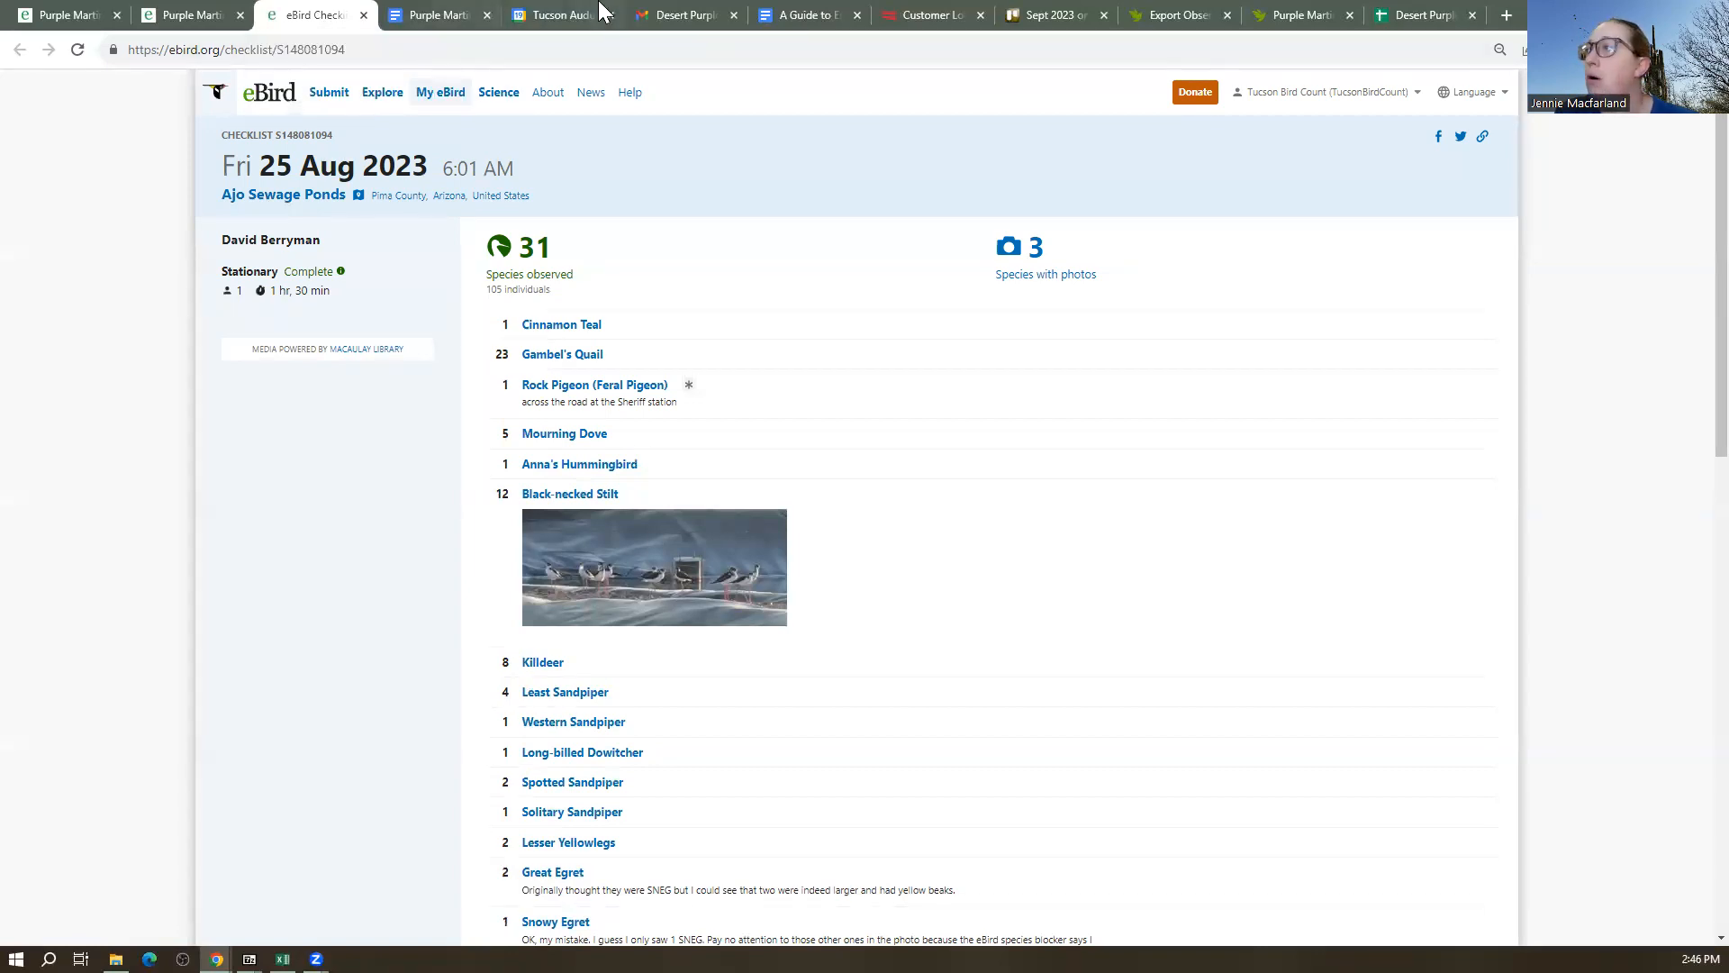
Close the Desert Purple Martin Project working data spreadsheet and bring up the eBird Sightings sheet of the 2023 Purple Martin working sheet
left_click(1411, 15)
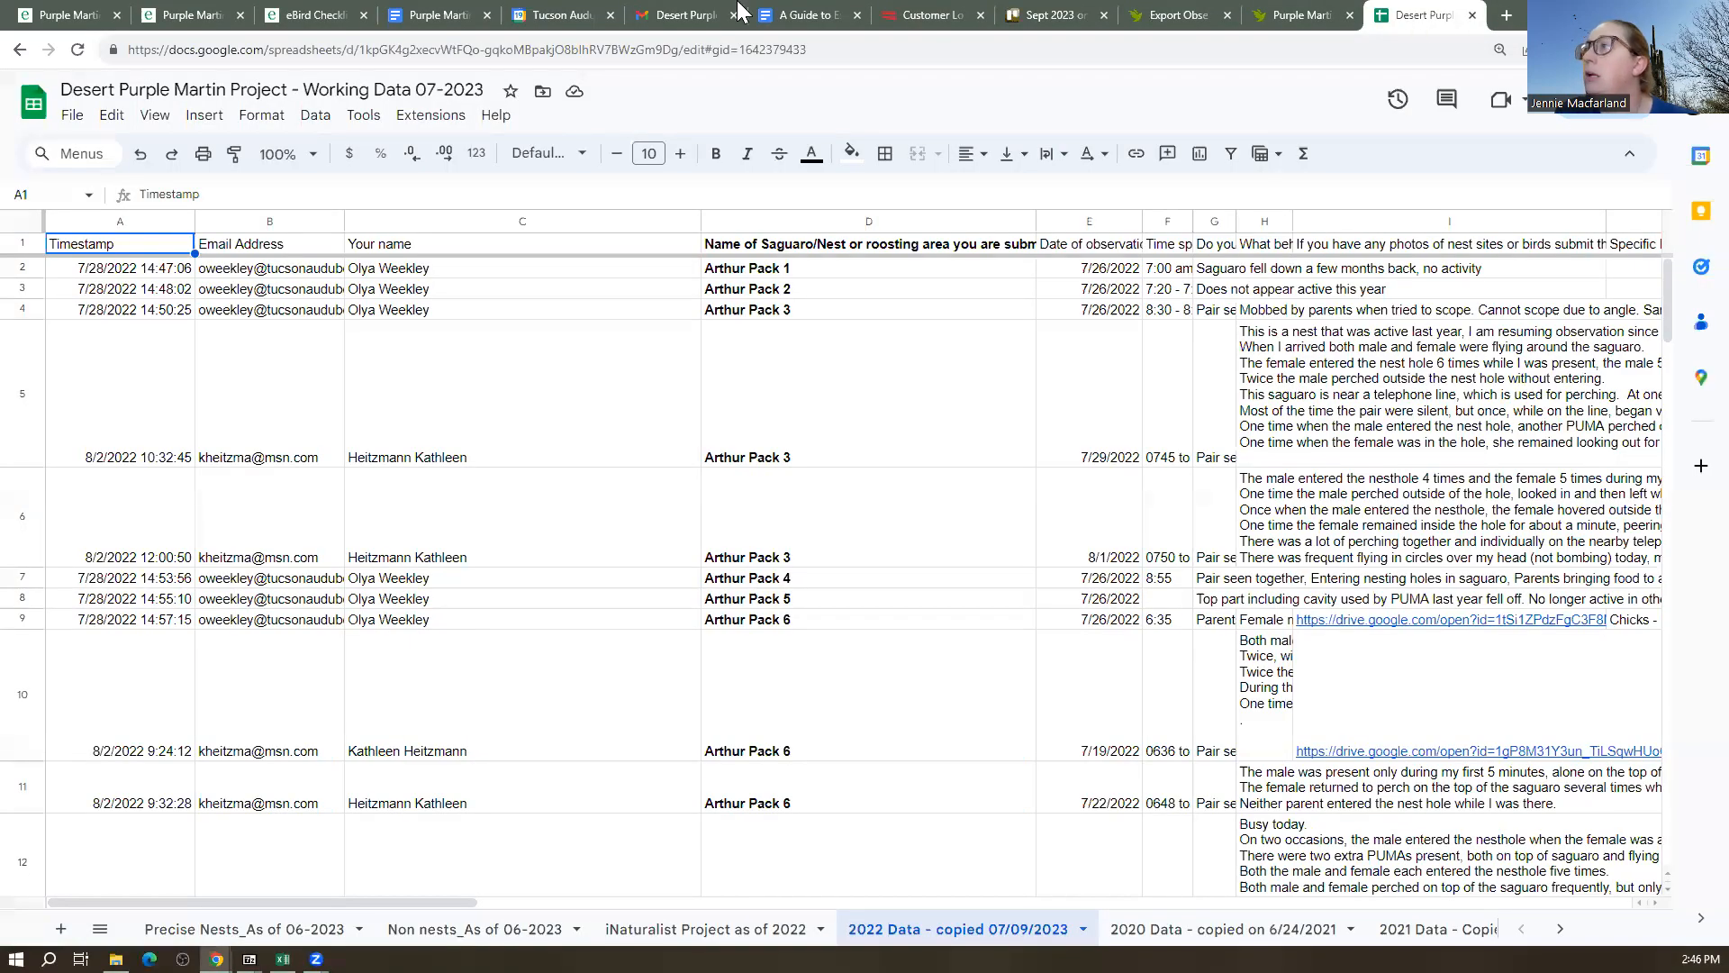
left_click(1471, 15)
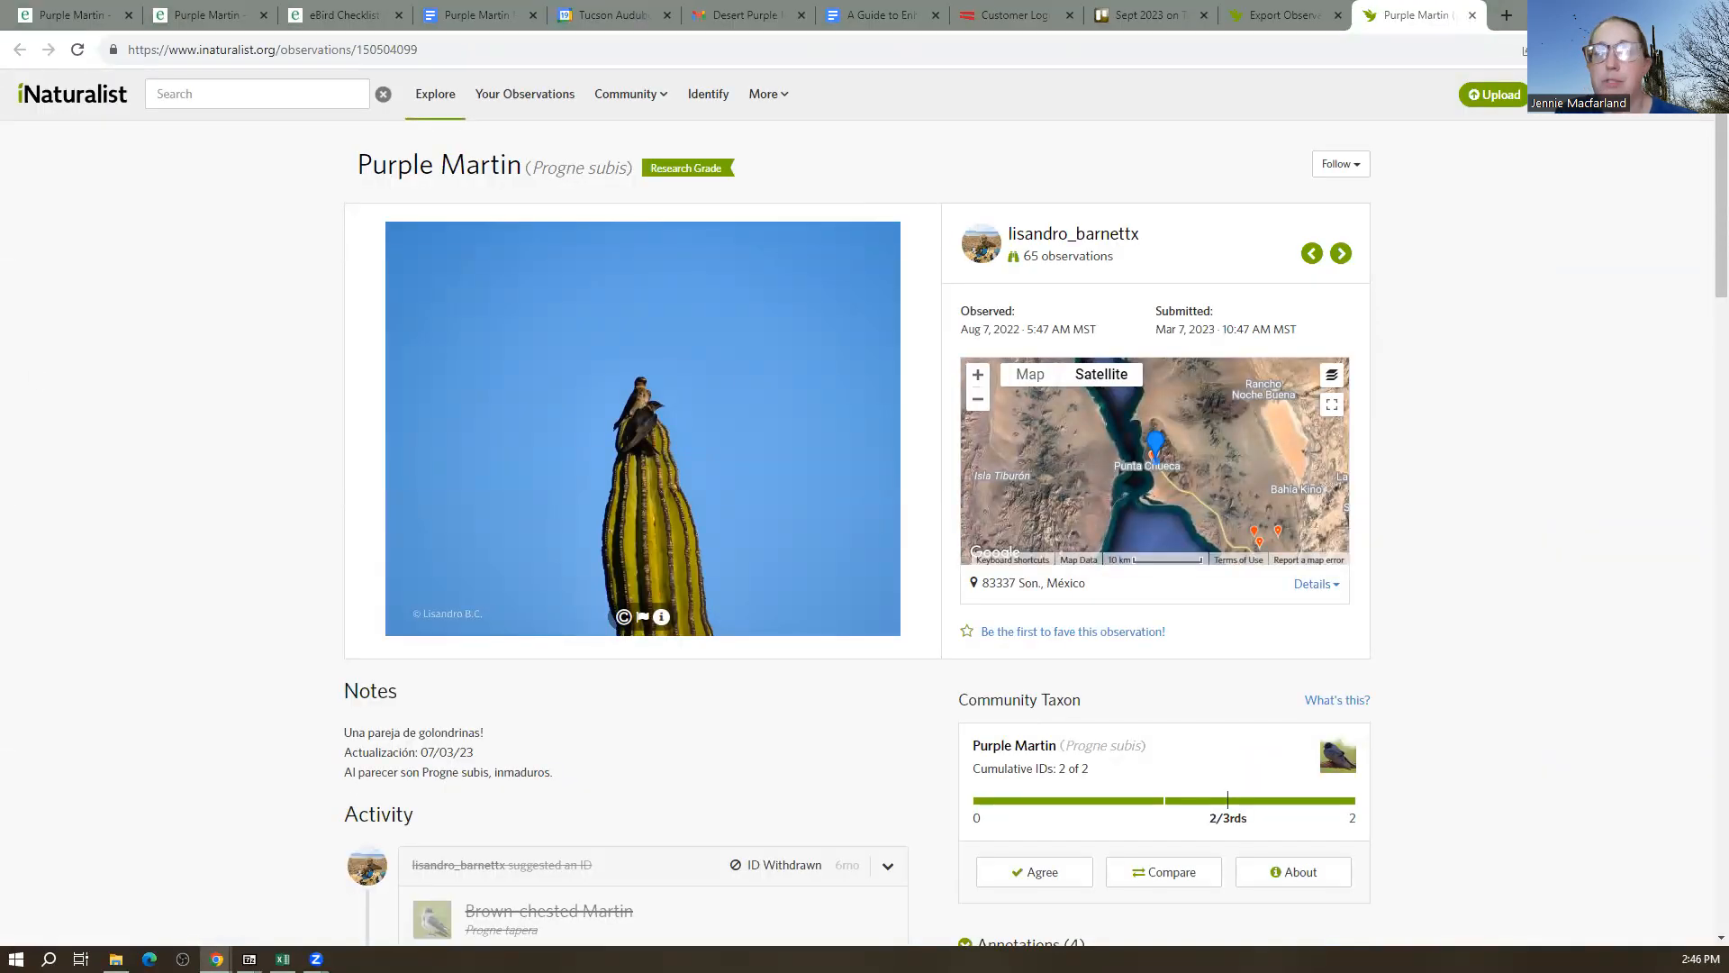
key("alt+Tab")
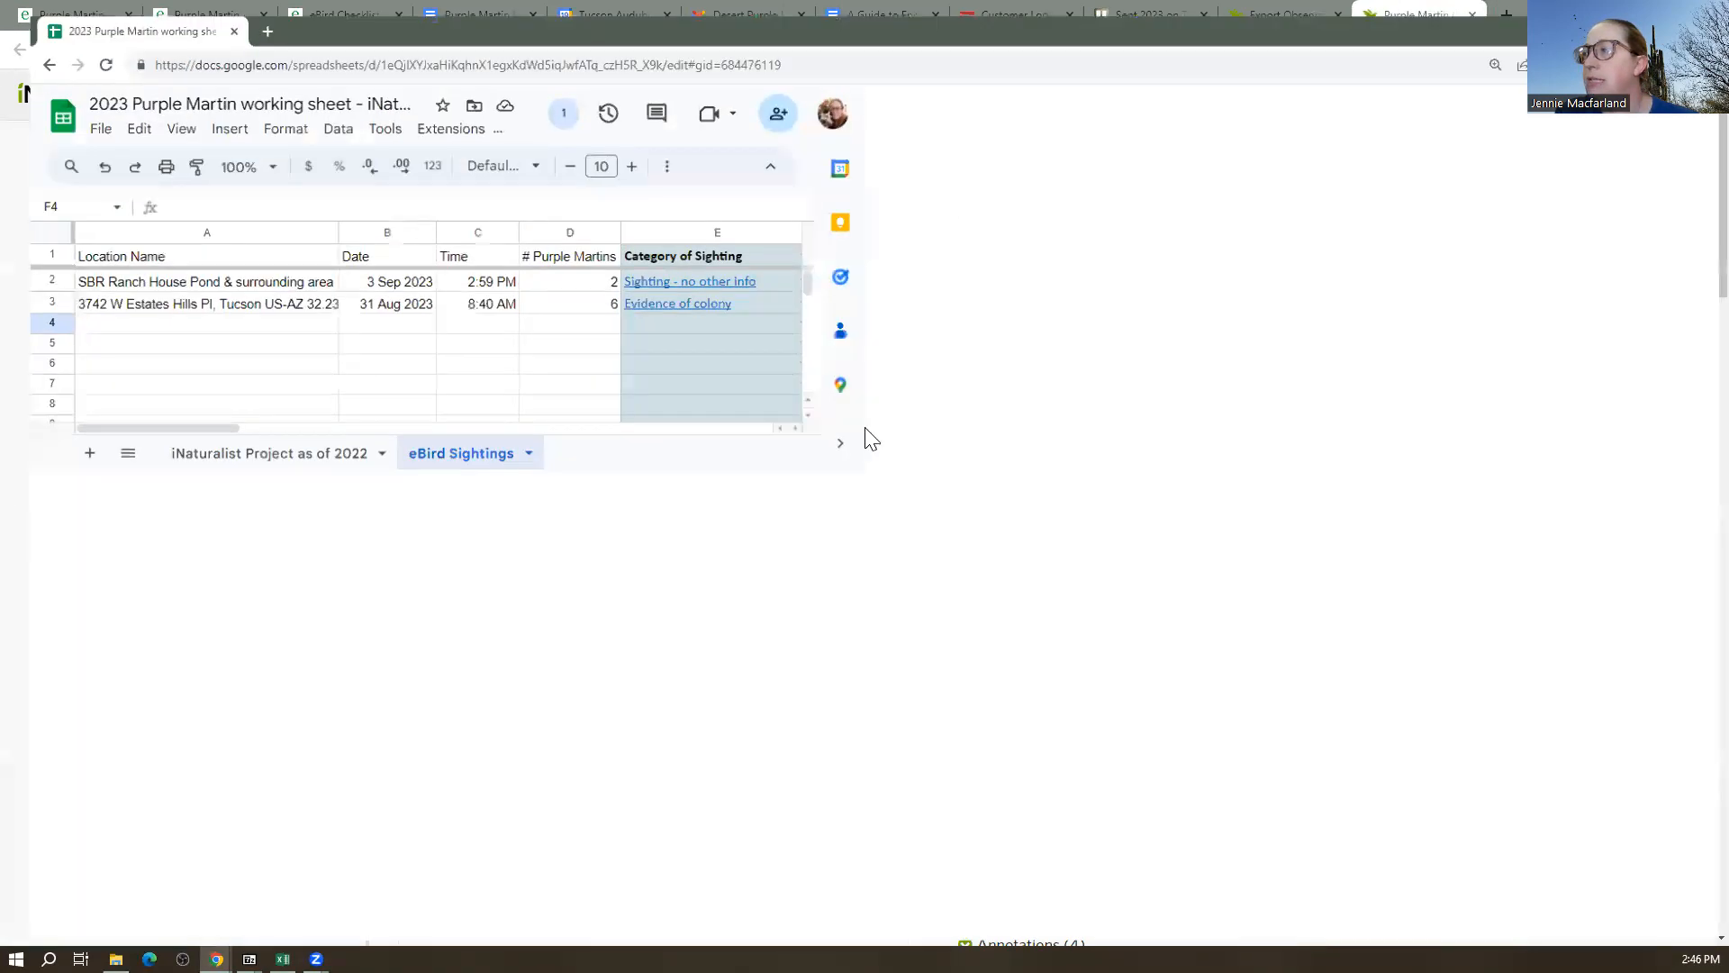
left_click(348, 439)
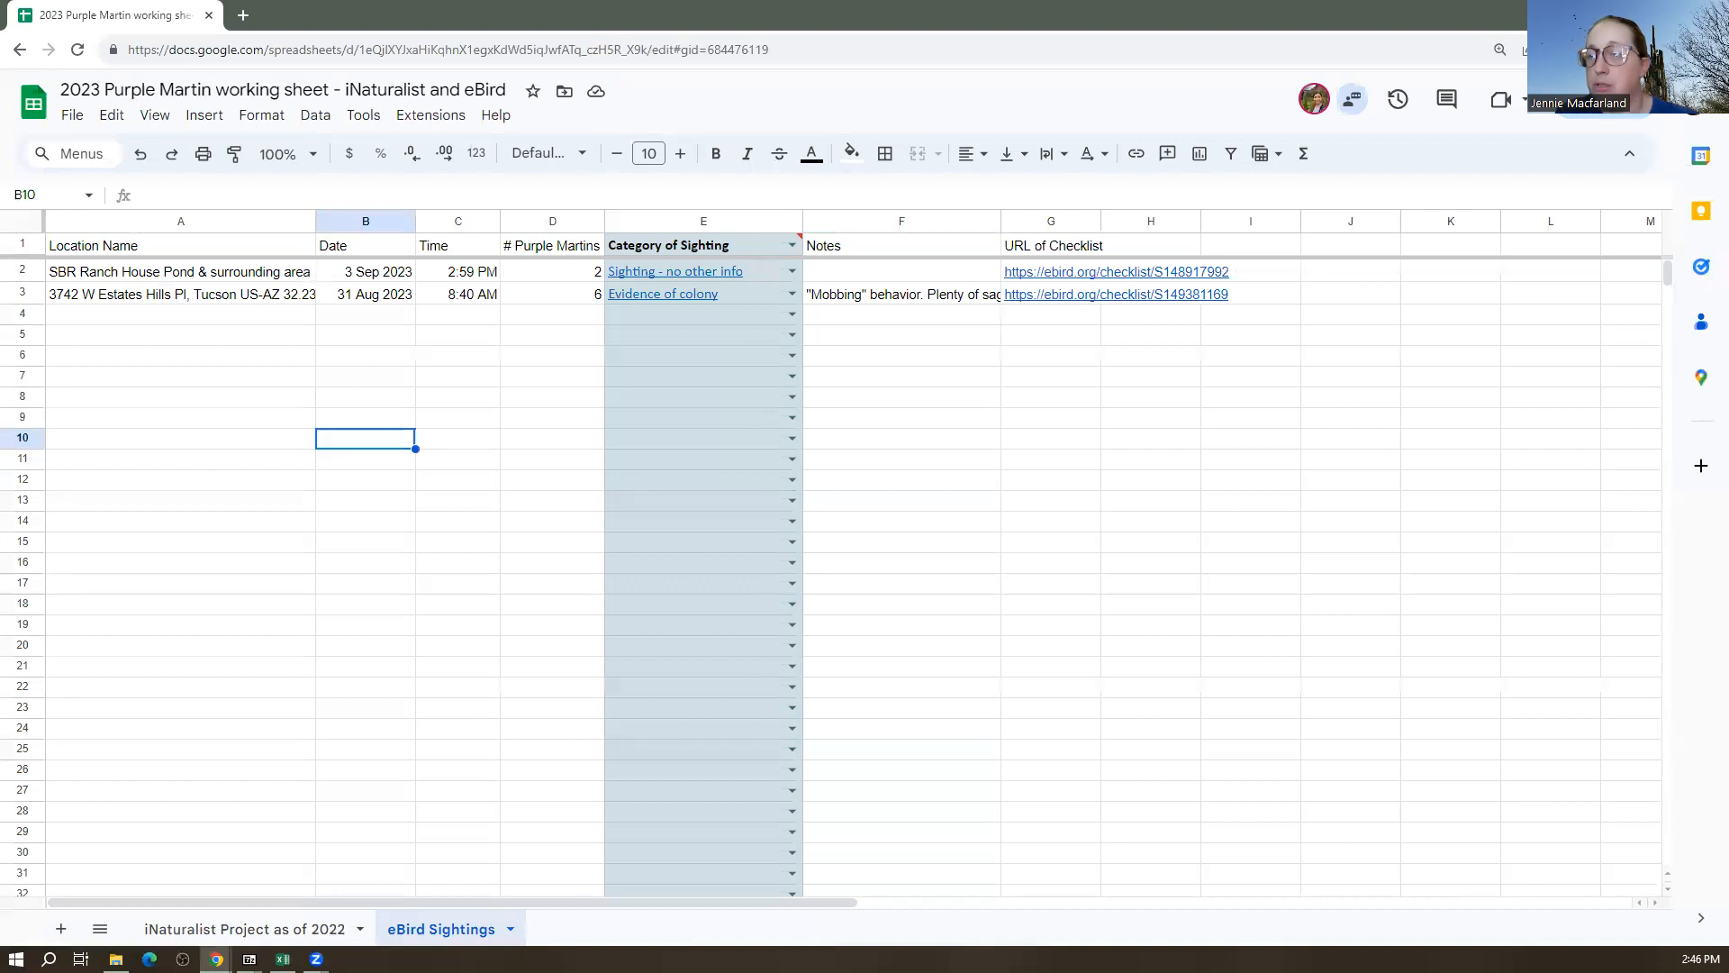
Reduce the working sheet to a floating window and return to the Ajo Sewage Ponds checklist
left_click_drag(712, 7, 852, 362)
left_click(340, 20)
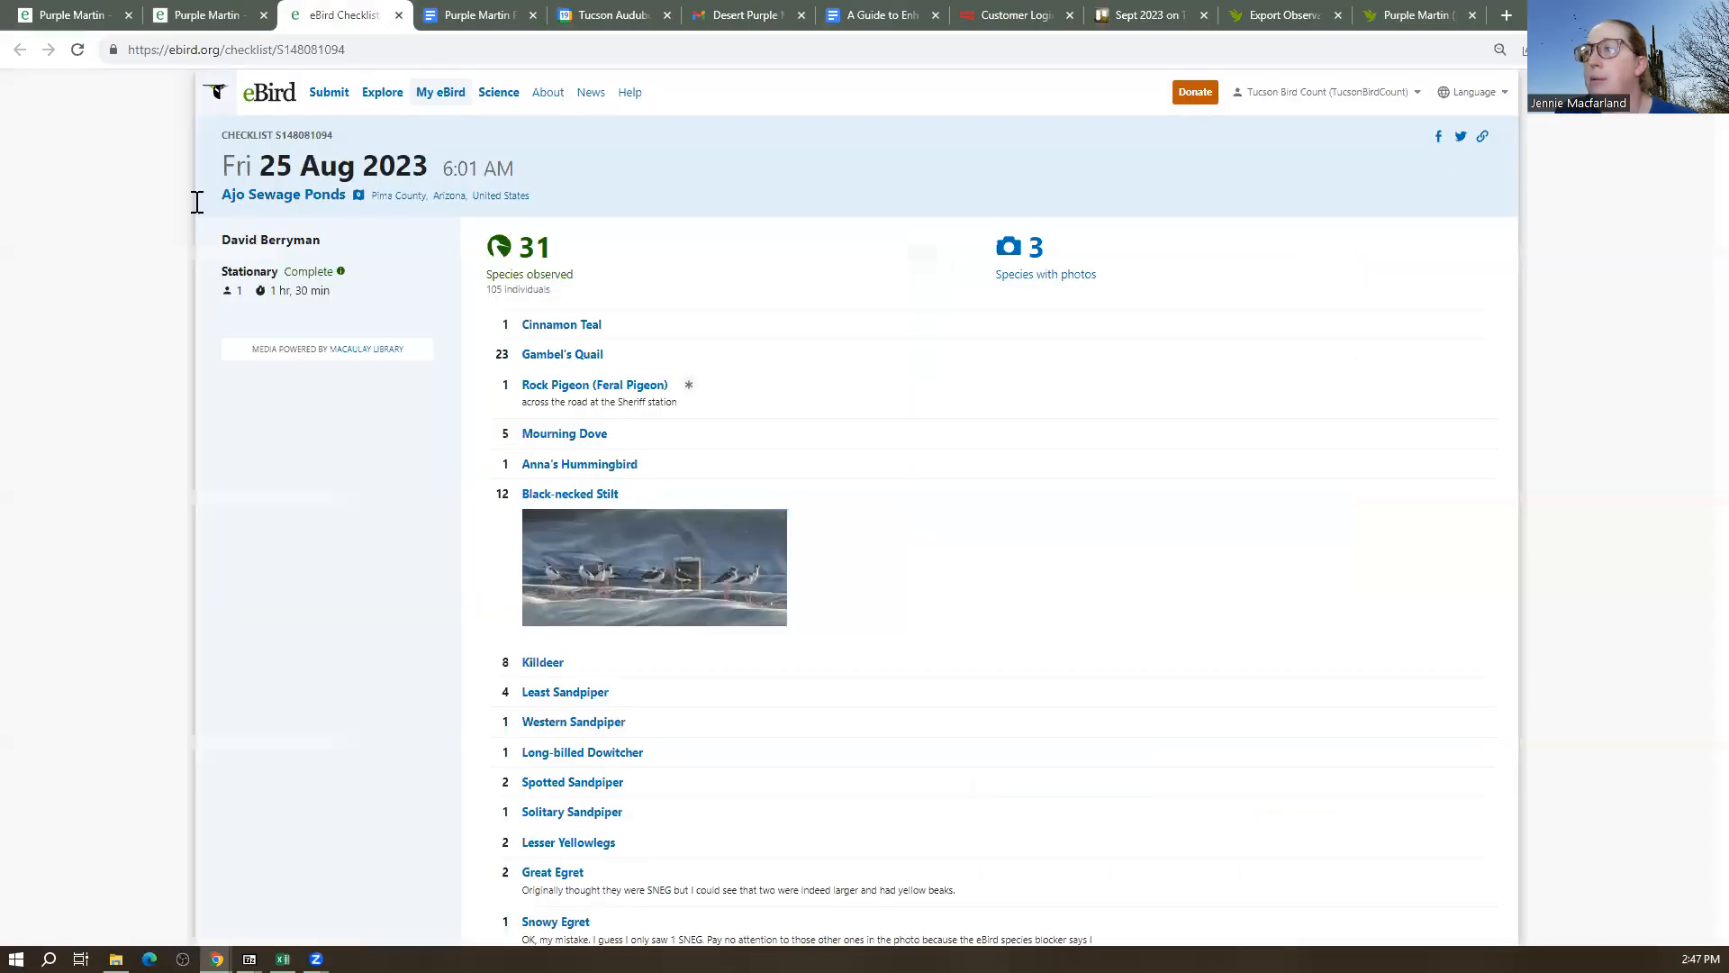
scroll(699, 687, "down", 3)
scroll(549, 148, "up", 3)
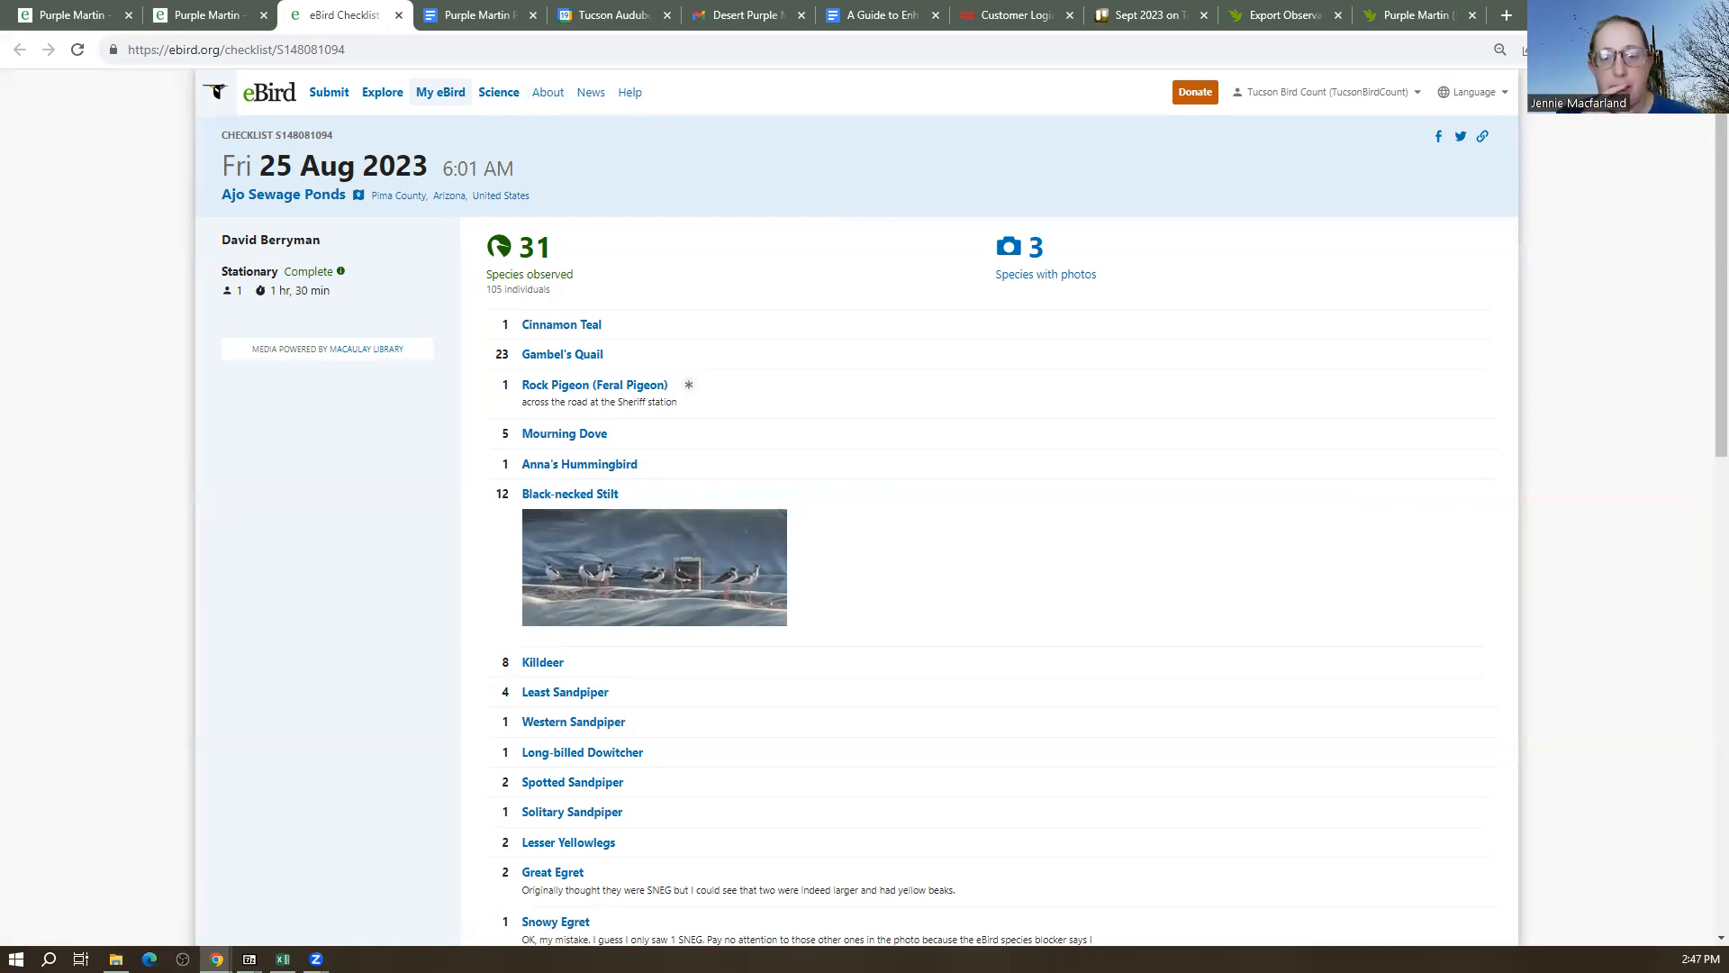
Arrange the Ajo Sewage Ponds checklist and the 2023 Purple Martin working sheet side by side in tall windows
key("alt+Tab")
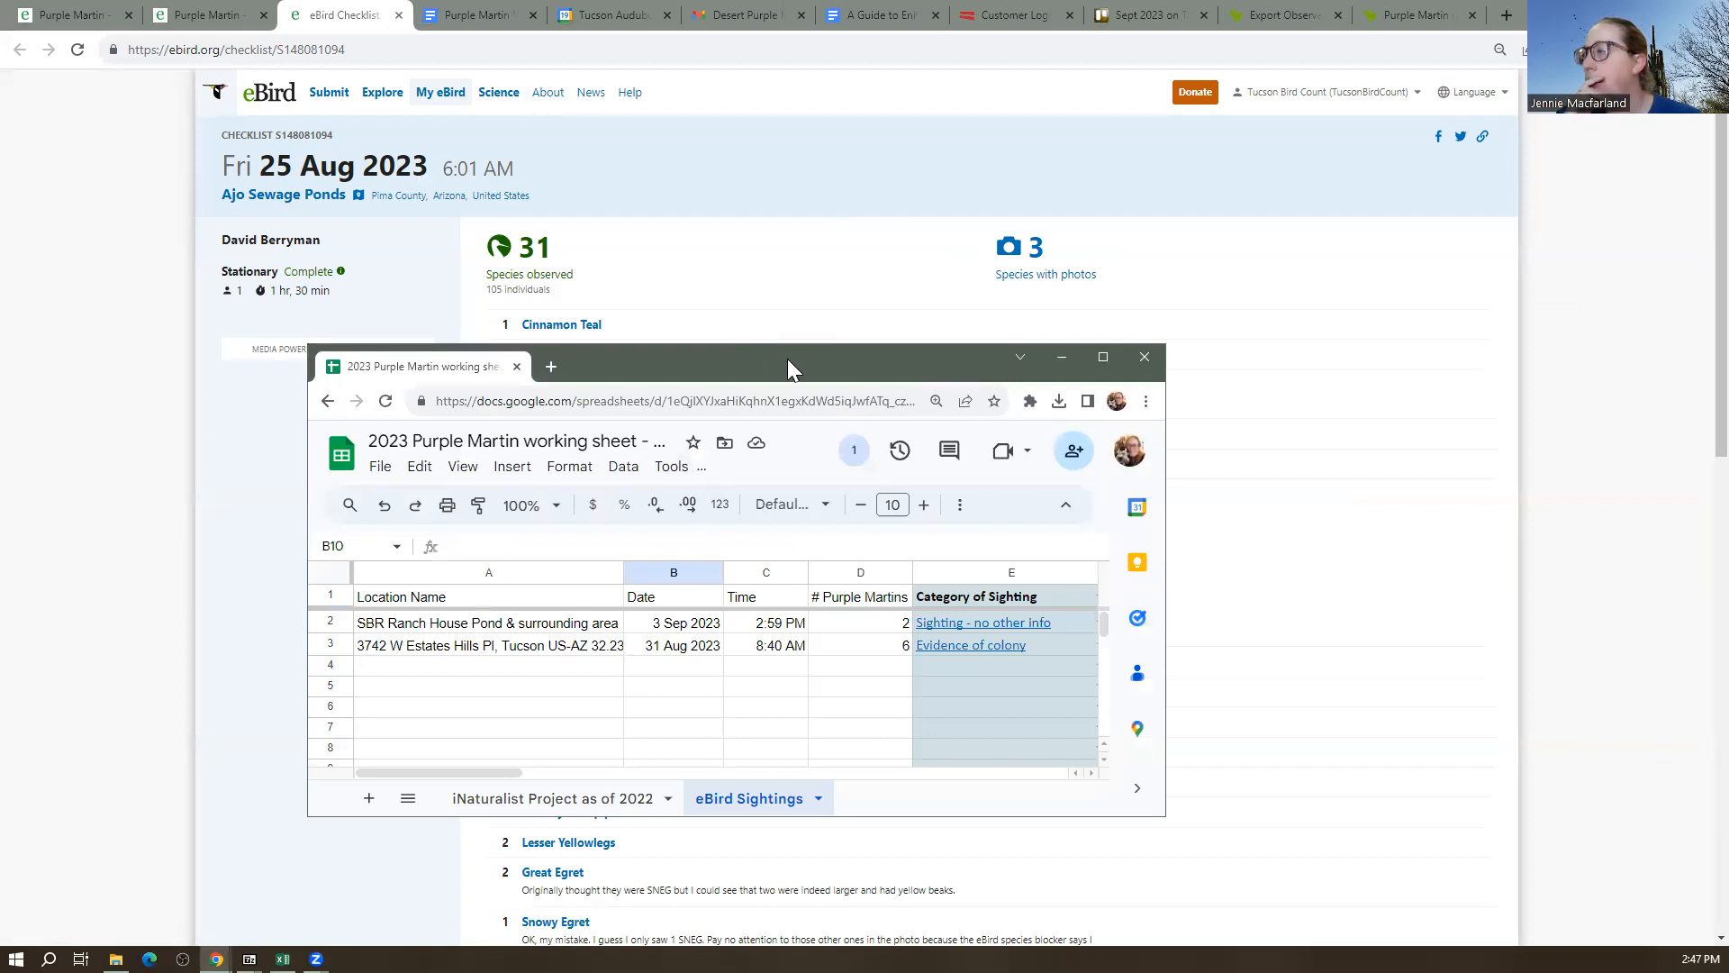
left_click_drag(787, 358, 1184, 335)
left_click(1667, 15)
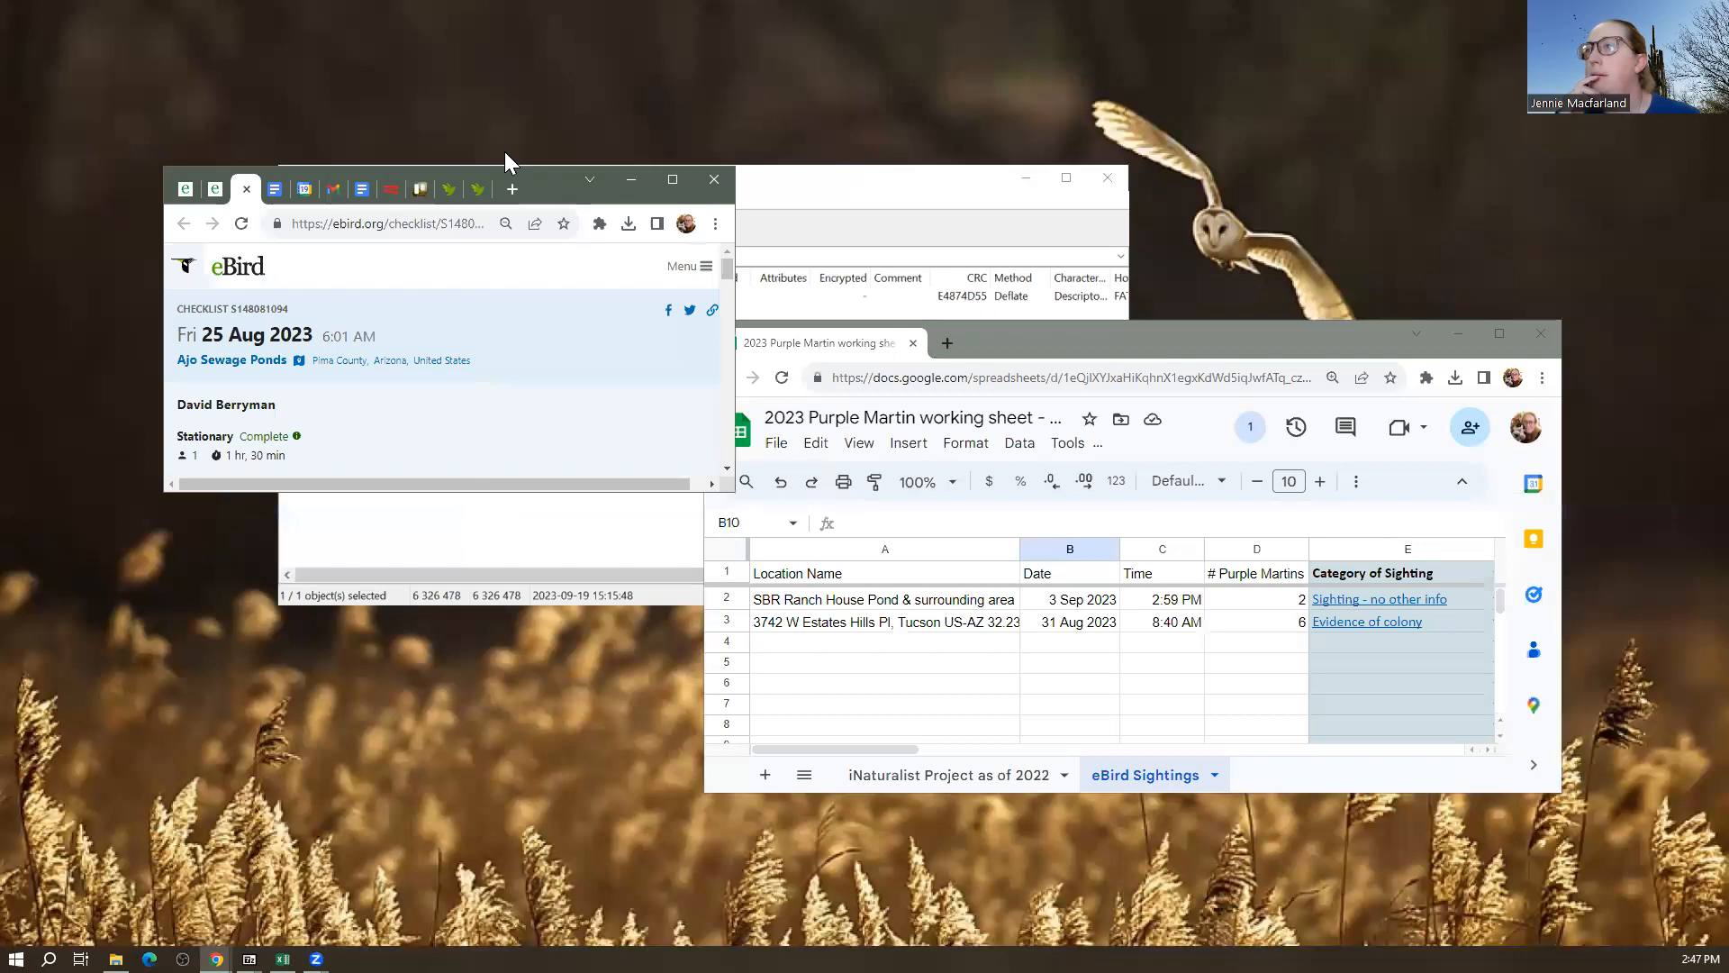
left_click_drag(532, 175, 376, 14)
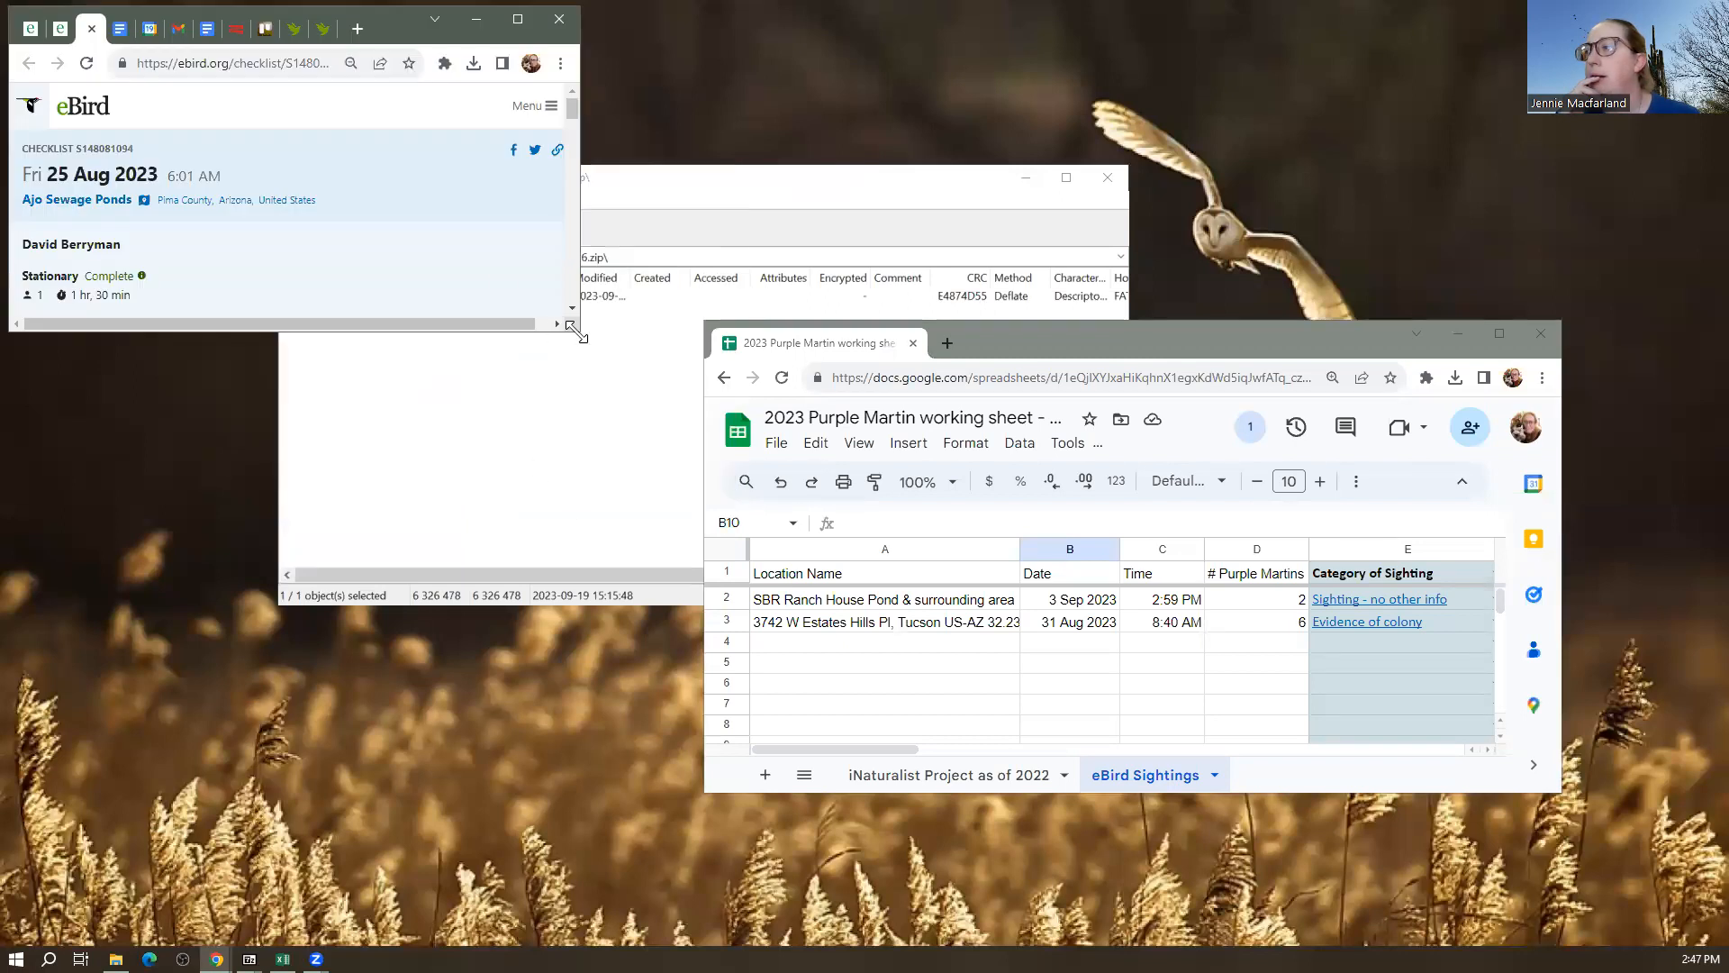
left_click_drag(573, 328, 780, 942)
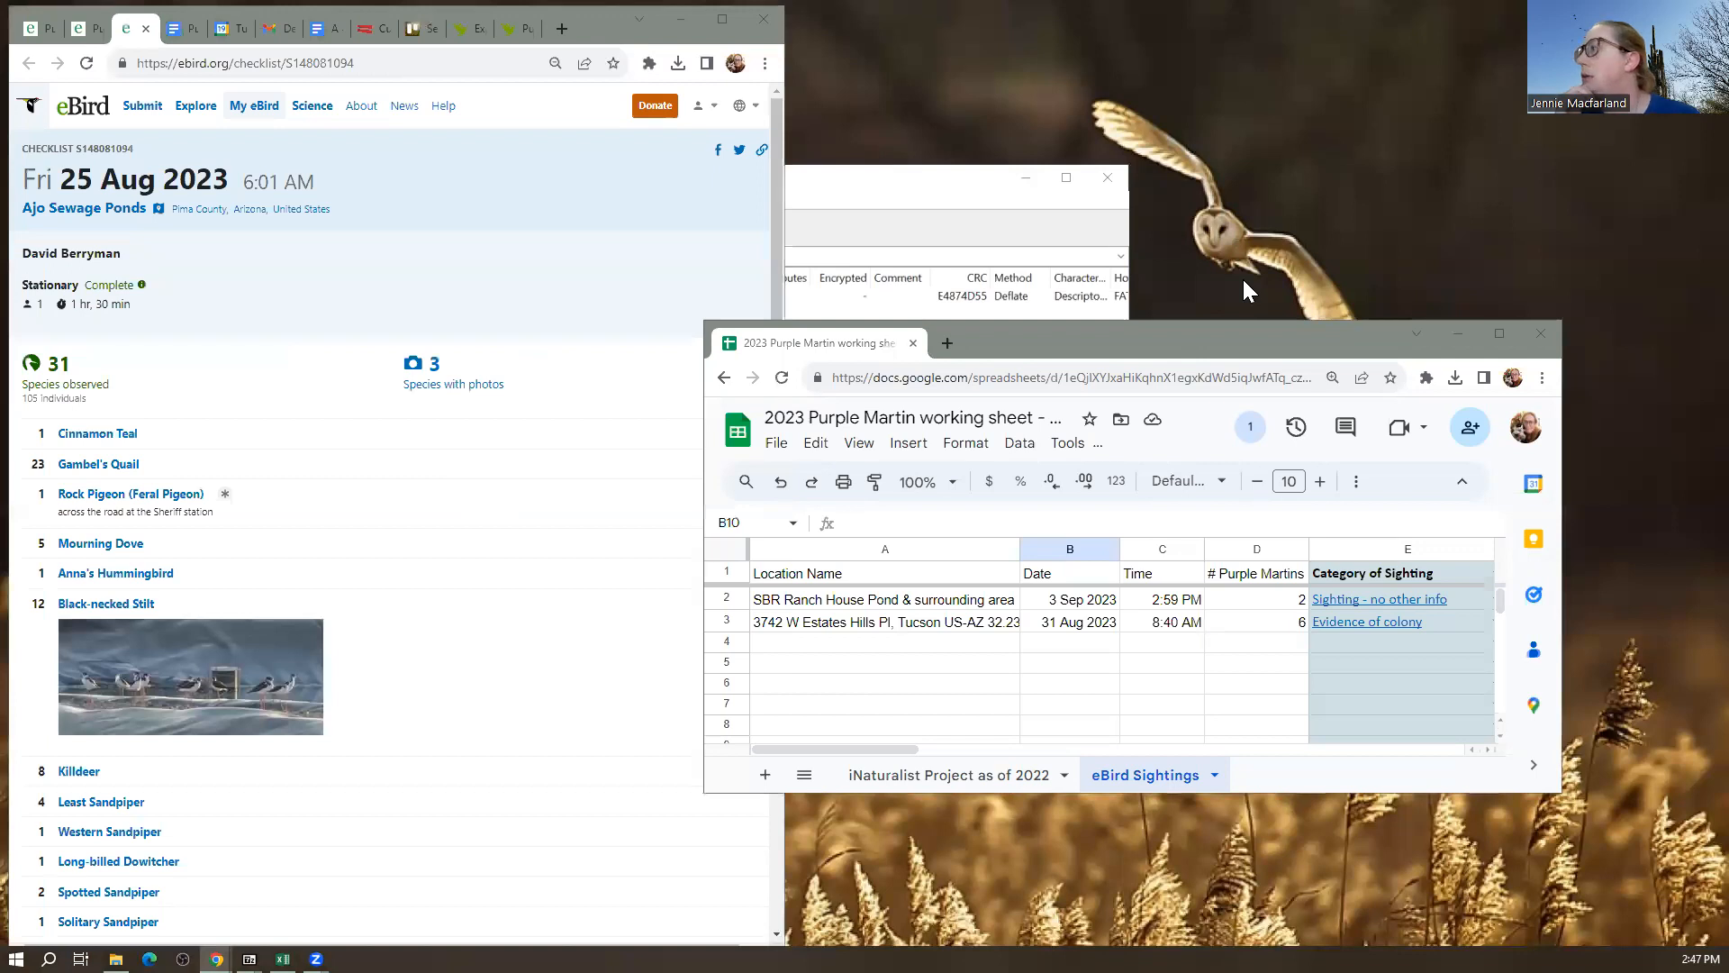
left_click_drag(1244, 338, 1419, 23)
double_click(1429, 478)
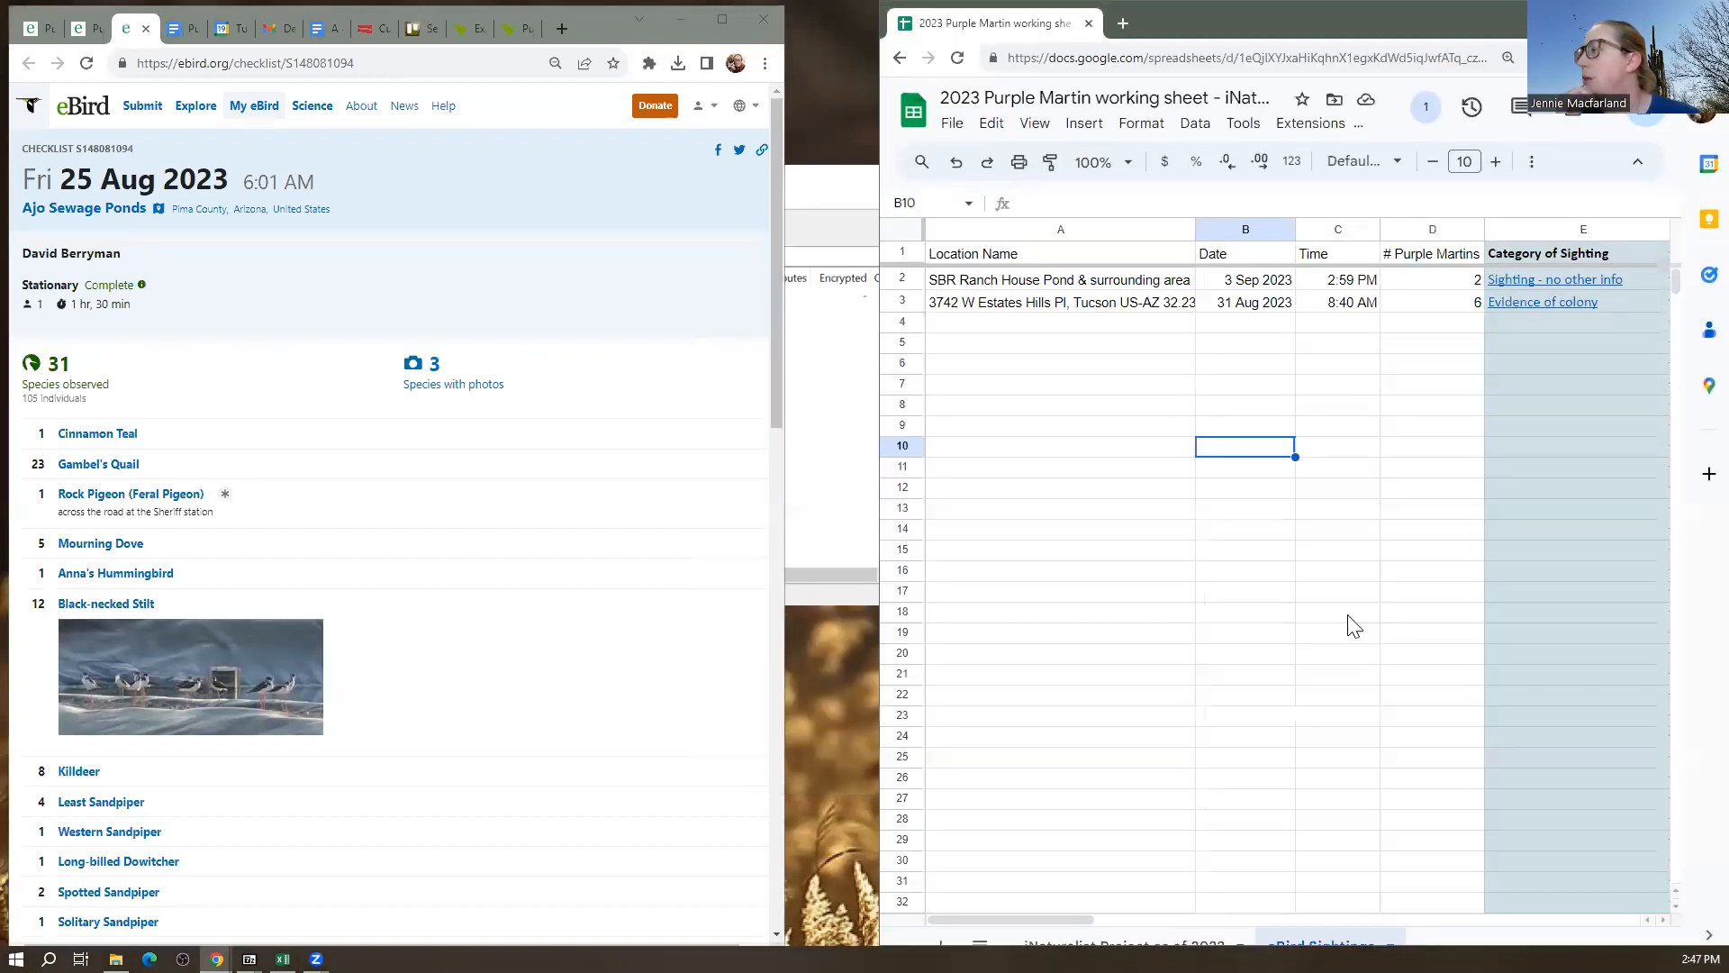
Widen the Ajo Sewage Ponds checklist window until it reaches the edge of the working sheet
left_click(1154, 431)
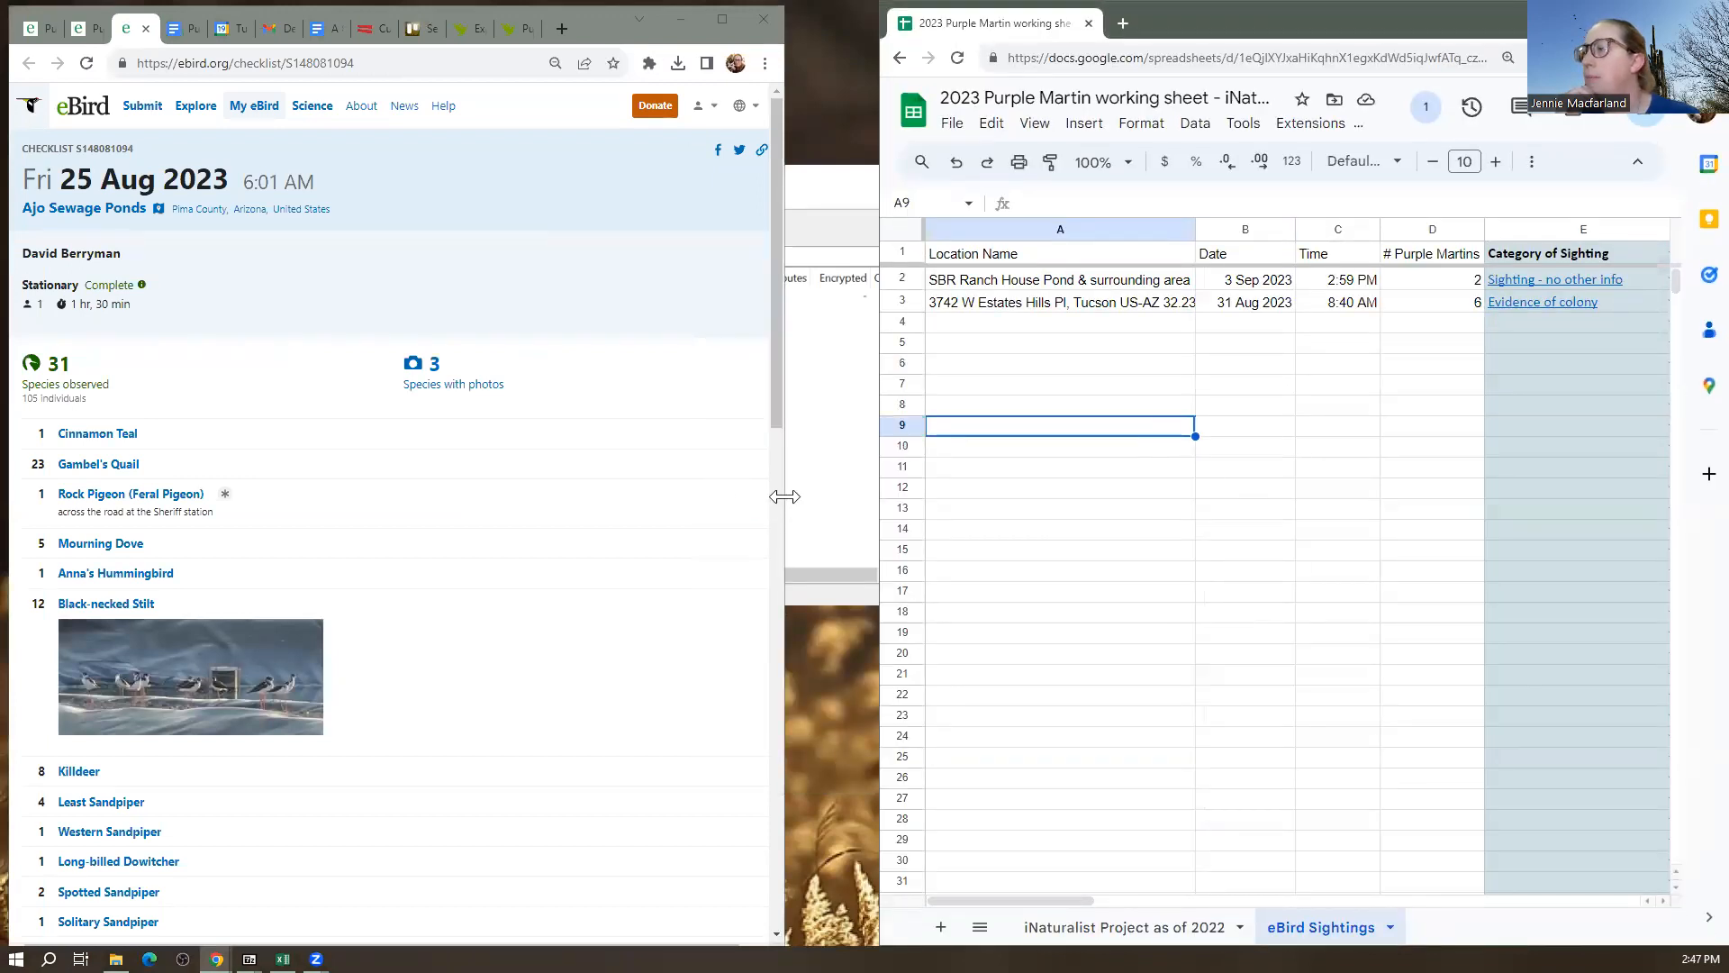
left_click_drag(784, 496, 896, 497)
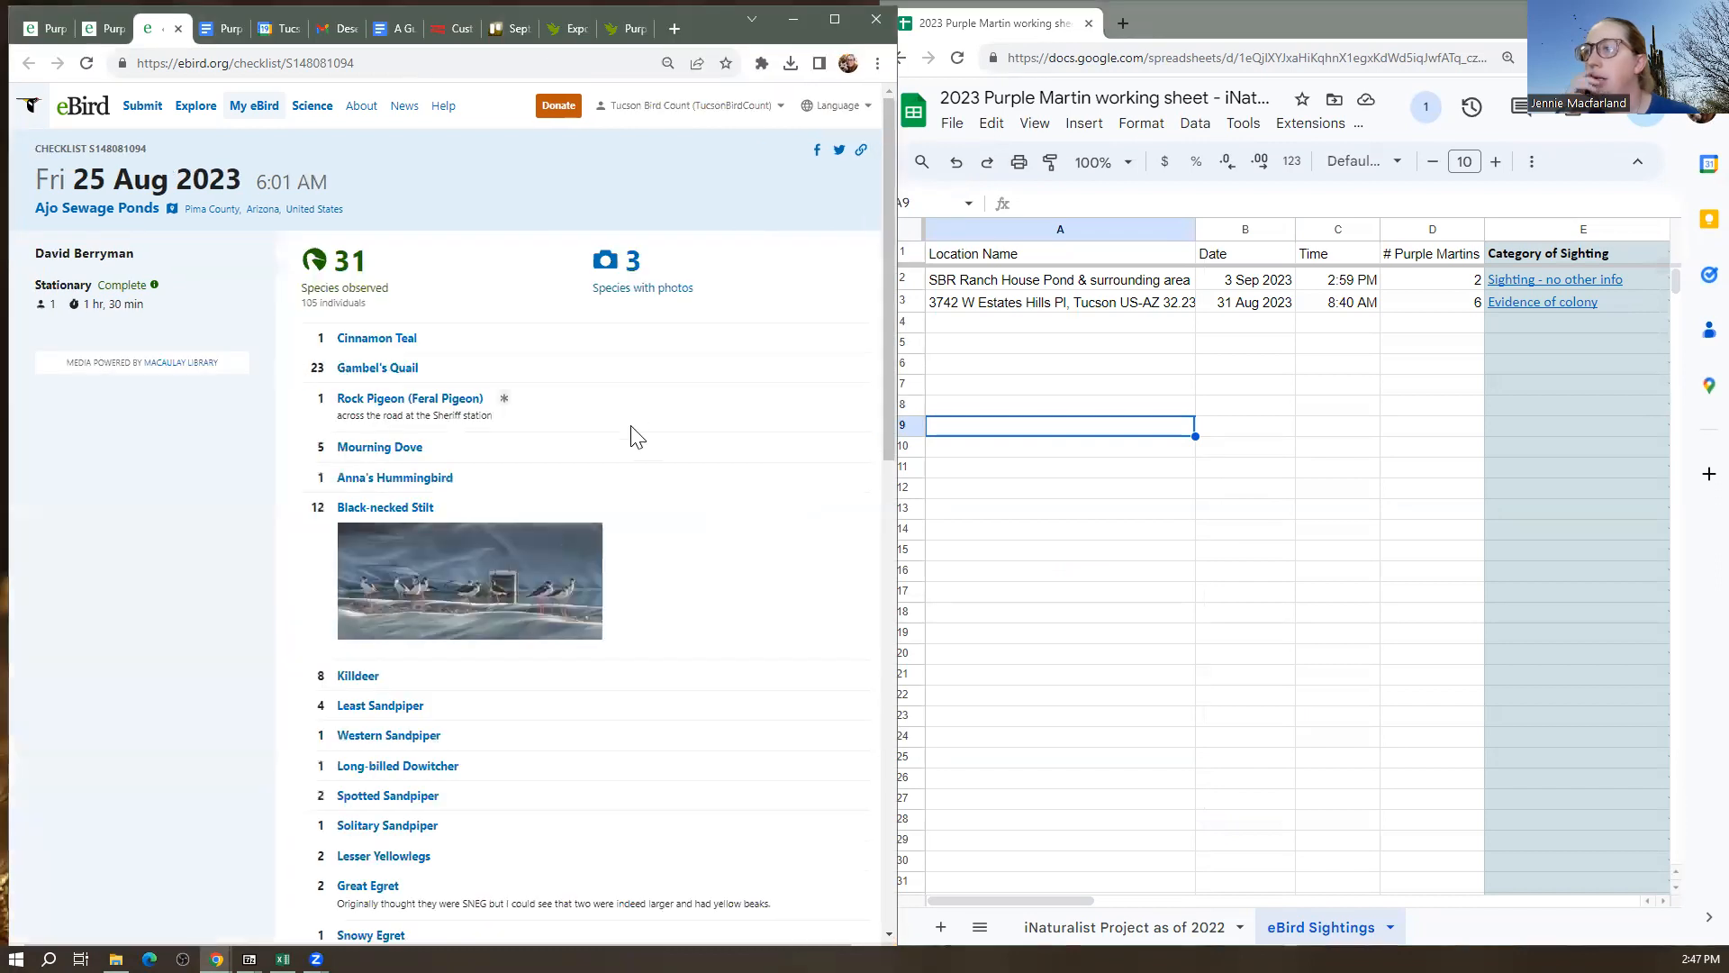
Copy the location name Ajo Sewage Ponds from the checklist into the working sheet and place it in the Location Name cell of row 4
left_click(971, 323)
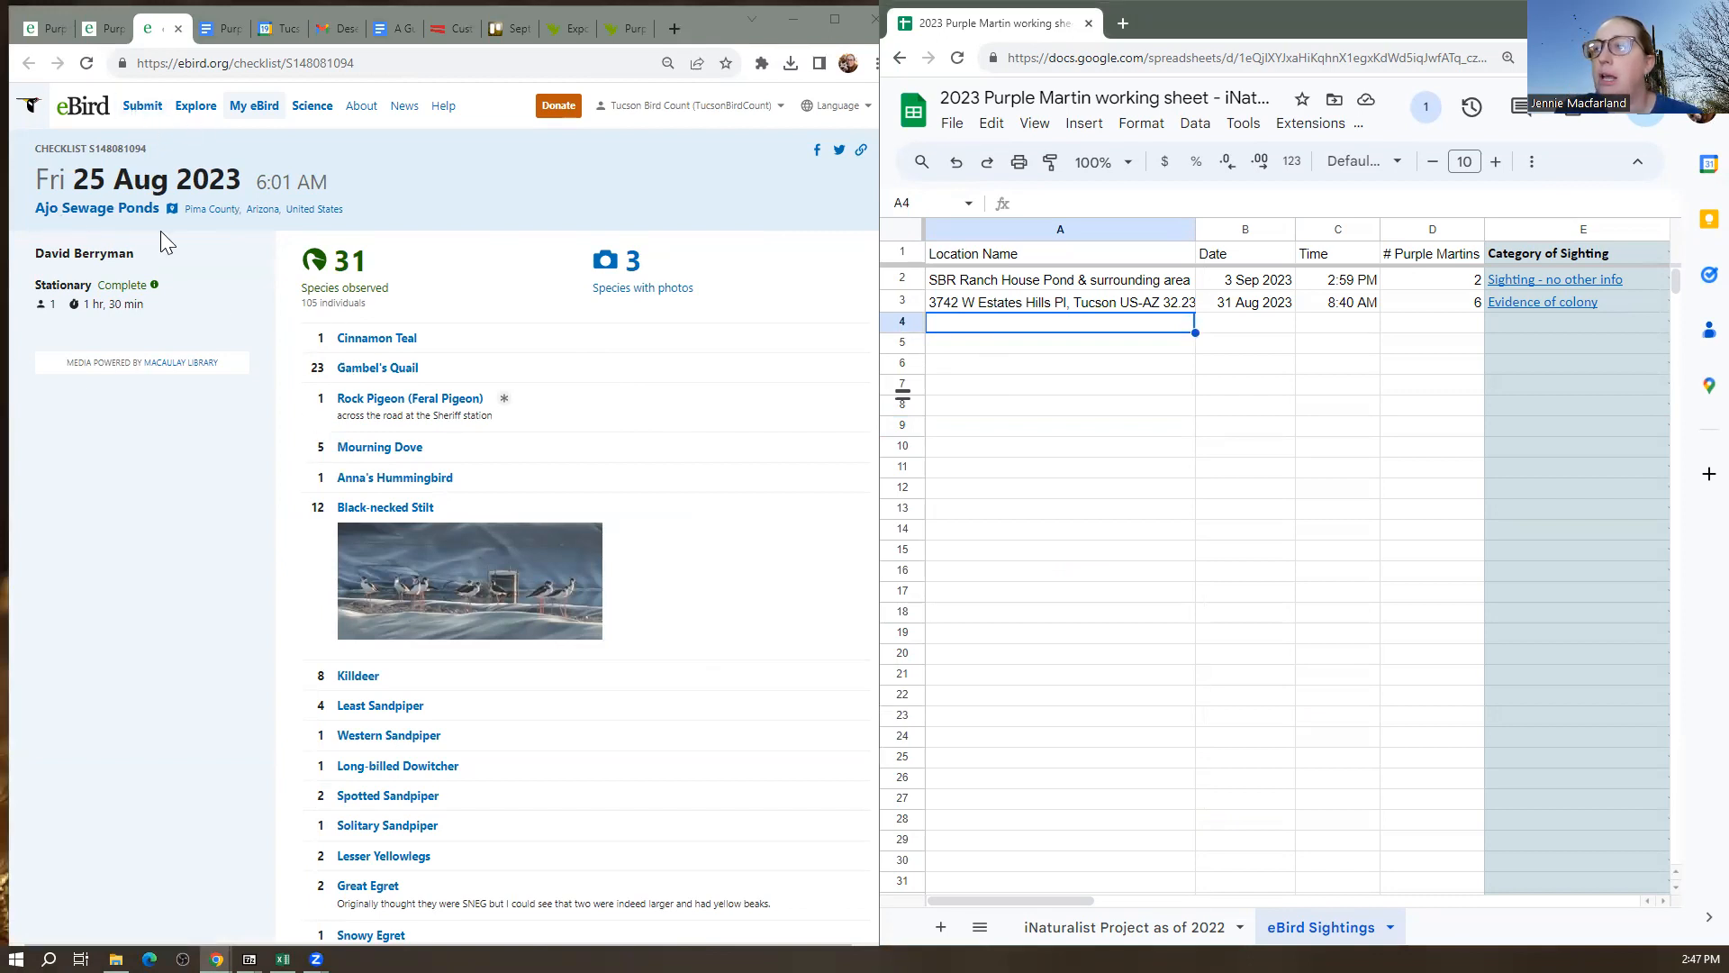
left_click_drag(34, 208, 160, 208)
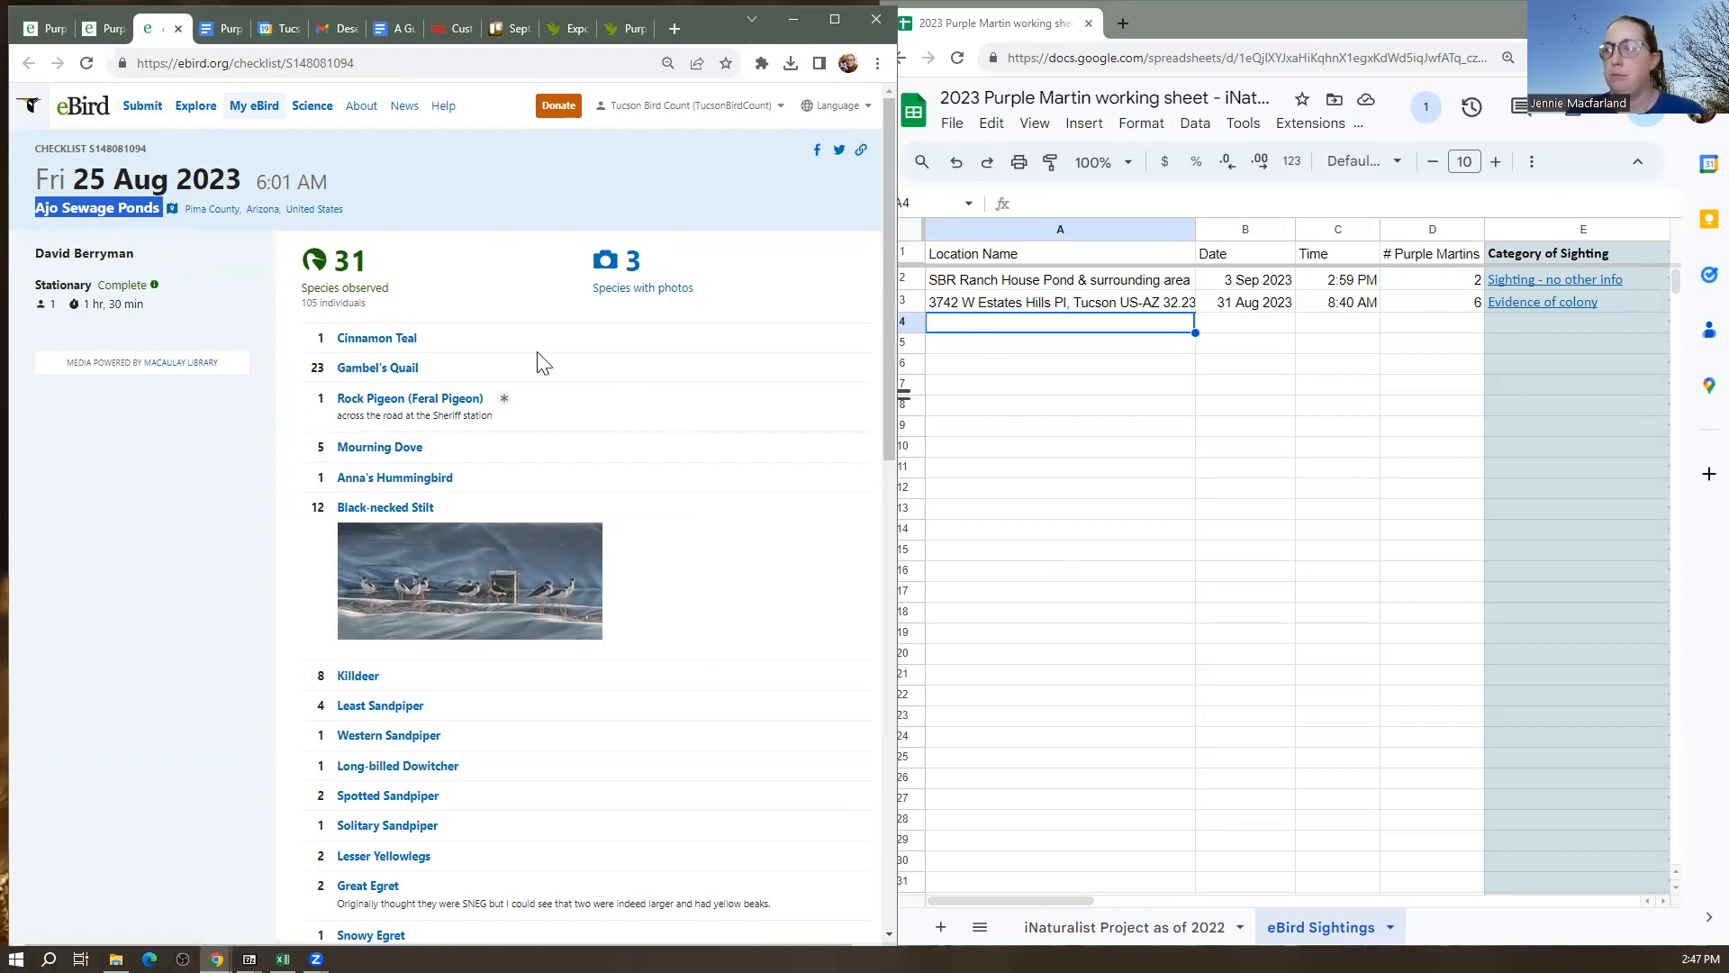
left_click(1055, 323)
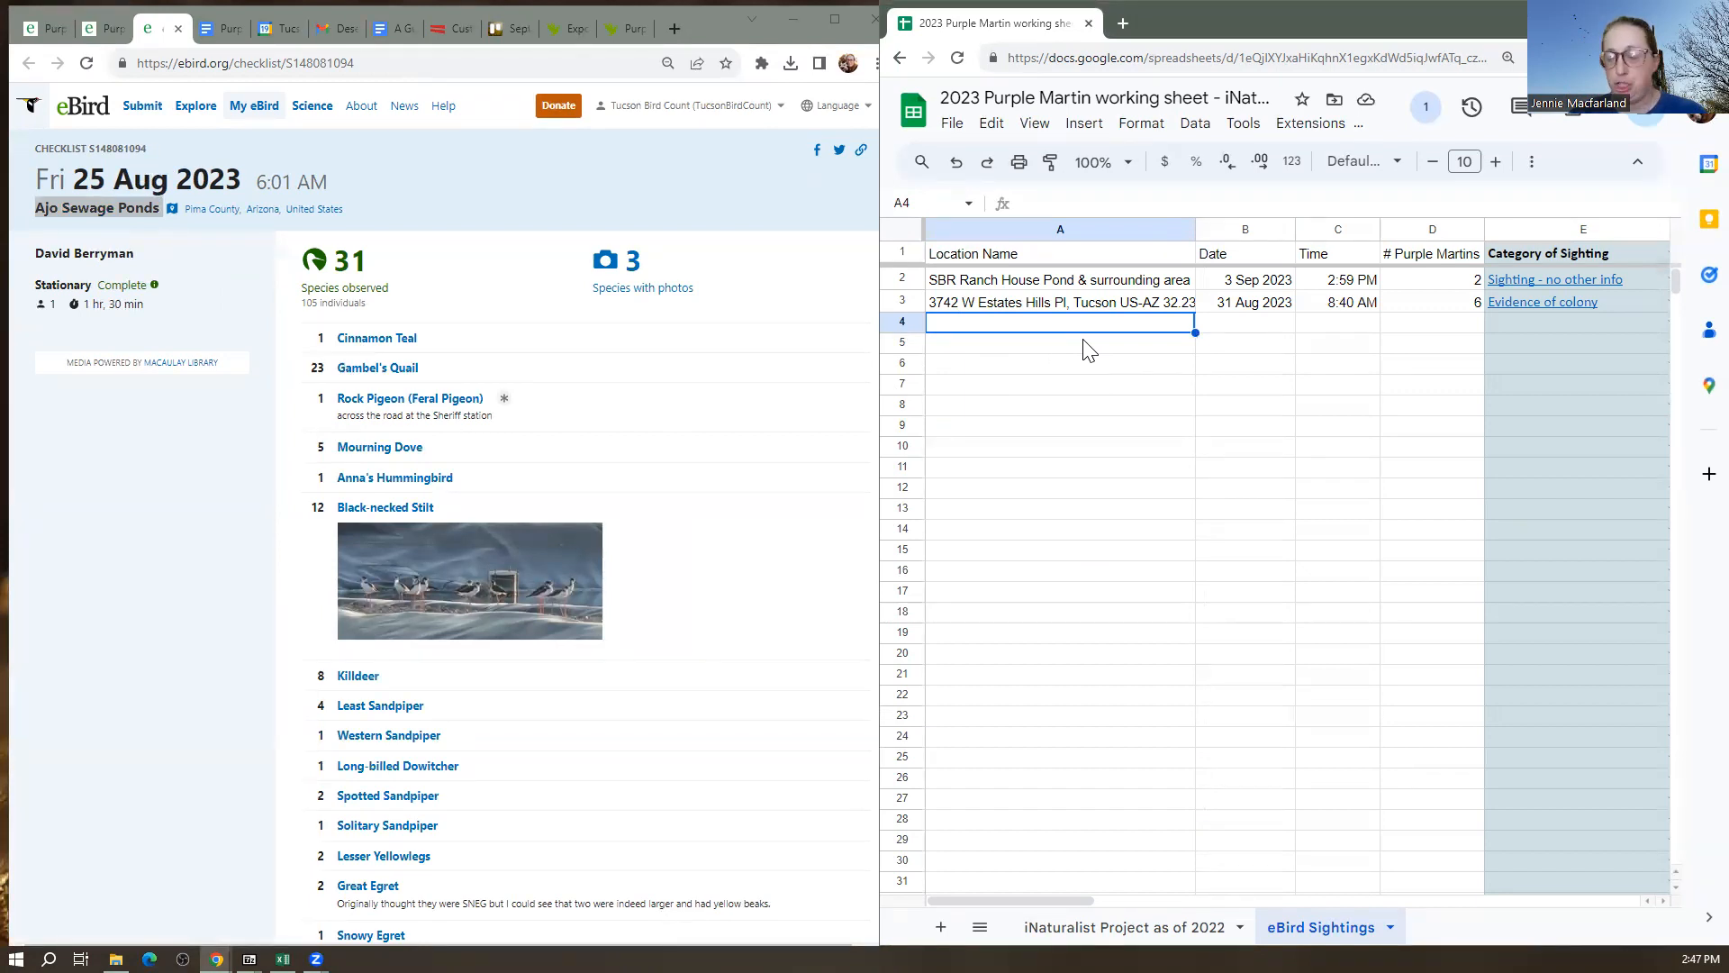
type("Location Ajo Sewage Ponds")
left_click(1083, 406)
left_click(1066, 327)
key("Delete")
left_click(990, 349)
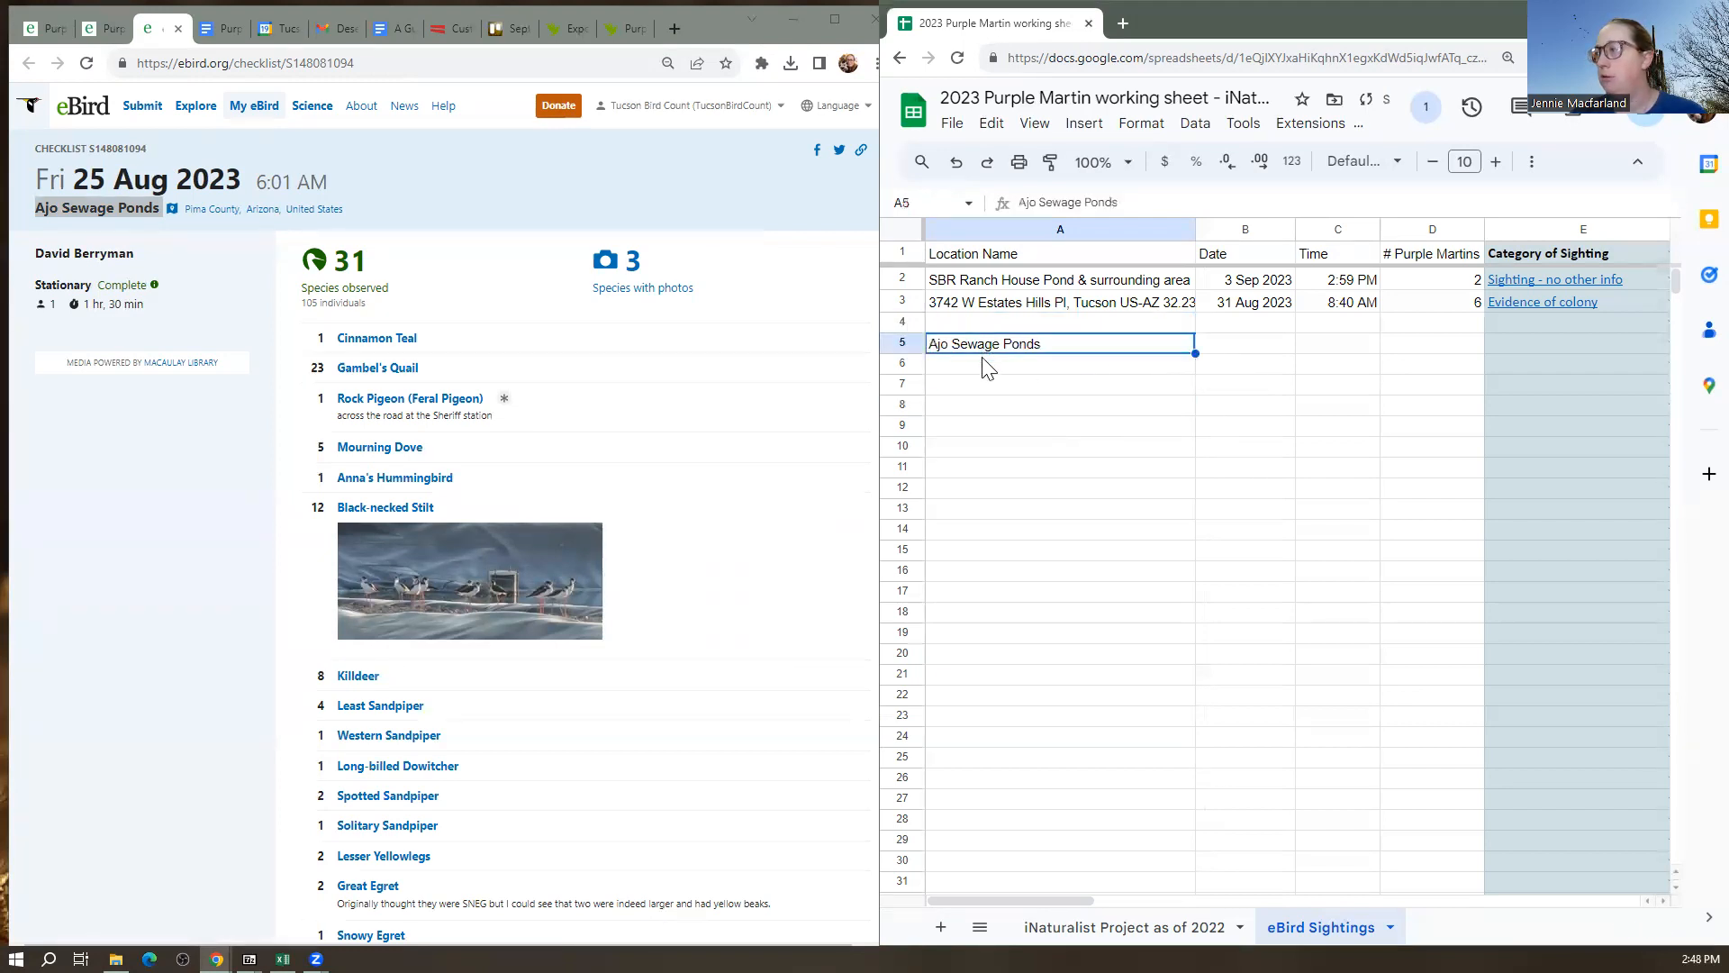
left_click_drag(996, 352, 992, 326)
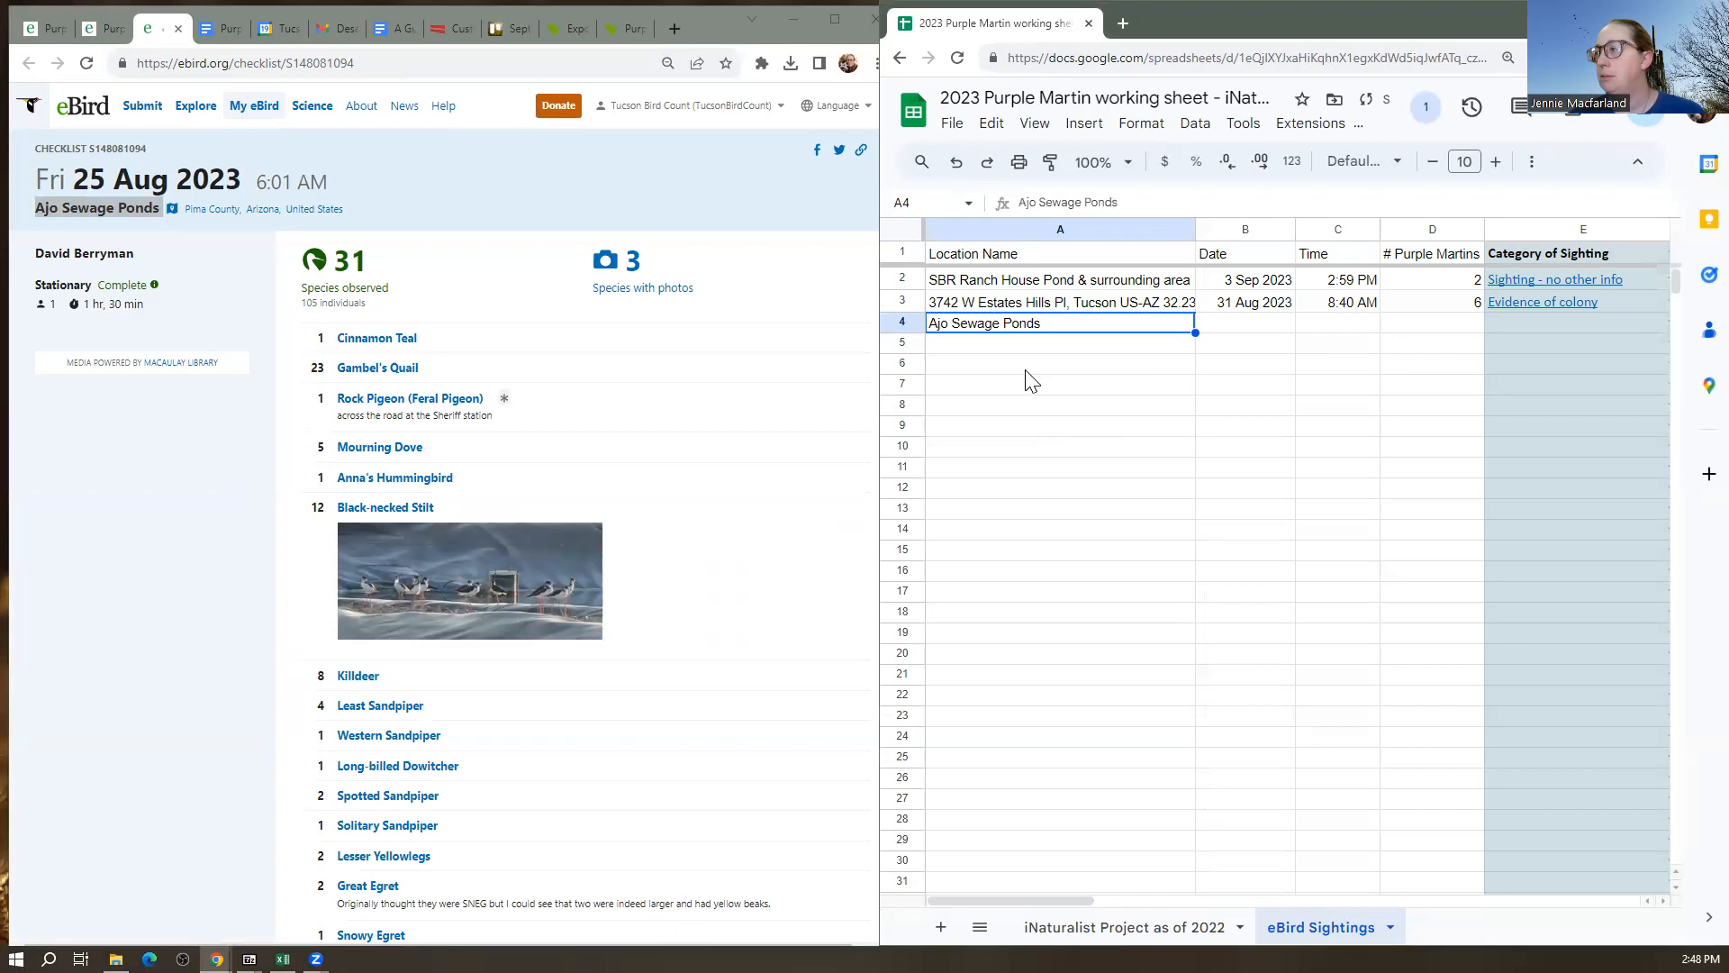
Look through the sheet's paste options and clear the Ajo Sewage Ponds entry from row 4
left_click(1036, 381)
right_click(1043, 380)
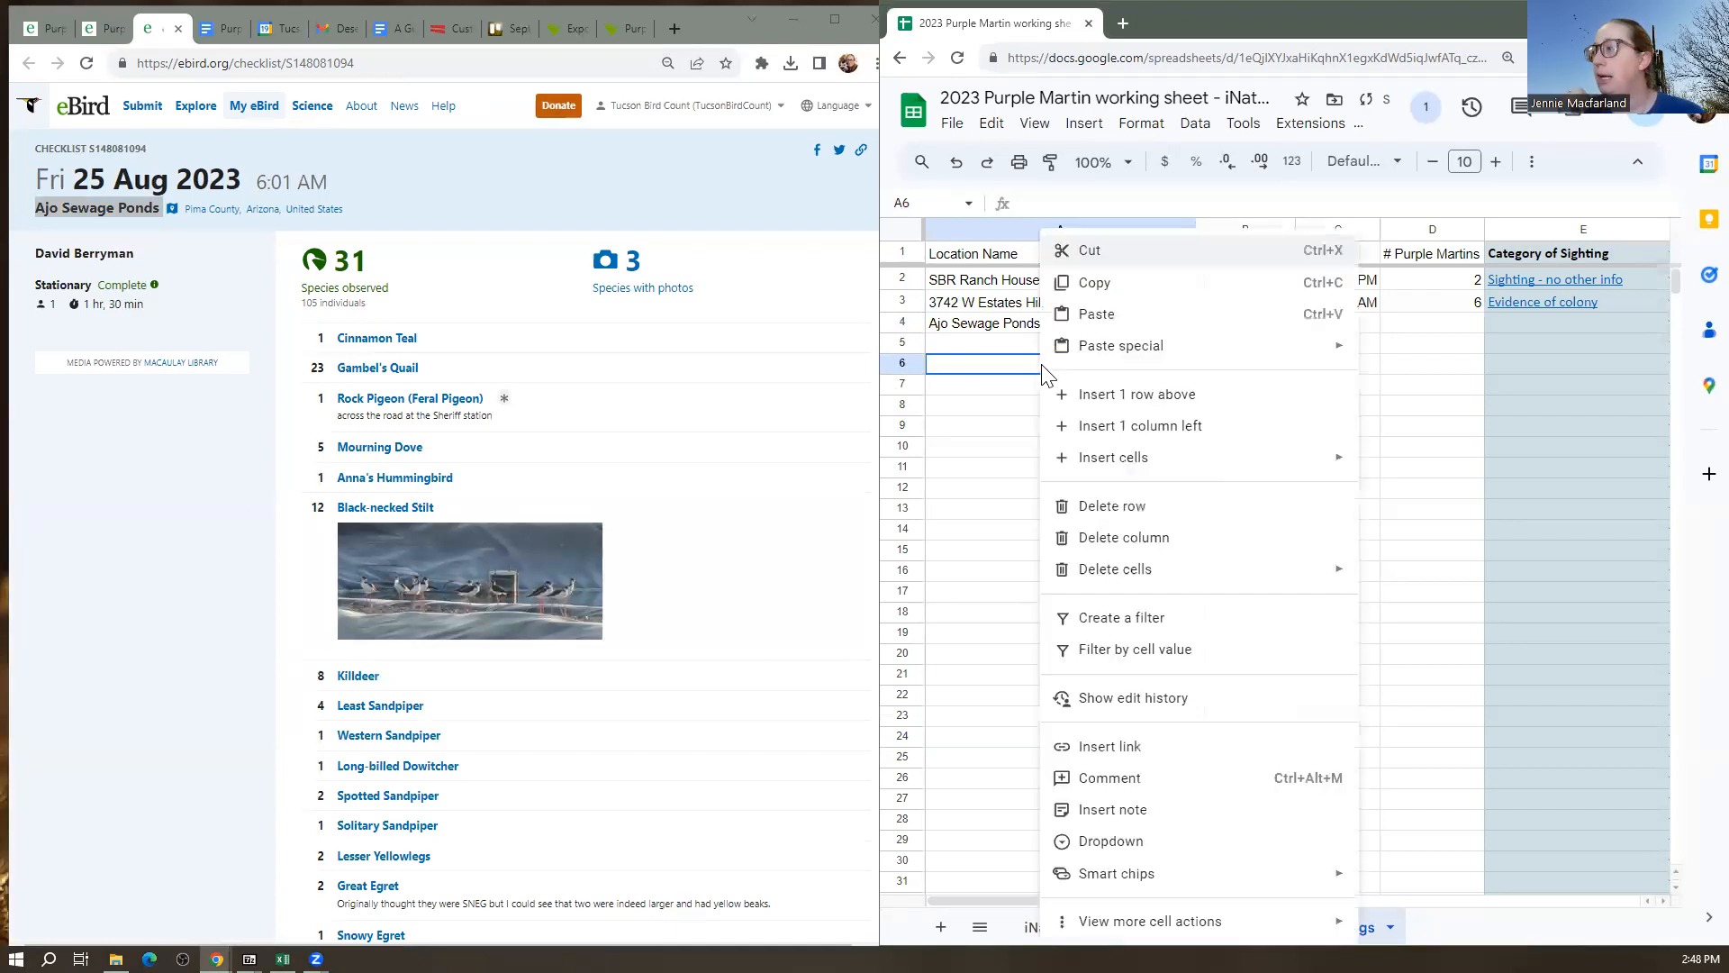
left_click(991, 123)
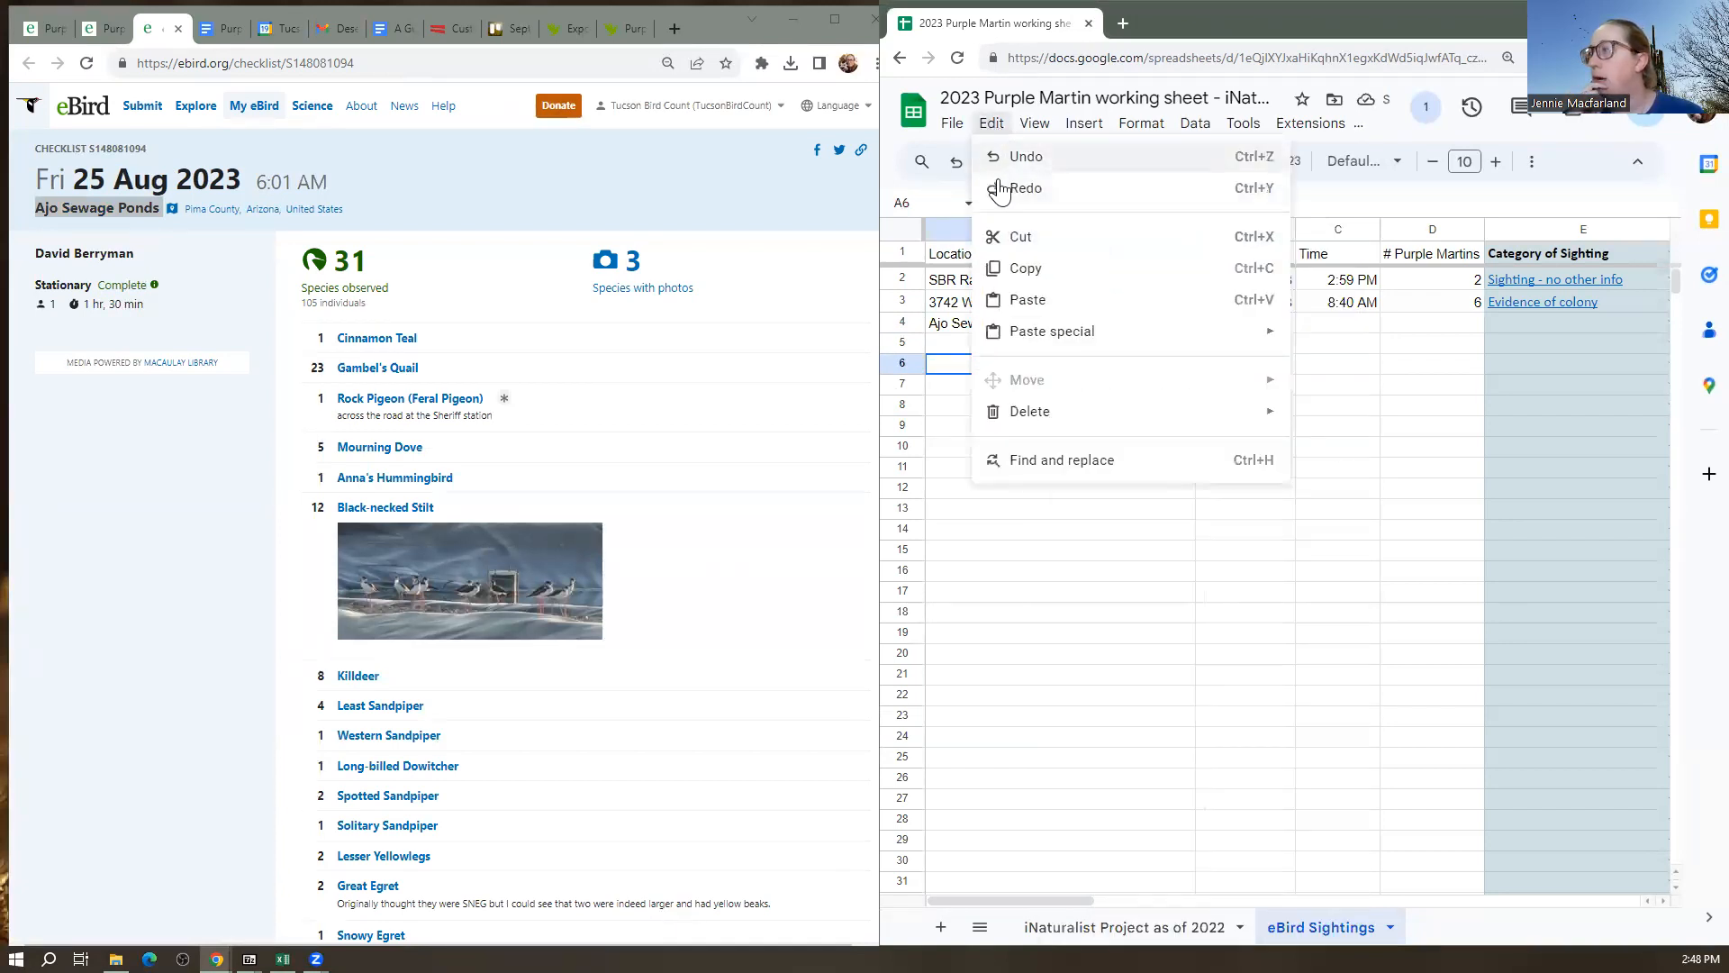
mouse_move(1046, 335)
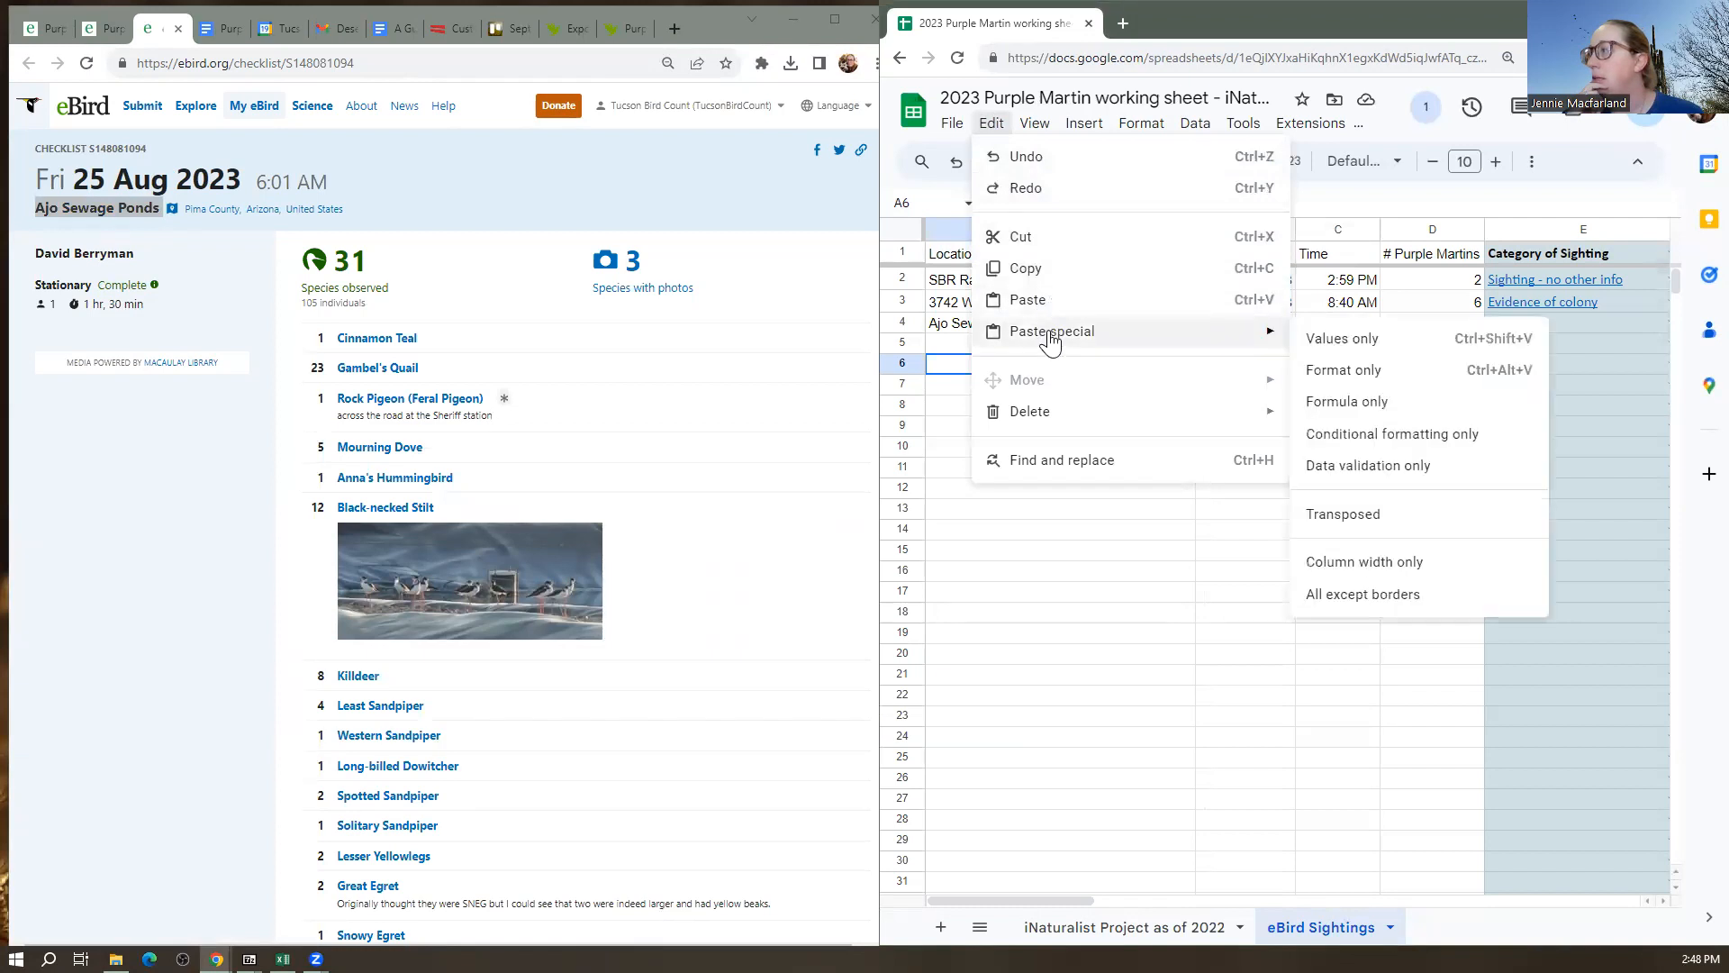
left_click(1119, 653)
left_click_drag(1008, 304, 1008, 326)
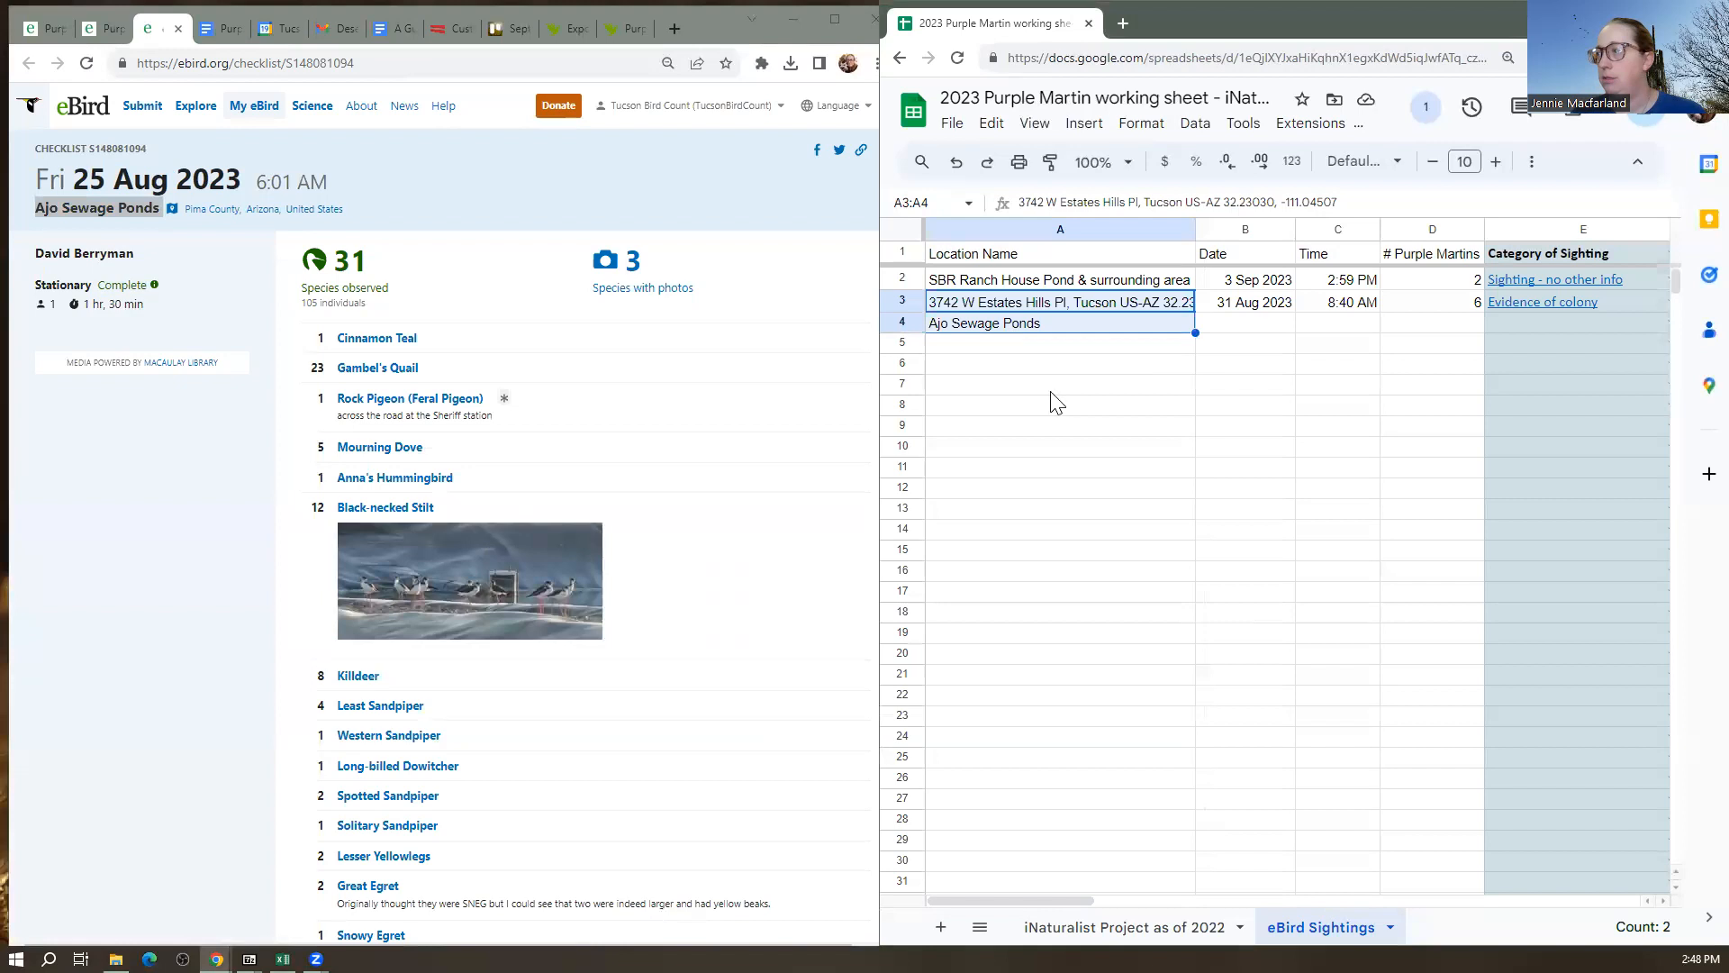
left_click(1042, 329)
key("Delete")
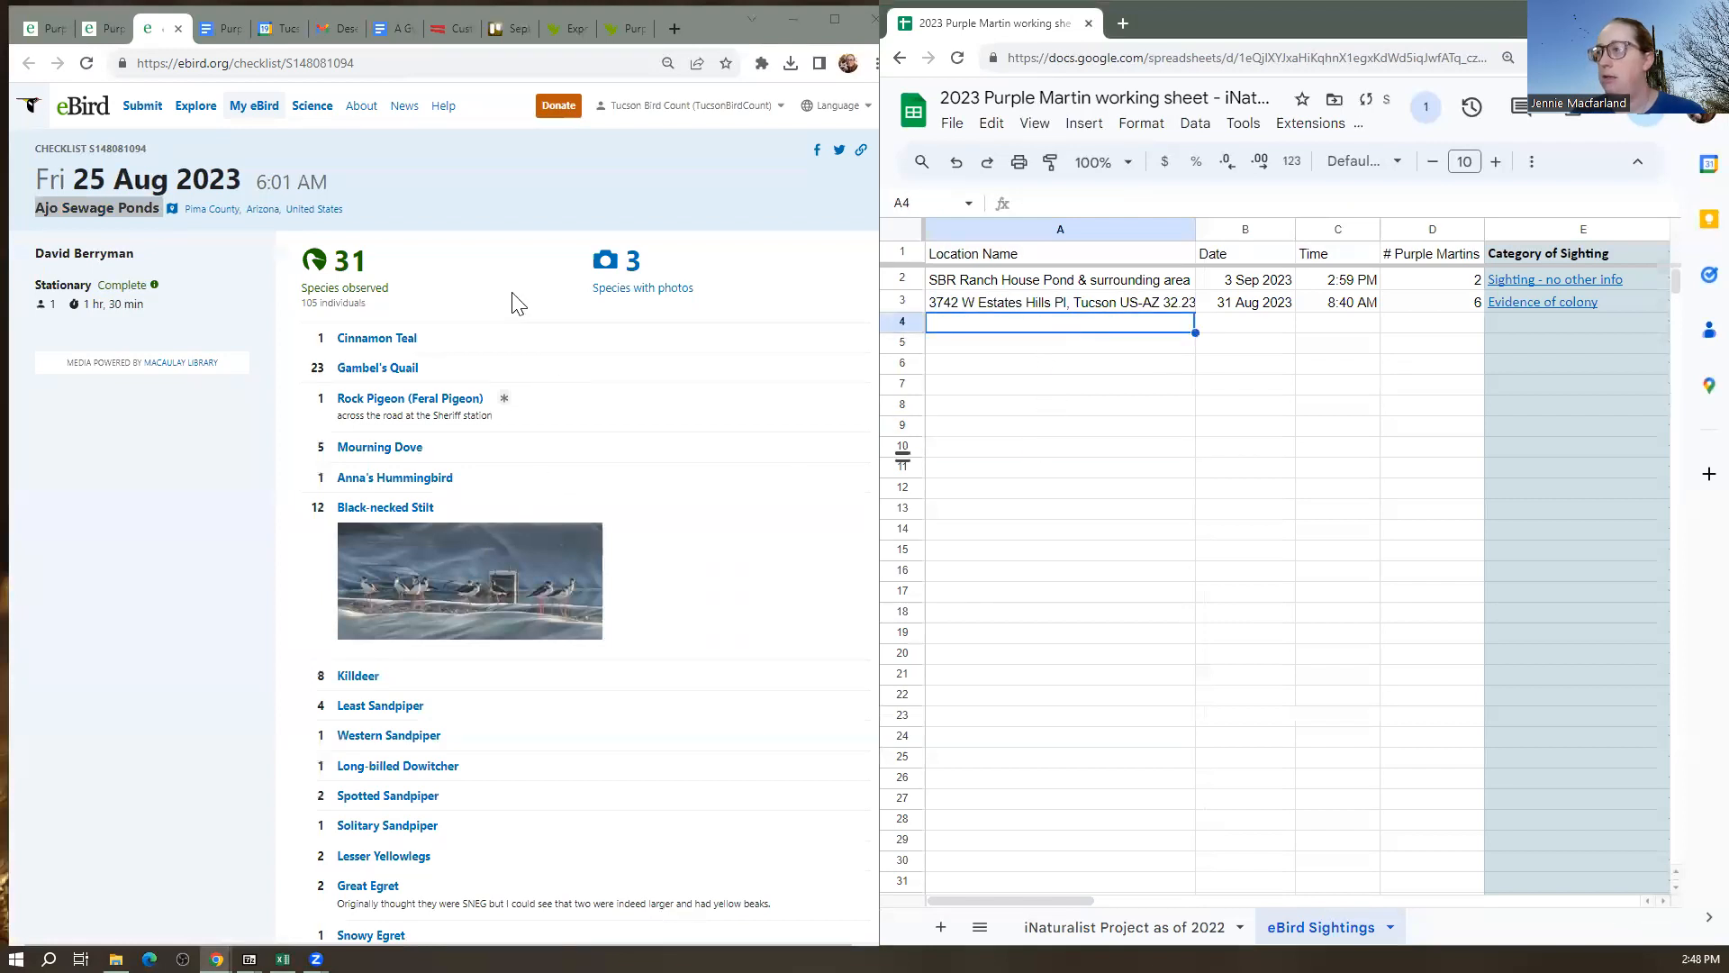
Copy the location name Ajo Sewage Ponds from the checklist and paste it as values only at cell A4
left_click(495, 196)
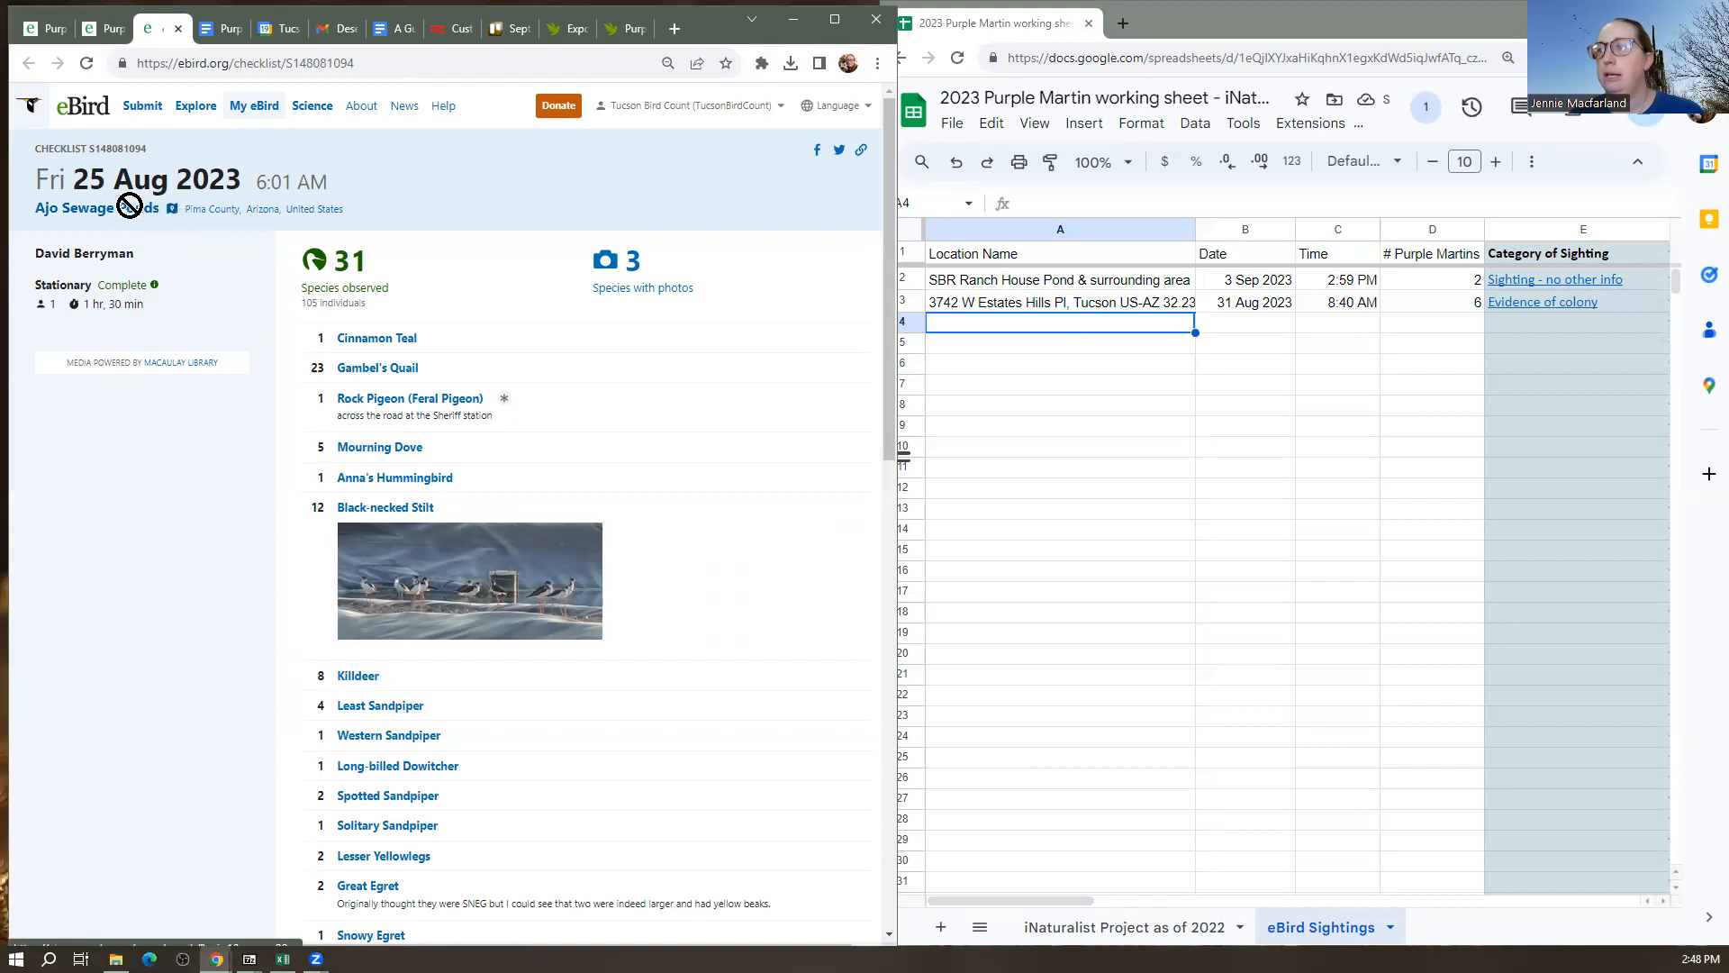
left_click_drag(34, 207, 152, 207)
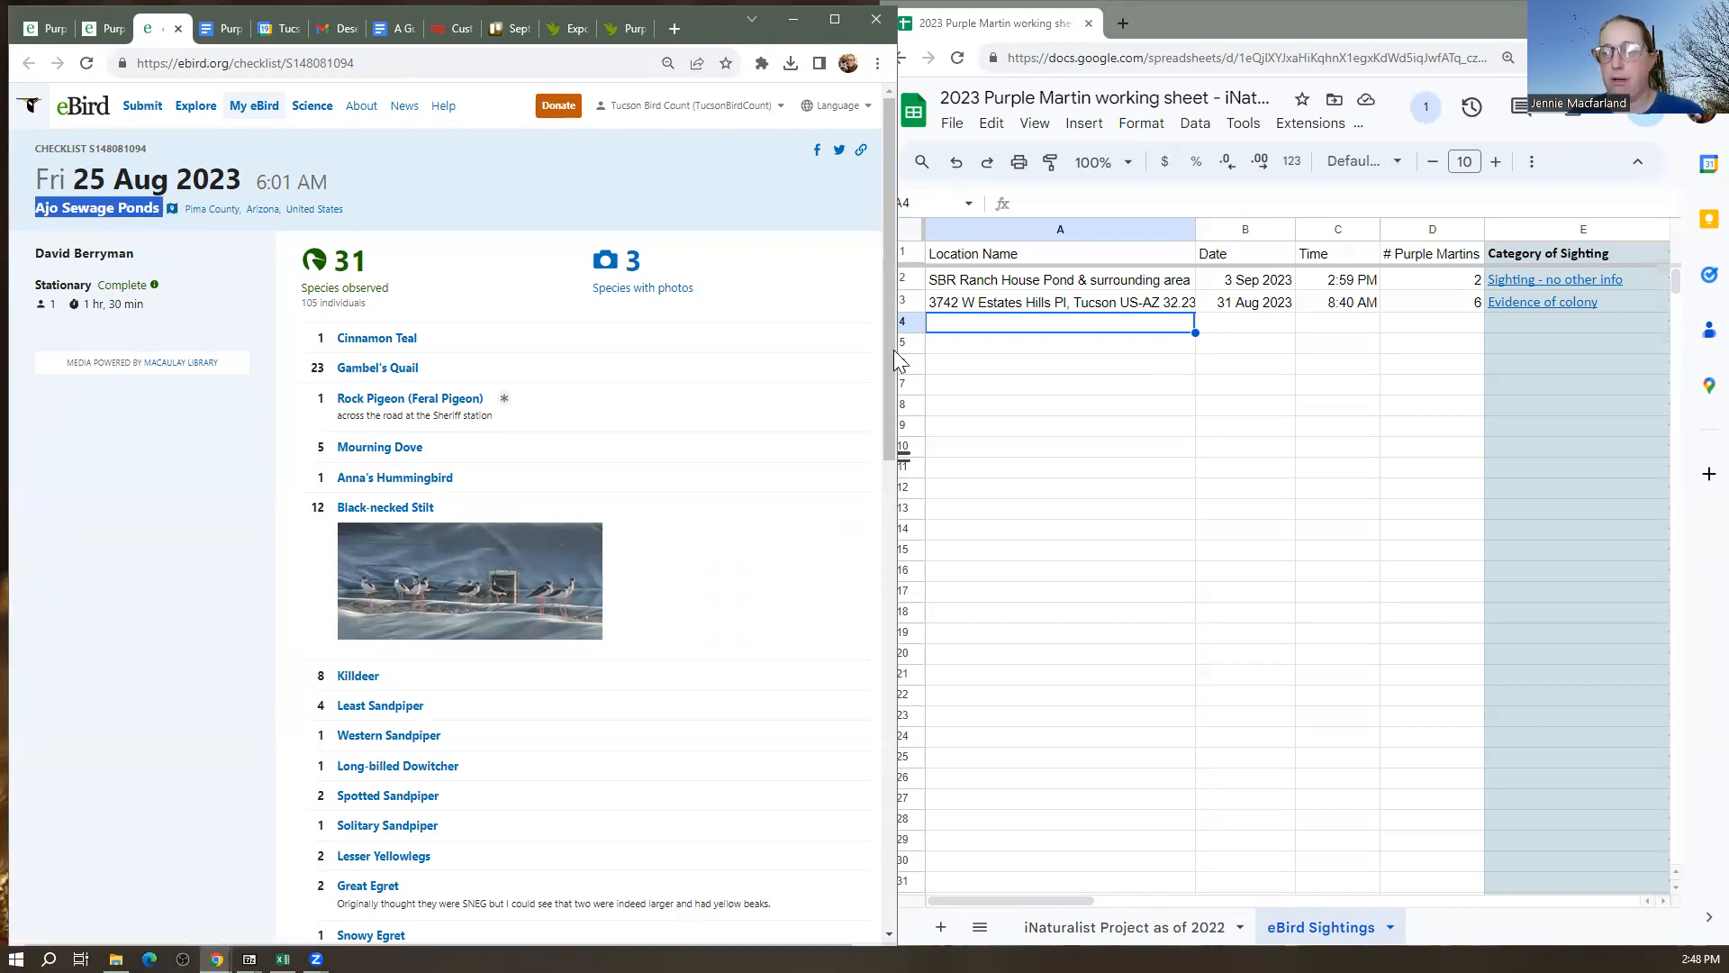
left_click(1103, 365)
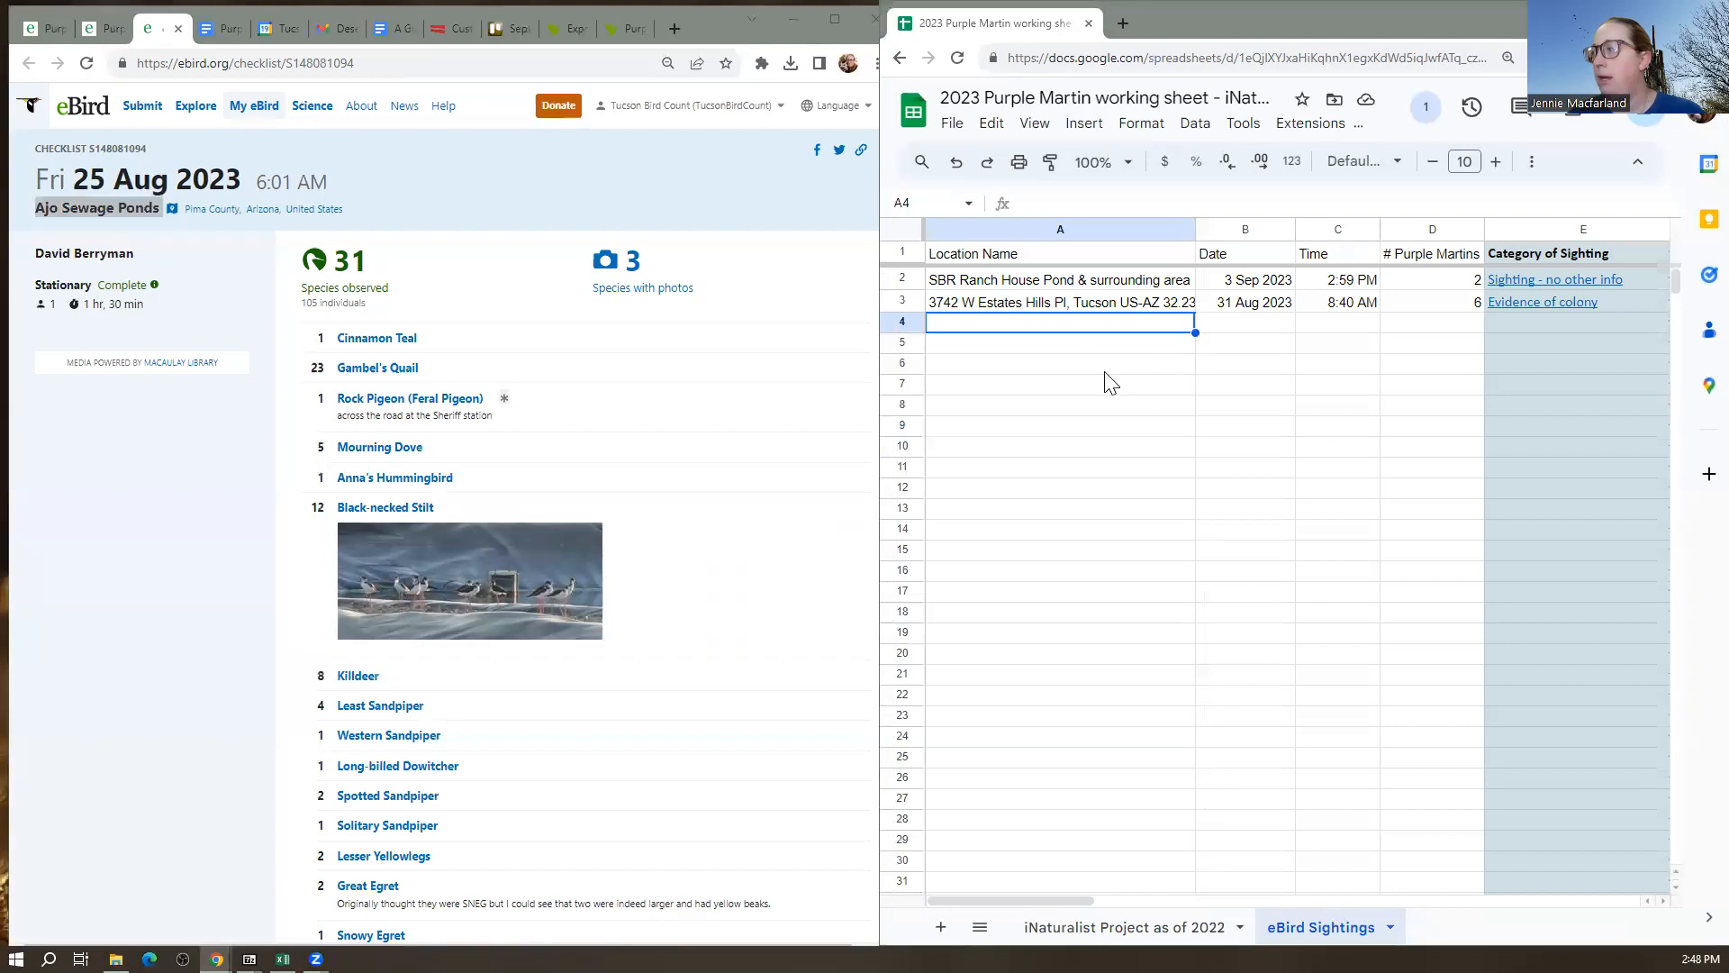
left_click(952, 126)
mouse_move(990, 130)
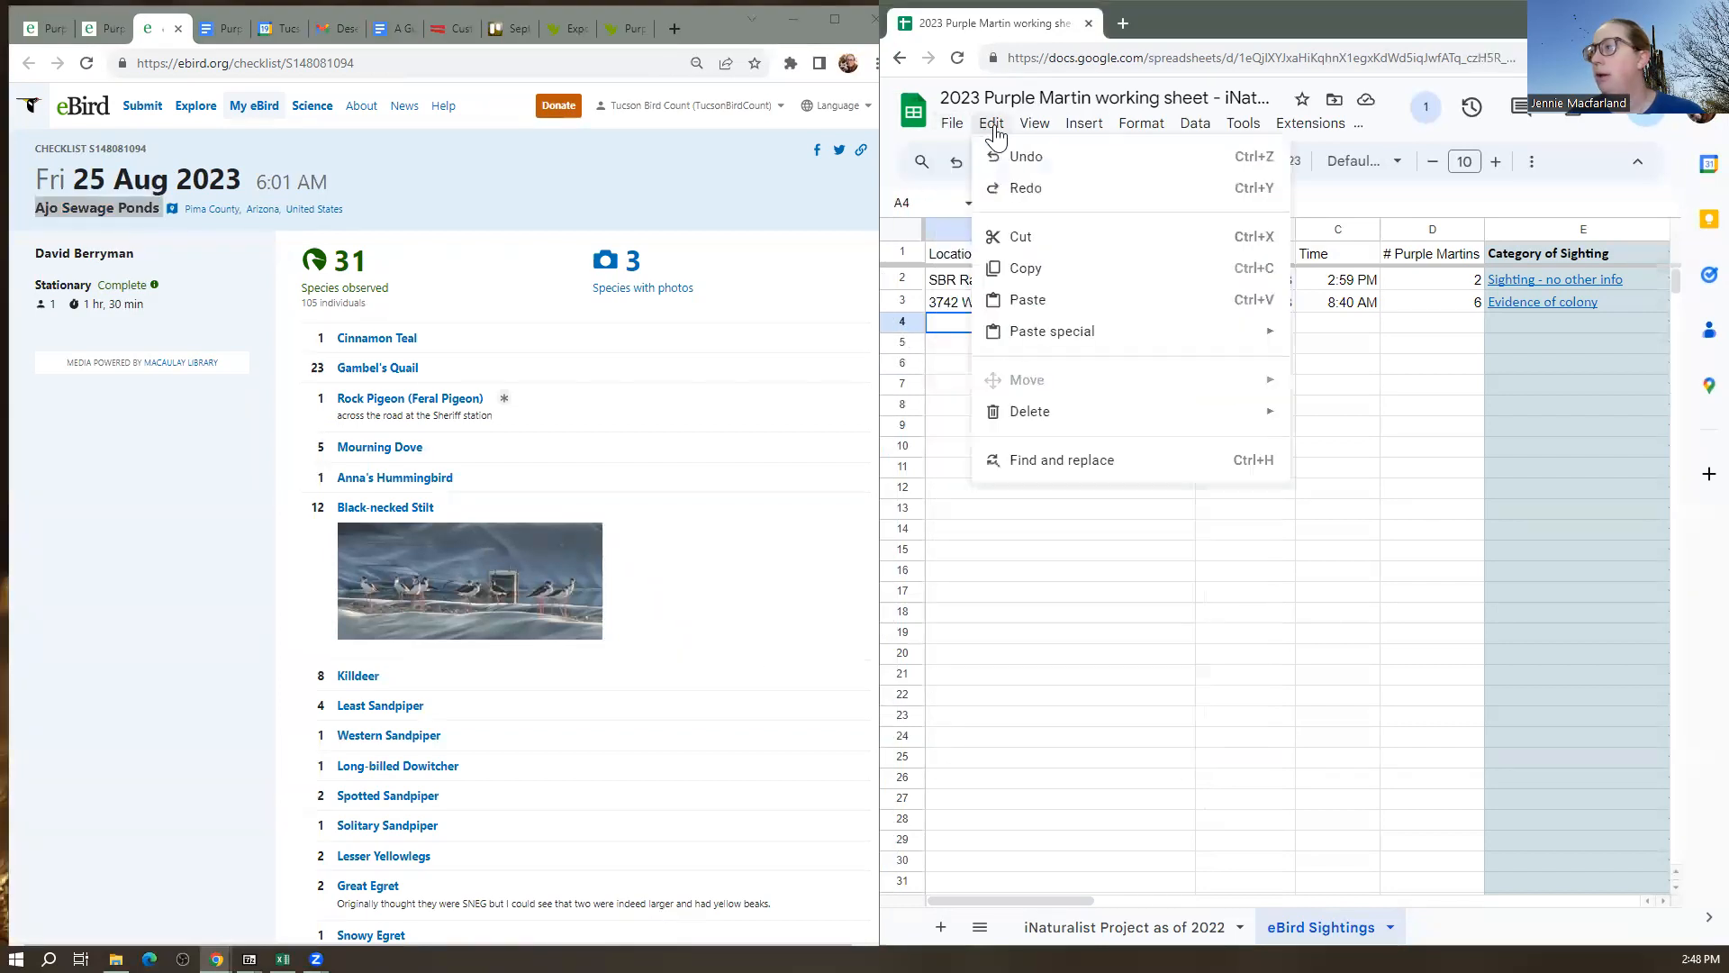
mouse_move(1157, 338)
left_click(1364, 340)
Clear cell A4 and move the Ajo Sewage Ponds entry up from A5 into it
left_click(1013, 424)
left_click(1005, 323)
key("Delete")
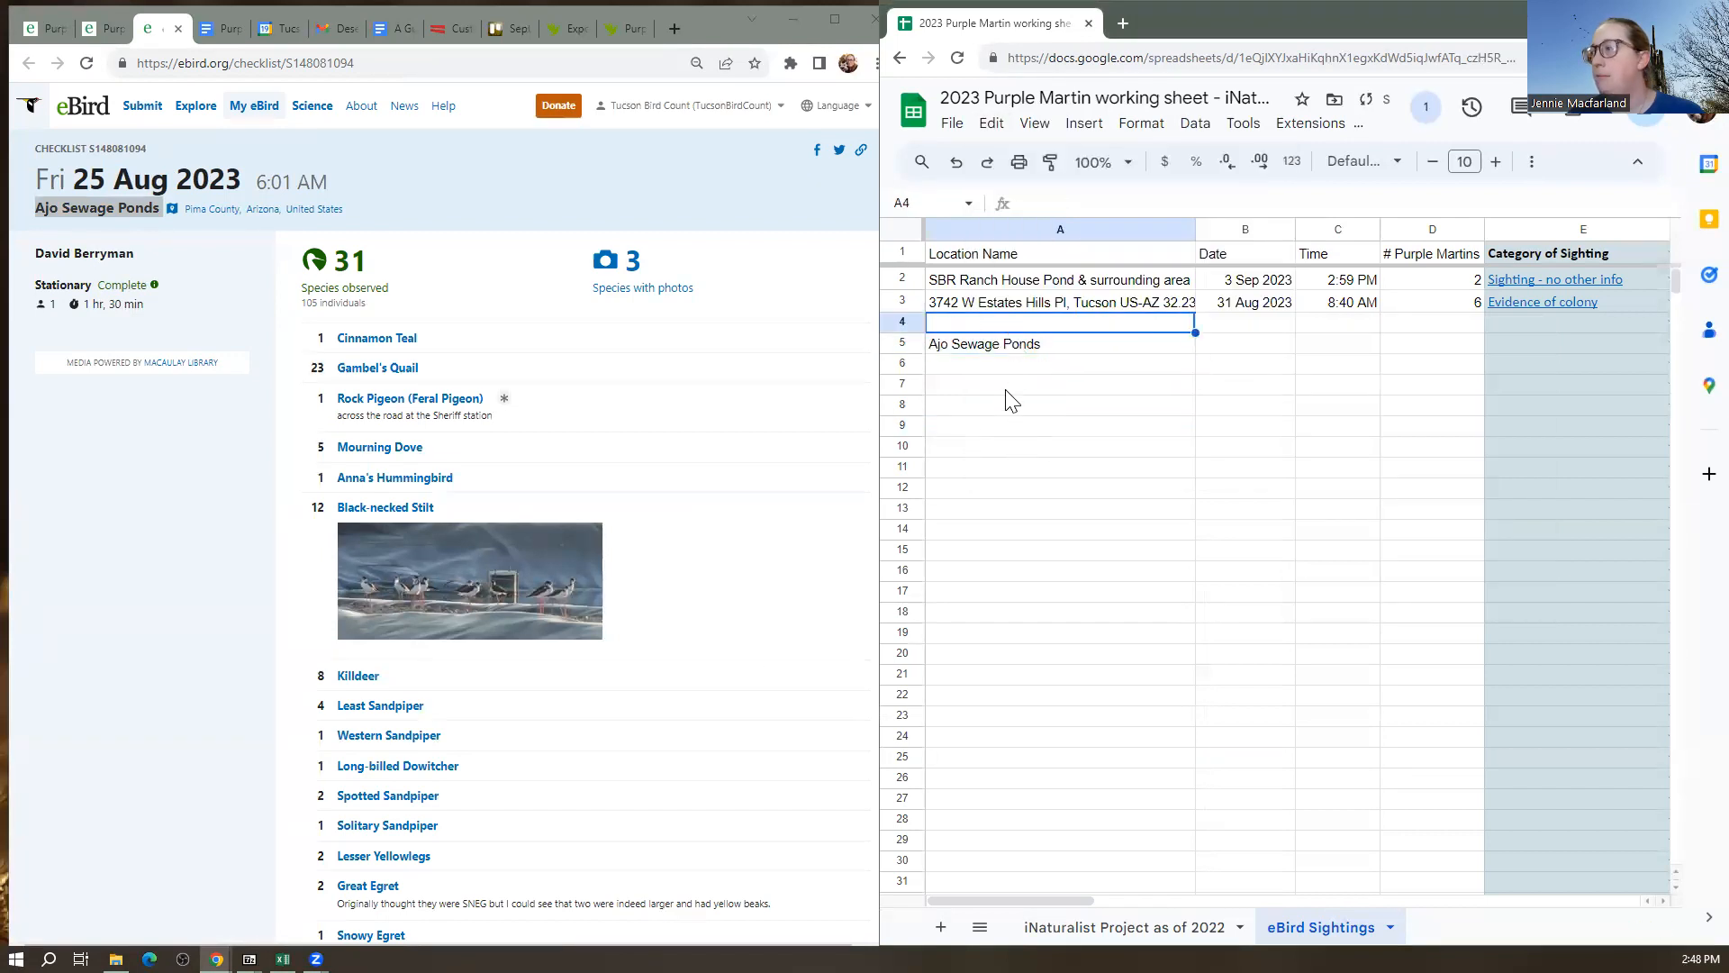
left_click(1029, 369)
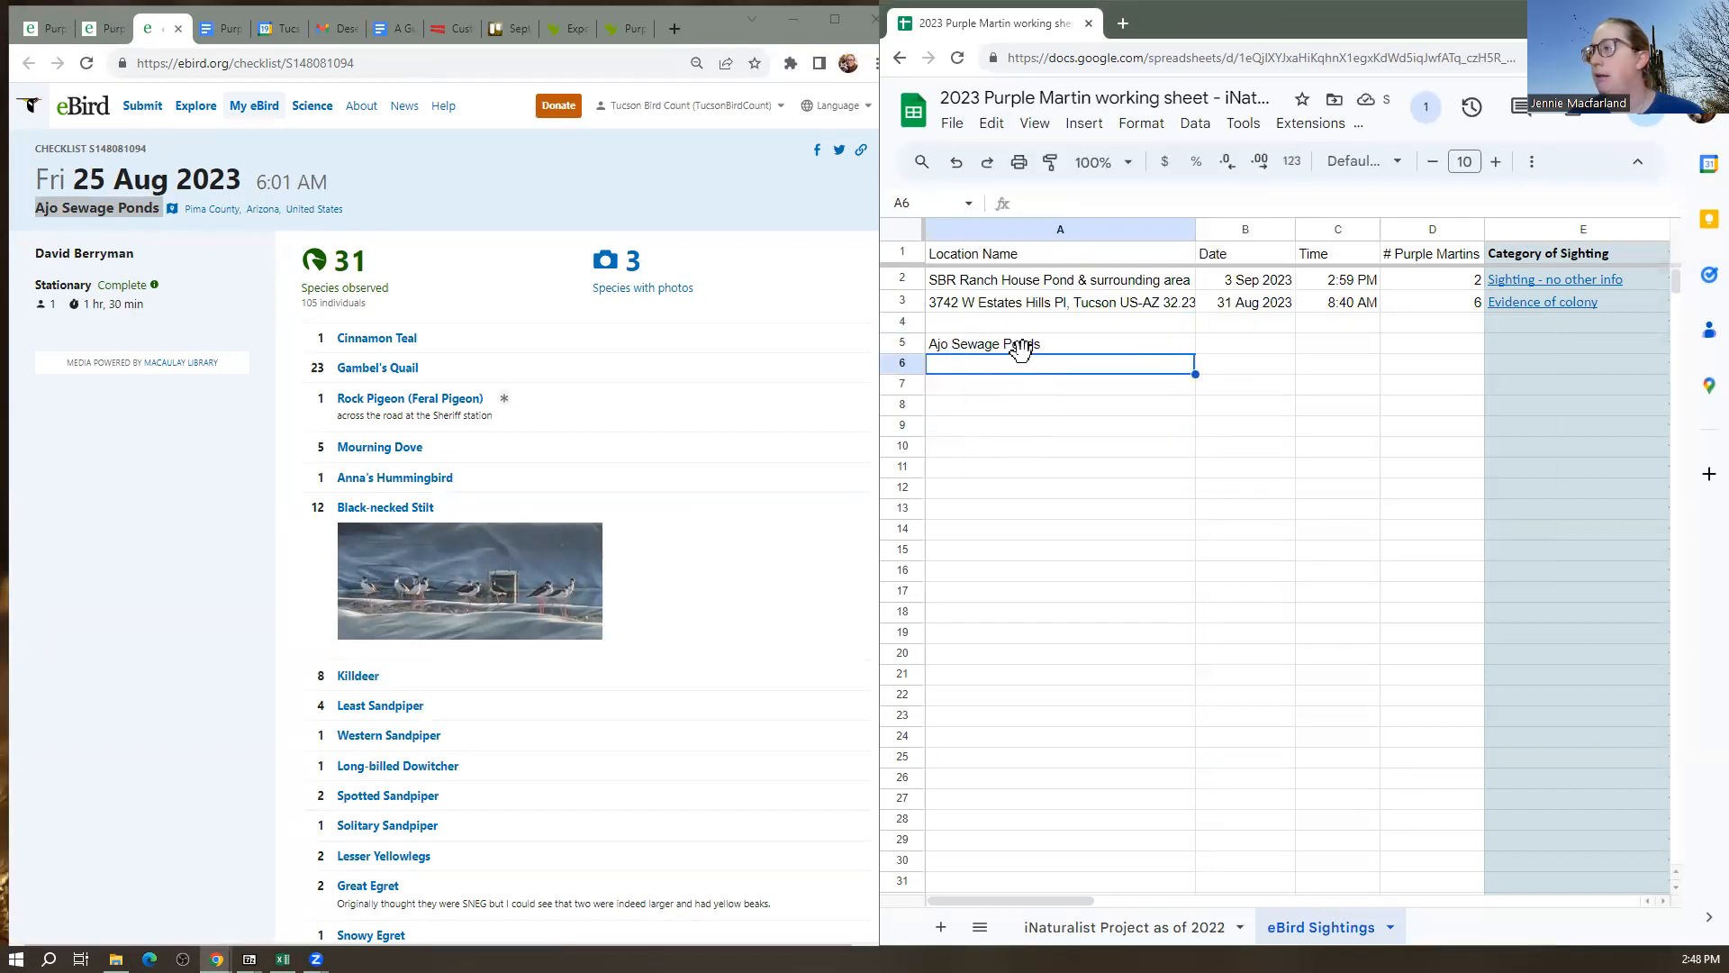
left_click(1040, 348)
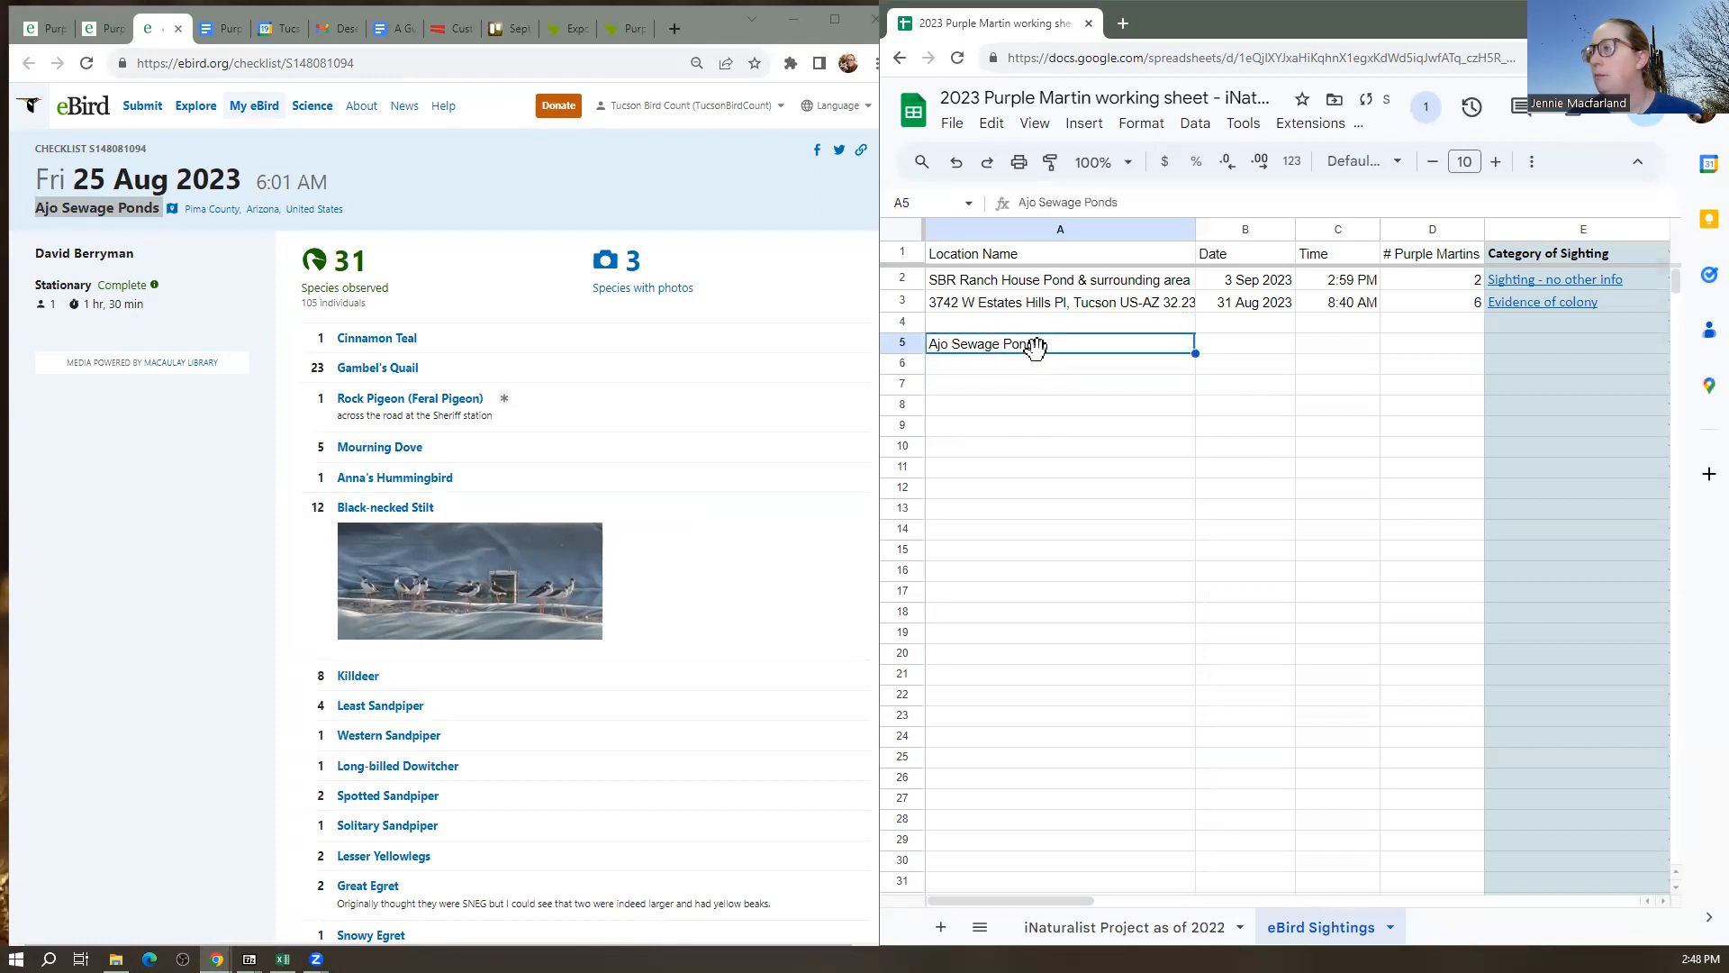
left_click_drag(1031, 350, 1036, 322)
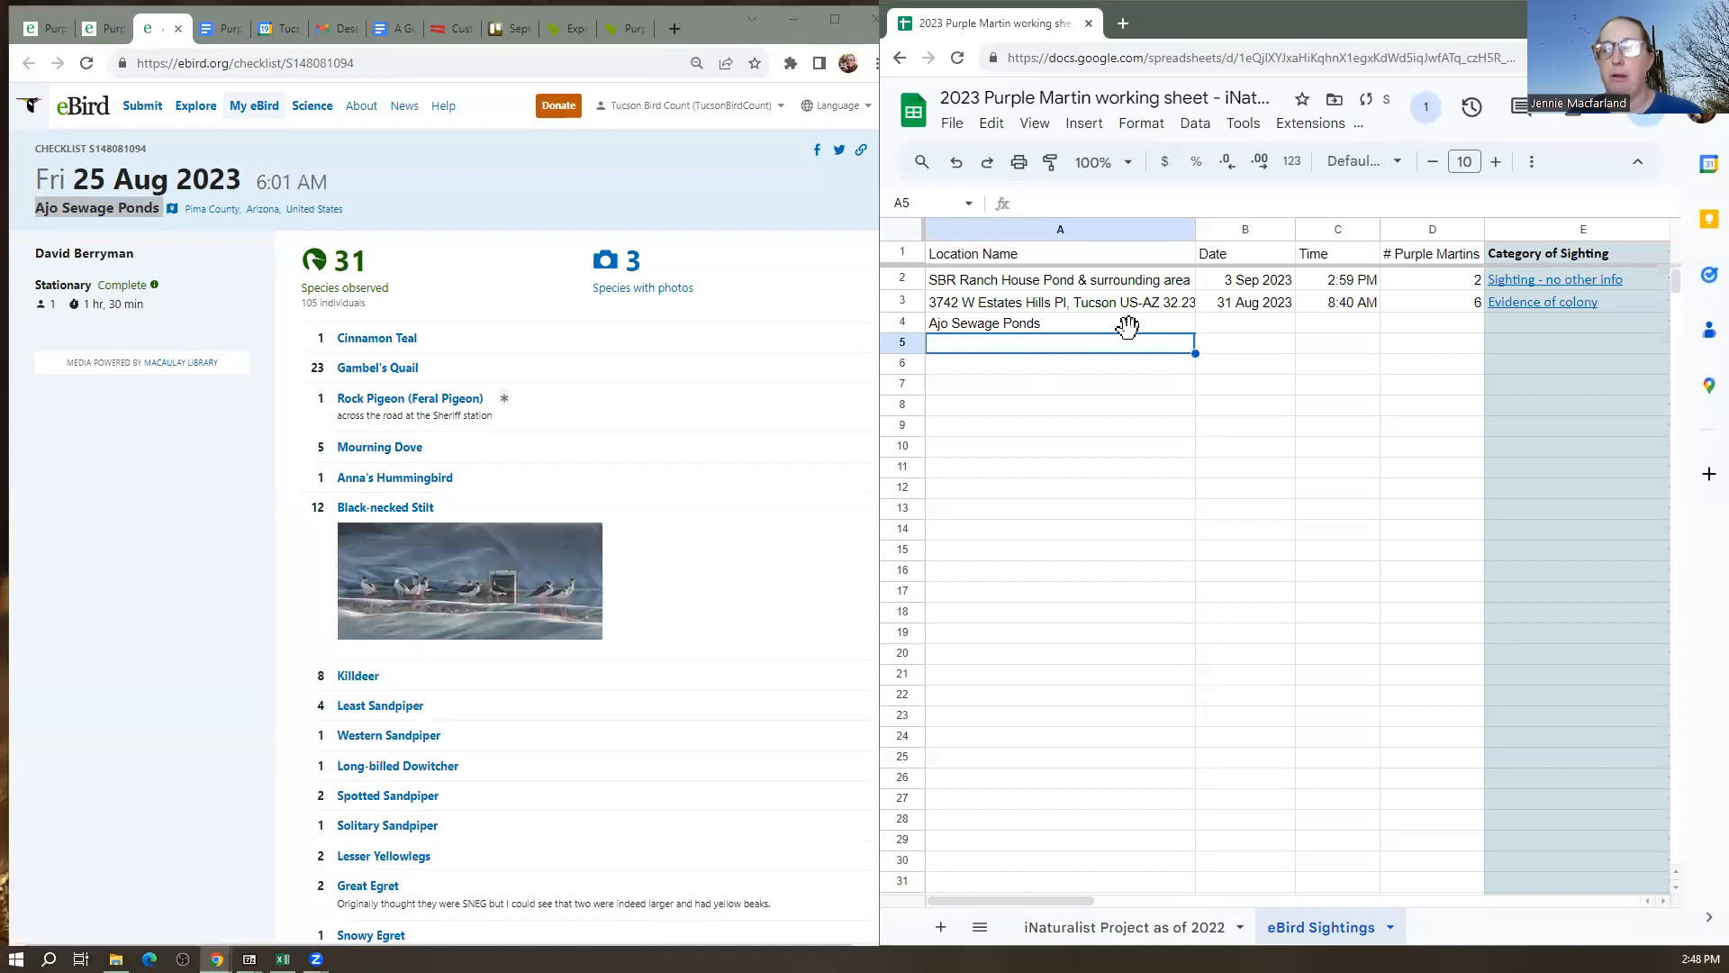
Copy the checklist date, 25 Aug 2023, into the Date column of the Ajo Sewage Ponds row
left_click(1261, 326)
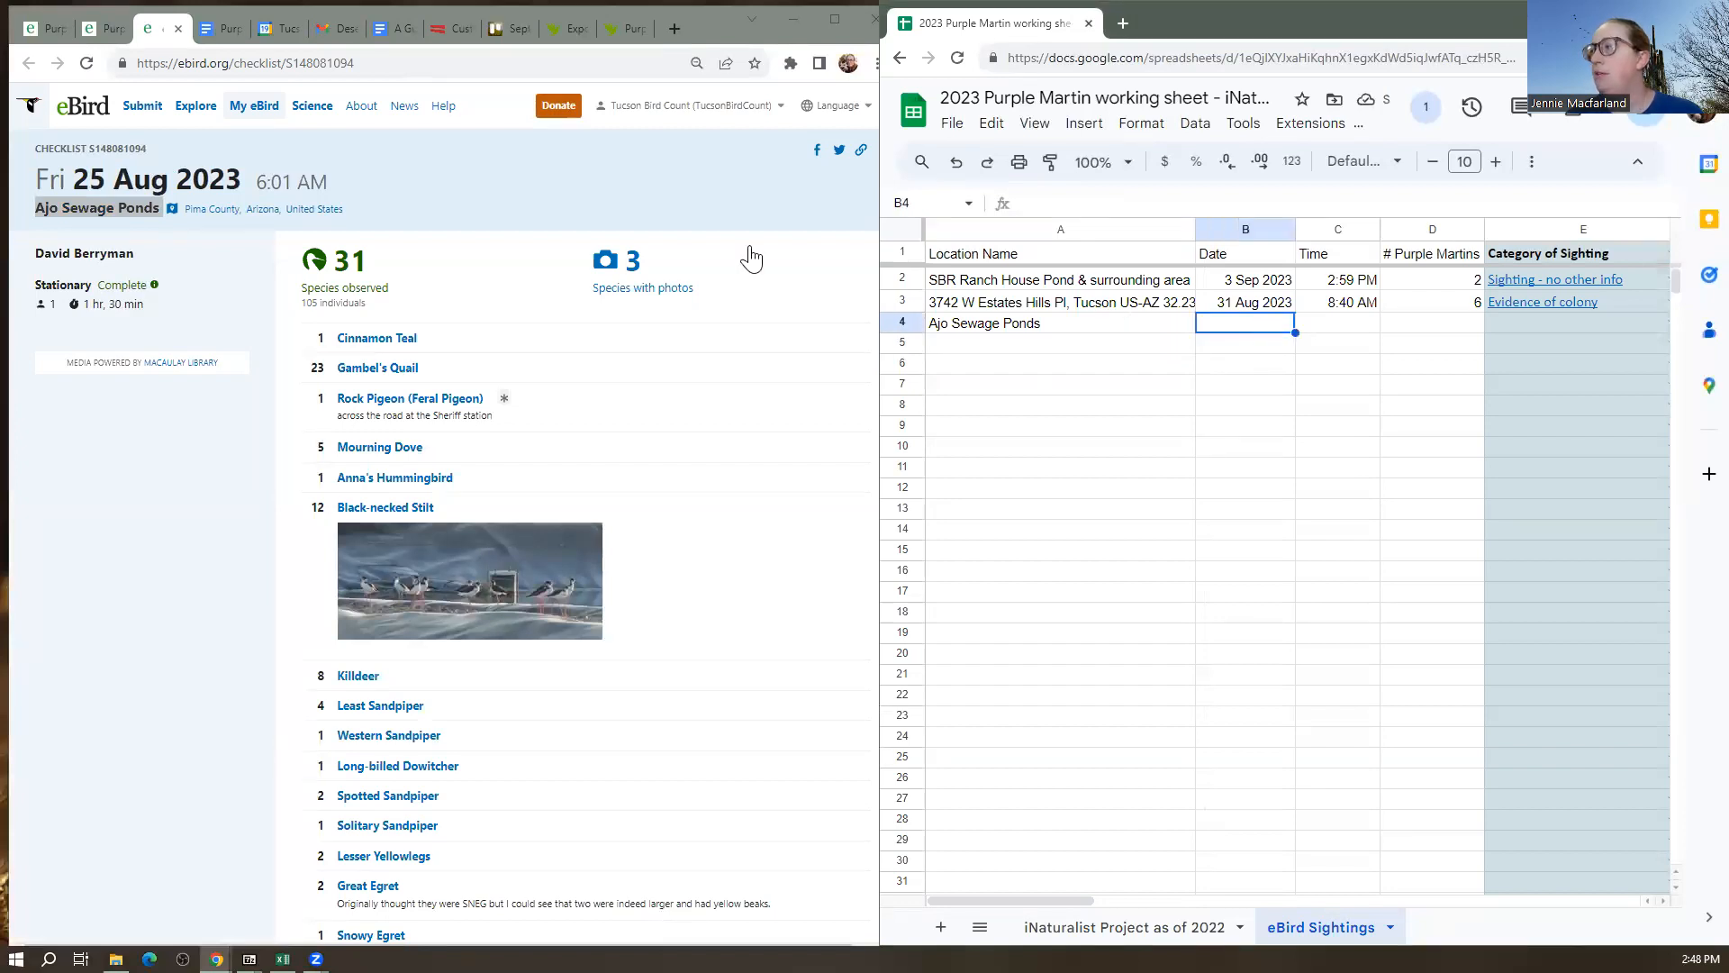
left_click_drag(76, 176, 241, 178)
key("ctrl+c")
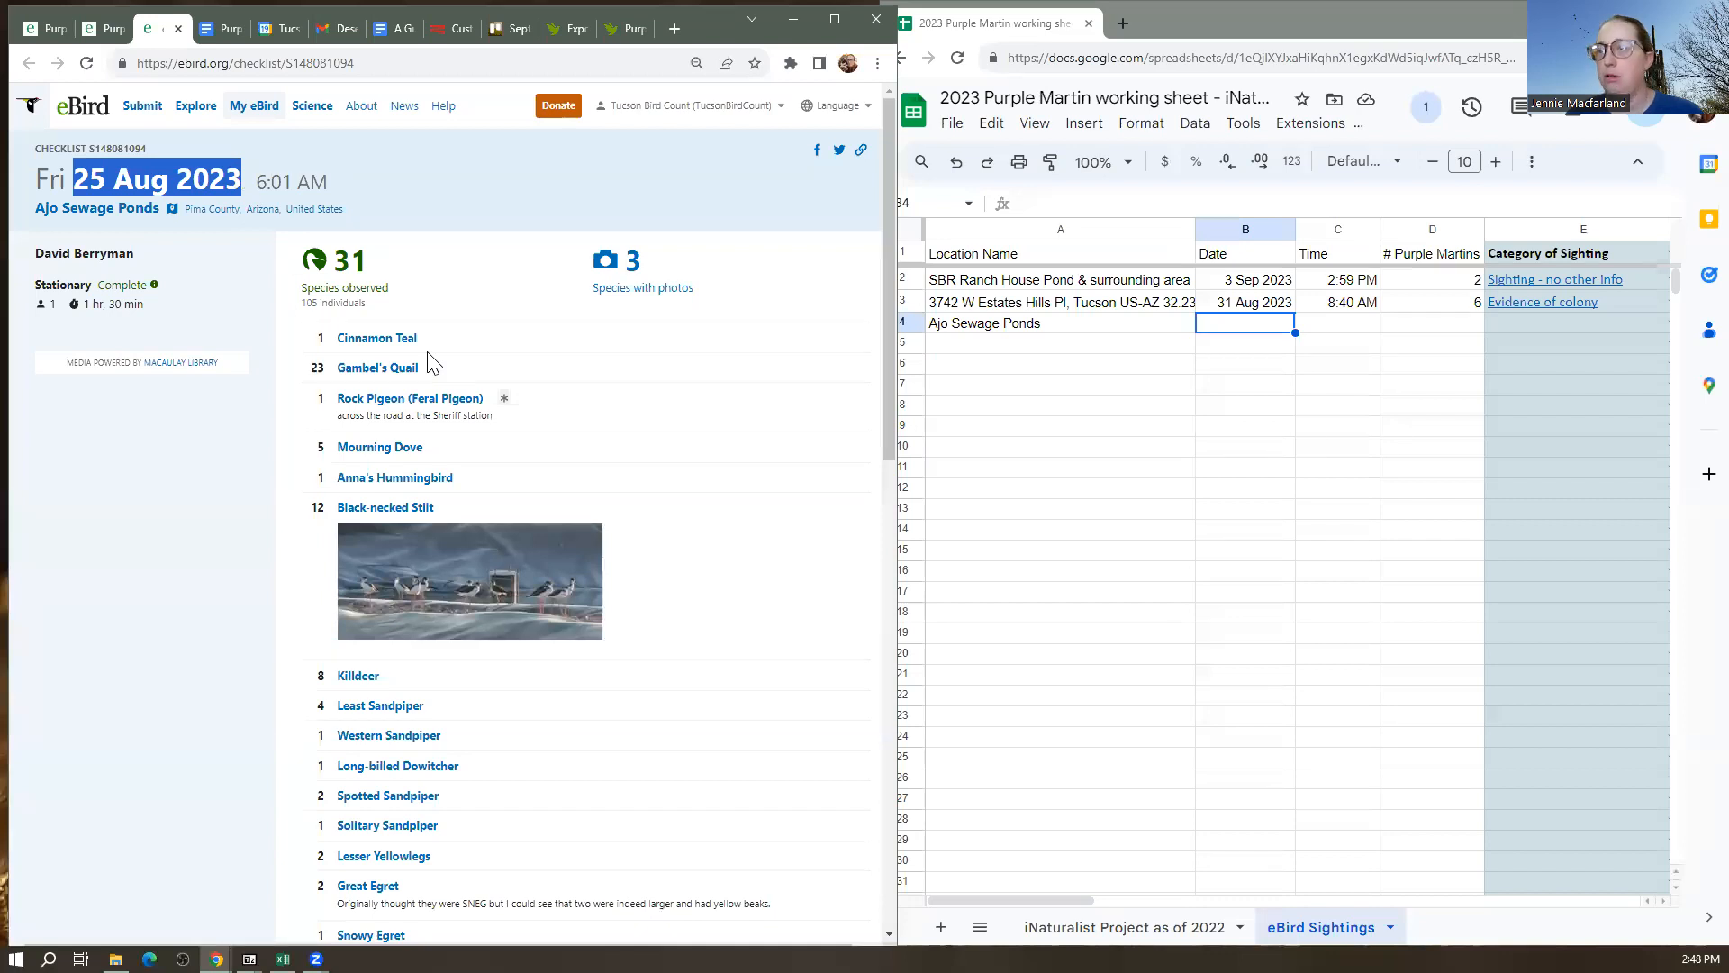
left_click(1395, 485)
left_click(1285, 328)
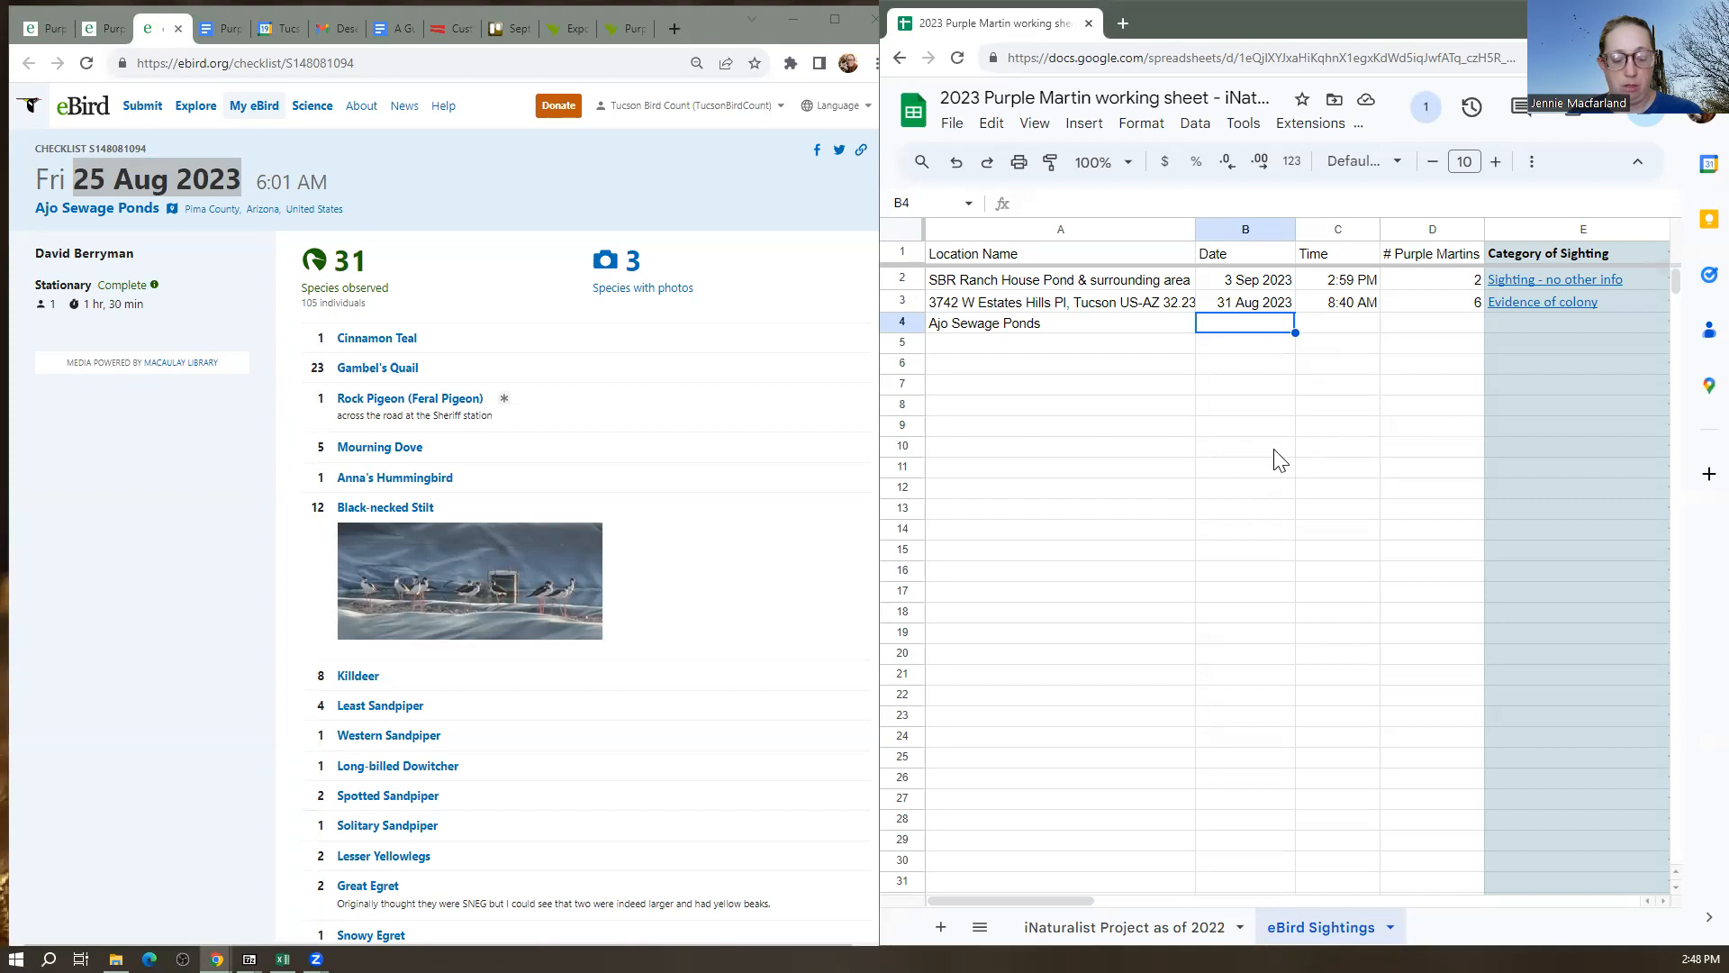
key("ctrl+v")
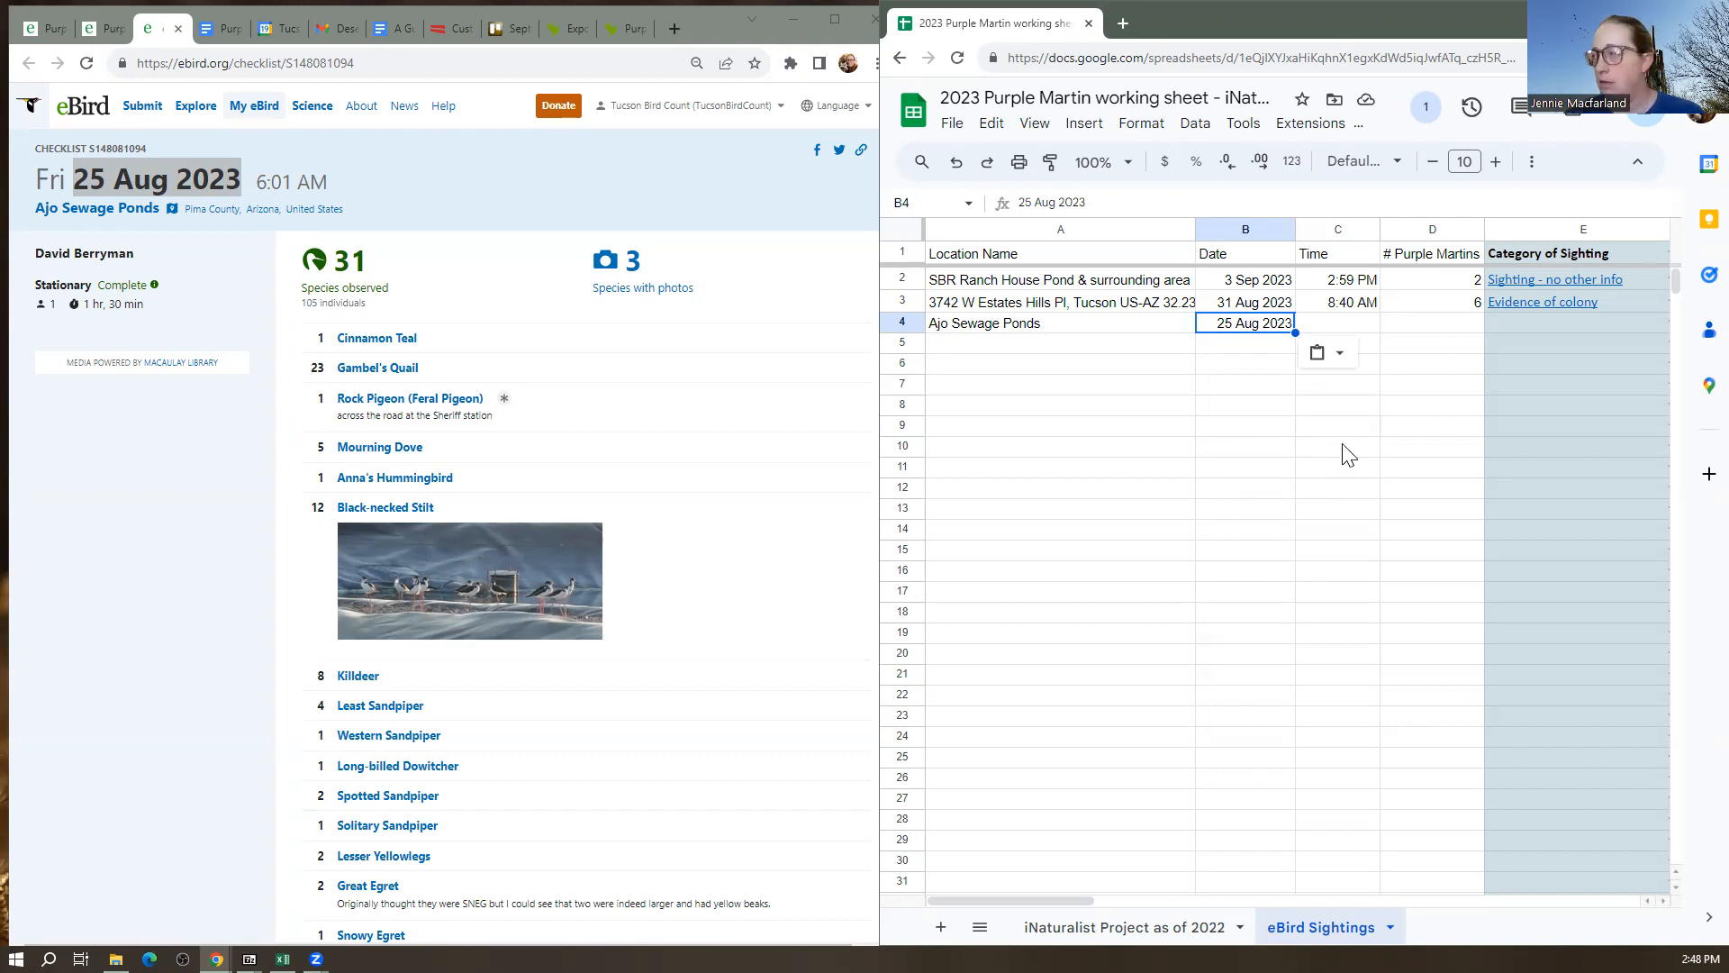
left_click(1288, 429)
Copy the checklist start time, 6:01 AM, into the Time column of the Ajo Sewage Ponds row
left_click(1339, 326)
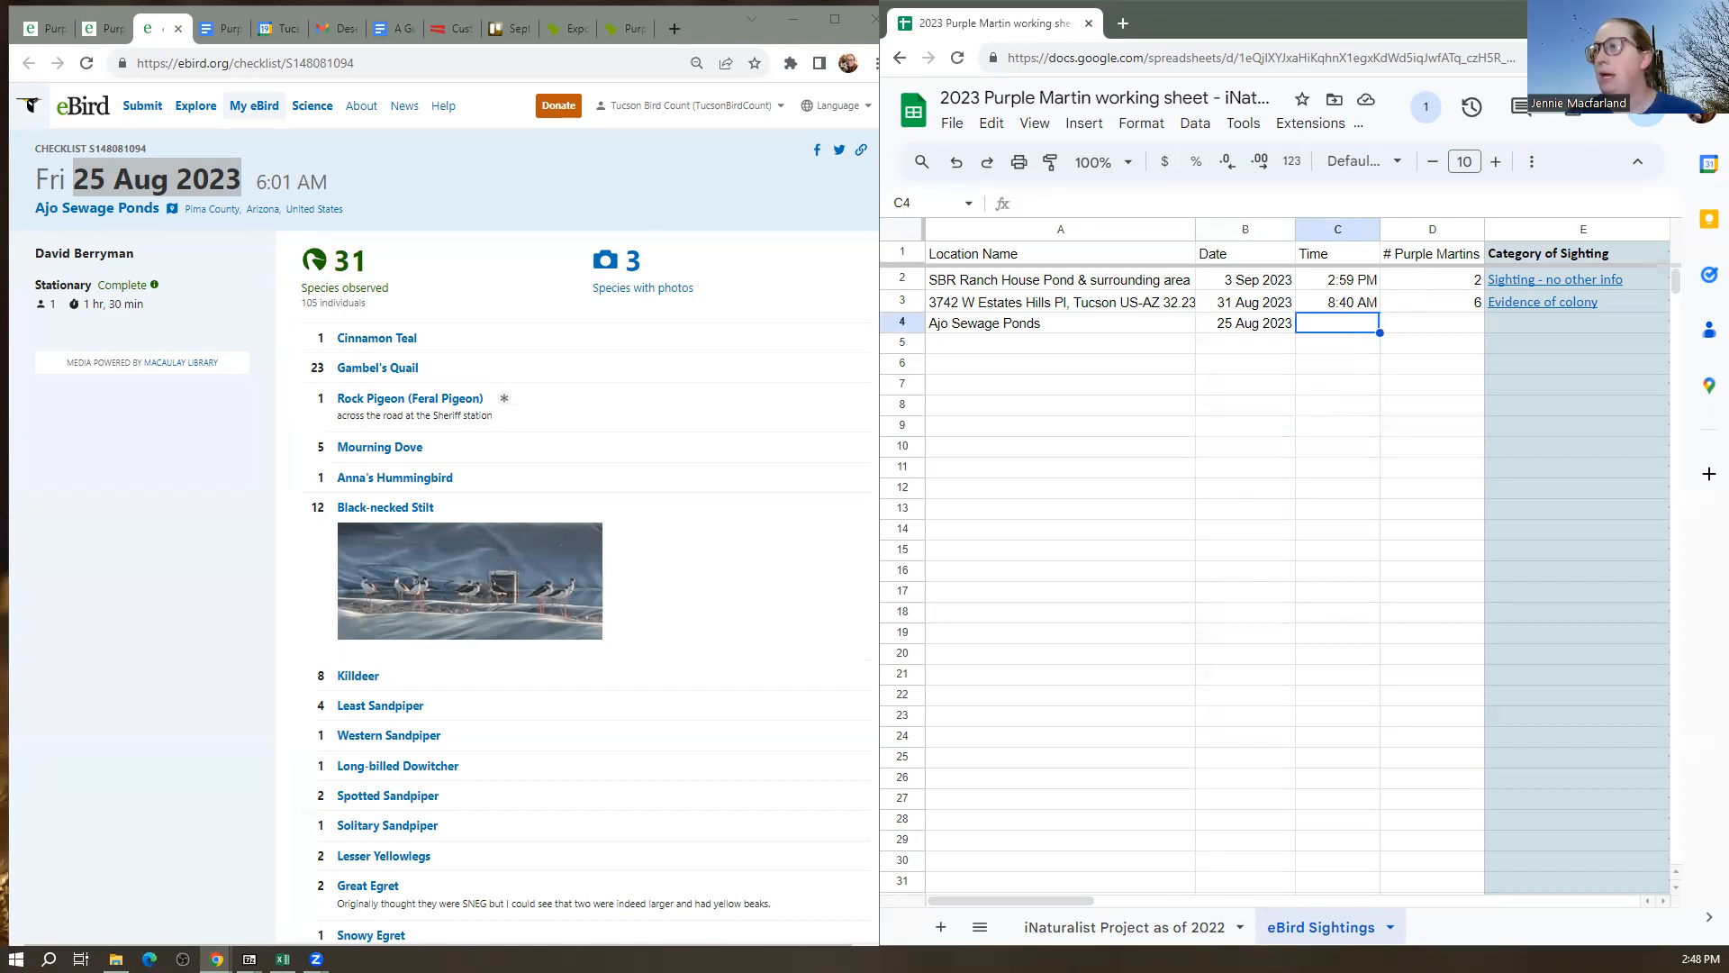
left_click(396, 186)
left_click_drag(257, 182, 324, 184)
key("ctrl+c")
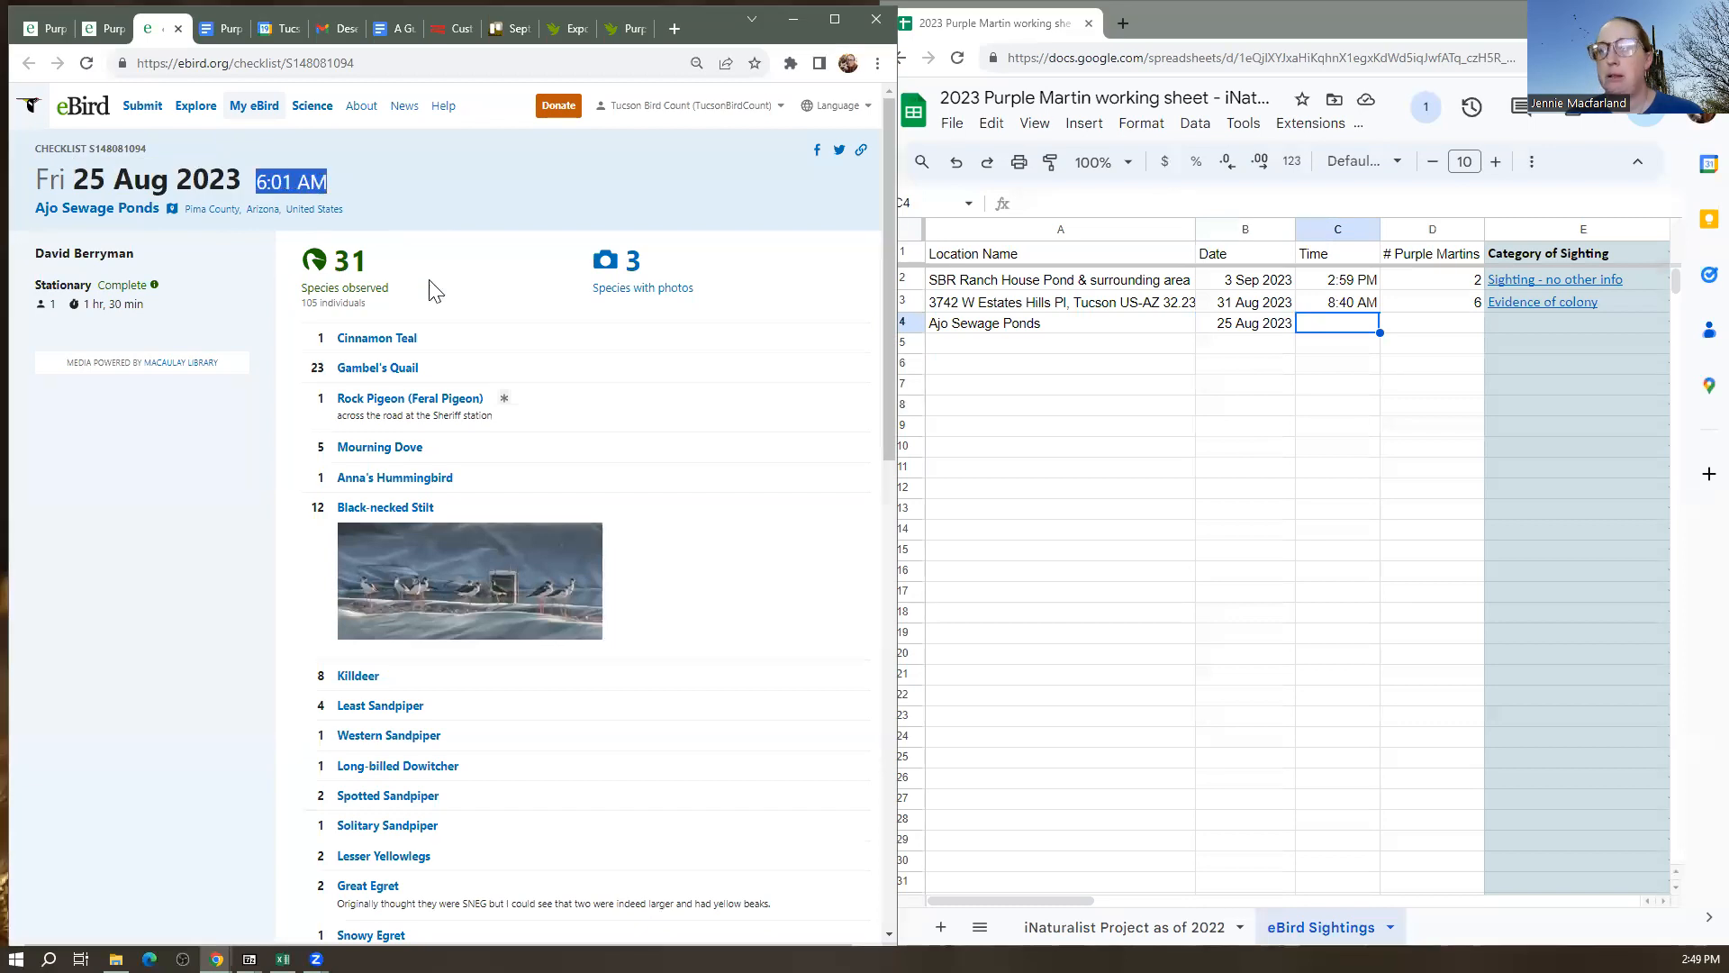
left_click(1391, 410)
left_click(1356, 326)
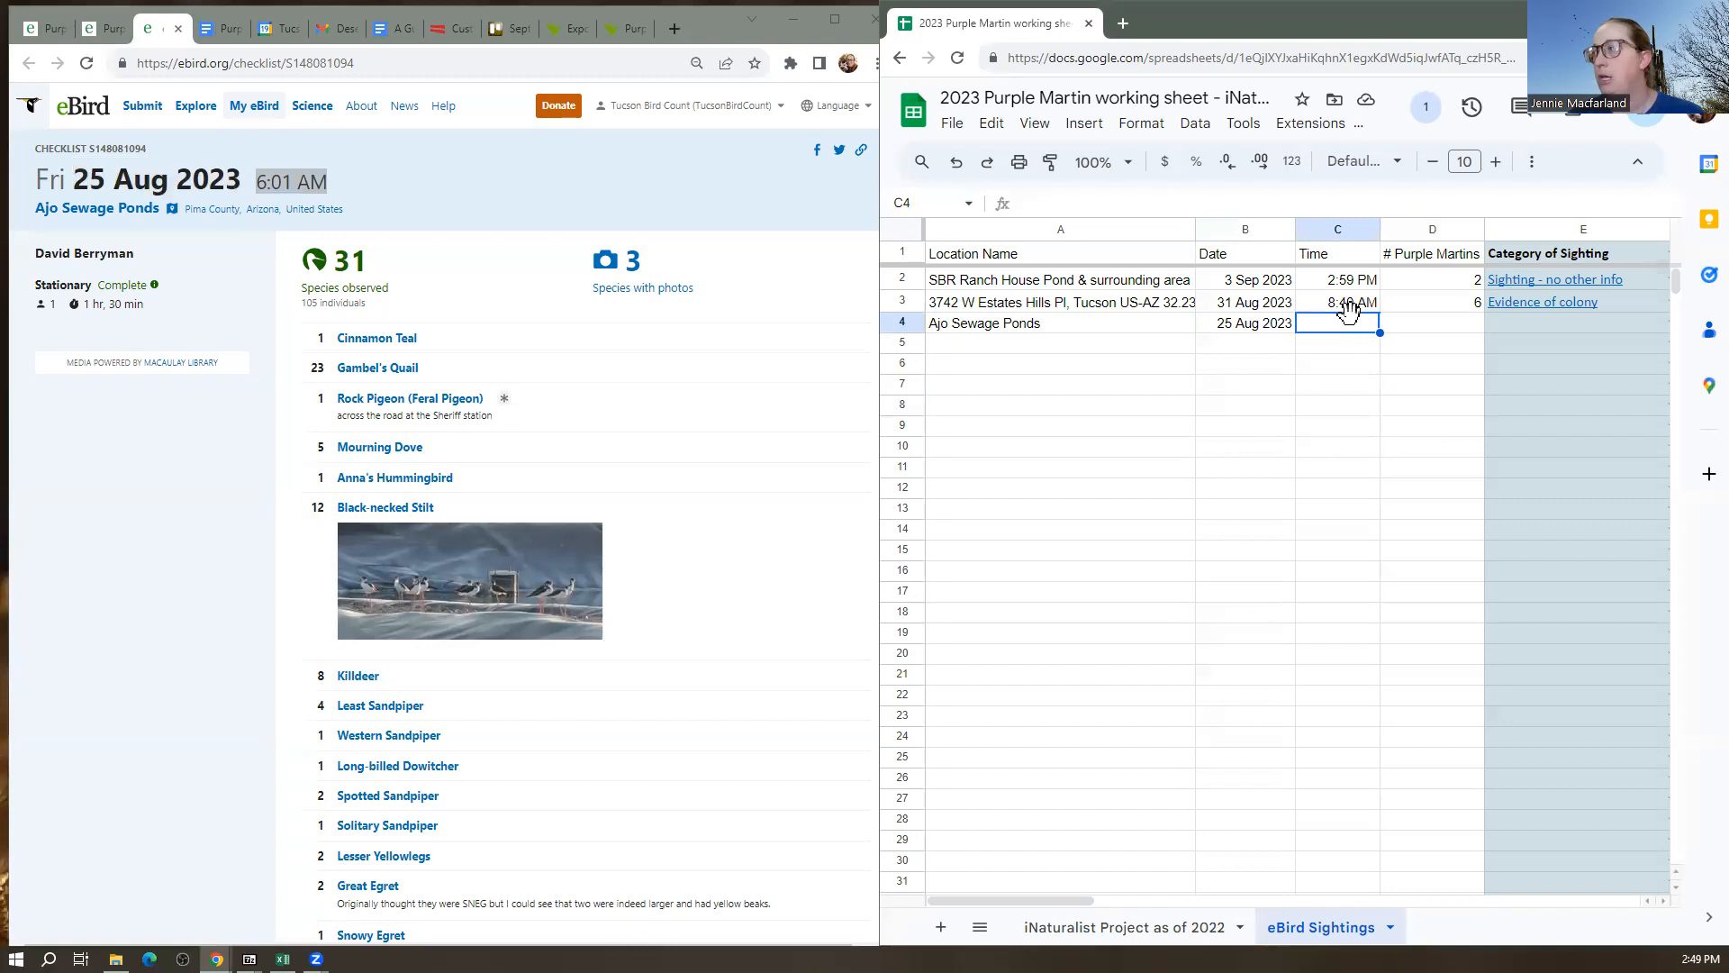
key("ctrl+v")
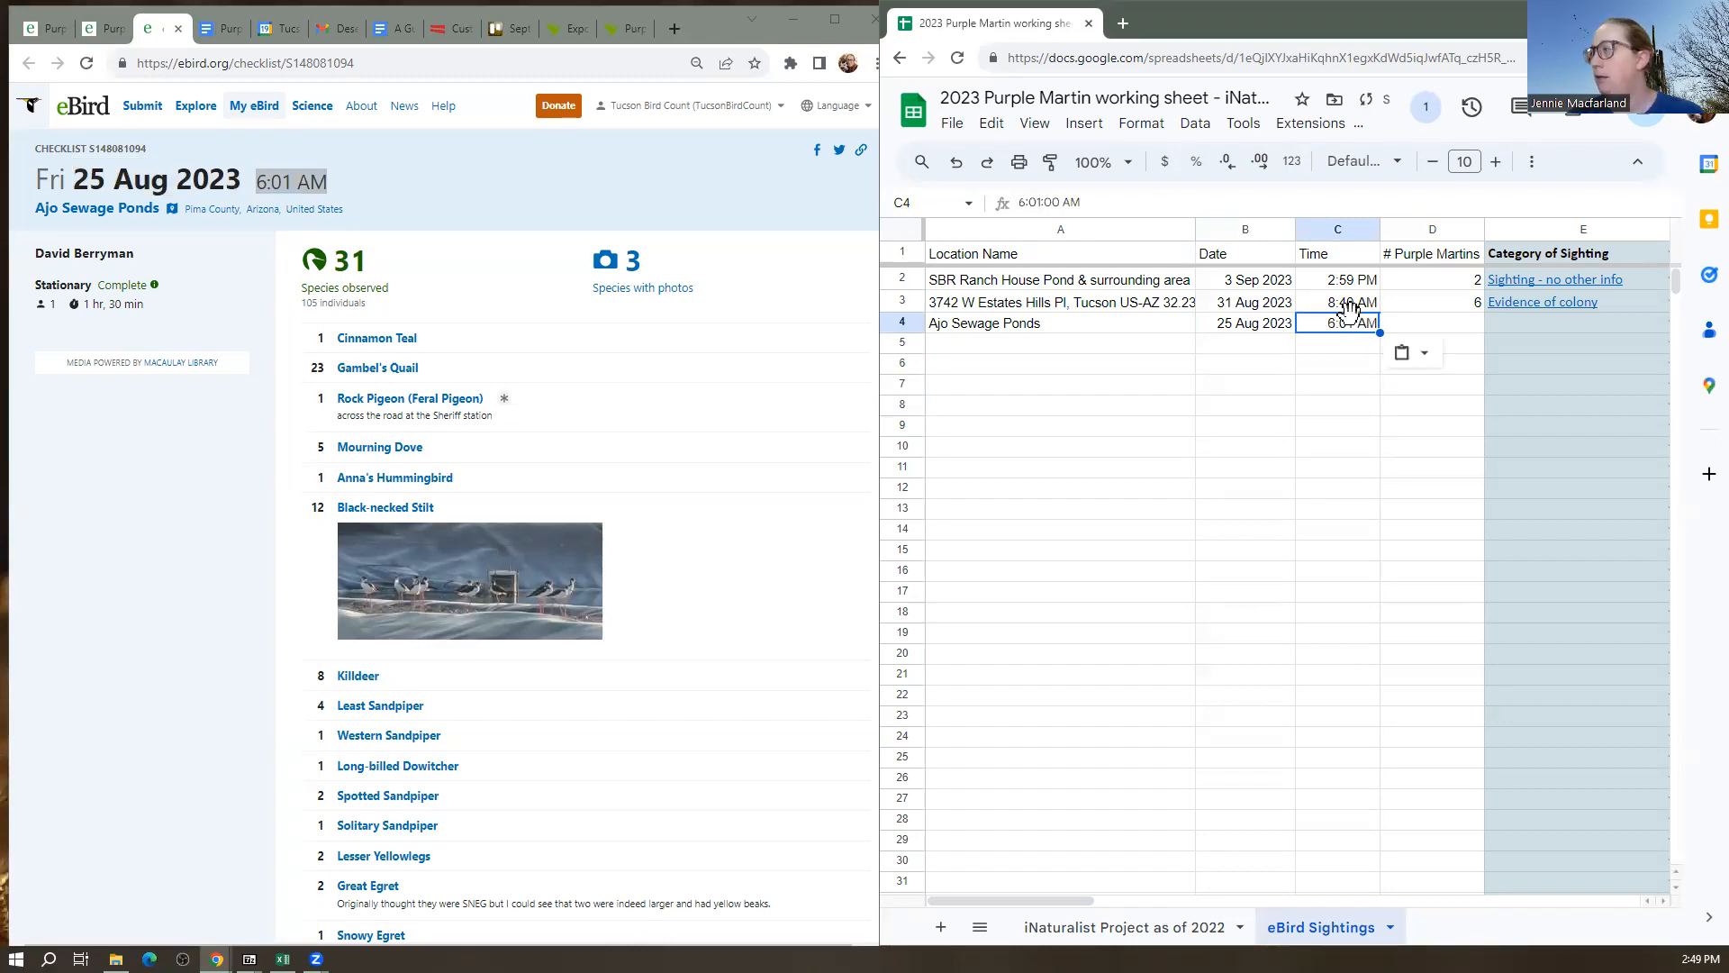
Look up the Purple Martin count in the checklist and enter 8 as the number of Purple Martins for Ajo Sewage Ponds
left_click(1452, 328)
left_click(556, 480)
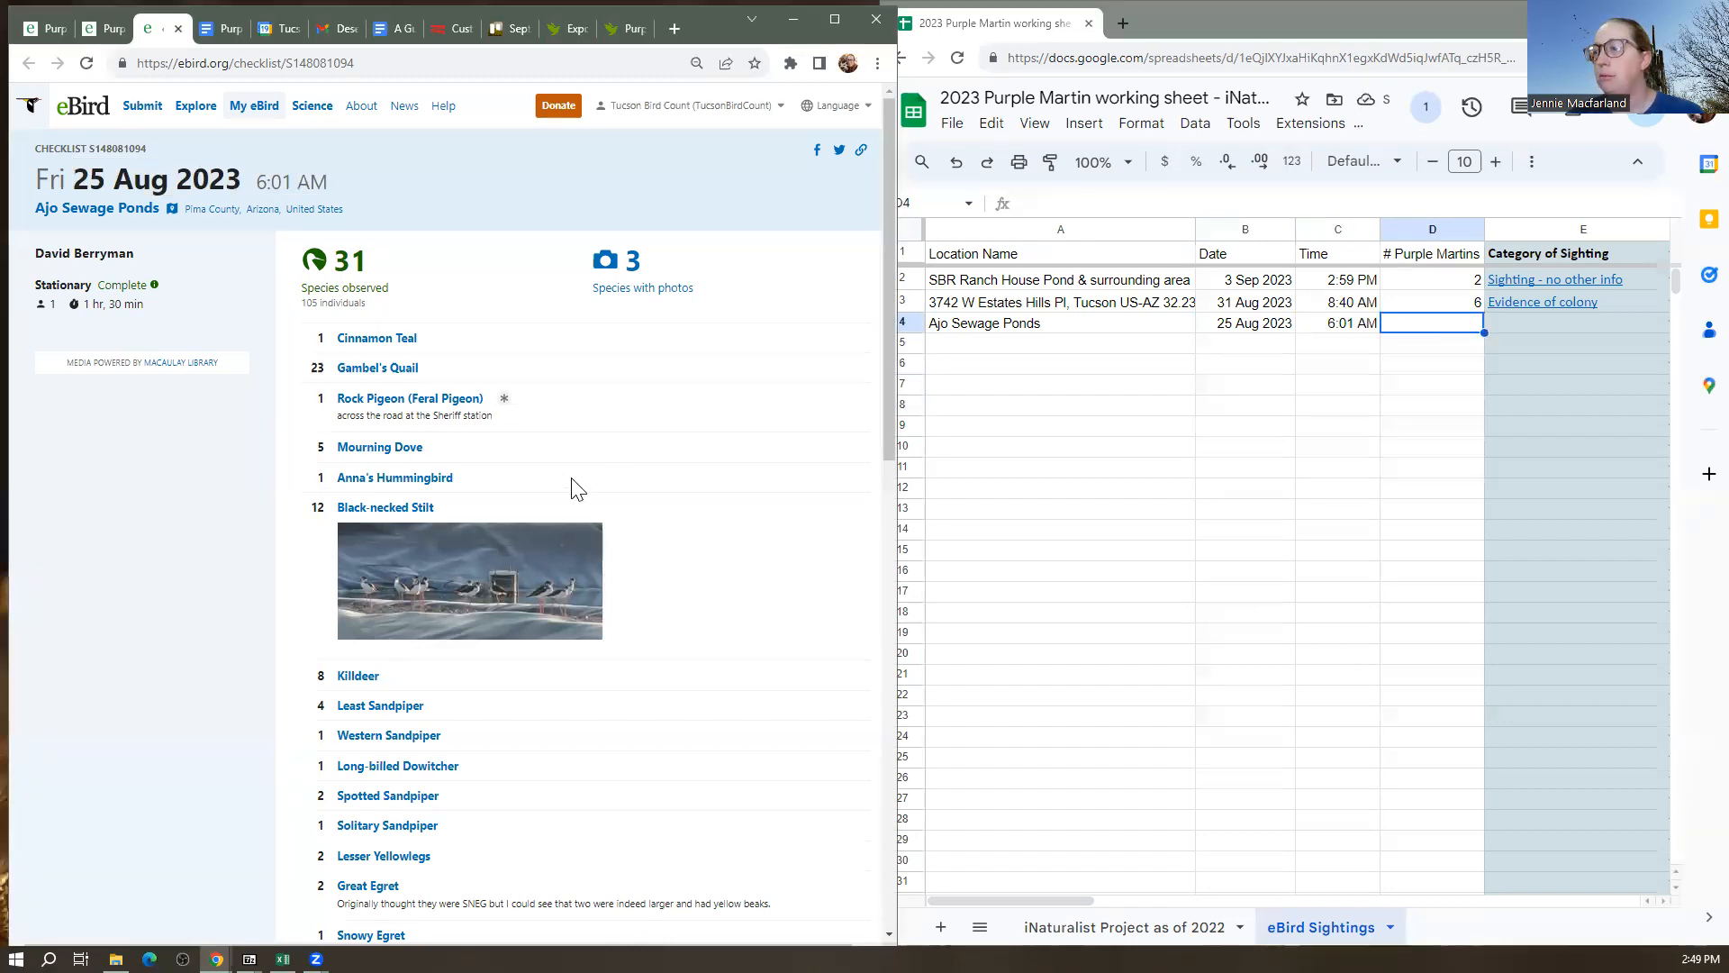
scroll(568, 484, "down", 15)
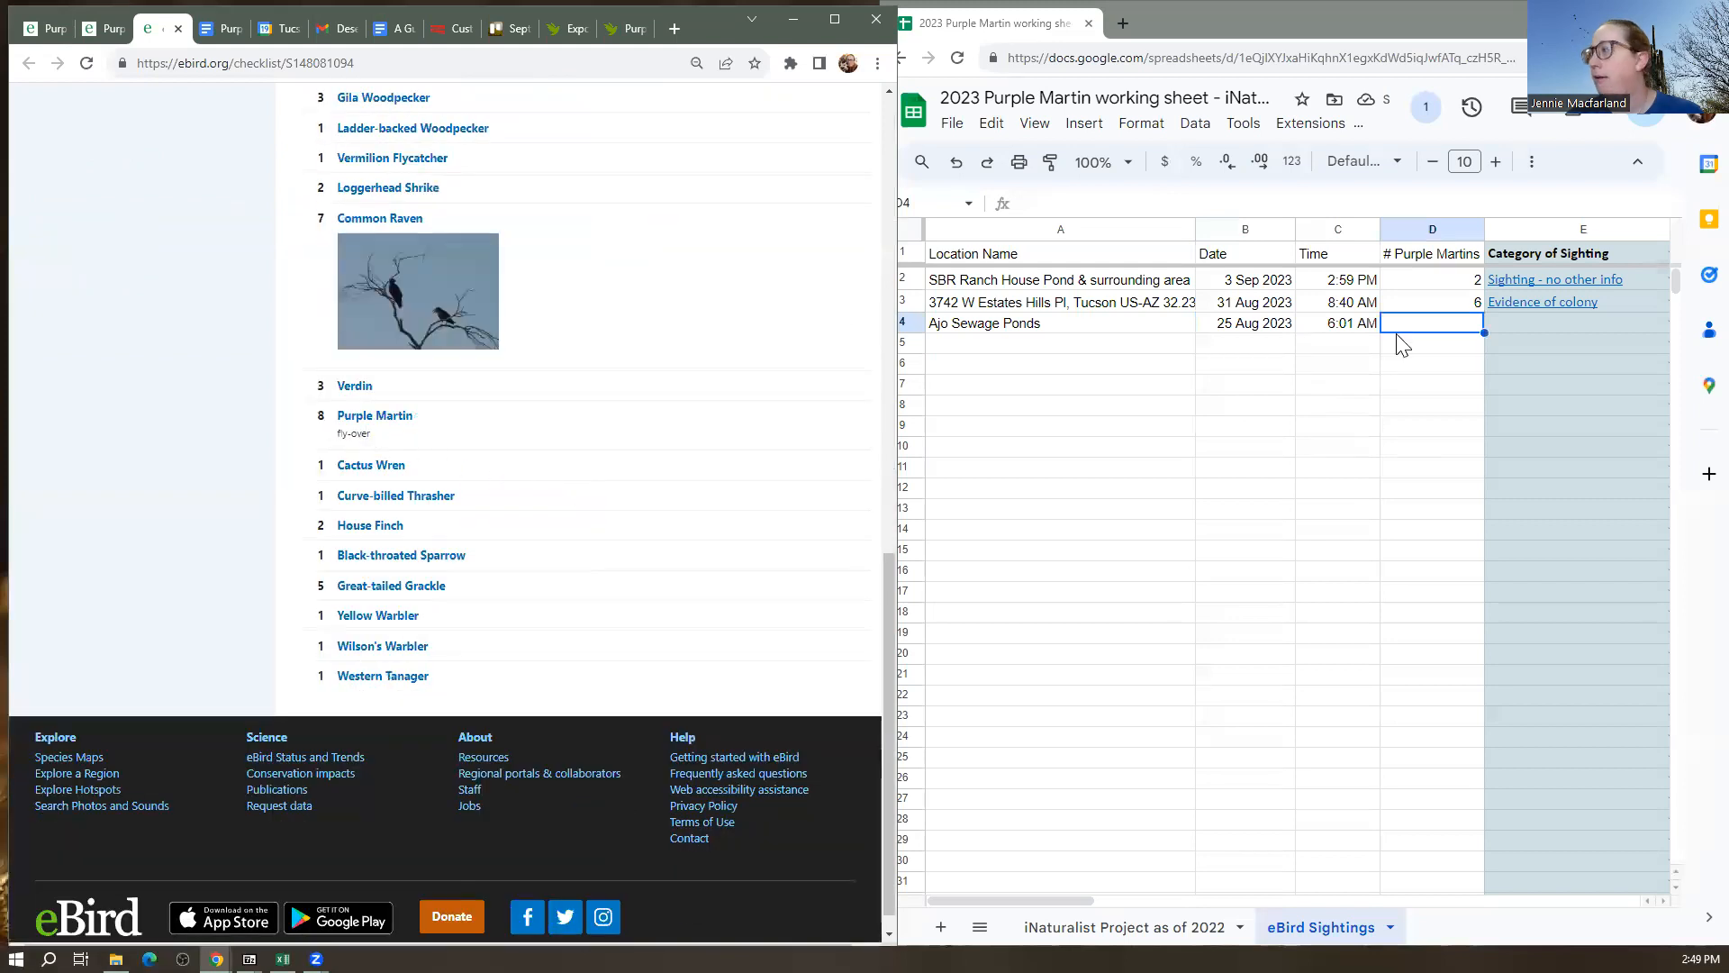
left_click(1419, 330)
type("8")
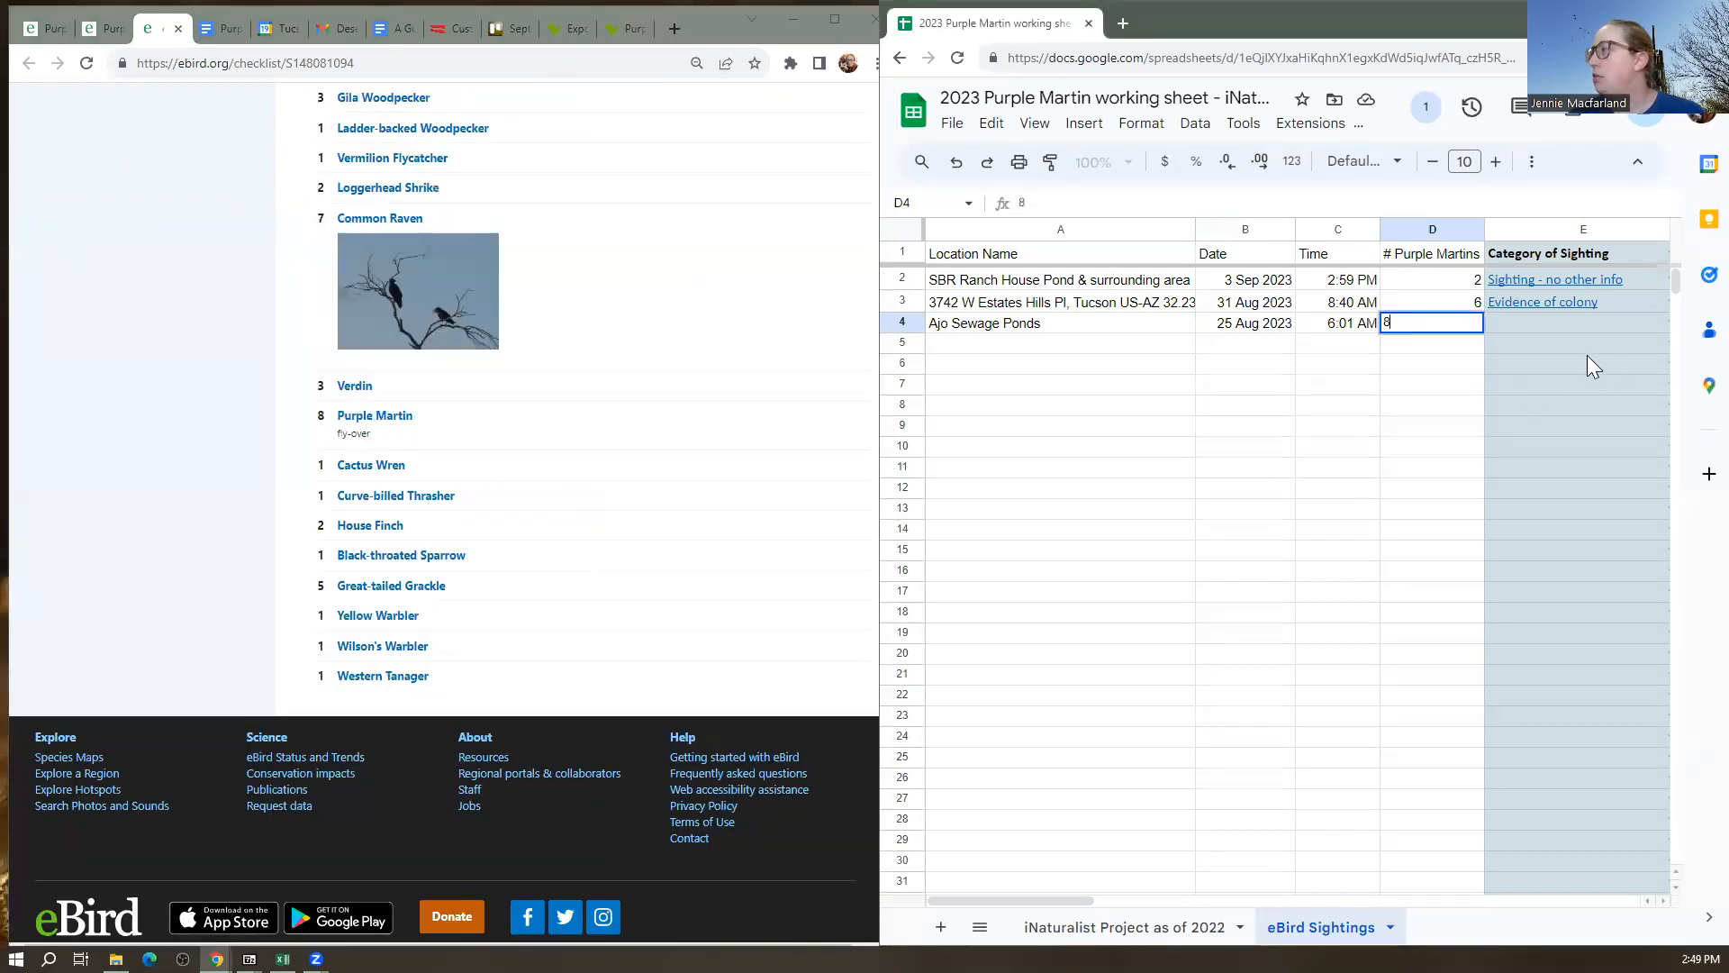
key("Tab")
Set the category of the 25 Aug 2023 sighting to "Sighting - no other info"
mouse_move(1108, 910)
left_mouse_down()
mouse_move(1145, 904)
mouse_move(1129, 905)
left_mouse_up()
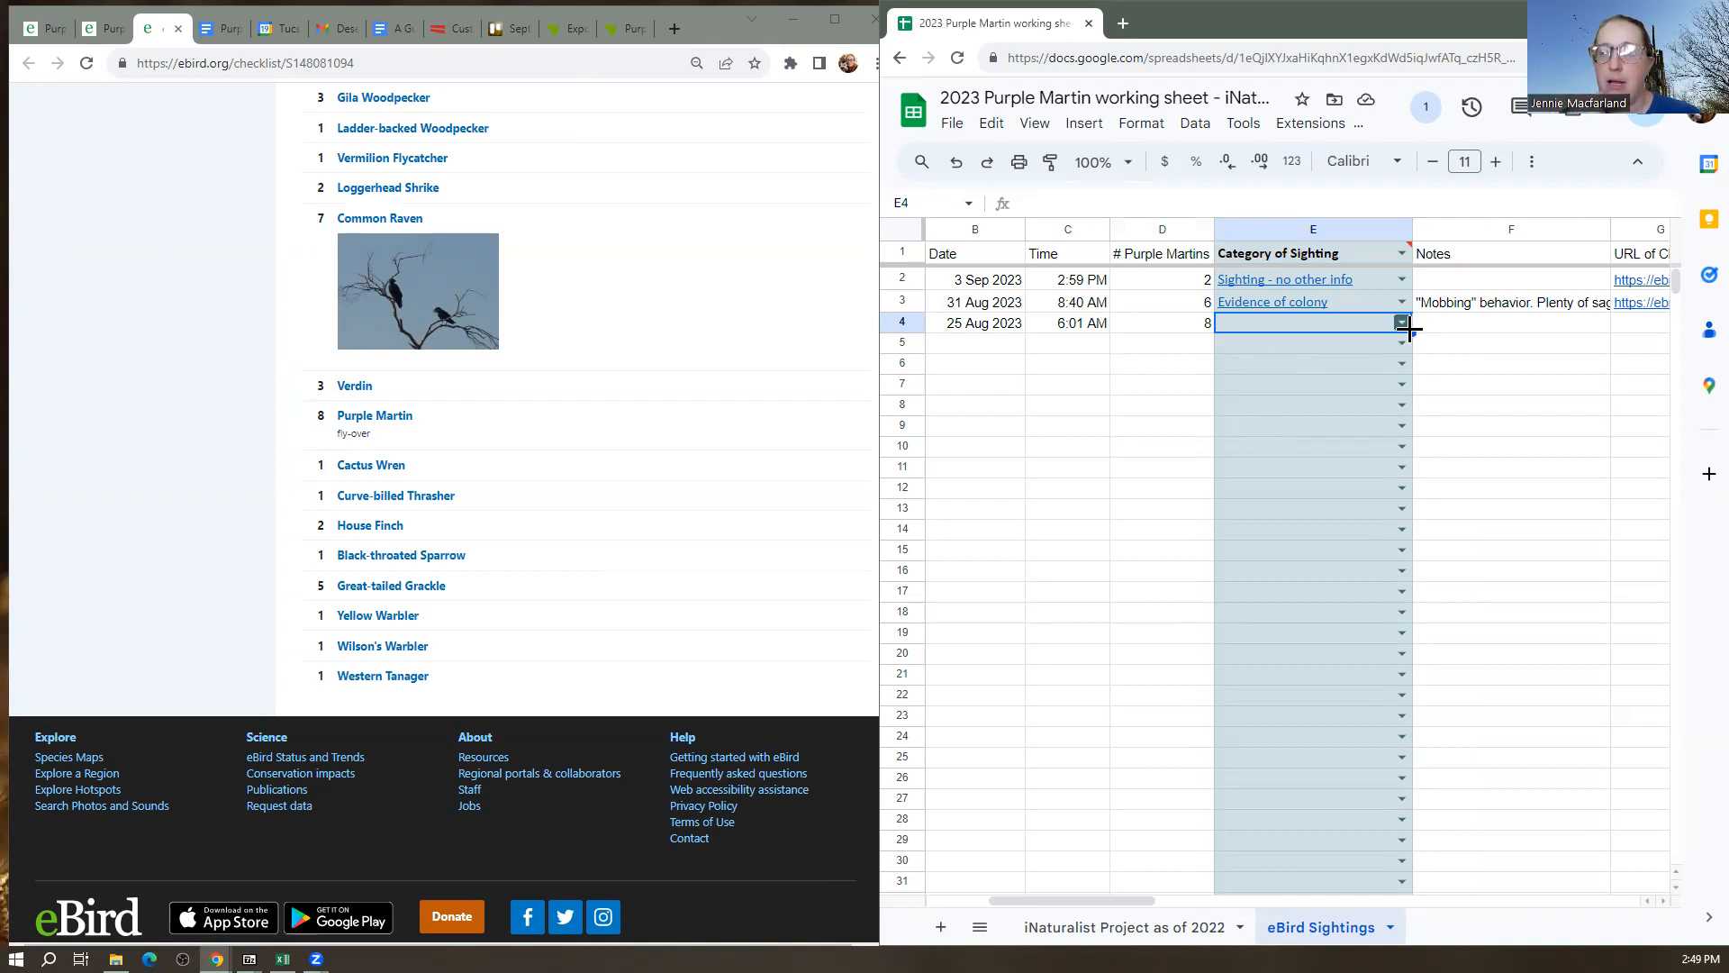
left_click(1403, 323)
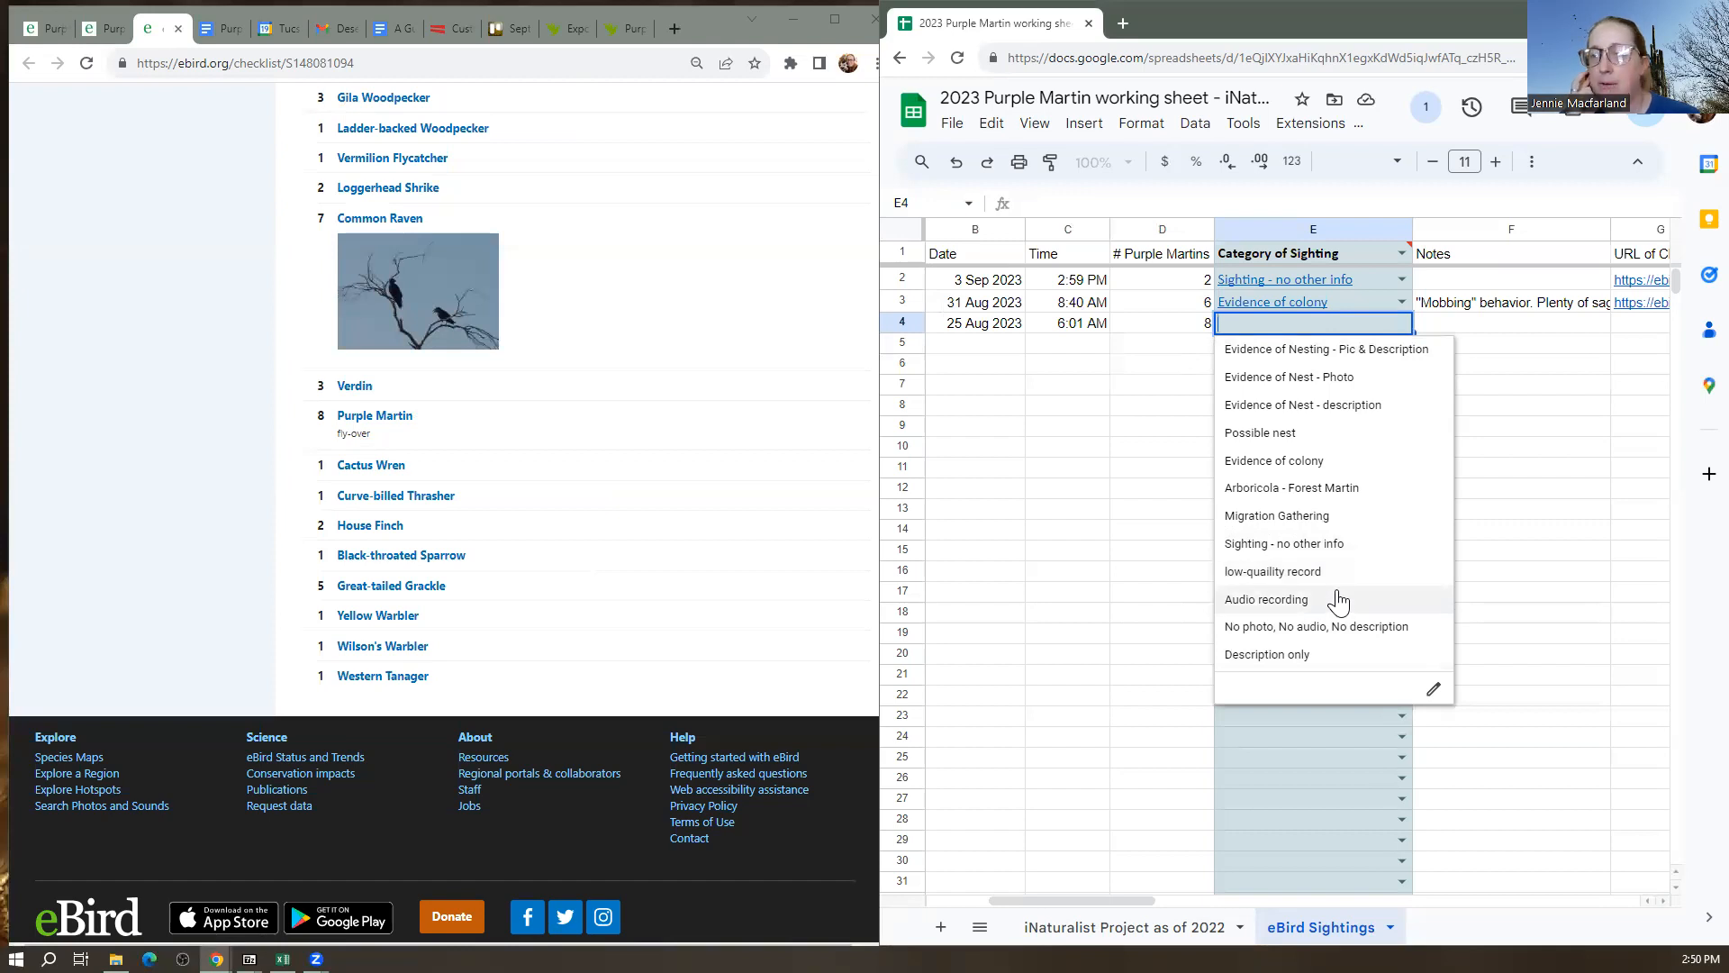
left_click(1331, 545)
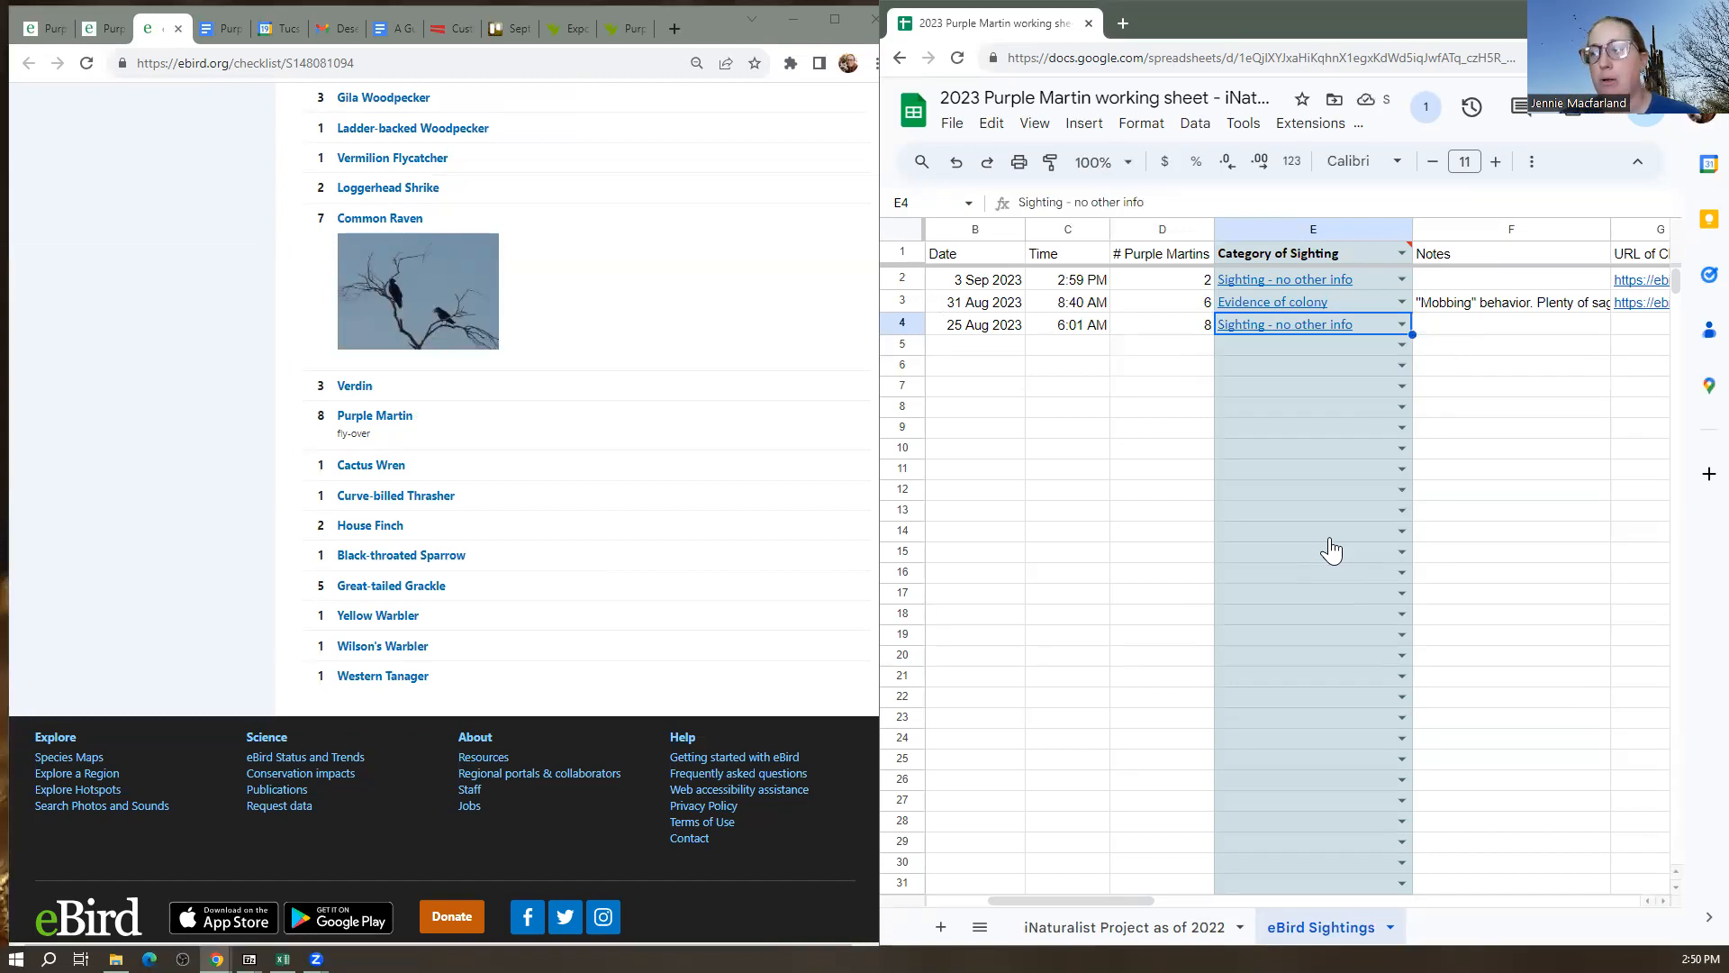
left_click(1509, 326)
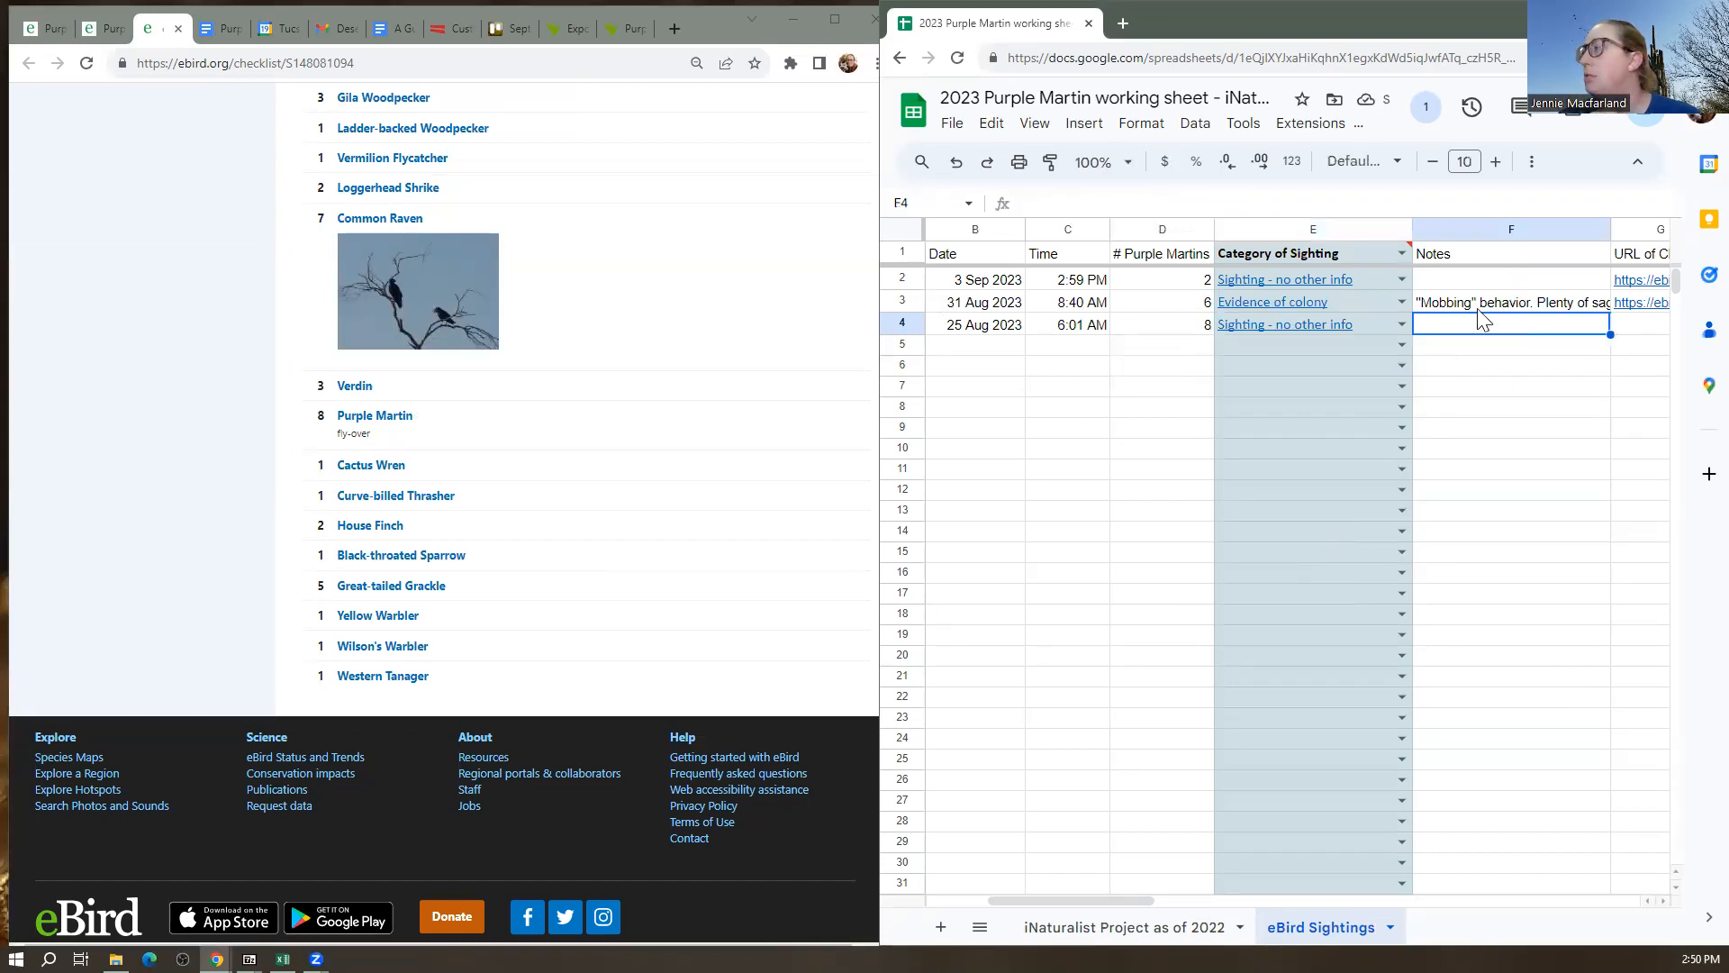
Copy the Purple Martin comment "fly-over" from the checklist into the Notes column of the Ajo Sewage Ponds row
left_click(389, 416)
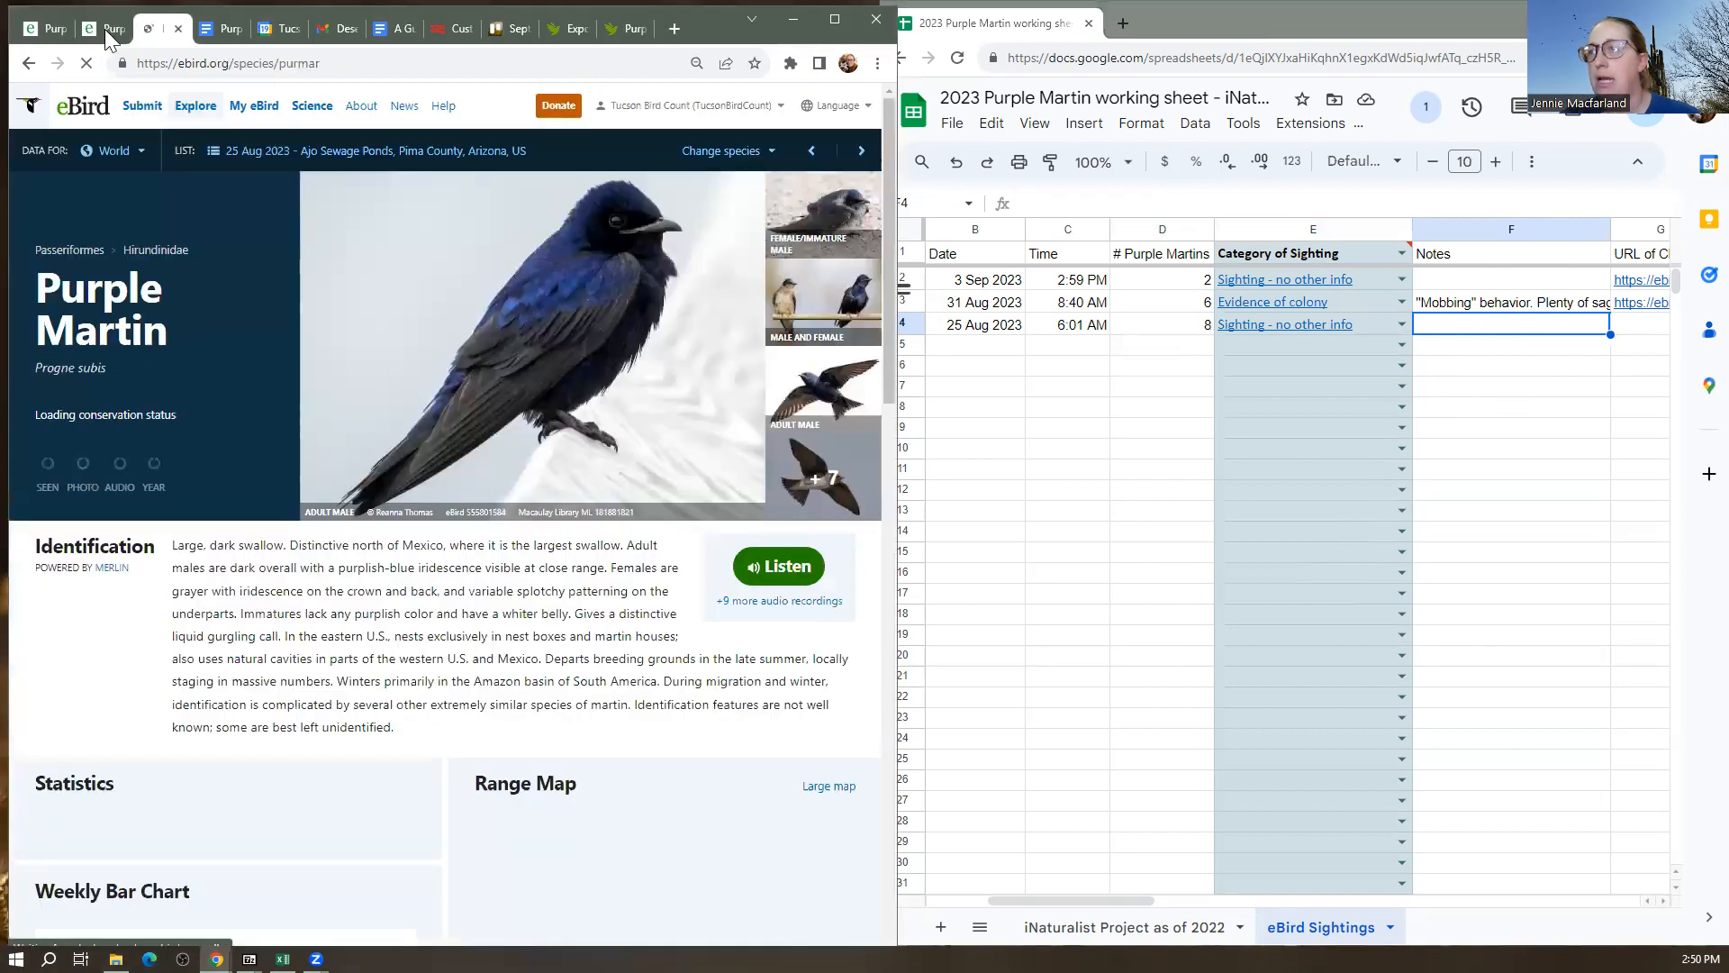
left_click(27, 65)
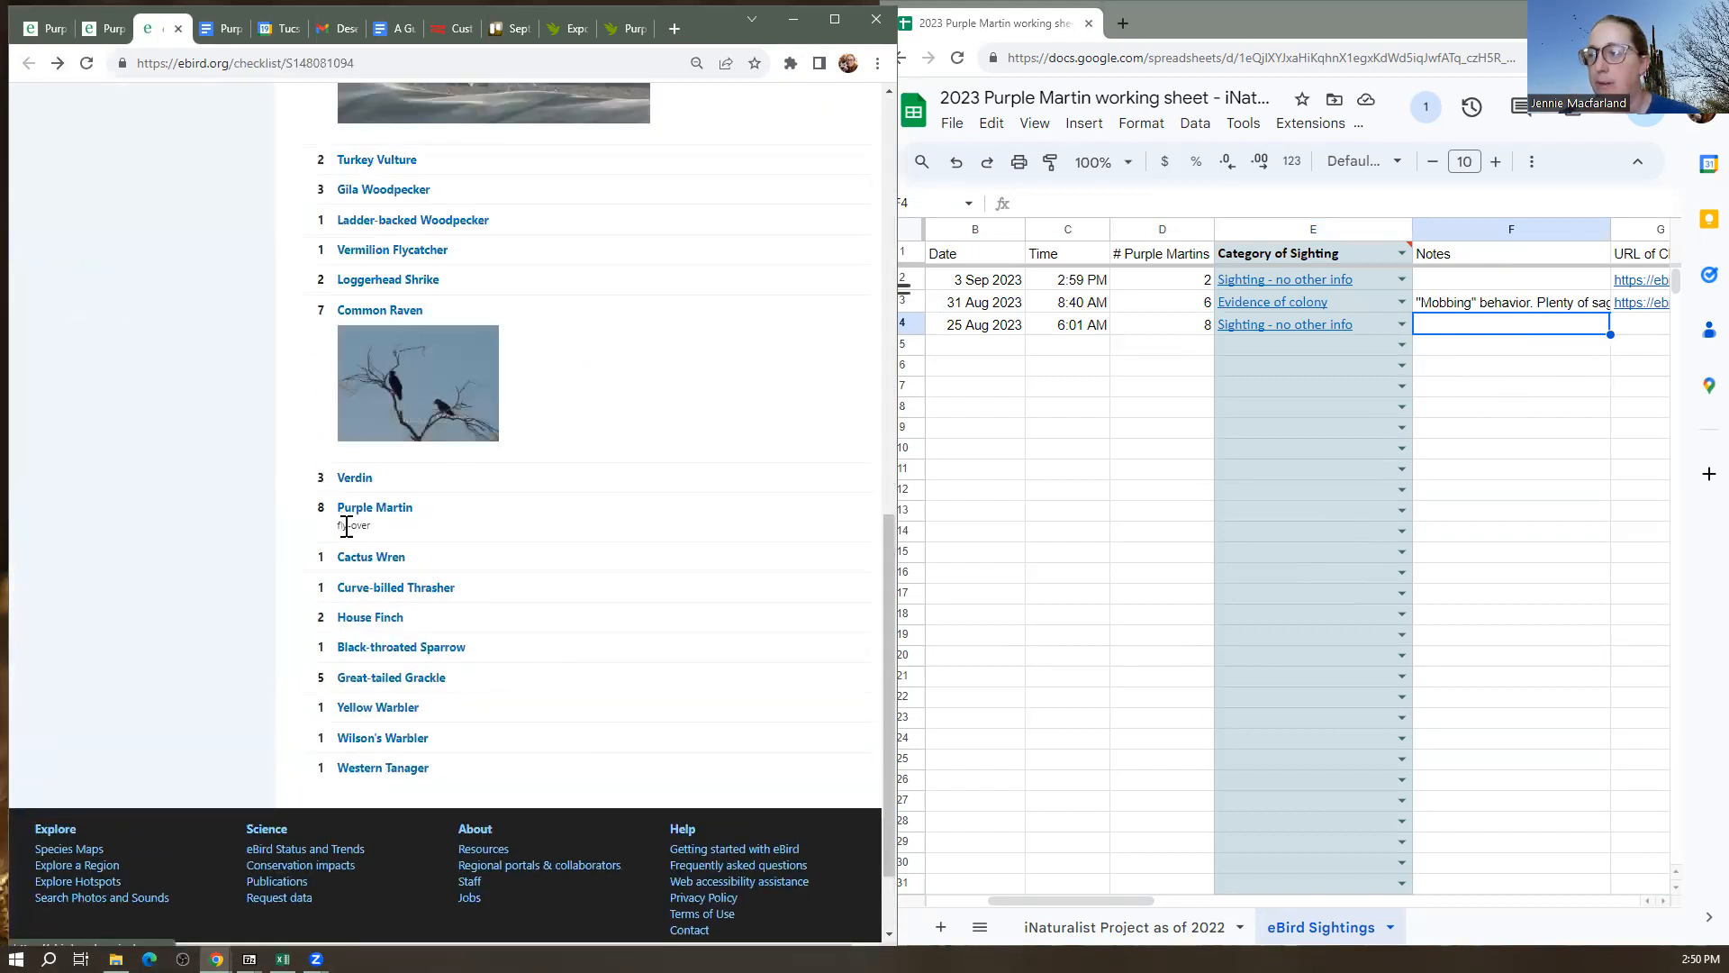
left_click_drag(336, 526, 374, 533)
key("ctrl+c")
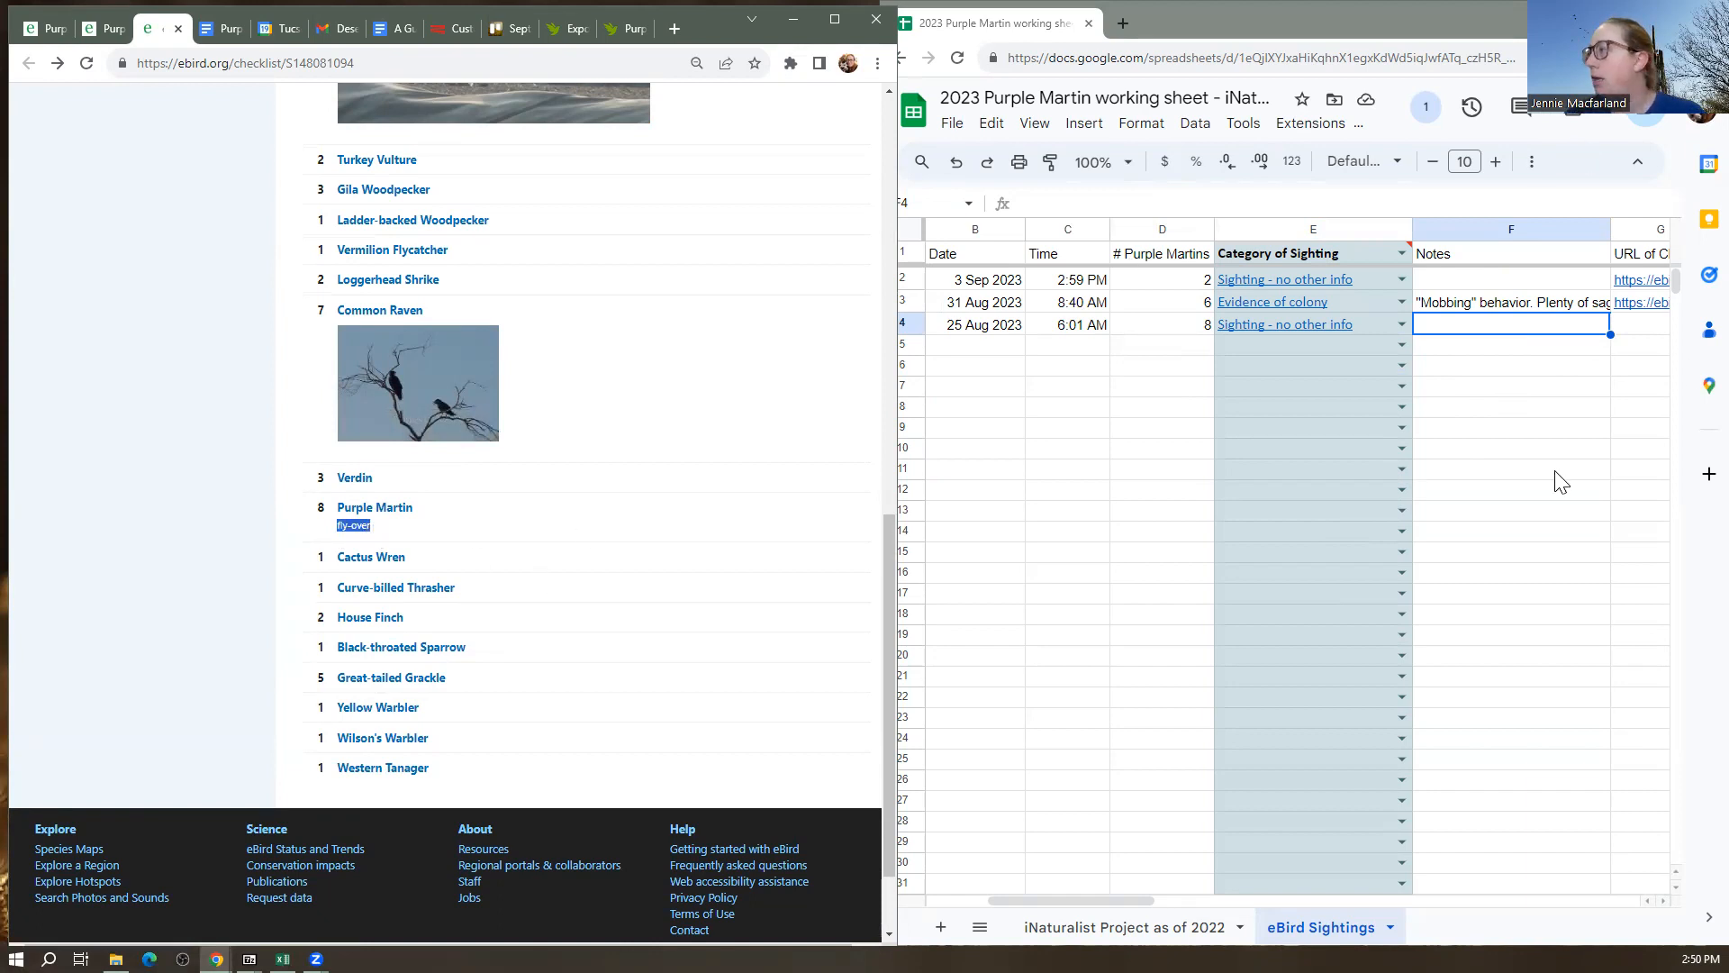
left_click(1540, 448)
left_click(1498, 332)
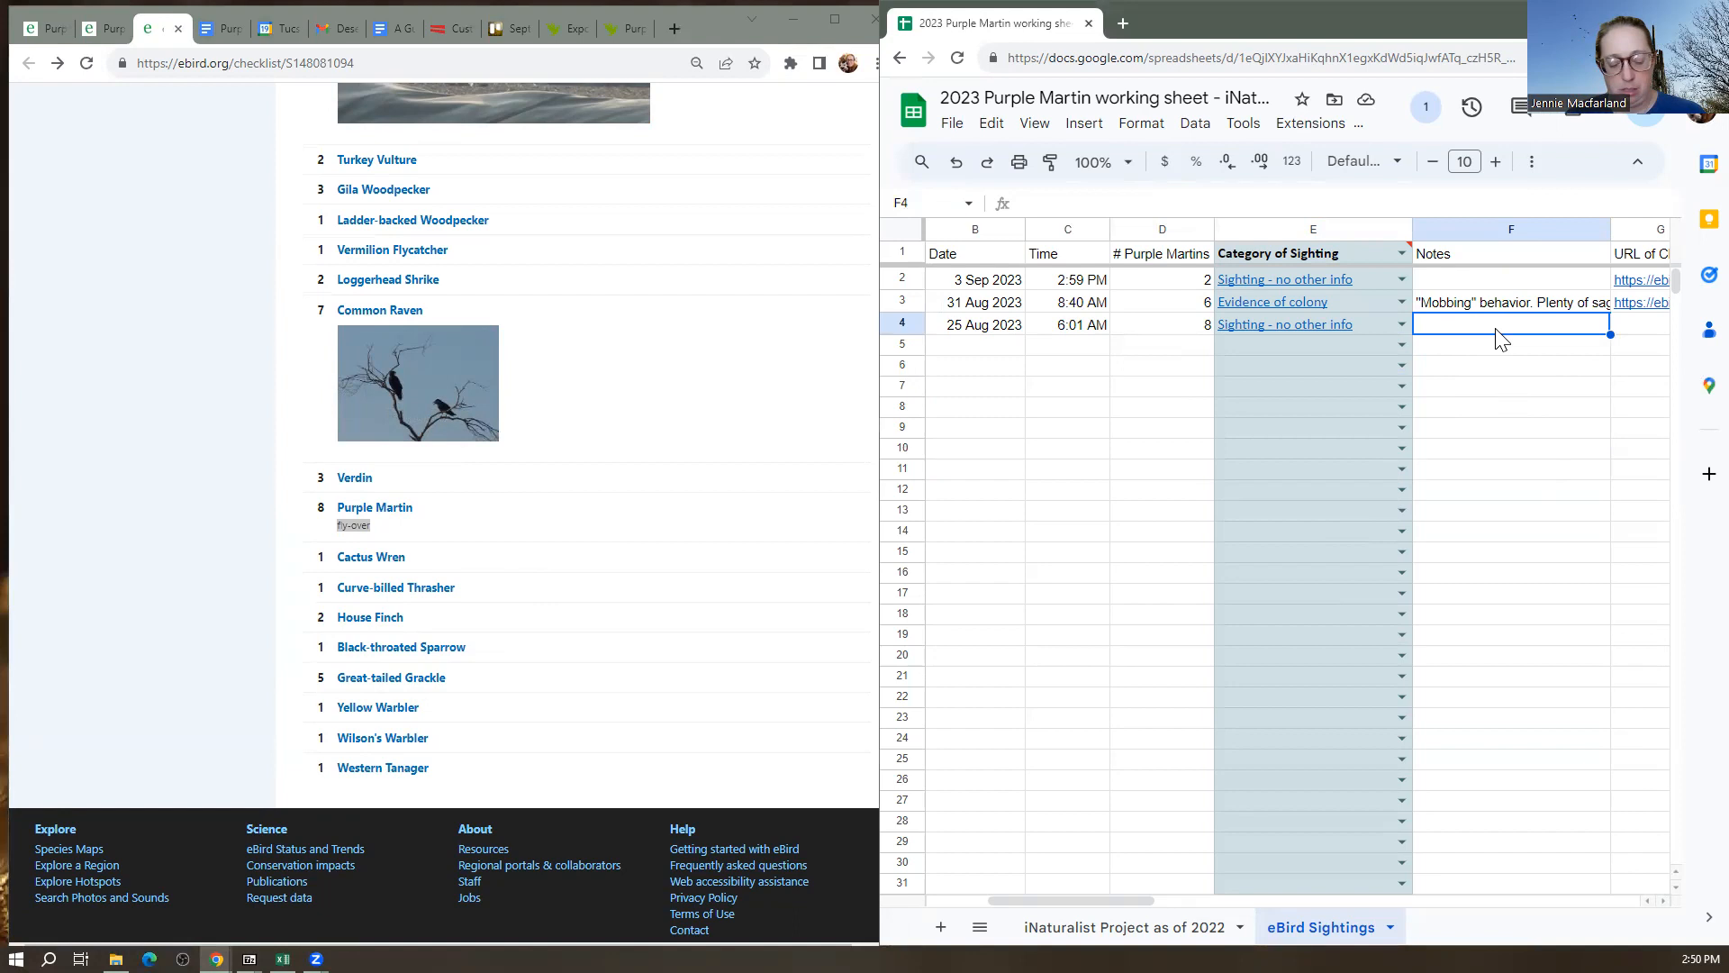
key("ctrl+v")
left_click(1517, 353)
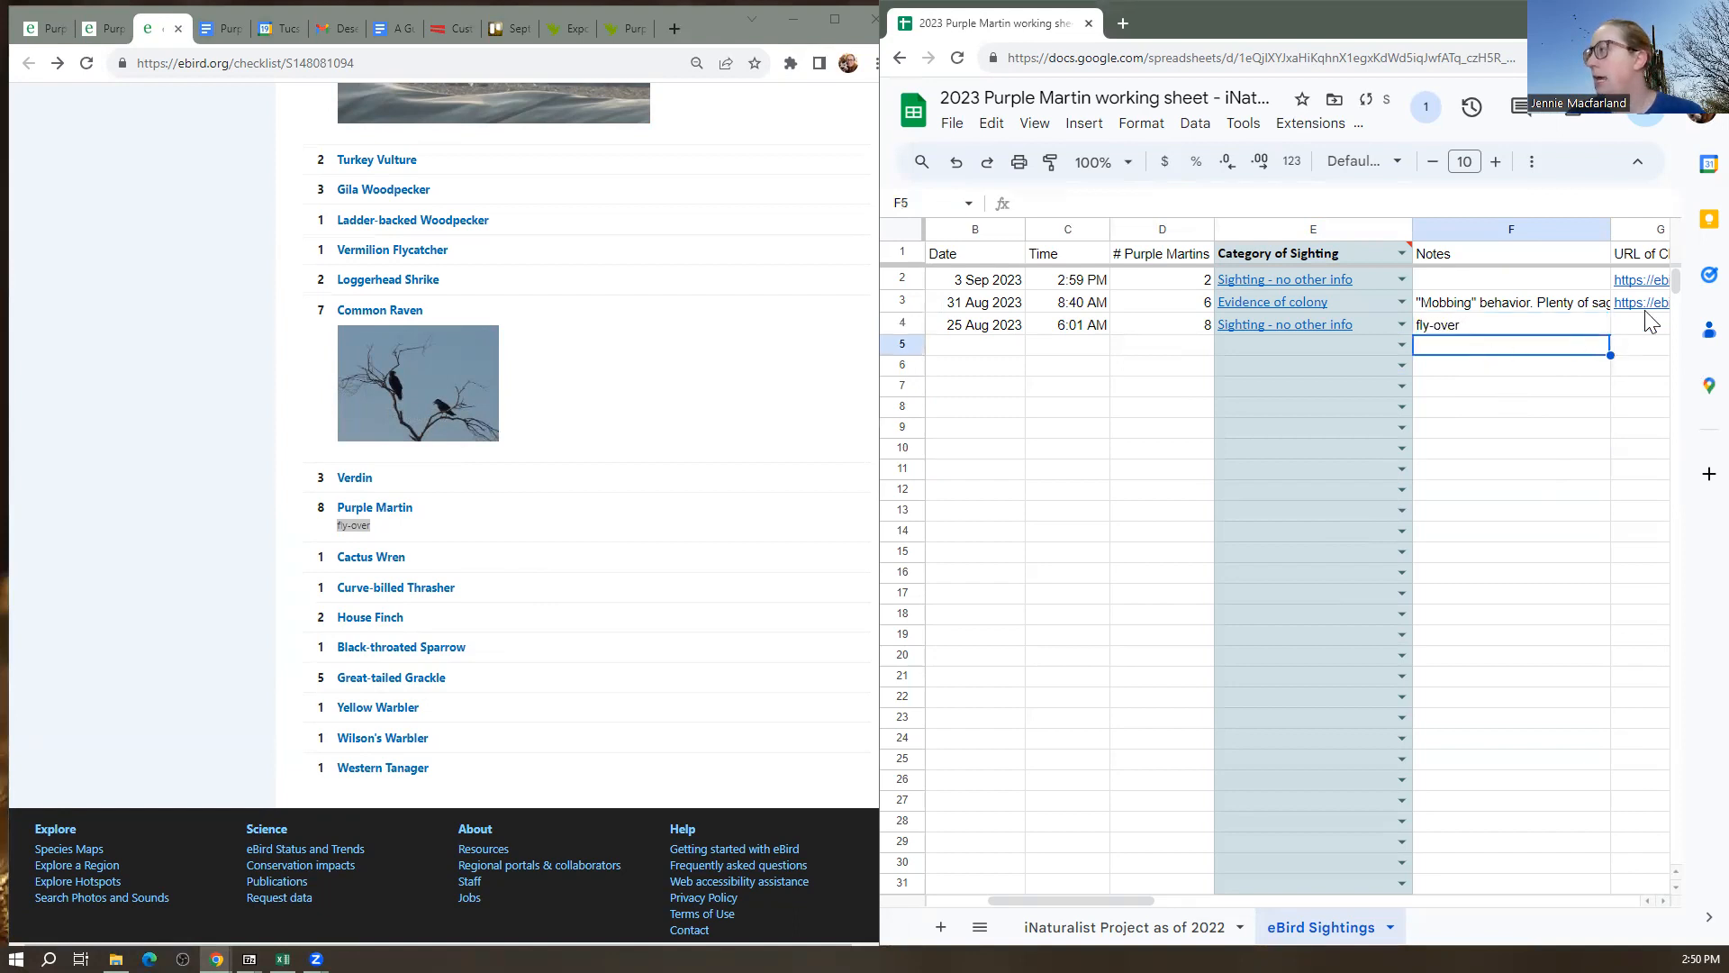
left_click(1655, 328)
scroll(1539, 445, "right", 3)
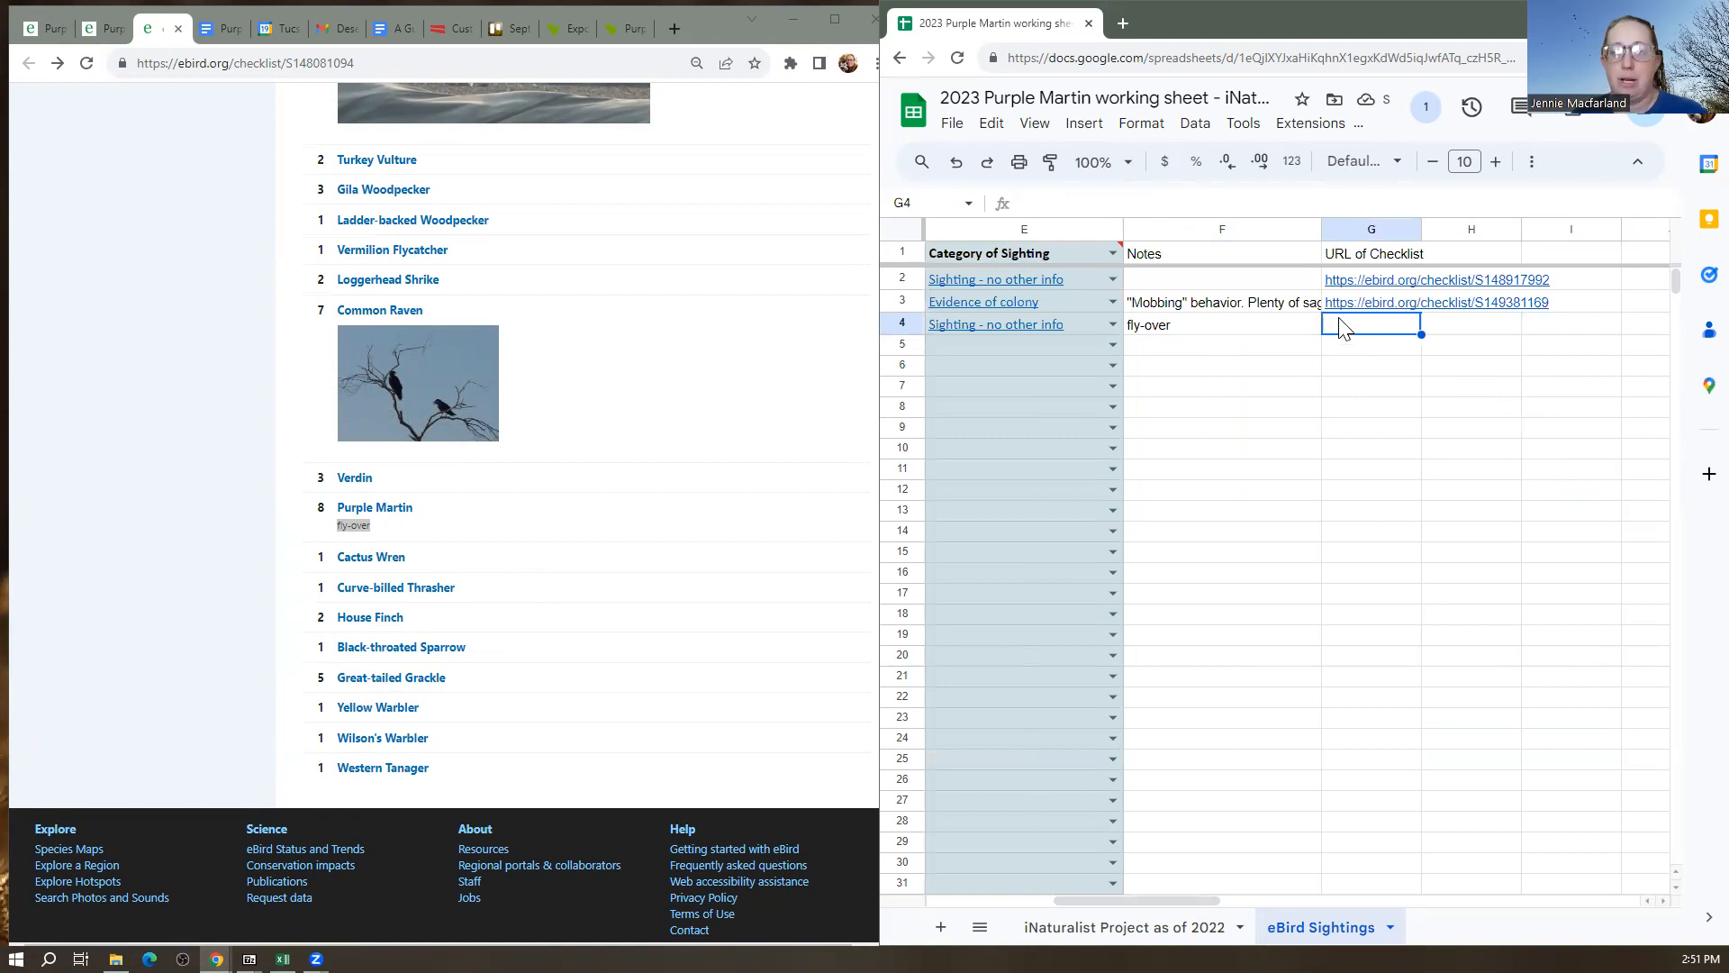
left_click(363, 62)
left_click(383, 63)
left_click_drag(397, 64, 87, 70)
key("ctrl+c")
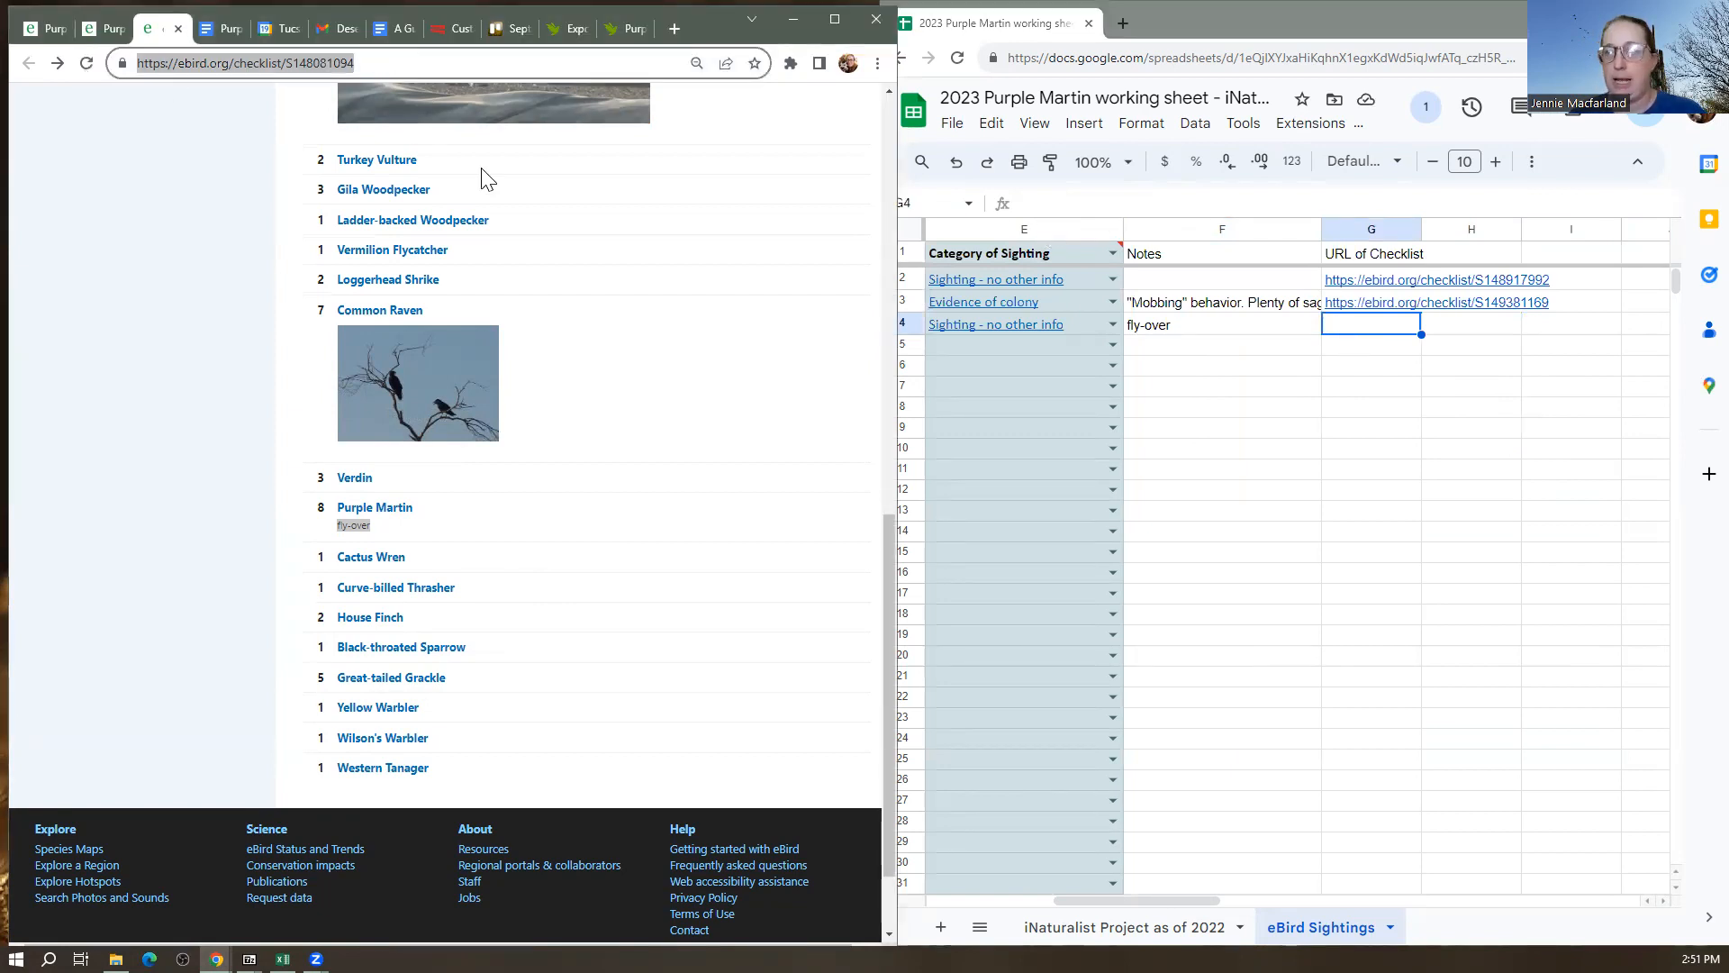
left_click(1362, 450)
left_click(1344, 331)
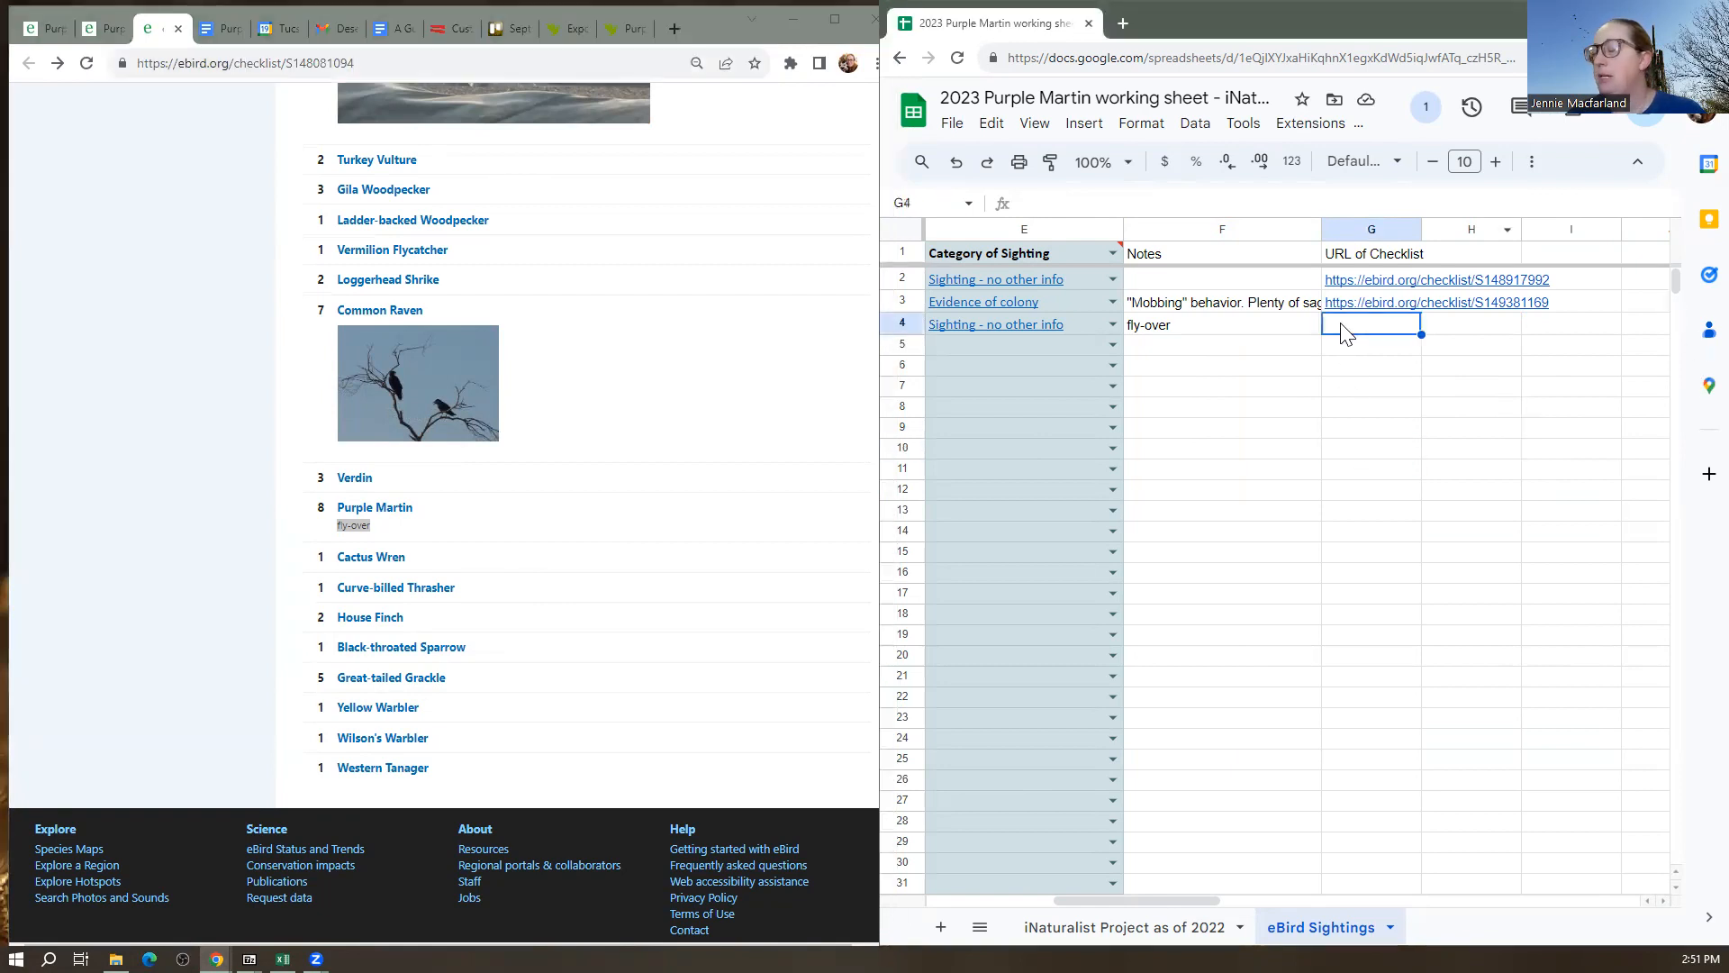
key("ctrl+v")
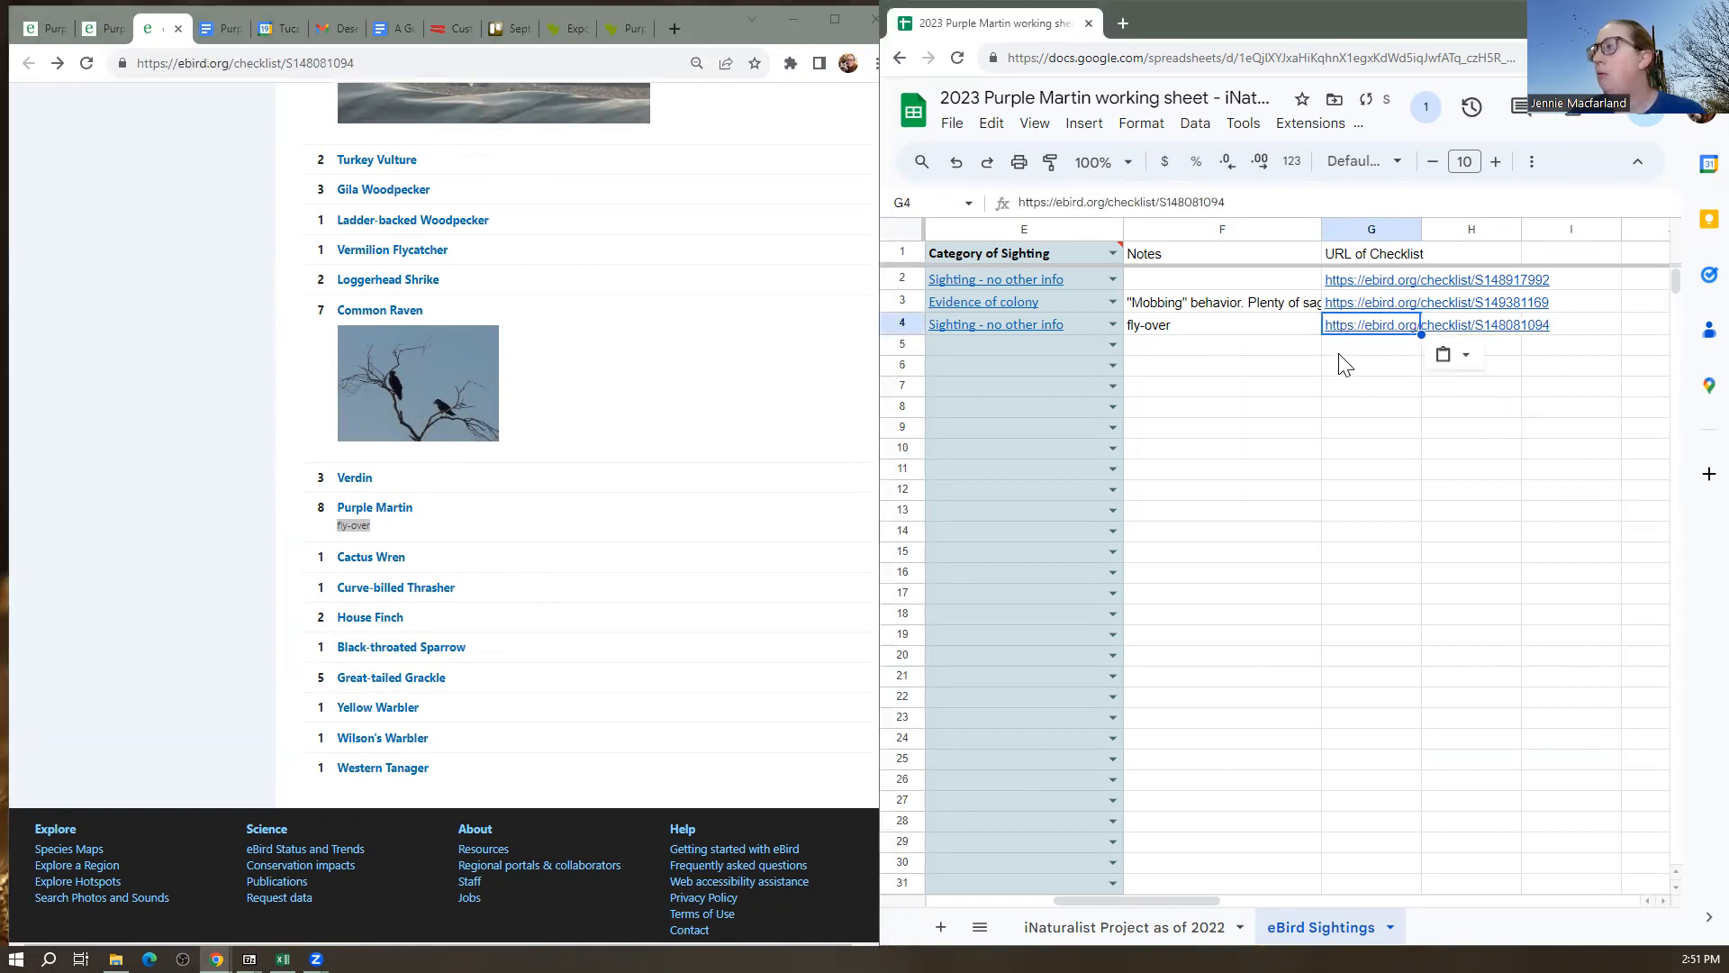
left_click(1340, 353)
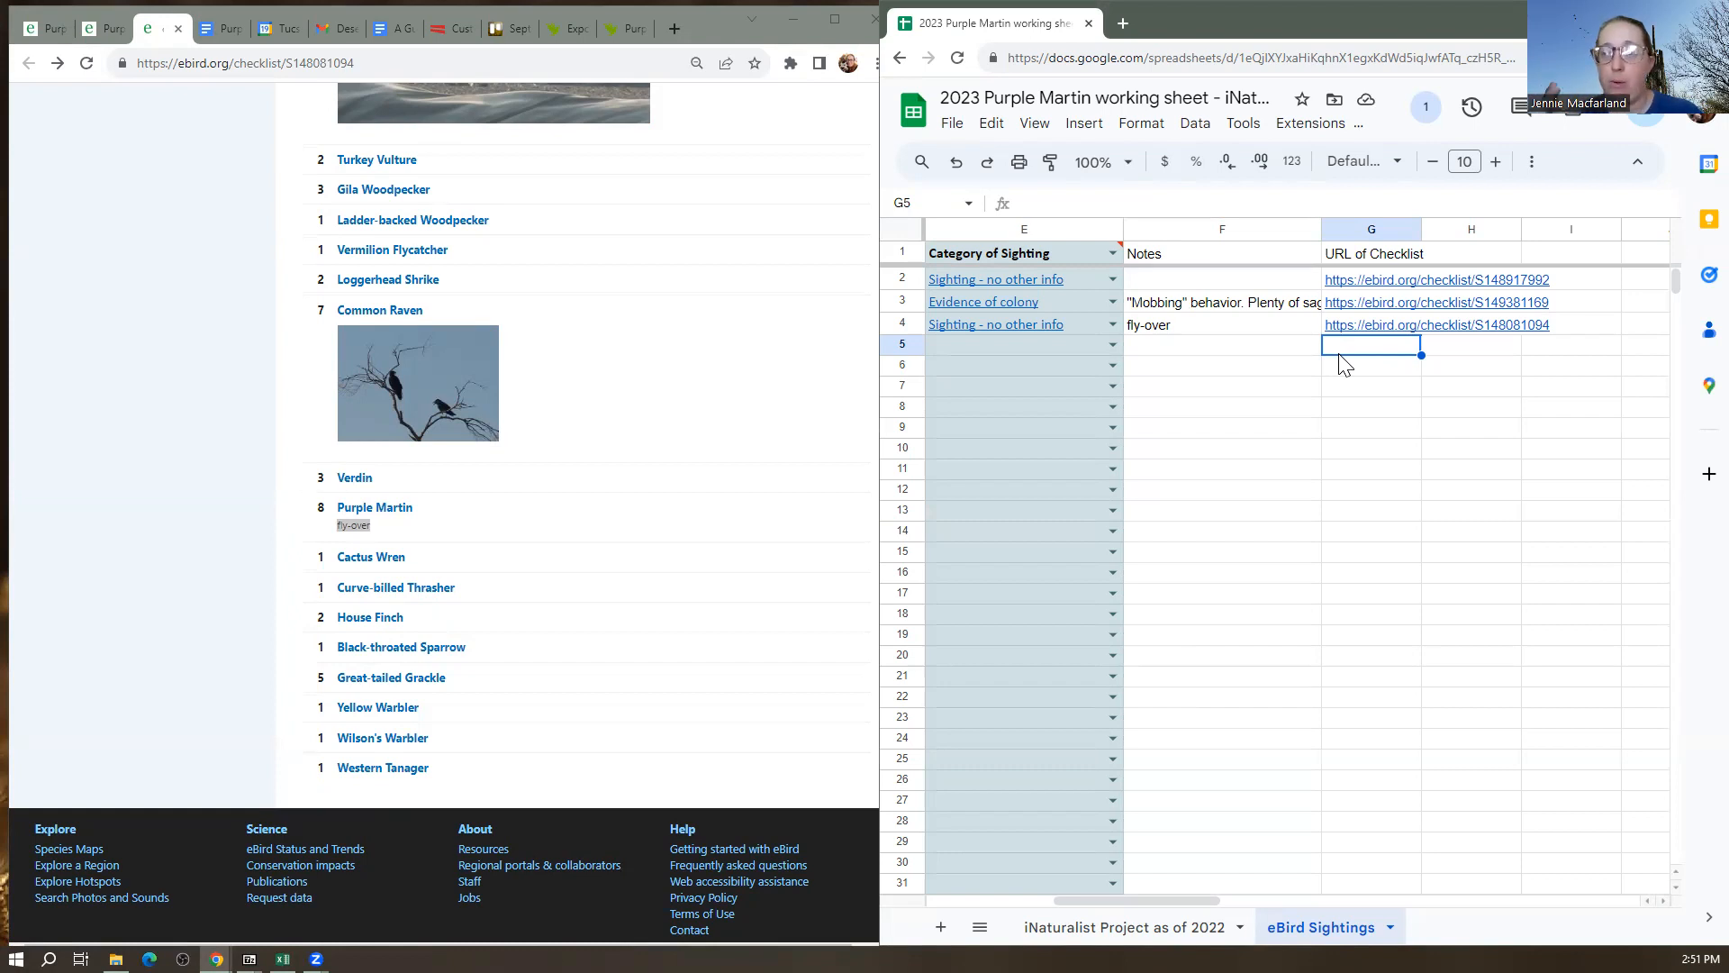
Bring the sheet's Location Name column back into view, close the Ajo Sewage Ponds checklist and return to the Purple Martin sightings map
left_click(85, 575)
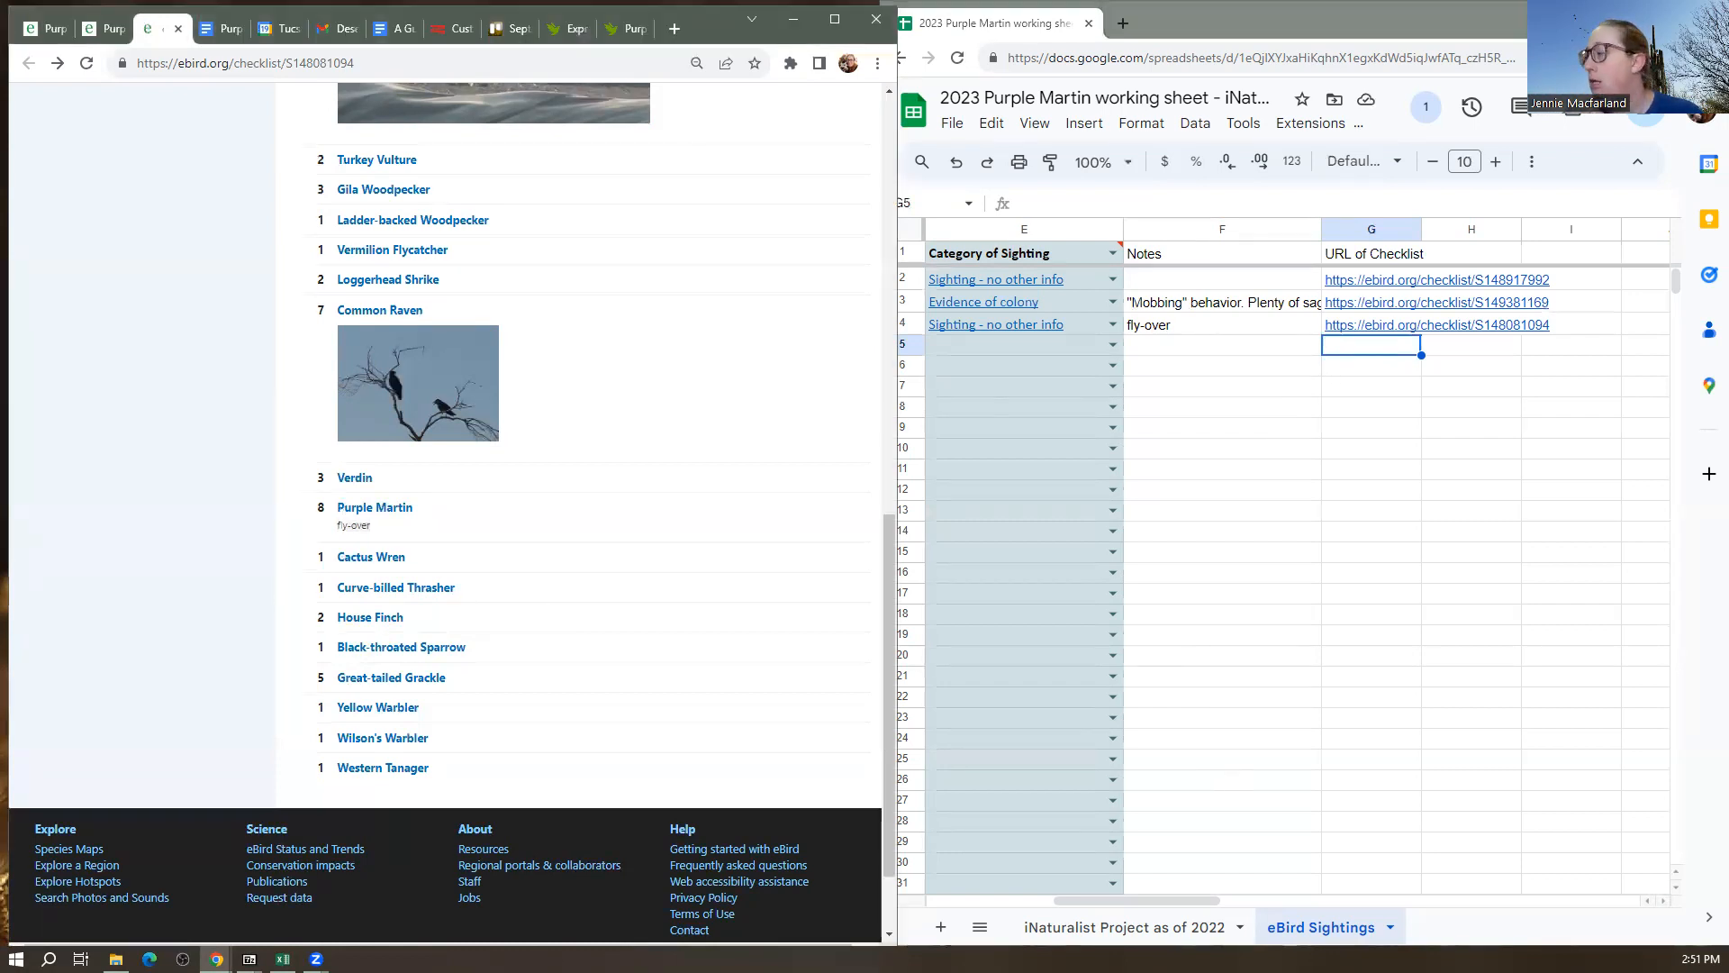
left_click_drag(1189, 902, 981, 856)
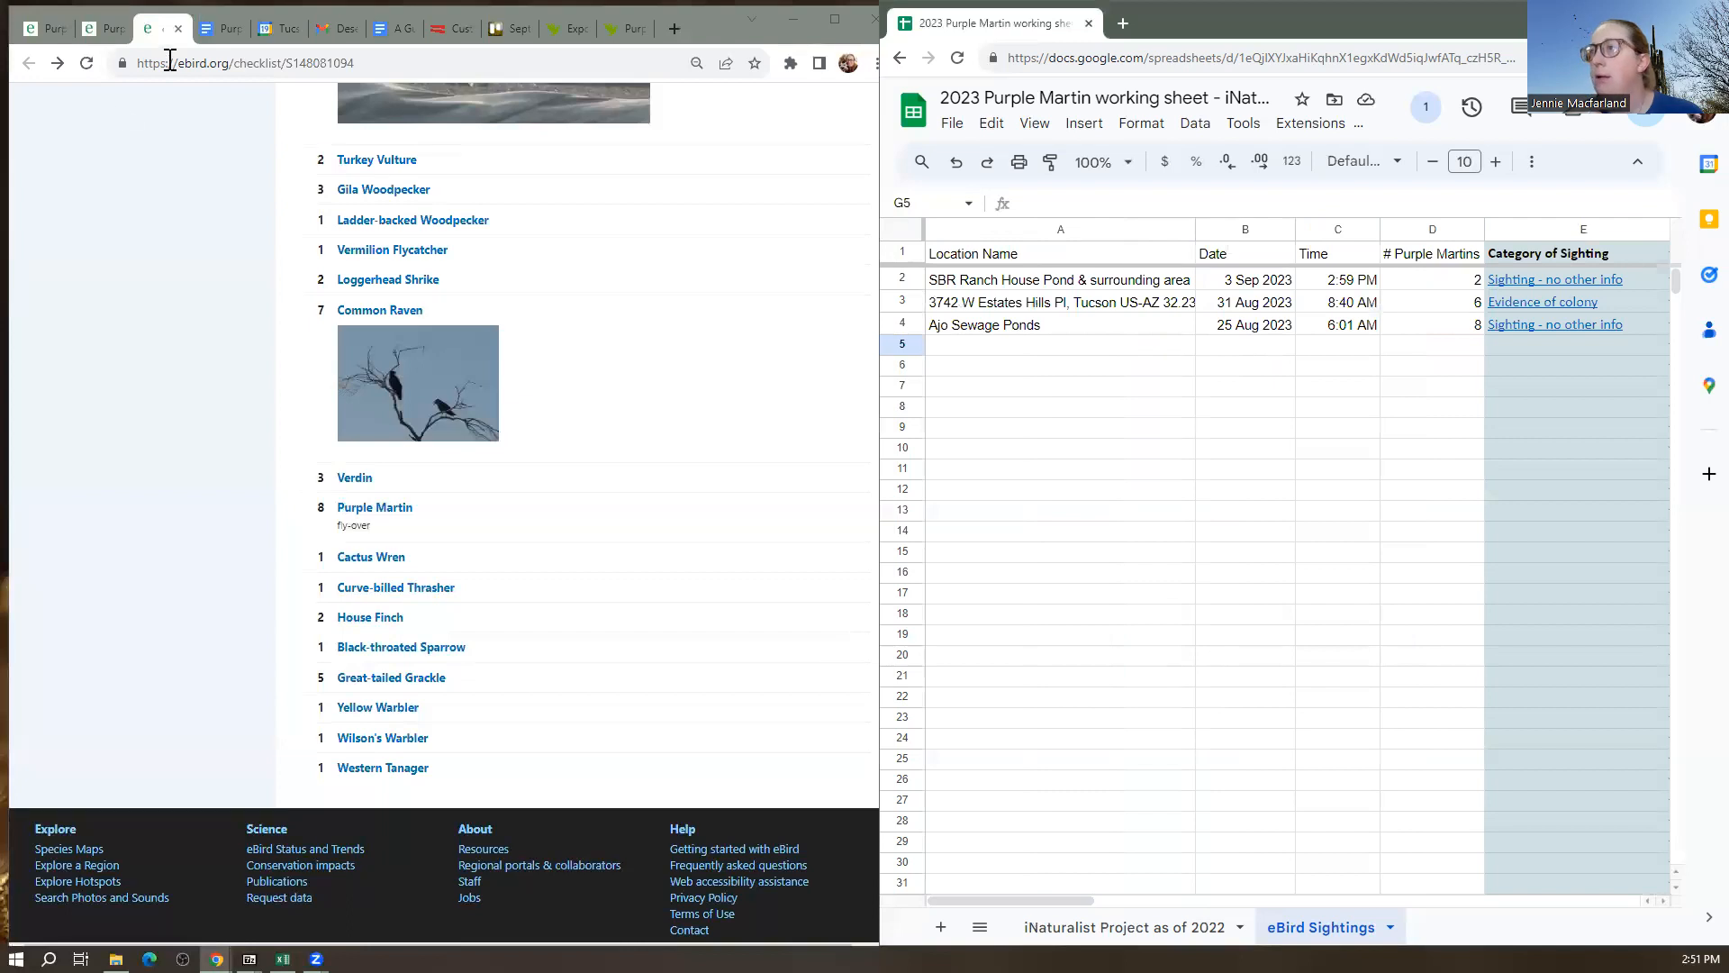
left_click(178, 29)
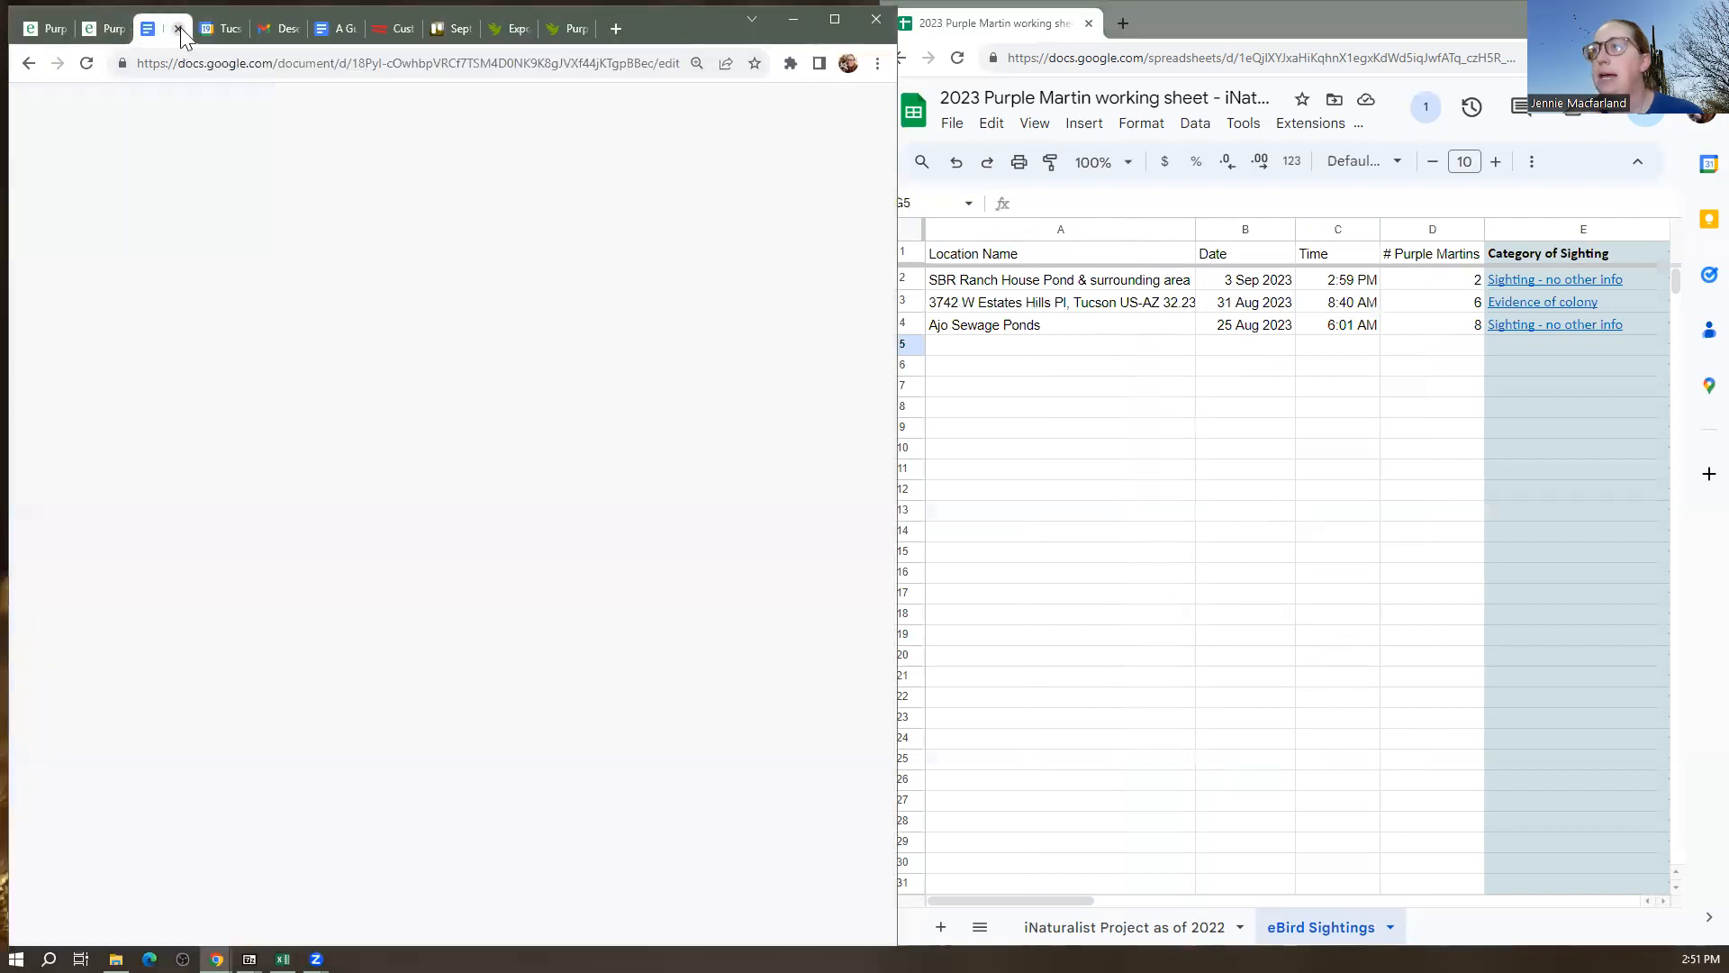
left_click(108, 28)
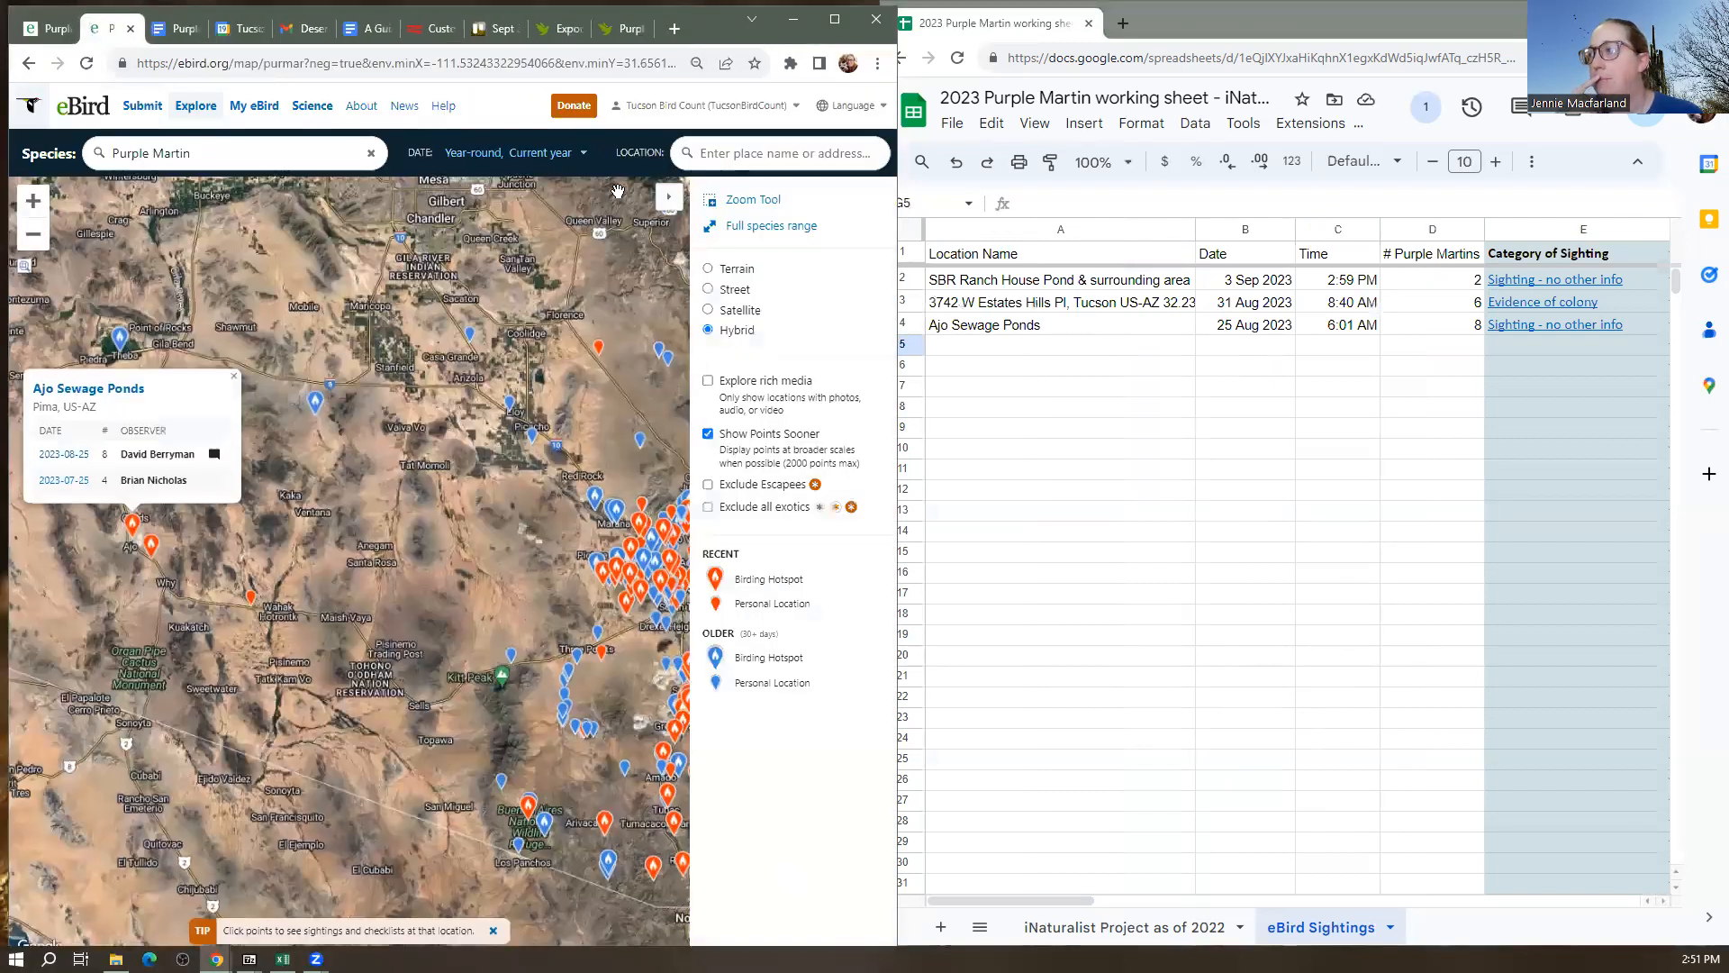
Hide the map options and open the sightings list for the Quartzite Drive location in Pinal County
left_click(668, 197)
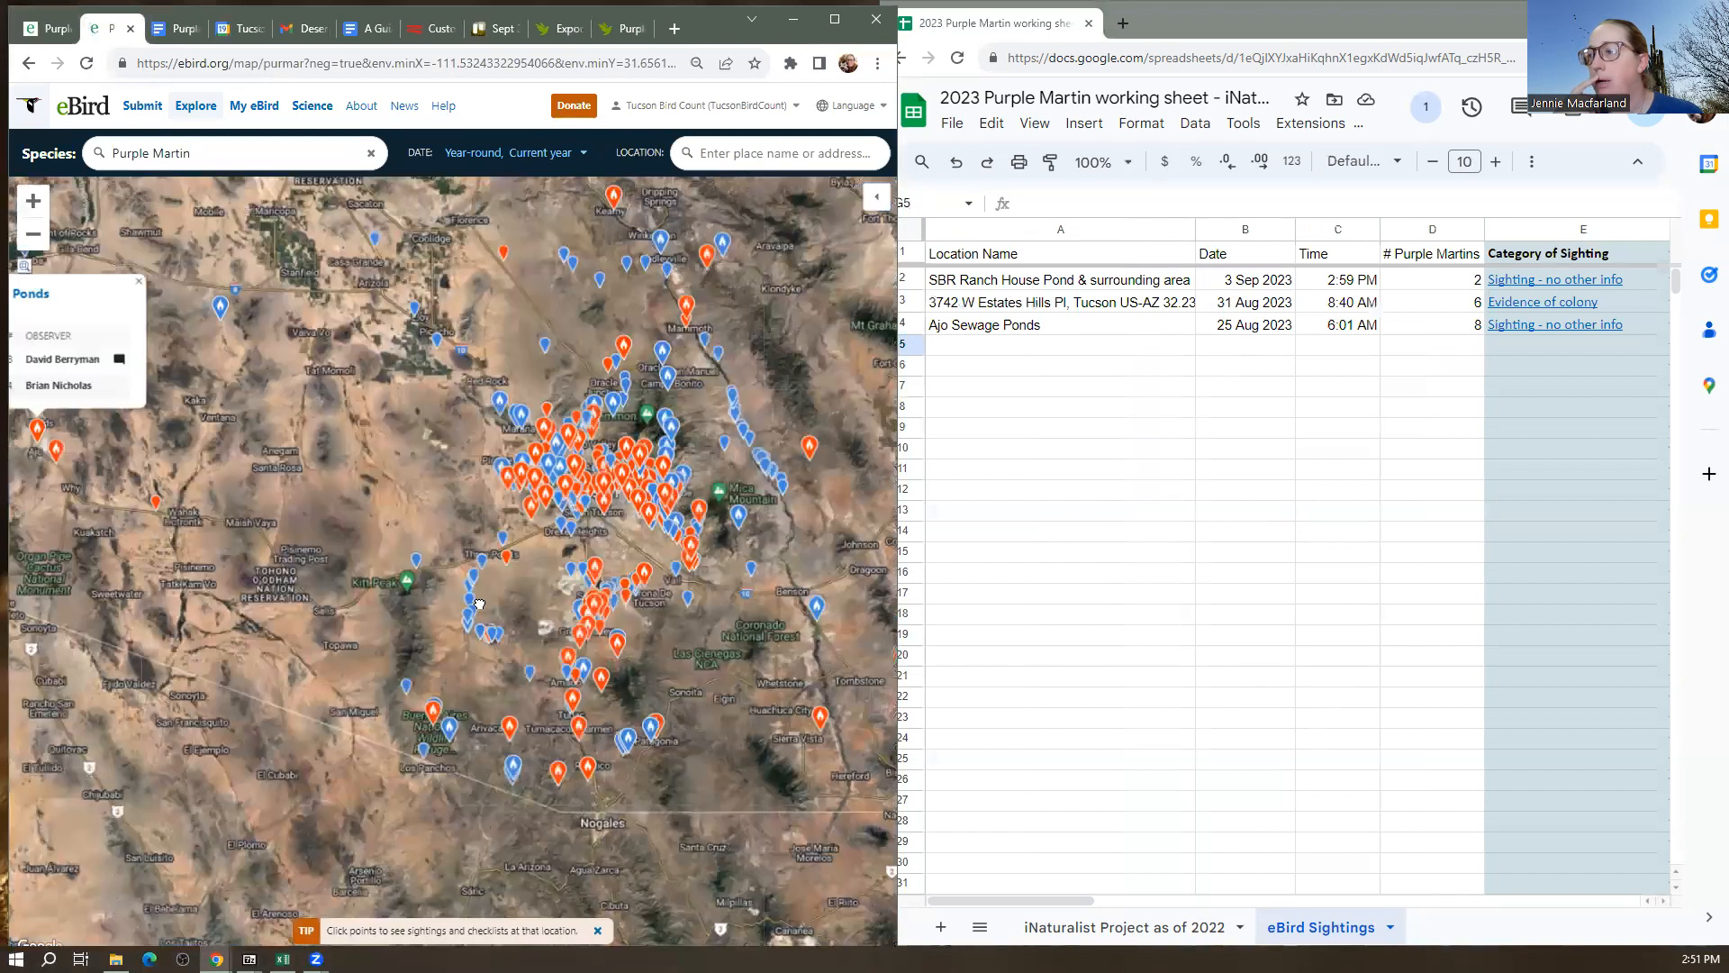
left_click_drag(245, 507, 510, 547)
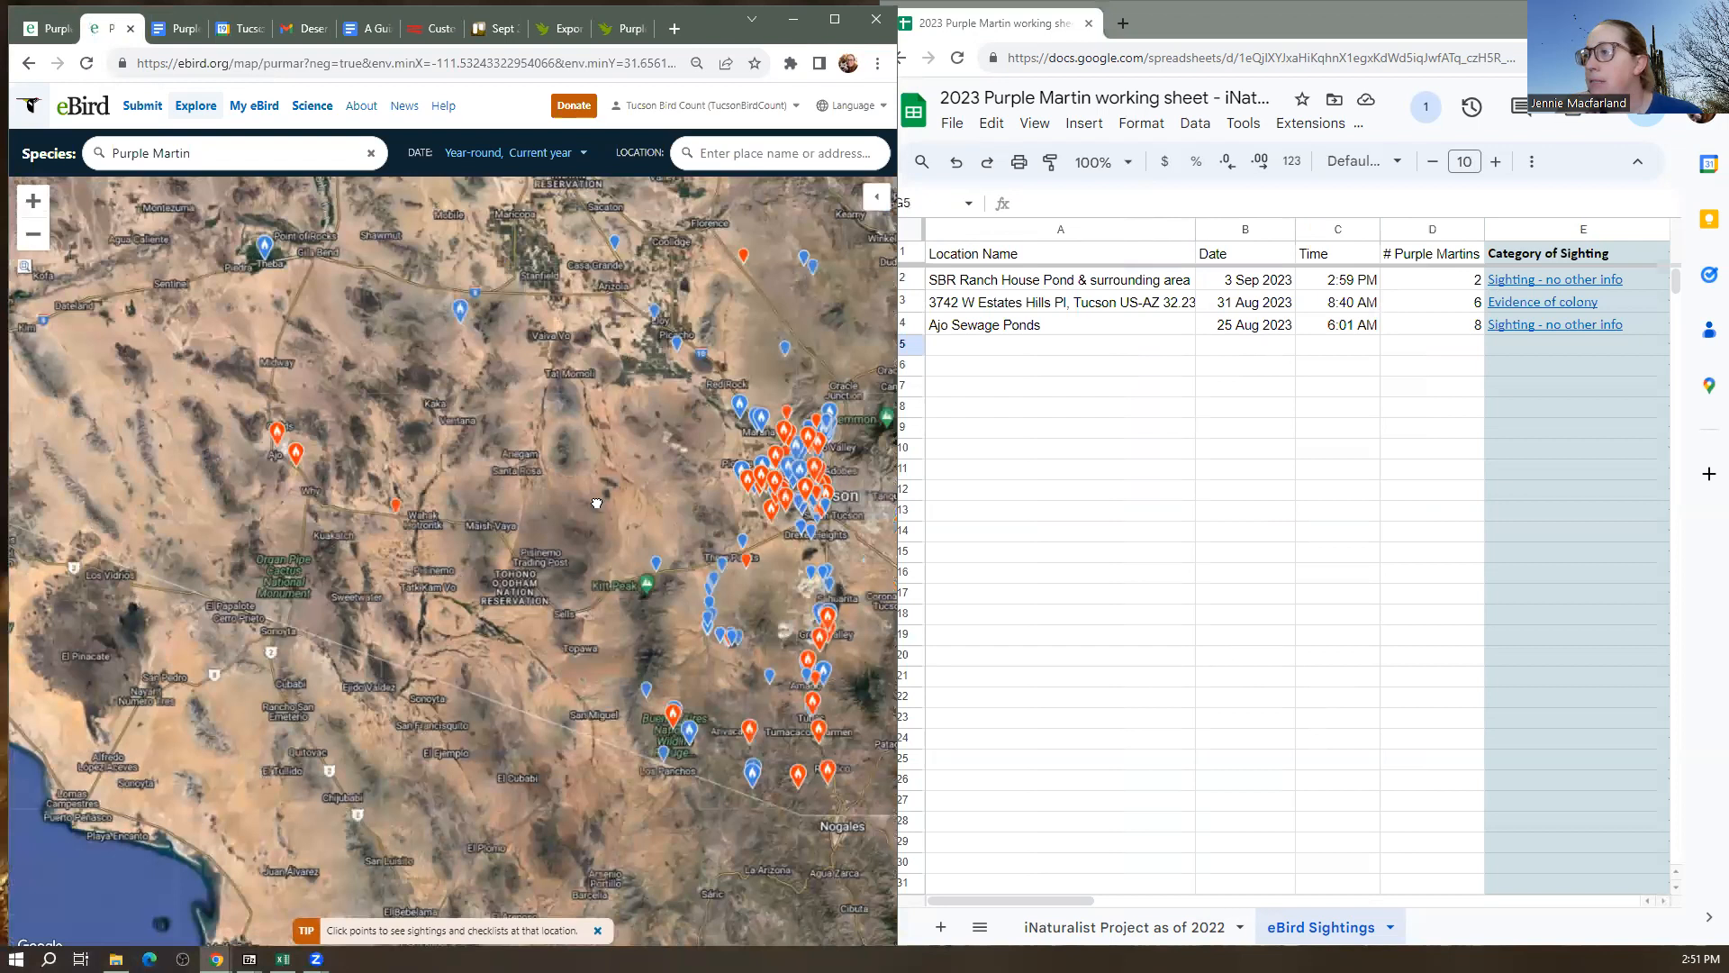
left_click_drag(641, 397, 547, 482)
left_click(549, 475)
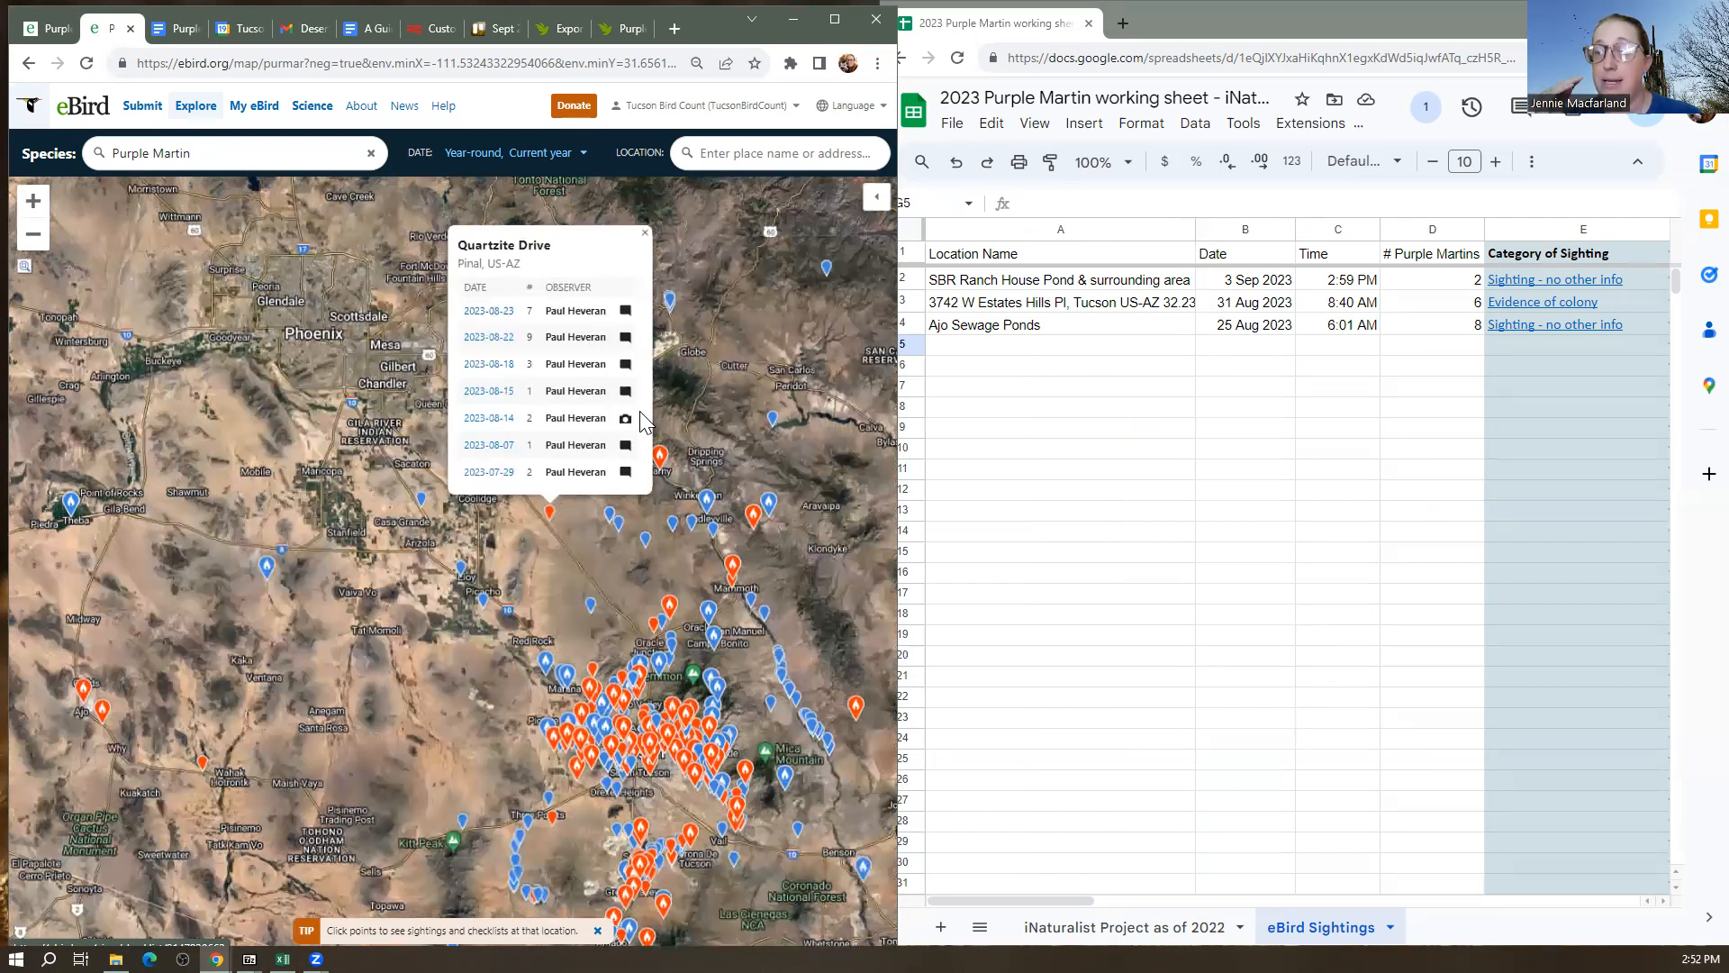
Open the 14 Aug 2023 Quartzite Drive checklist, examine its Purple Martin entry and photos, and close the checklist
left_click(506, 420)
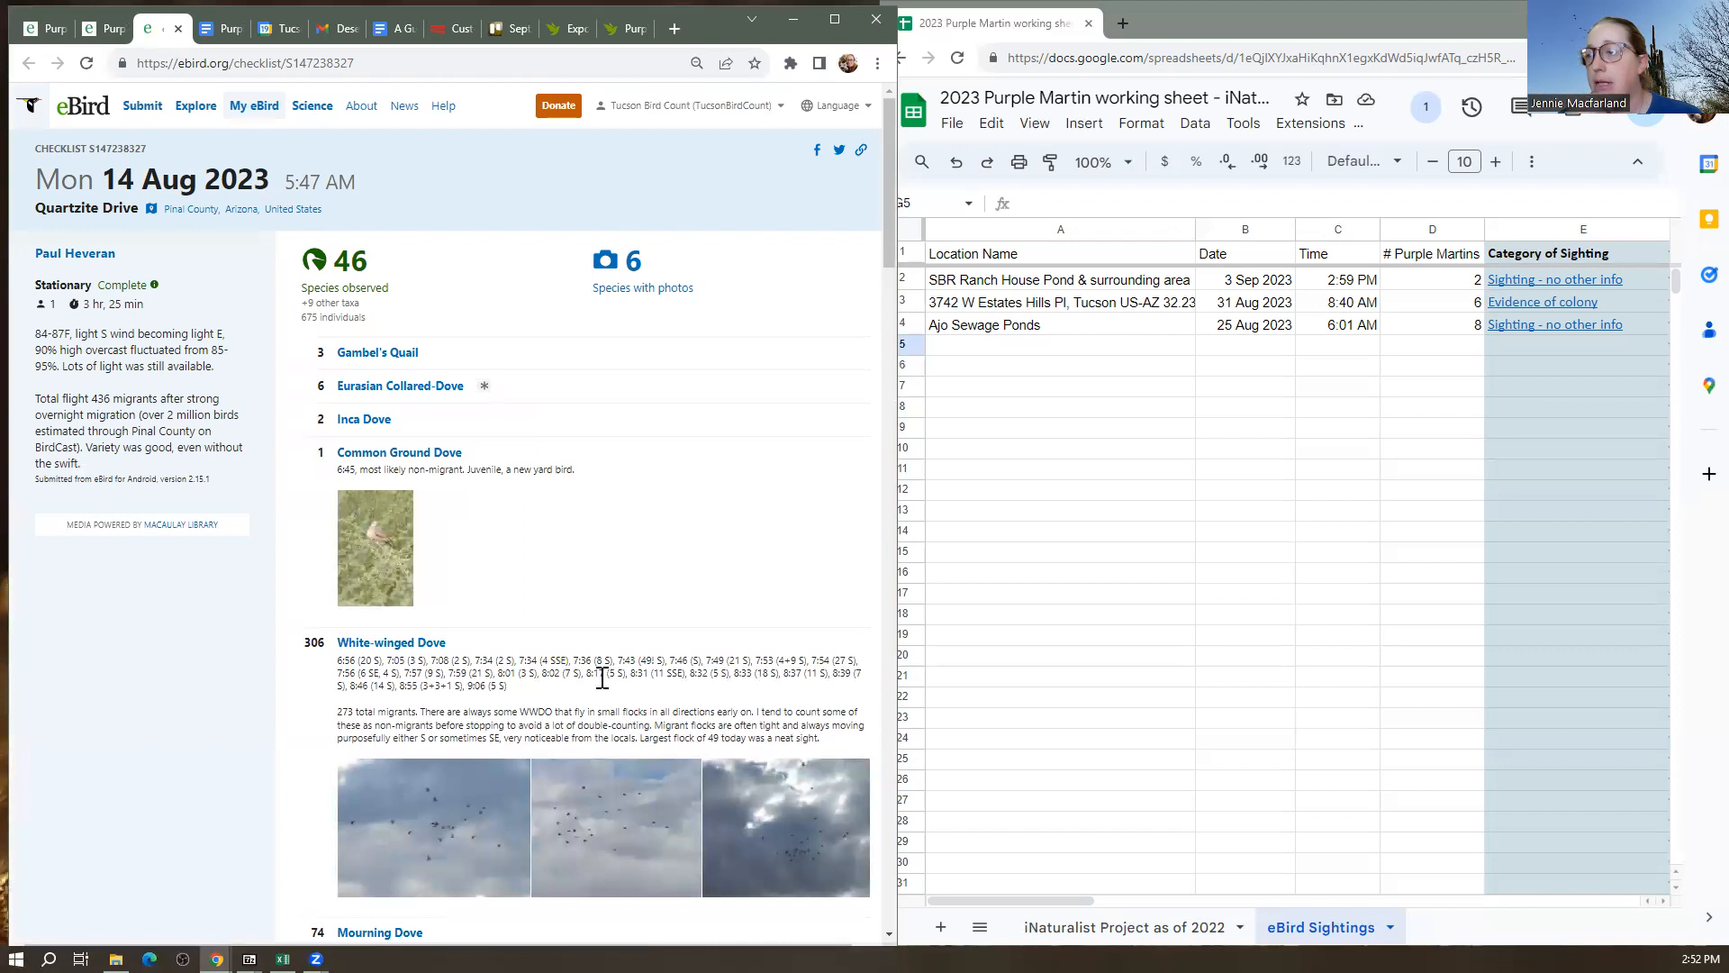
scroll(602, 678, "down", 6)
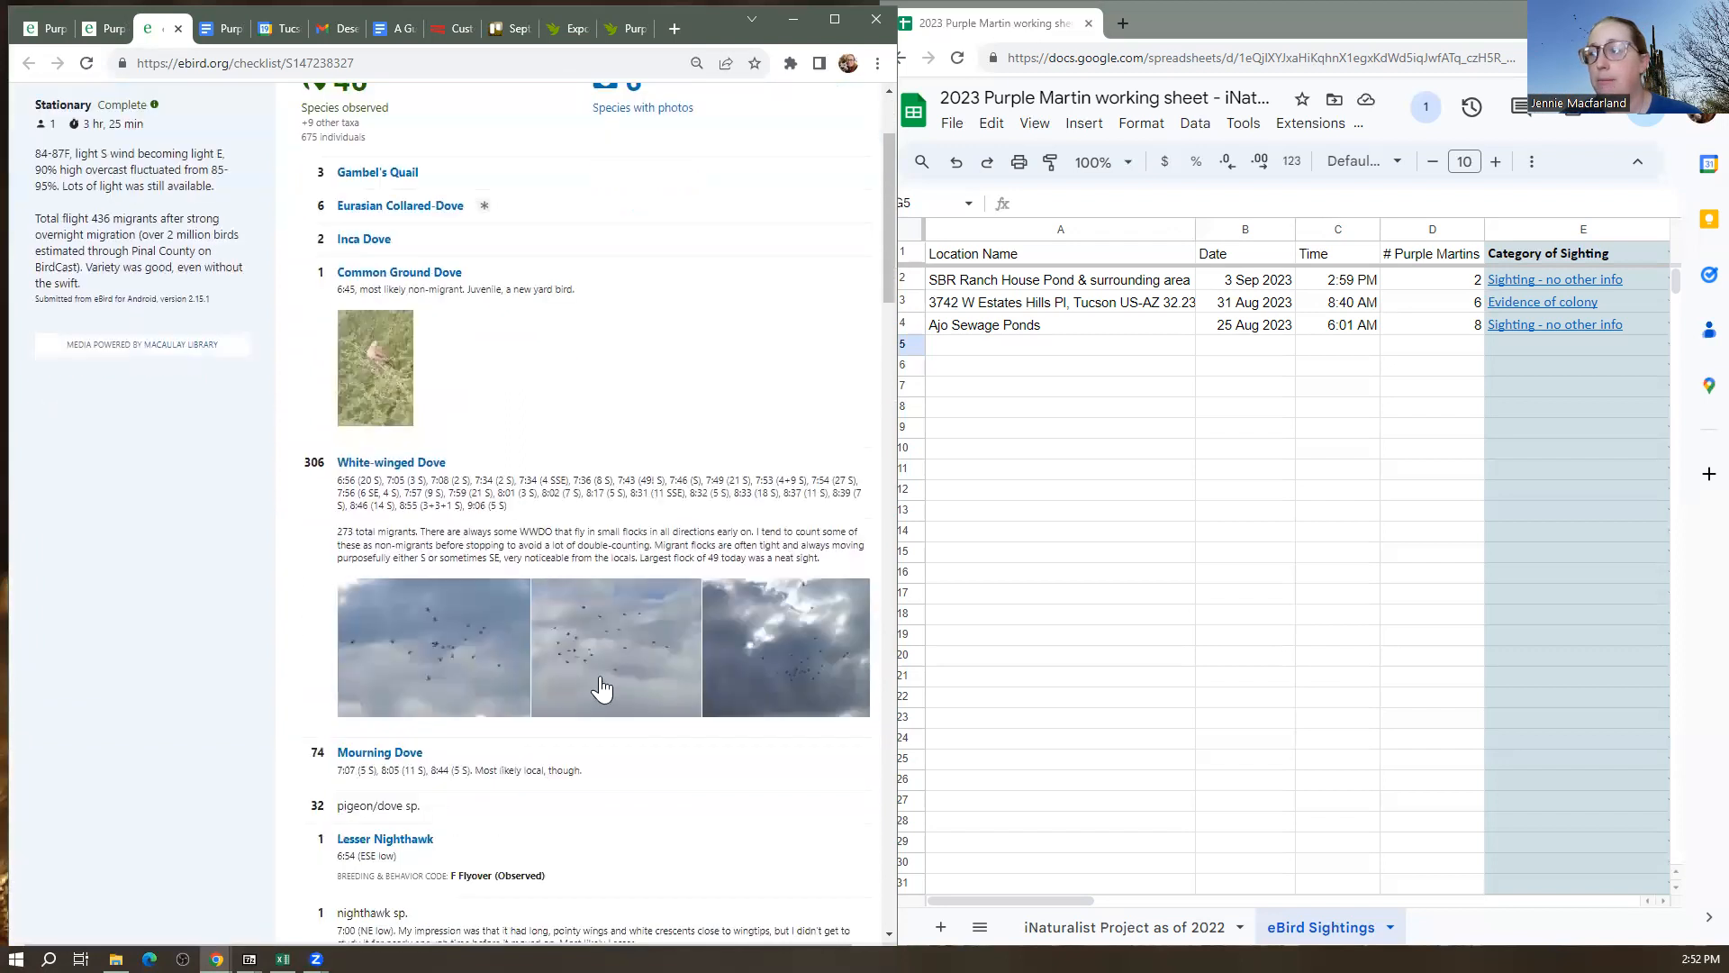
scroll(601, 687, "down", 5)
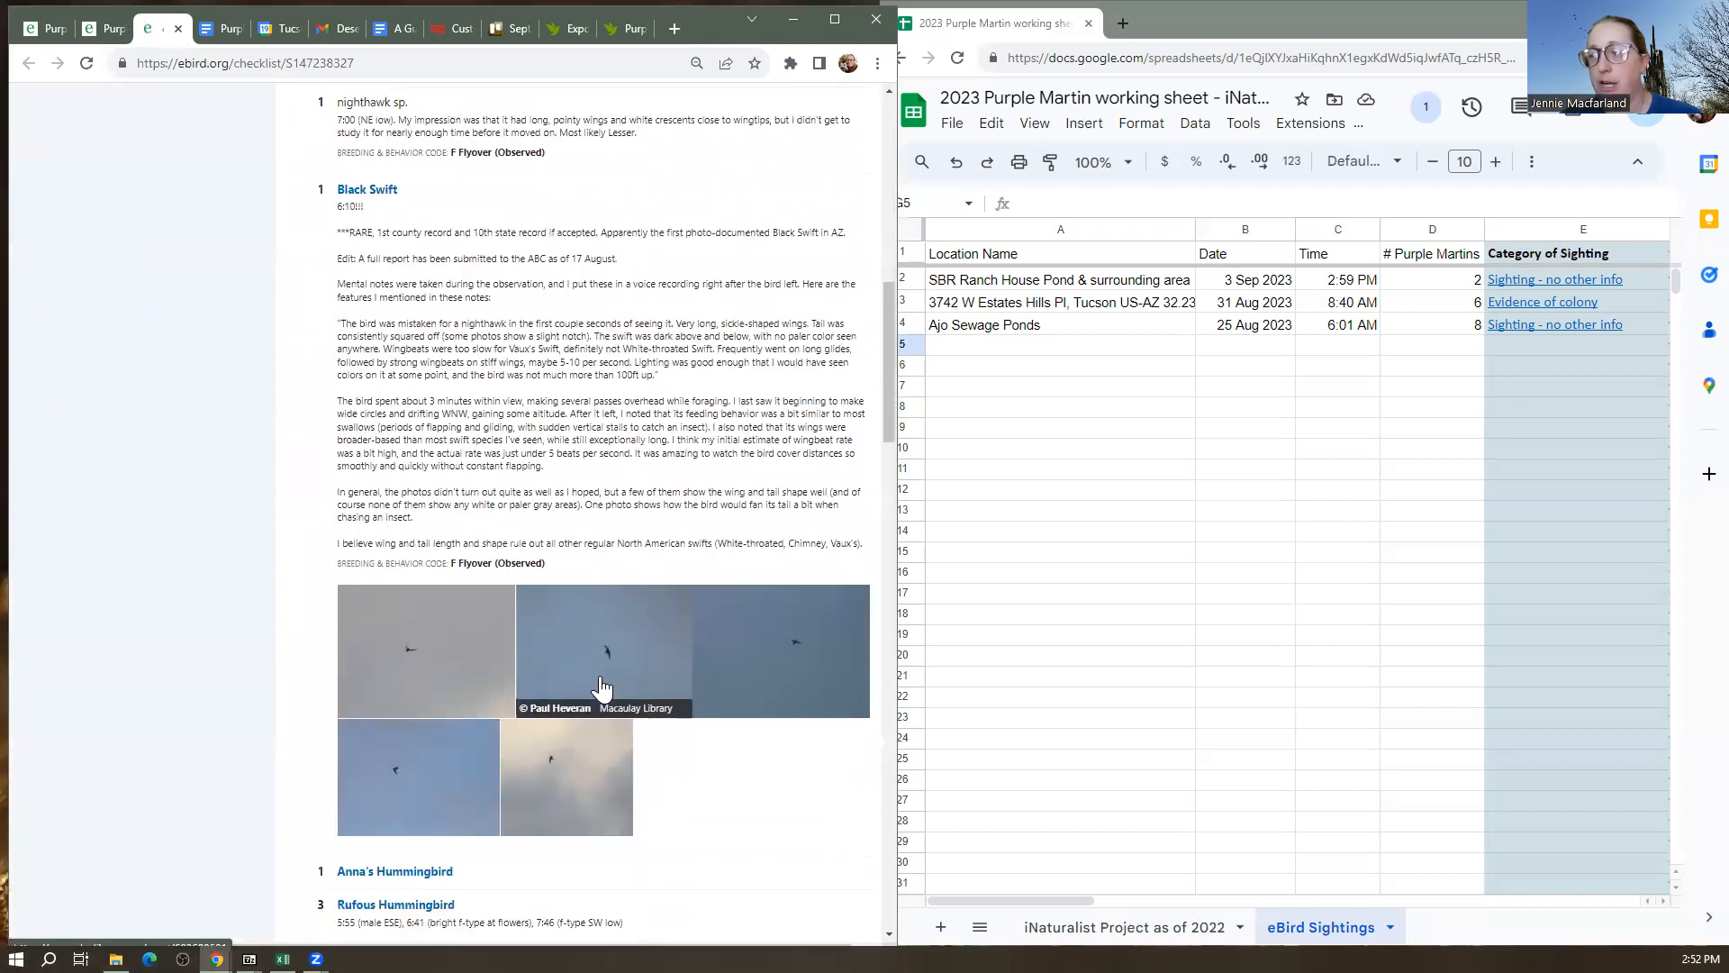
scroll(601, 687, "down", 9)
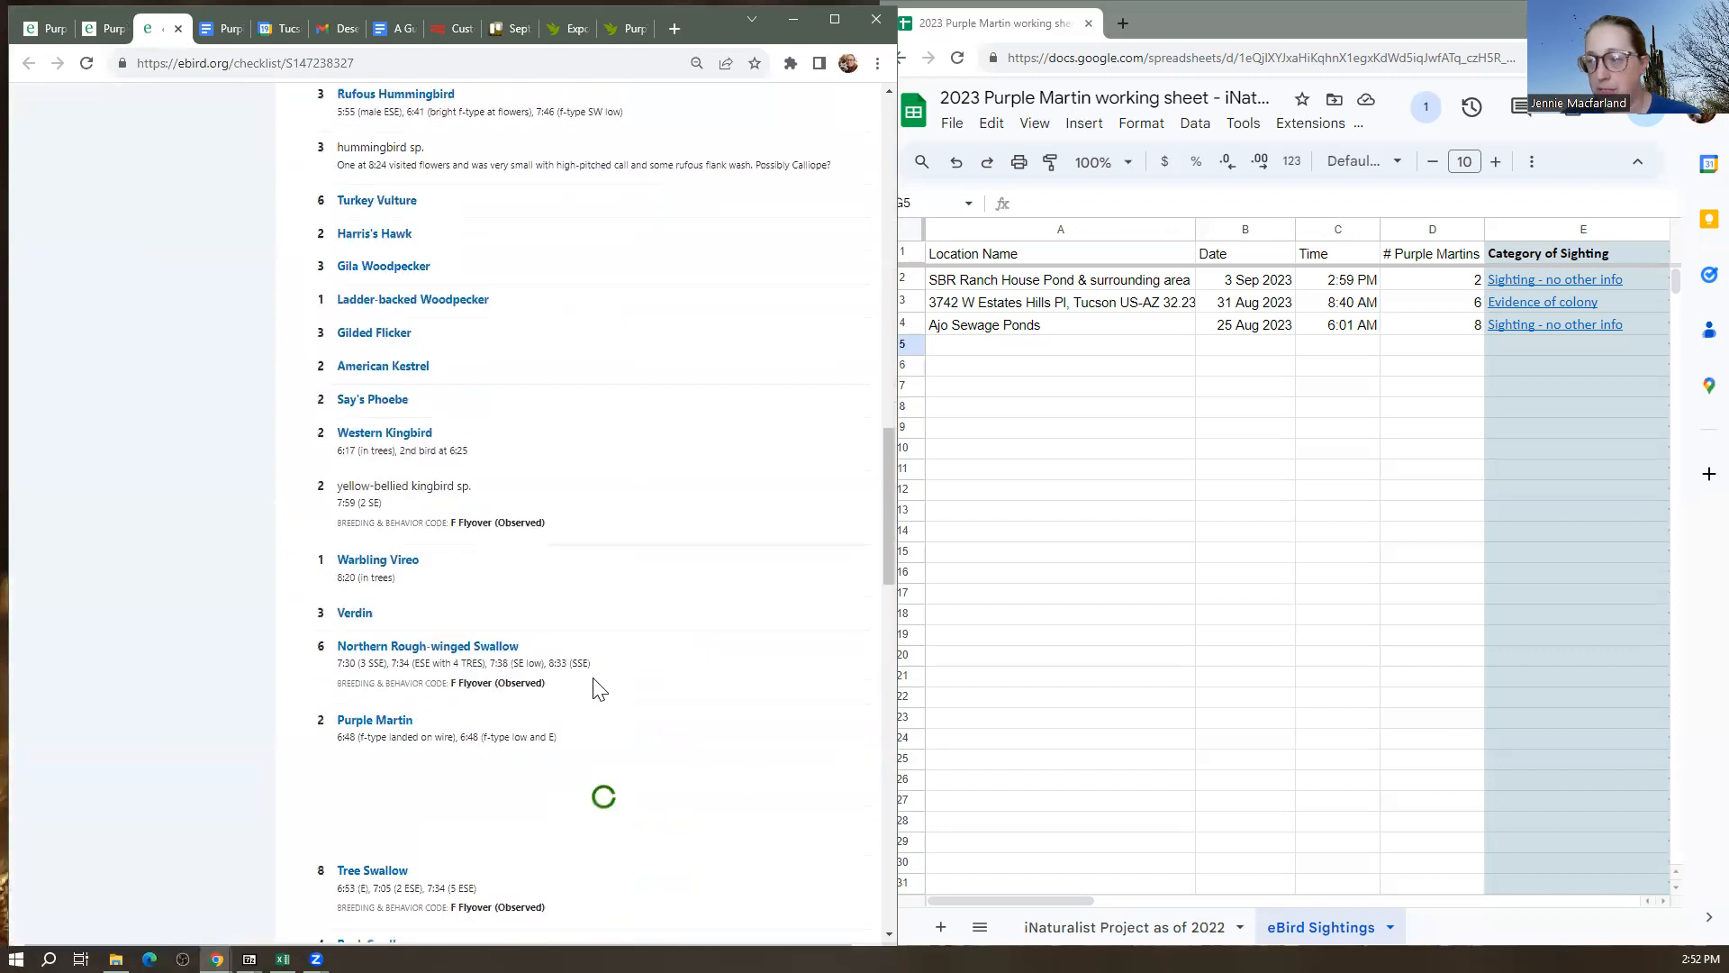
scroll(601, 685, "down", 2)
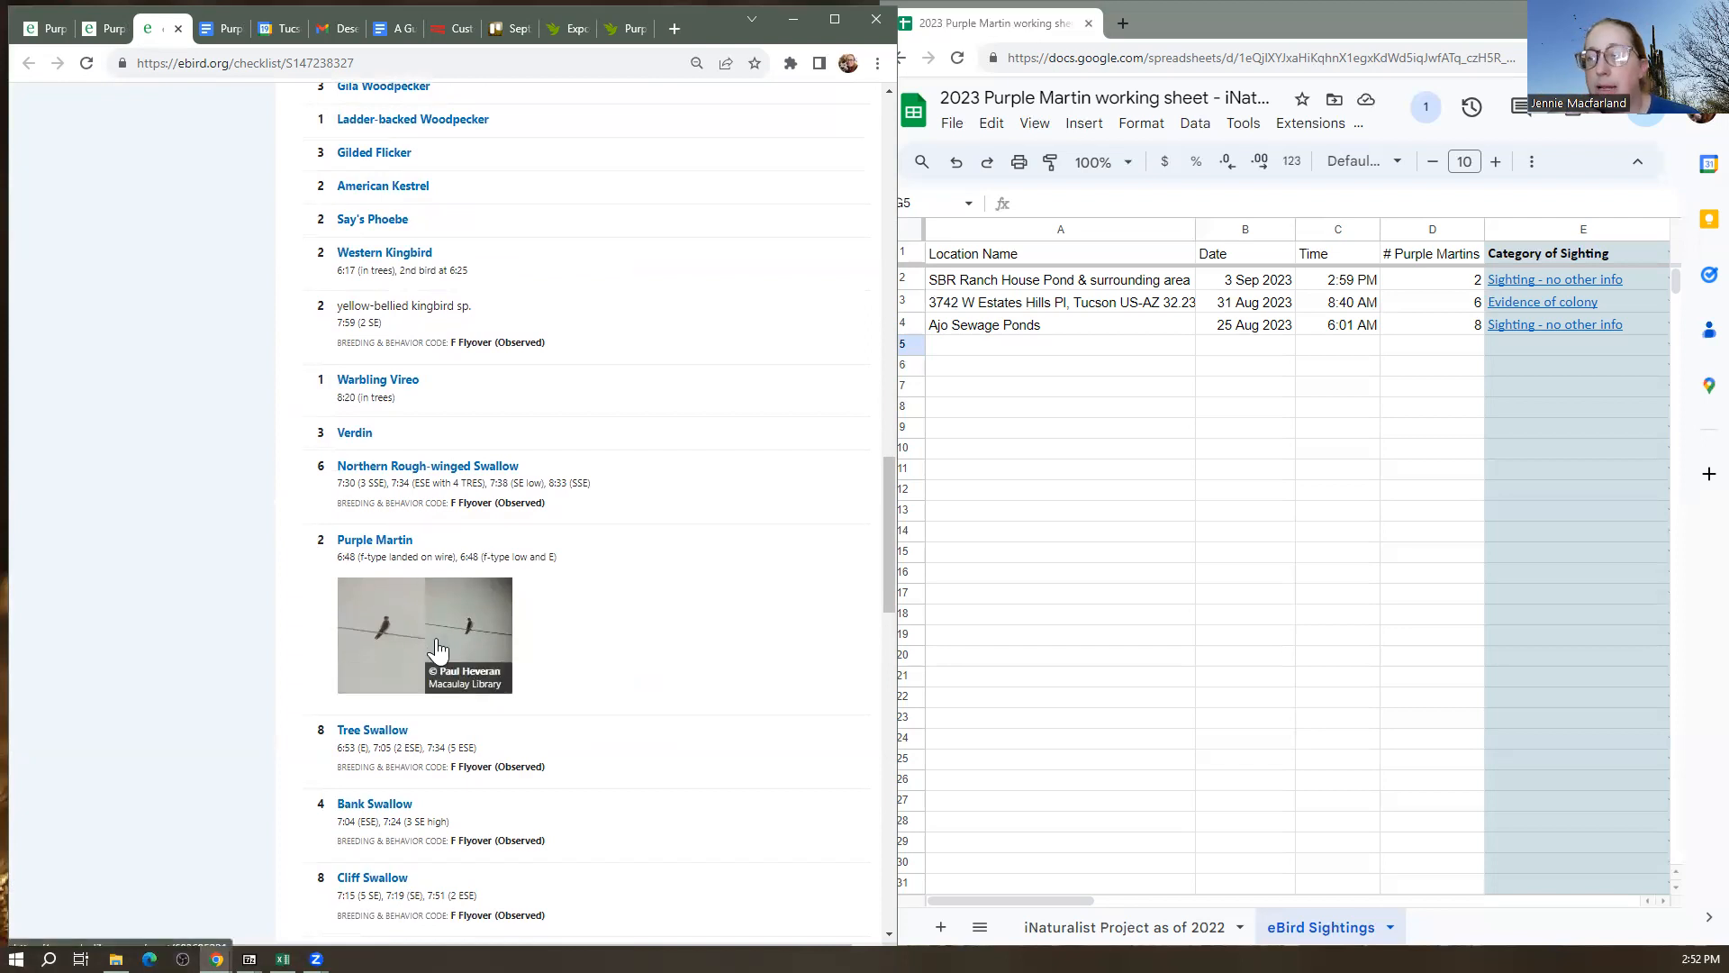
scroll(441, 648, "up", 1)
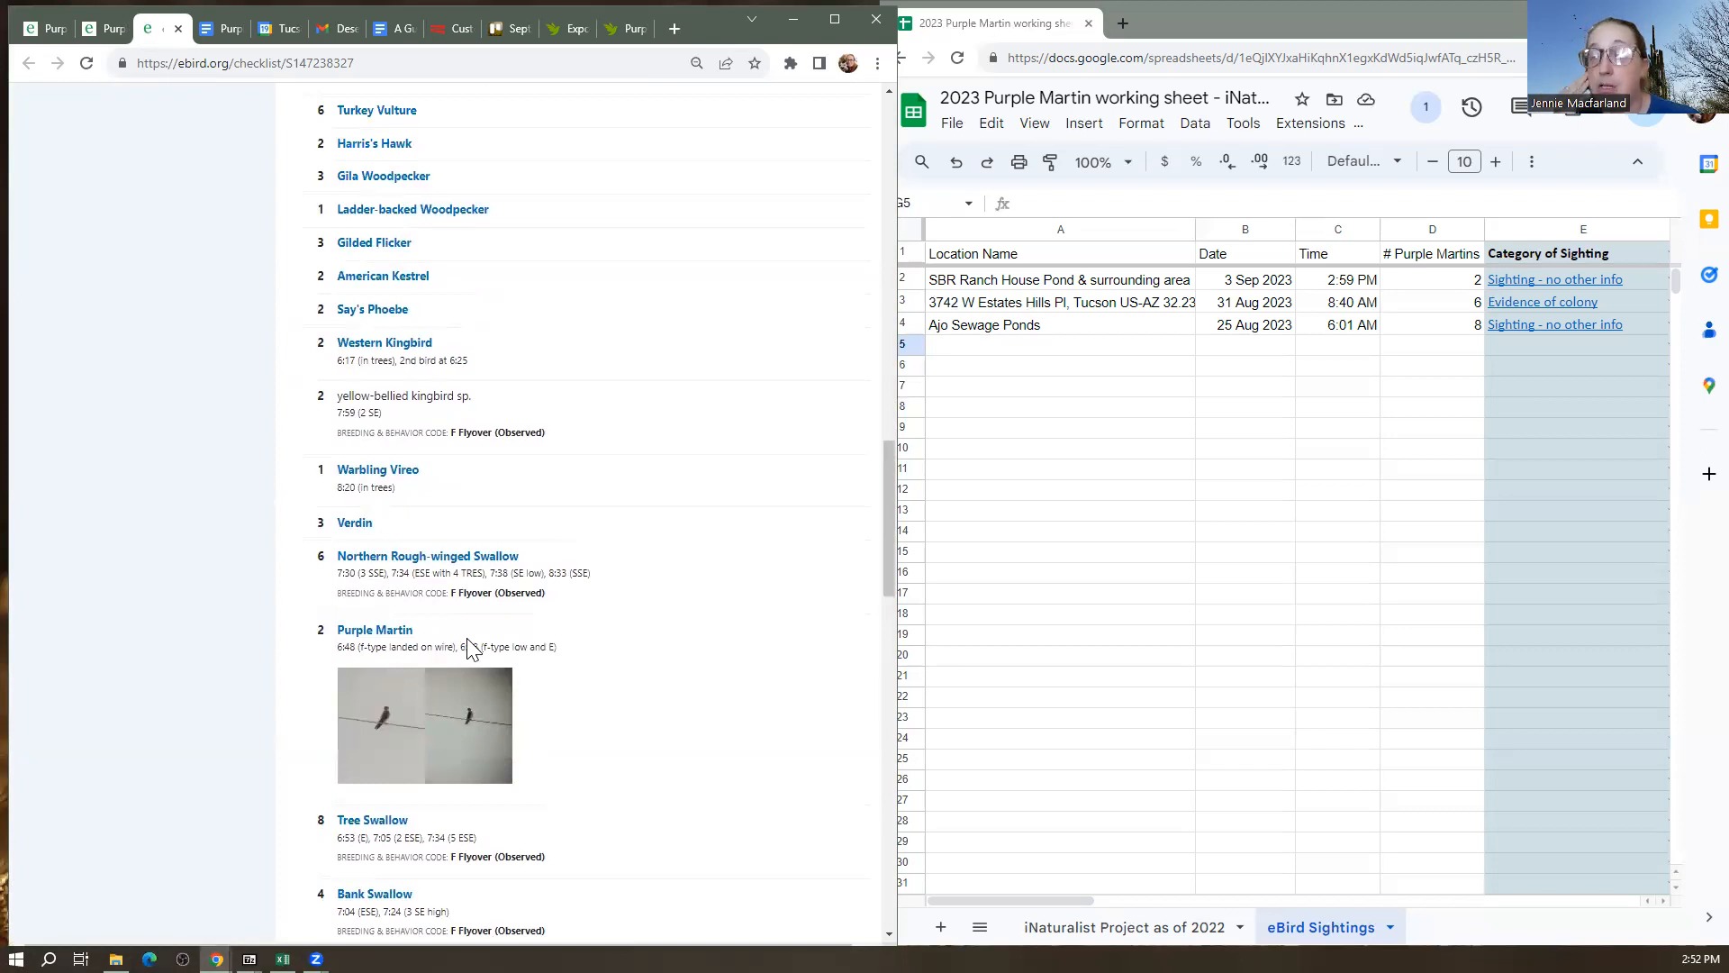
scroll(470, 542, "up", 20)
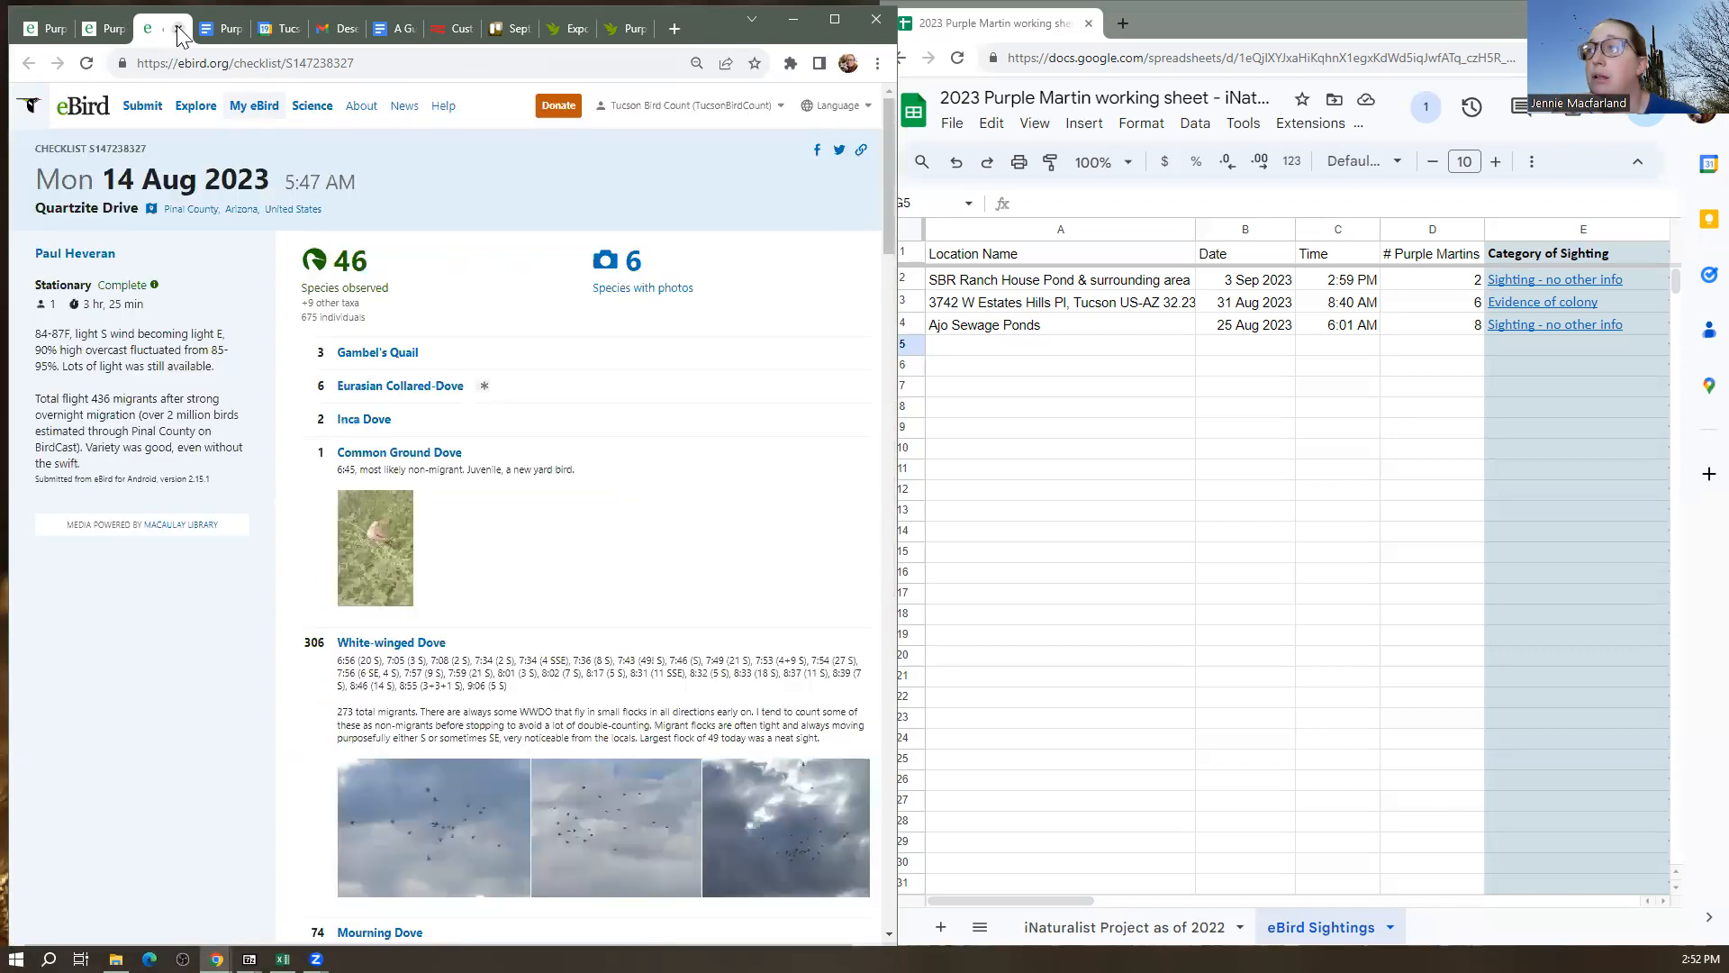
left_click(179, 30)
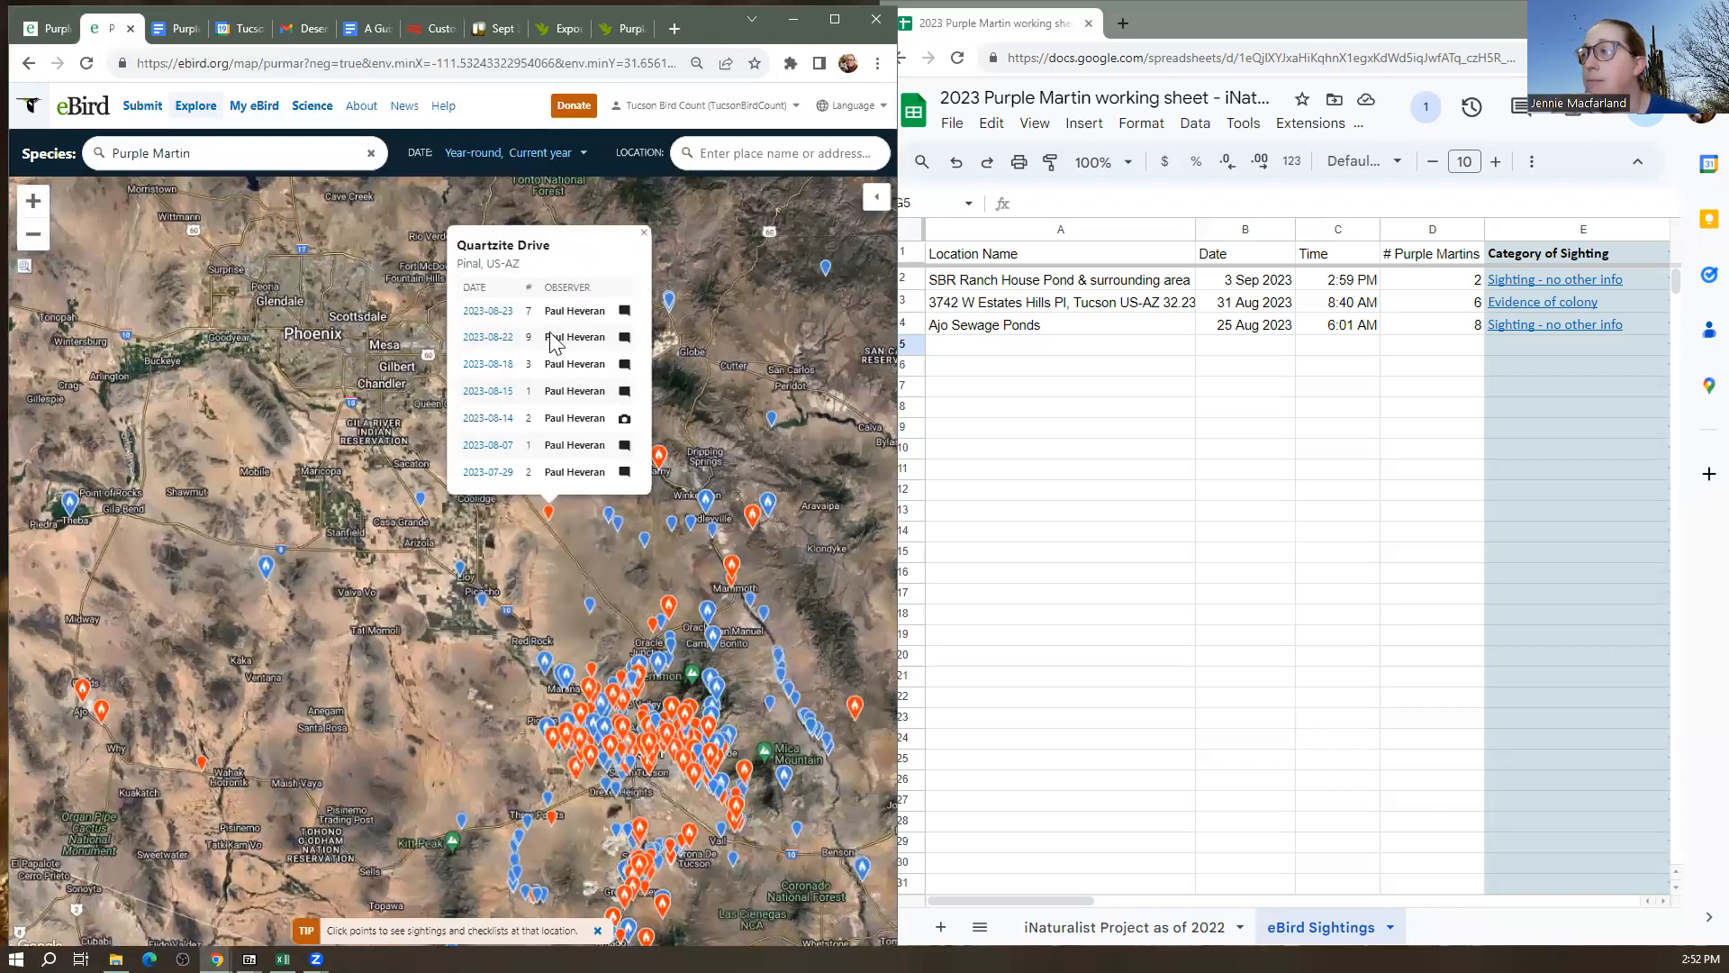
Open the 23 Aug 2023 Quartzite Drive checklist, examine its Purple Martin comments and breeding code, and return to the map
left_click(442, 306)
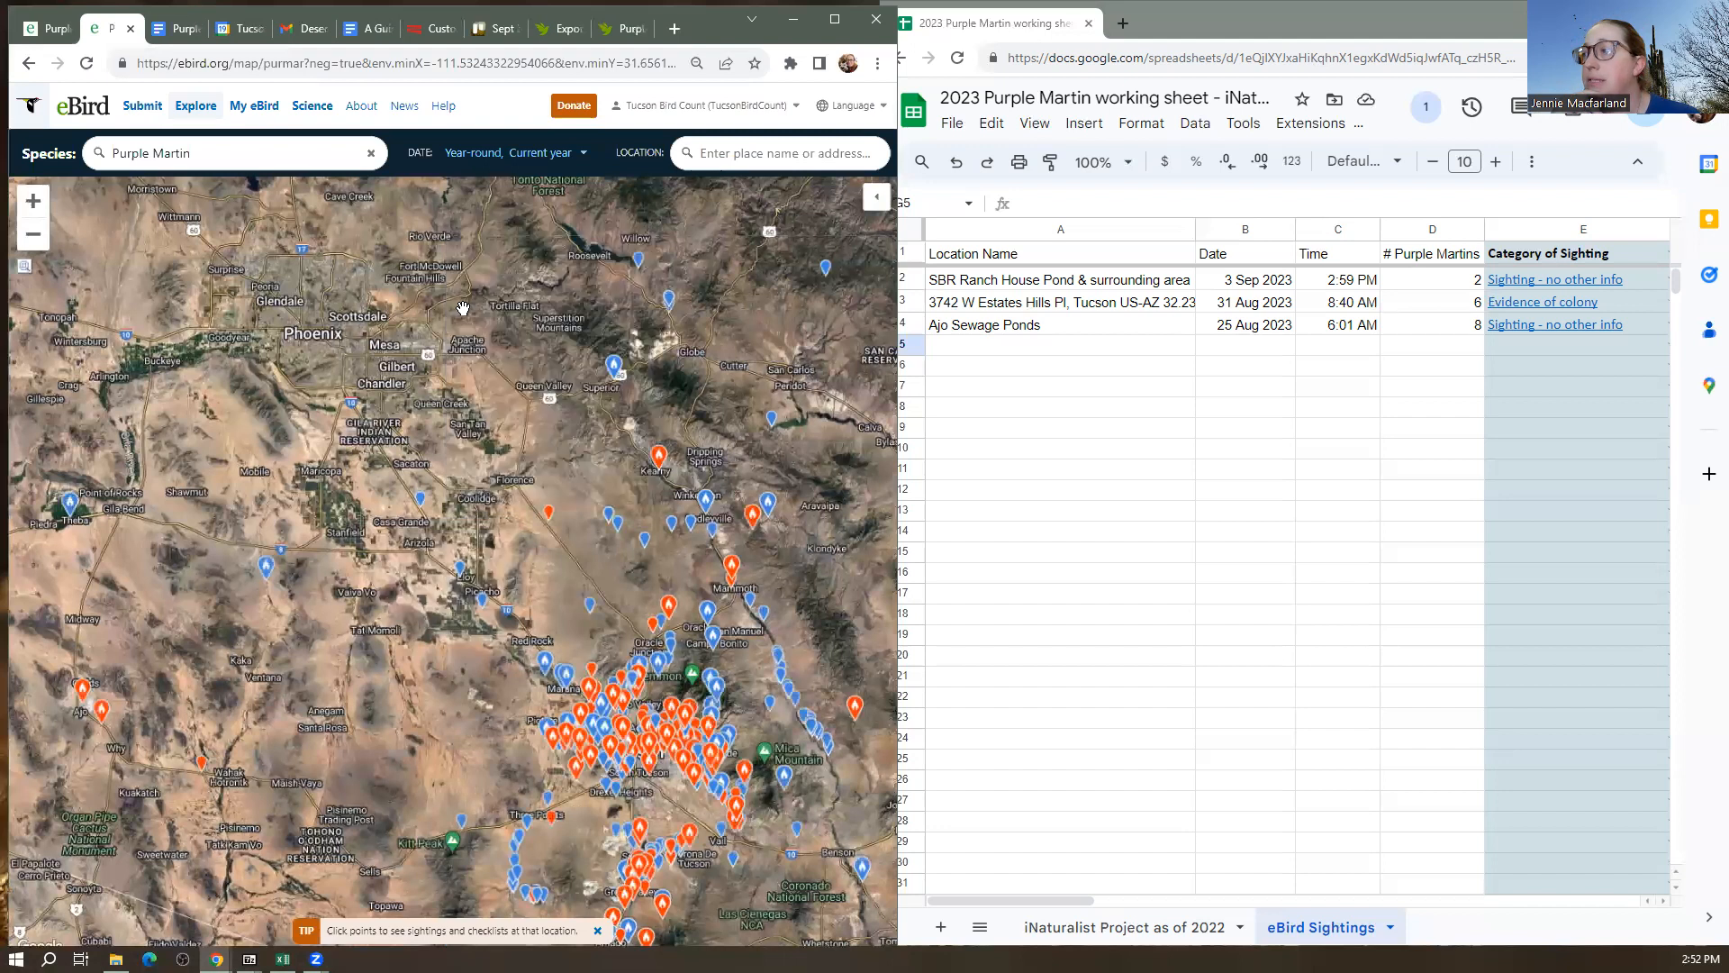
left_click(551, 520)
left_click(495, 326)
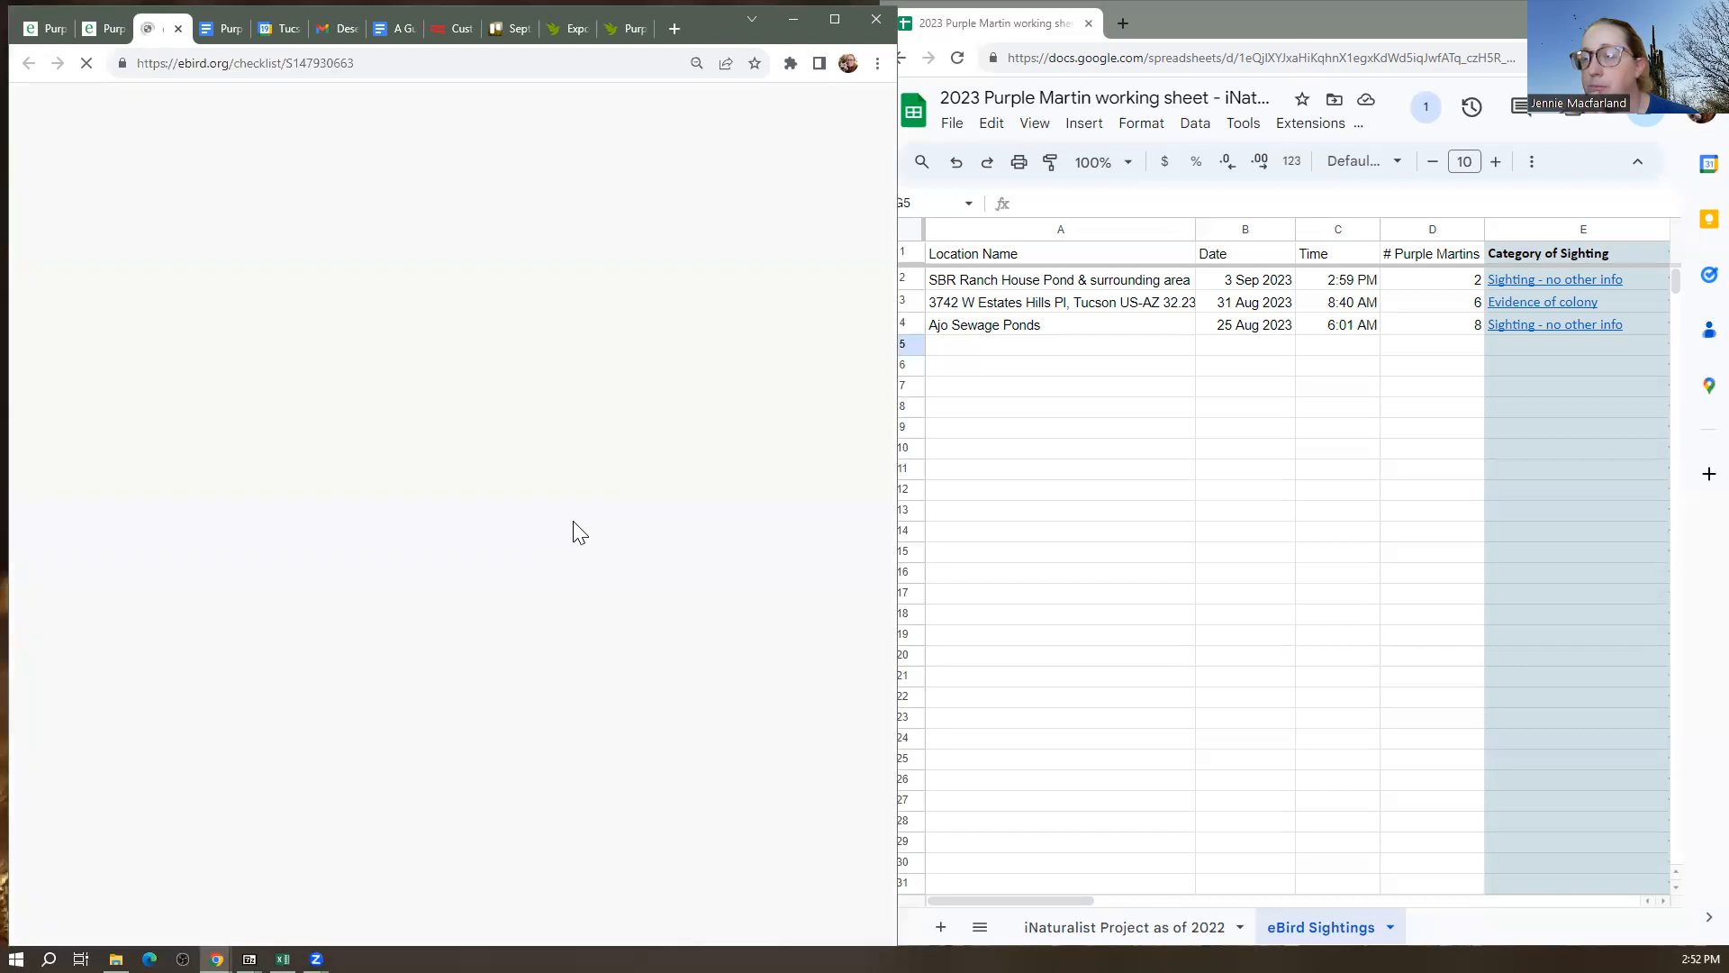
scroll(504, 707, "down", 5)
scroll(515, 701, "down", 6)
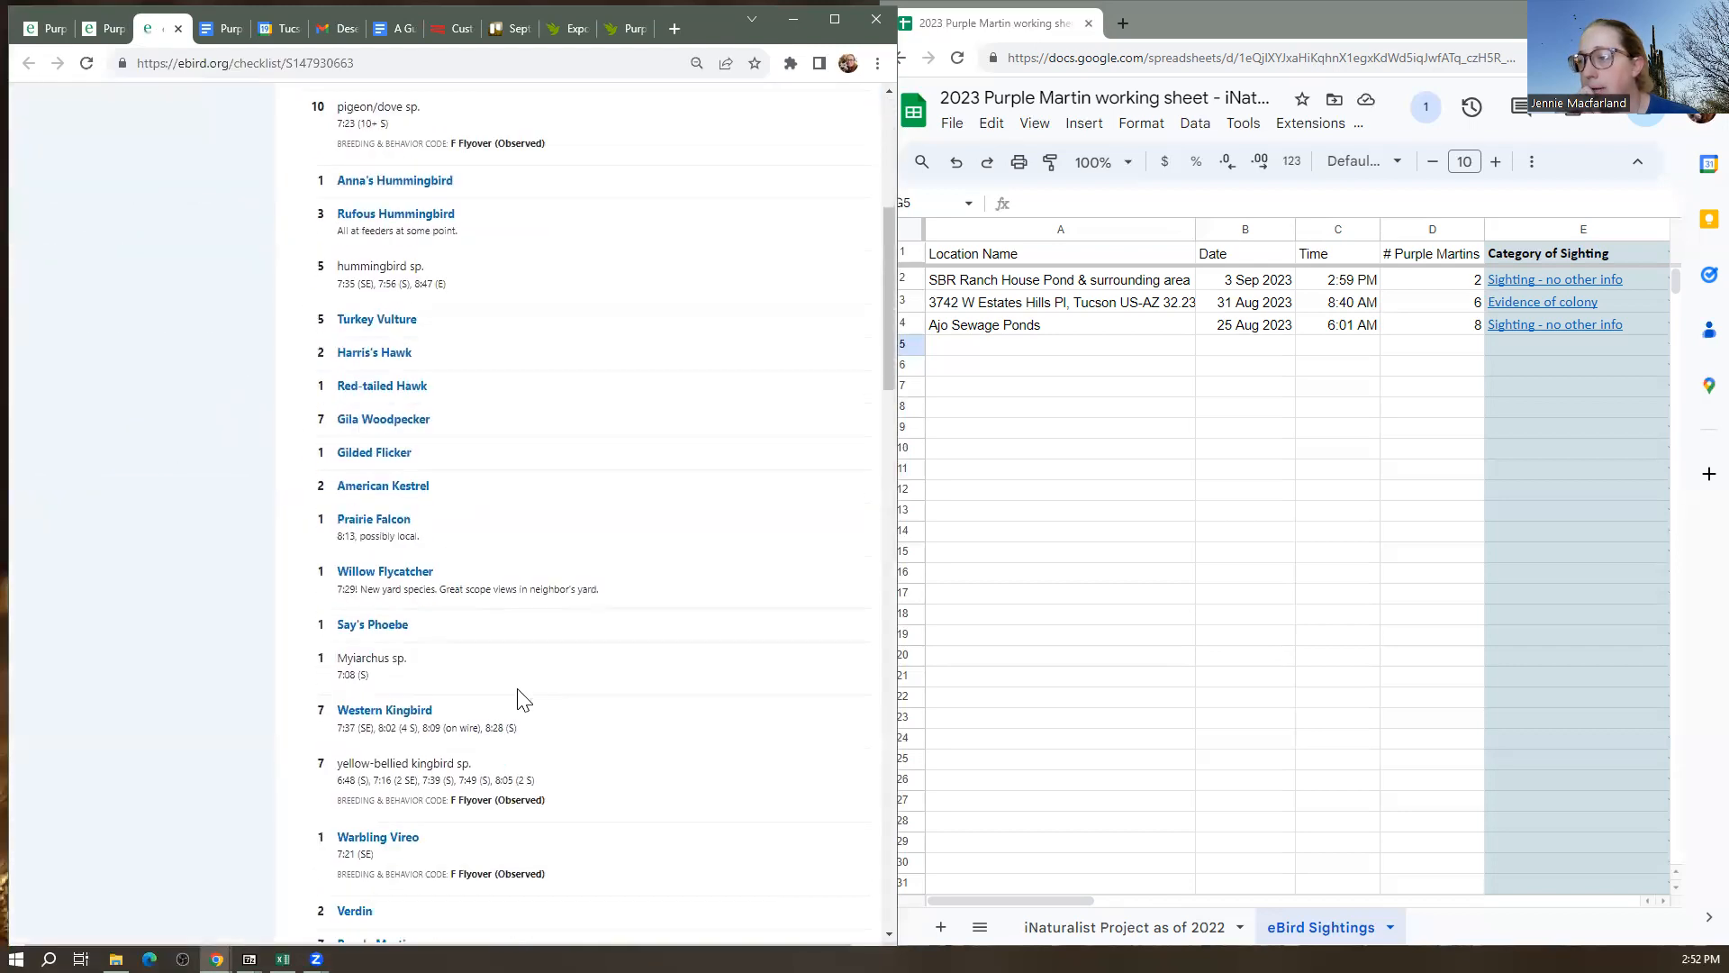
scroll(522, 699, "down", 3)
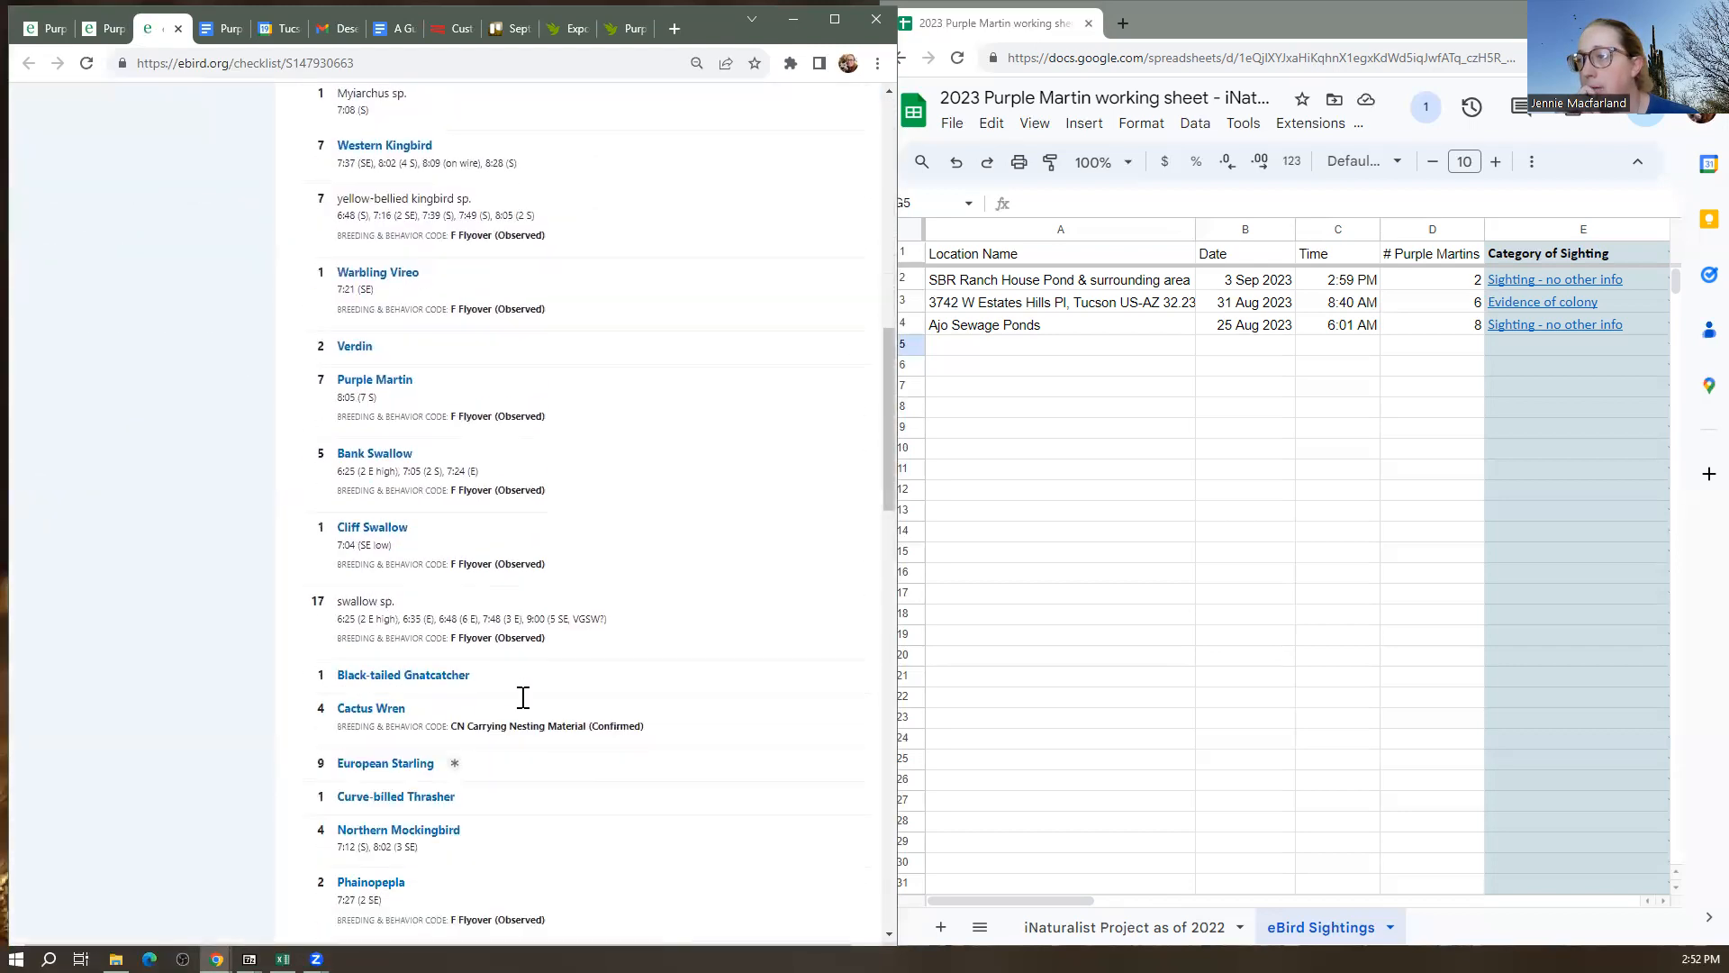
scroll(525, 708, "up", 2)
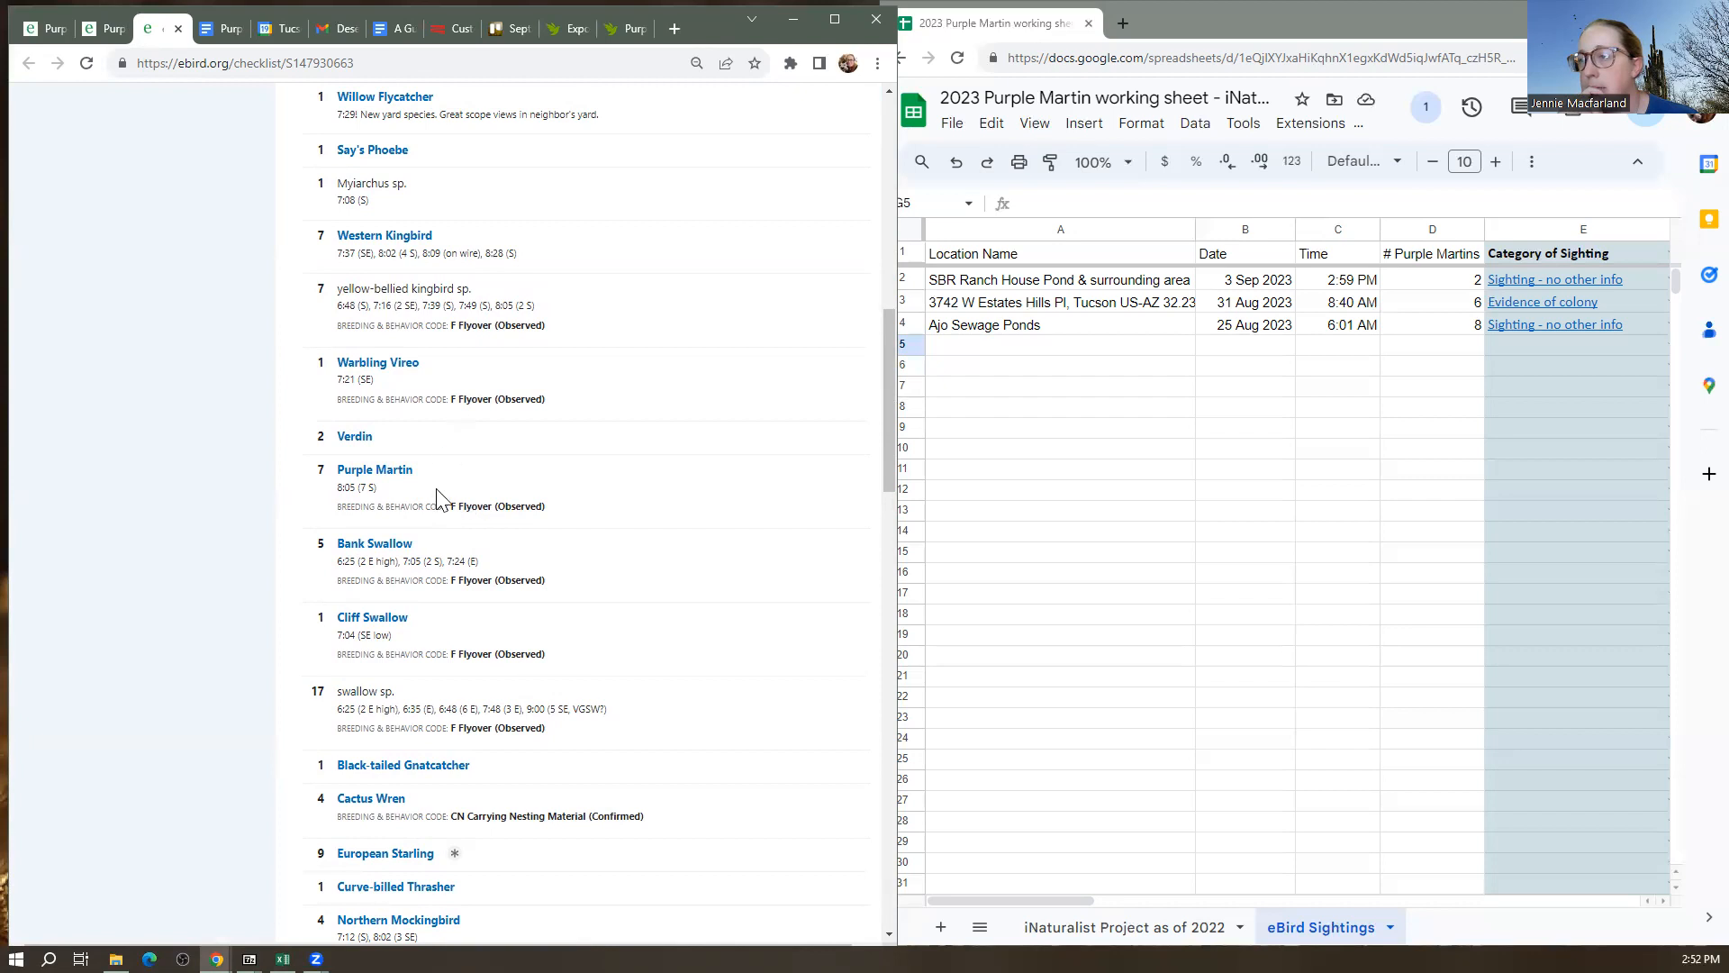
scroll(422, 515, "up", 9)
scroll(417, 522, "up", 2)
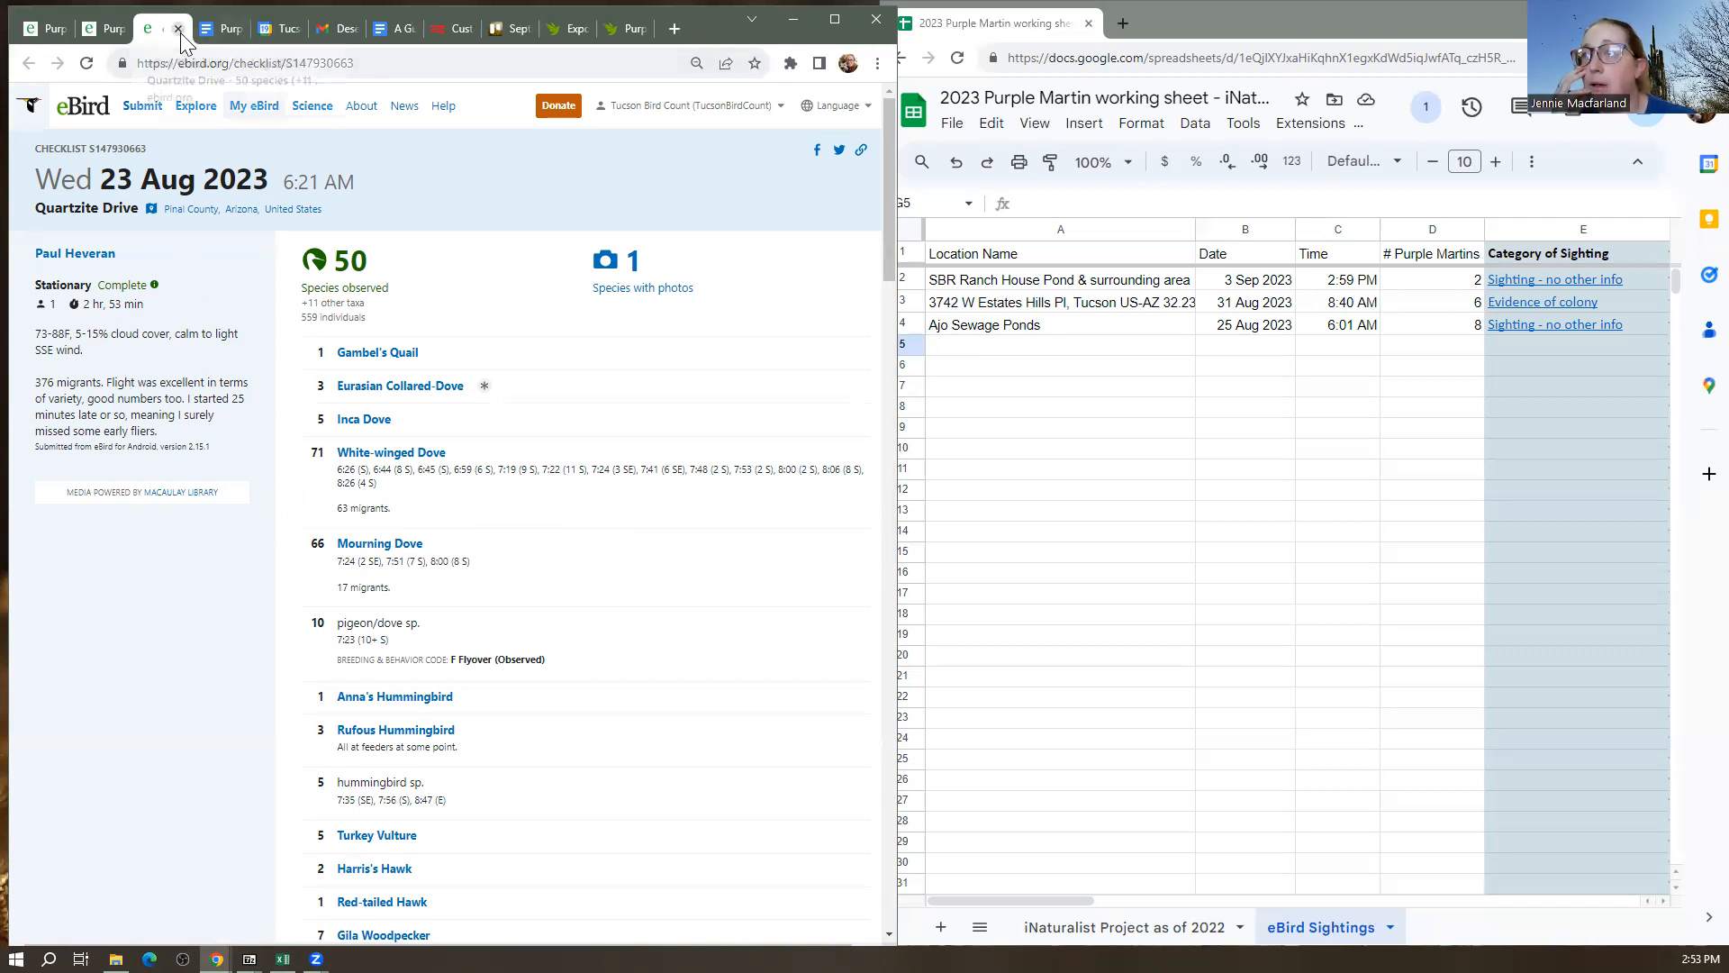
left_click(104, 29)
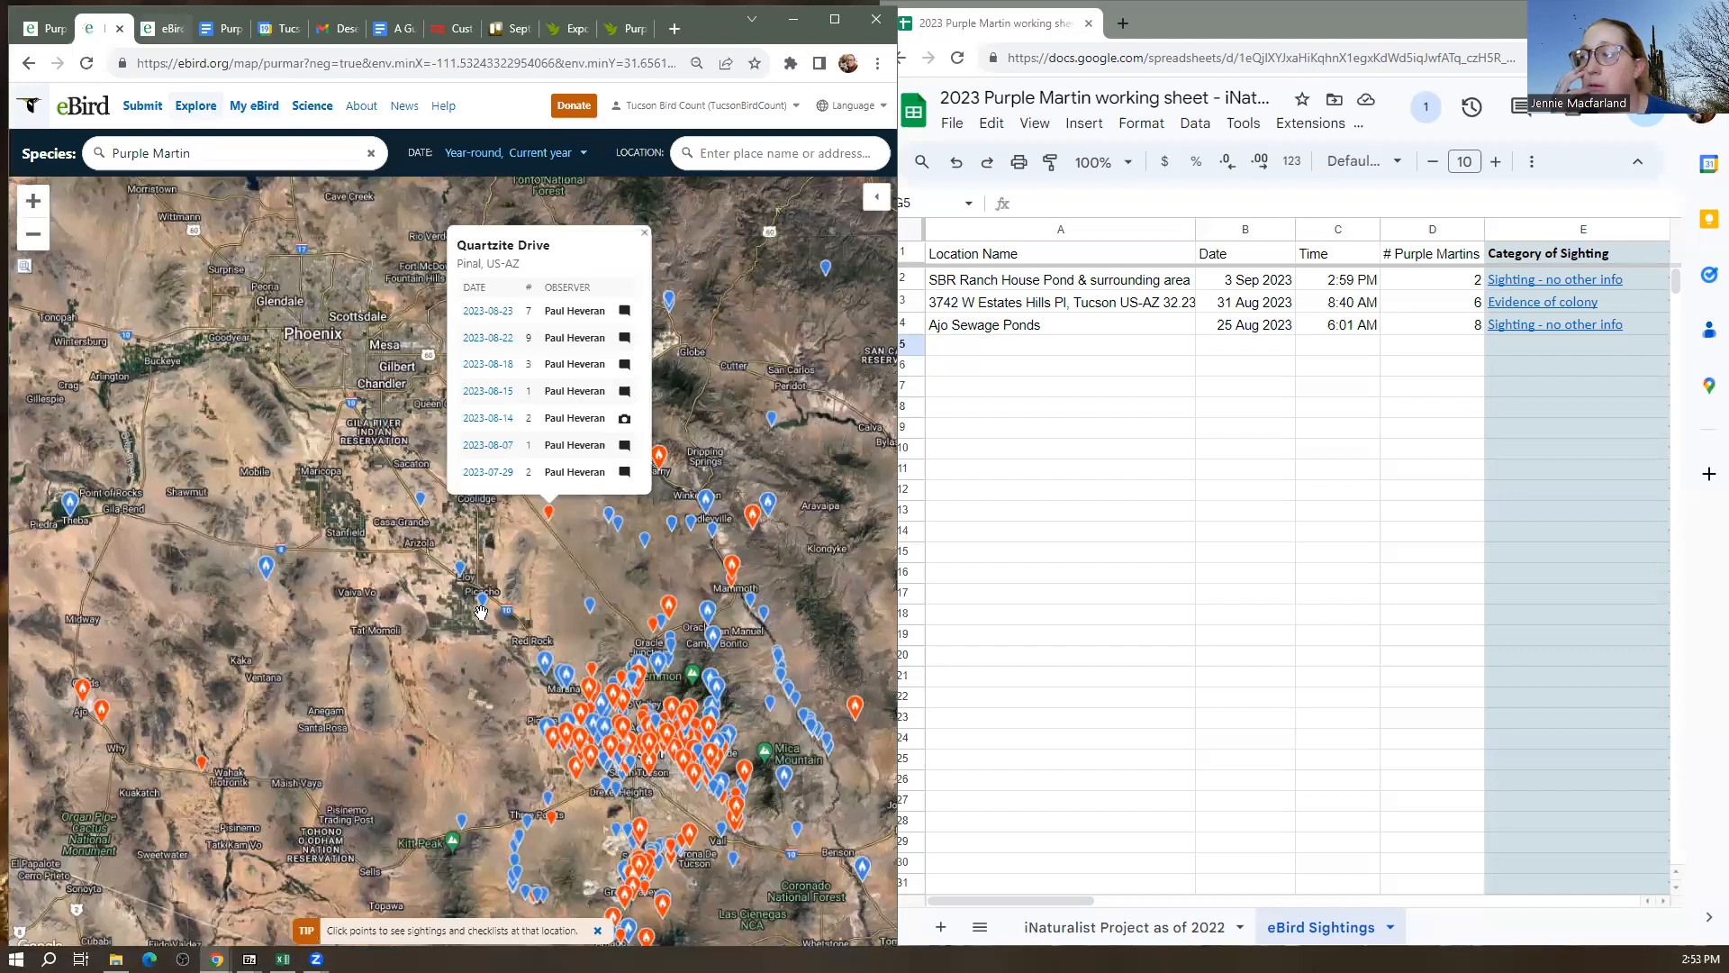
Open the 22 Aug 2023 Quartzite Drive checklist and find its Purple Martin entry
left_click(480, 339)
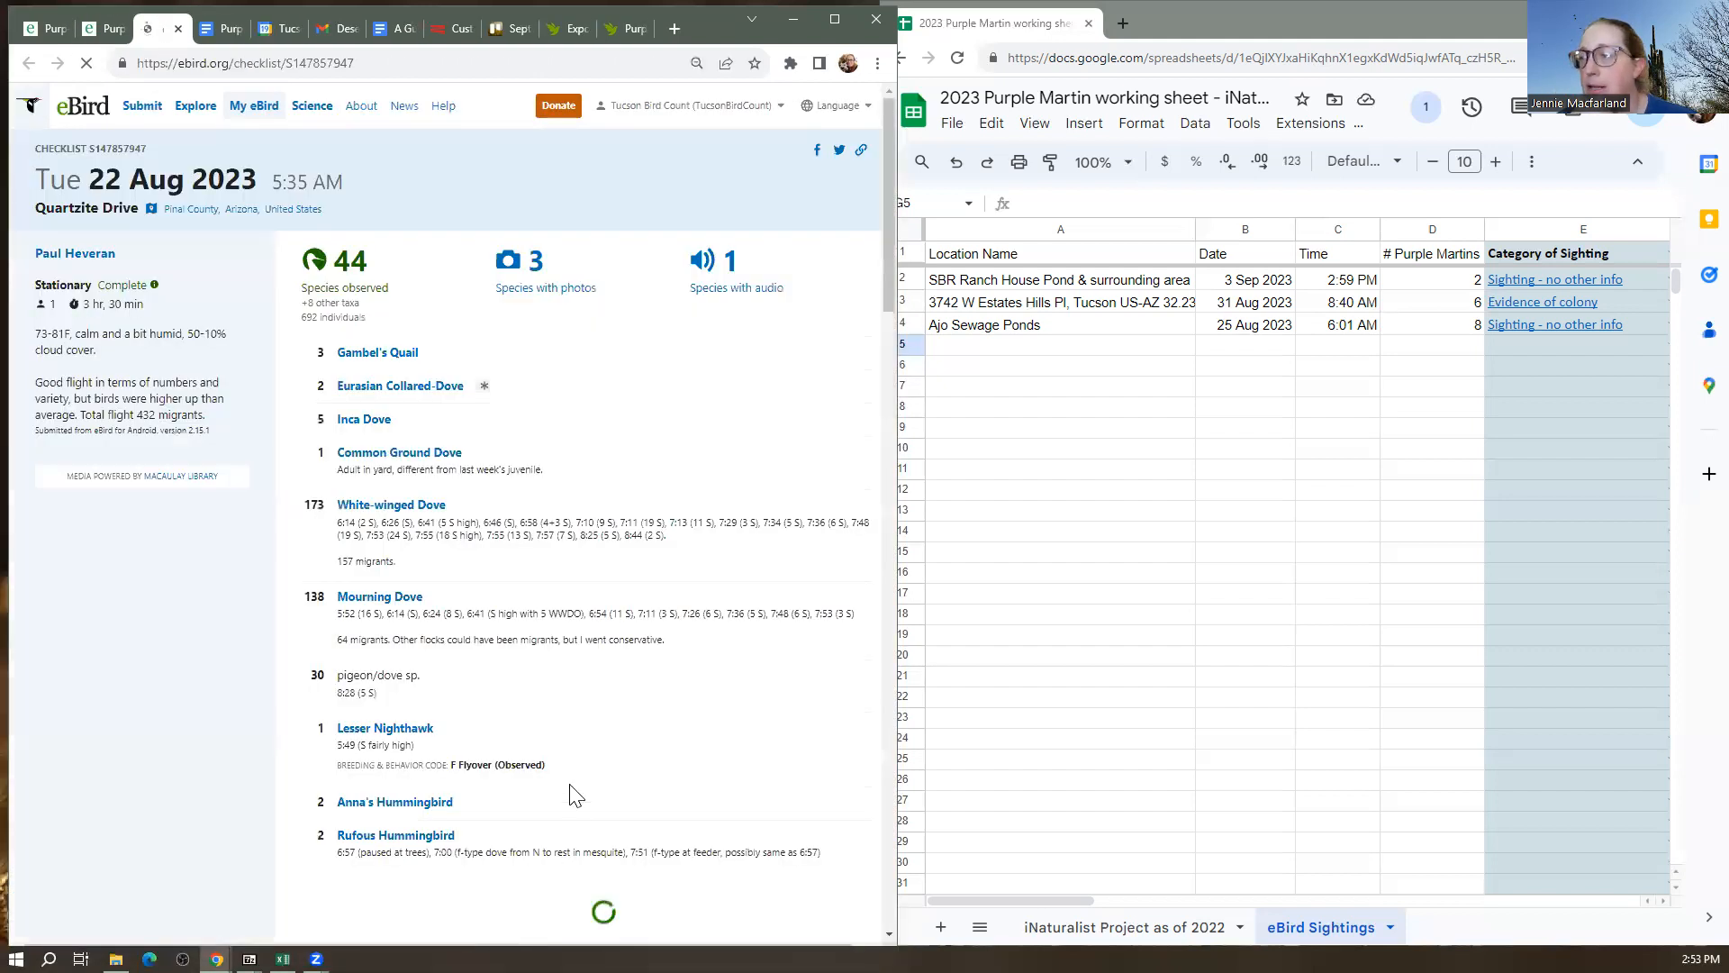
scroll(622, 636, "down", 10)
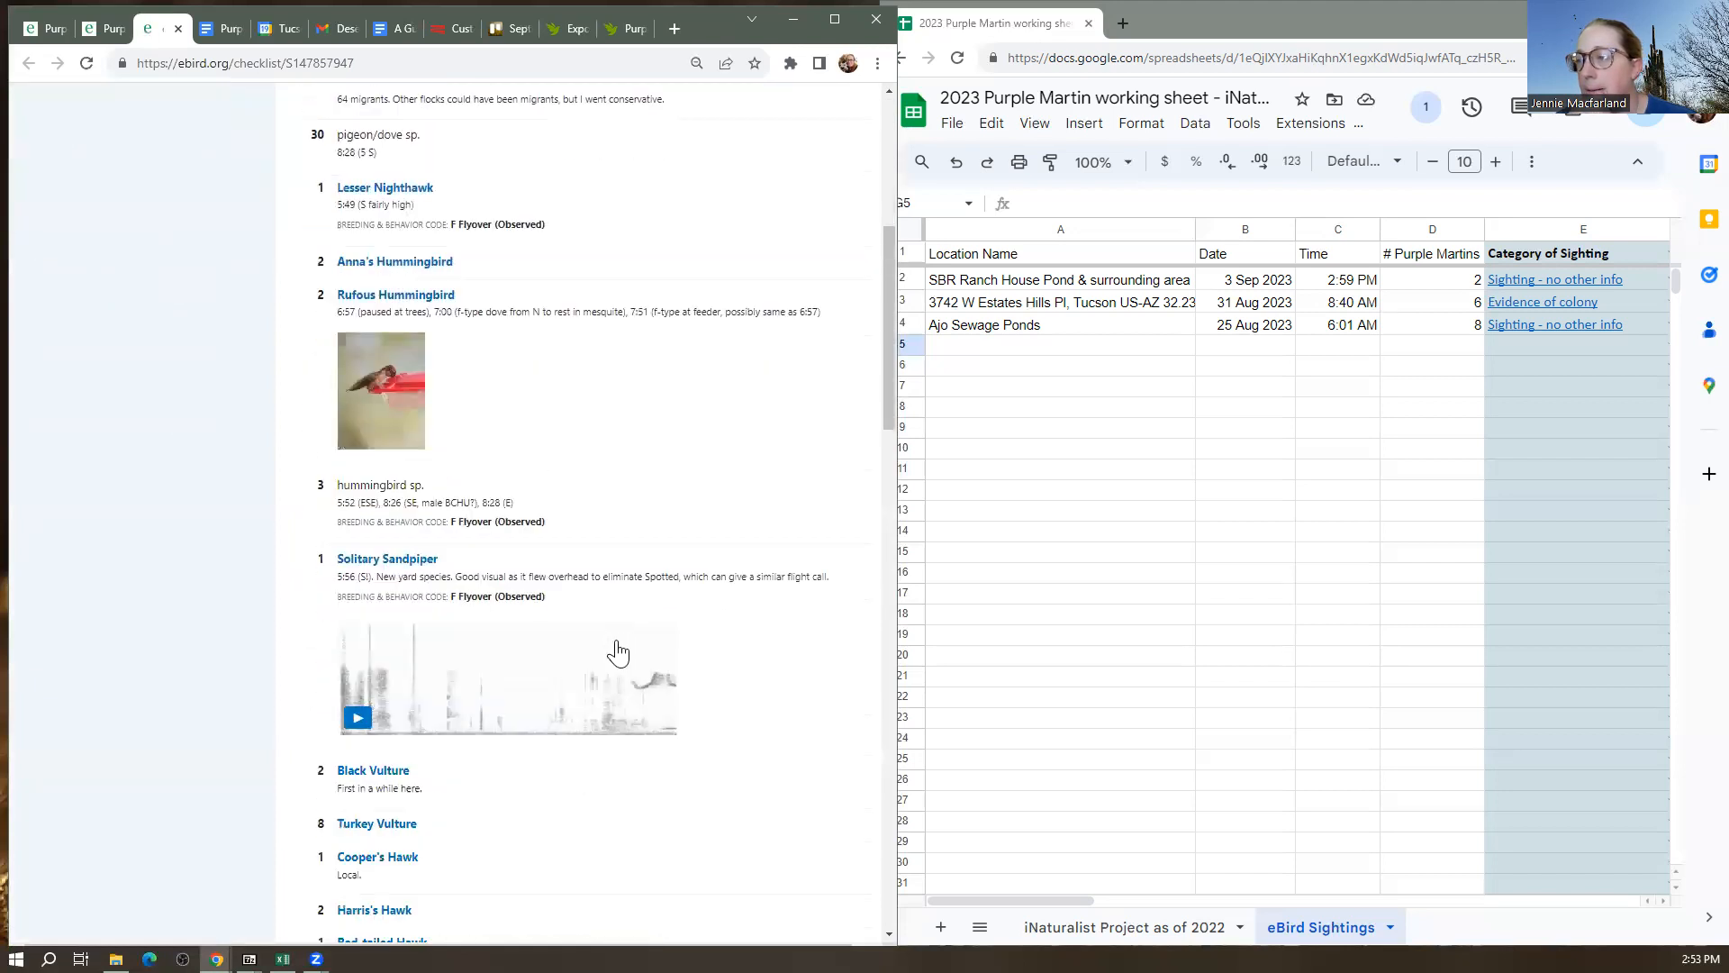
scroll(622, 650, "down", 7)
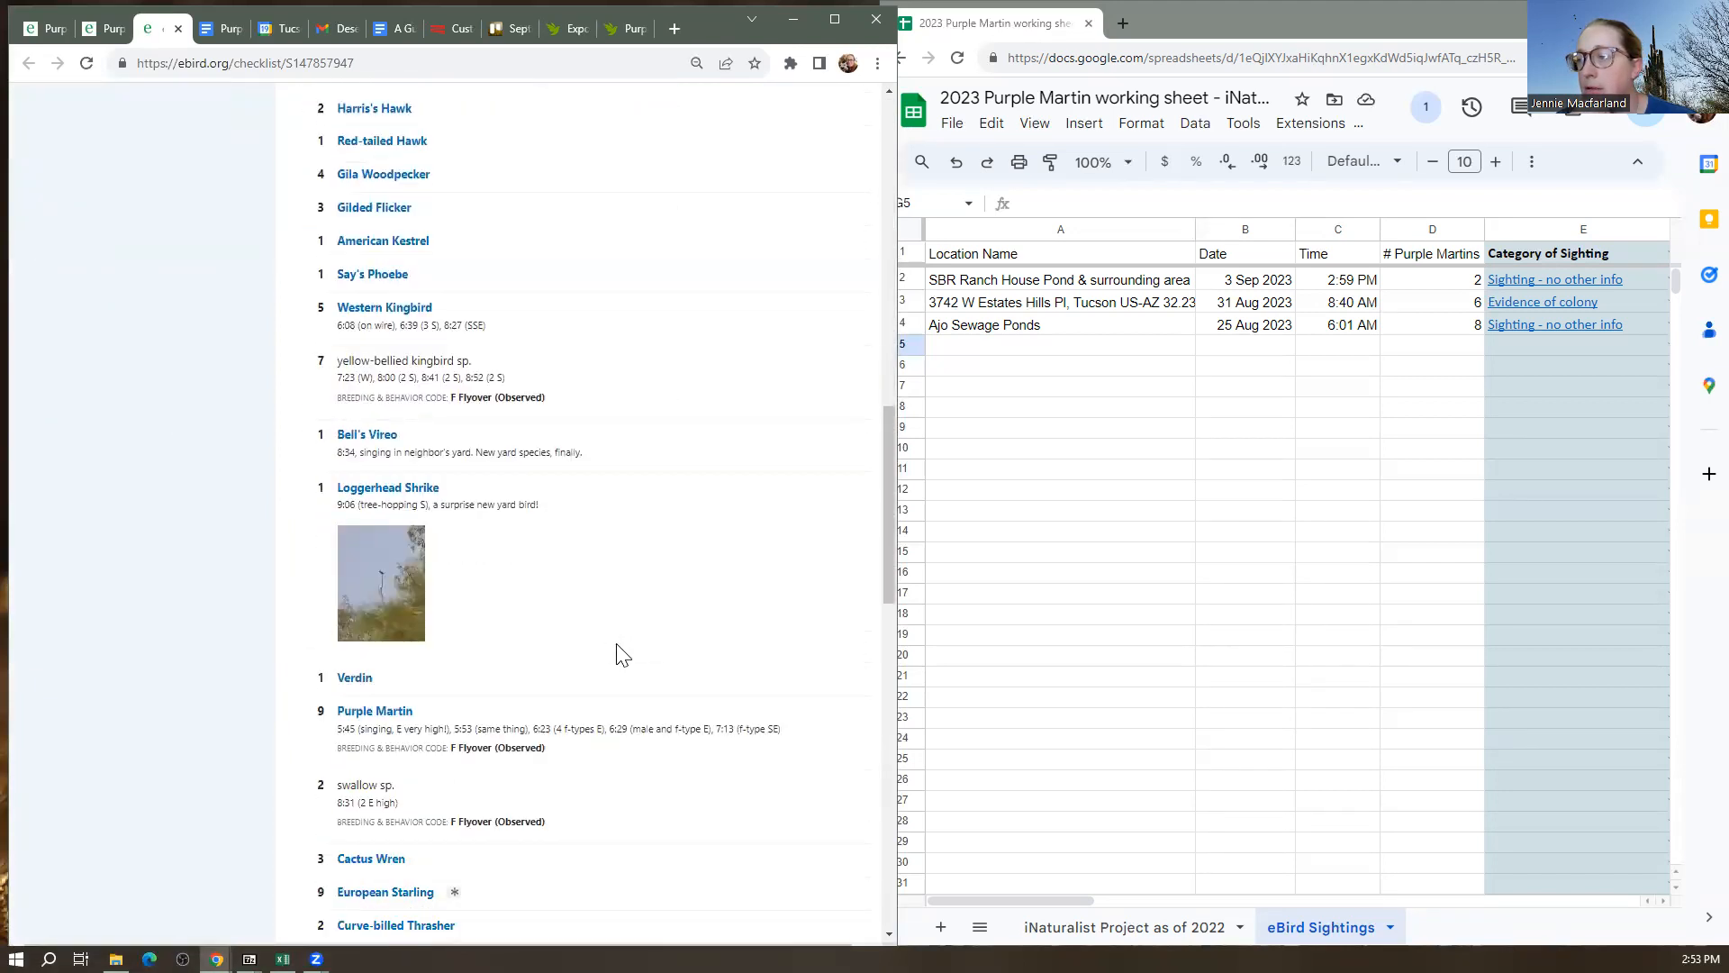
Copy the location name Quartzite Drive from the 22 Aug 2023 checklist into cell A5 of the working sheet
scroll(621, 655, "down", 1)
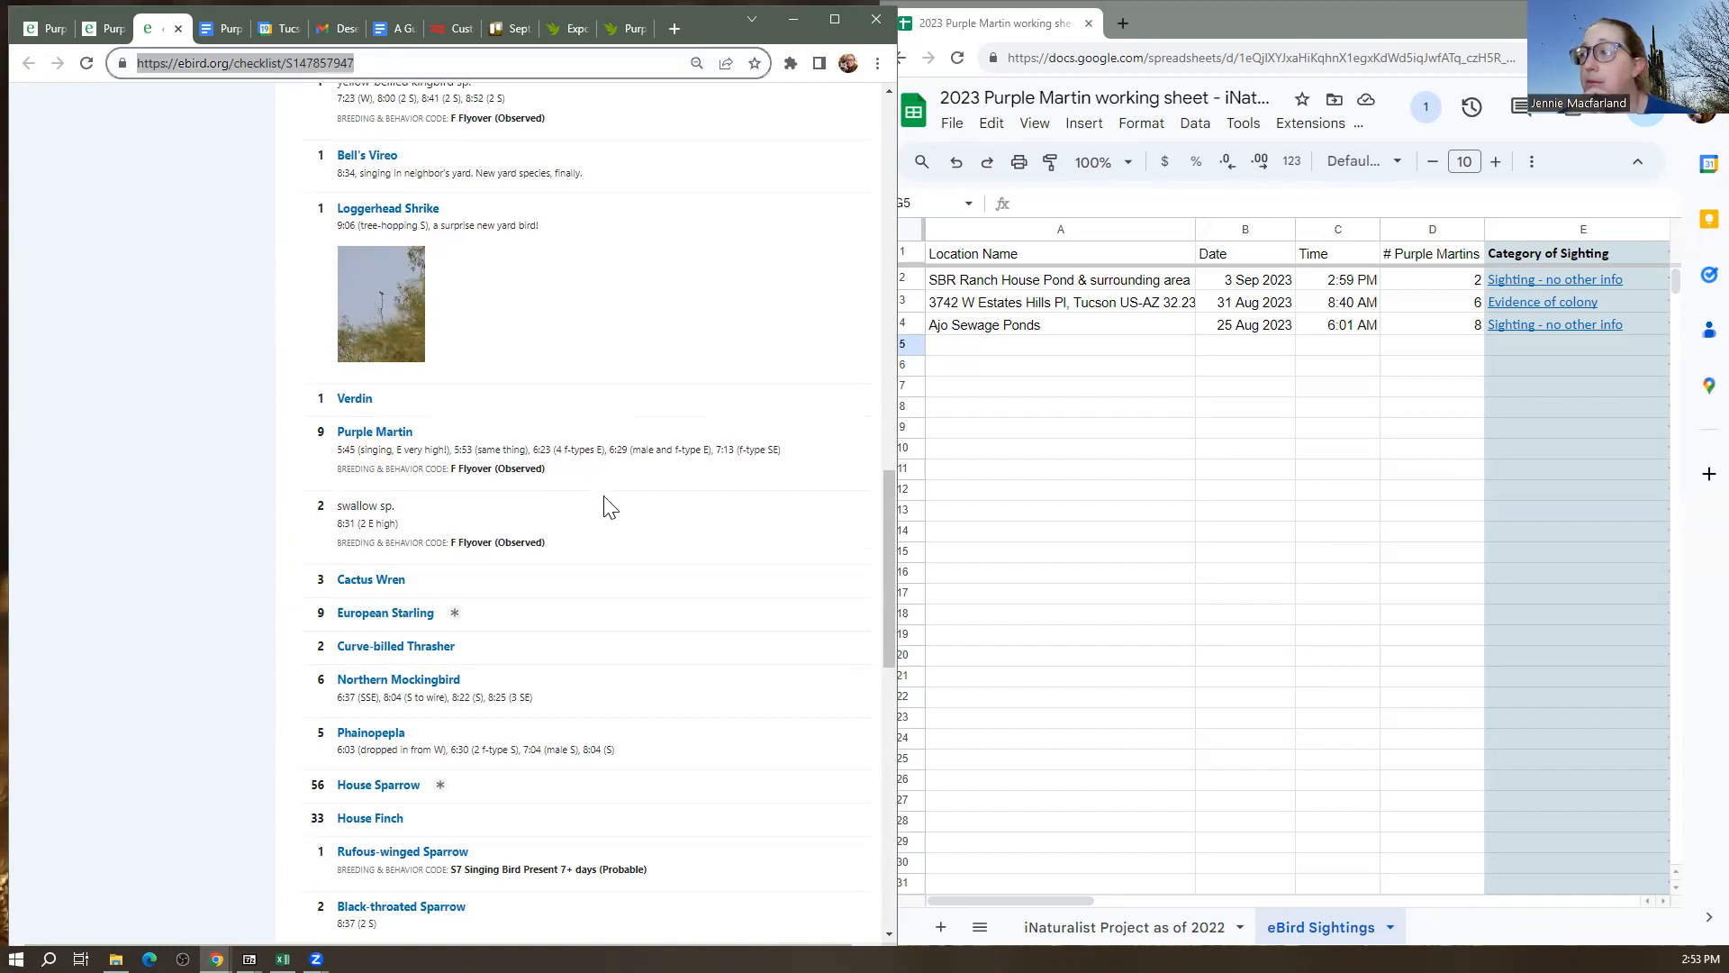
scroll(616, 535, "up", 20)
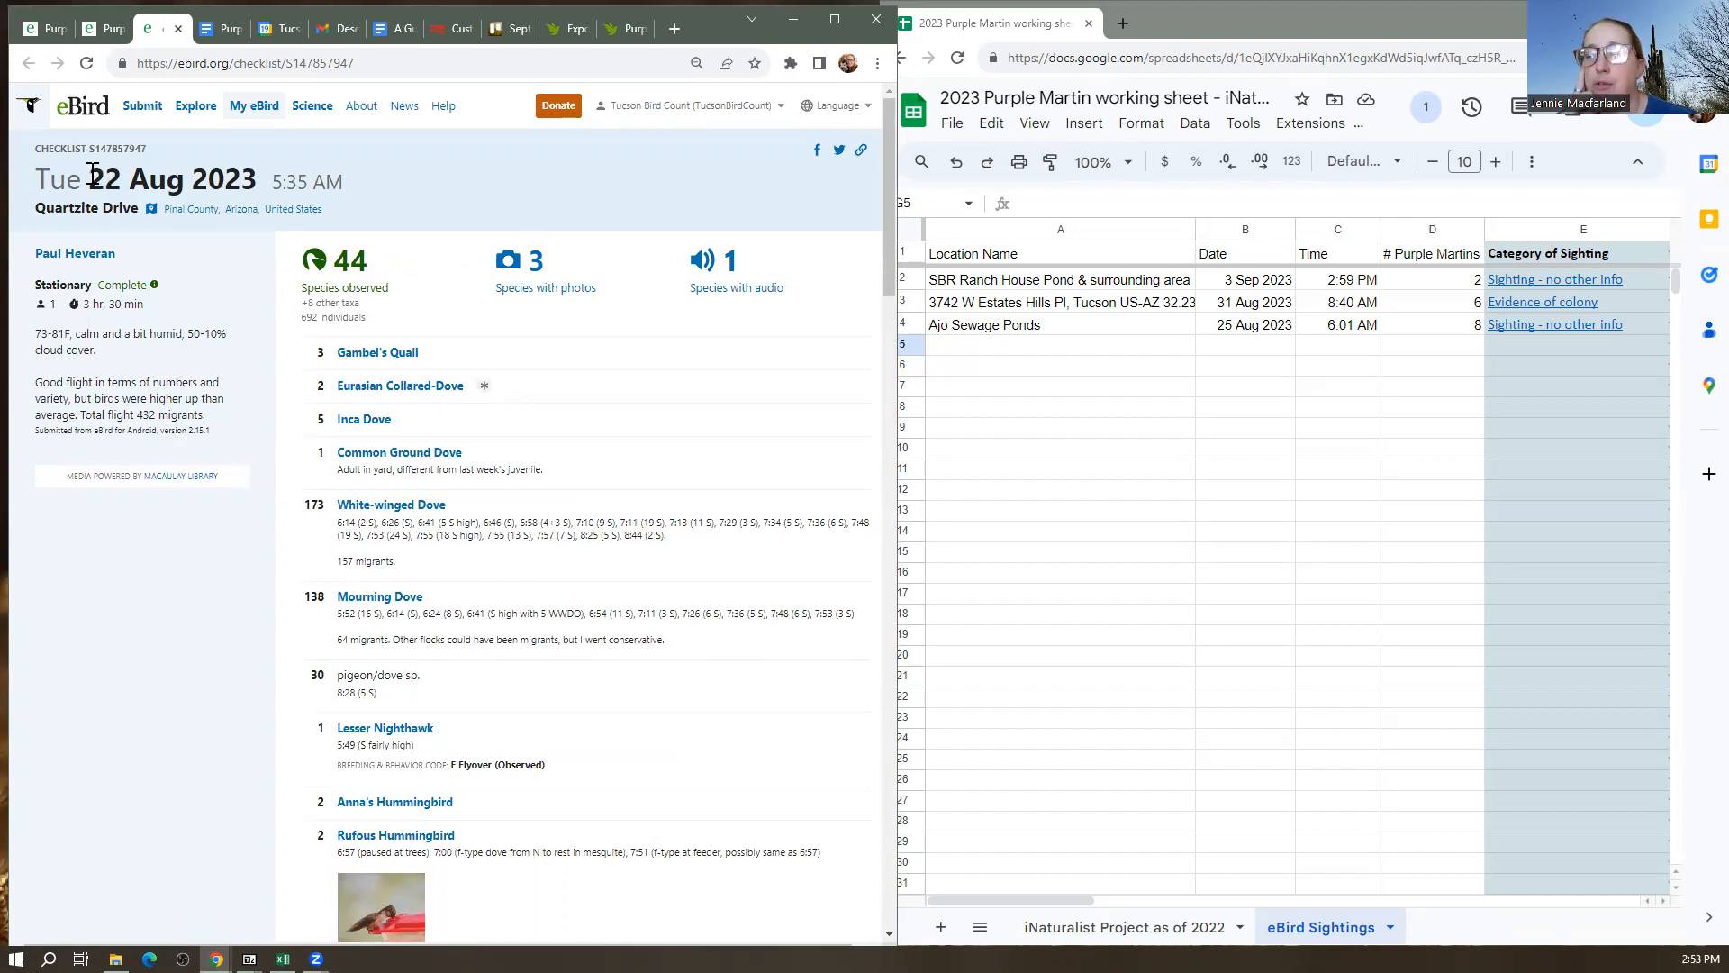
left_click_drag(89, 178, 270, 186)
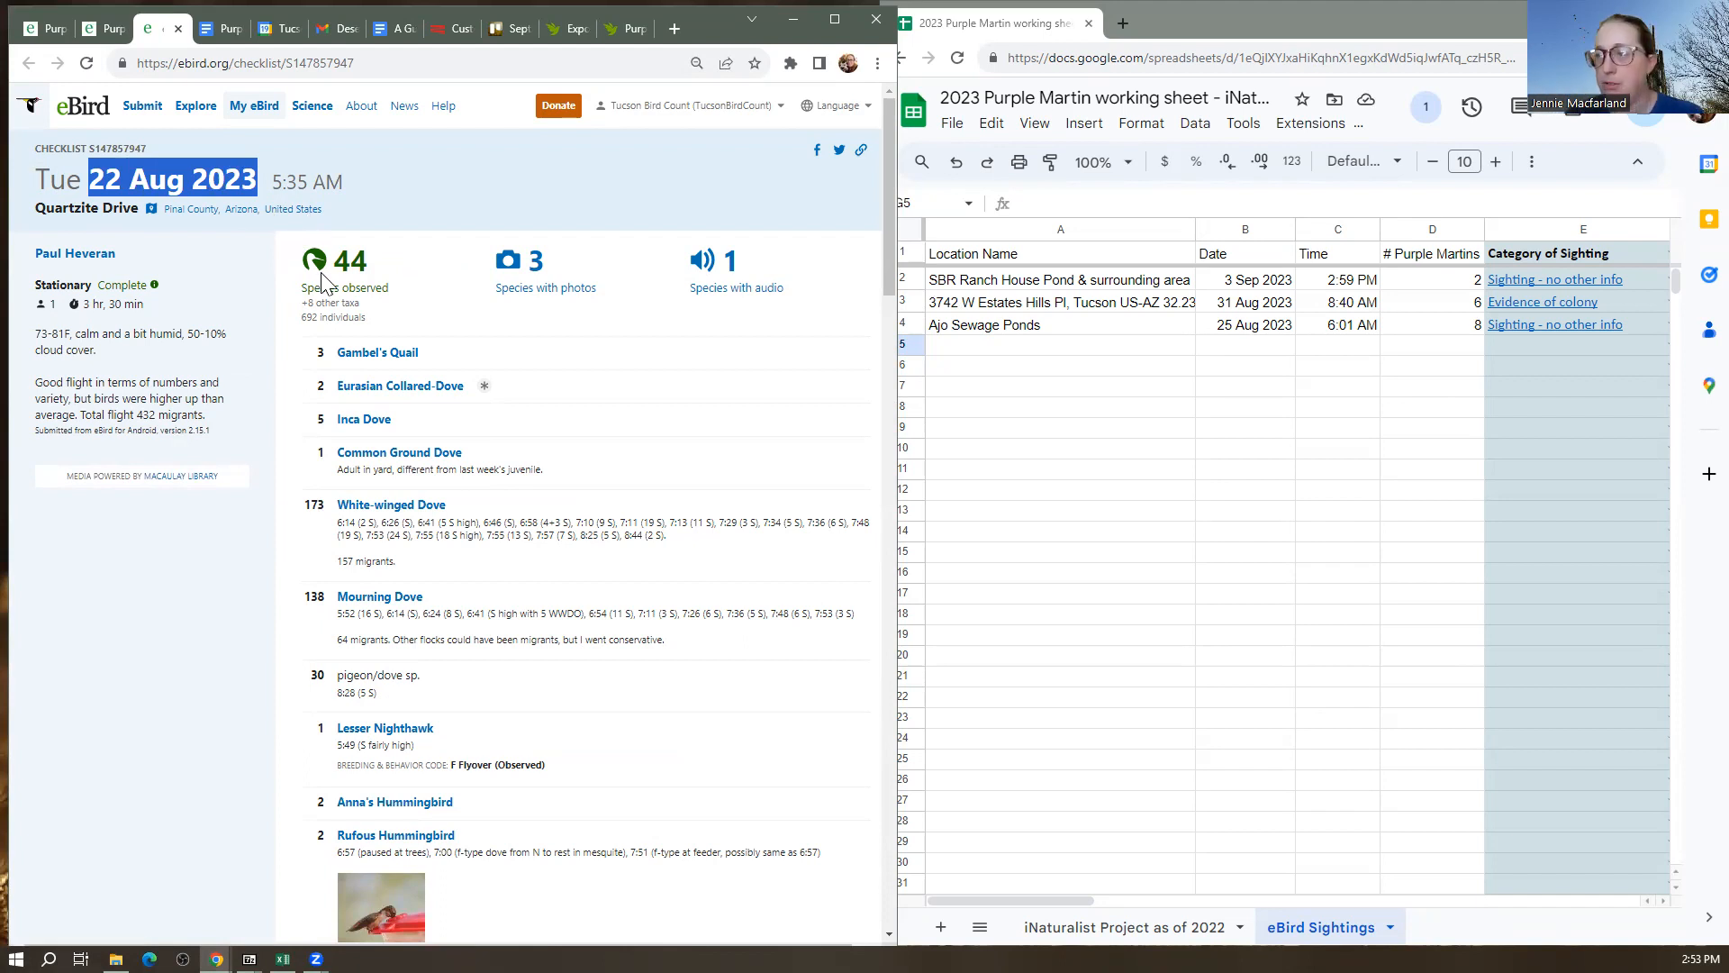
left_click(11, 193)
mouse_move(32, 214)
left_mouse_down()
mouse_move(135, 209)
mouse_move(36, 214)
left_mouse_up()
key("ctrl+c")
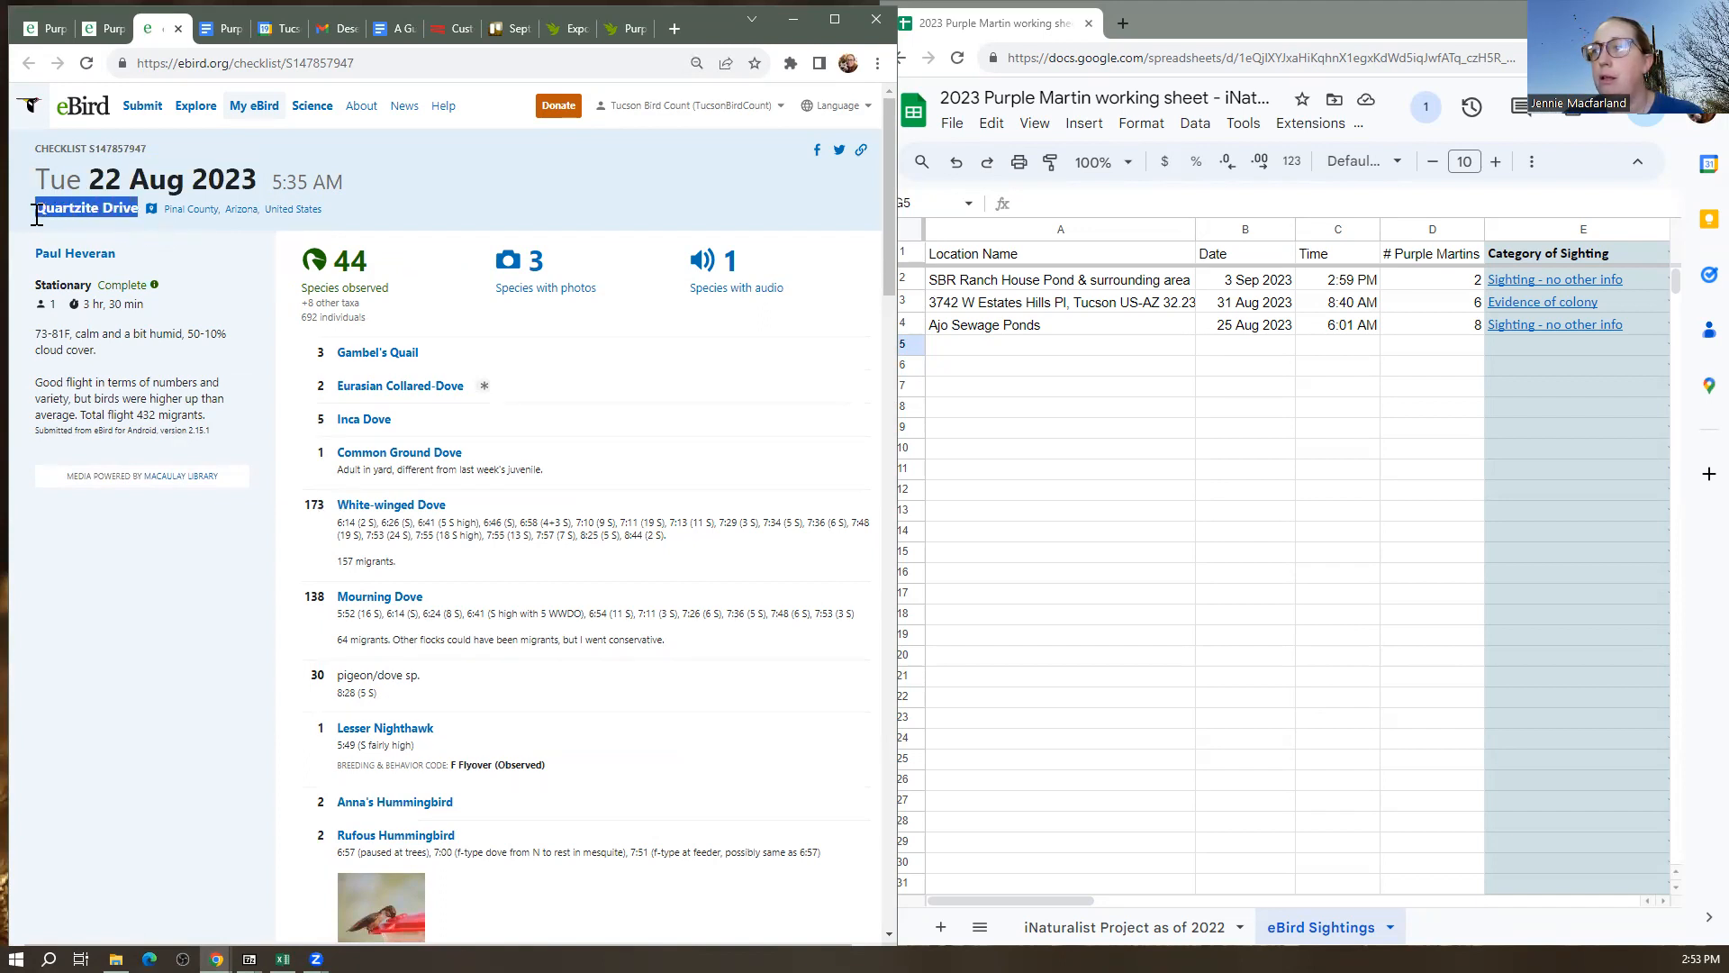
left_click(1241, 531)
left_click(1058, 351)
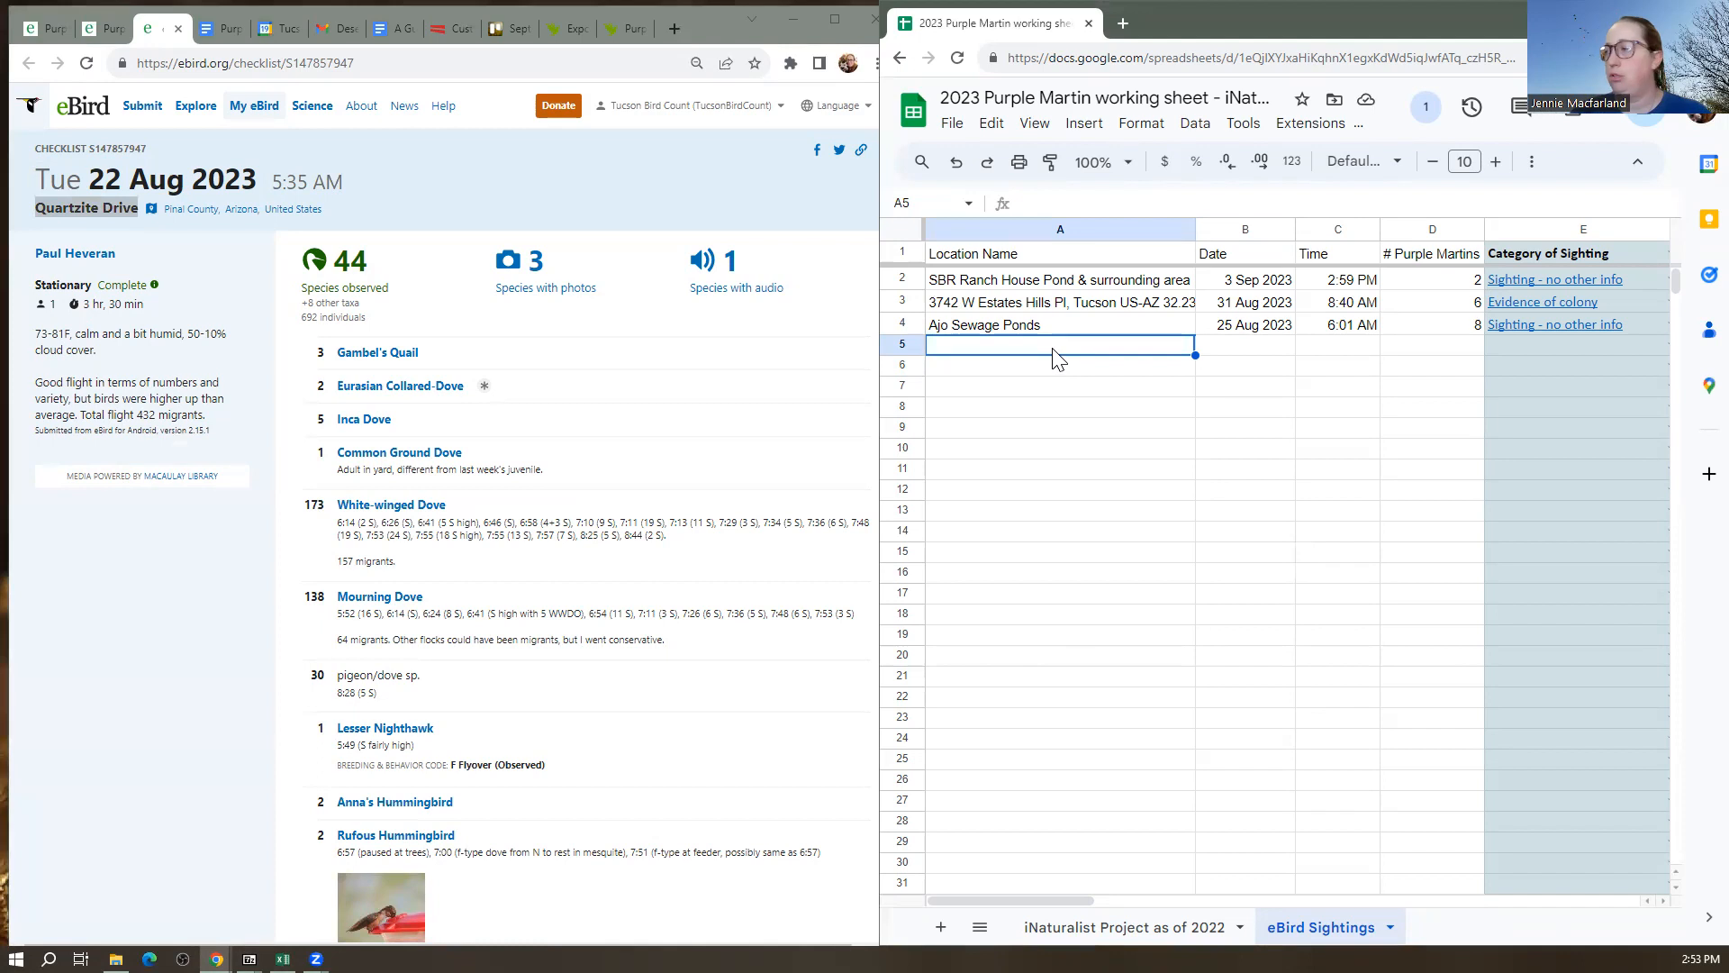
key("ctrl+v")
key("Return")
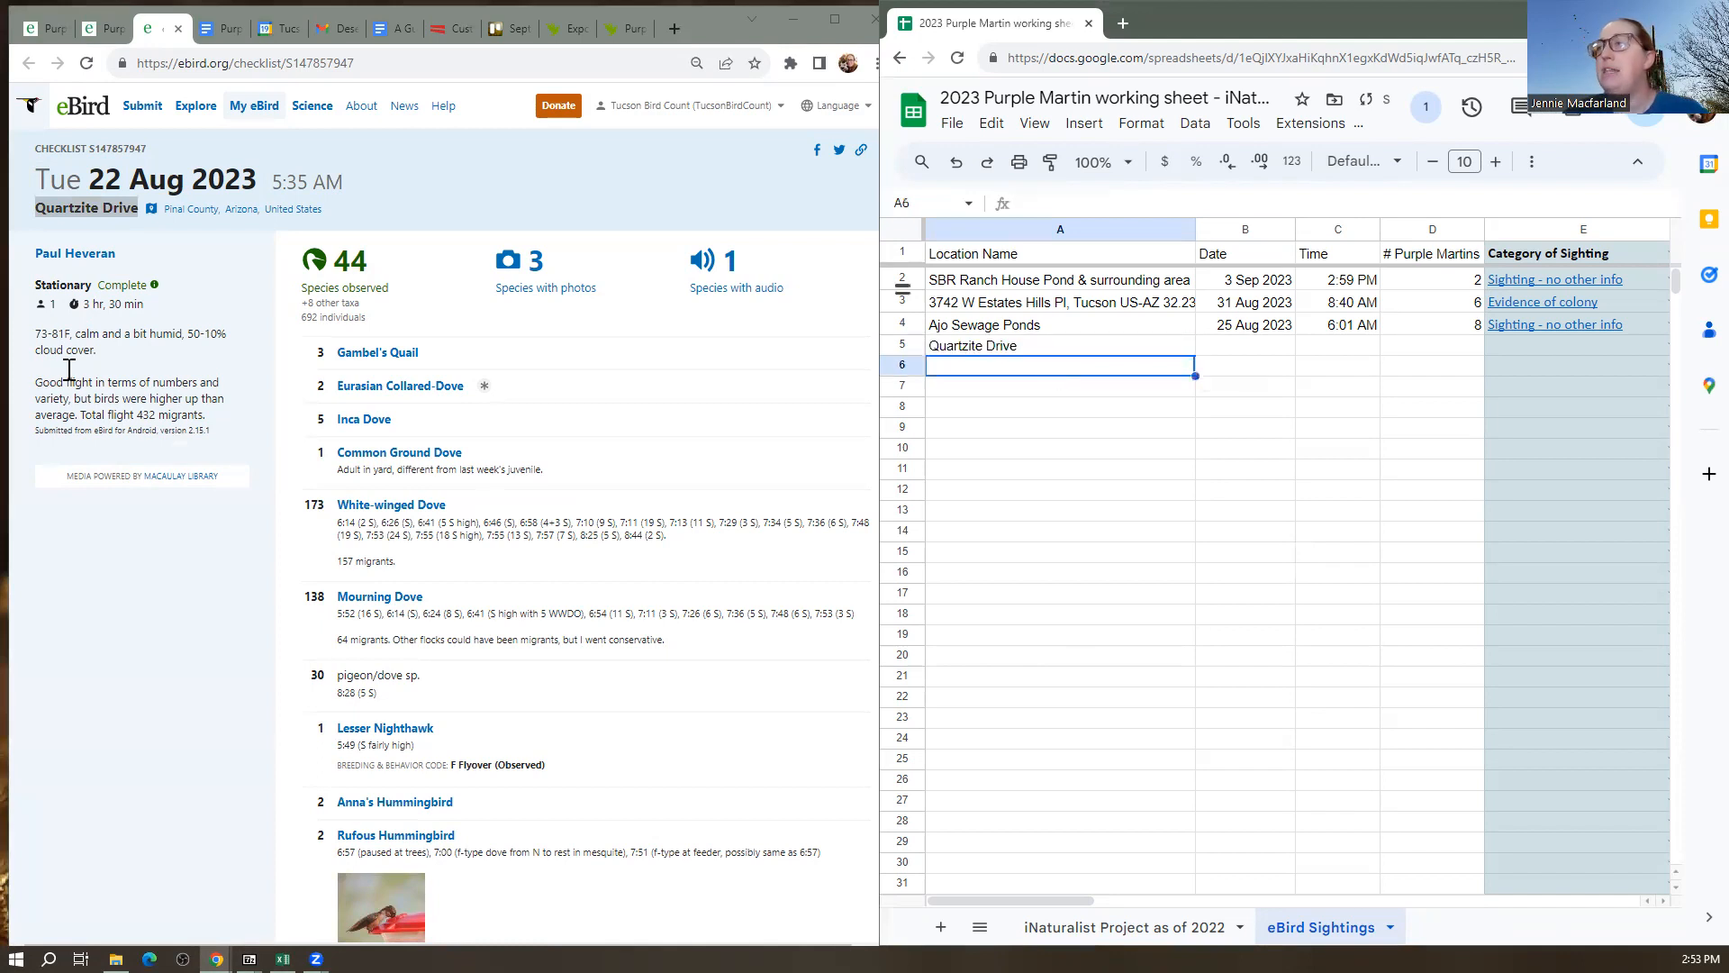
Copy the checklist date 22 Aug 2023 into the Date cell of the Quartzite Drive row
left_click(122, 209)
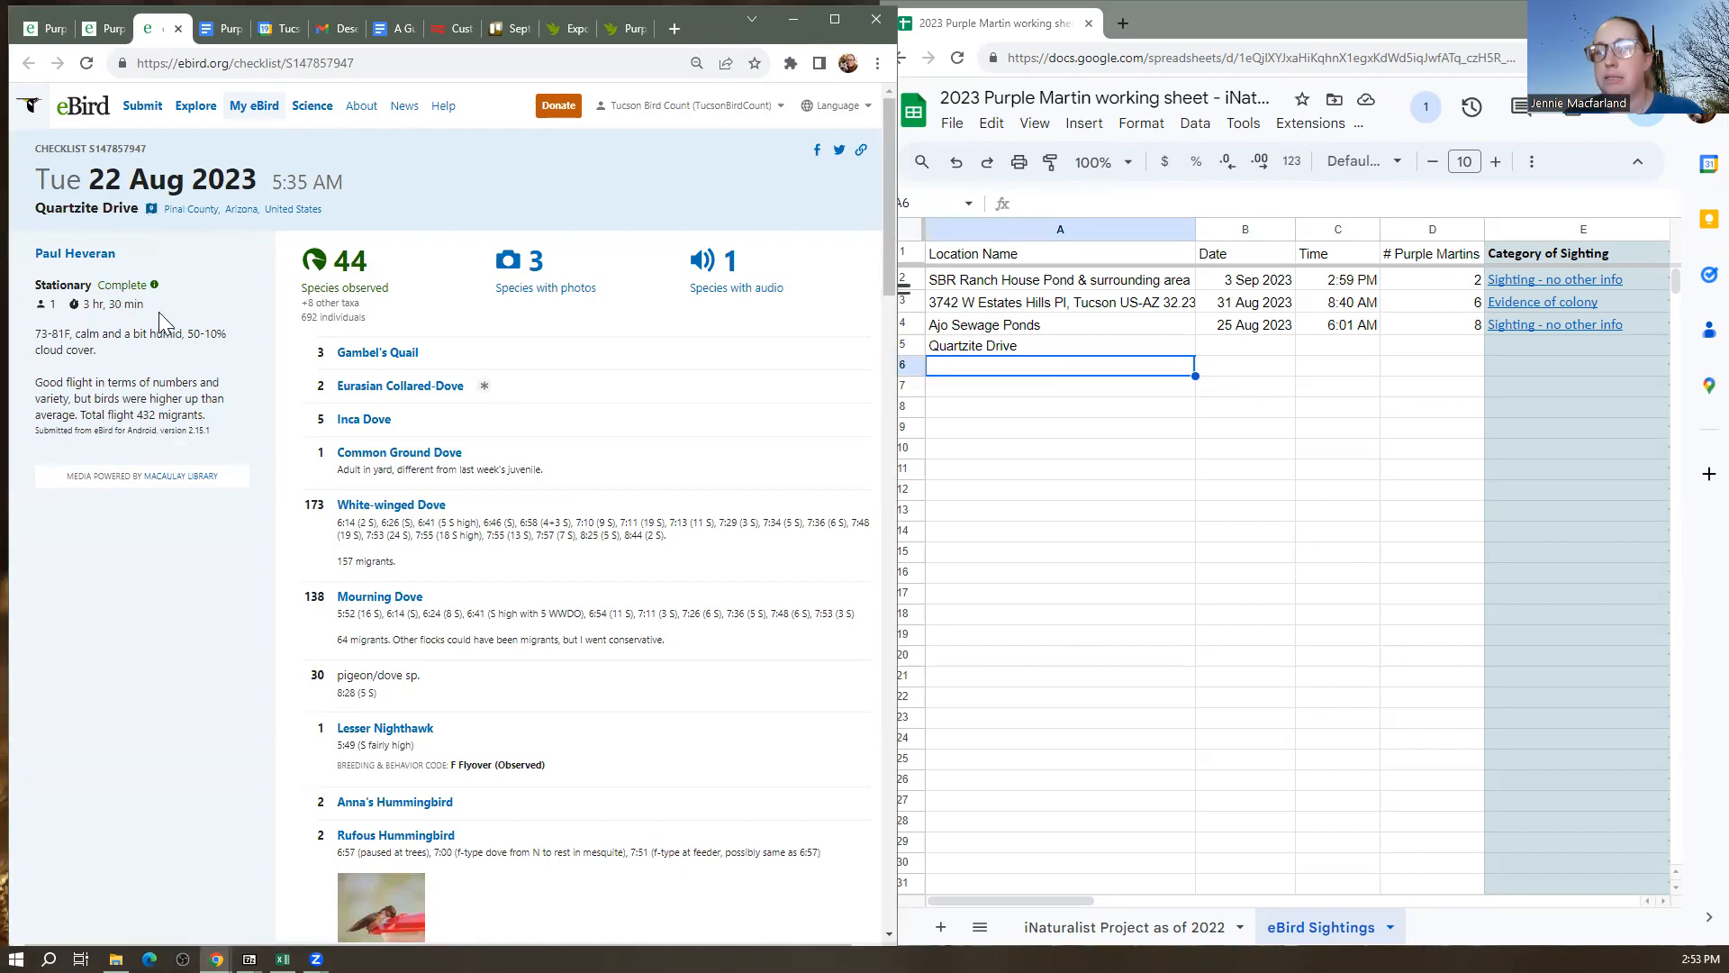
left_click(1247, 345)
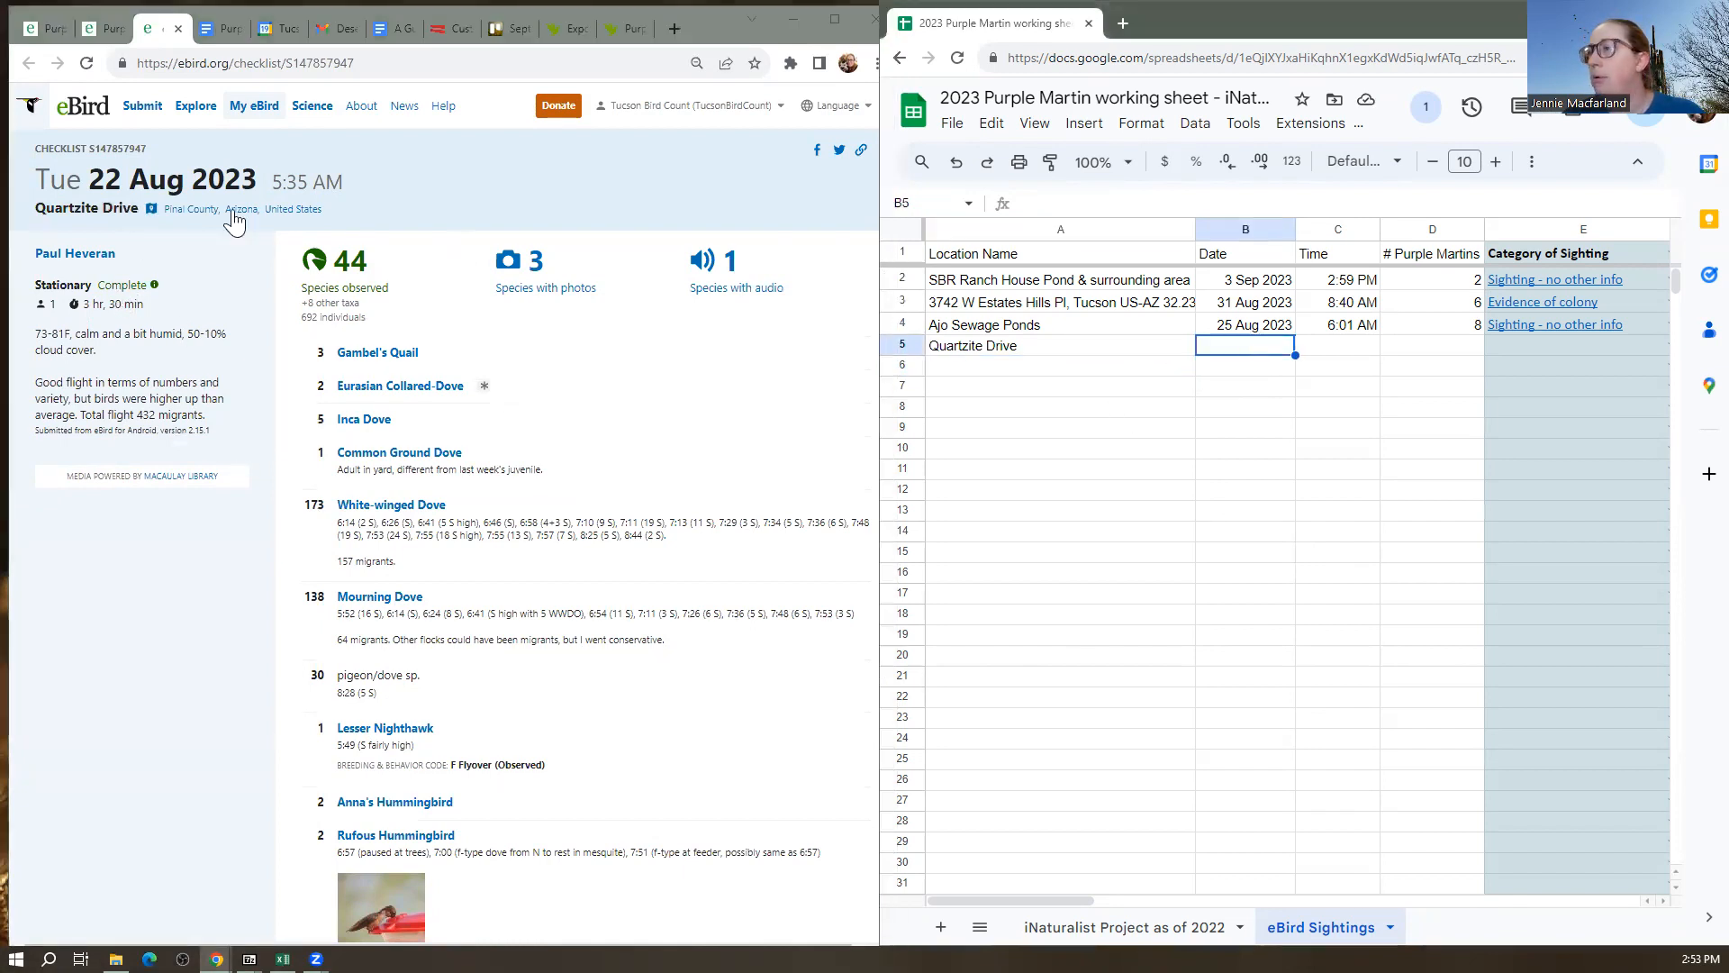
left_click_drag(260, 185, 97, 193)
key("ctrl+c")
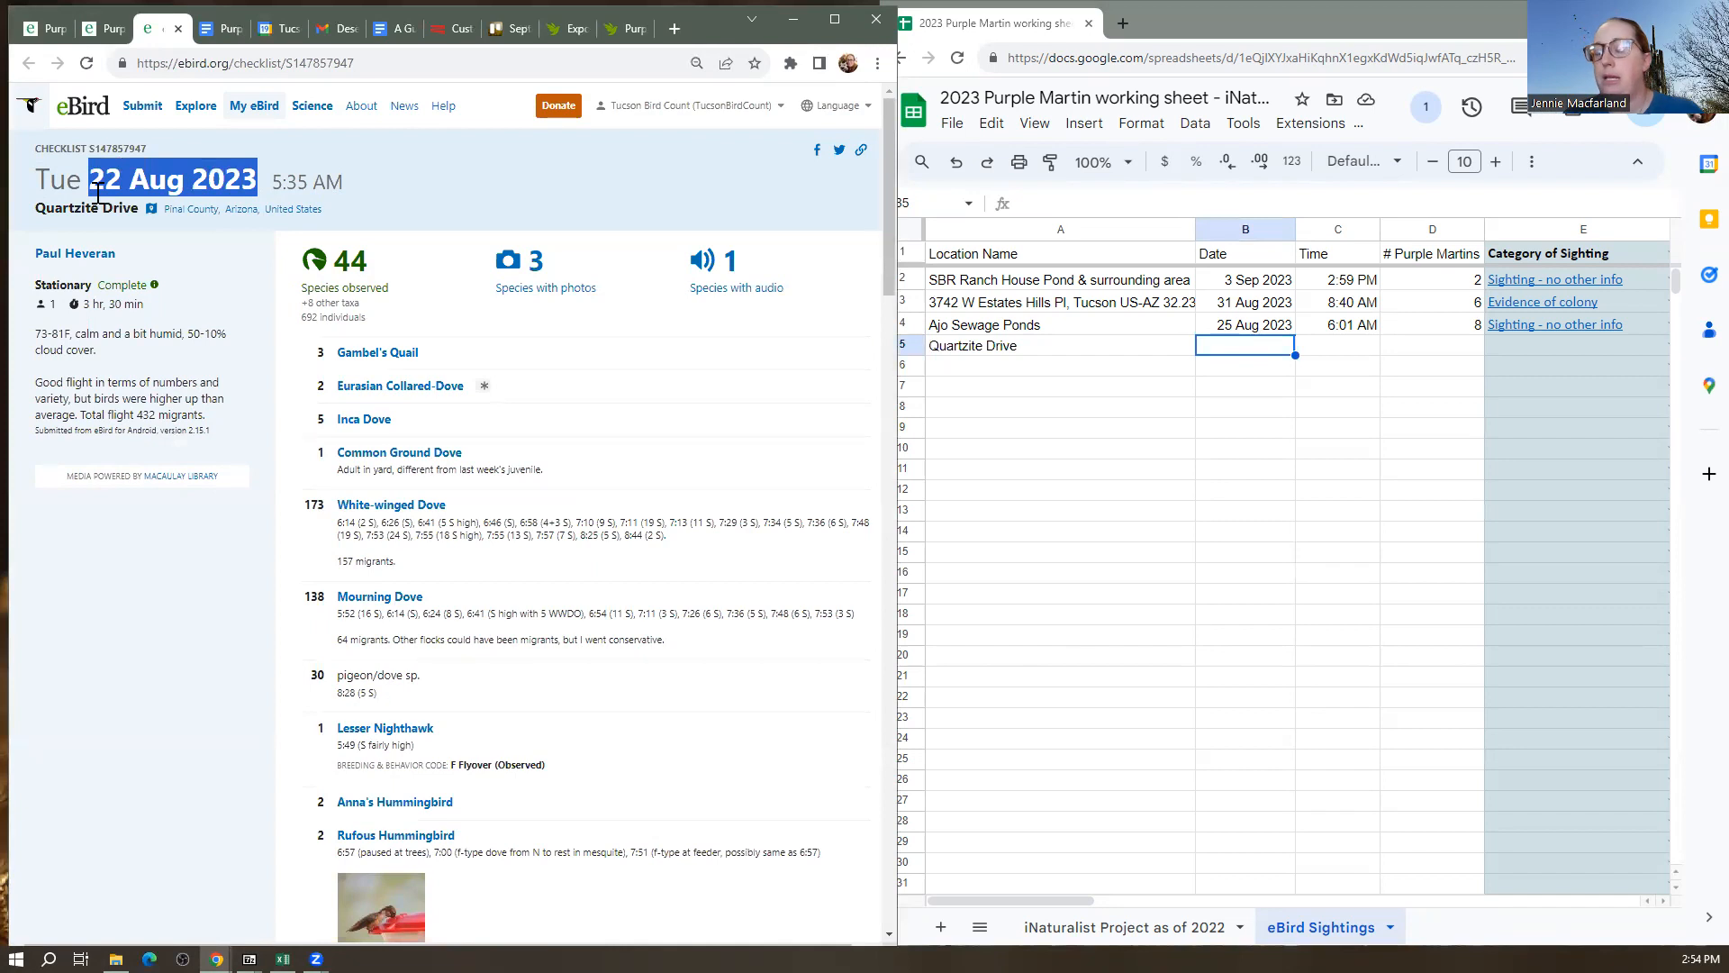
left_click(1162, 437)
left_click(1240, 352)
key("ctrl+v")
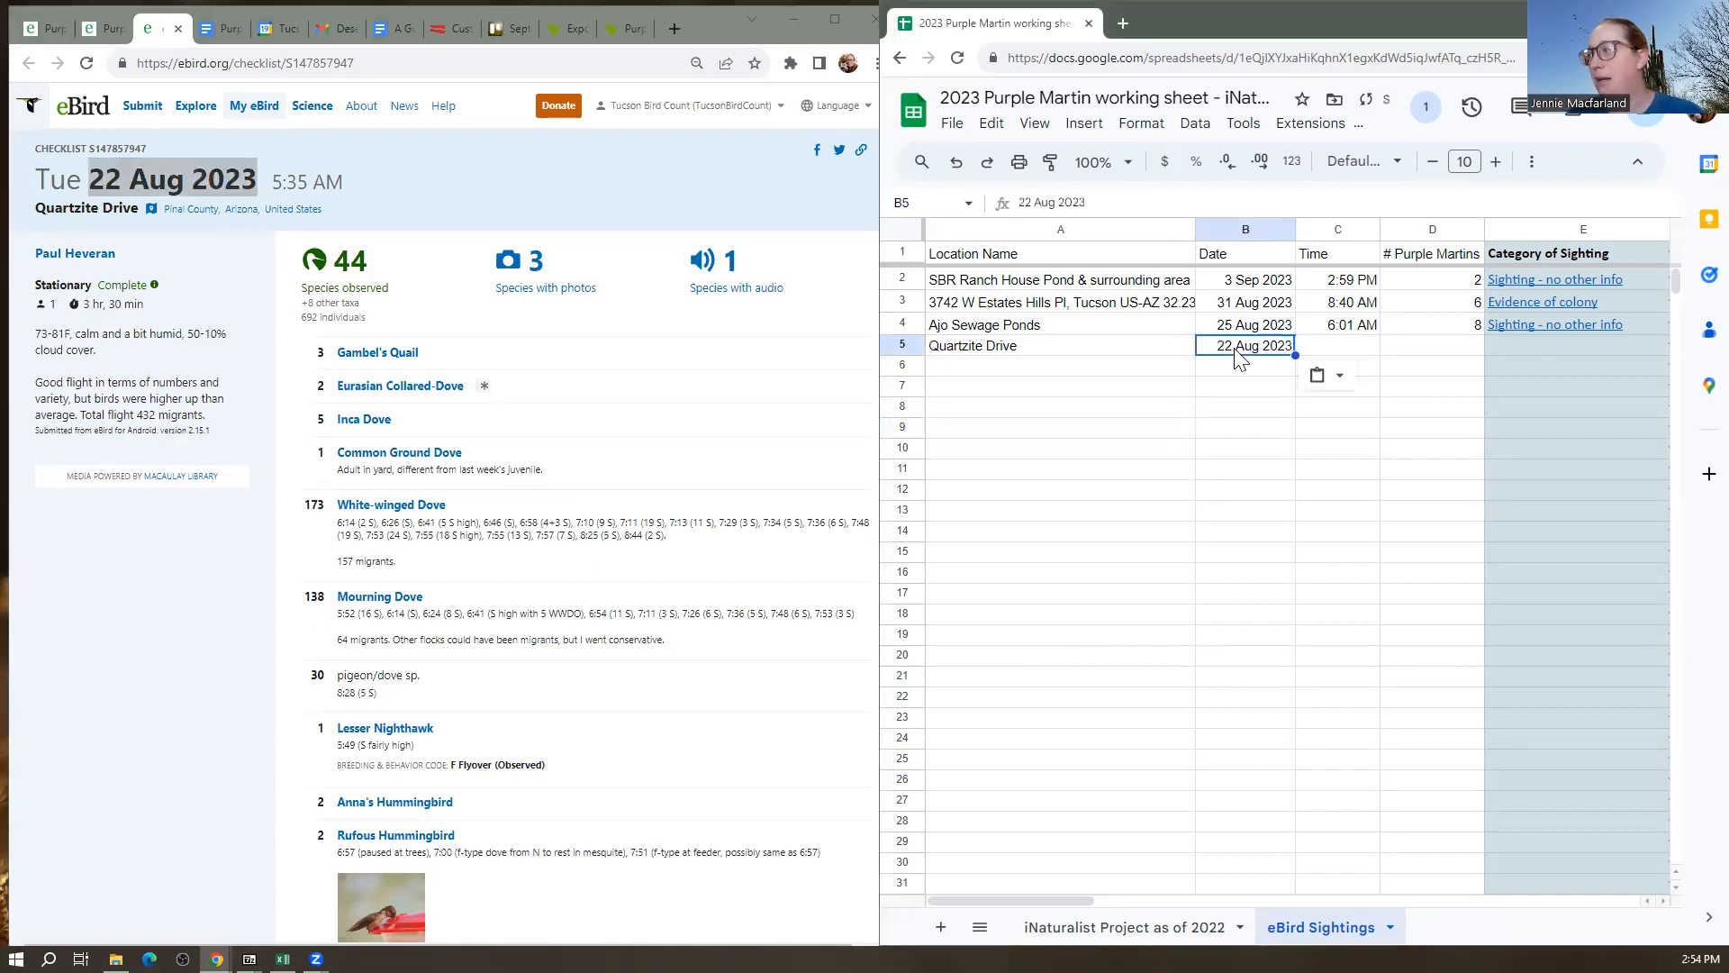
Copy the checklist start time 5:35 AM into the Time cell of the Quartzite Drive row
left_click(342, 180)
left_click_drag(343, 180, 272, 191)
key("ctrl+c")
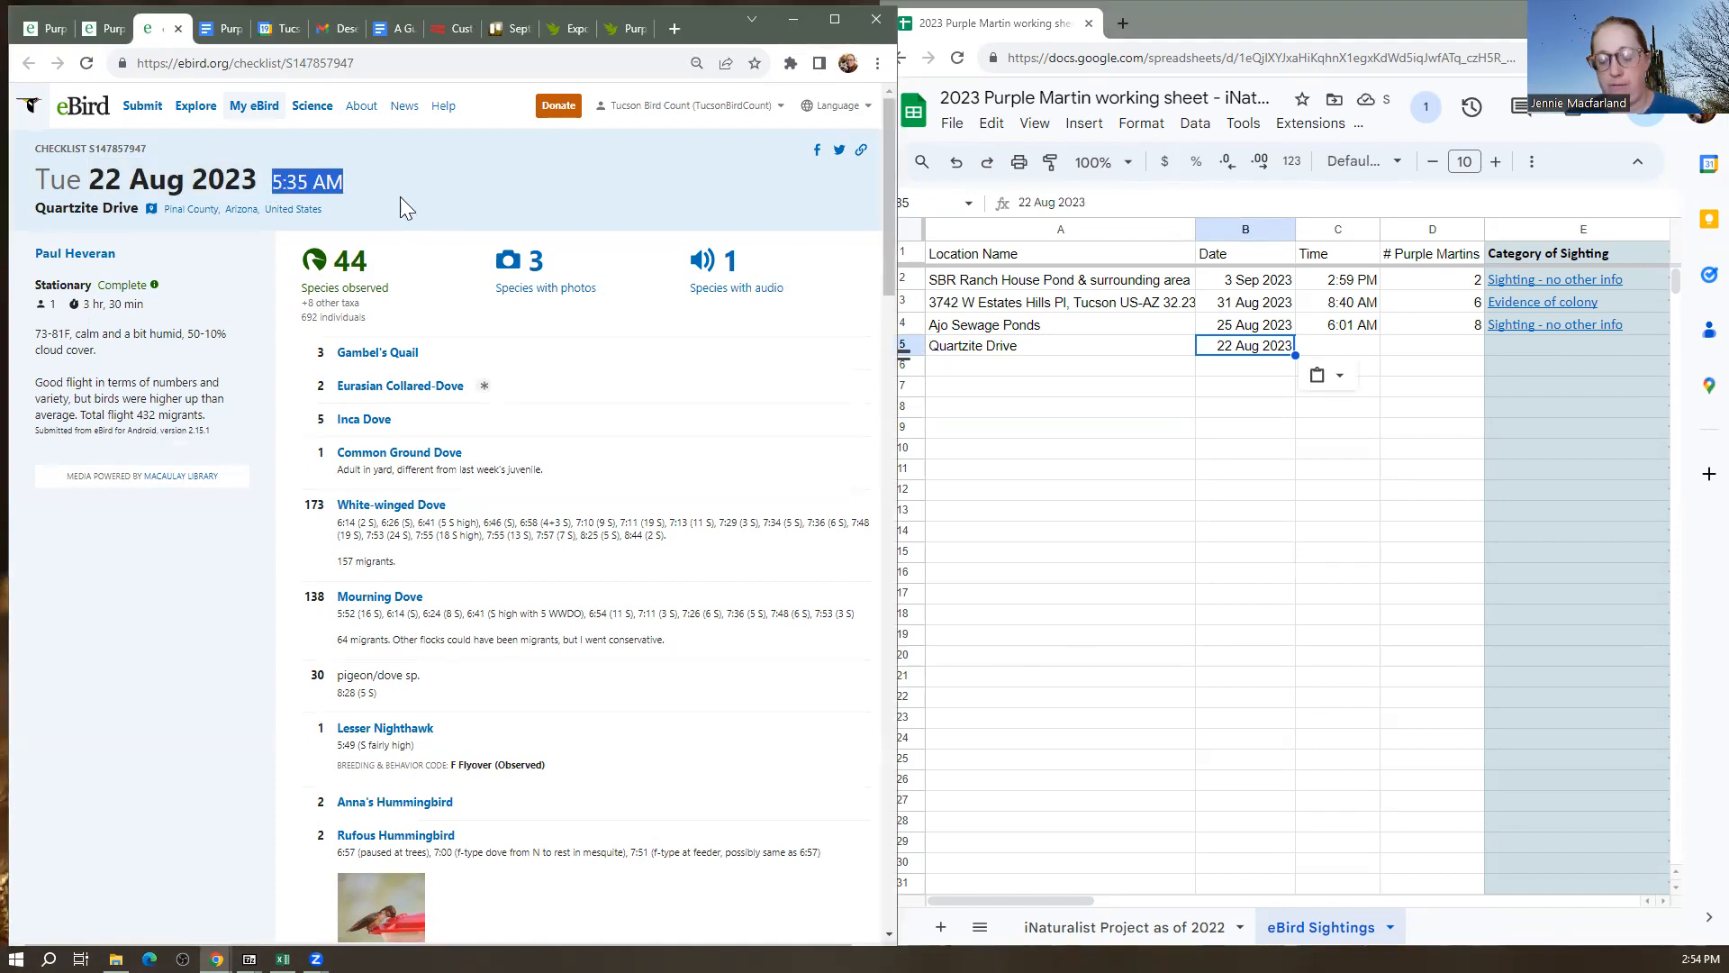
left_click(1357, 354)
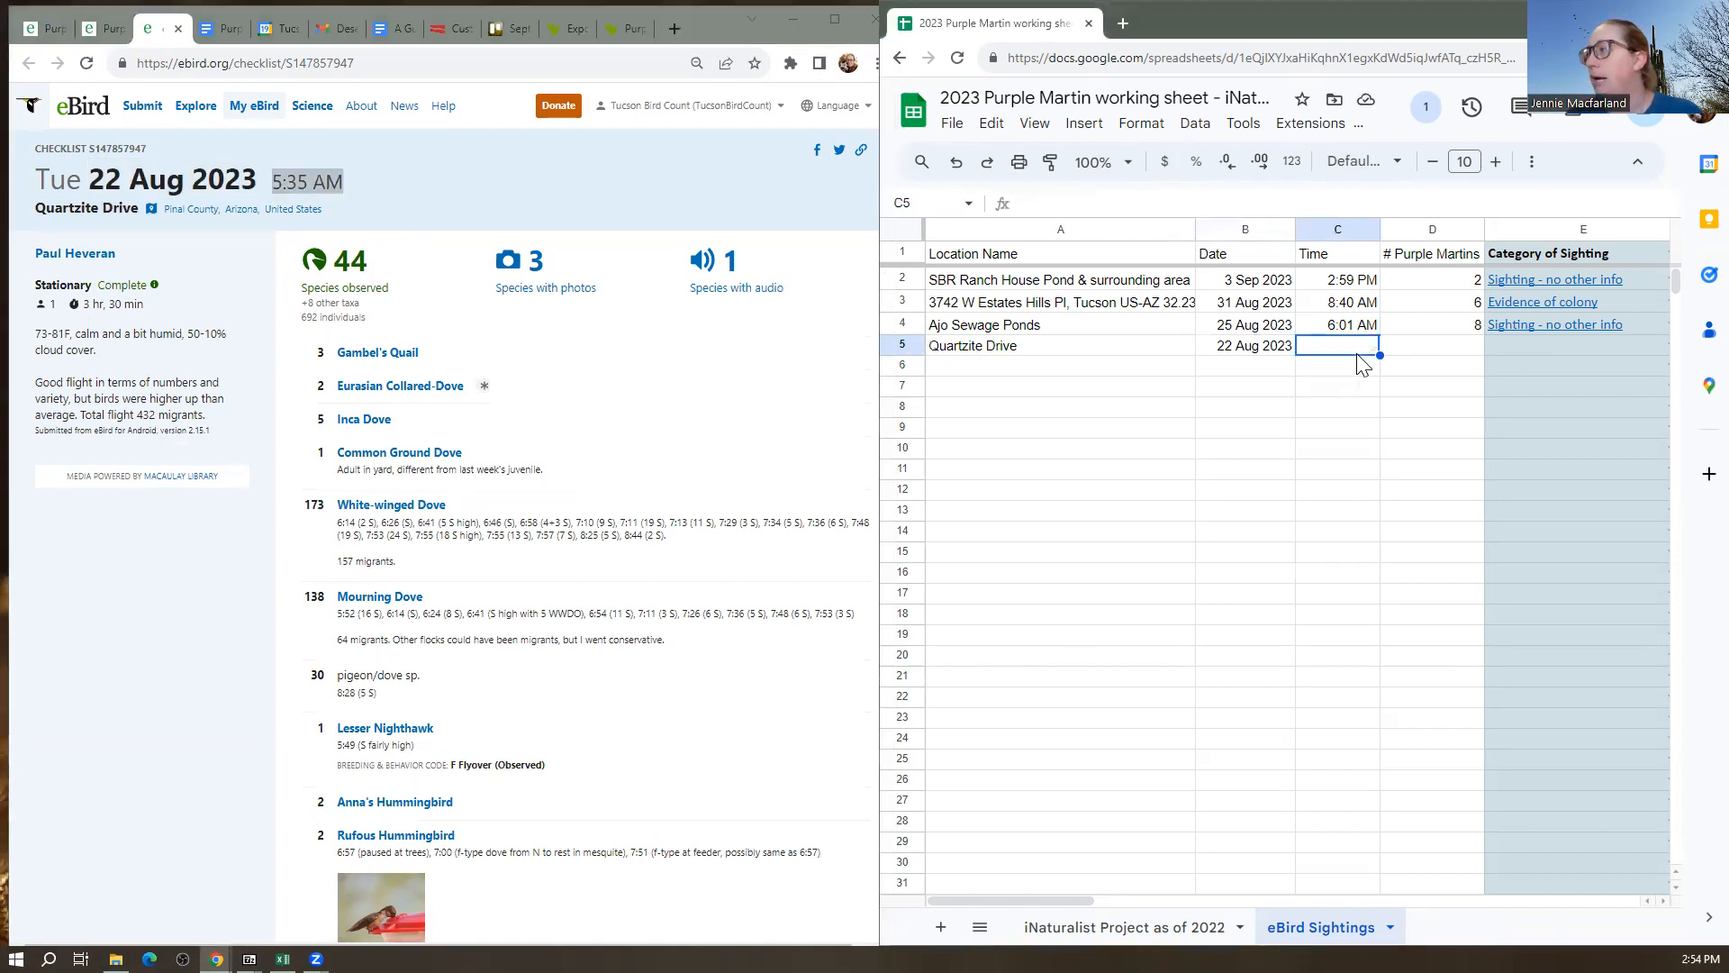
key("ctrl+v")
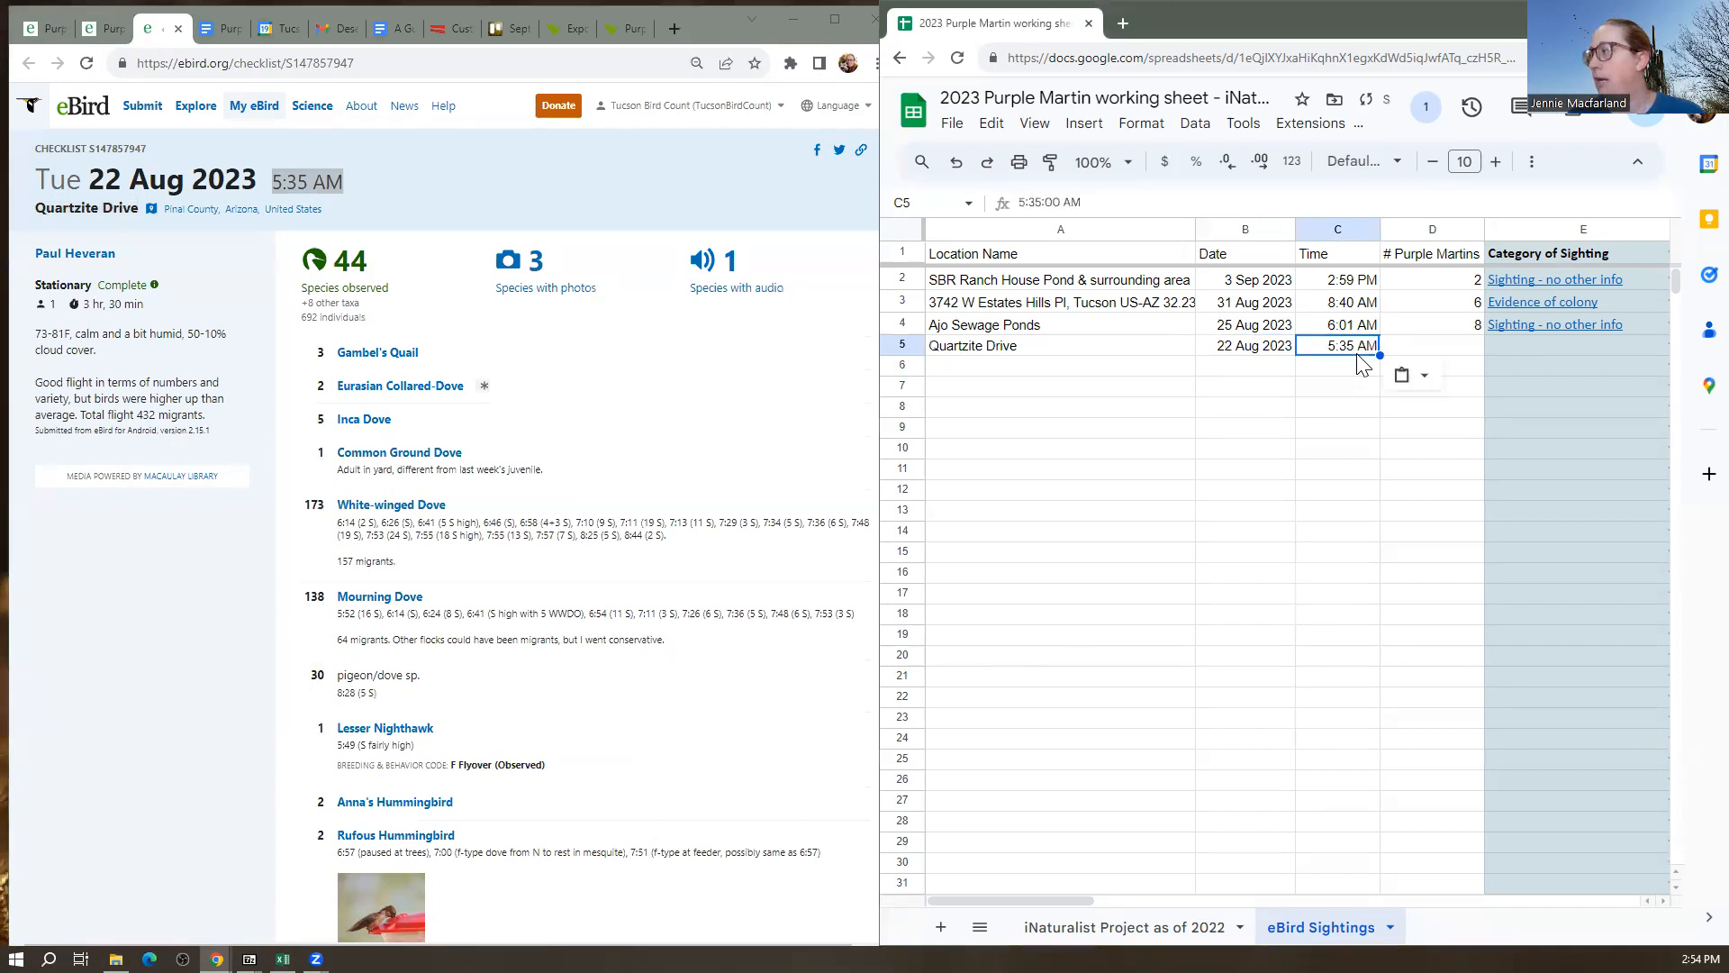
Look up the Purple Martin count in the checklist and enter 9 in the Quartzite Drive row
scroll(531, 635, "down", 4)
scroll(532, 636, "down", 7)
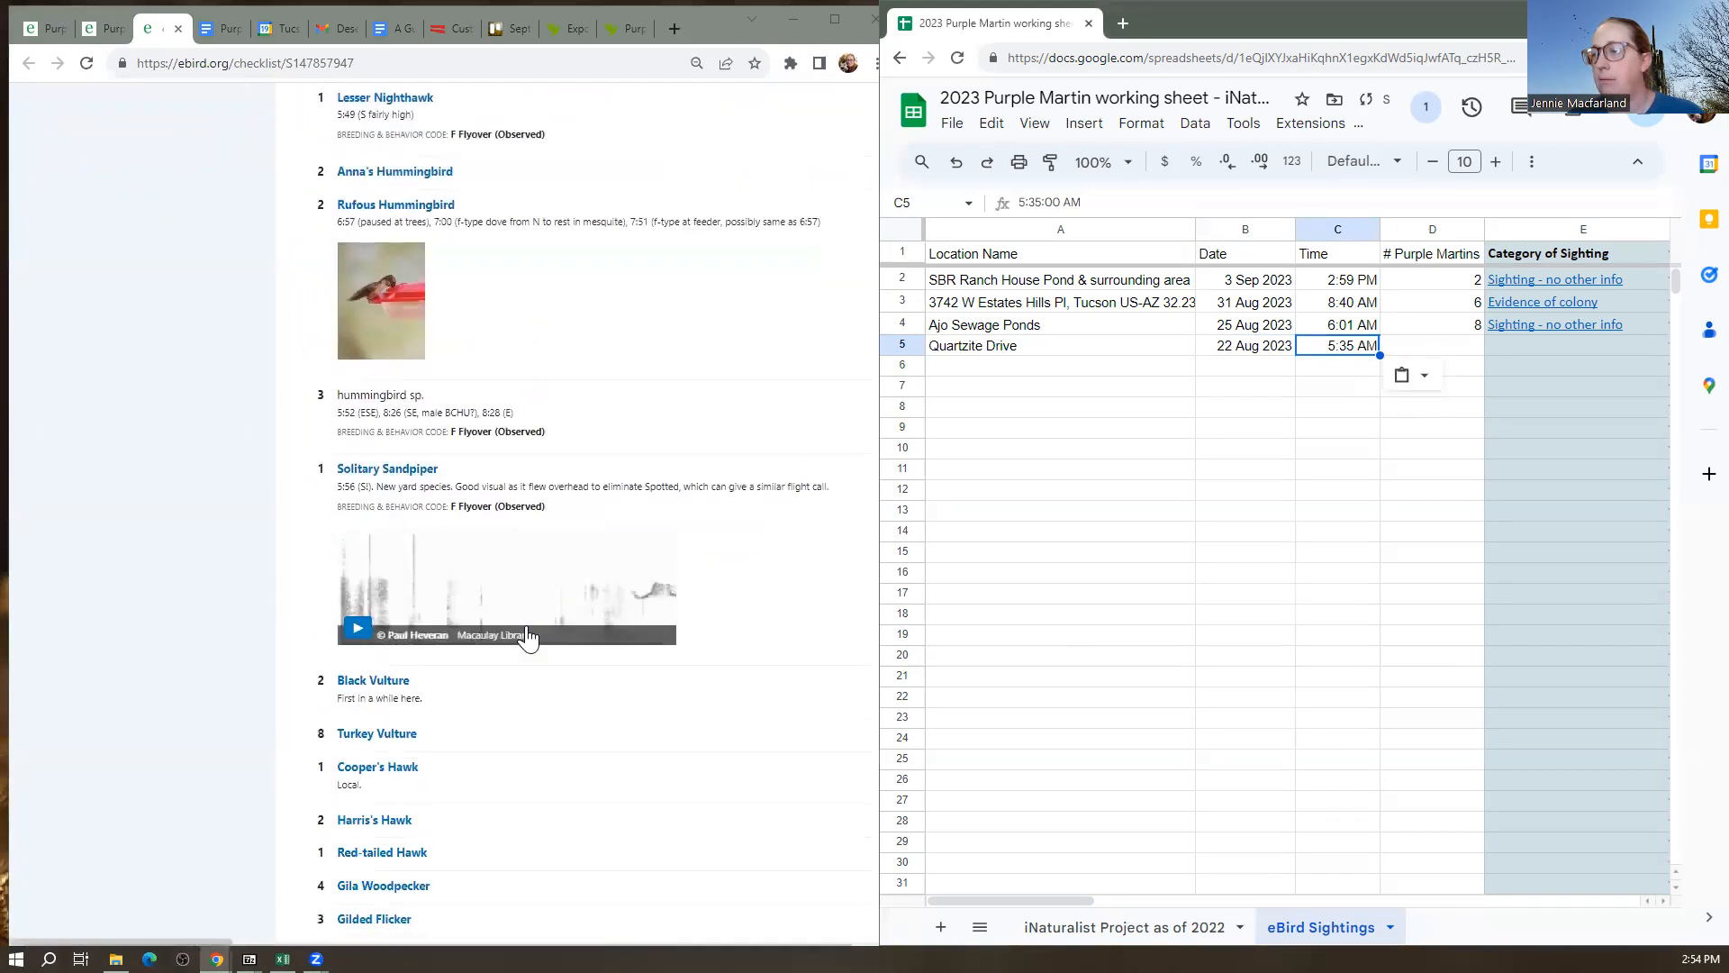
scroll(529, 637, "down", 5)
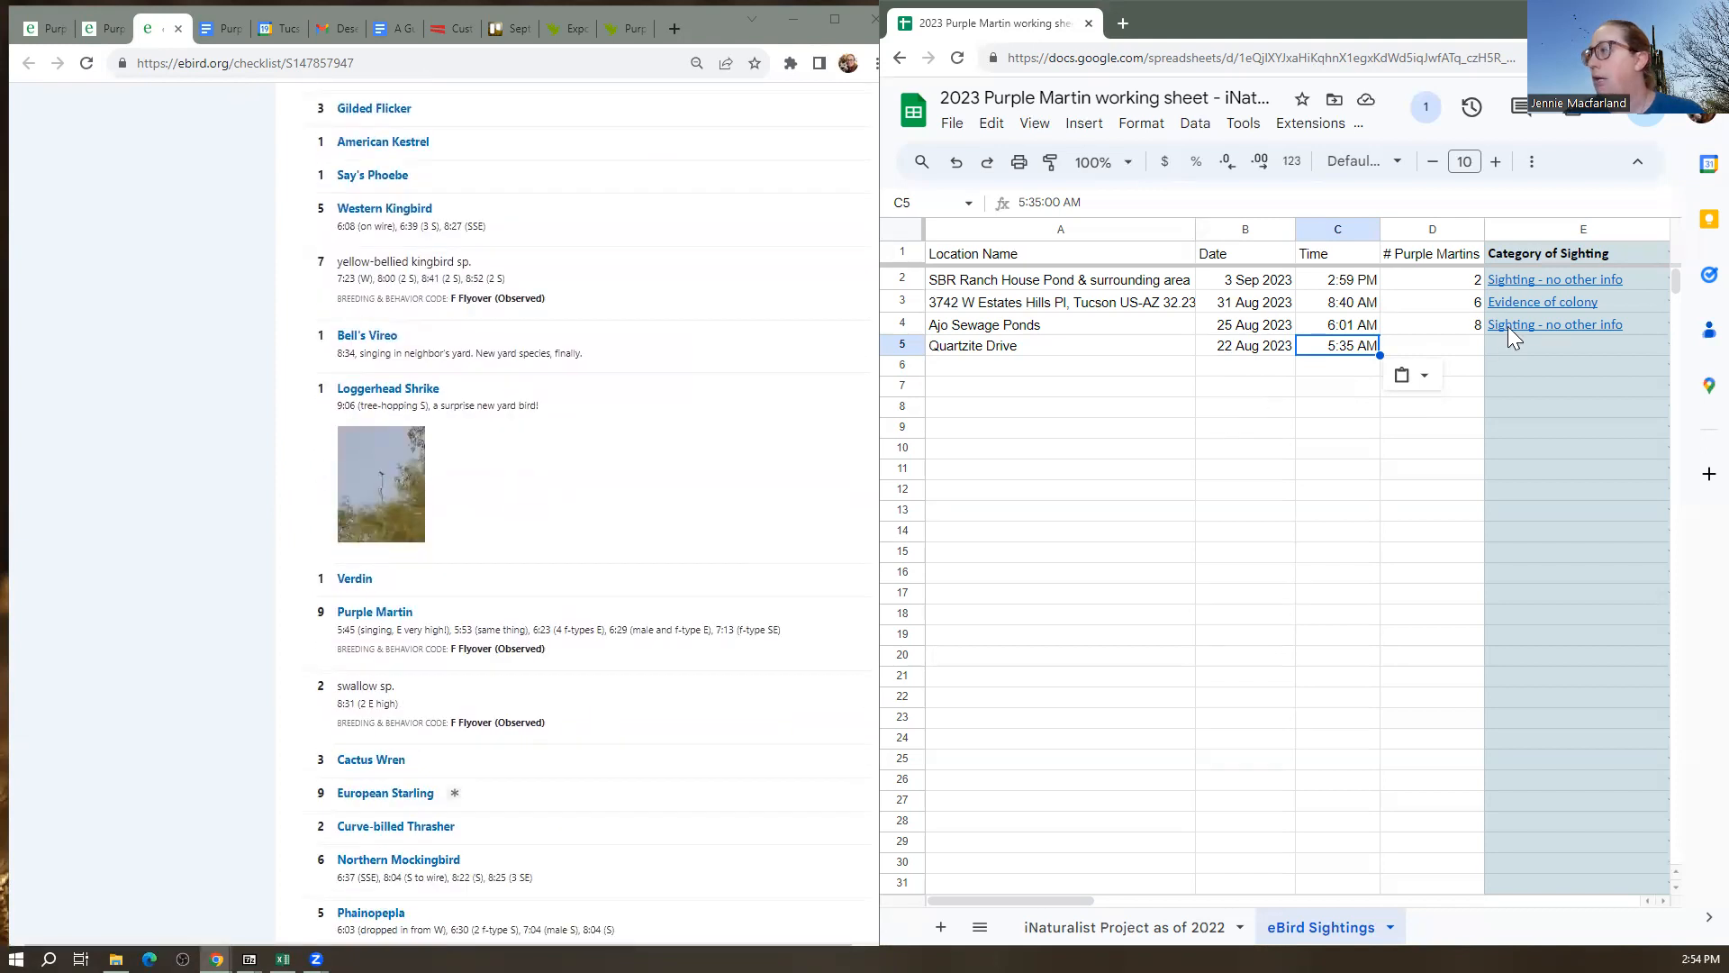
left_click(1437, 349)
type("9")
Set the sighting category of the Quartzite Drive row to "Sighting - no other info"
left_click(1553, 343)
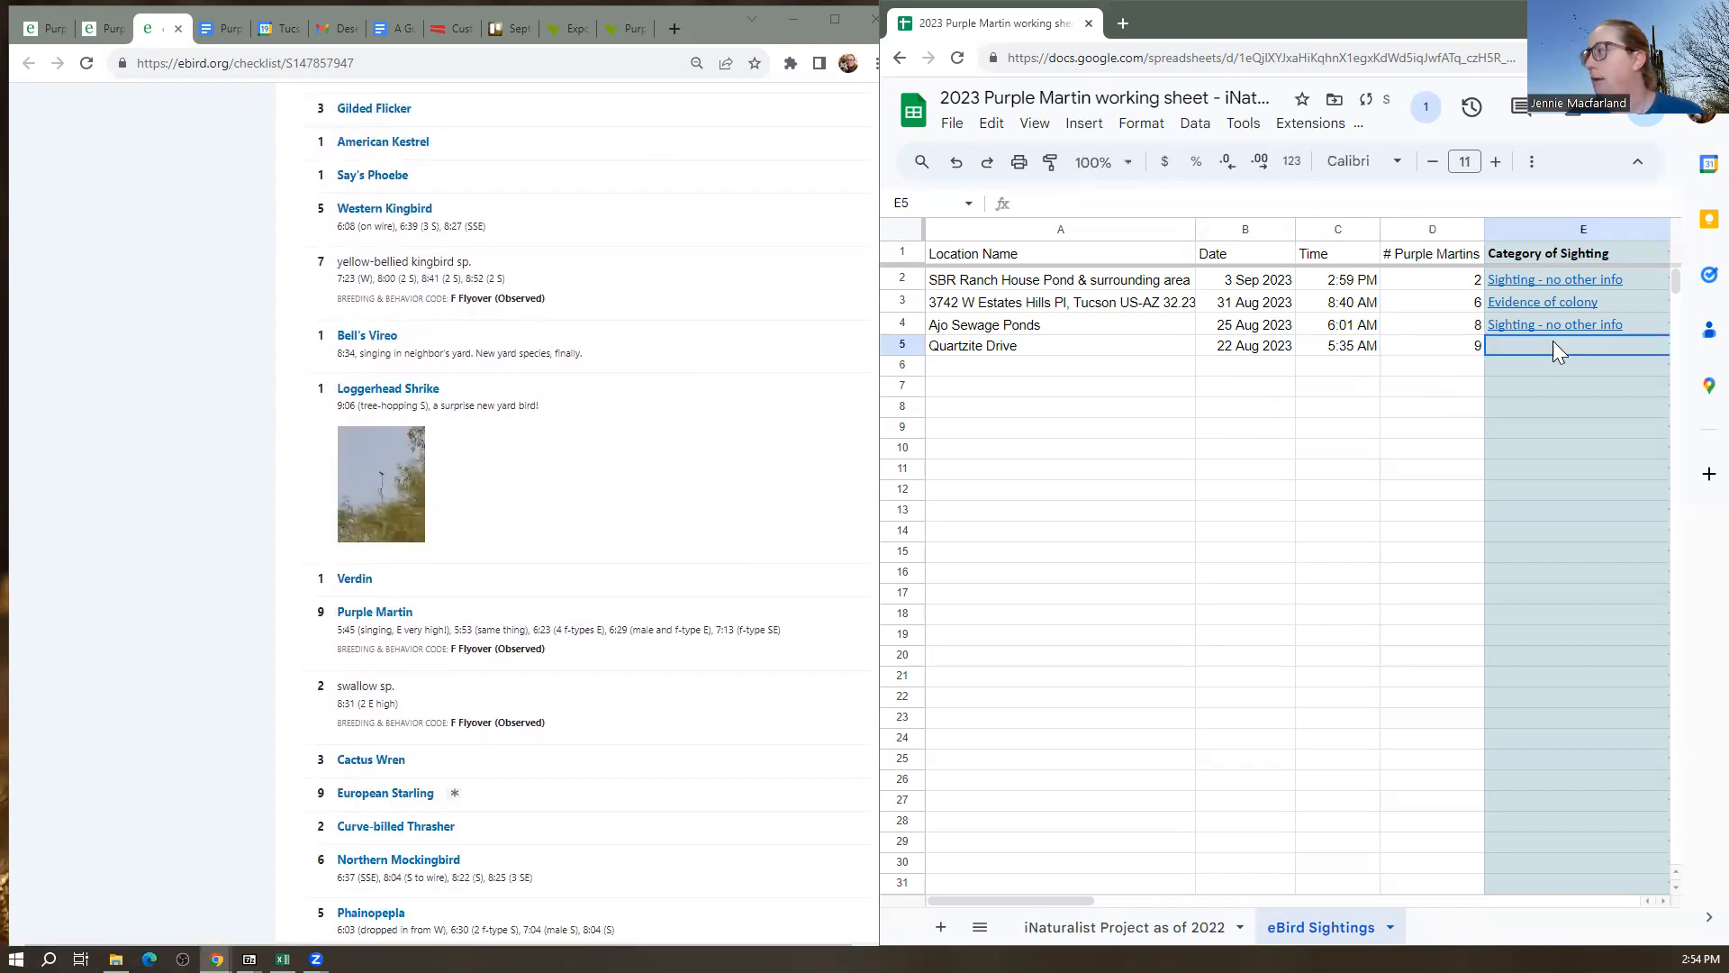
left_click_drag(1062, 897, 1167, 908)
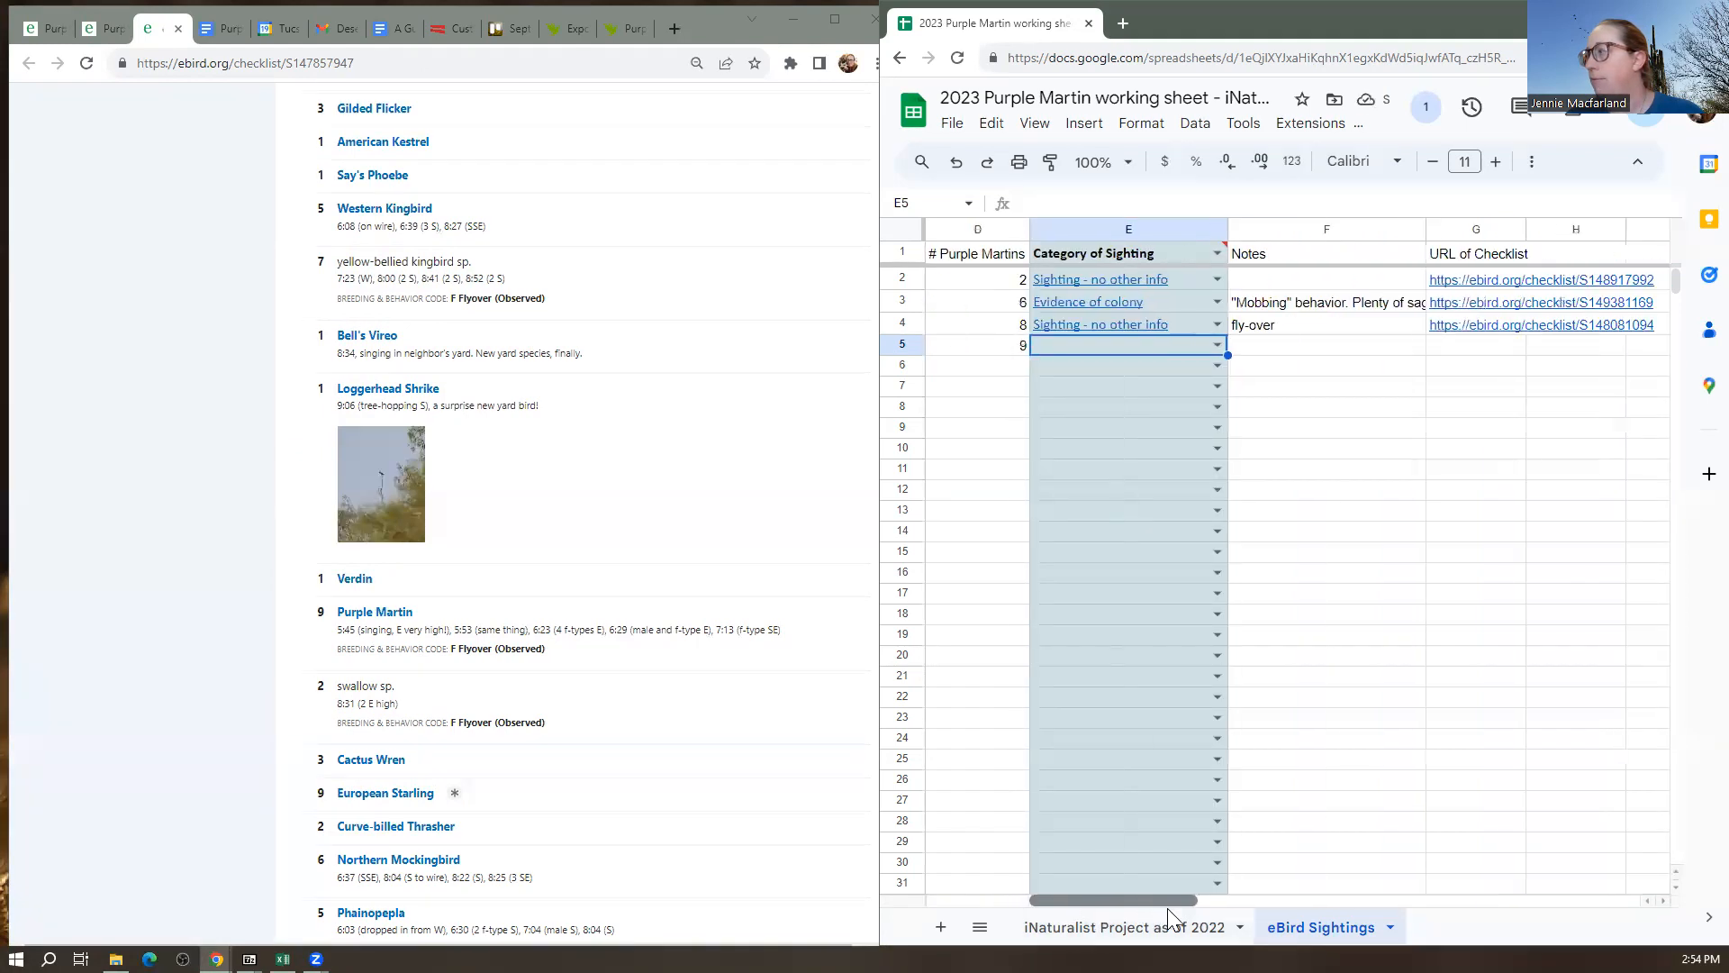
left_click(1216, 345)
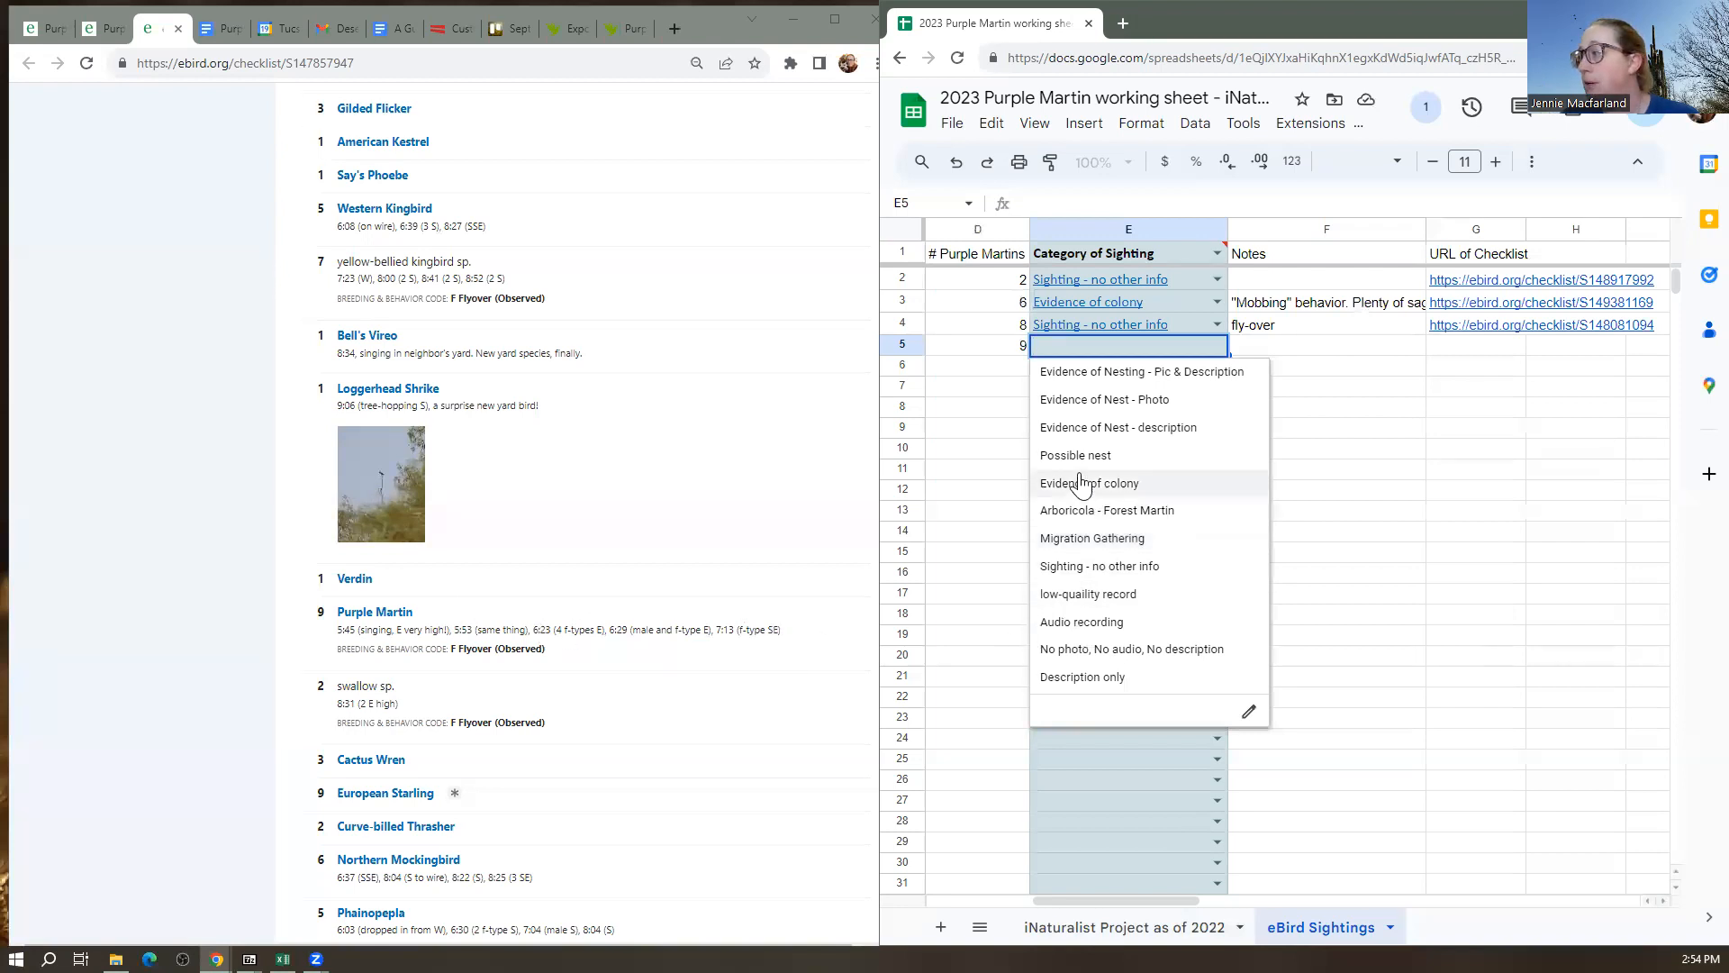
left_click(1064, 568)
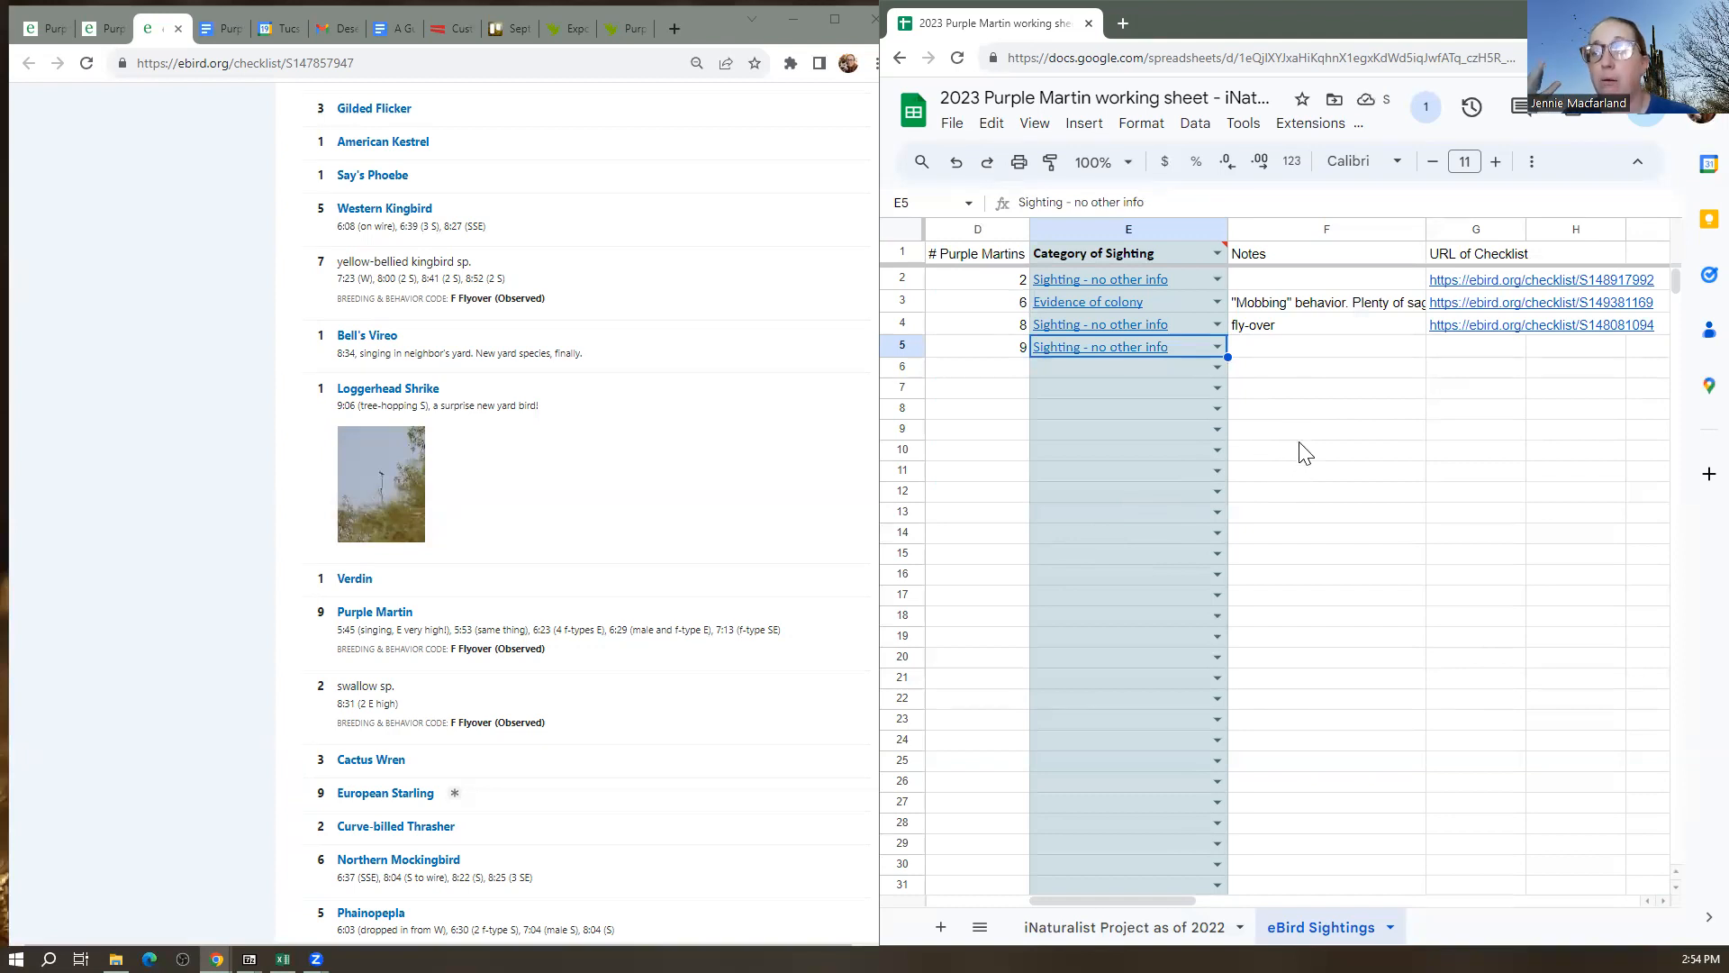
Copy the Purple Martin comments, from "5:45 (singing, E very high!)" to "7:13 (f-type SE)", into the Notes cell of row 5
left_click(638, 662)
left_click_drag(824, 635, 317, 621)
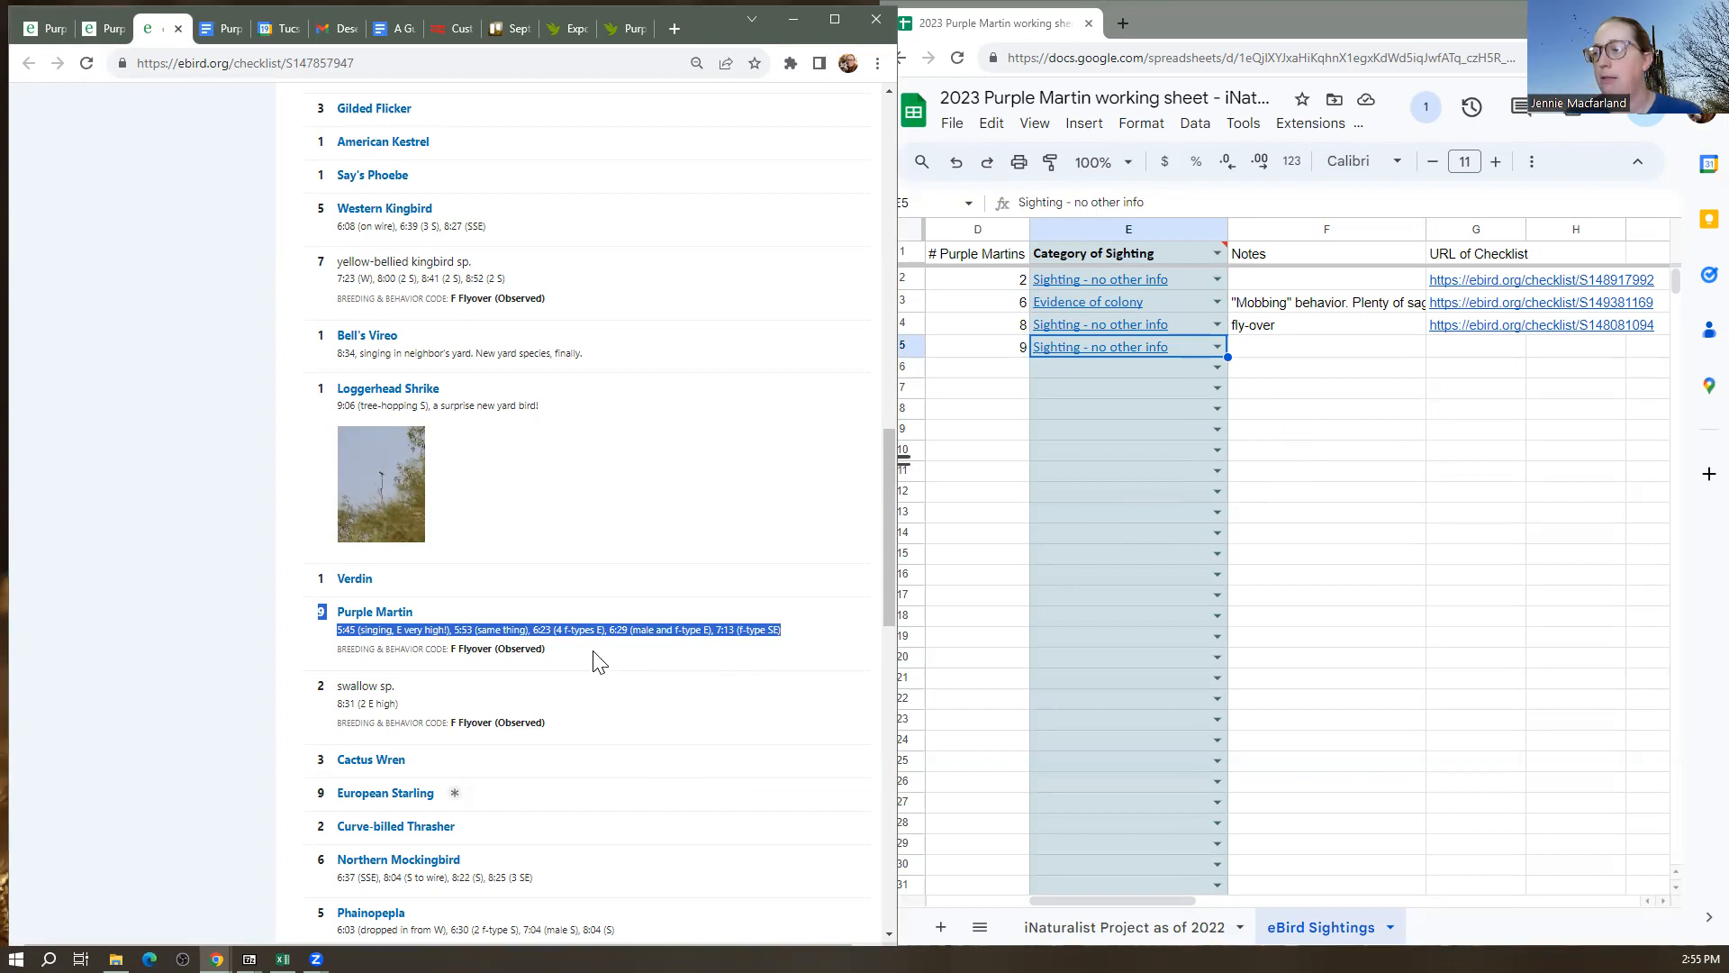
left_click(527, 621)
left_click_drag(477, 628, 336, 629)
key("ctrl+c")
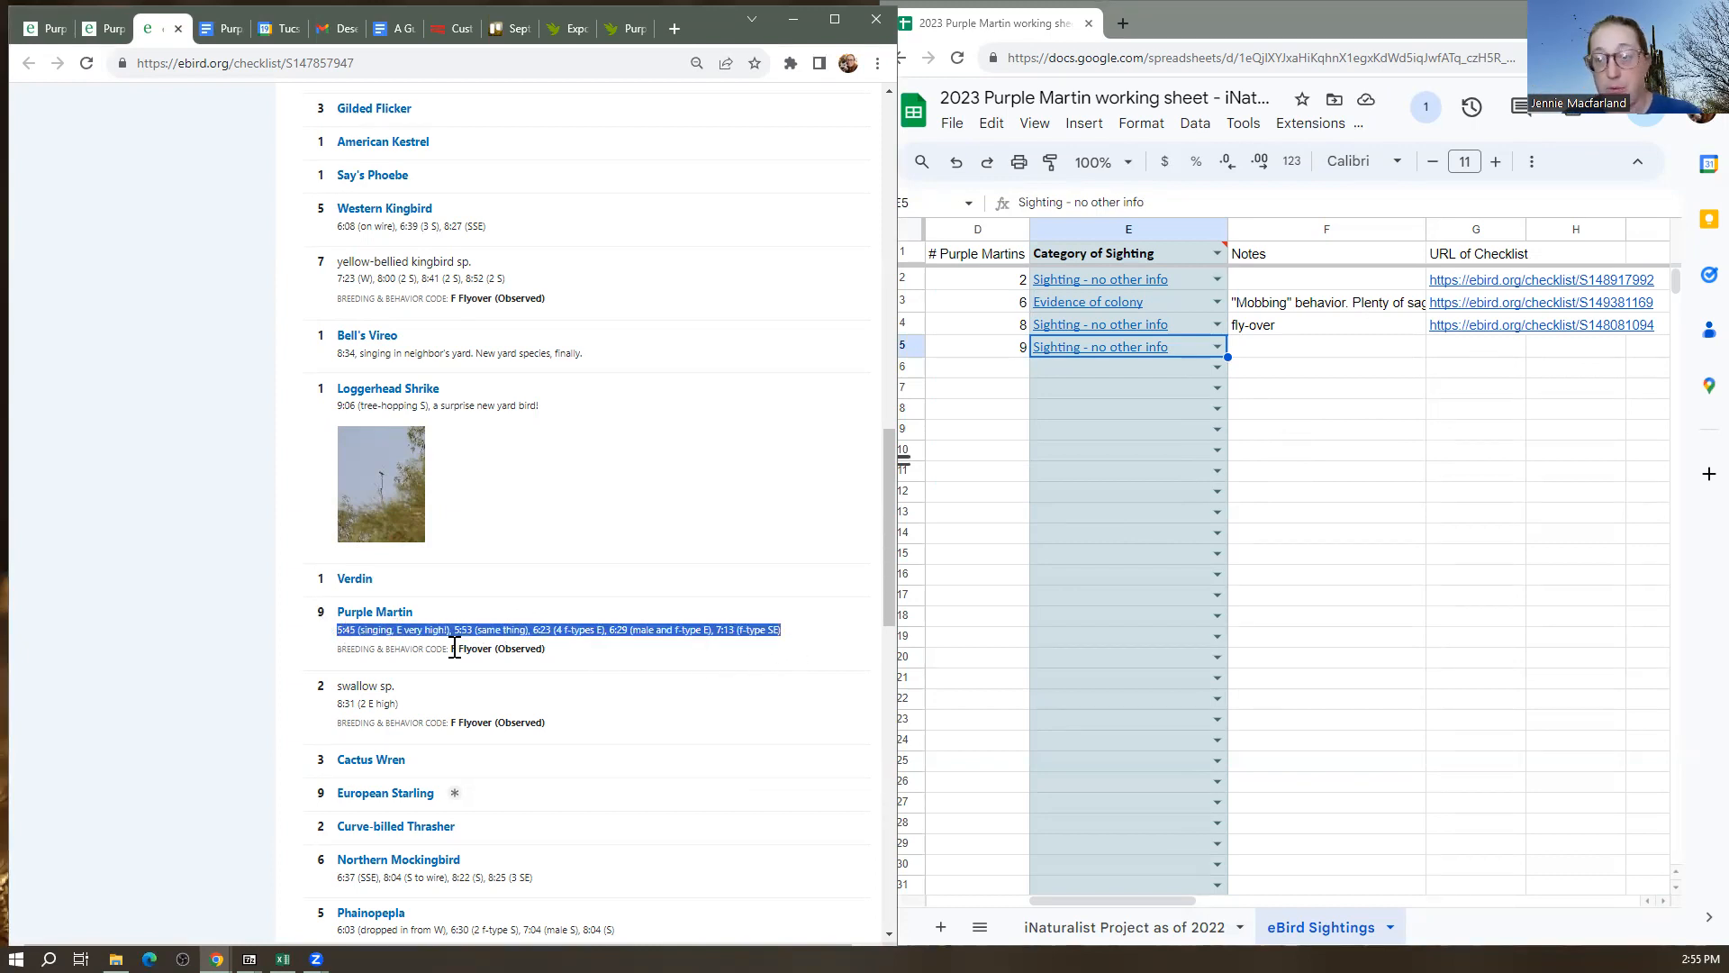
left_click(1396, 354)
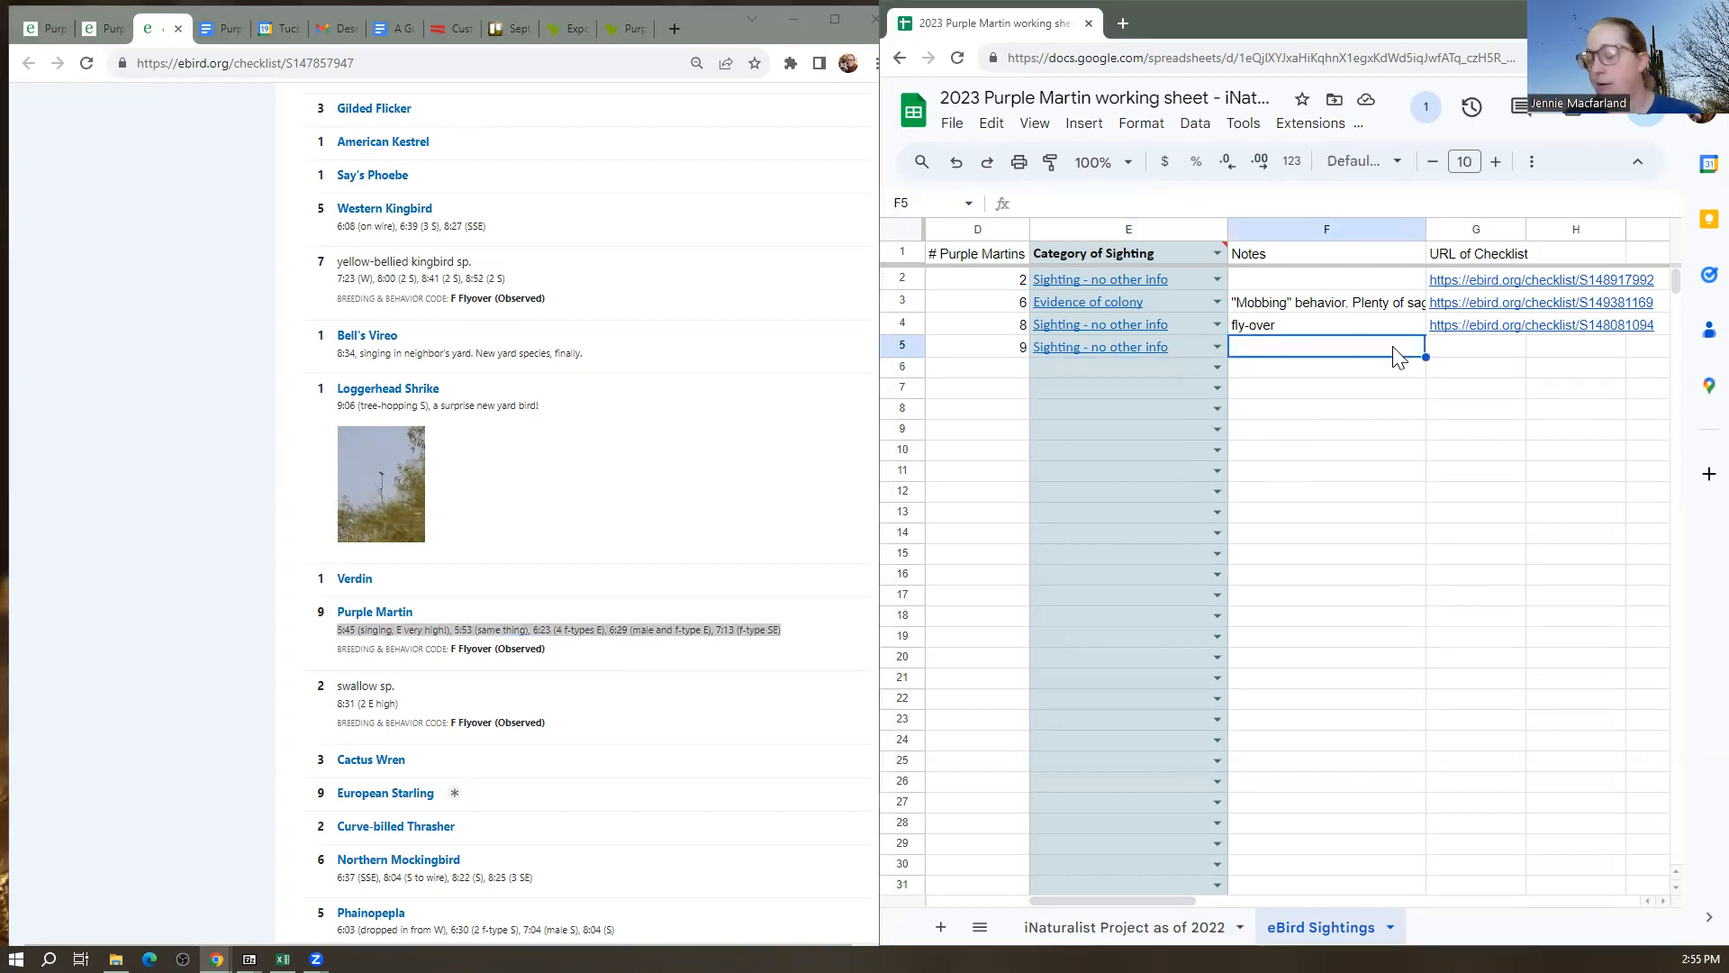
key("ctrl+v")
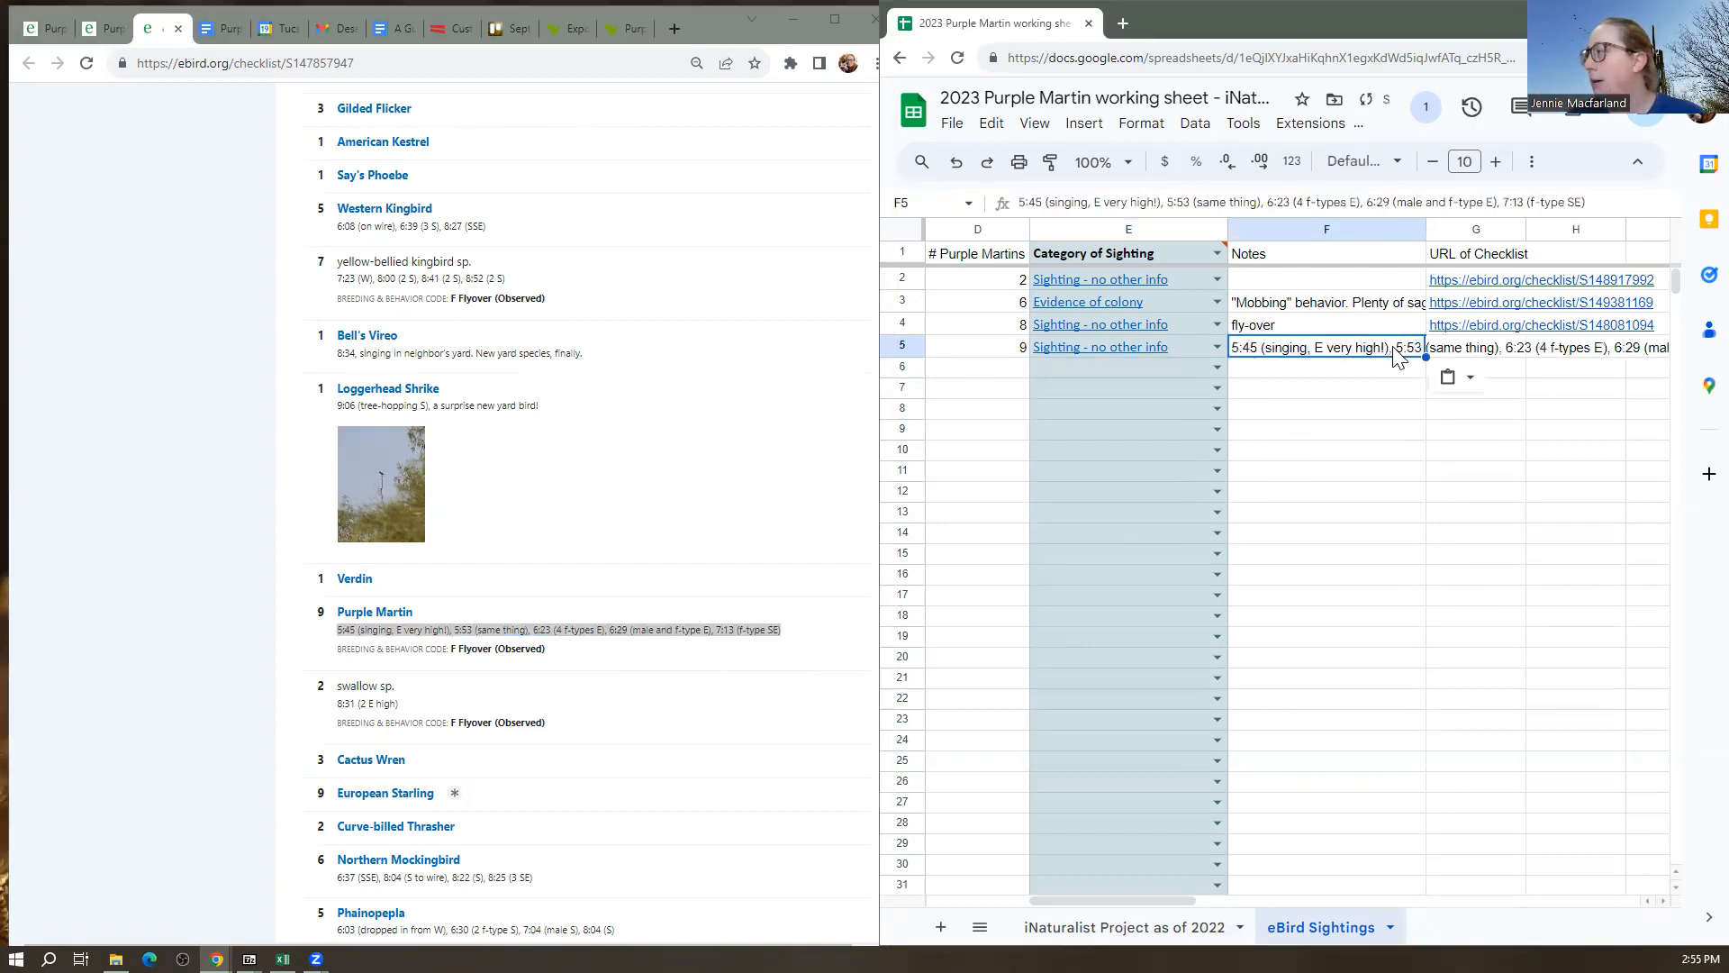
key("Down")
key("Down")
key("Down")
key("Down")
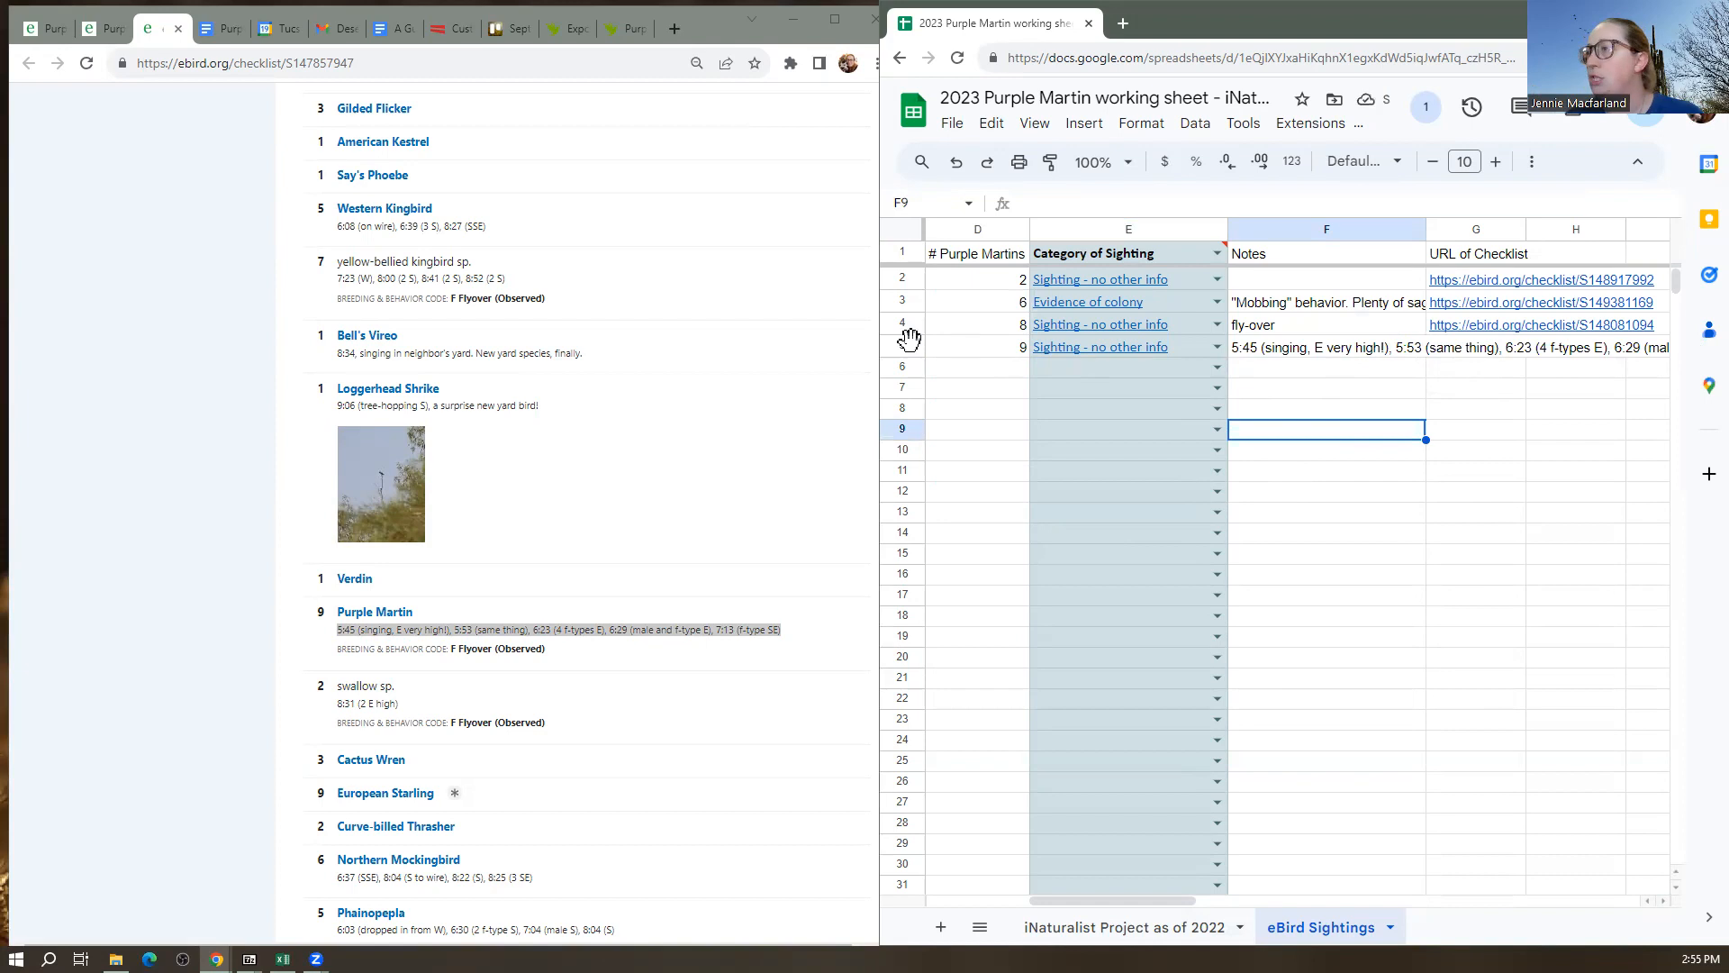
left_click(408, 70)
key("ctrl+c")
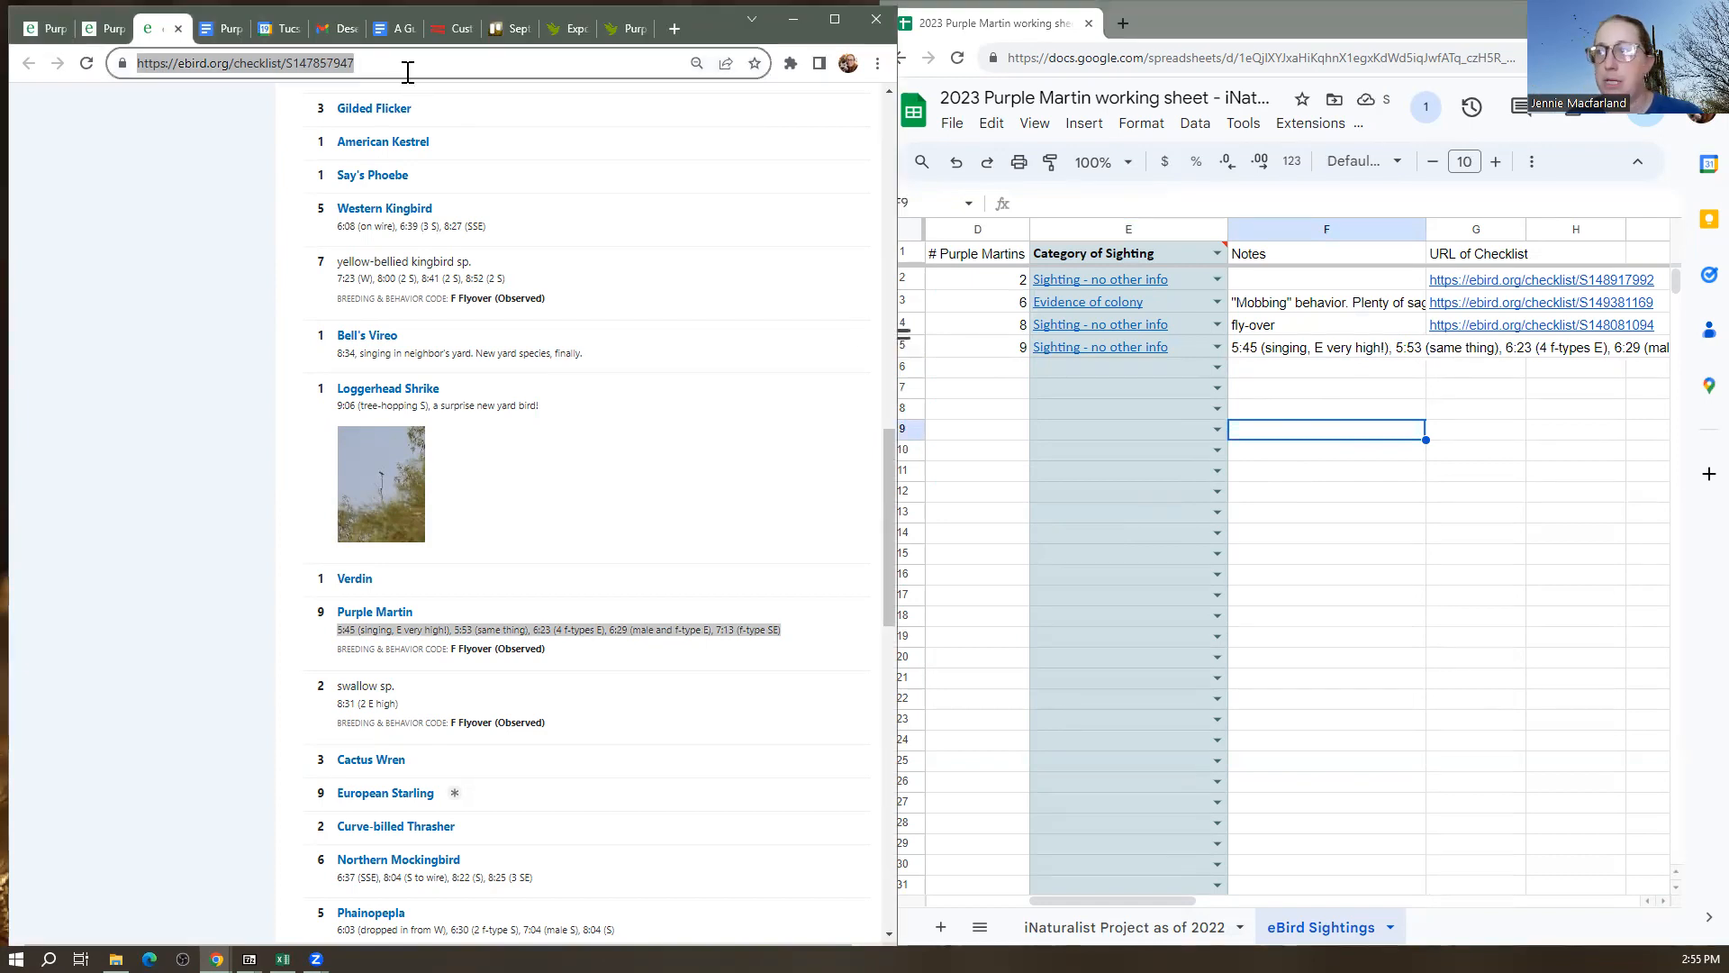
left_click(1461, 352)
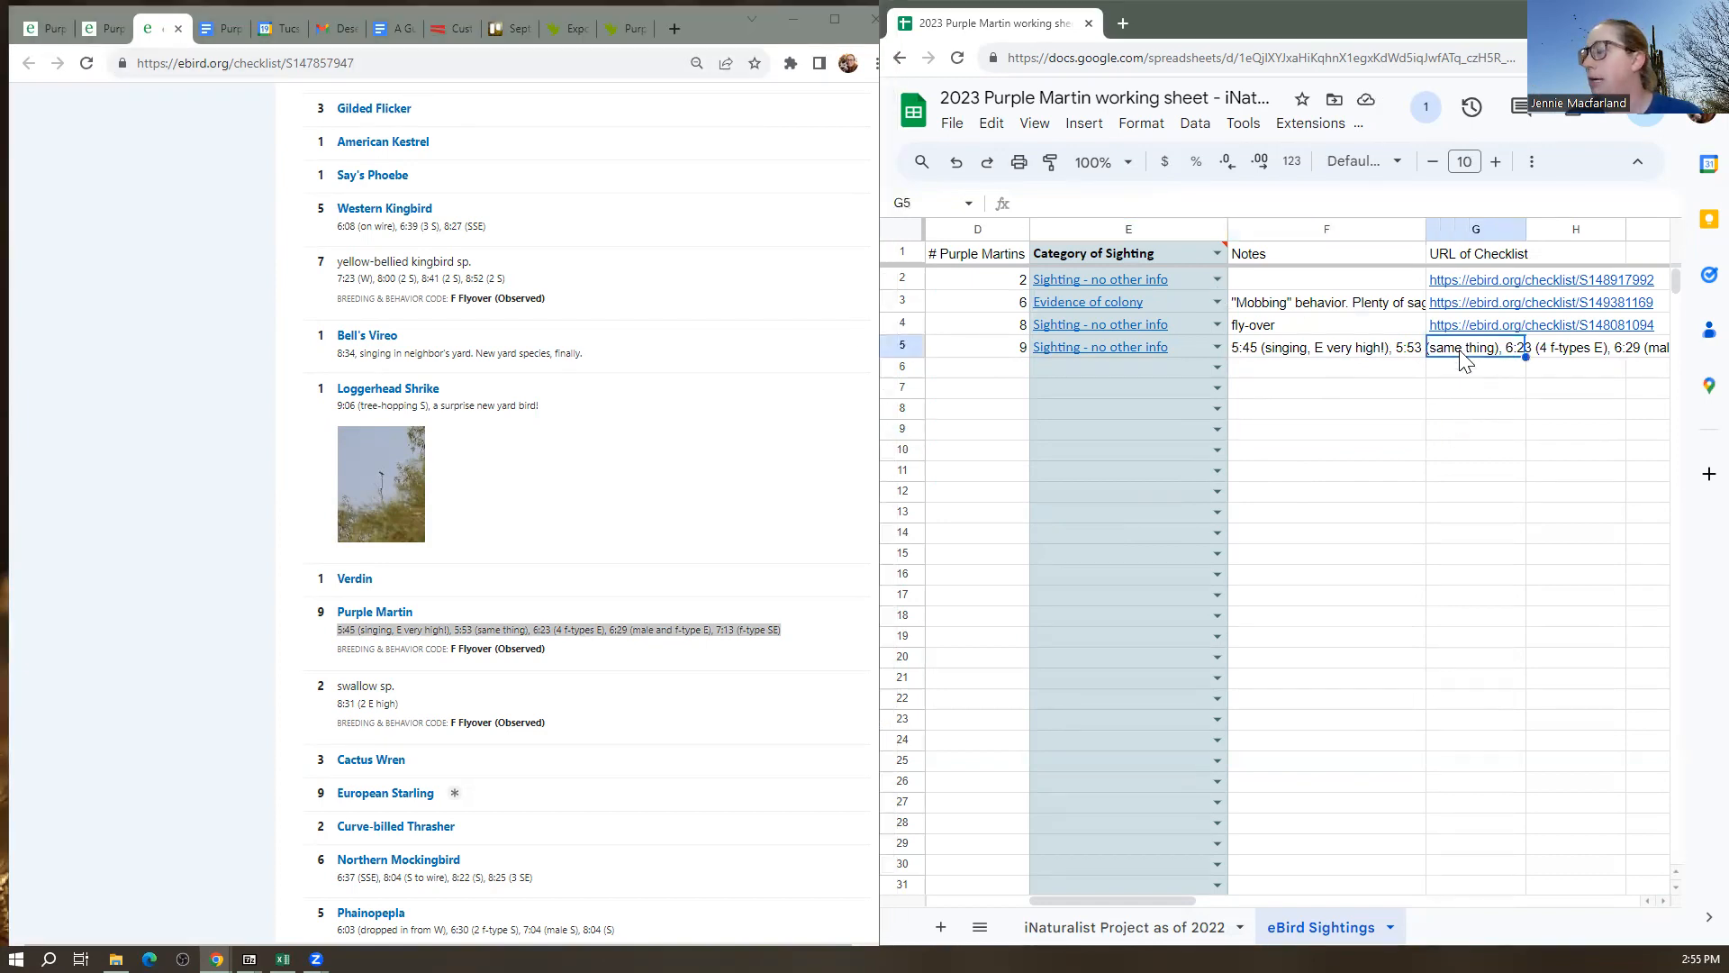
key("ctrl+v")
key("Return")
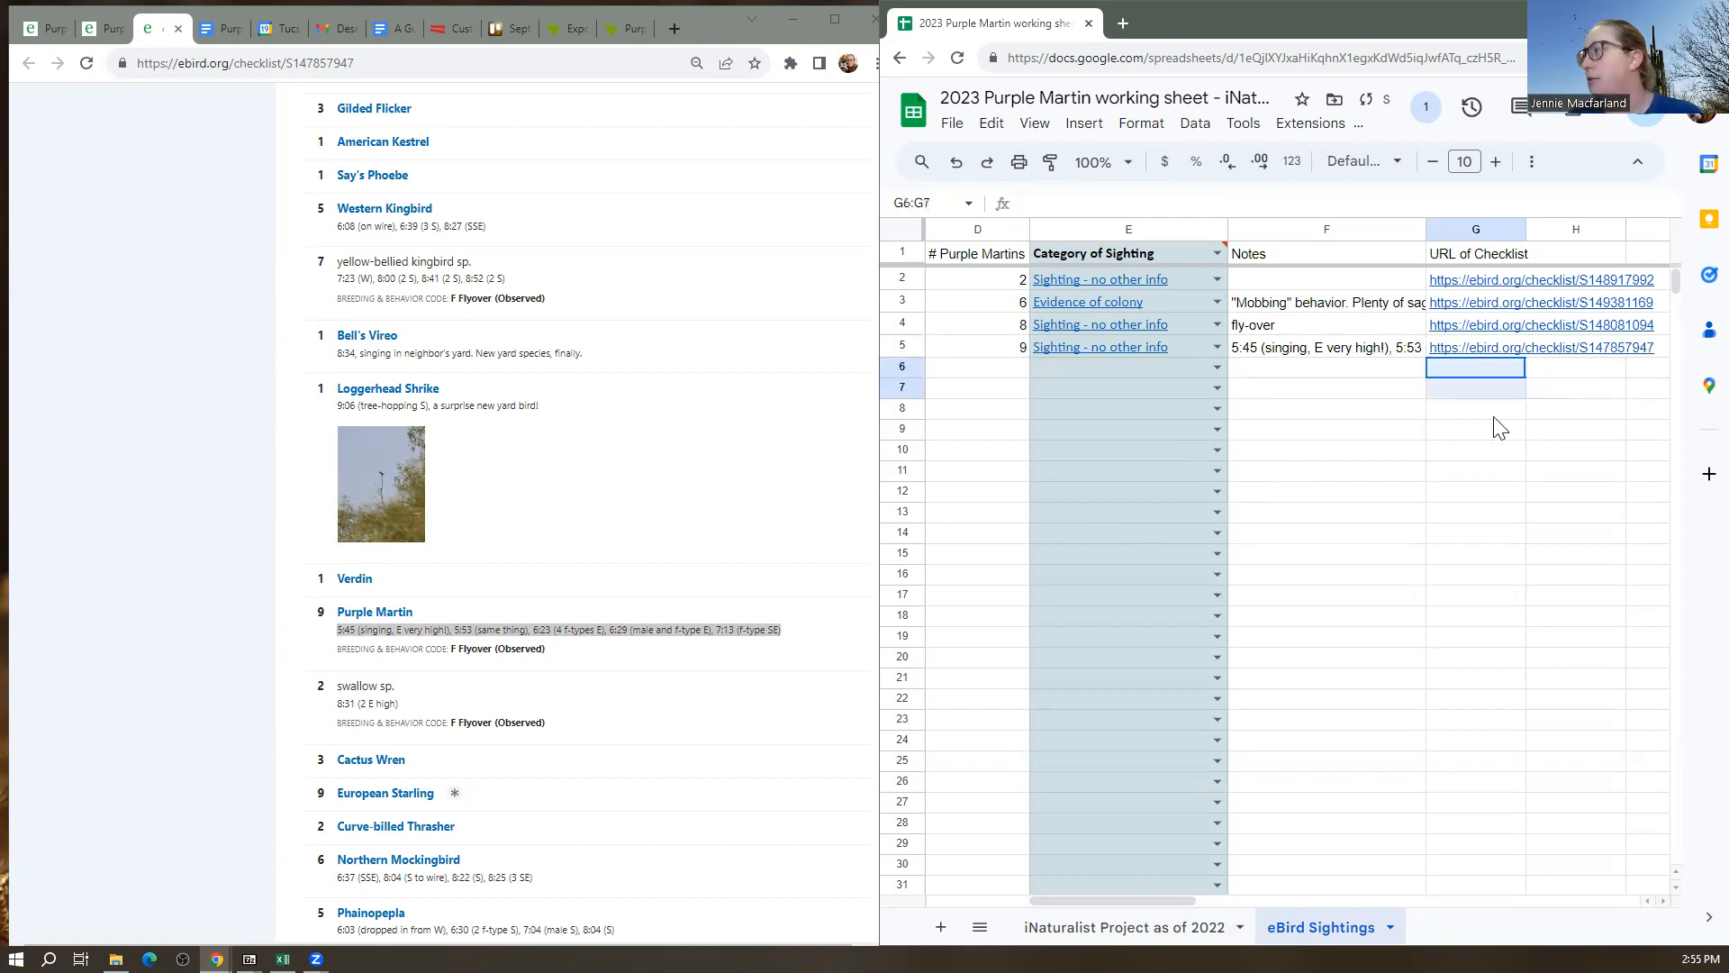
left_click(1356, 410)
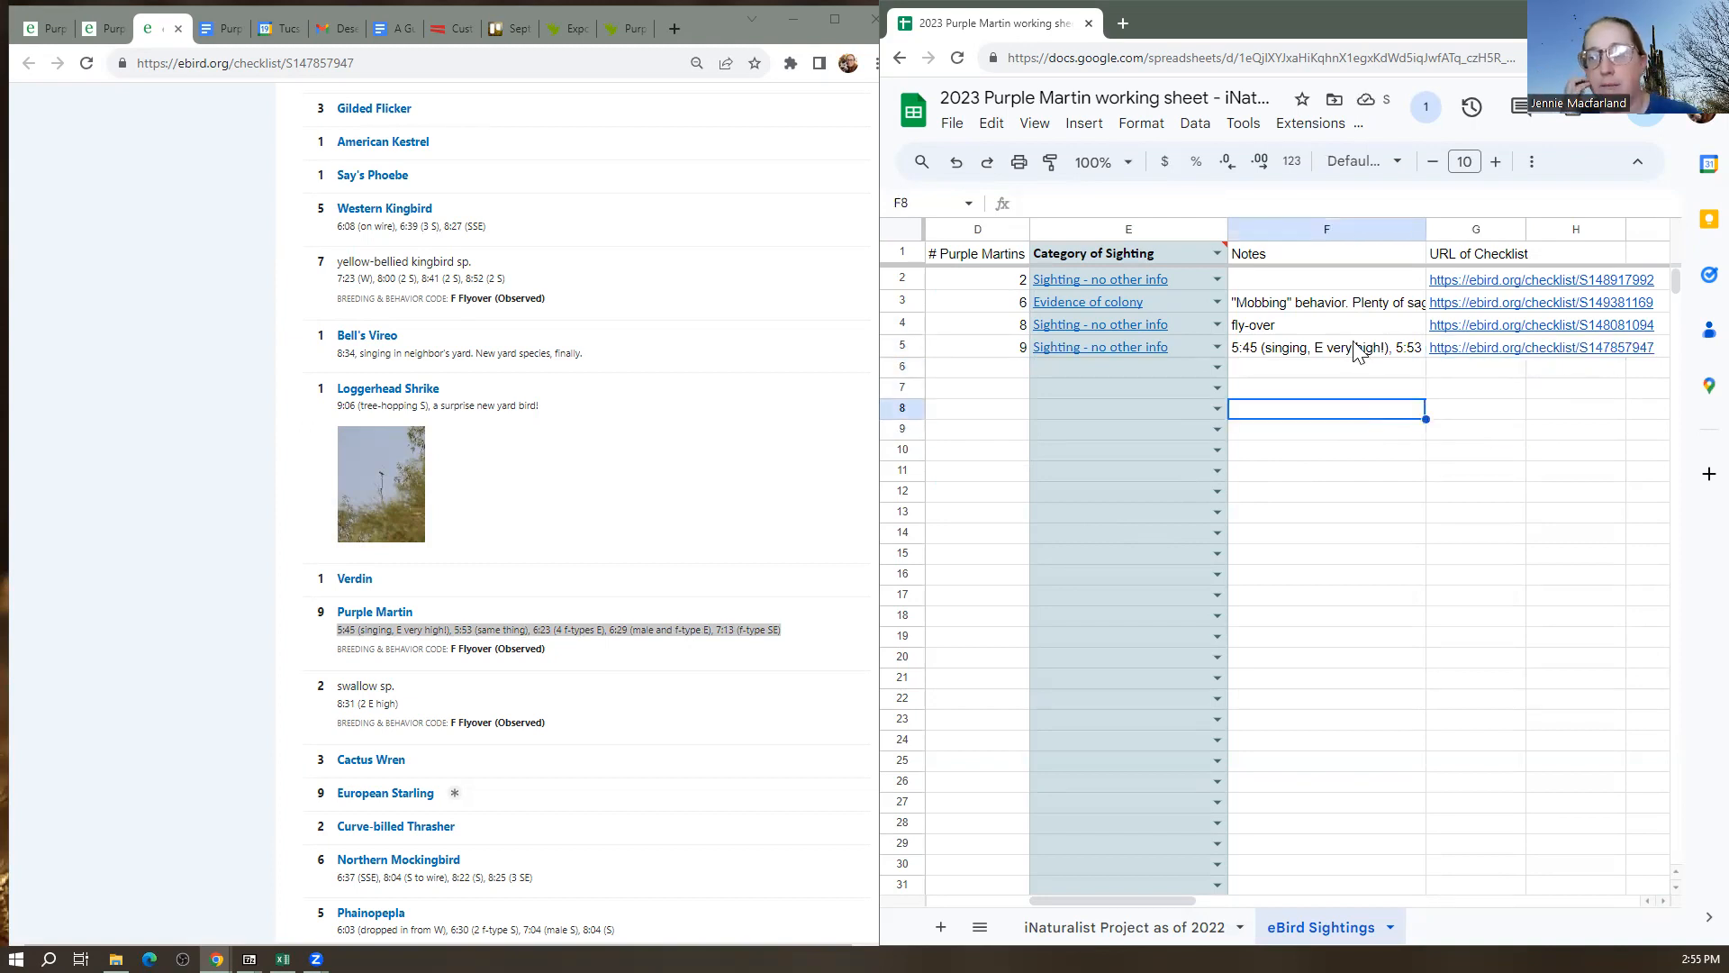
left_click_drag(1187, 900, 987, 897)
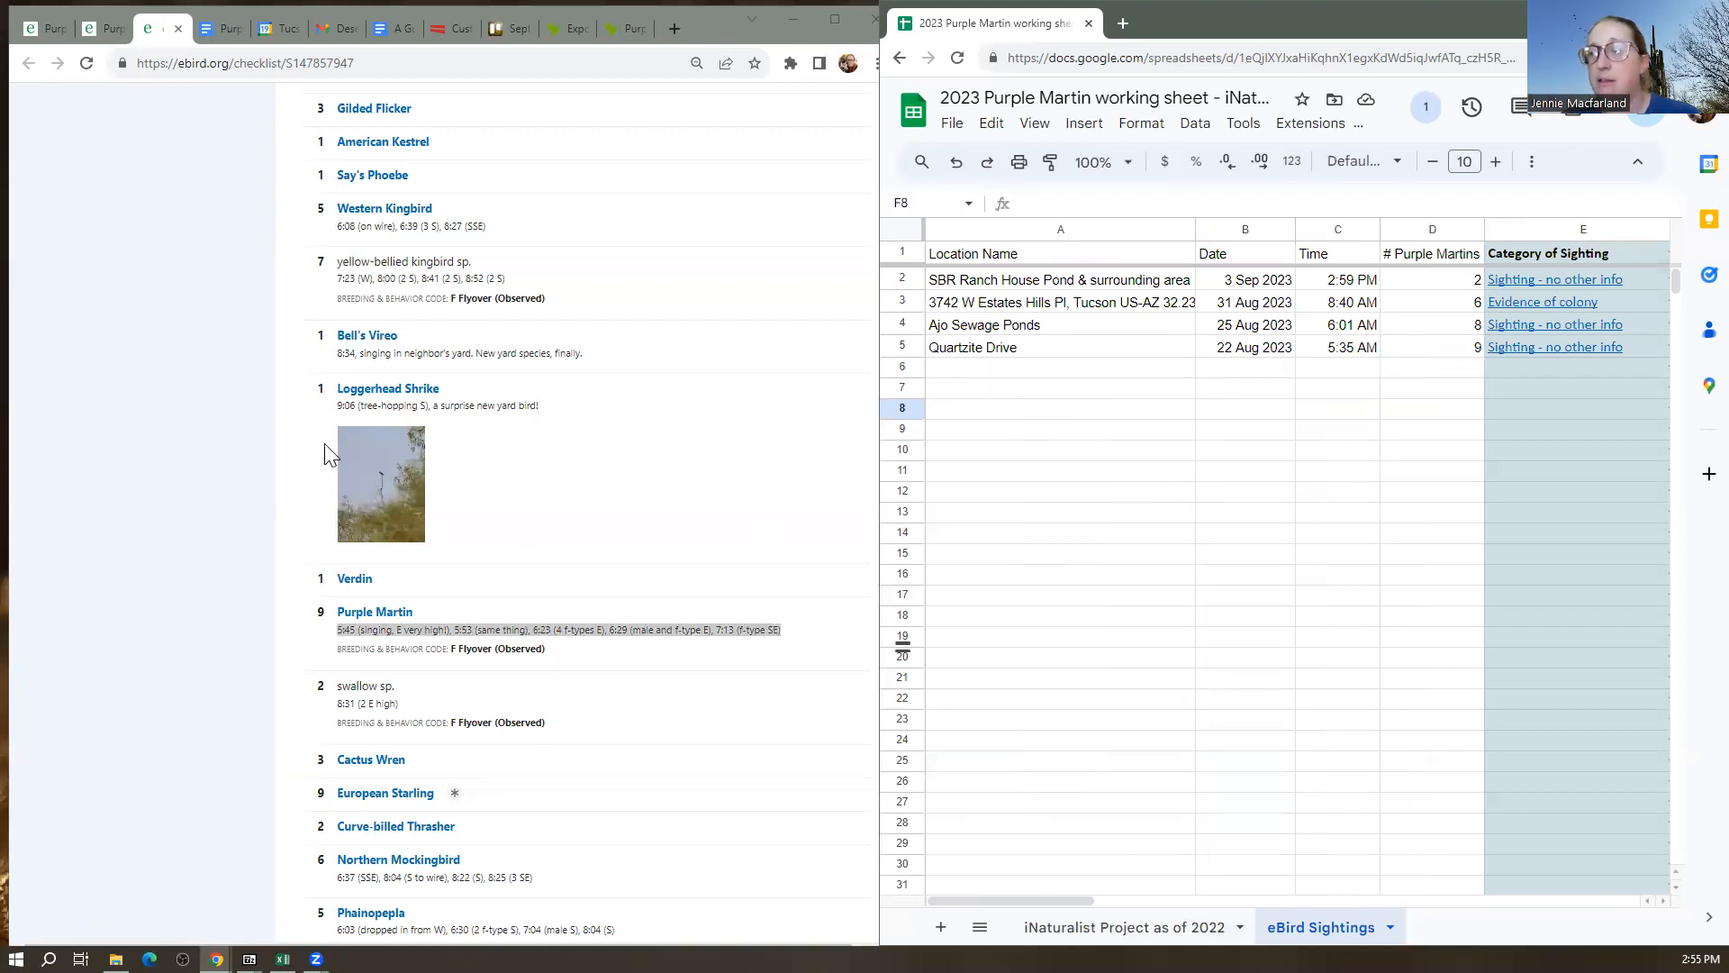
Close the 22 Aug 2023 checklist and dismiss the Quartzite Drive sightings list on the map
left_click(604, 531)
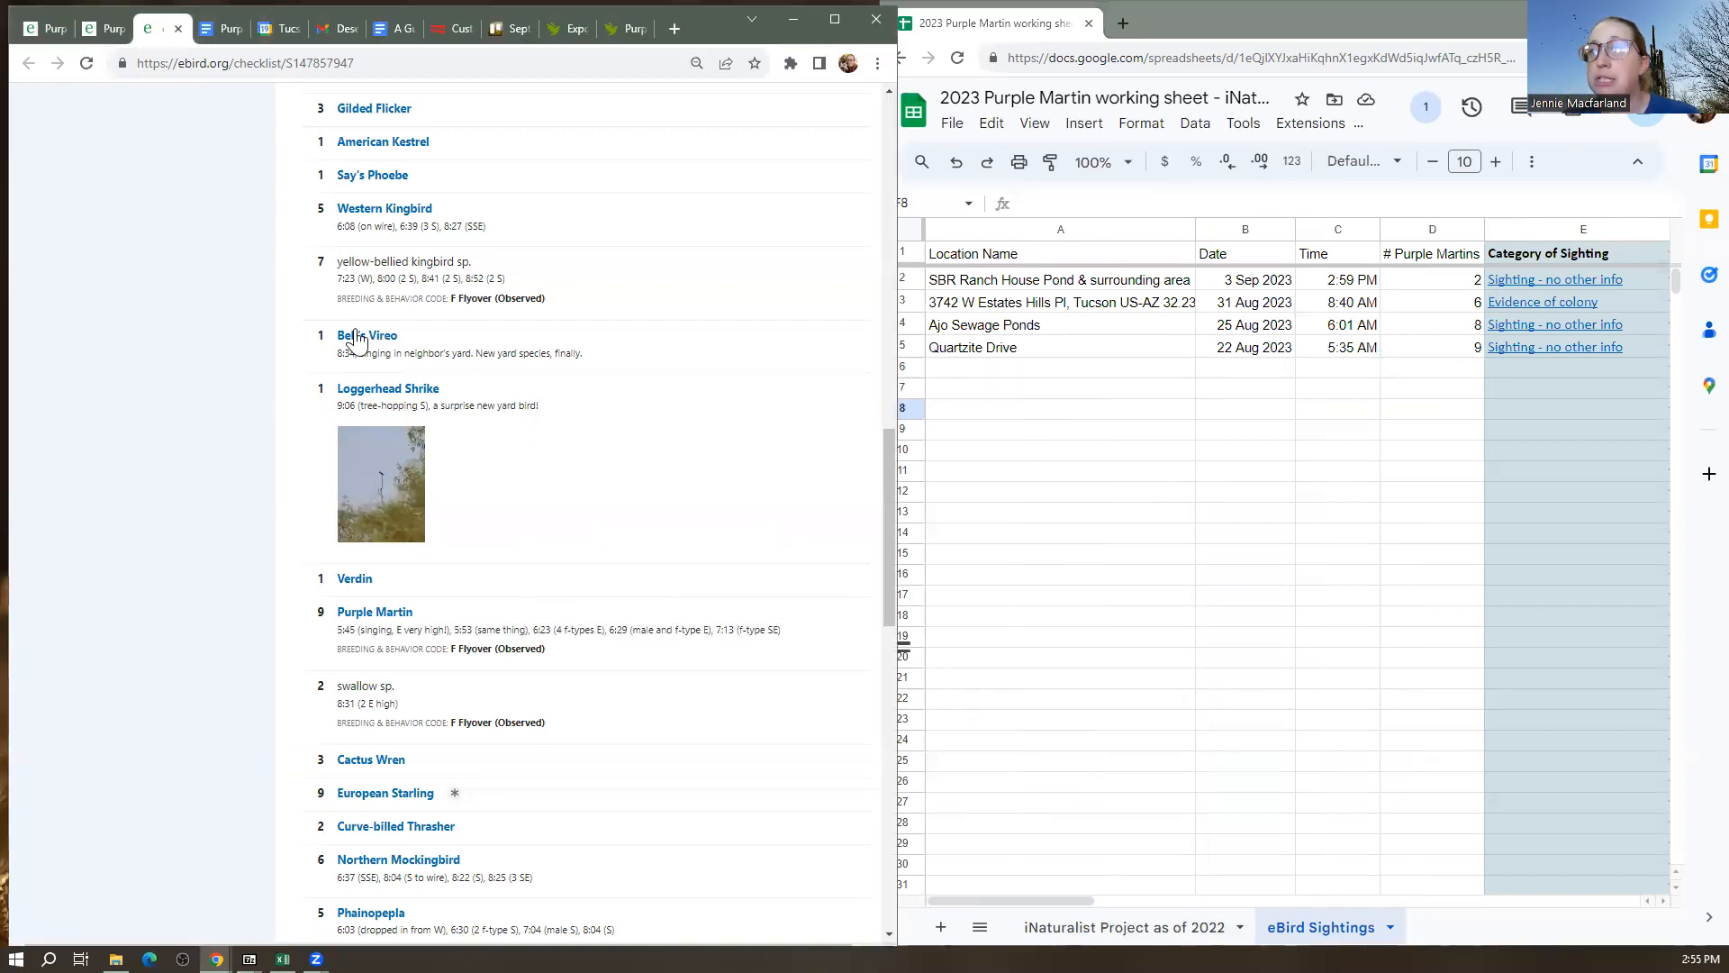
left_click(177, 28)
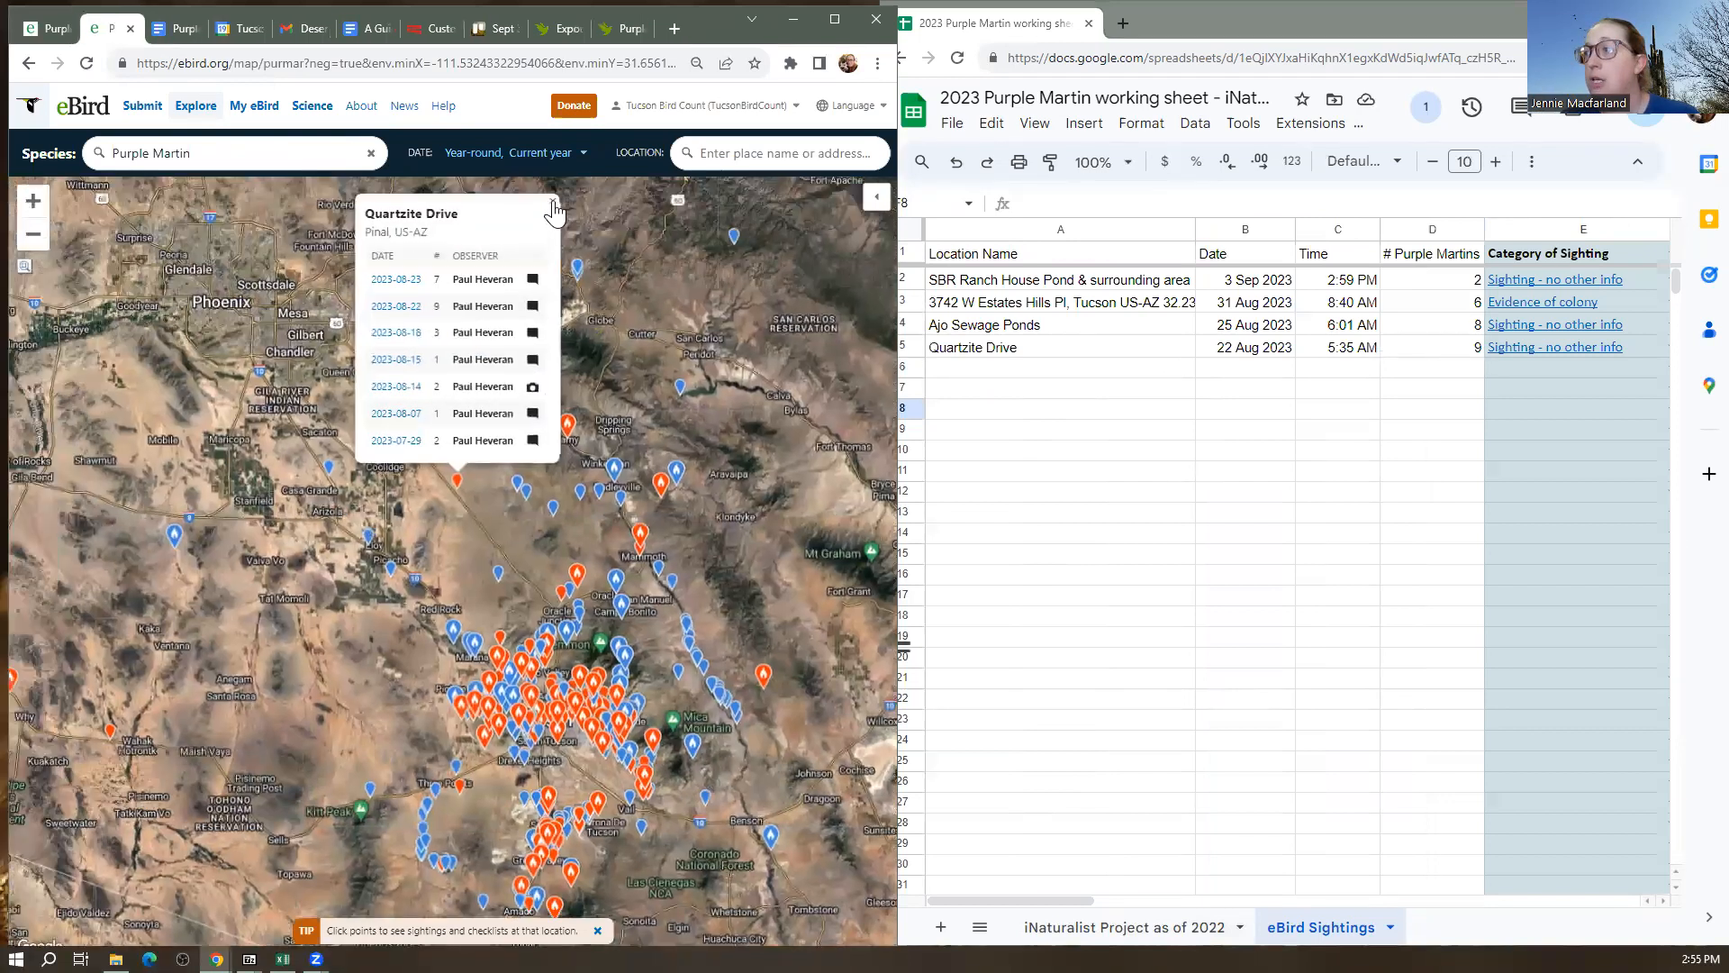
left_click(553, 197)
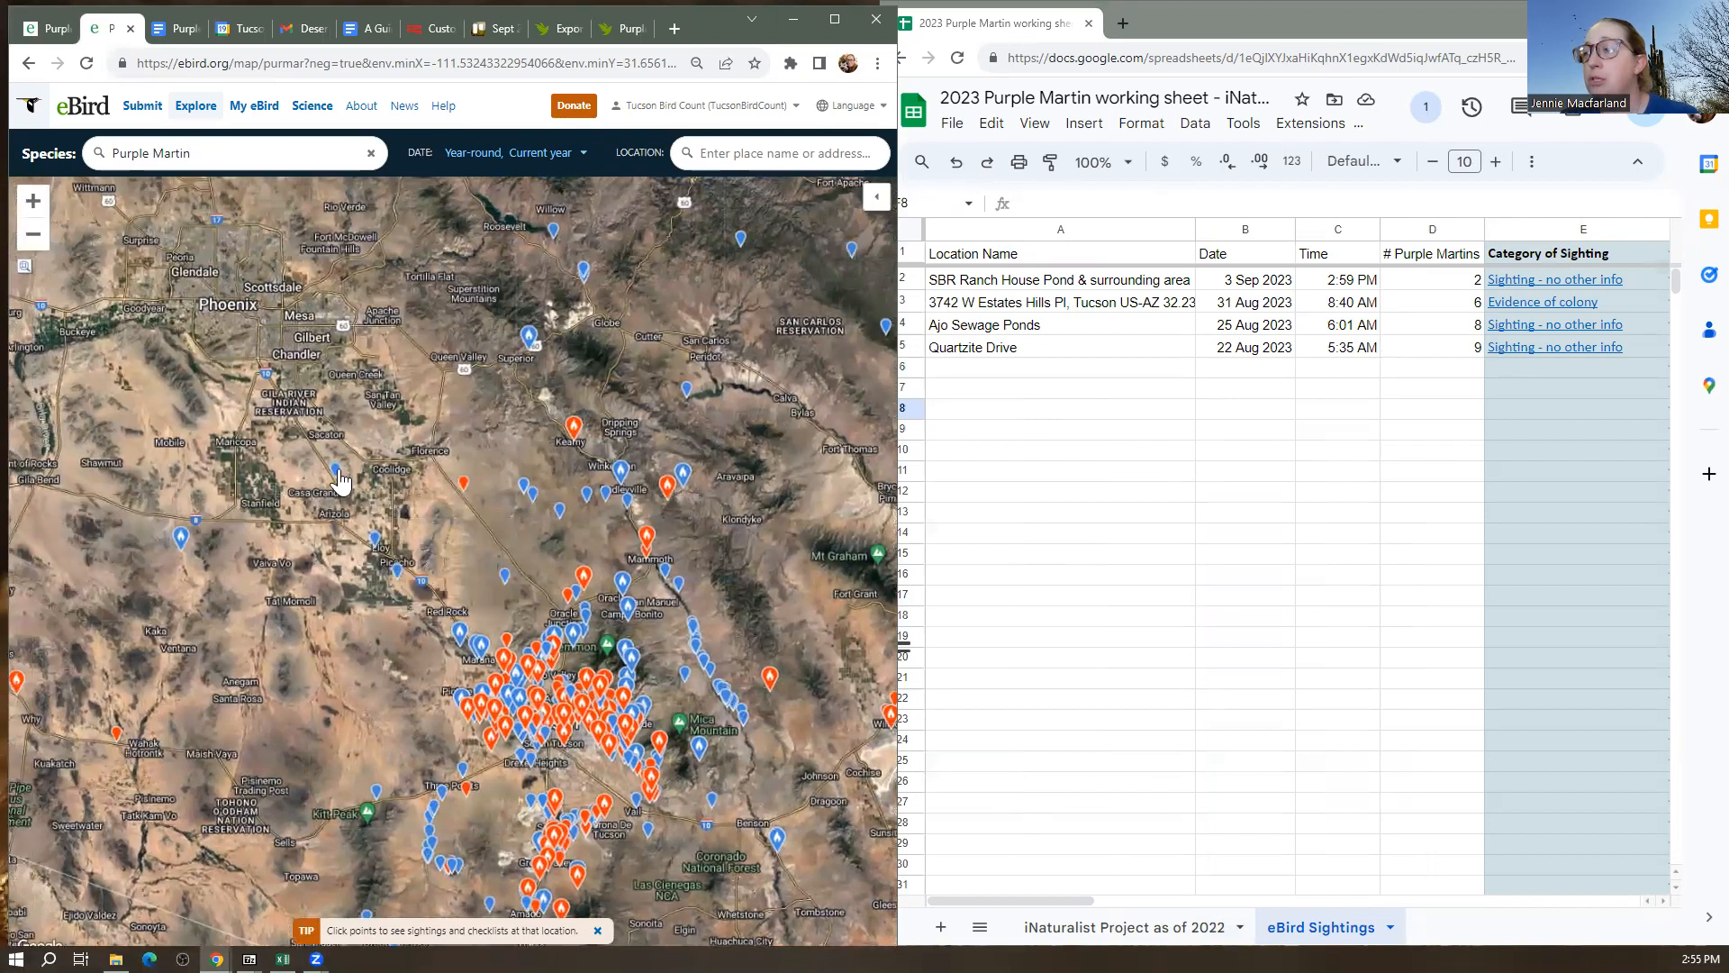
Open the 11 Aug 2023 checklist for Wet field along I10, examine its Purple Martin entry, and return to the map
left_click(338, 479)
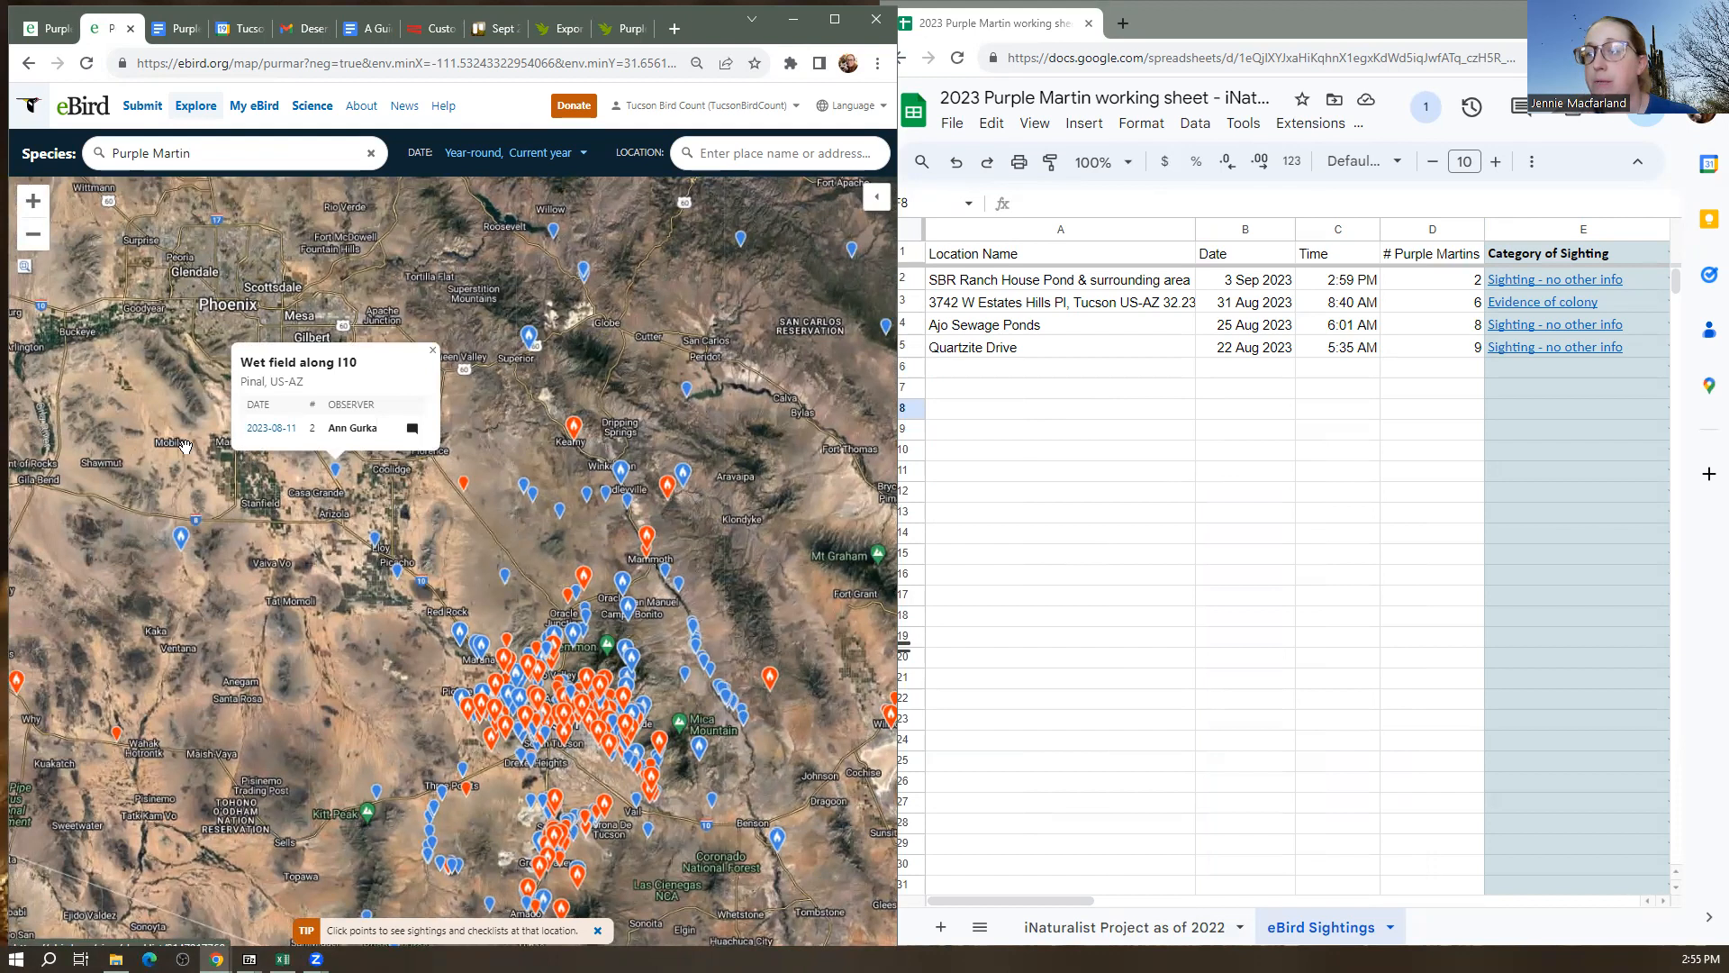
left_click(270, 429)
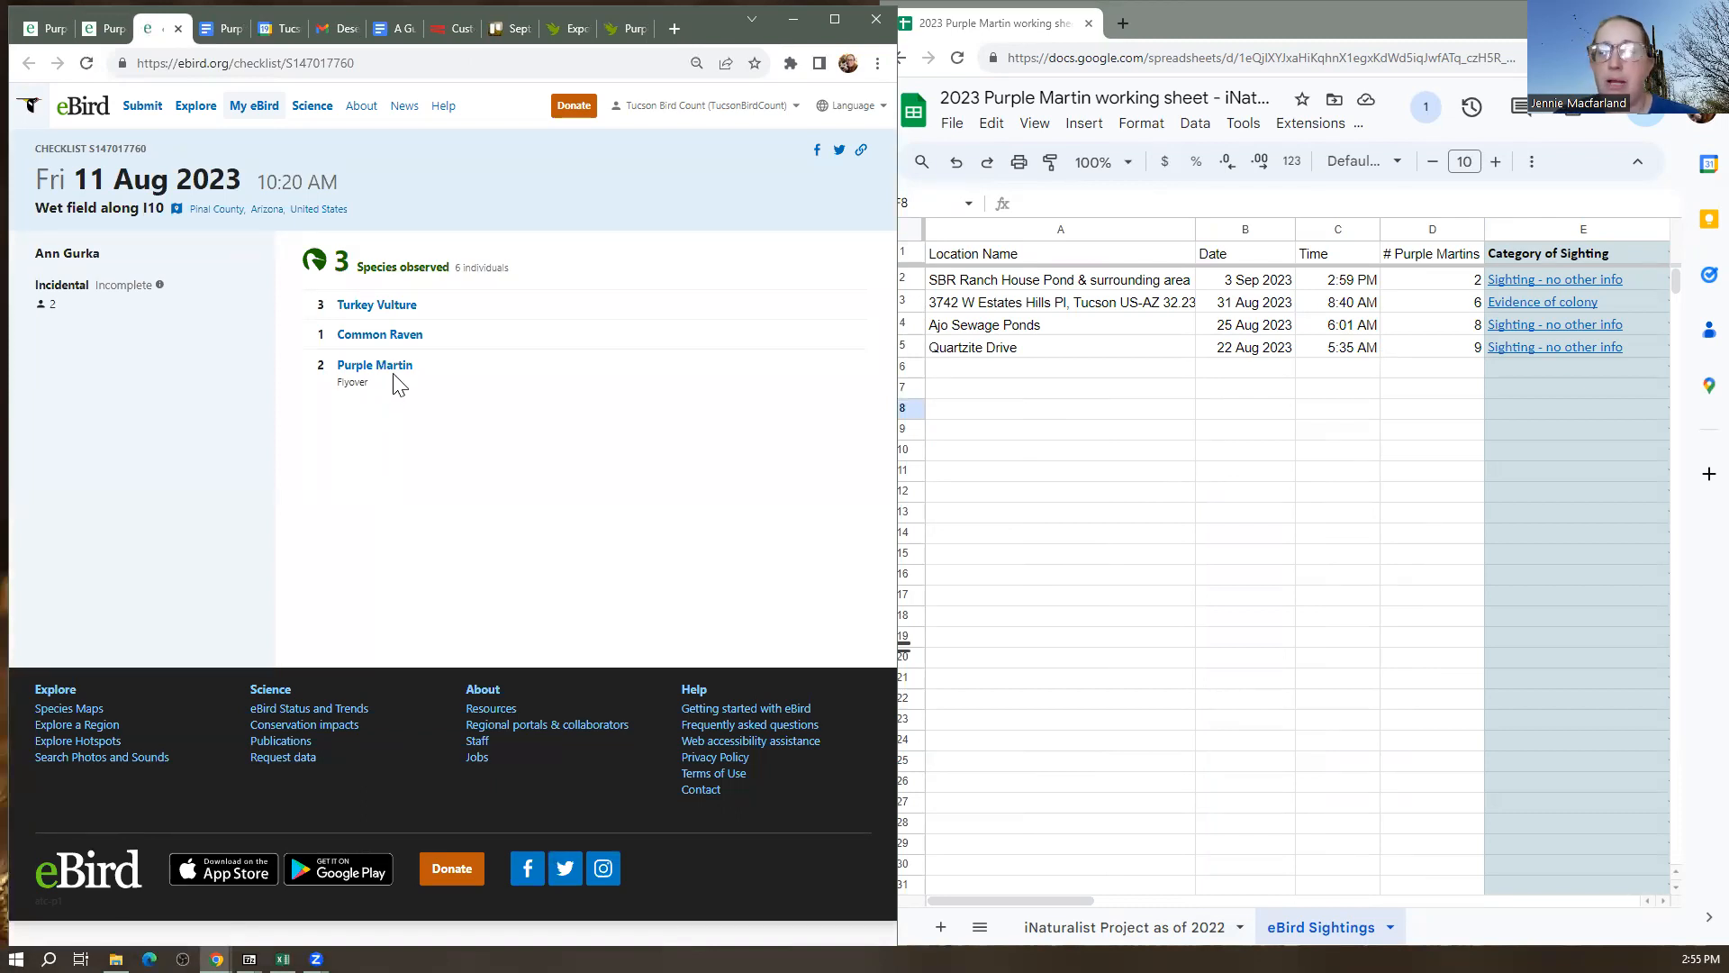
left_click(177, 29)
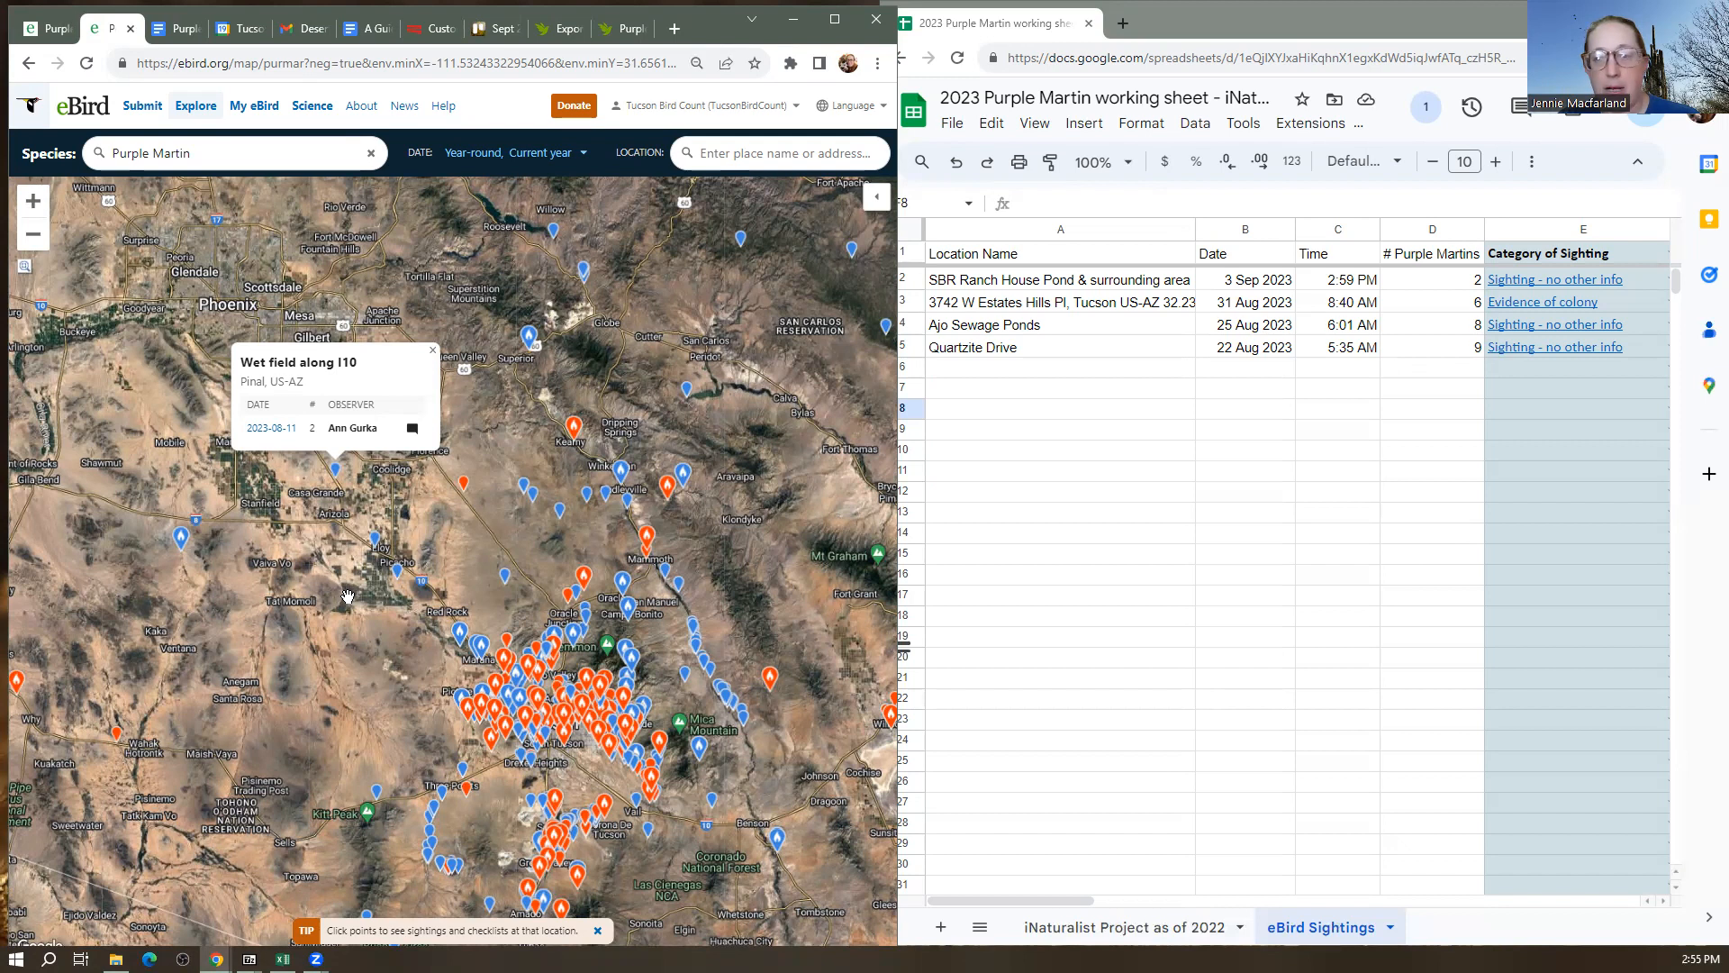
Check the sightings near Eloy and Park Link Dr. on the map and open the 14 Jun 2023 Park Link Dr. checklist
left_click_drag(347, 596, 263, 469)
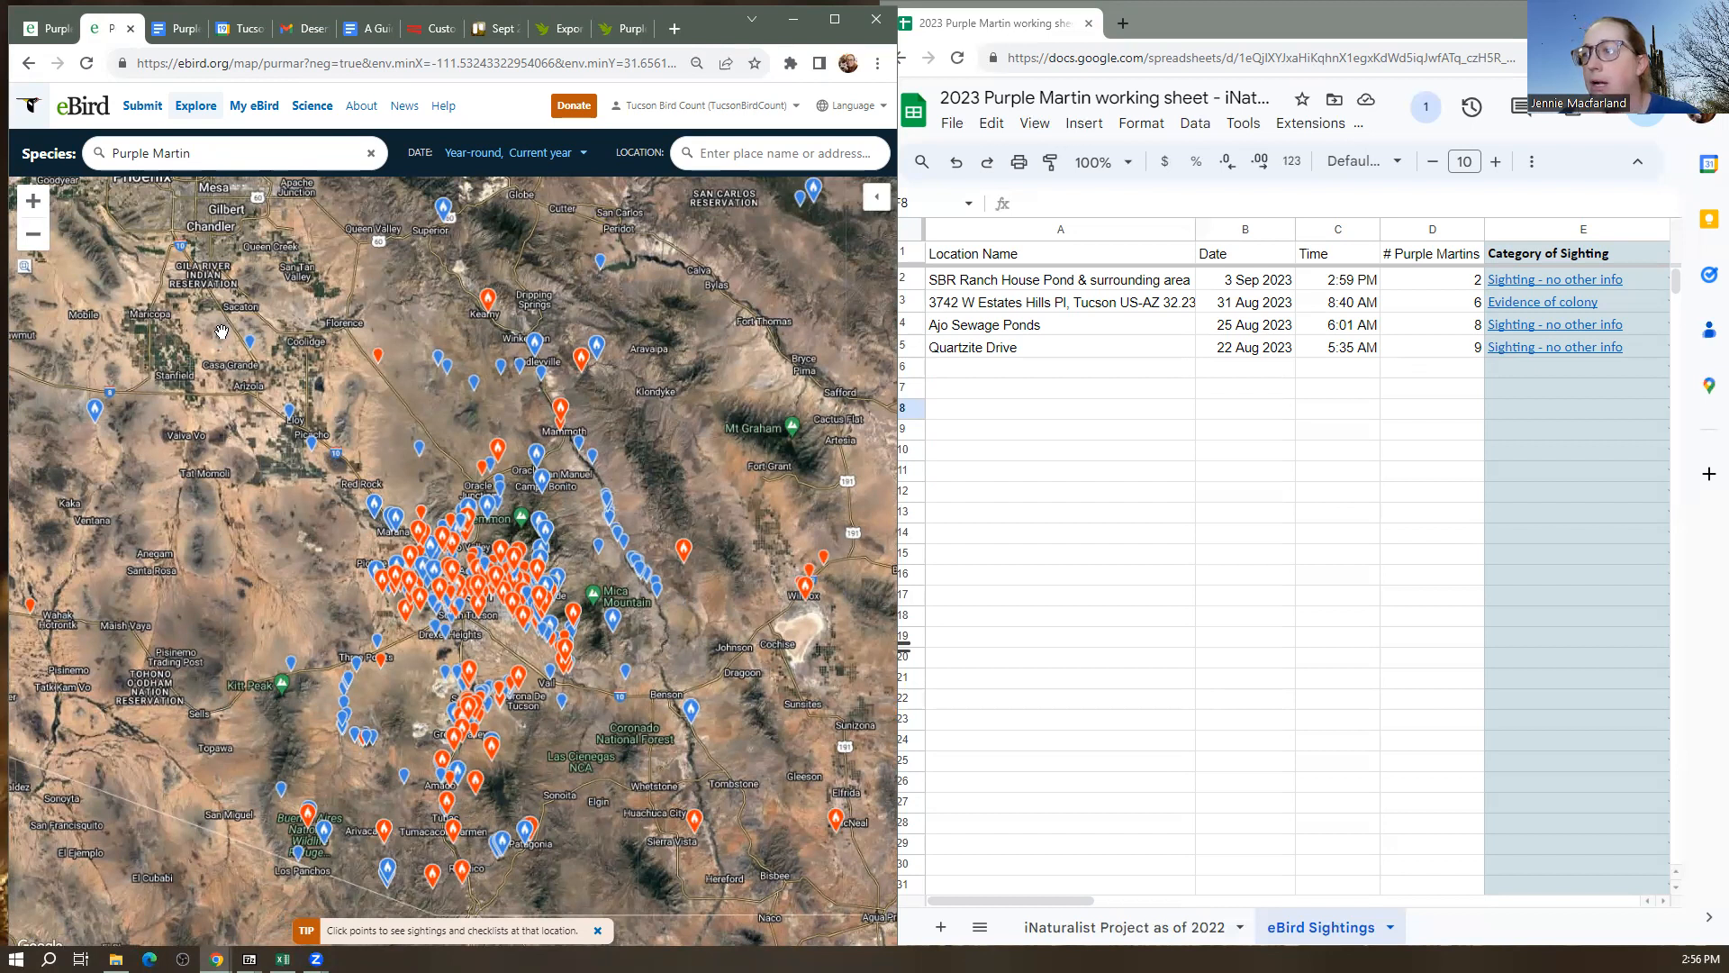
left_click(288, 418)
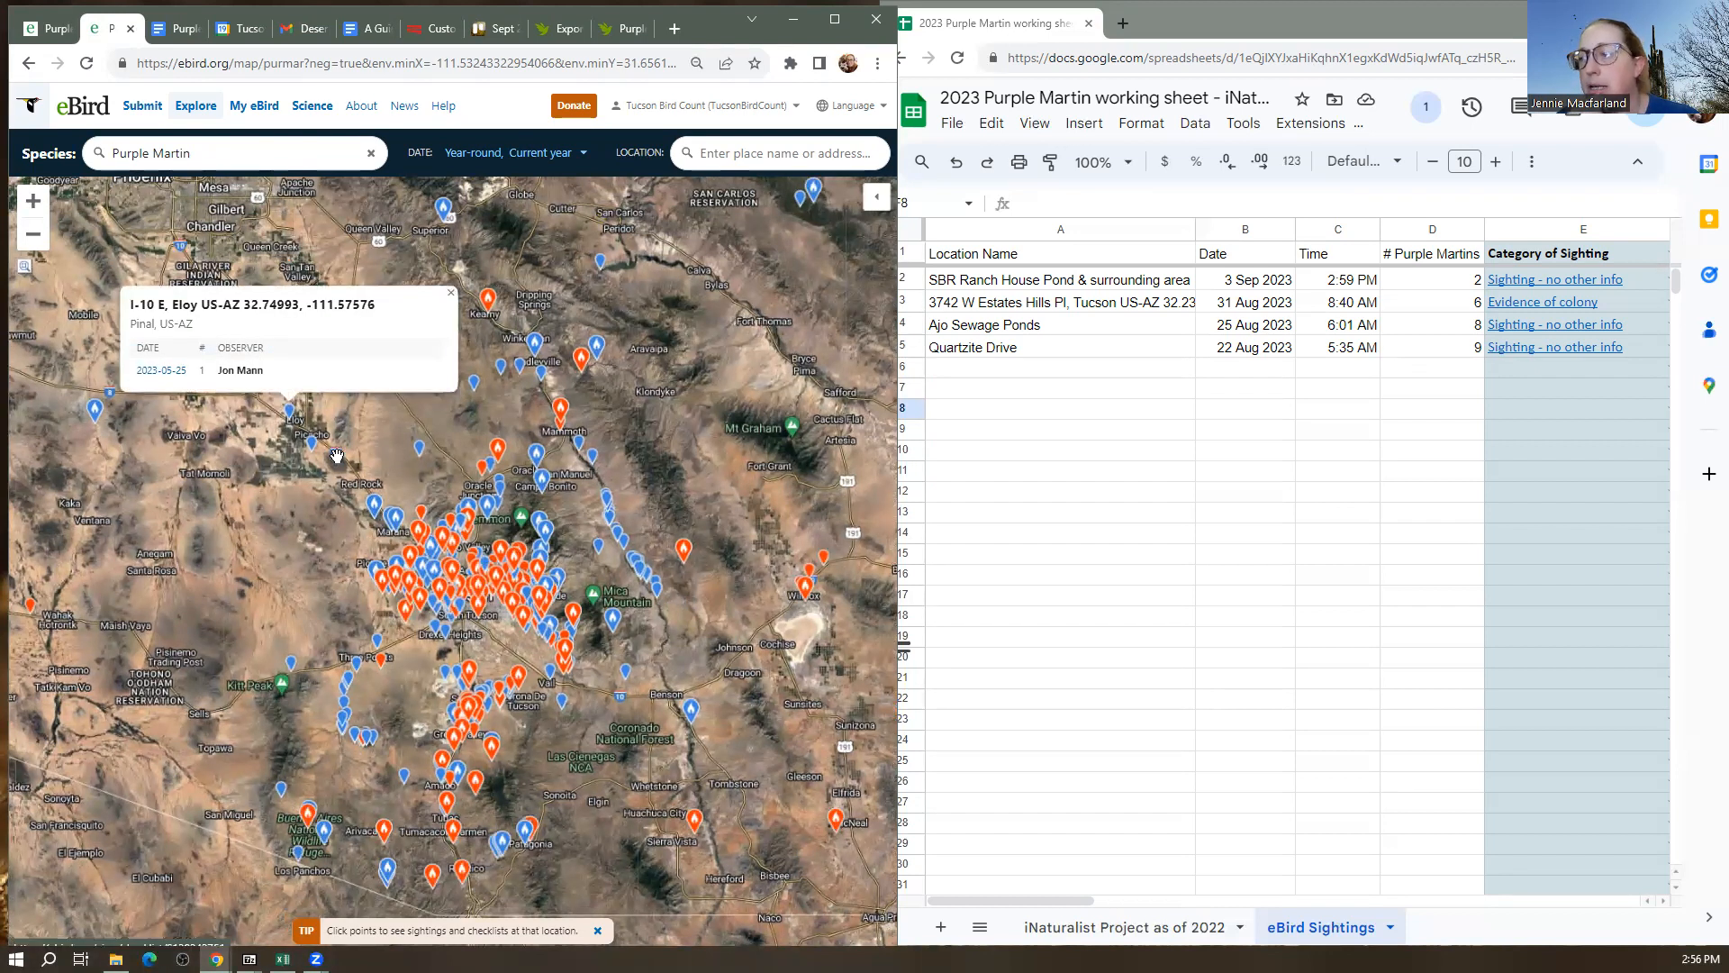
left_click(417, 461)
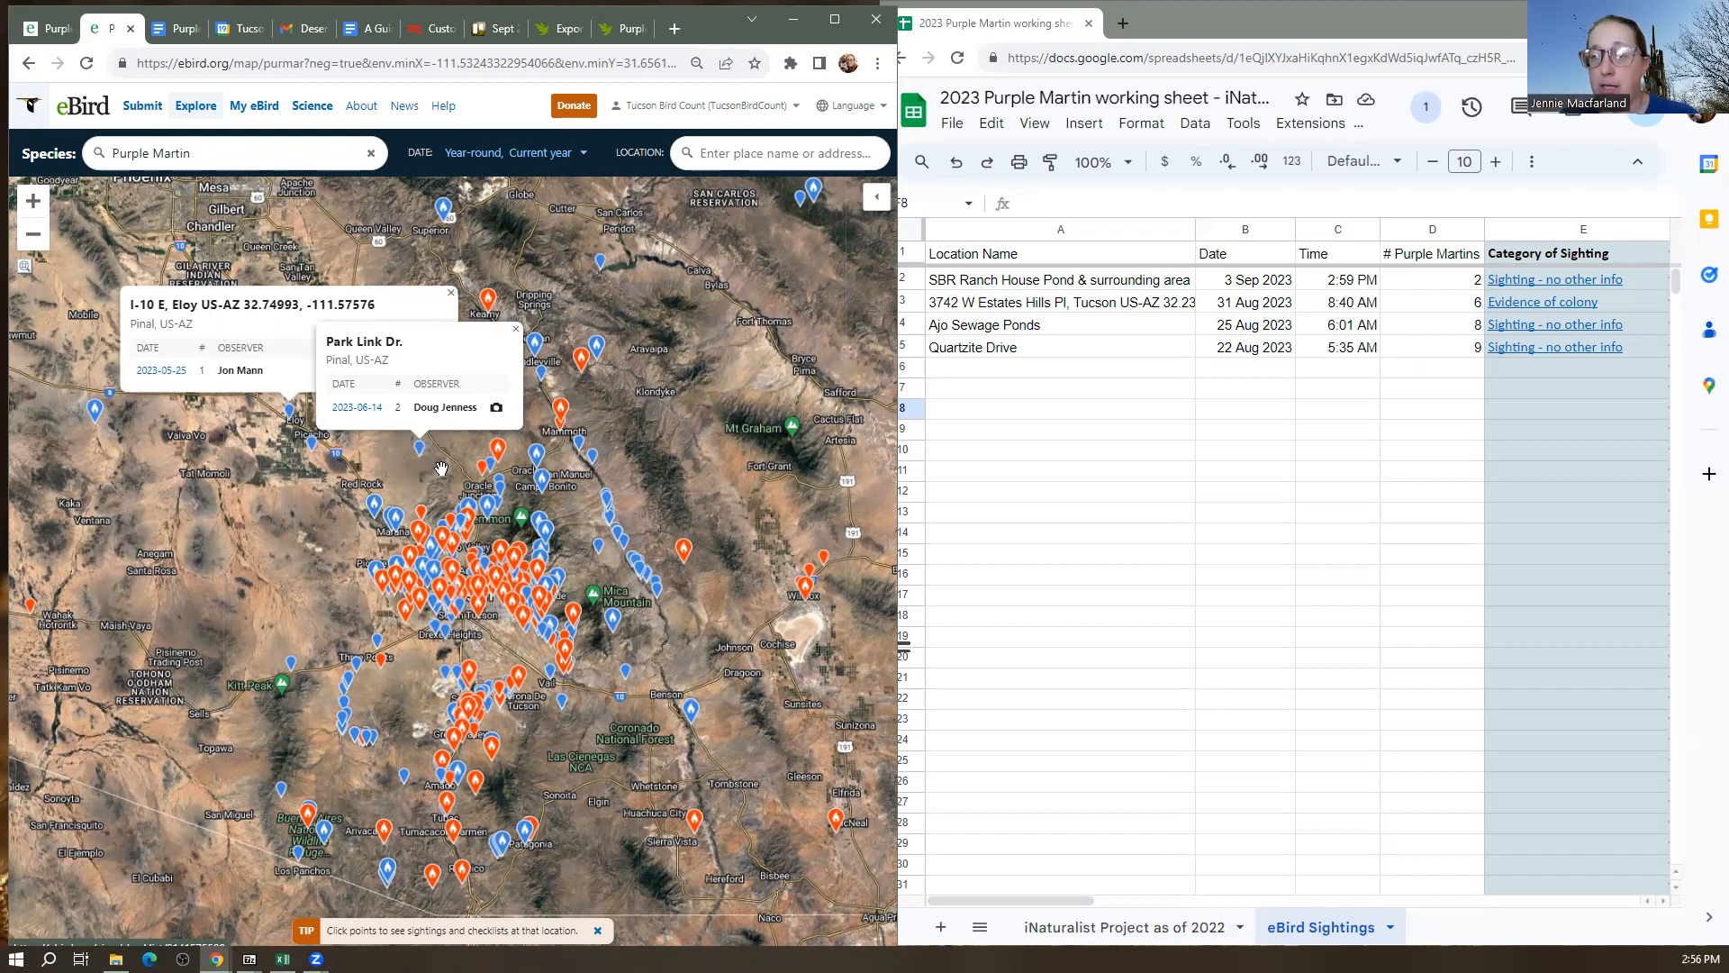
left_click(352, 416)
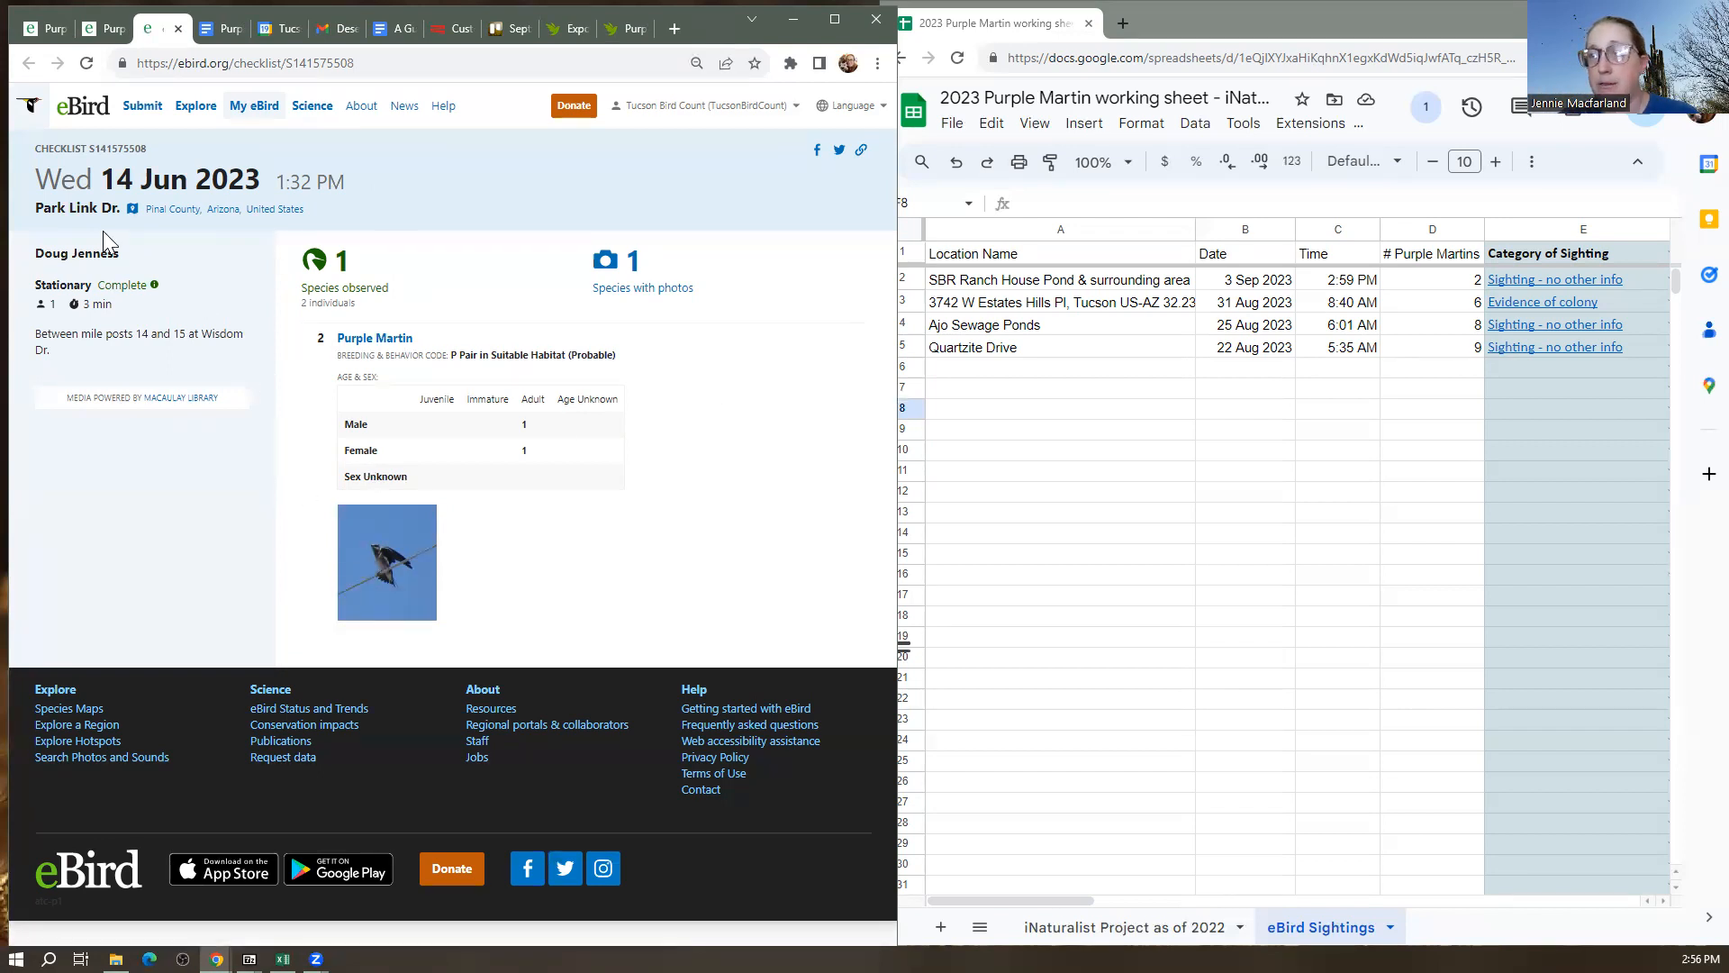
Copy the location name "Park Link Dr" from the checklist into the Location Name cell of row 6
left_click(120, 208)
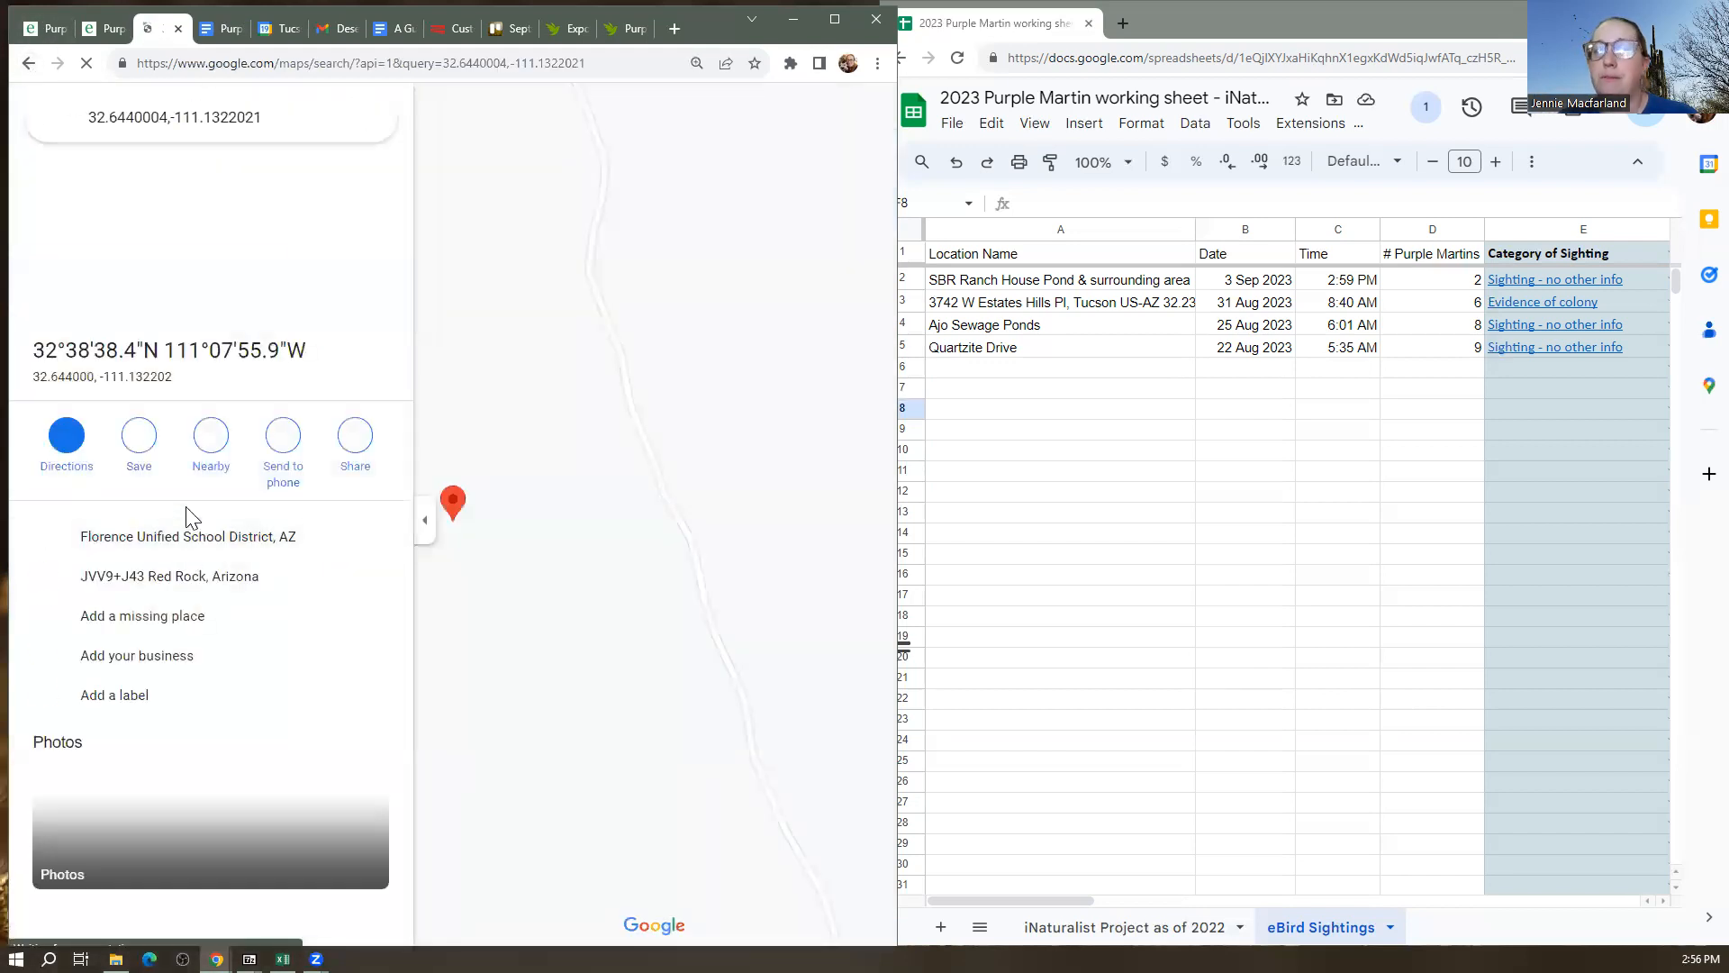
key("alt+Left")
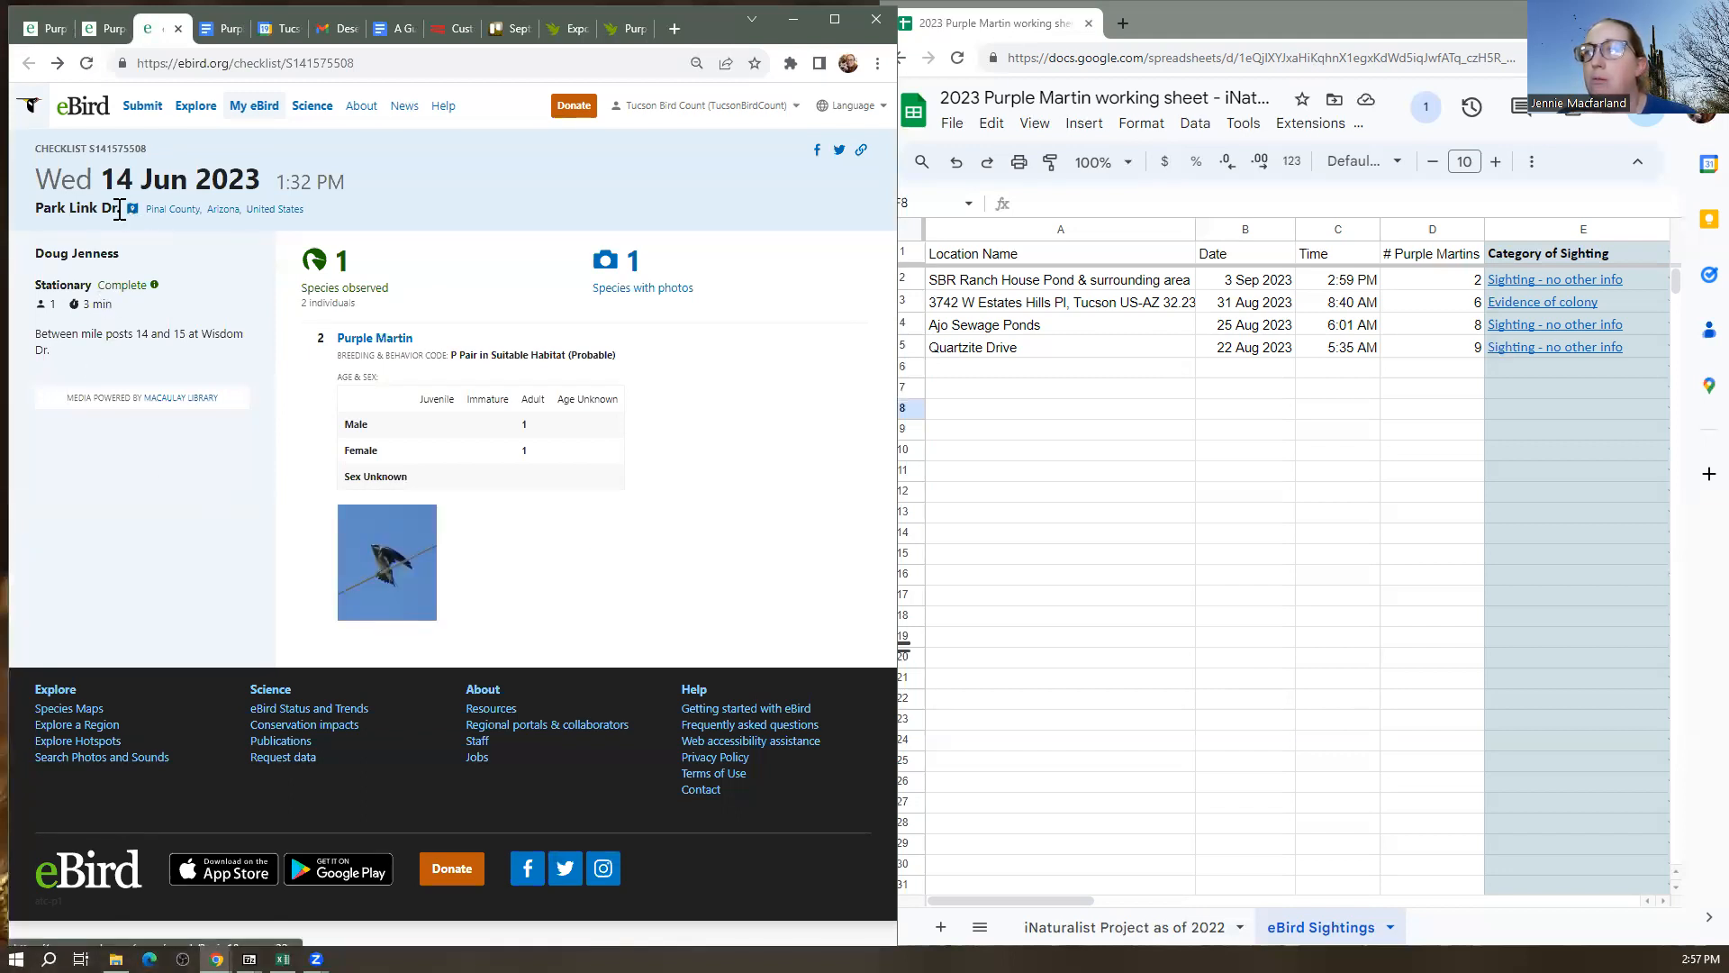
left_click_drag(118, 209, 34, 217)
key("ctrl+c")
left_click(102, 236)
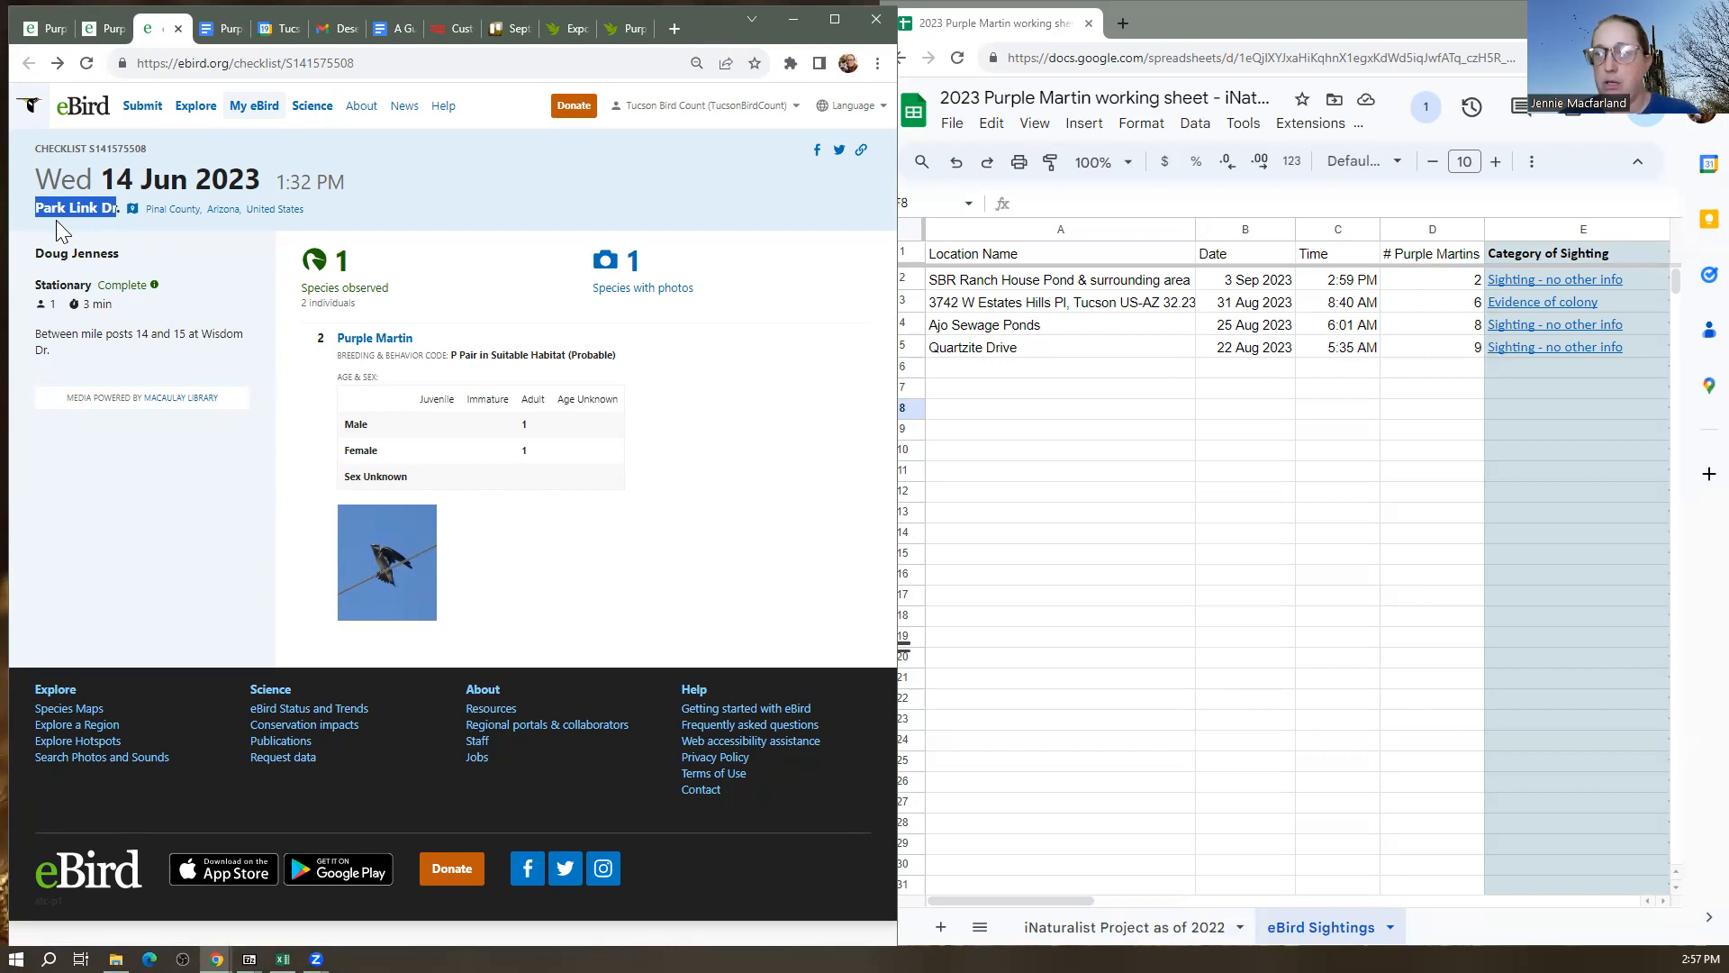
left_click(1171, 450)
left_click(1115, 369)
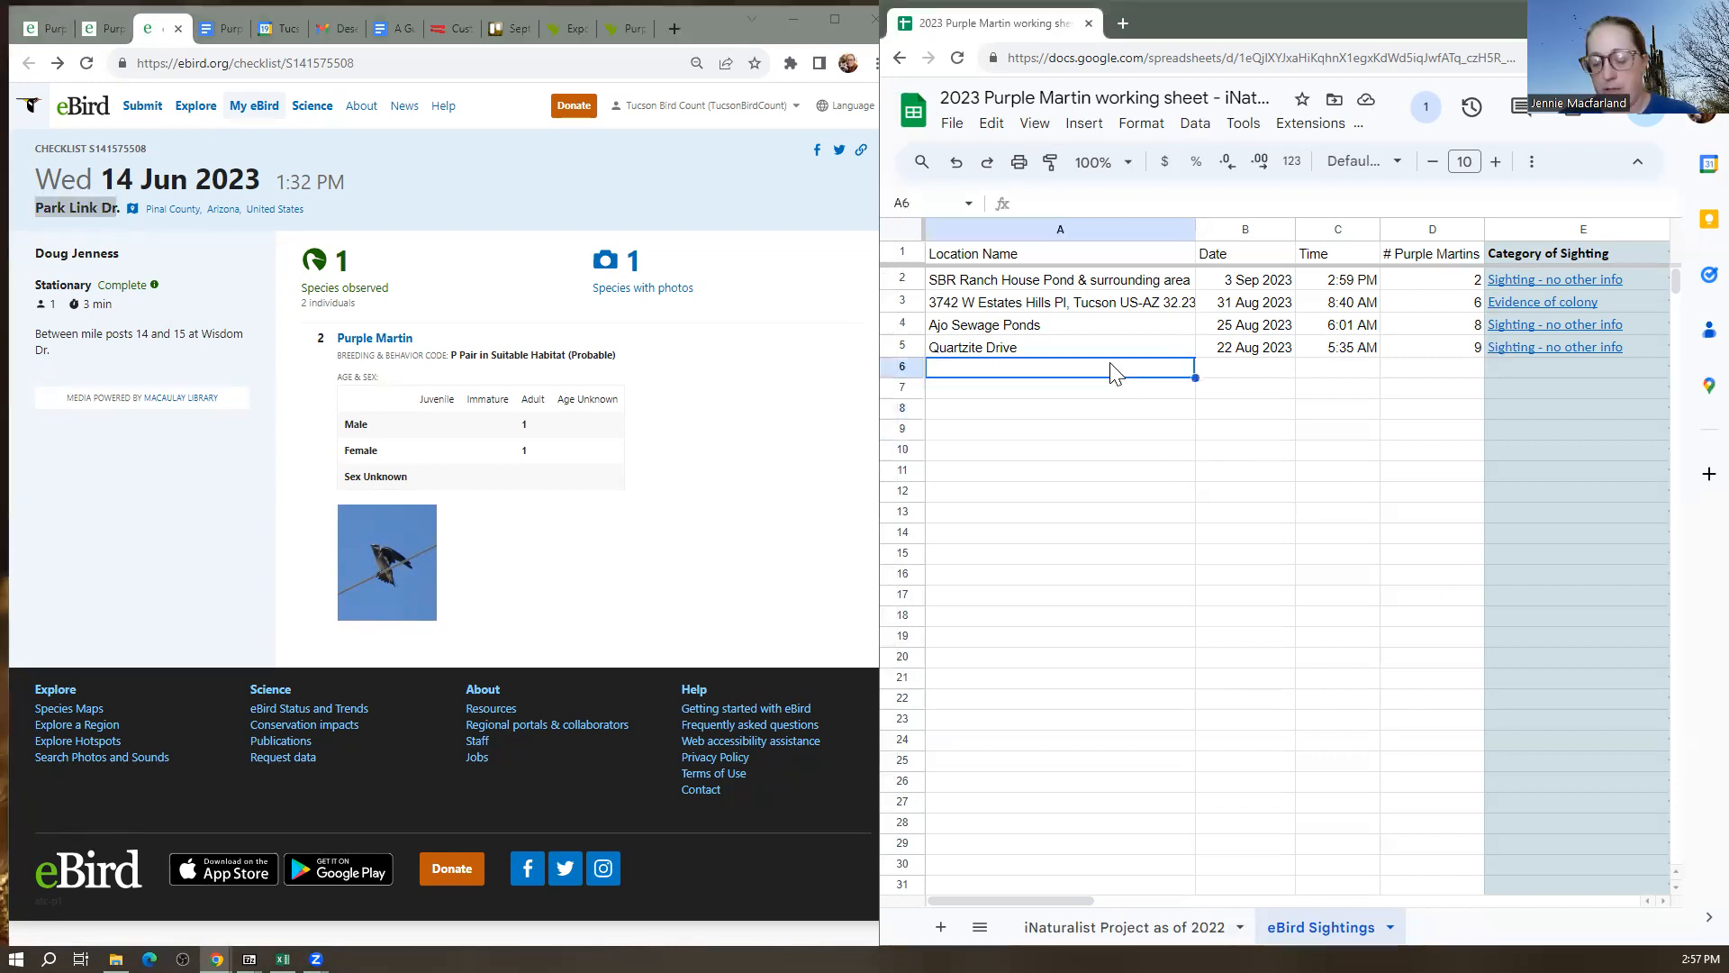
key("ctrl+v")
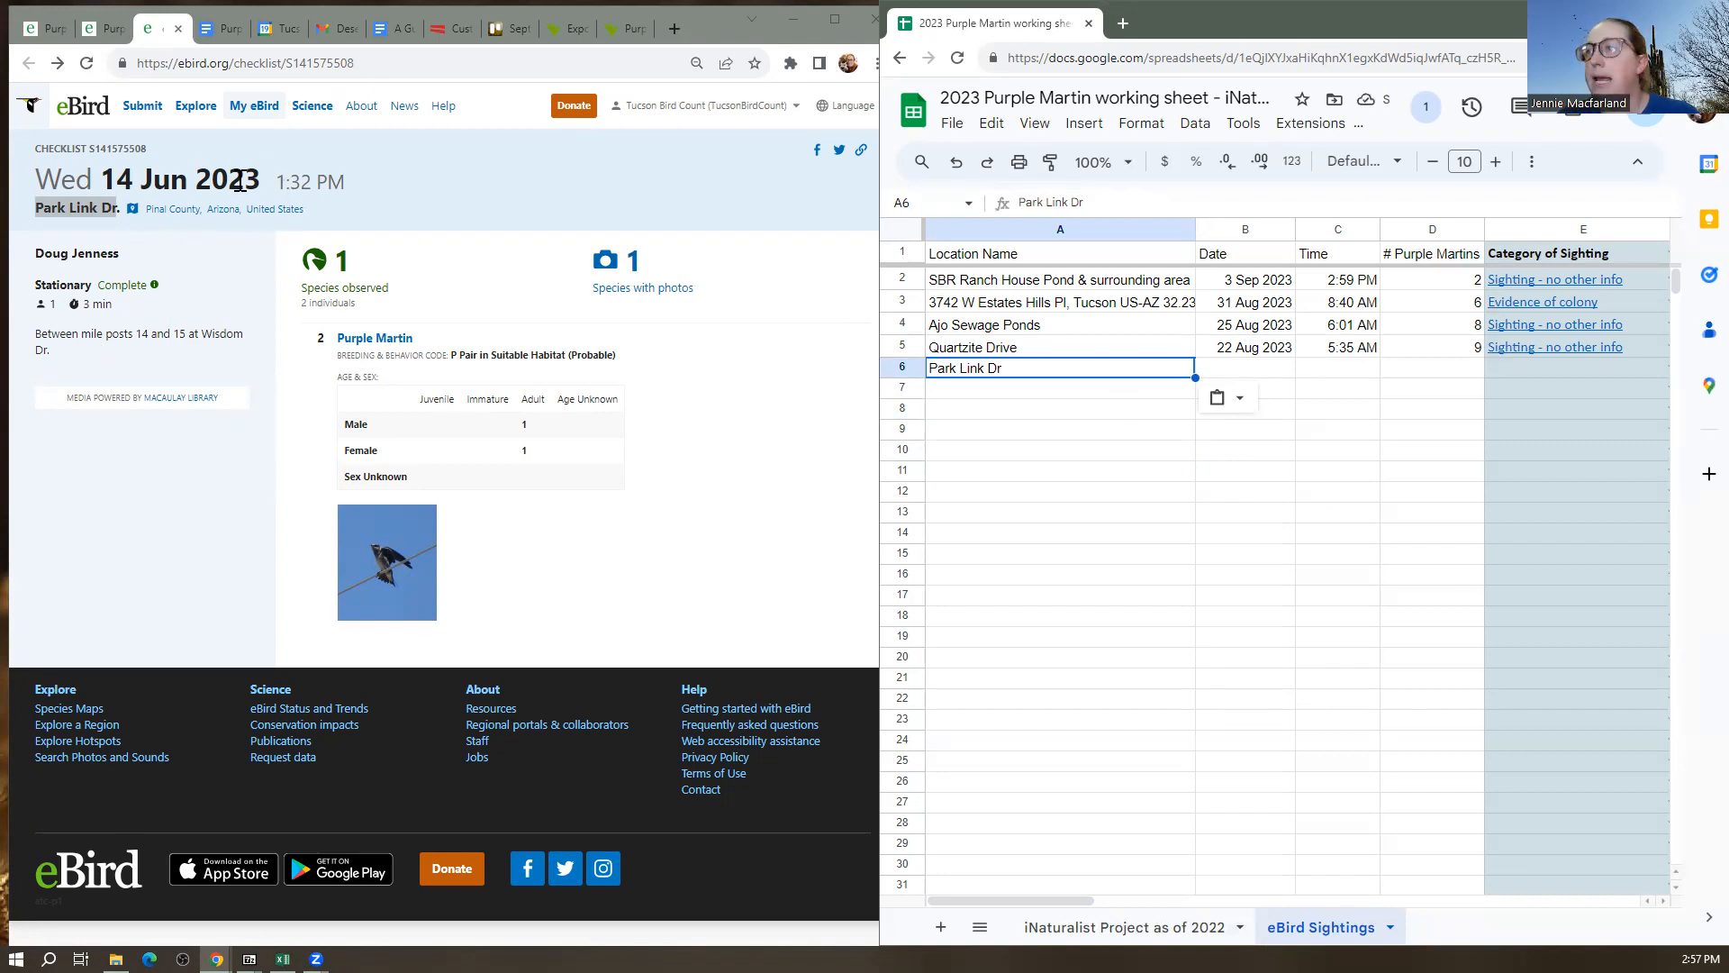
Copy the checklist date, 14 Jun 2023, into the Date cell of the Park Link Dr row
left_click_drag(260, 179, 100, 180)
key("ctrl+c")
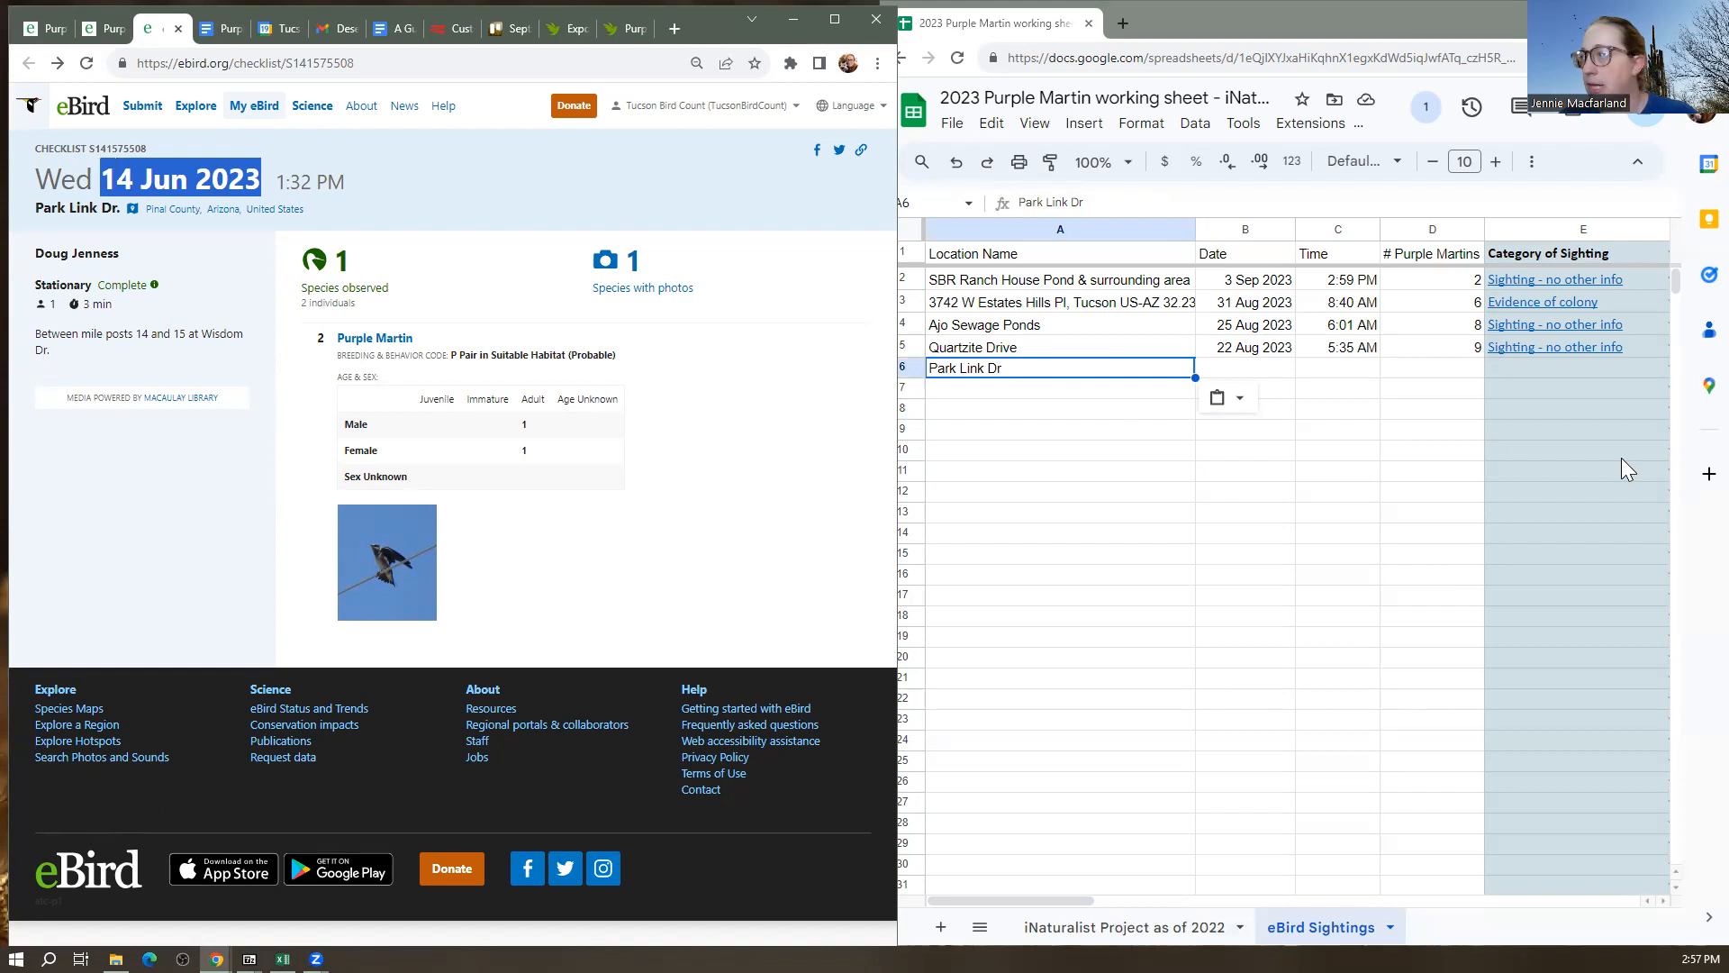
left_click(1266, 369)
key("ctrl+v")
left_click(1218, 410)
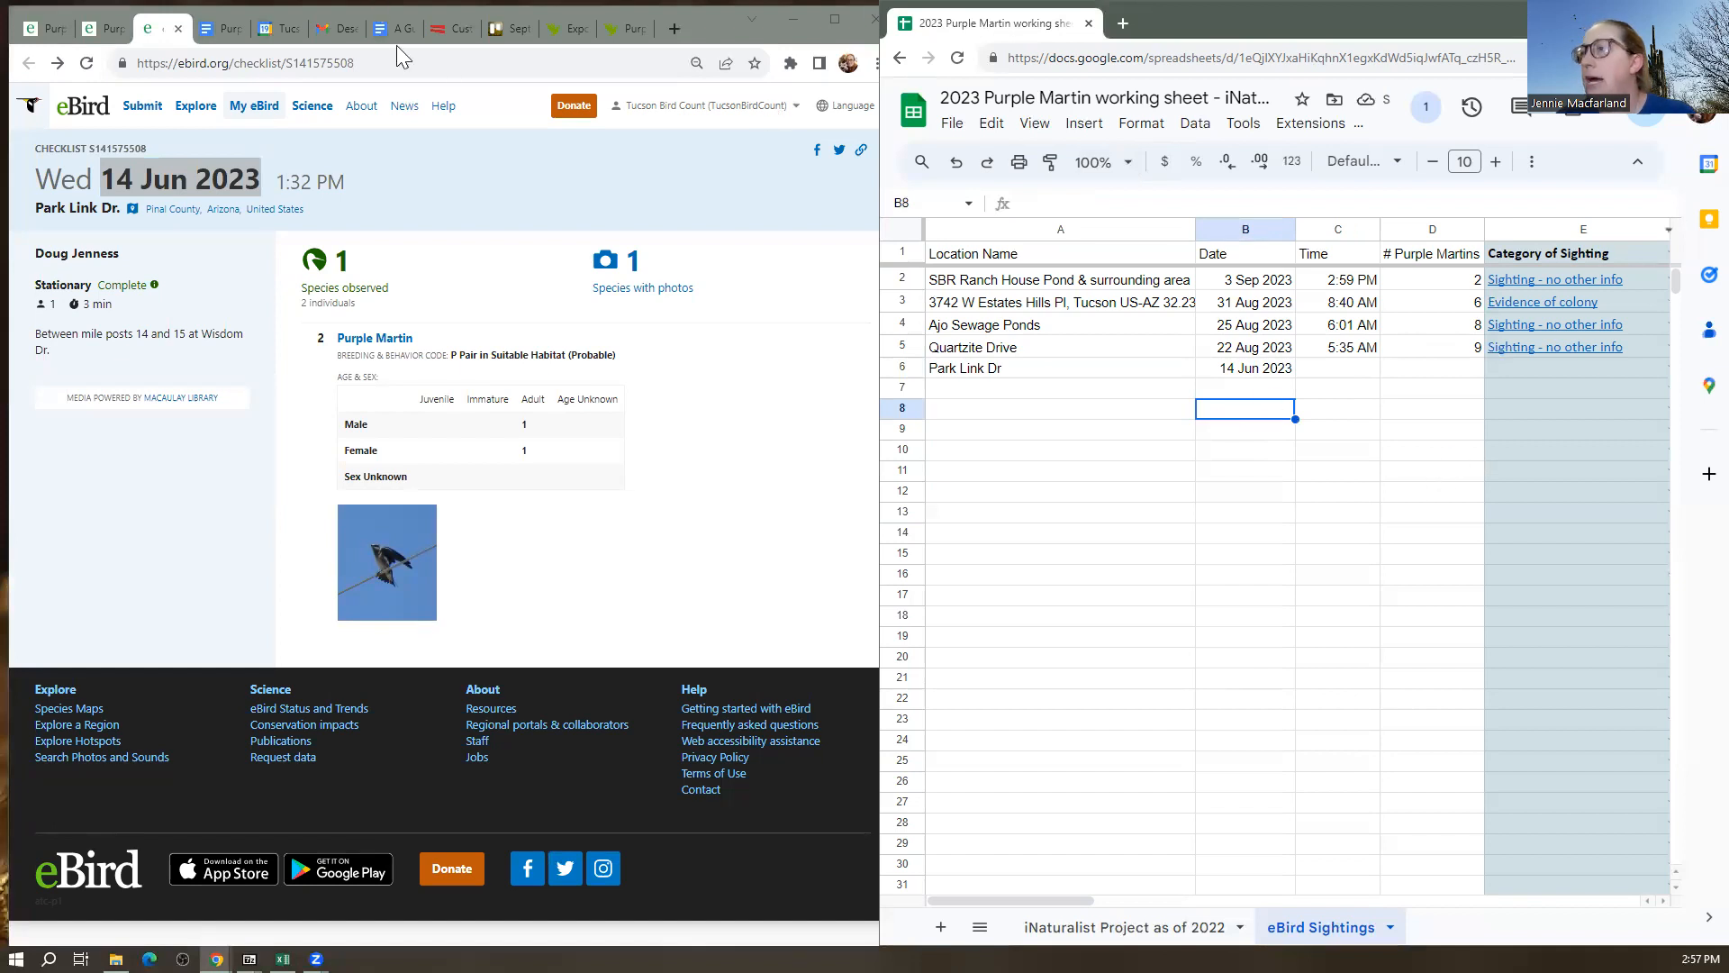
Copy the time 1:32 PM into the Park Link Dr row and enter 2 as its number of Purple Martins
left_click_drag(362, 191, 280, 186)
key("ctrl+c")
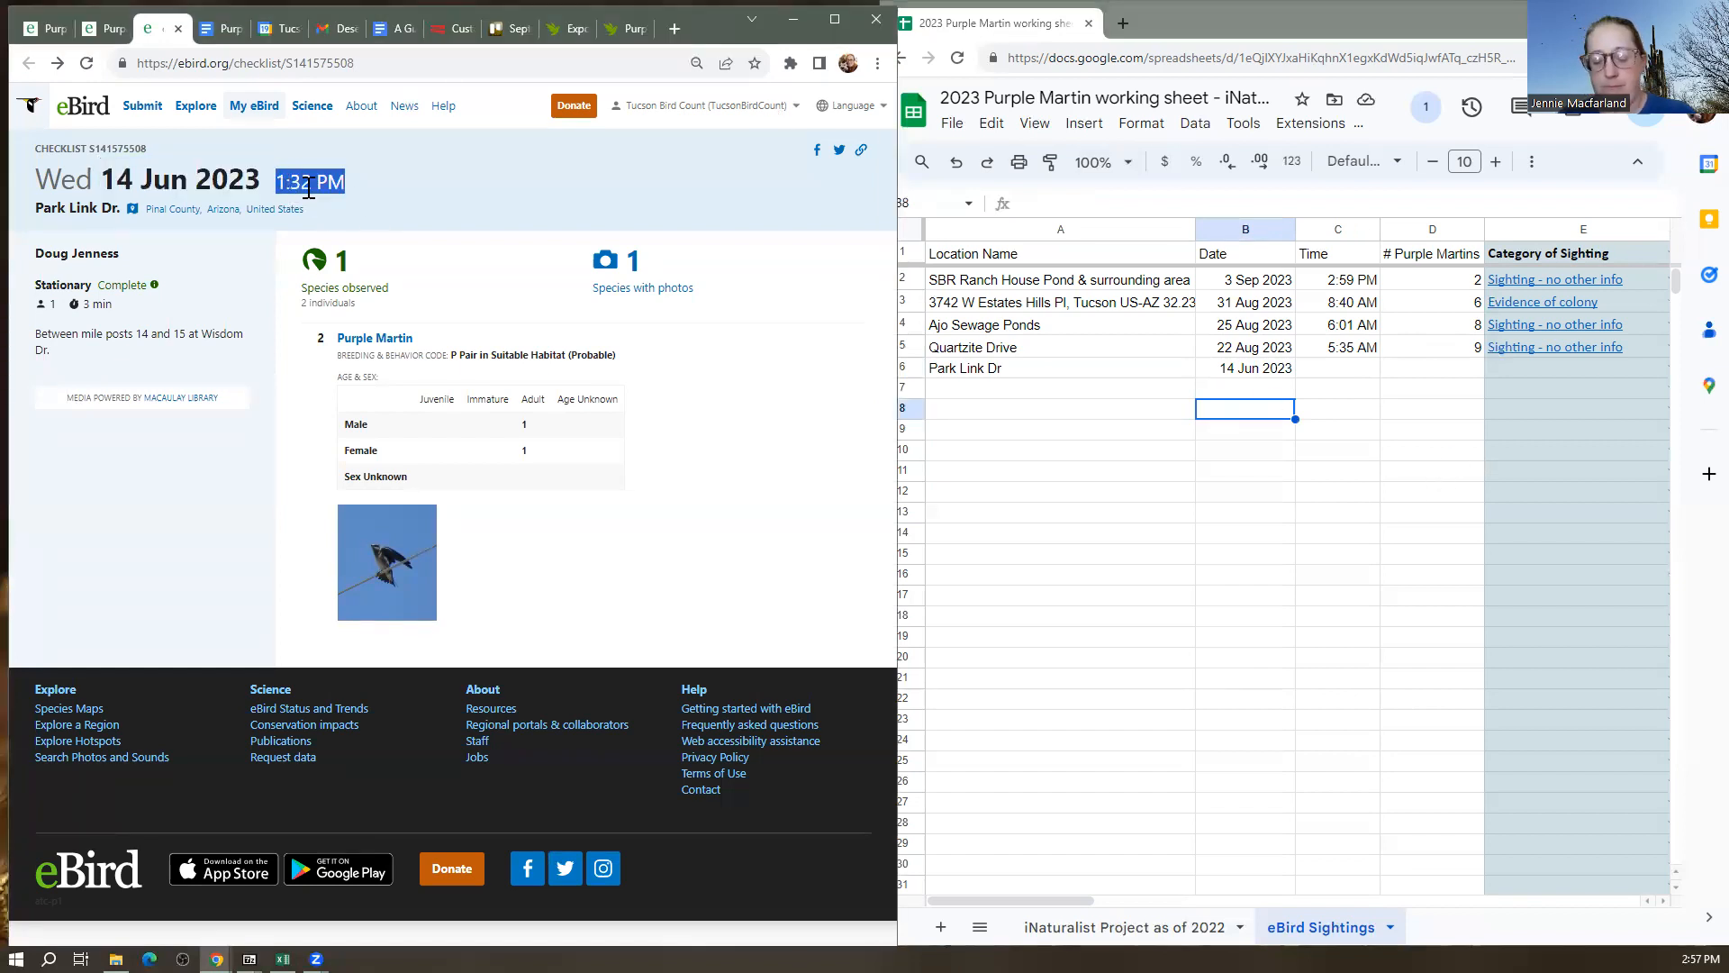
left_click(1307, 371)
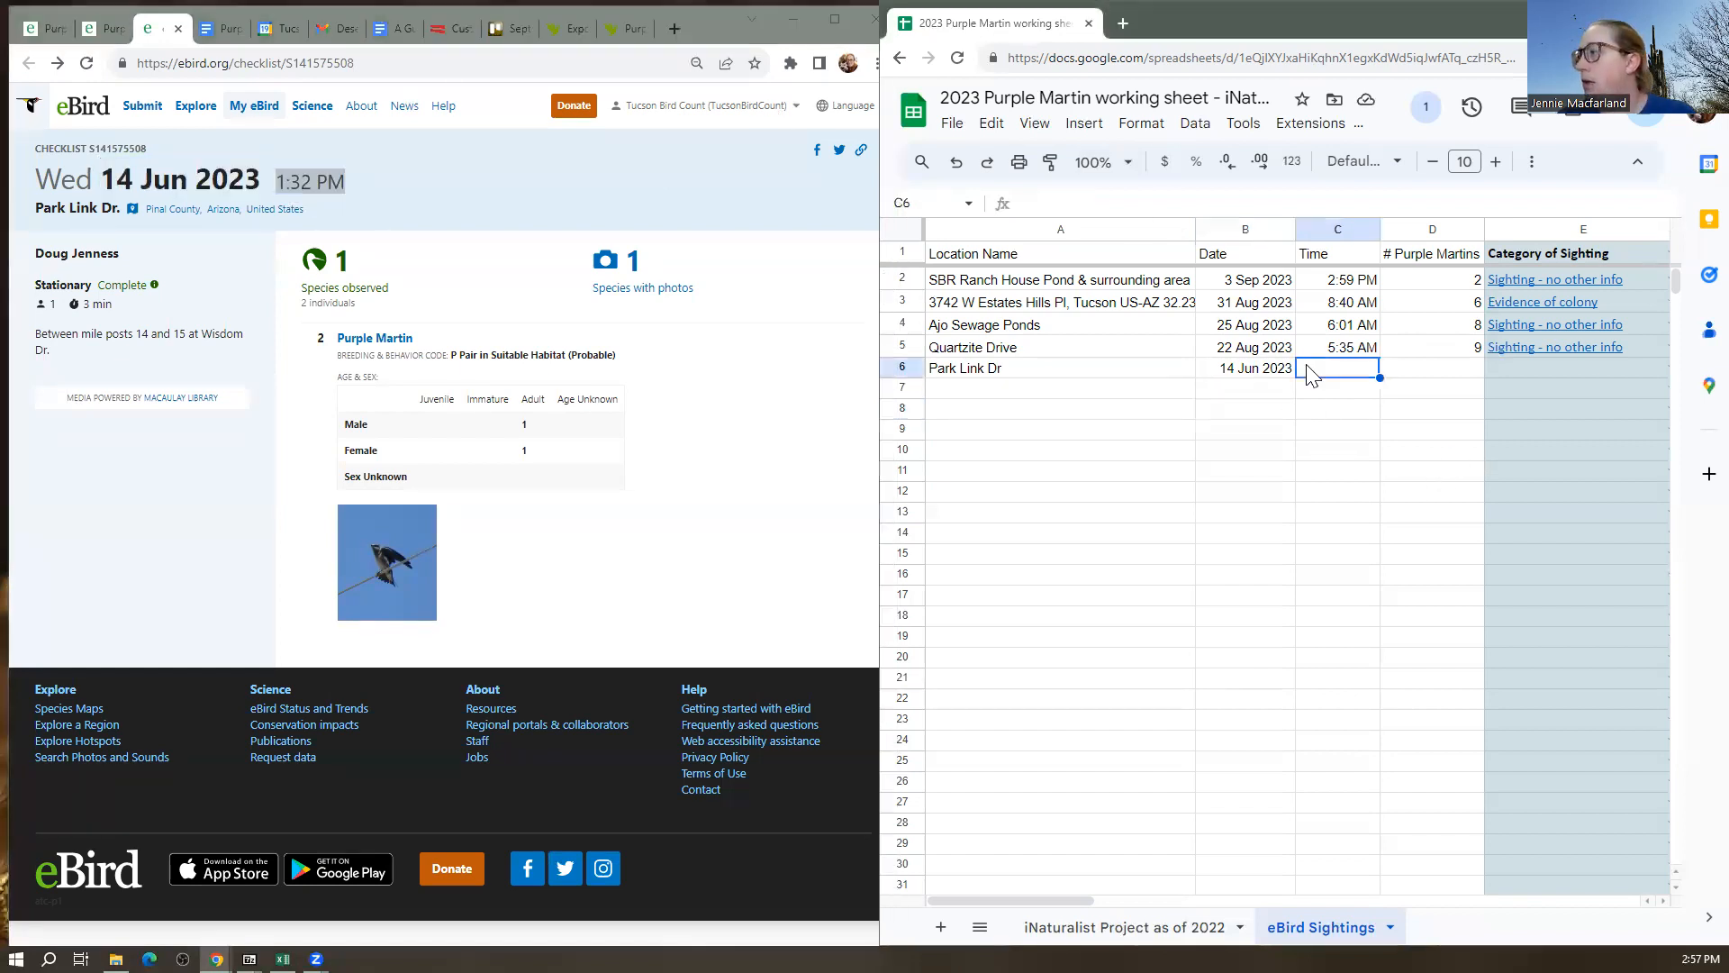
key("ctrl+v")
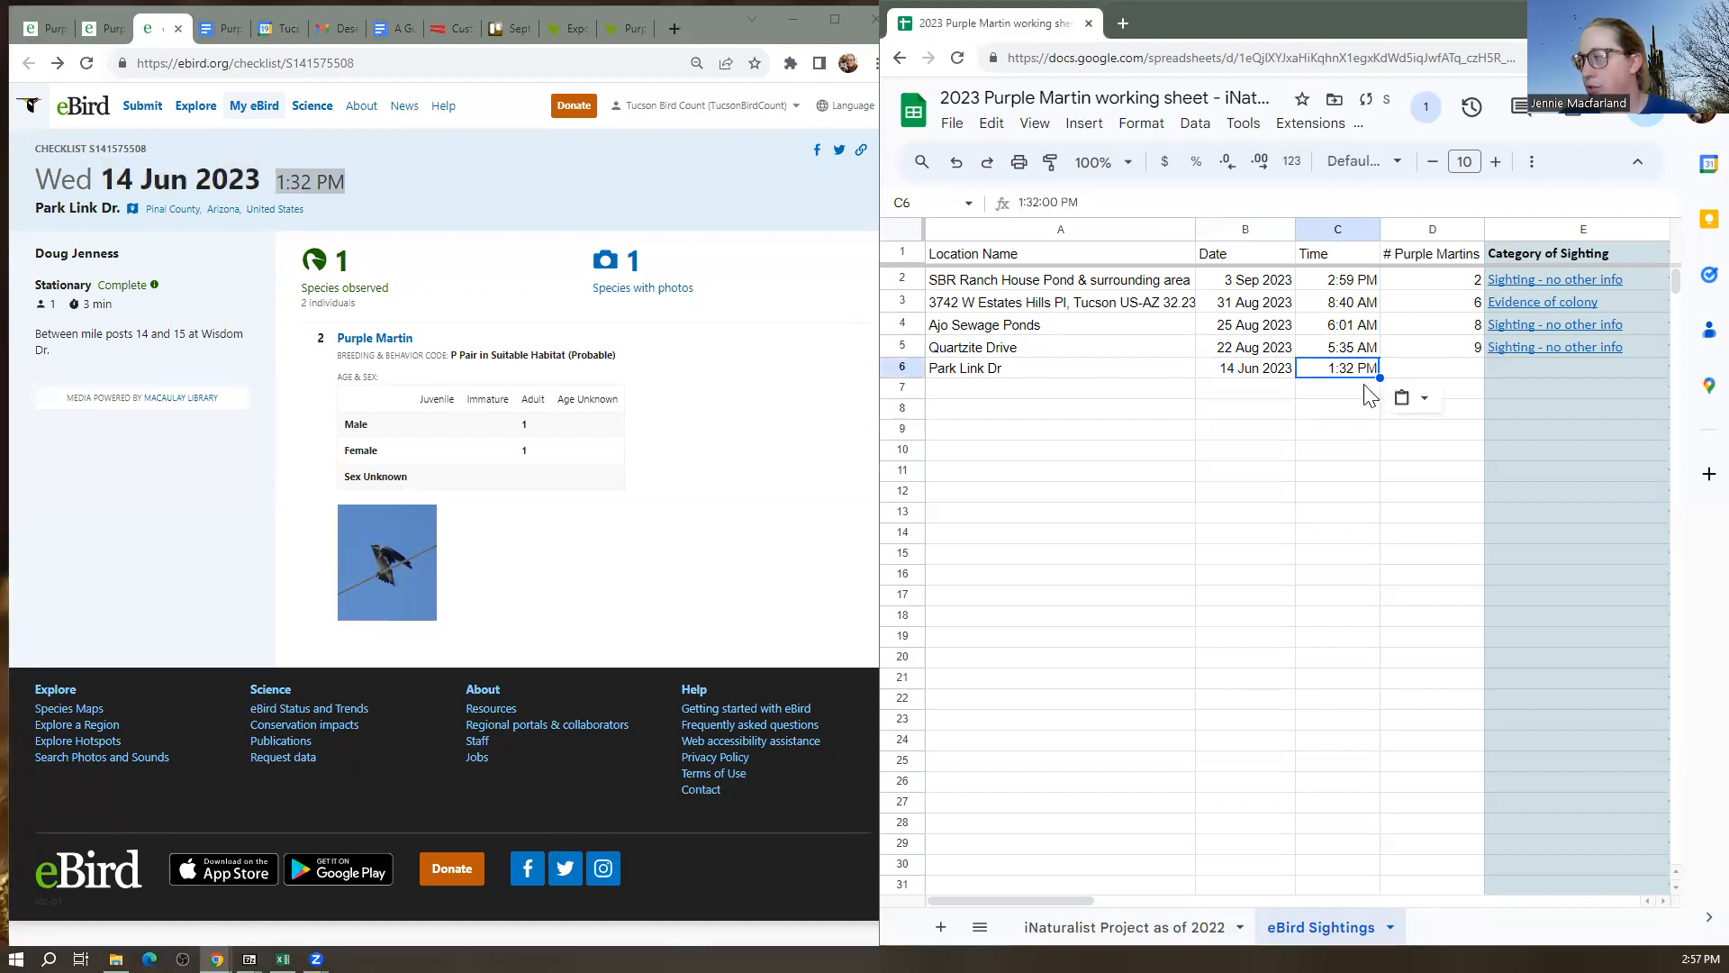
key("Tab")
type("2")
key("Tab")
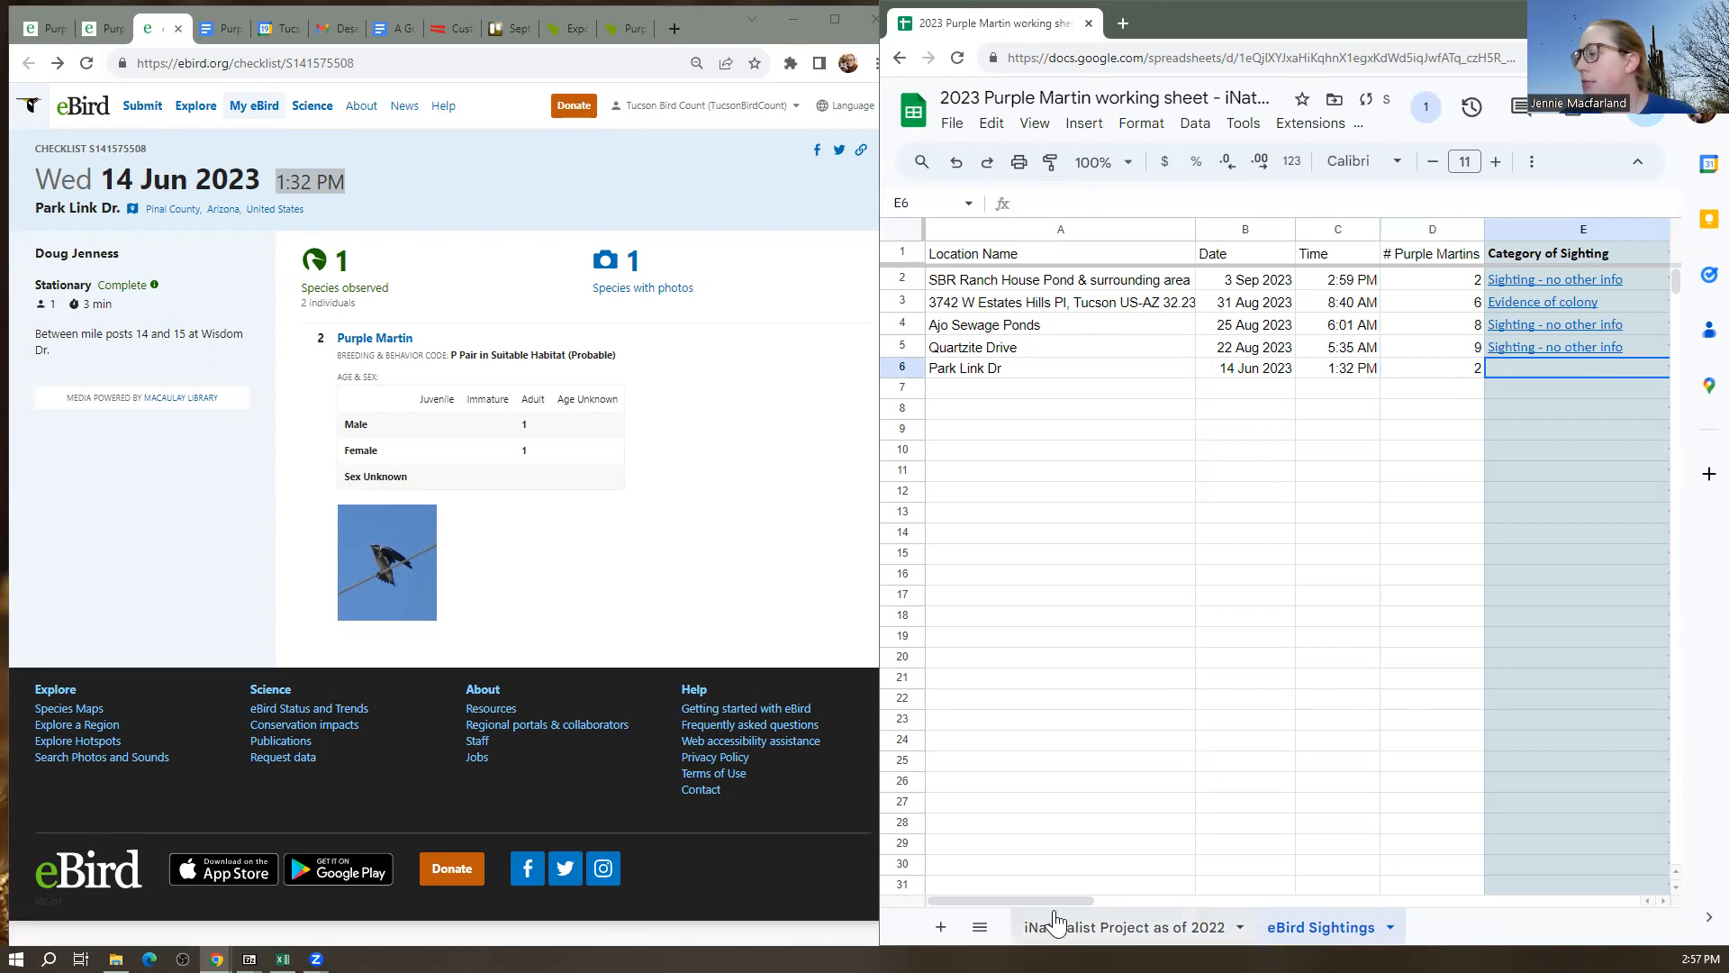
Set the Category of Sighting for the Park Link Dr row to "Evidence of Nest - description"
left_click_drag(1061, 897, 1169, 895)
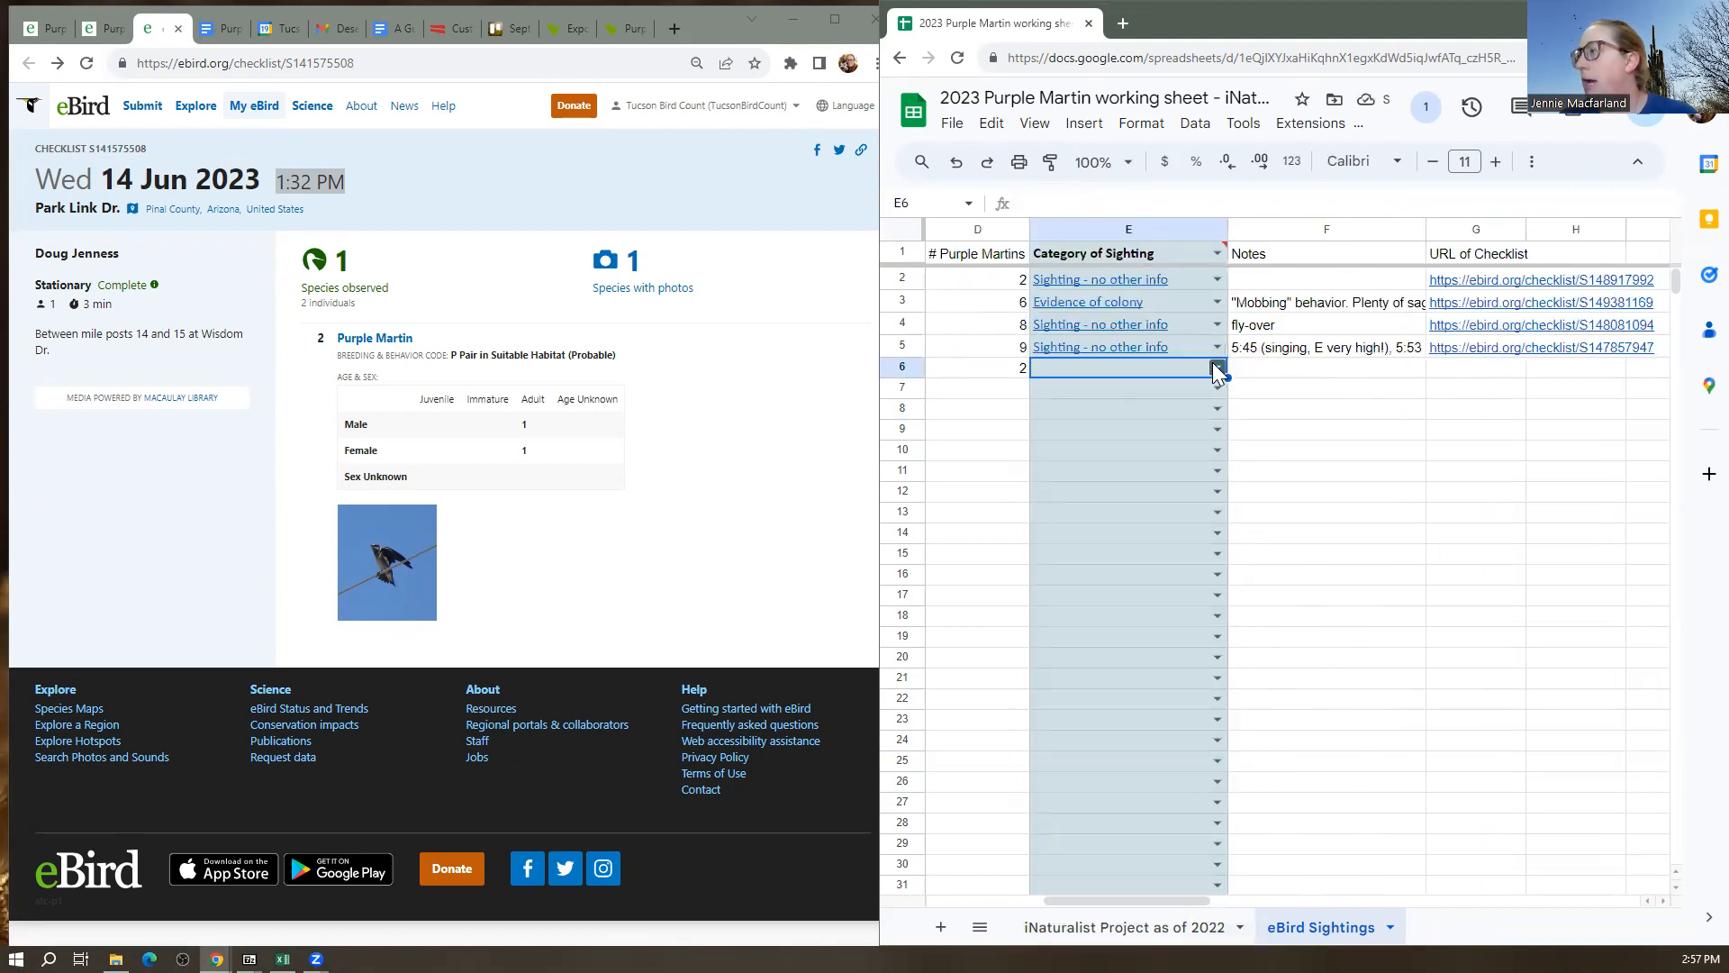
left_click(1212, 362)
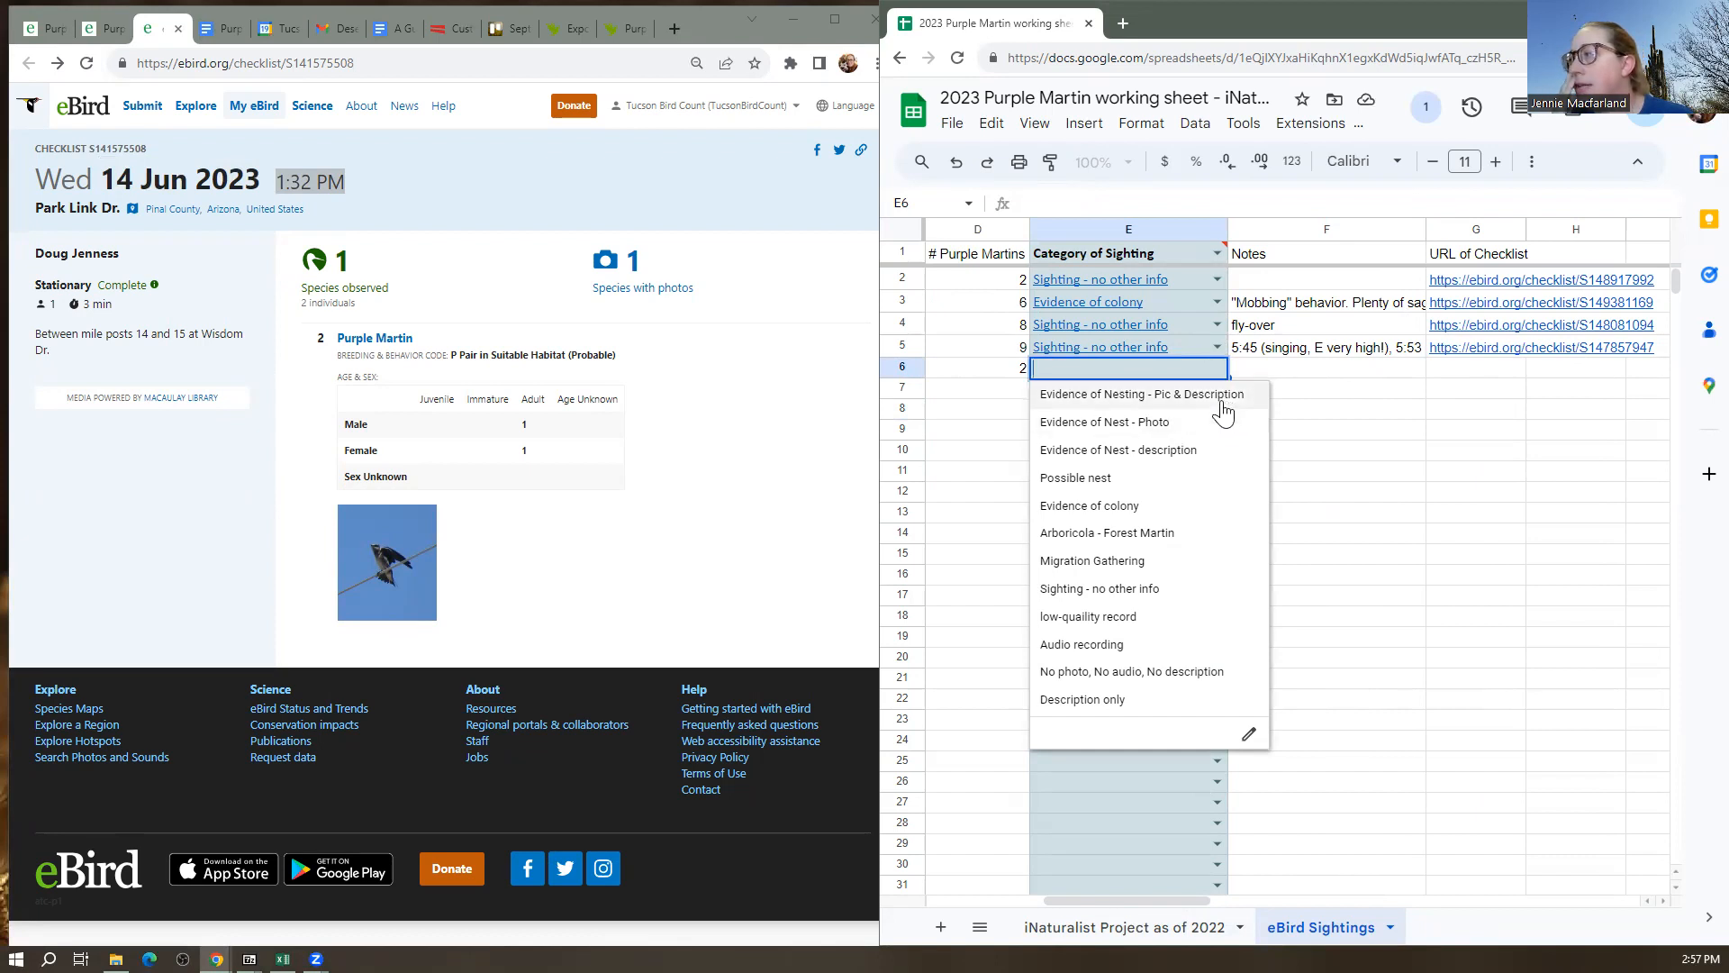
left_click(1207, 454)
Copy "BREEDING & BEHAVIOR CODE: P Pair in Suitable Habitat (Probable)" from the checklist into the Notes cell of row 6
left_click(1261, 375)
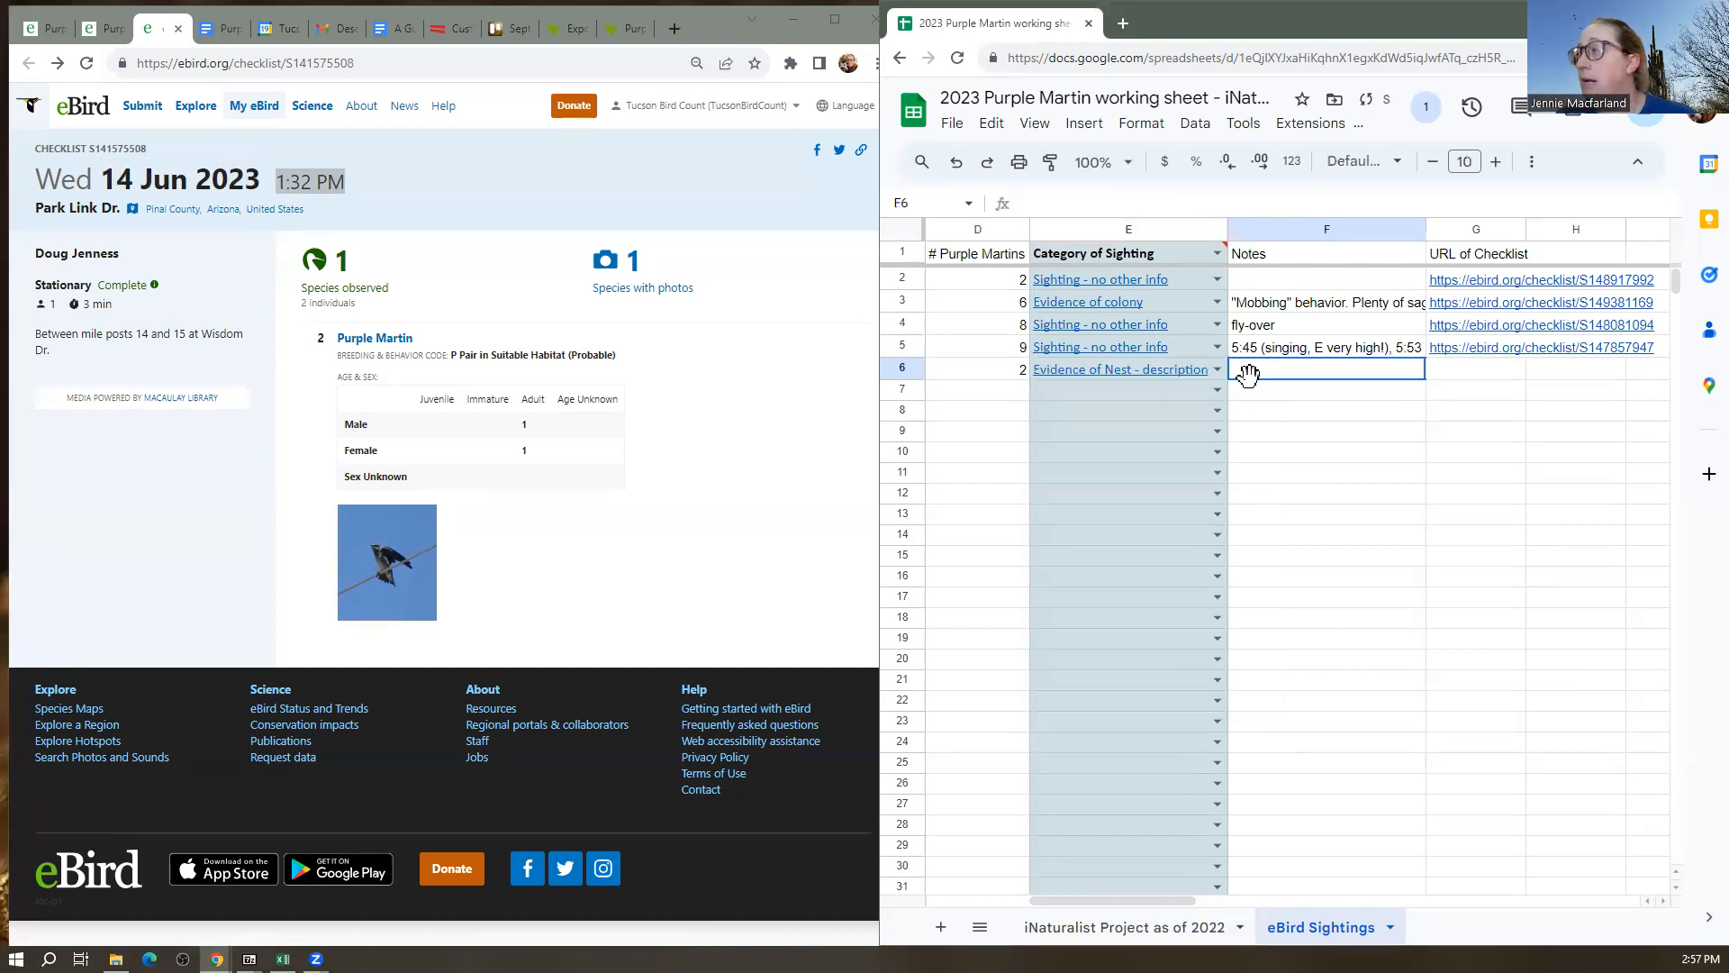
left_click_drag(635, 357, 337, 356)
key("ctrl+c")
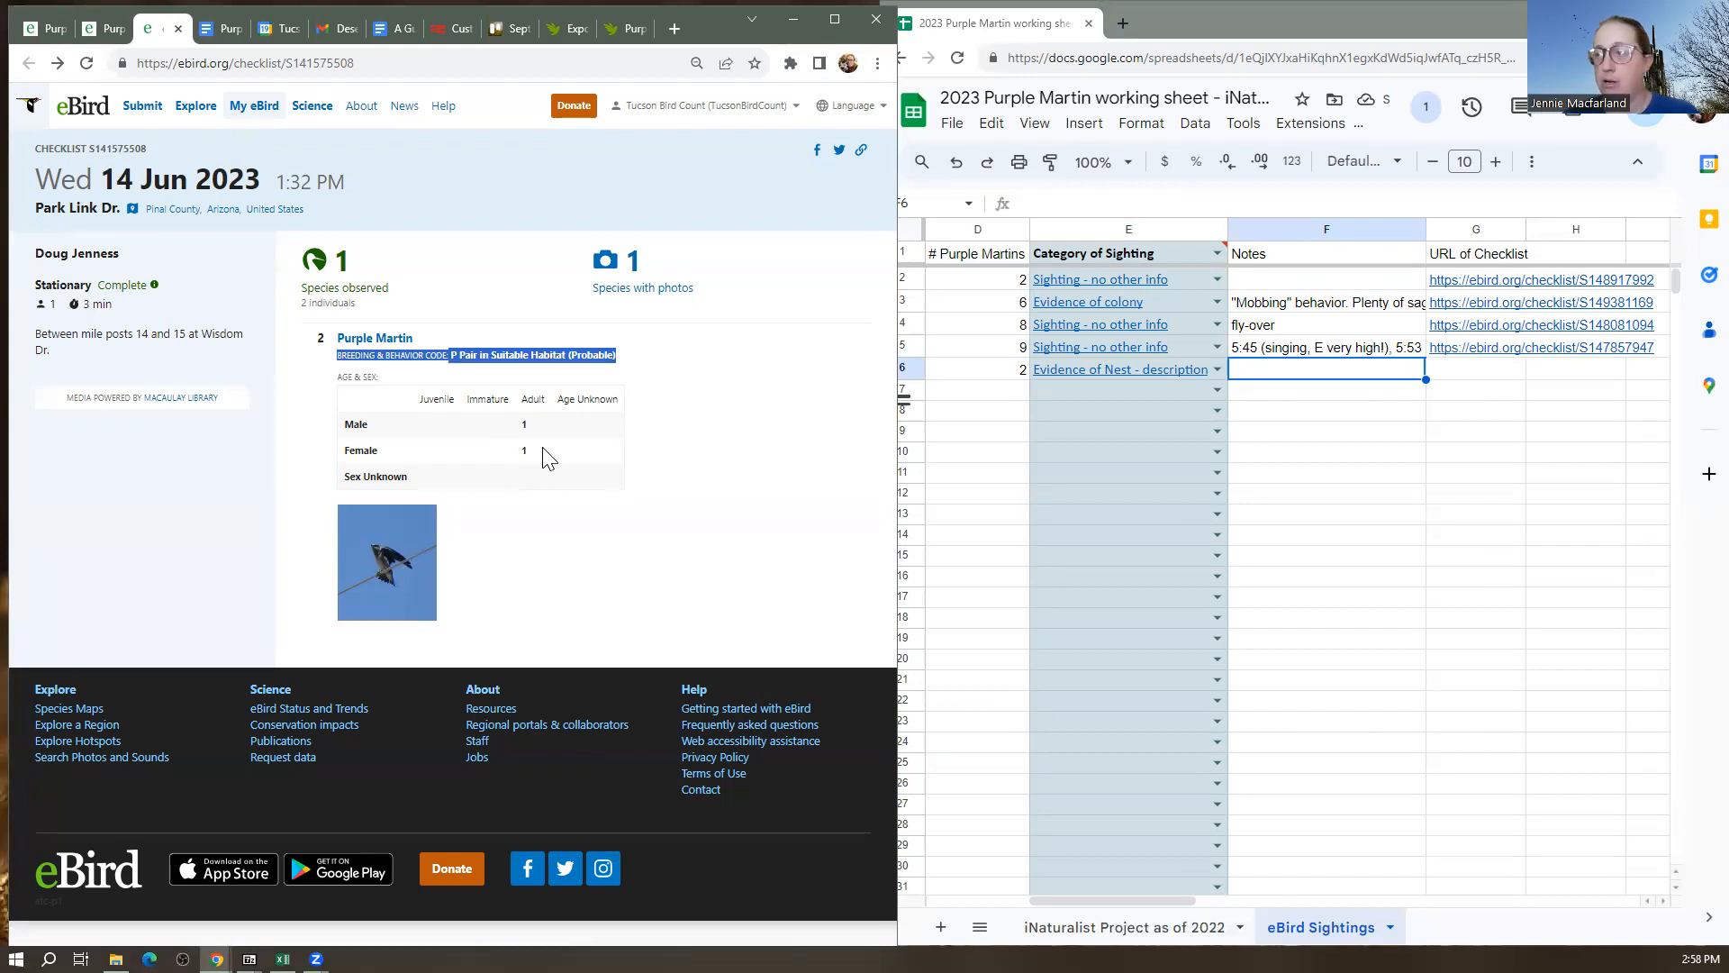
left_click(1291, 372)
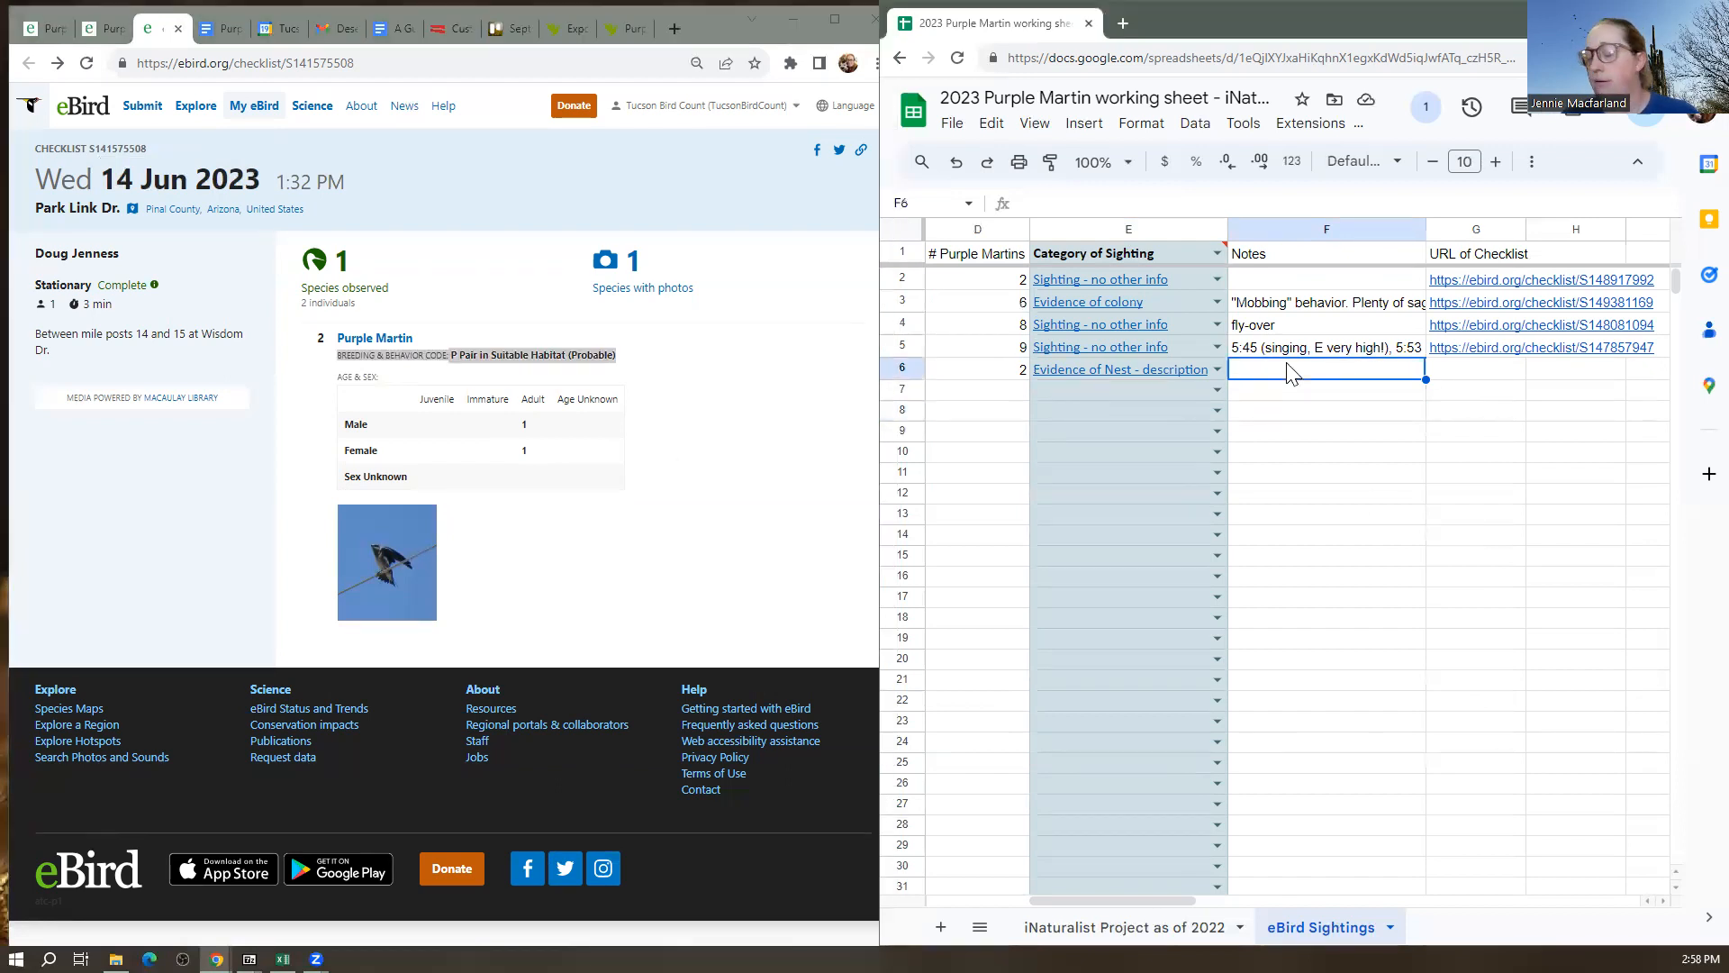
key("ctrl+v")
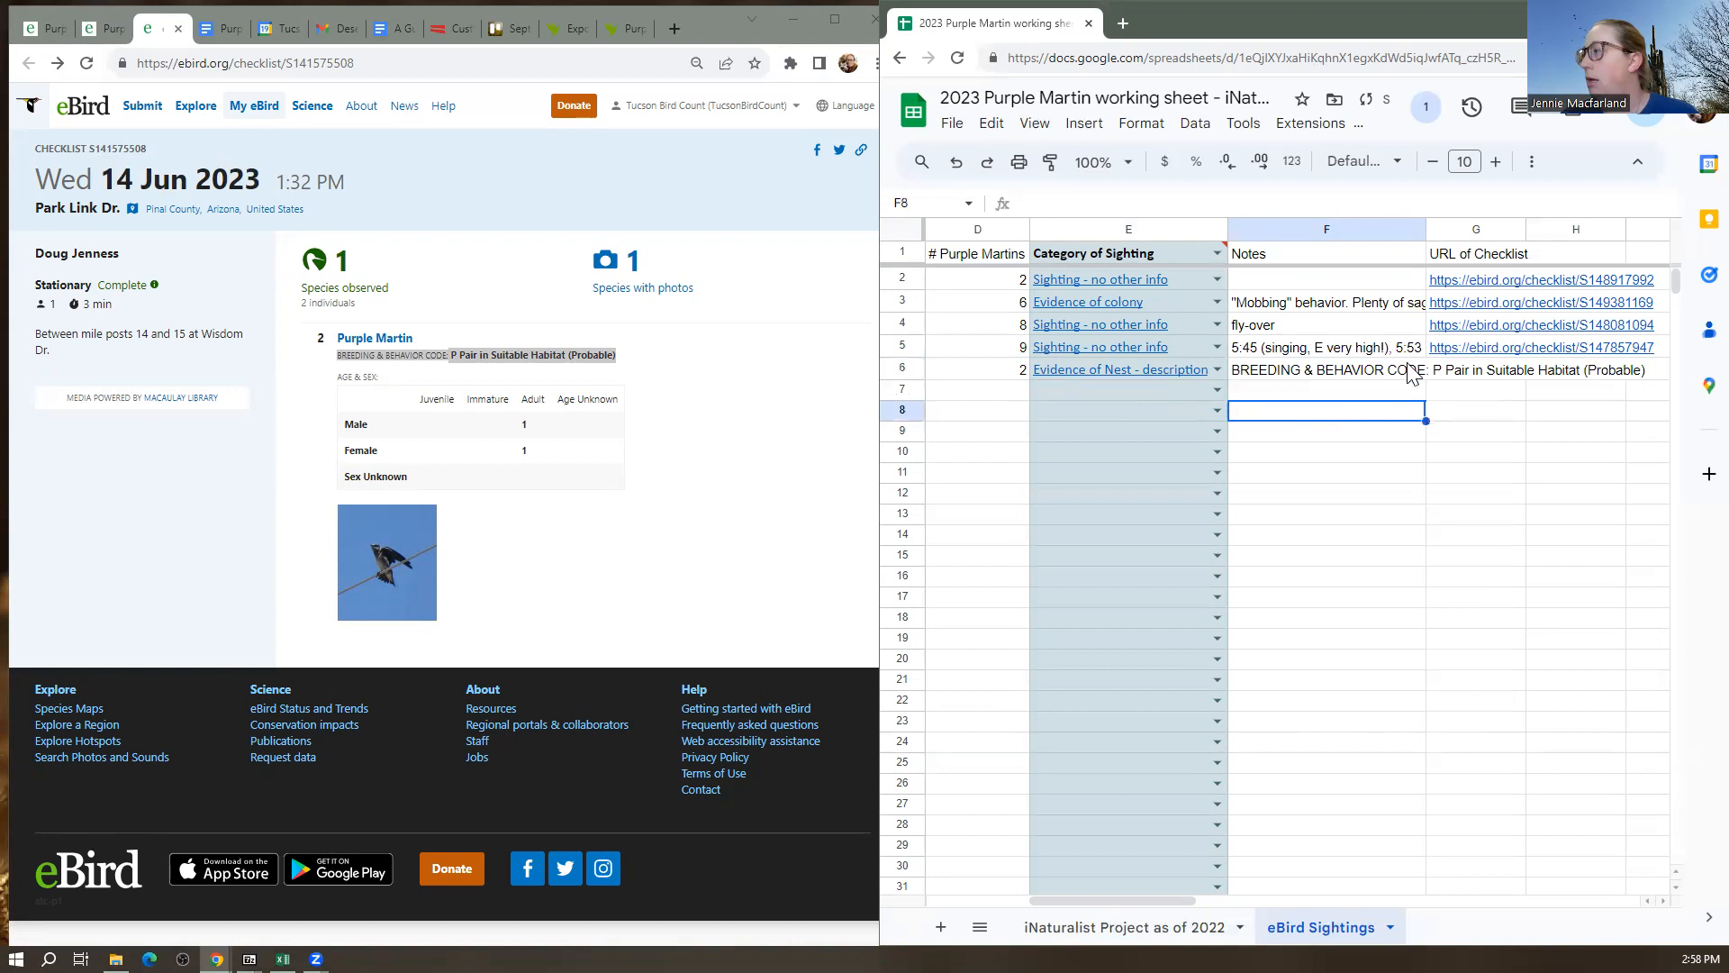
key("Tab")
left_click(402, 63)
key("ctrl+c")
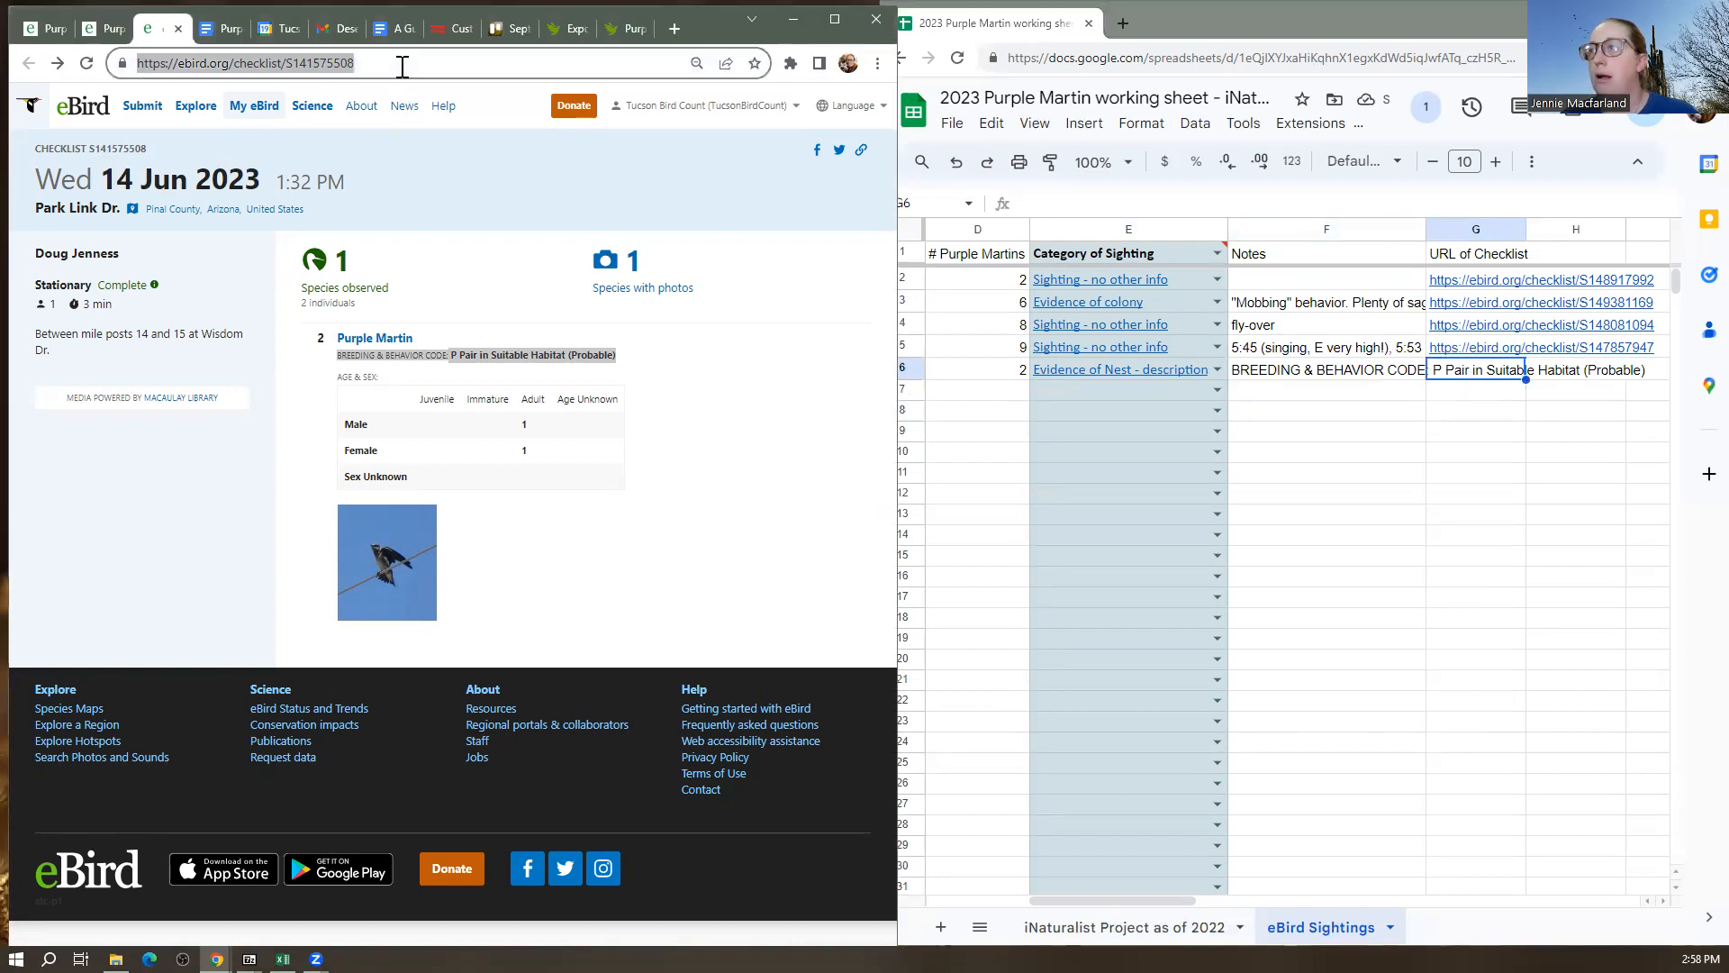
left_click(1495, 380)
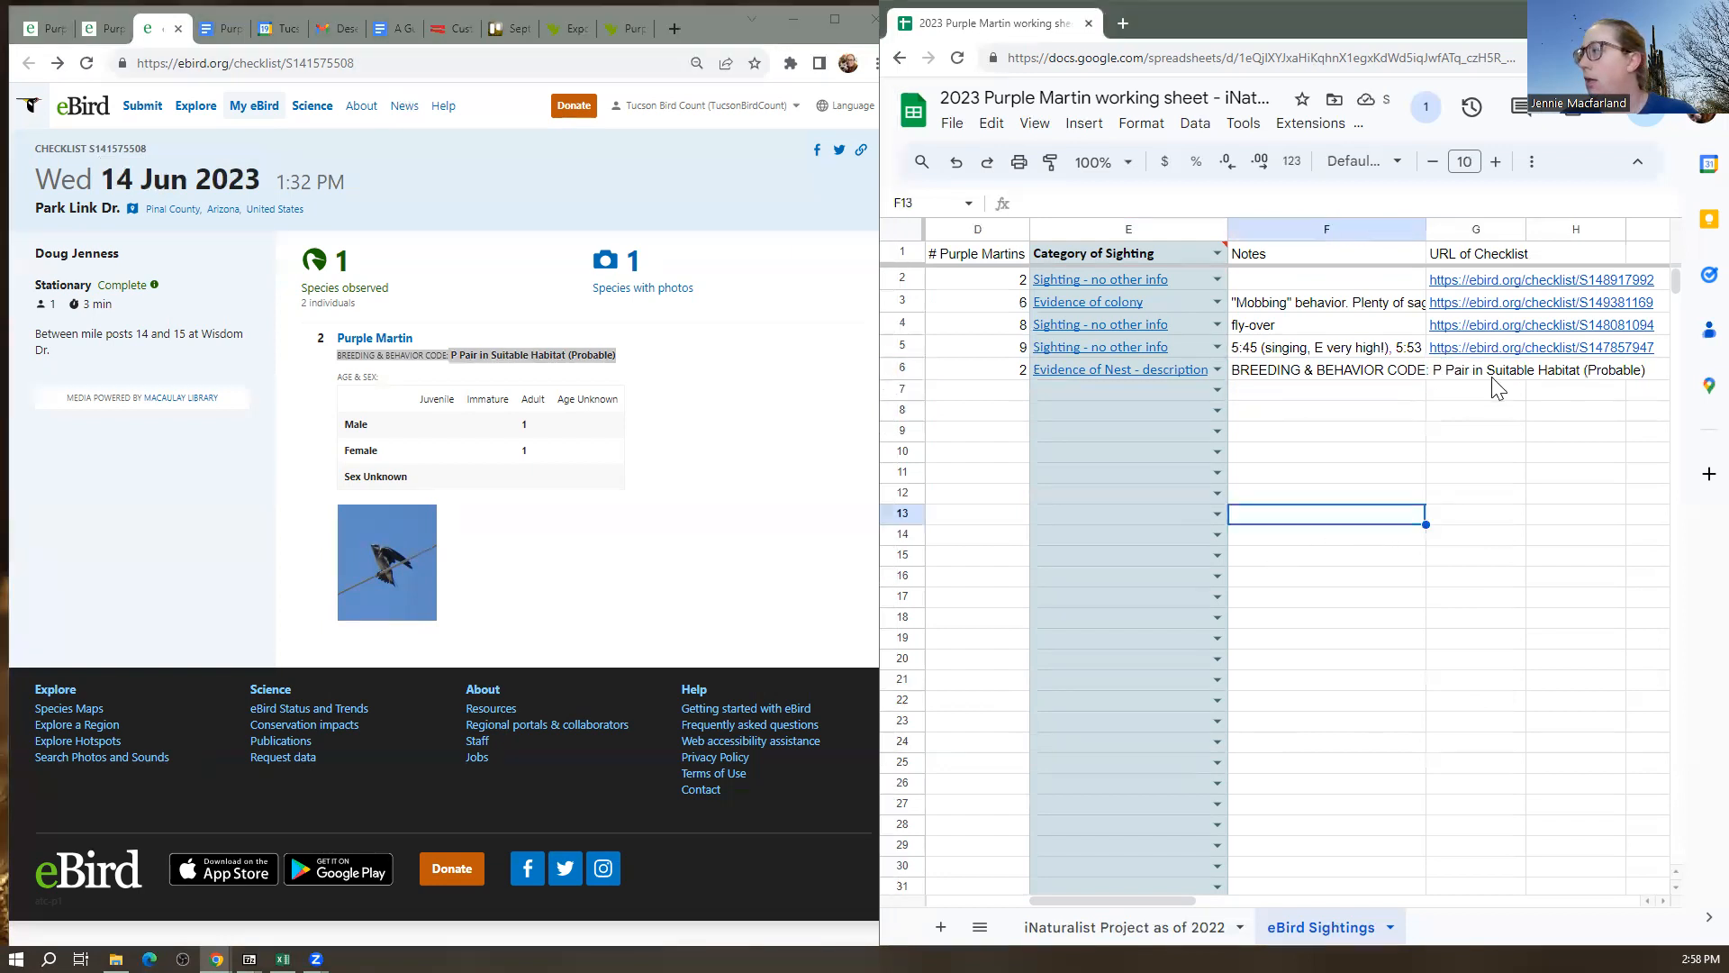
key("ctrl+v")
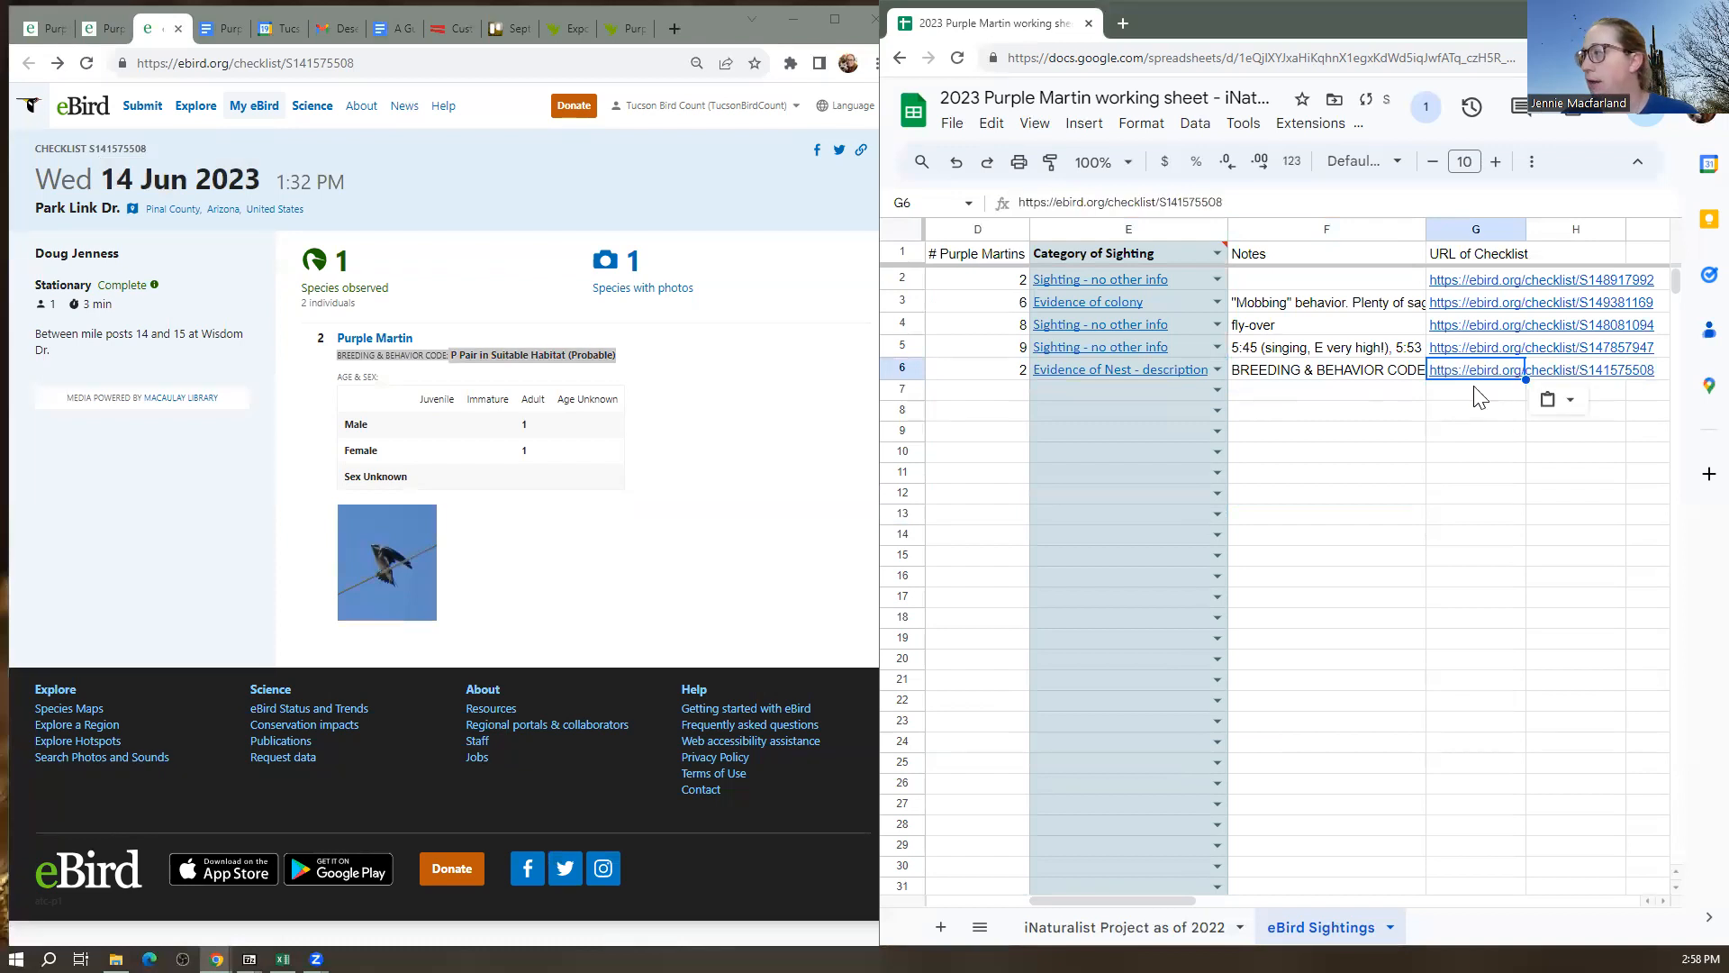
left_click(1466, 412)
left_click_drag(1147, 902, 1055, 902)
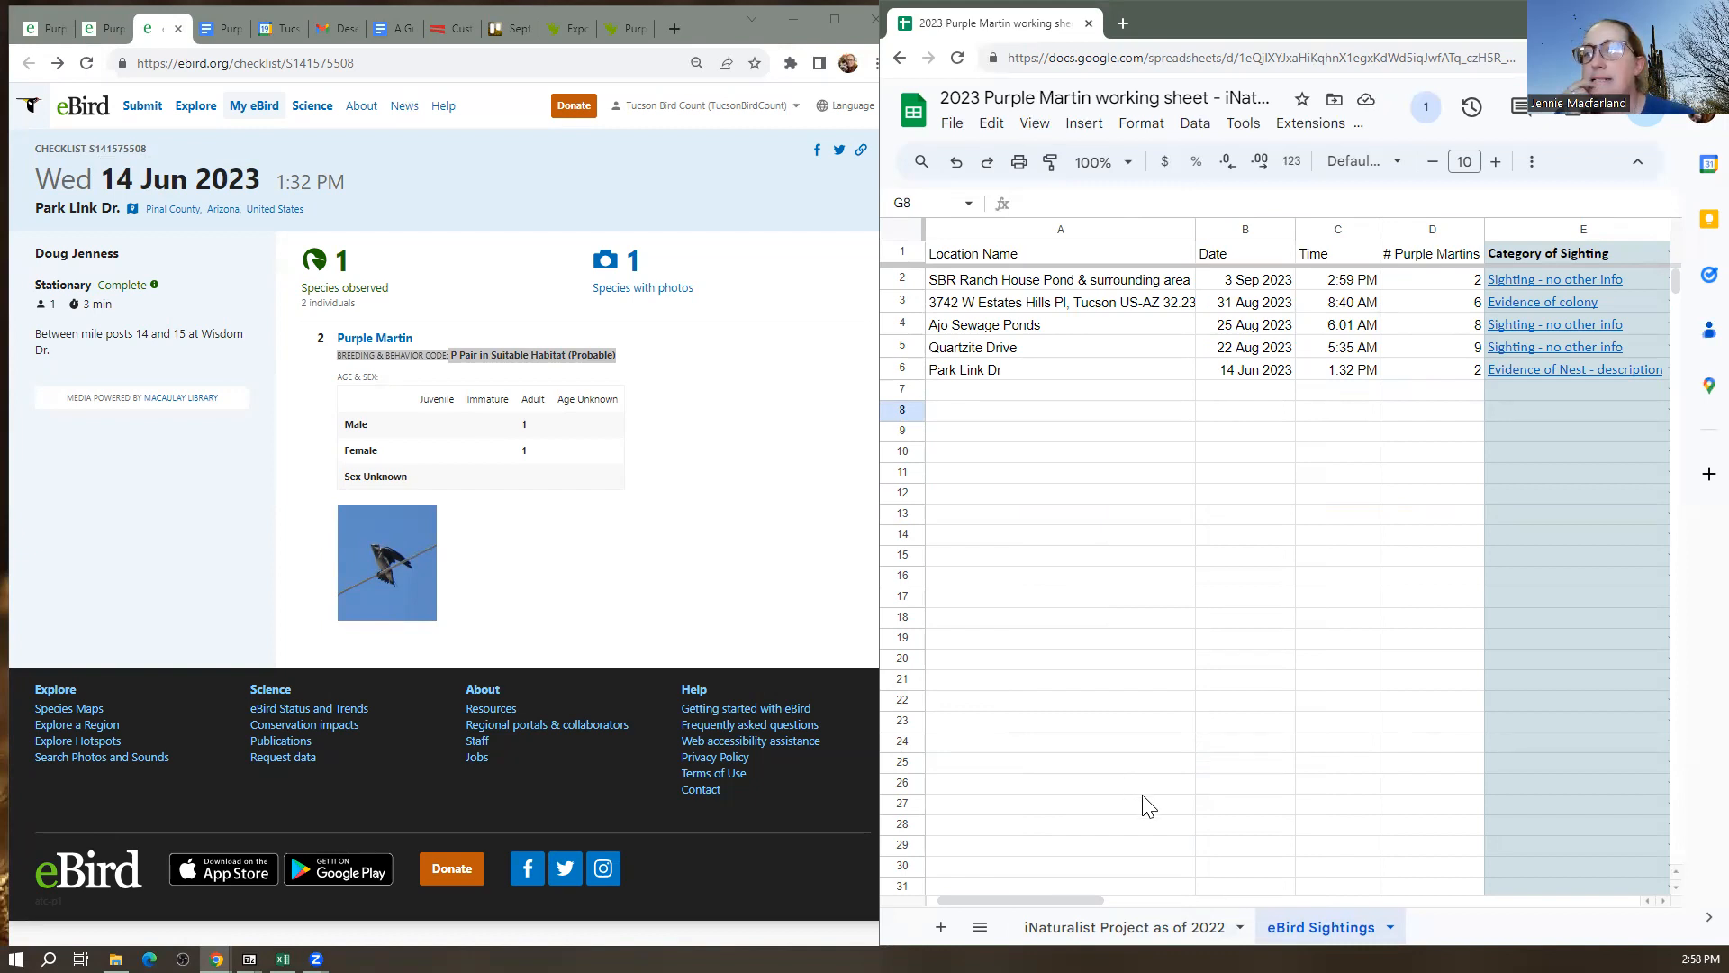
left_click_drag(1057, 902, 1176, 899)
left_click_drag(1271, 898, 1108, 923)
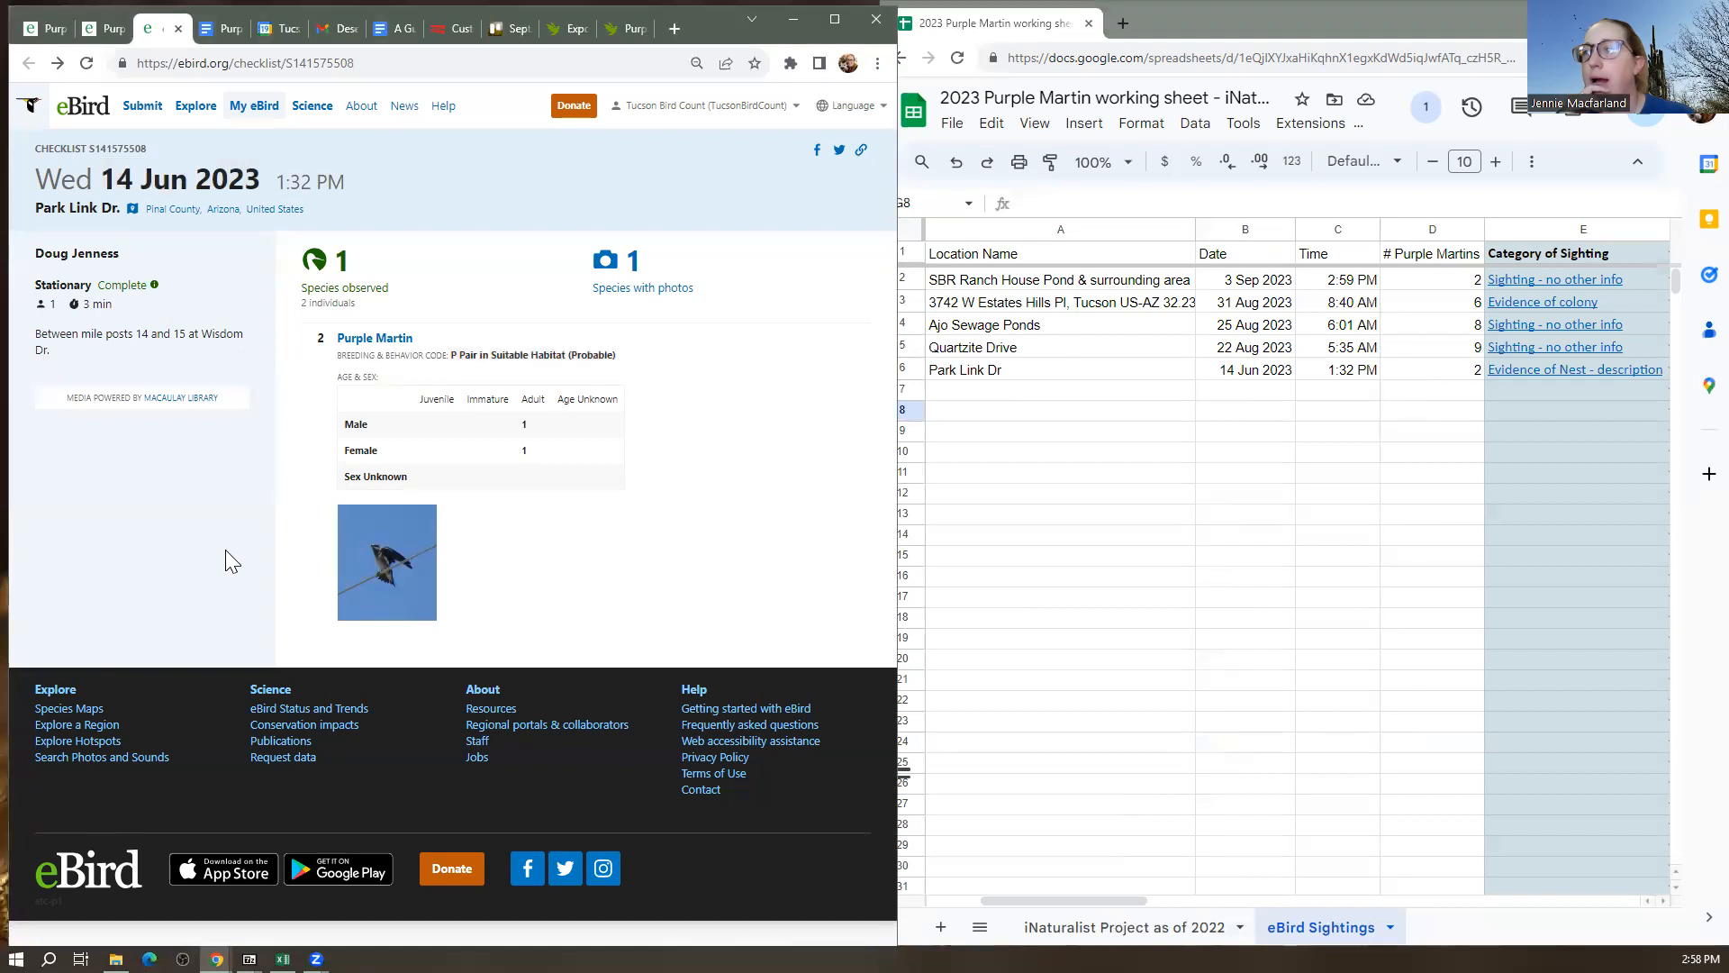
Try inserting one blank column directly before the Category of Sighting column, and undo the insertion
left_click(1181, 452)
left_click(1316, 414)
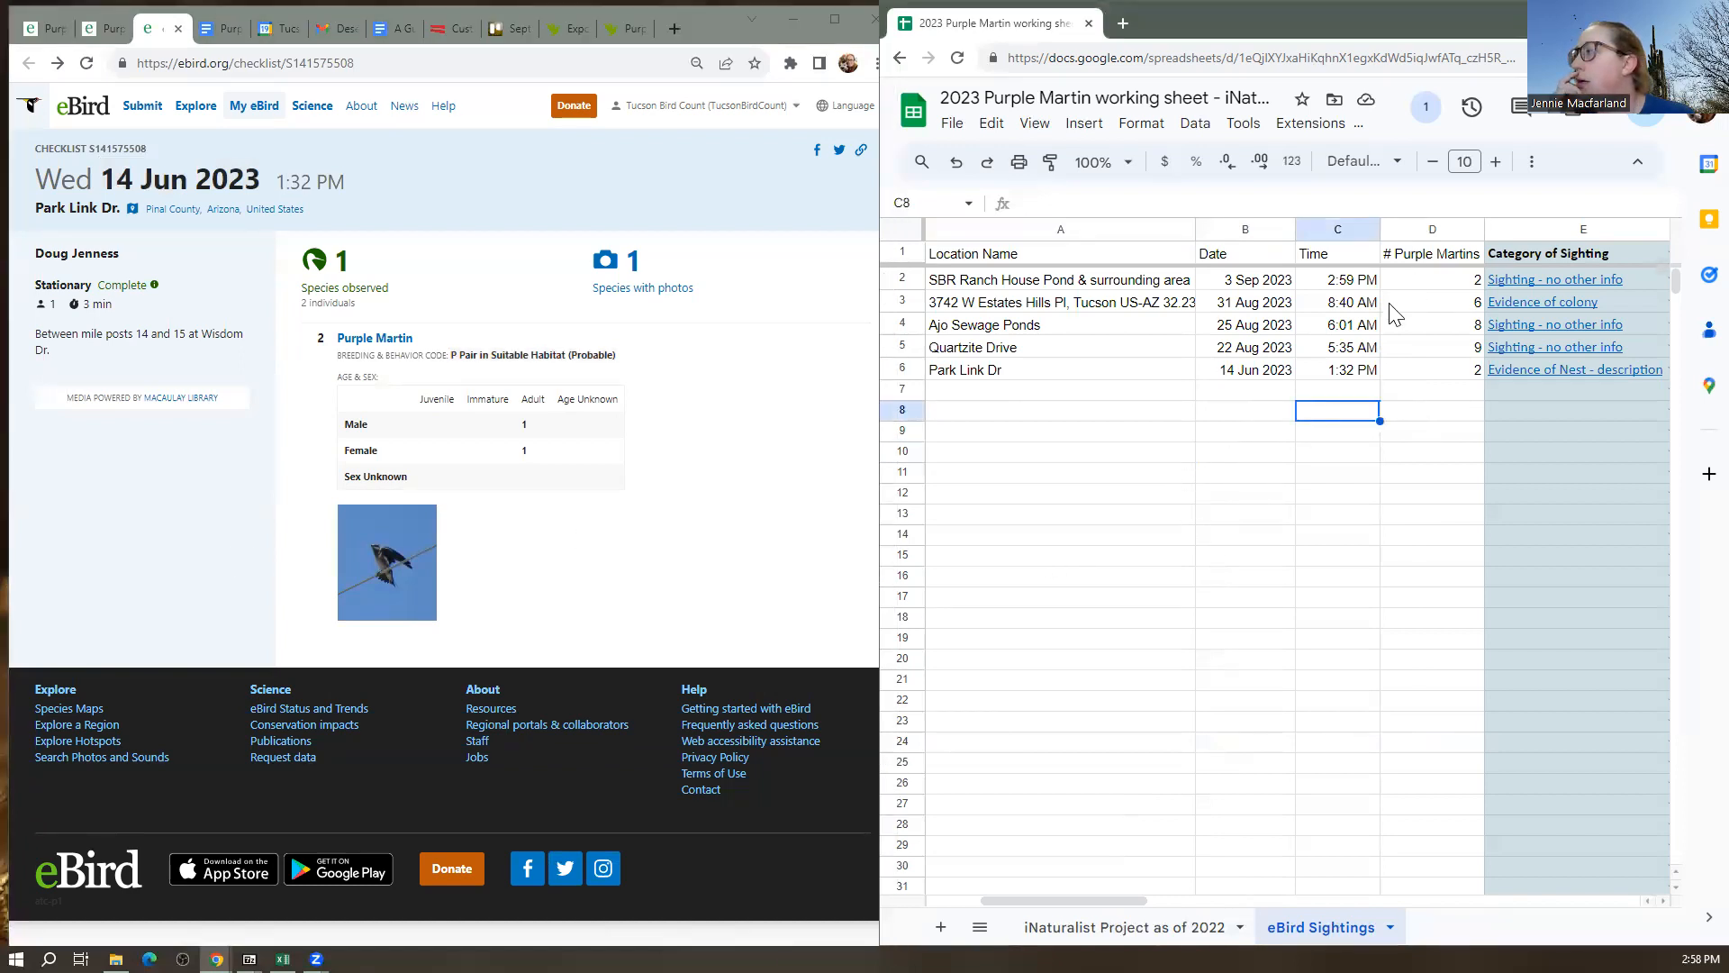
left_click(1032, 888)
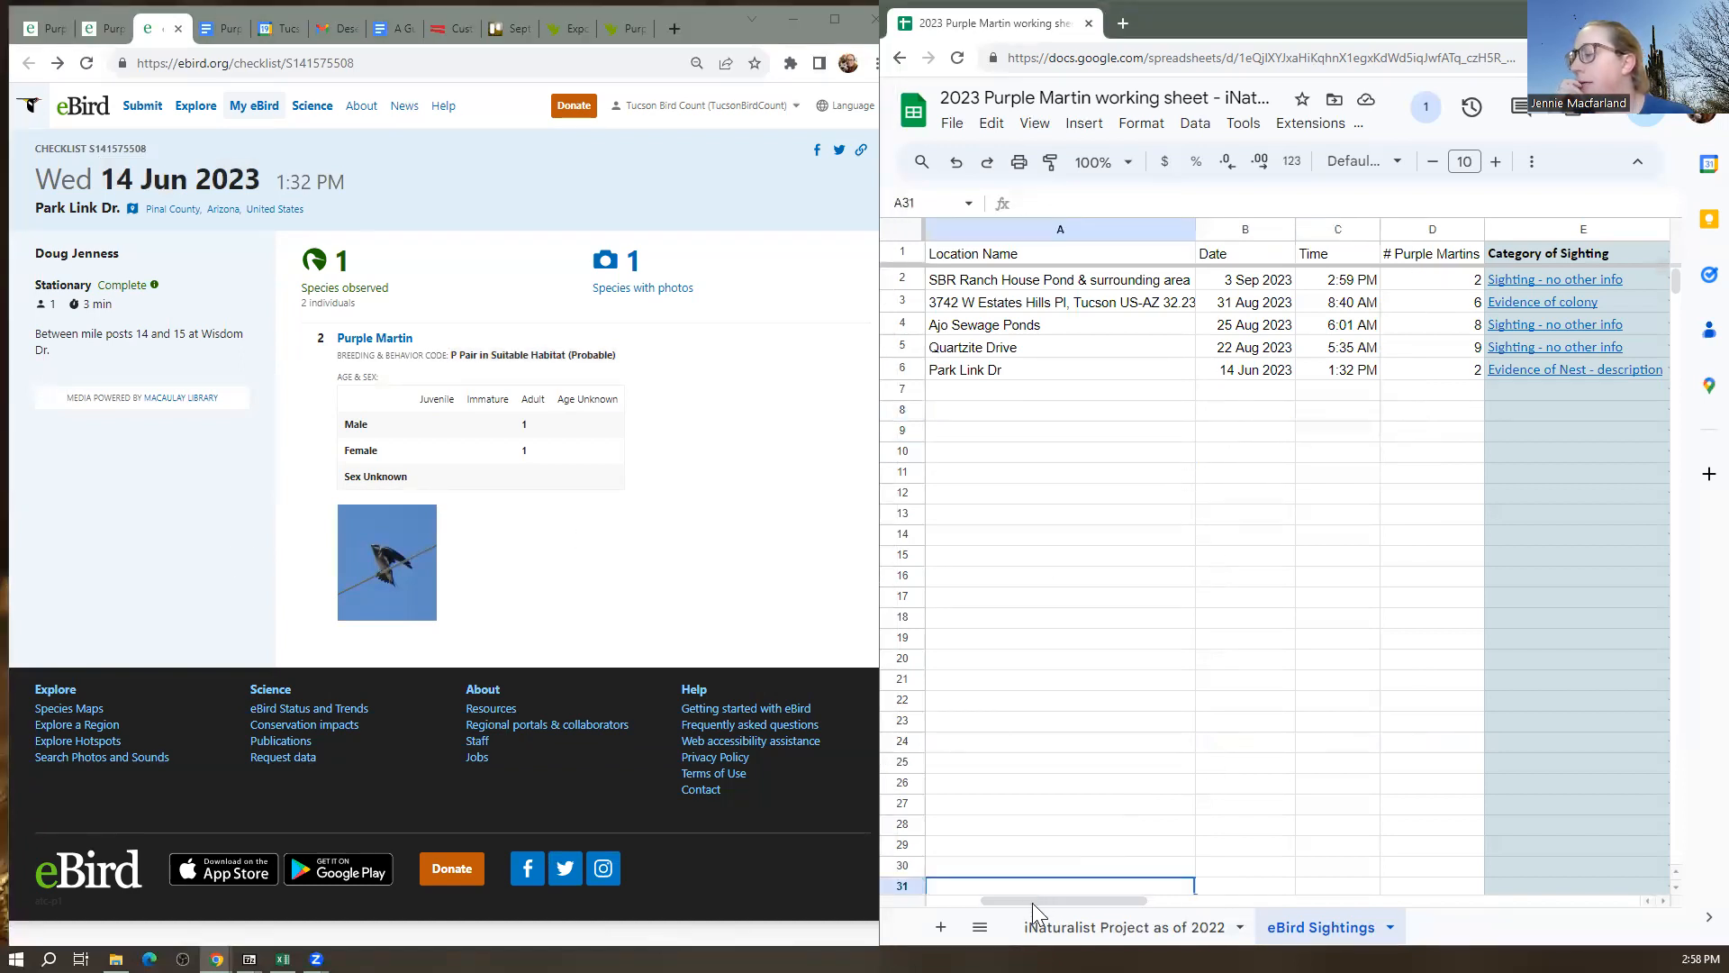
left_click(1048, 832)
mouse_move(1032, 899)
left_mouse_down()
mouse_move(1114, 900)
mouse_move(1050, 904)
left_mouse_up()
left_click(1266, 228)
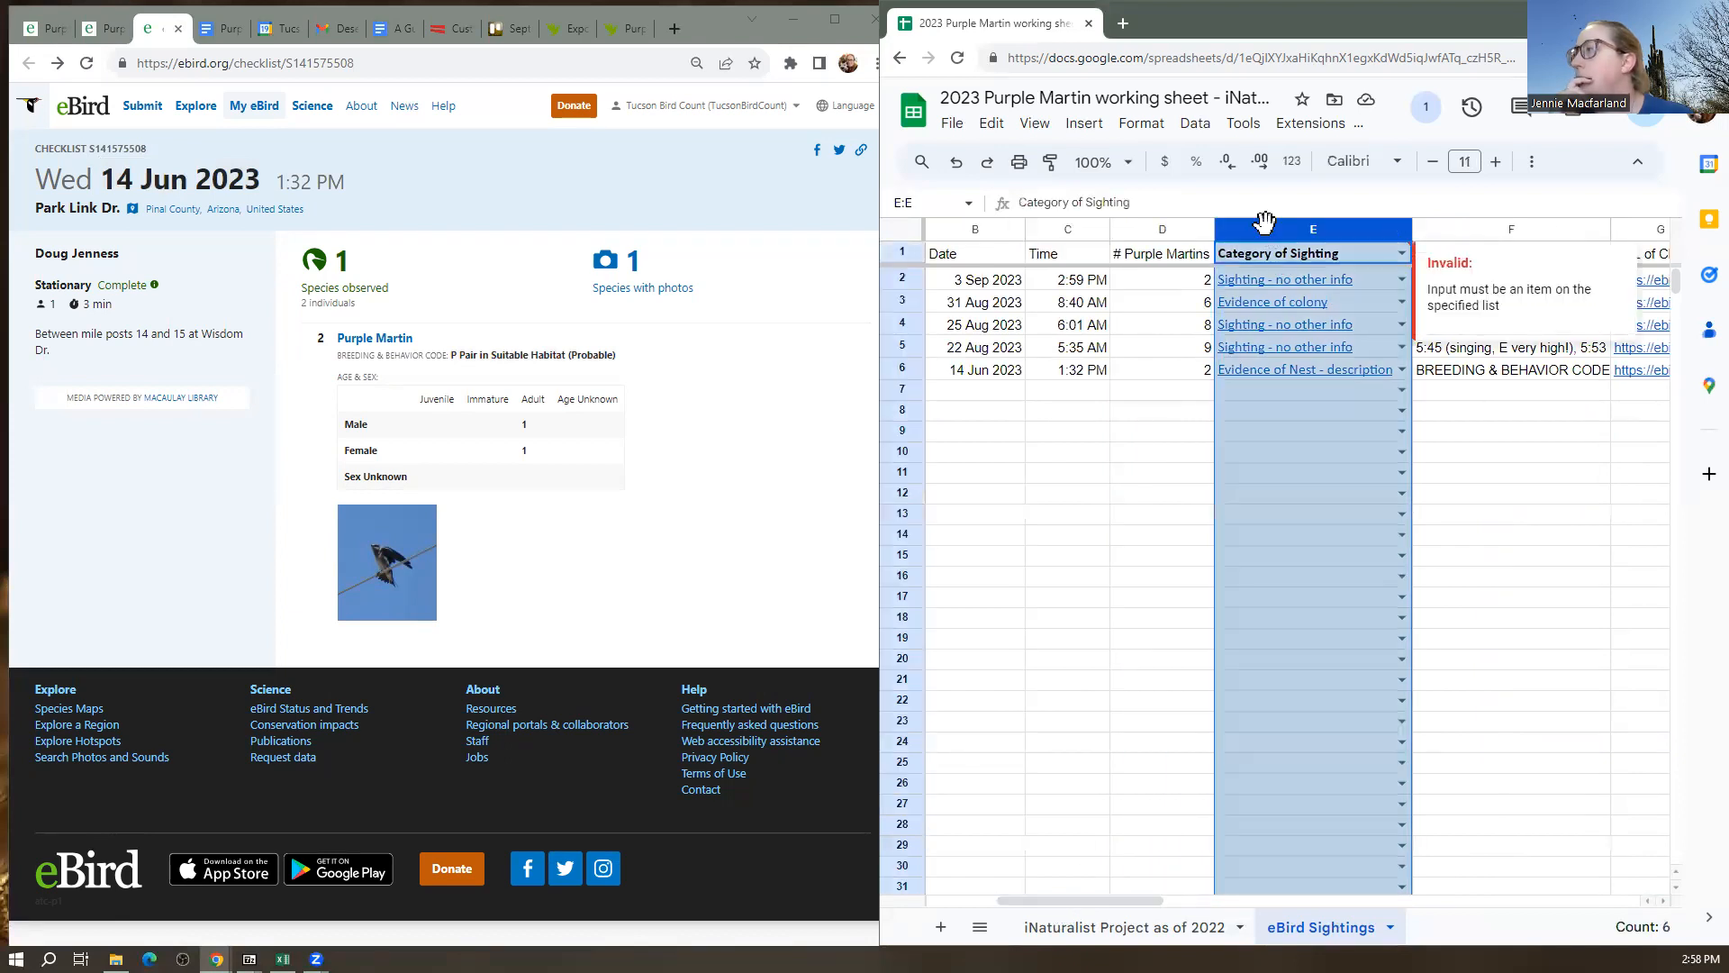
right_click(1266, 229)
left_click(1313, 399)
right_click(1269, 231)
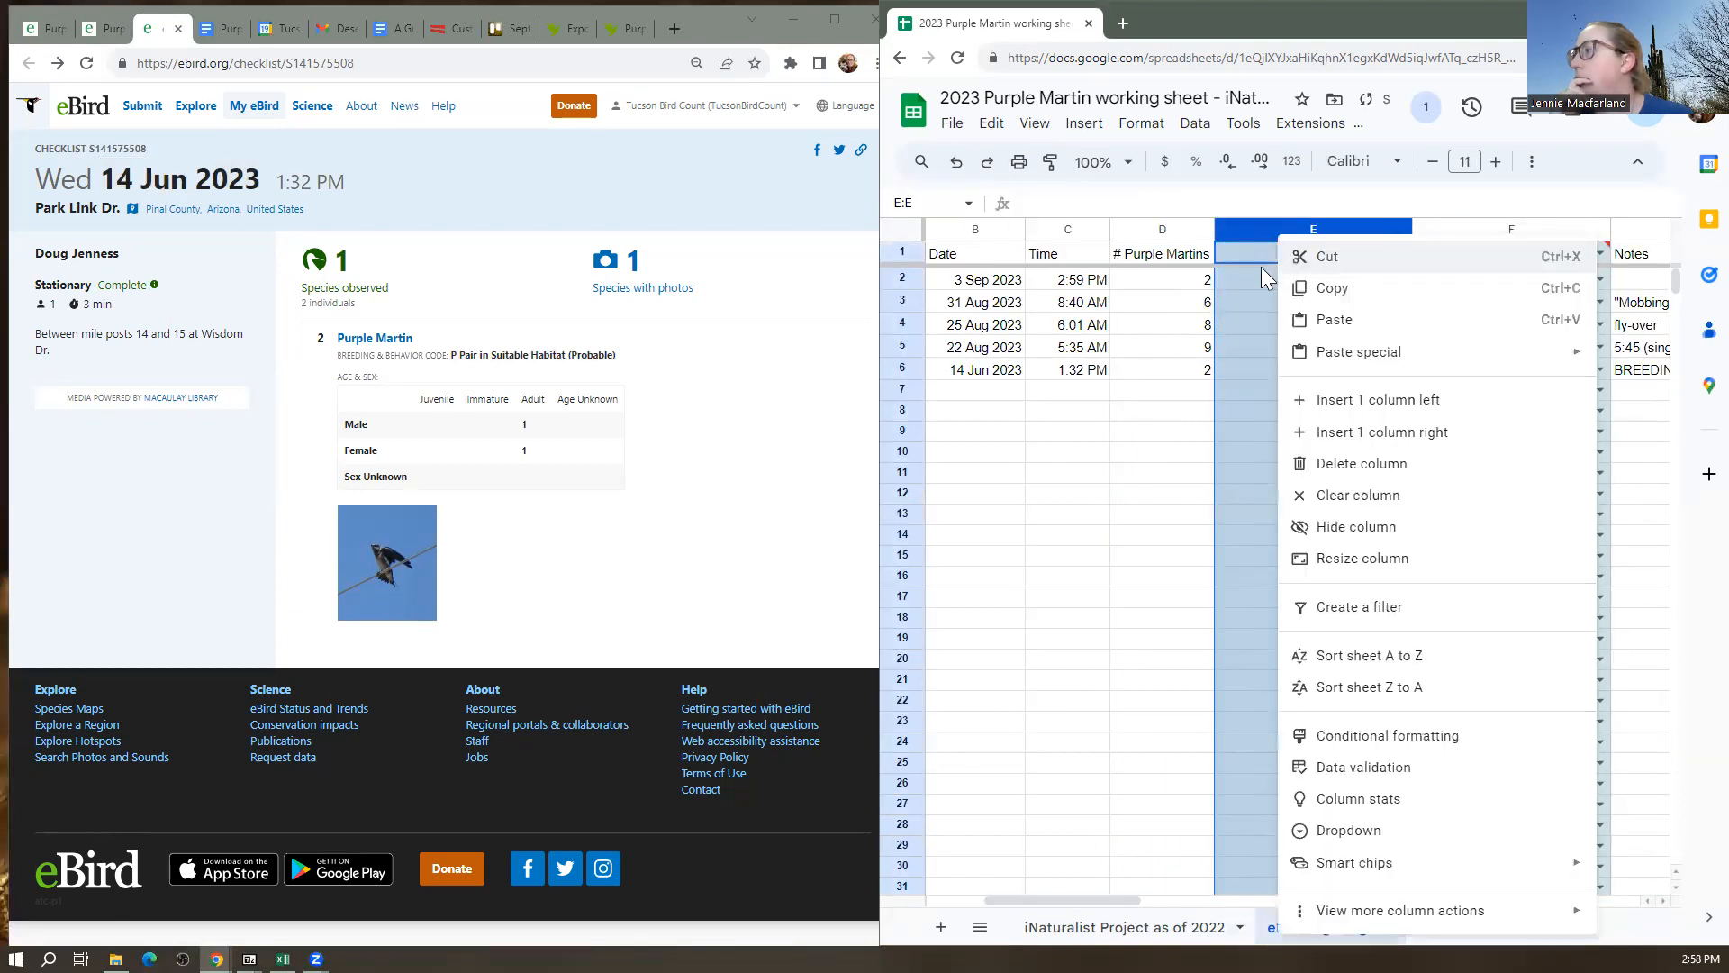
left_click(1153, 541)
key("ctrl+z")
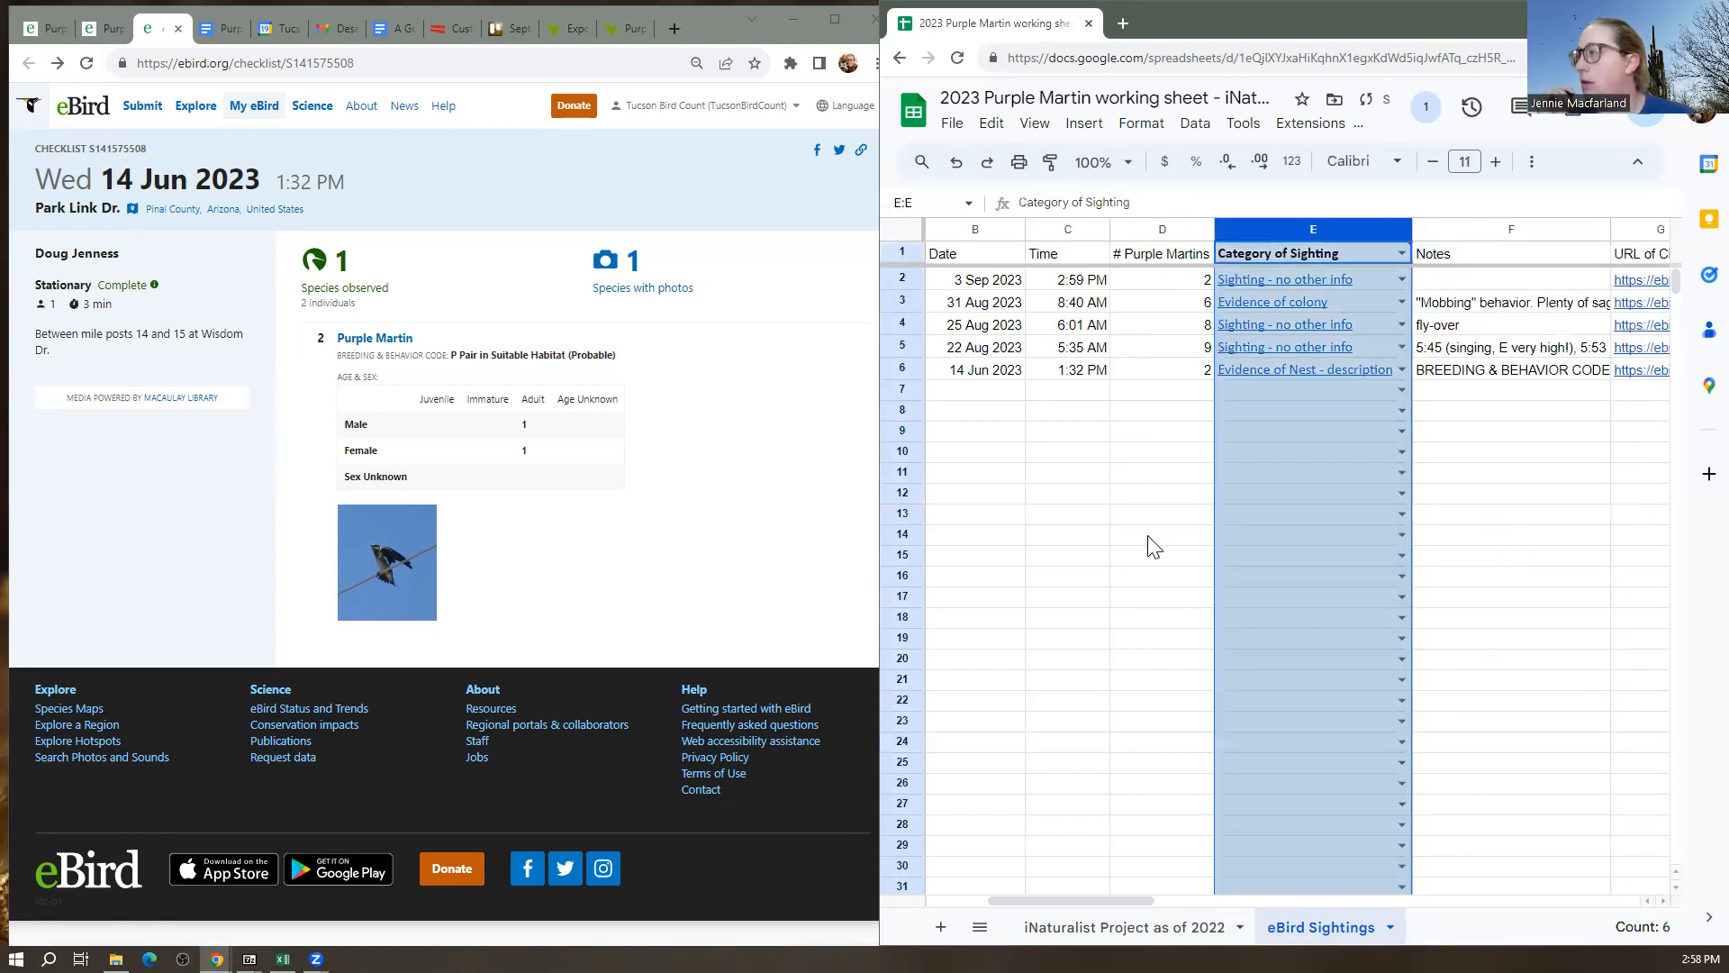
Insert two blank columns between the # Purple Martins and Category of Sighting columns
left_click(1140, 229)
right_click(1140, 229)
left_click(1227, 321)
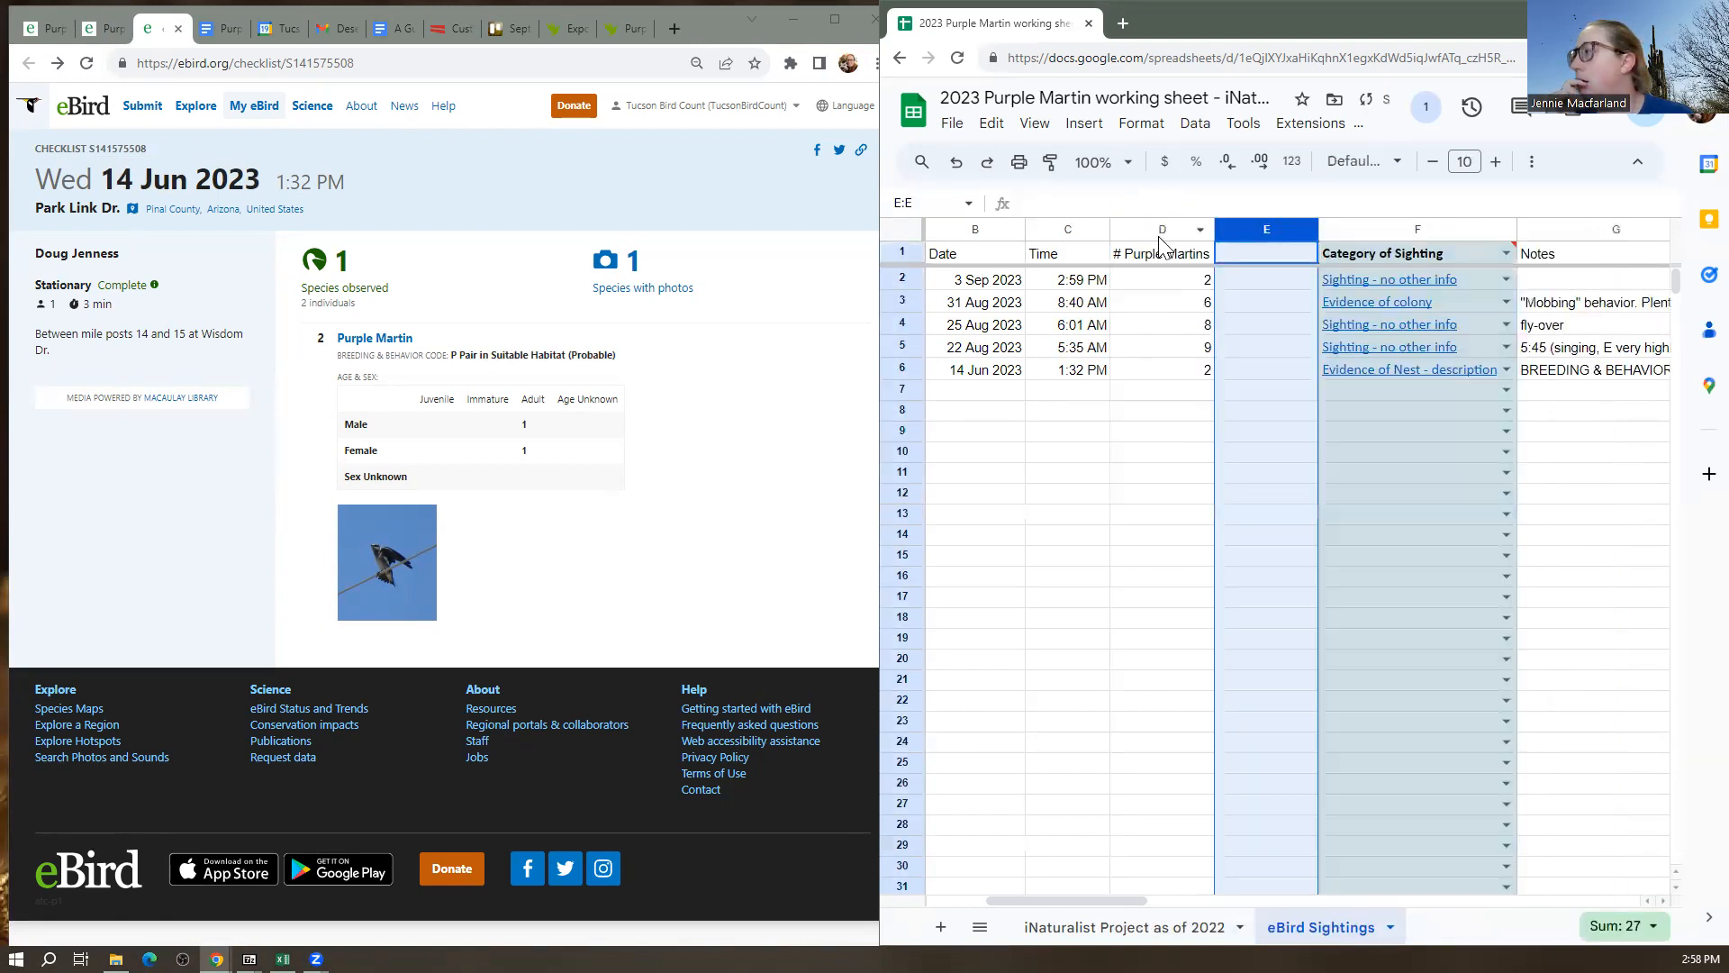
right_click(1229, 231)
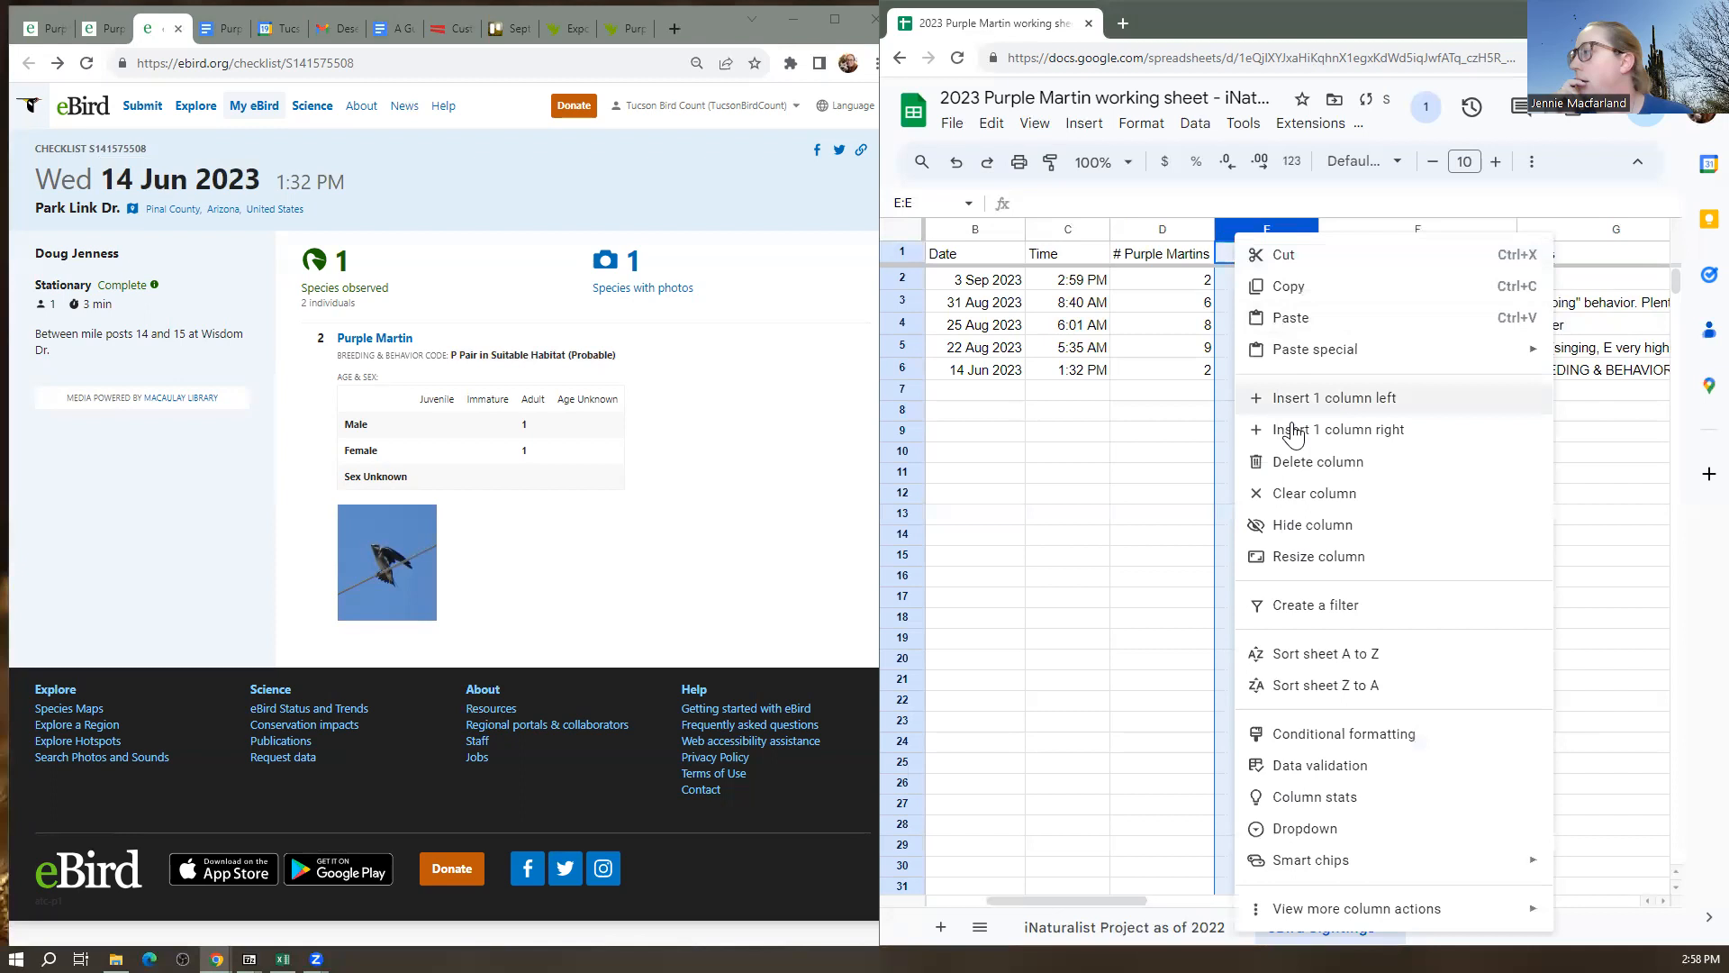
left_click(1270, 326)
Label the two new columns X and Y in the header row, and select the X cell for Park Link Dr
left_click(1270, 260)
type("X")
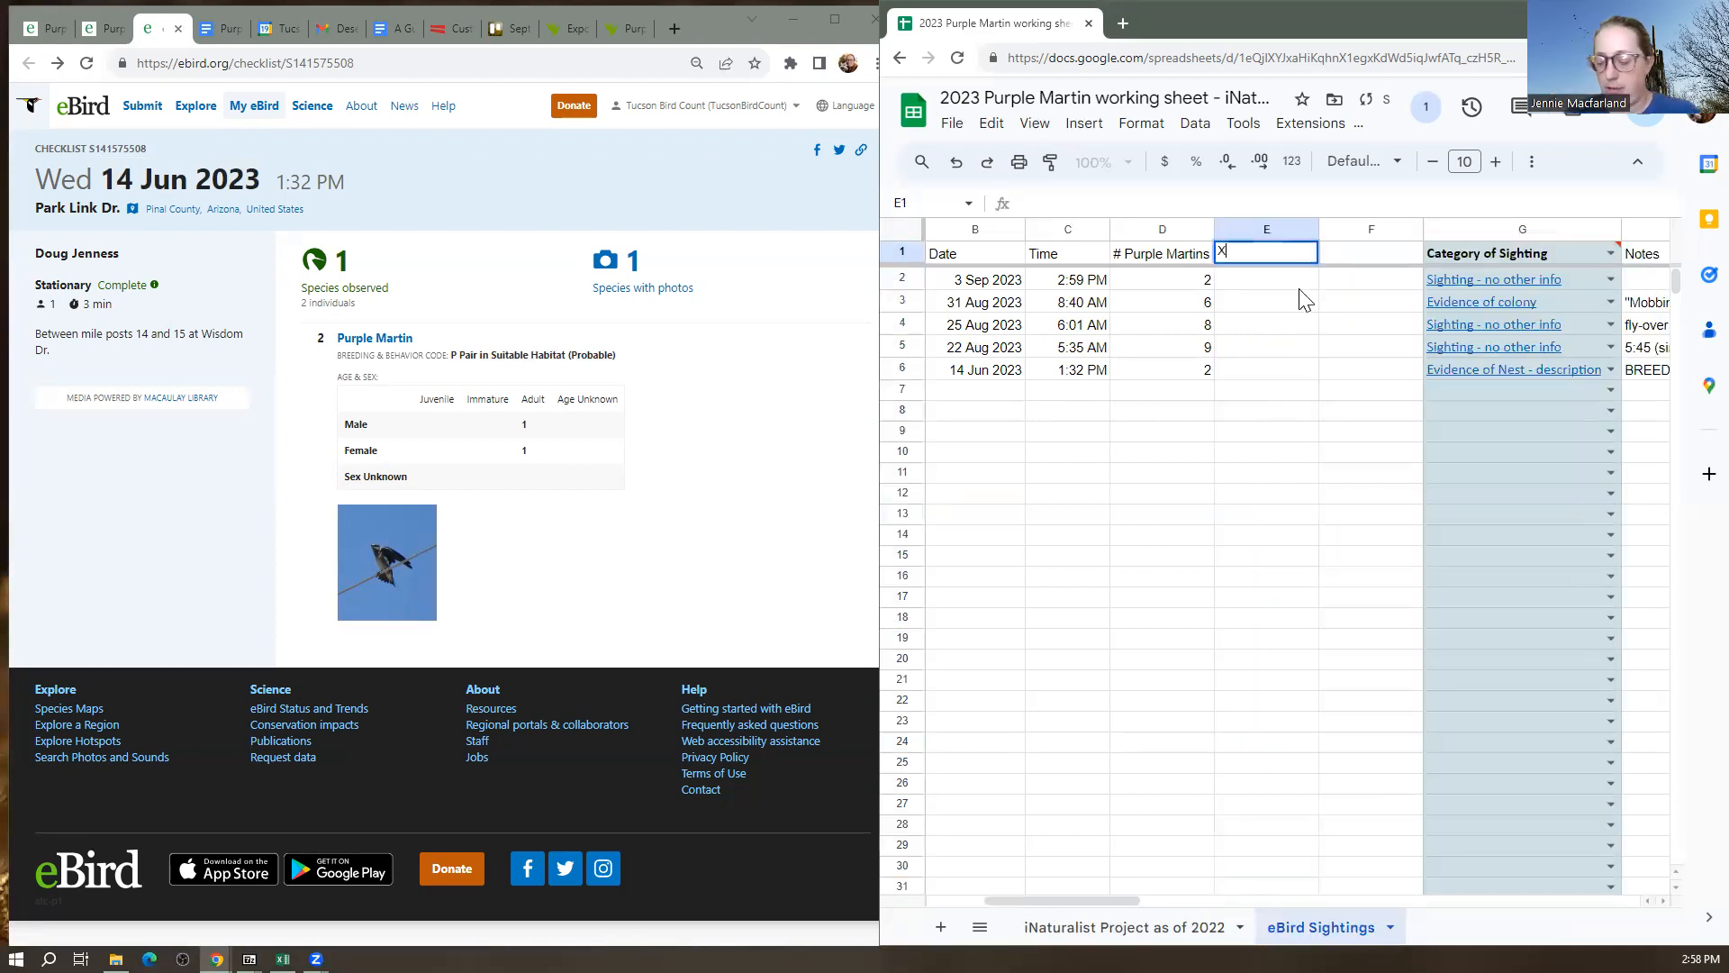
key("Tab")
type("Y")
left_click(1257, 369)
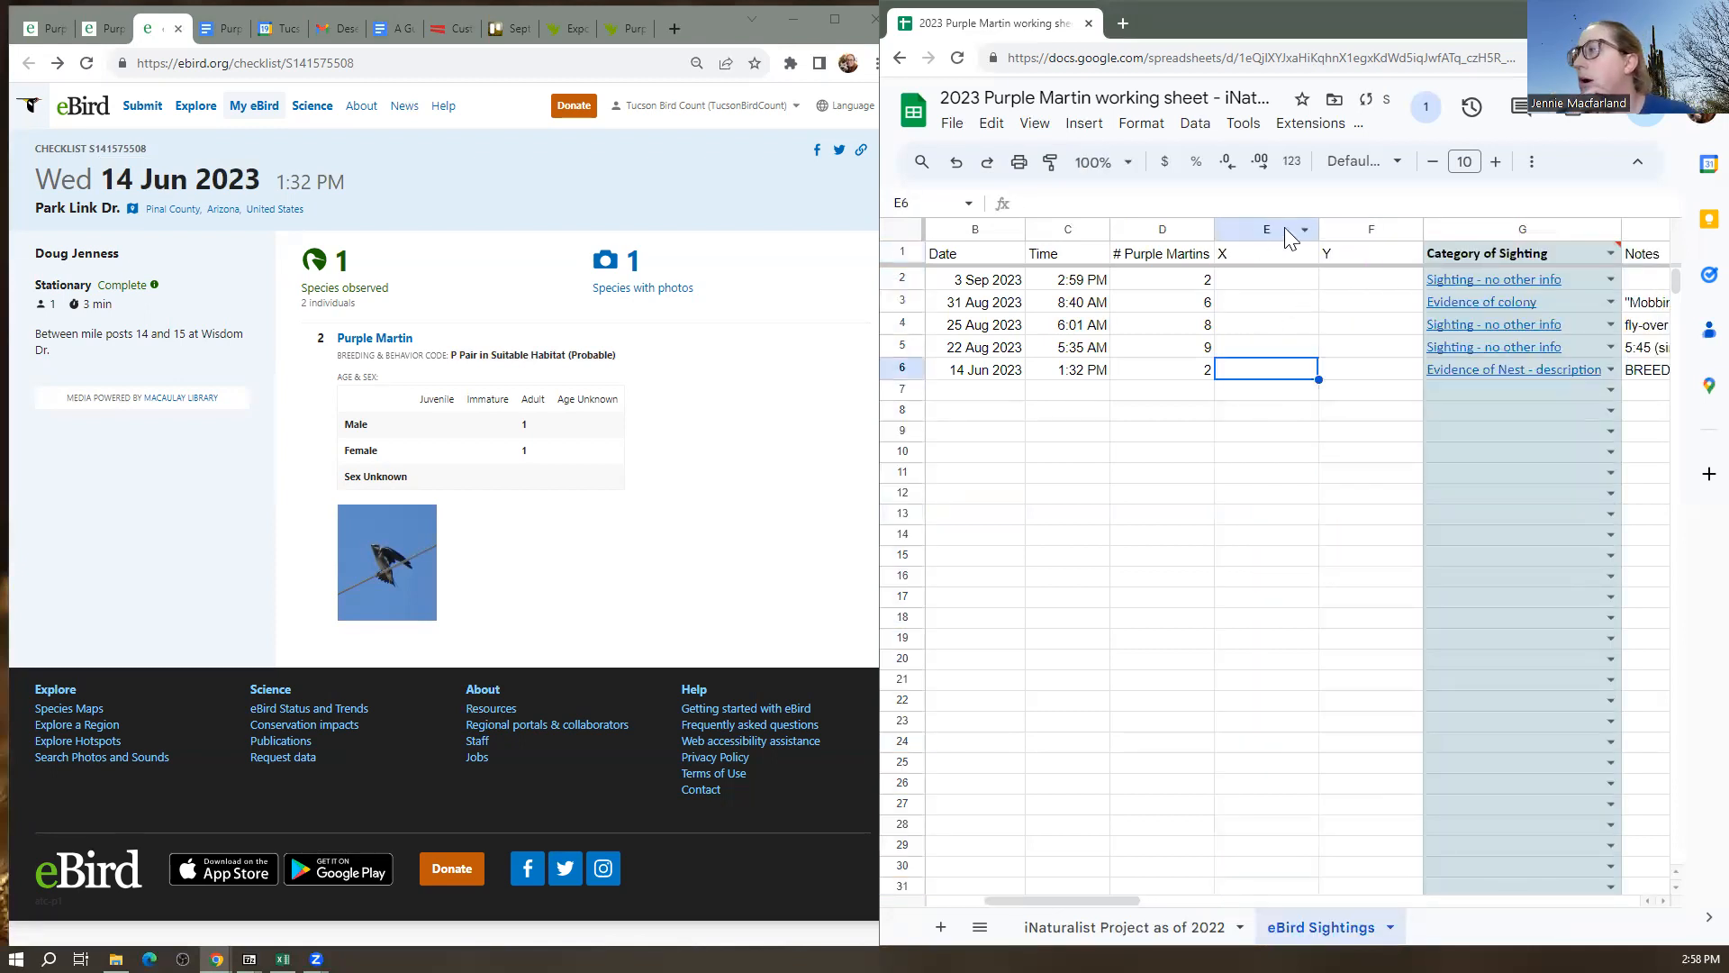
left_click(1263, 280)
left_click(1246, 378)
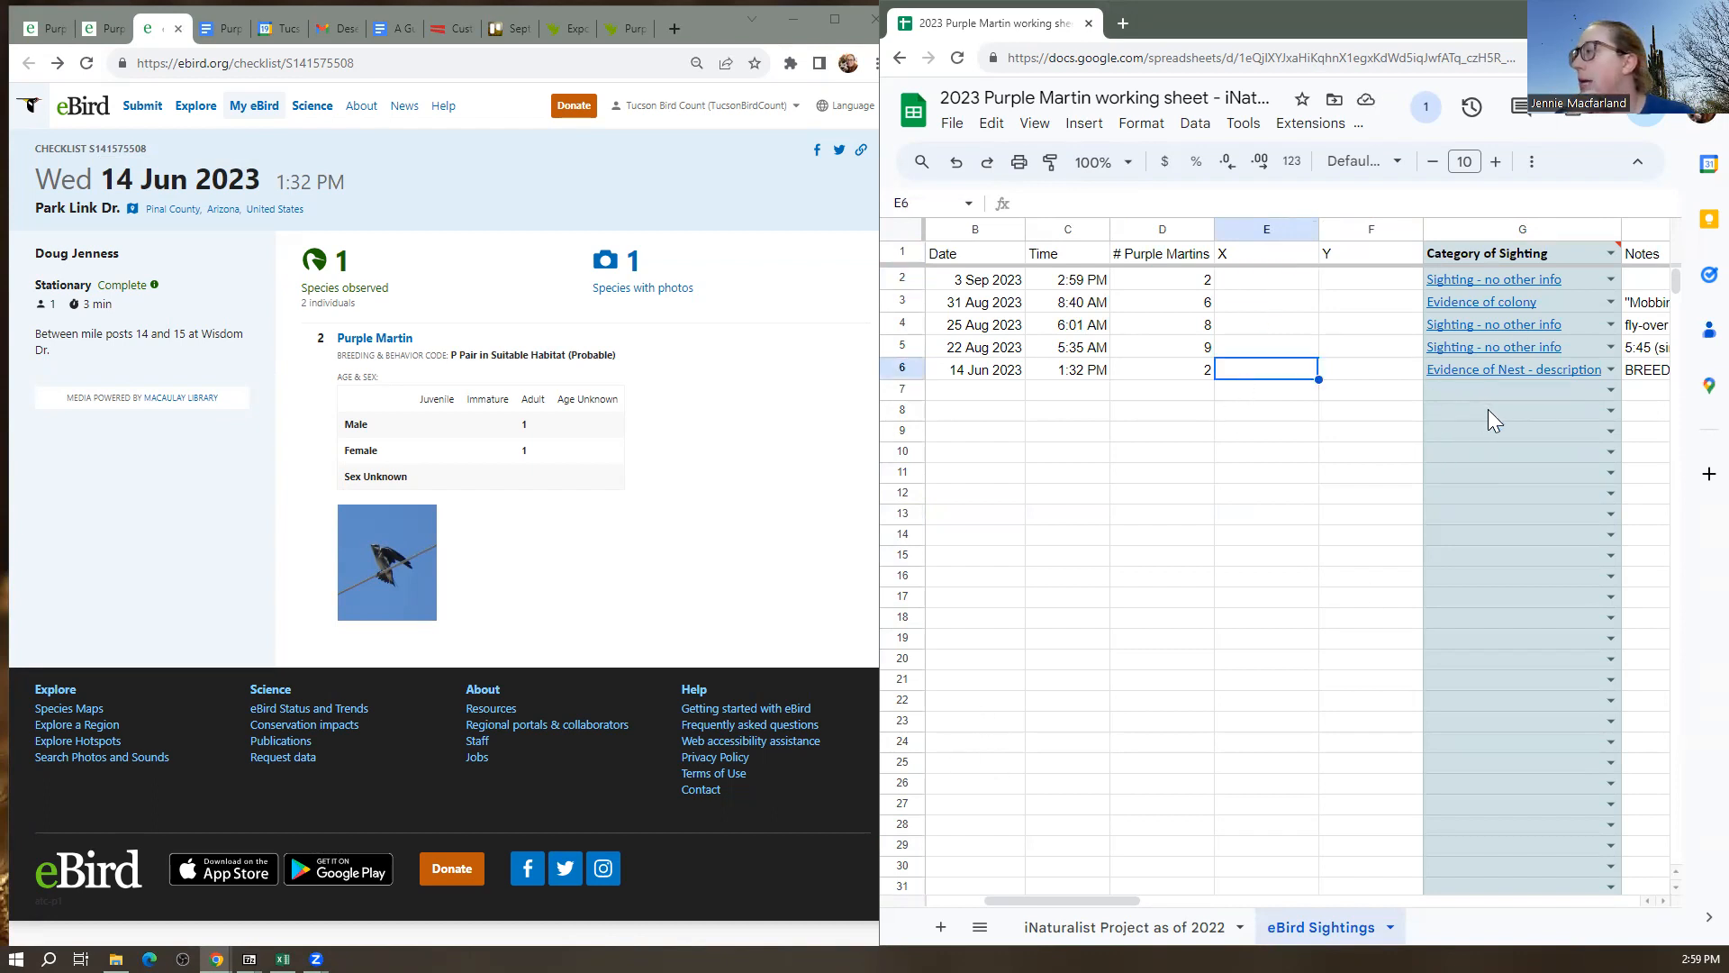
Open the Park Link Dr. checklist location in Google Maps and show it with satellite imagery
left_click_drag(1041, 900, 1093, 899)
left_click(543, 612)
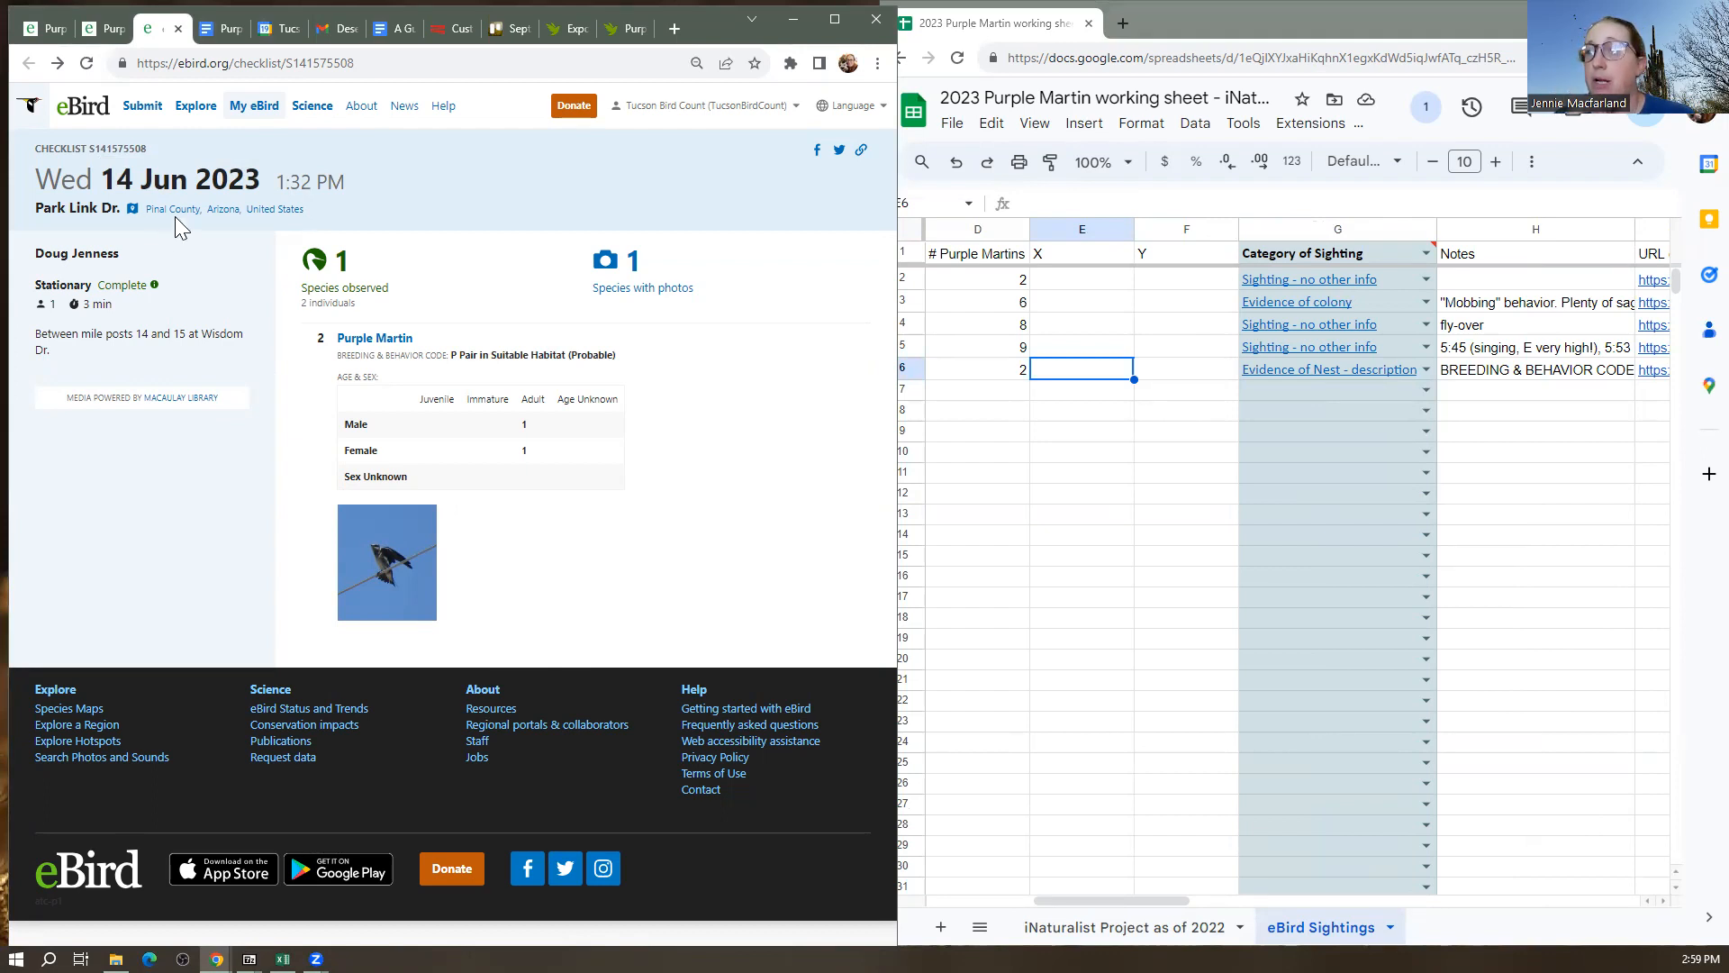
left_click(133, 210)
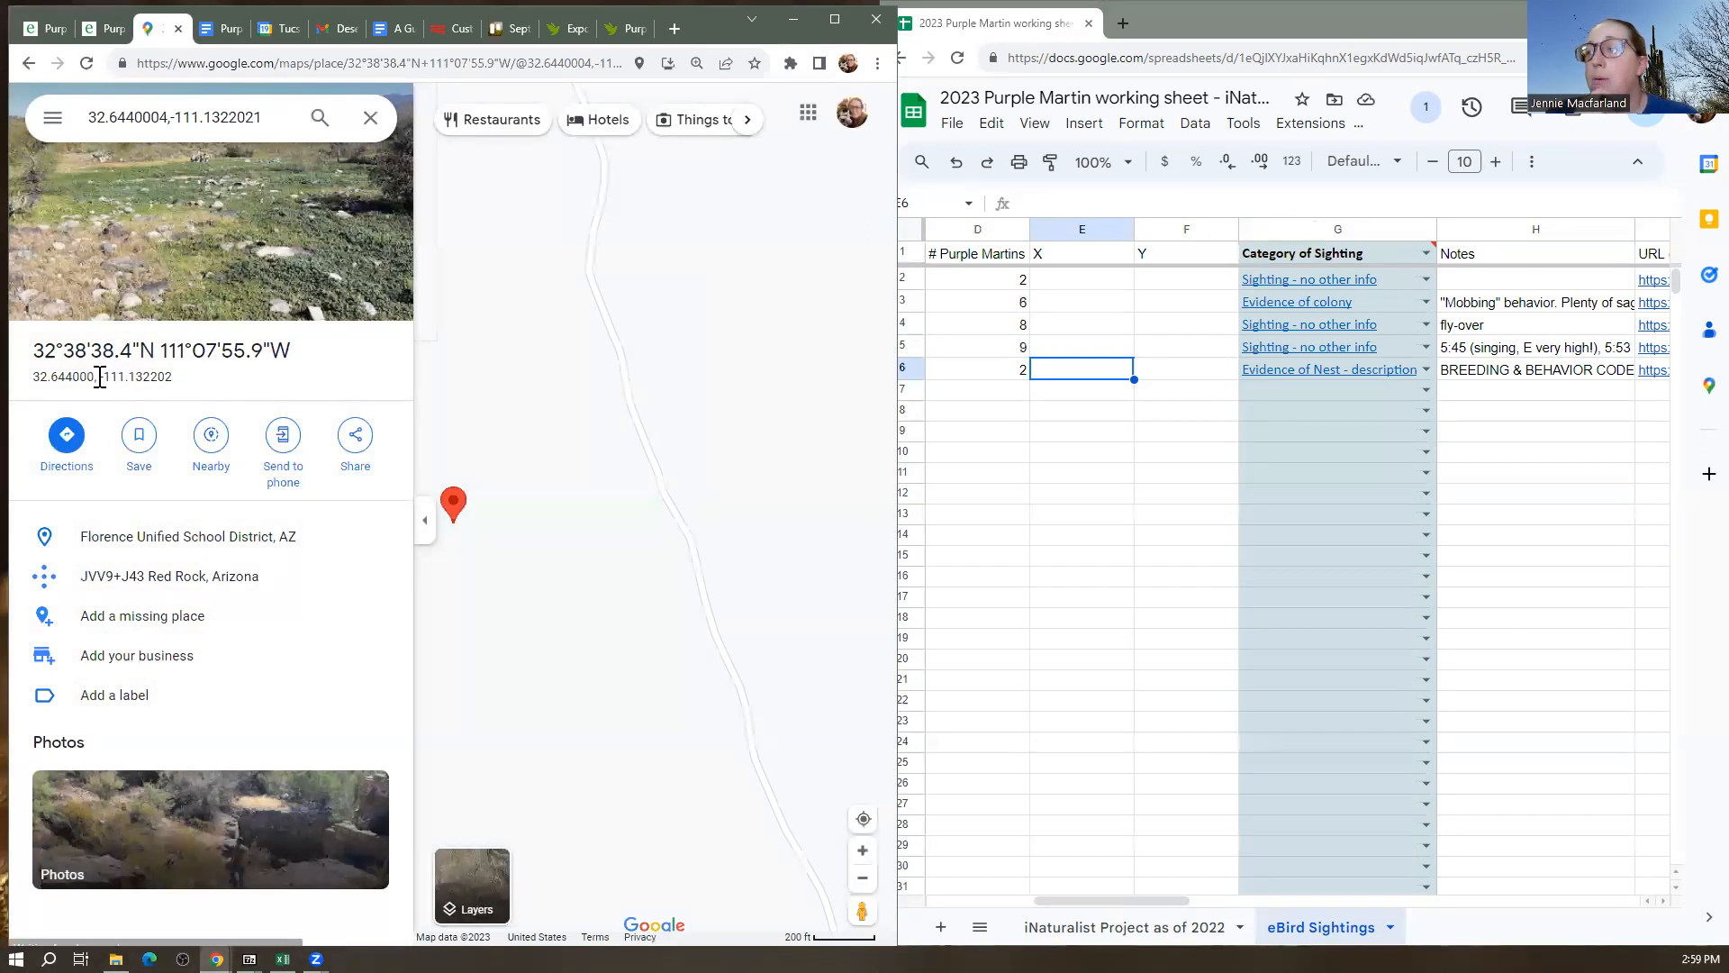
left_click_drag(655, 494, 868, 540)
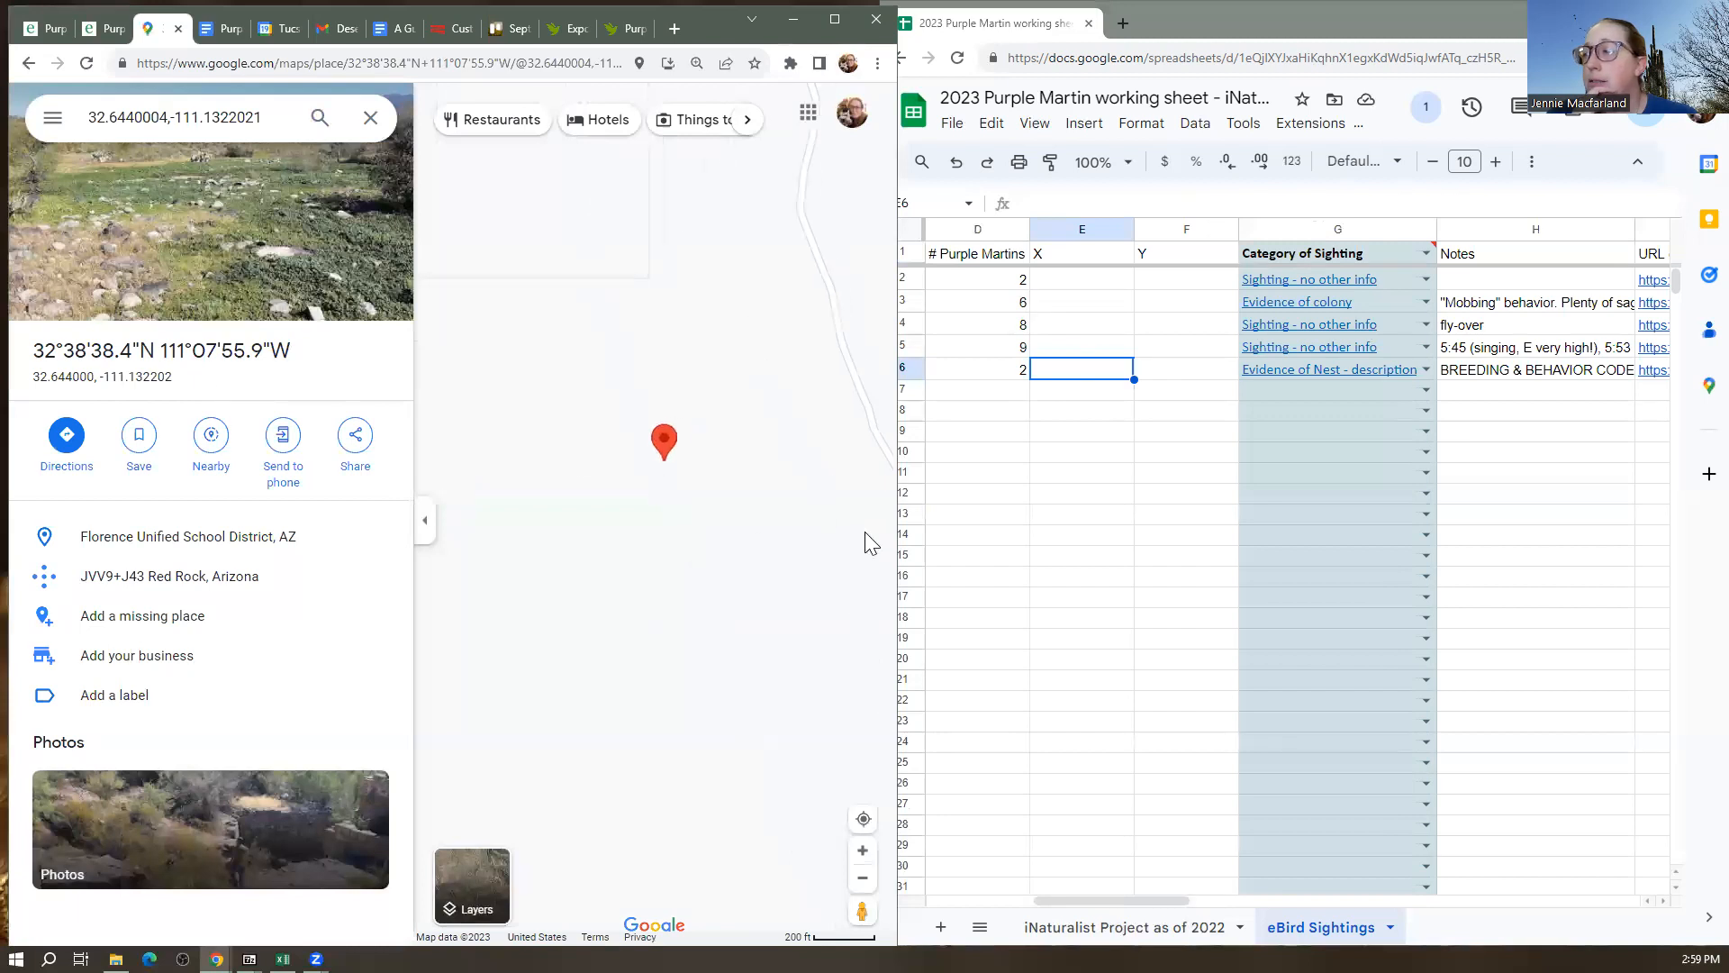
left_click_drag(591, 478, 557, 483)
left_click(472, 885)
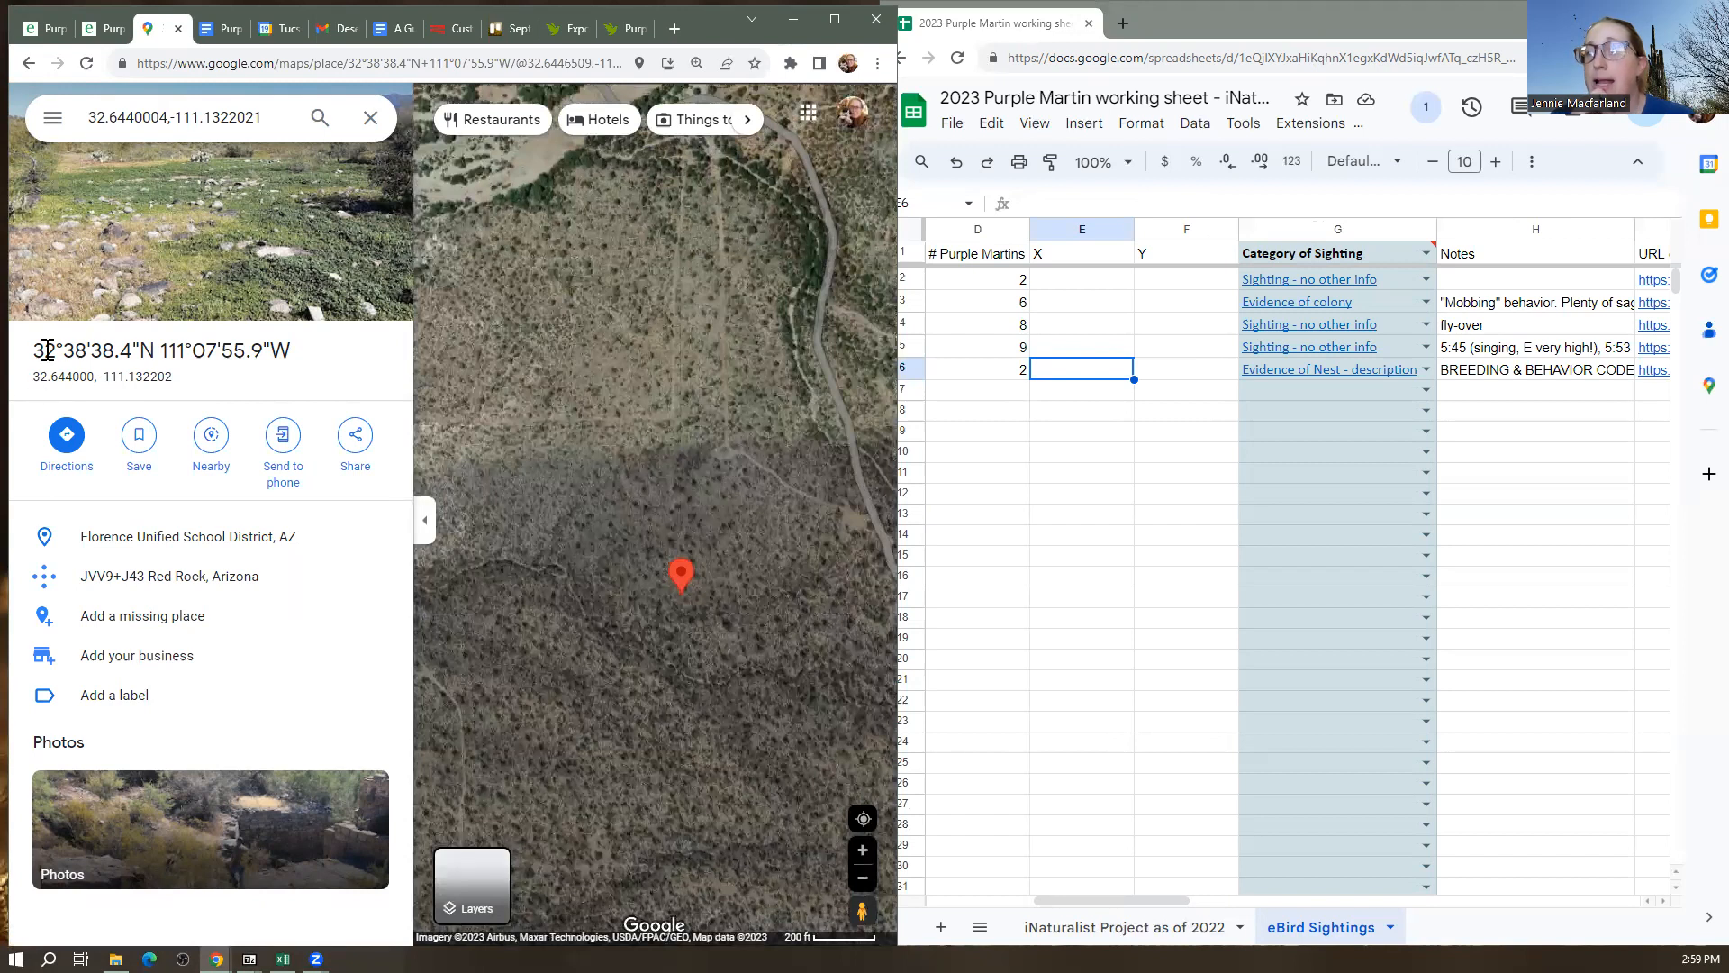
Copy the decimal latitude 32.644000 from Google Maps into the X cell of the Park Link Dr row
left_click_drag(42, 350, 286, 350)
left_click_drag(29, 351, 288, 347)
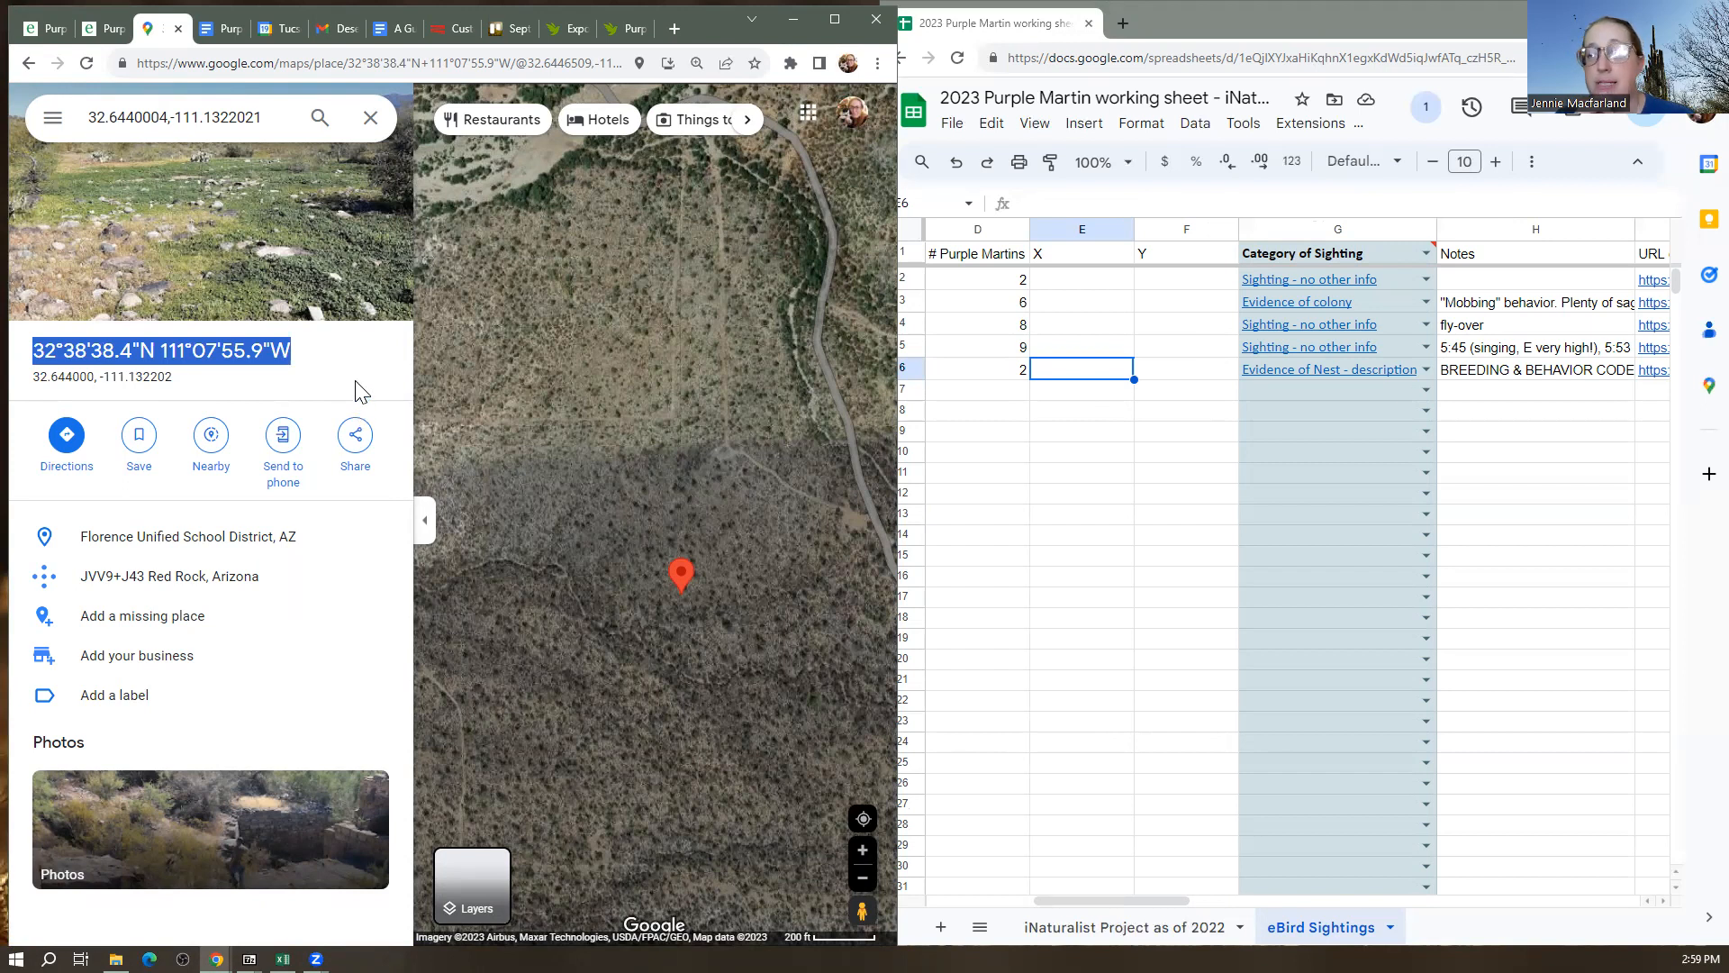
left_click(211, 394)
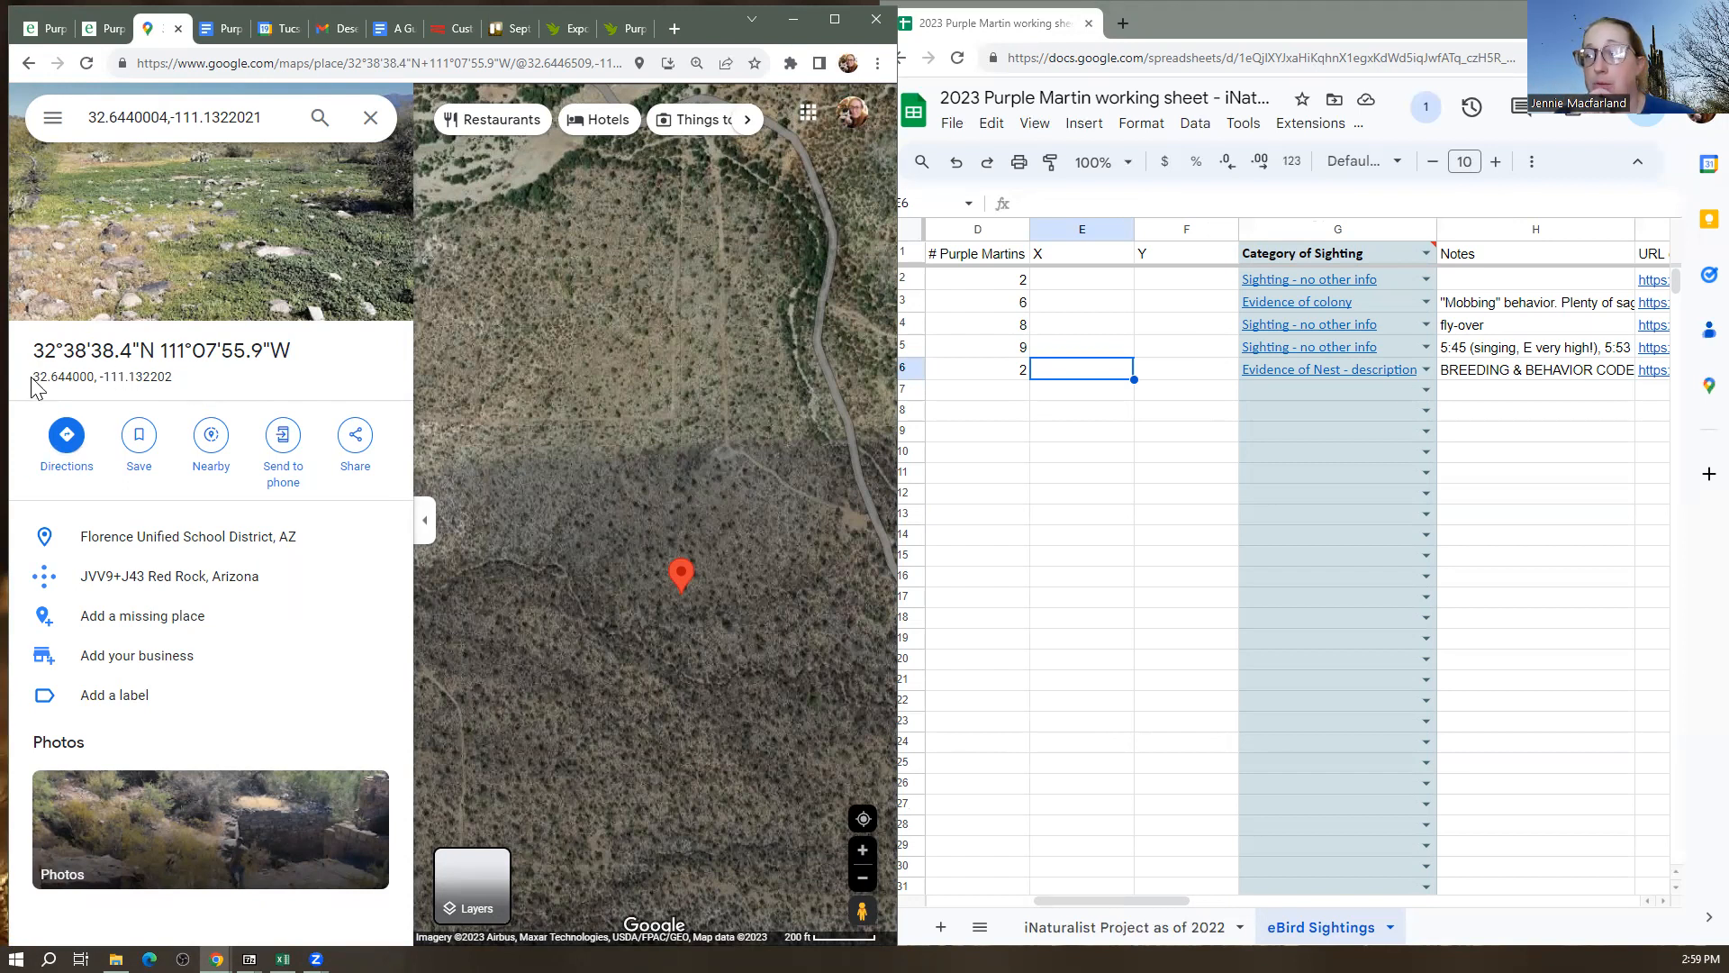
triple_click(118, 378)
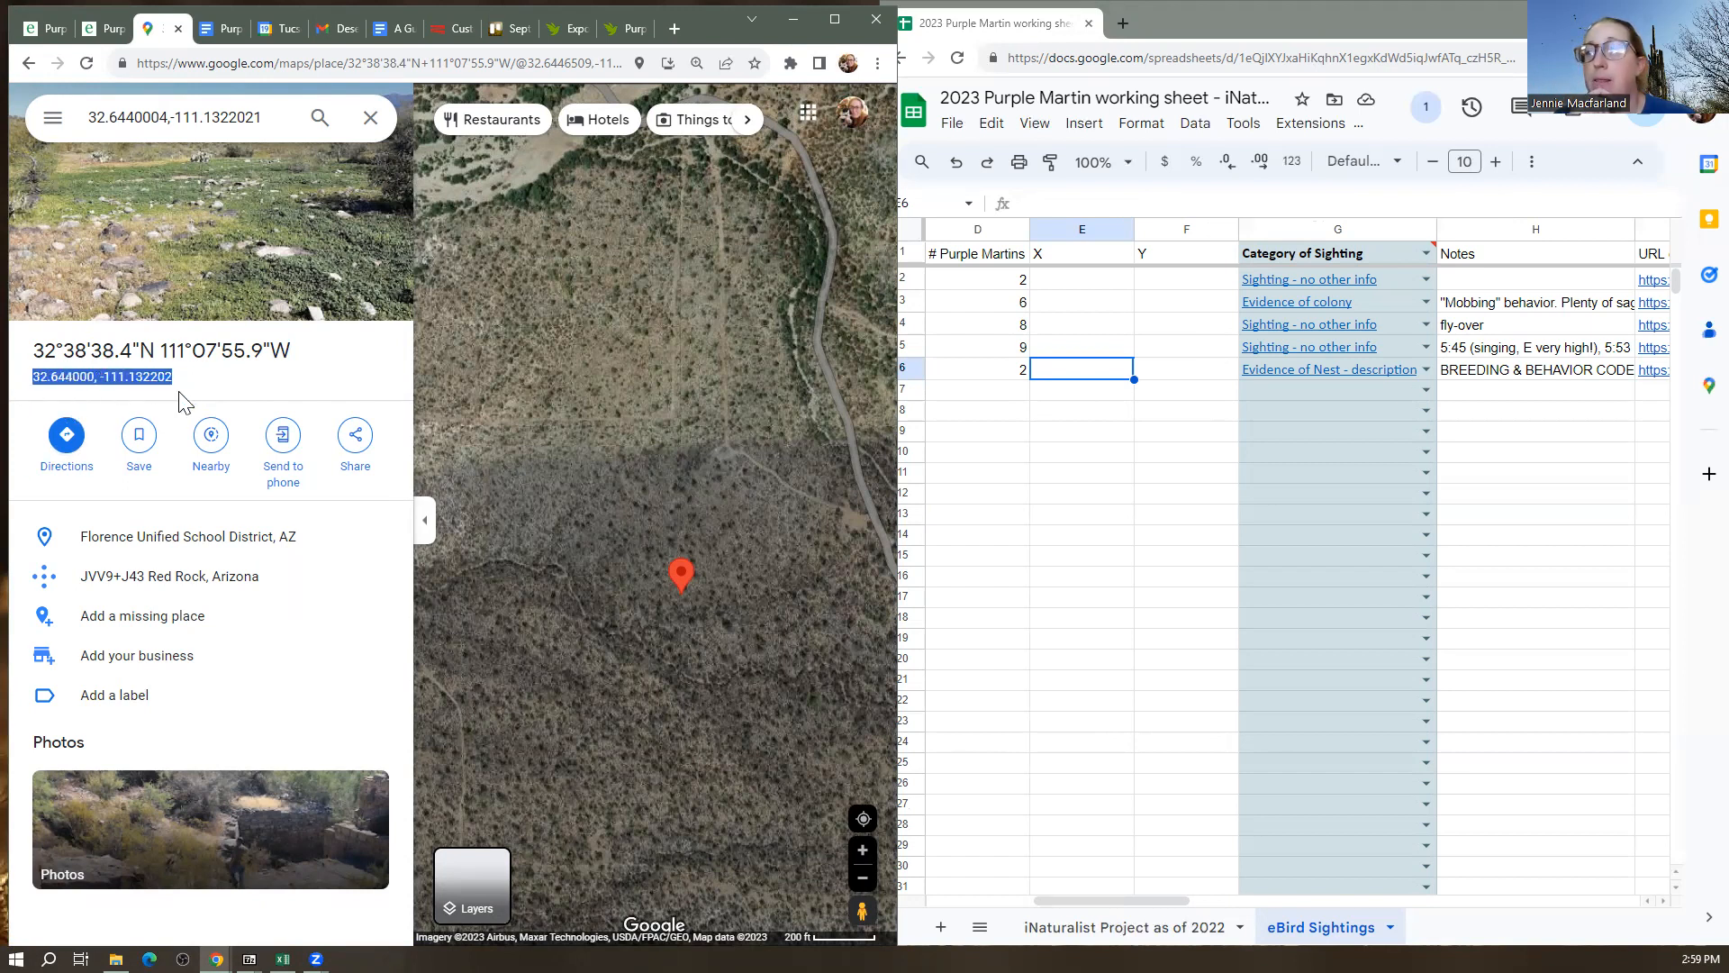
left_click(70, 376)
left_click_drag(43, 377, 94, 377)
key("ctrl+c")
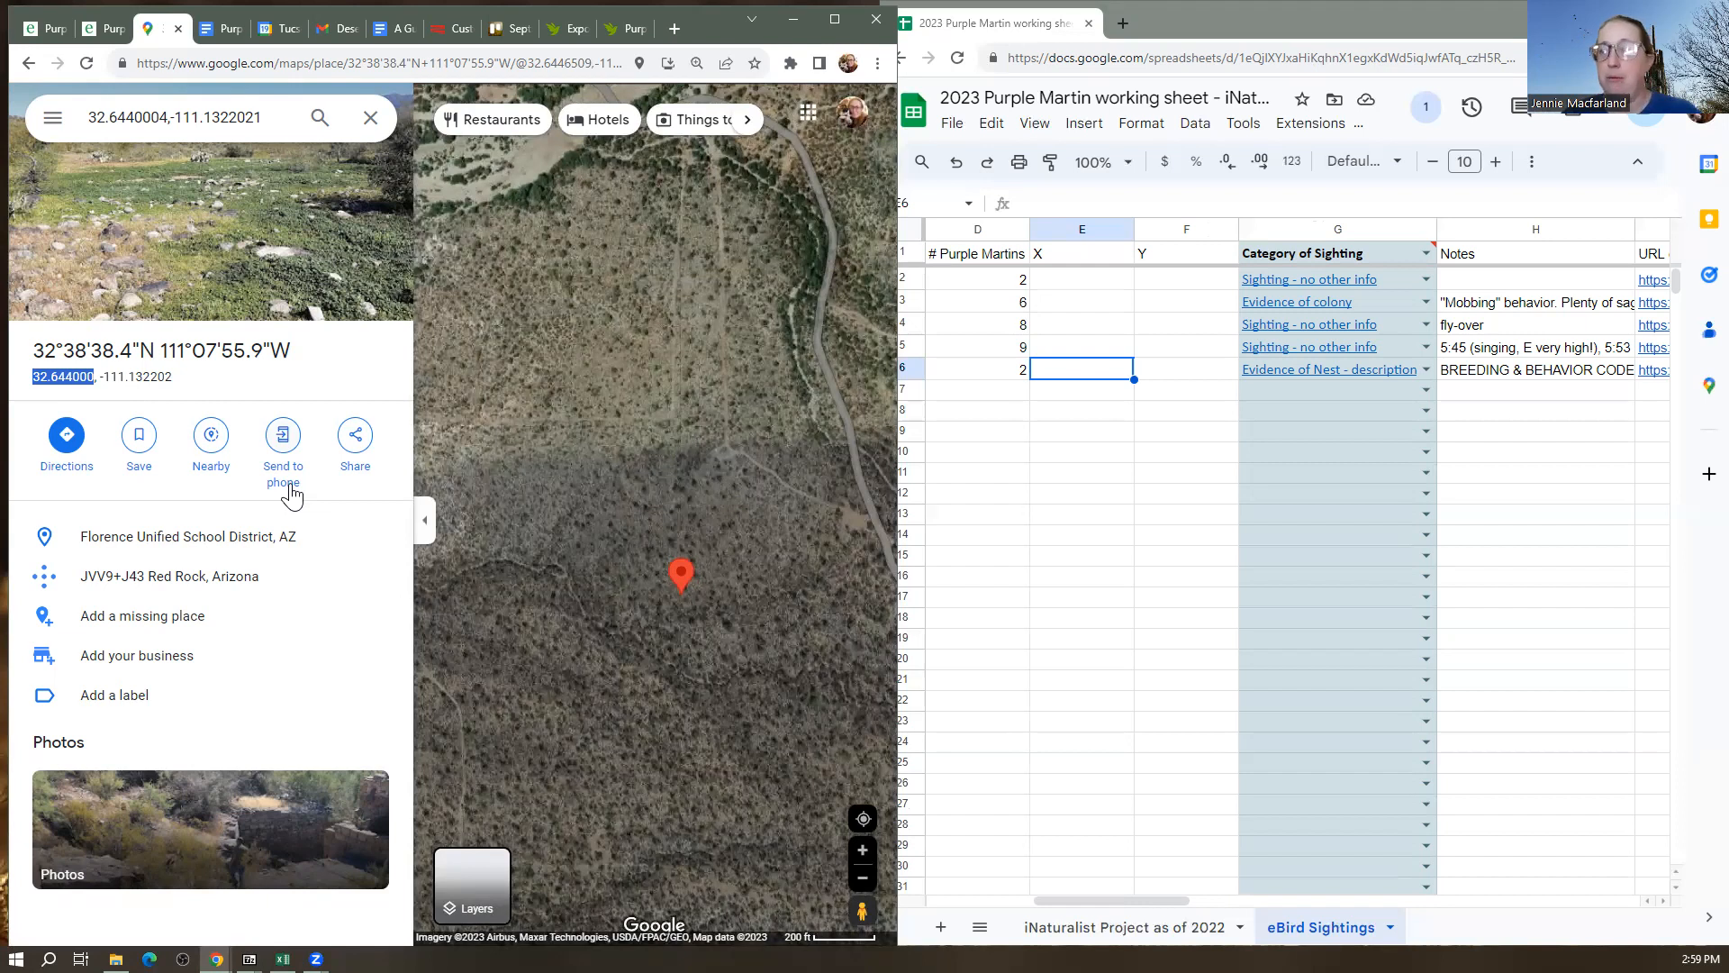
left_click(1158, 424)
left_click(1083, 377)
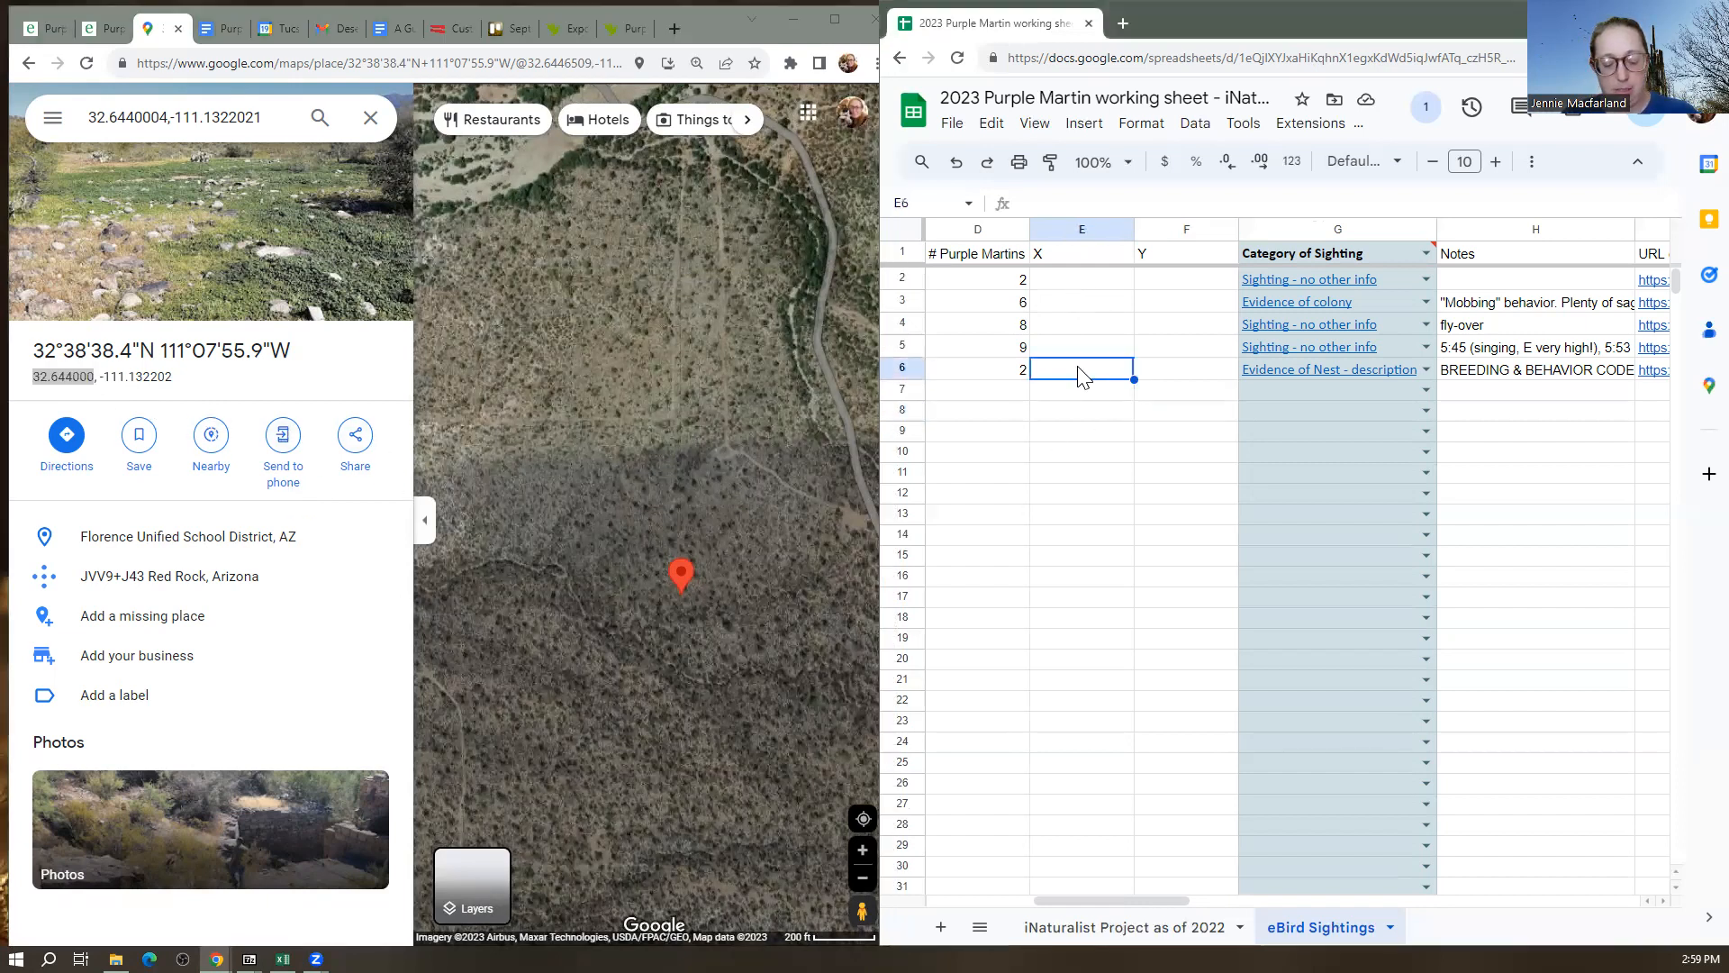
key("ctrl+v")
left_click(1073, 412)
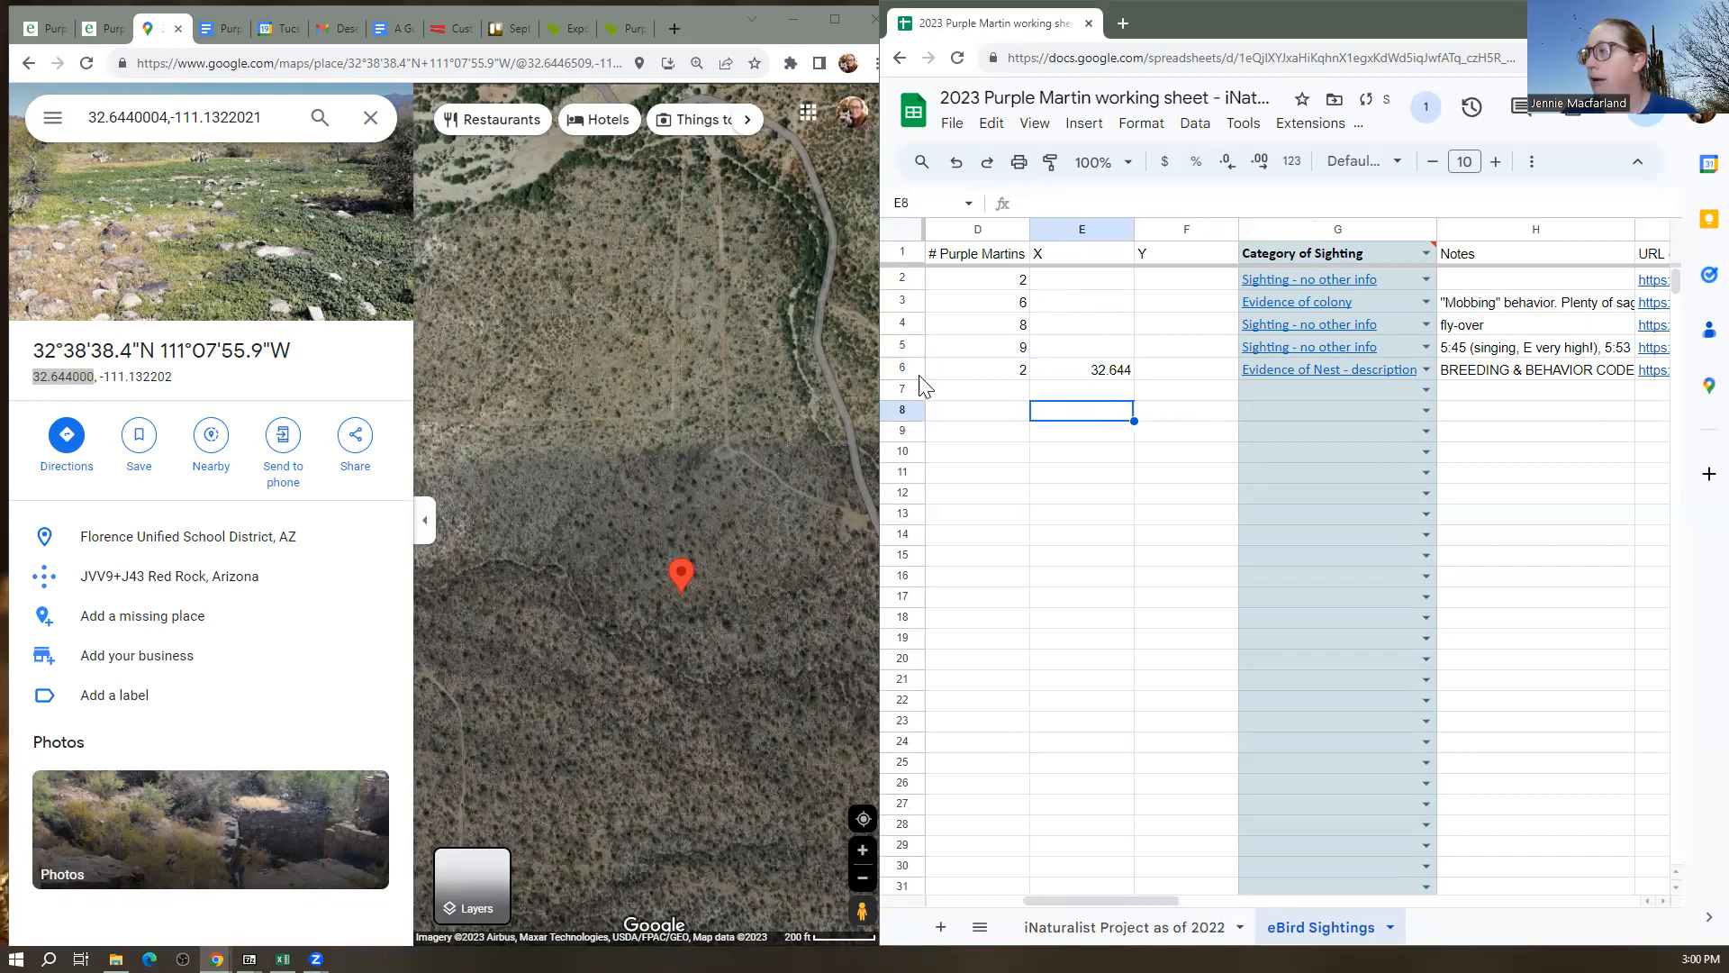
Copy the longitude -111.132202 from Google Maps into the Y cell of the Park Link Dr row, and check the X value
left_click(116, 376)
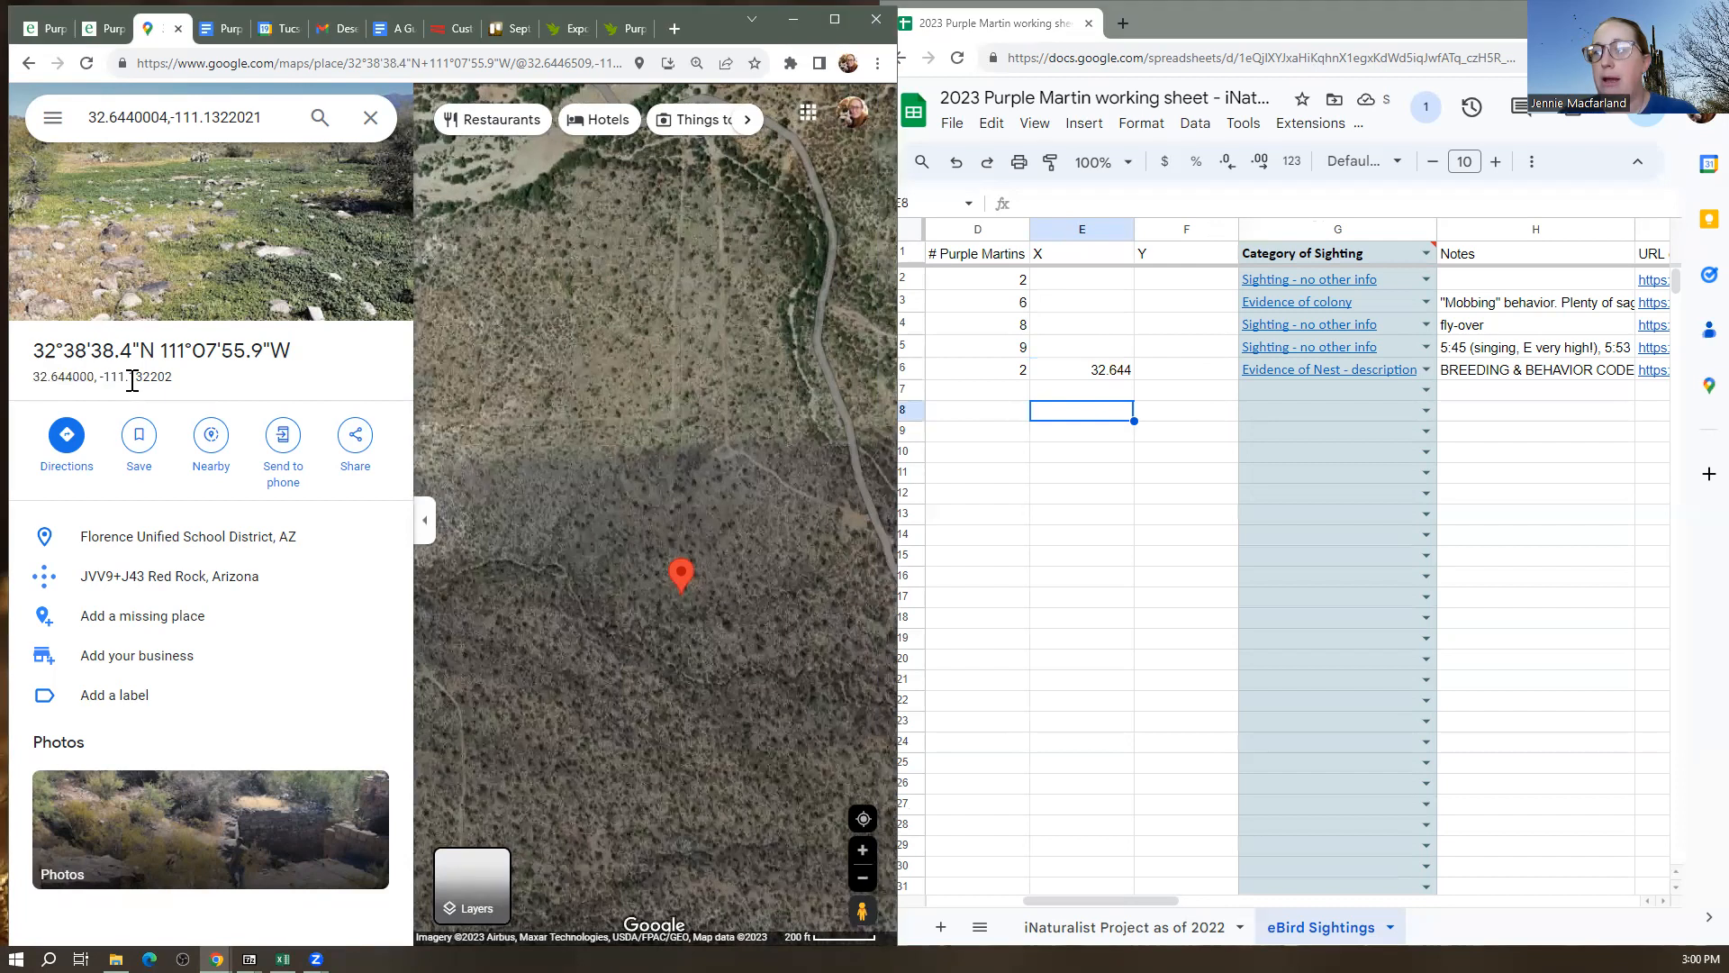
left_click_drag(100, 376, 167, 380)
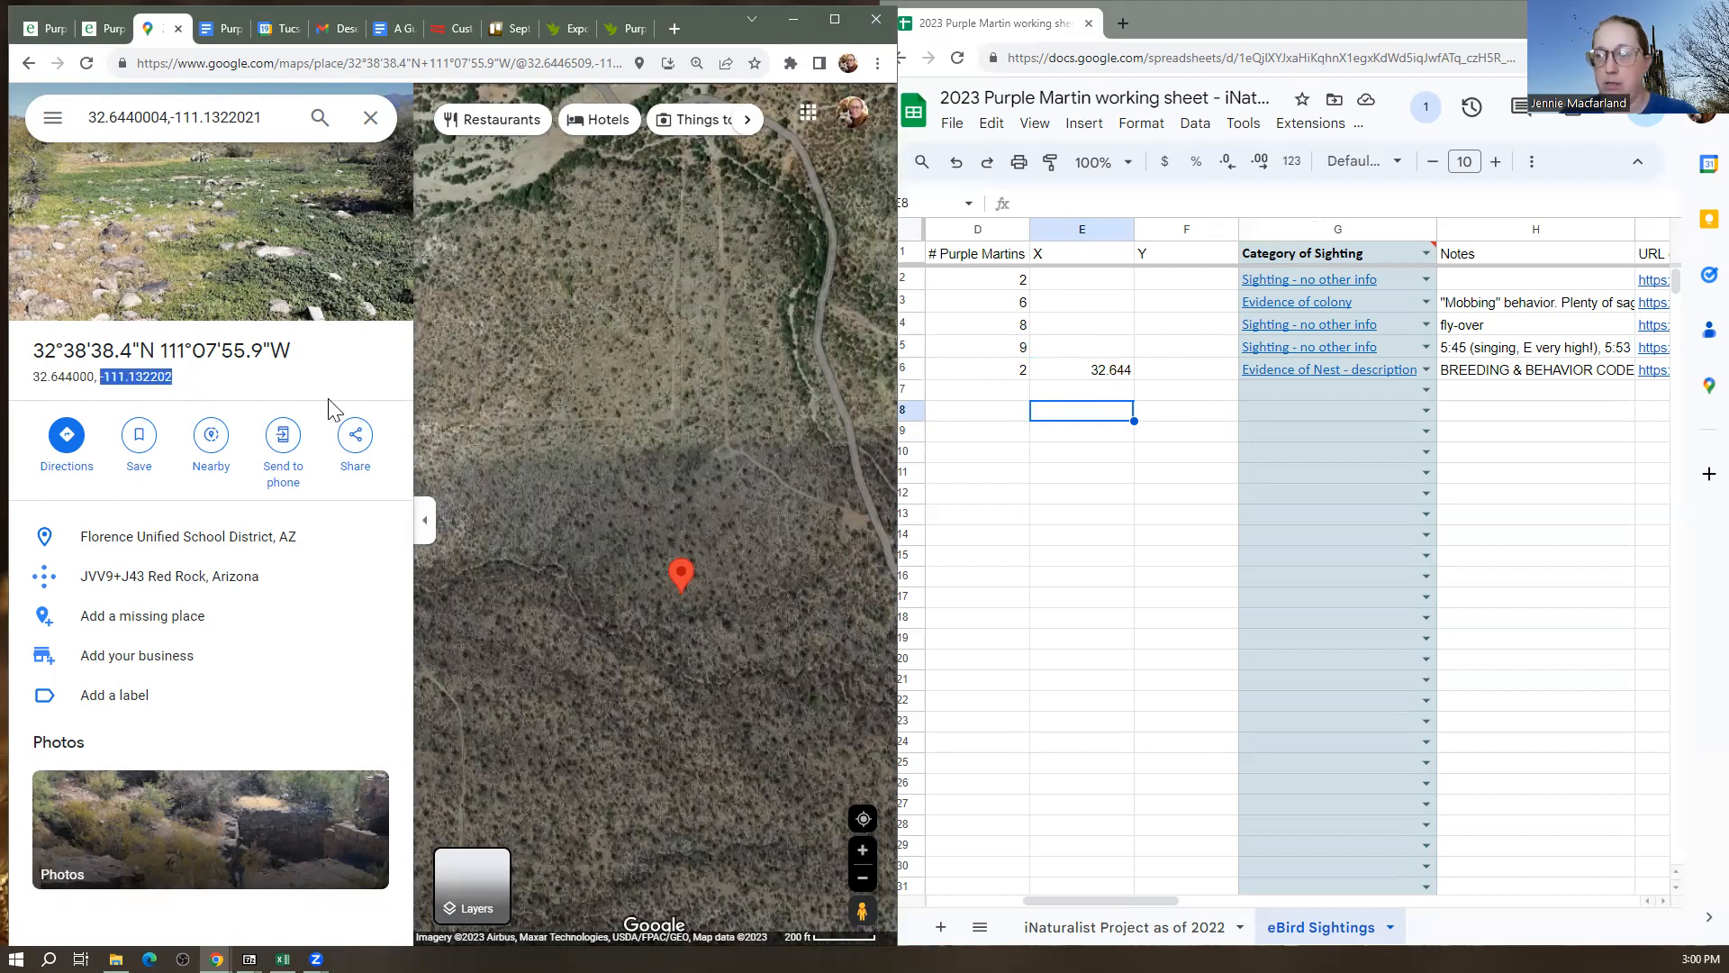
left_click(1176, 371)
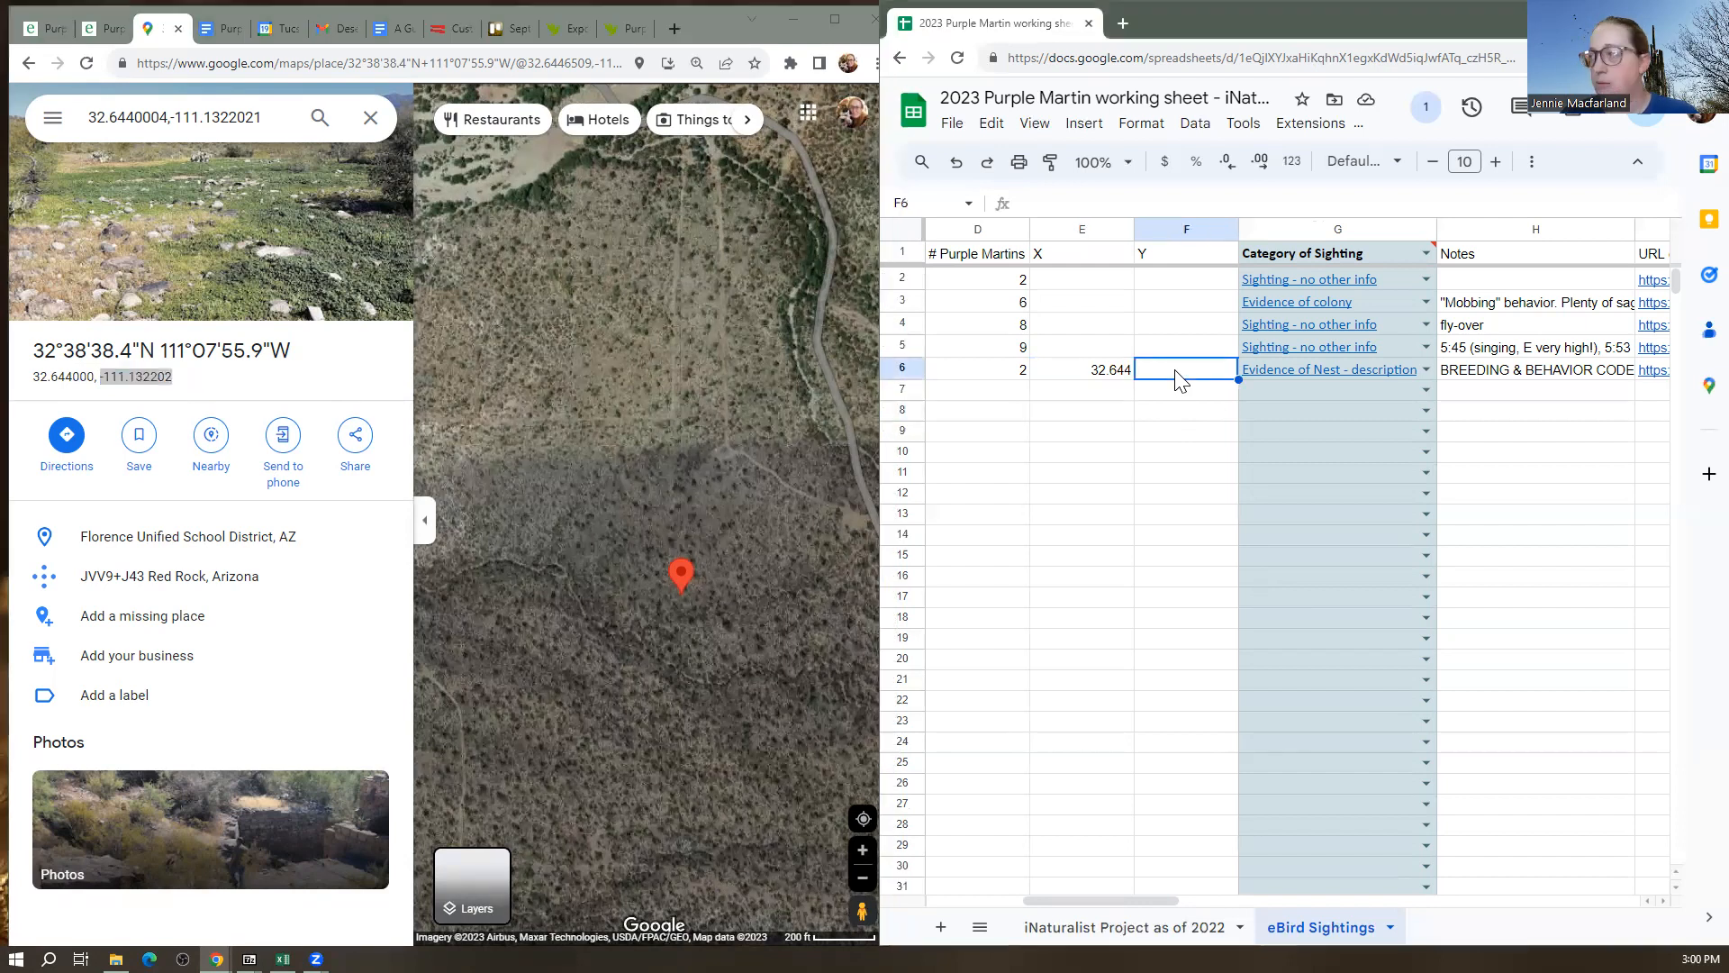
type("-111.132202")
left_click(1097, 385)
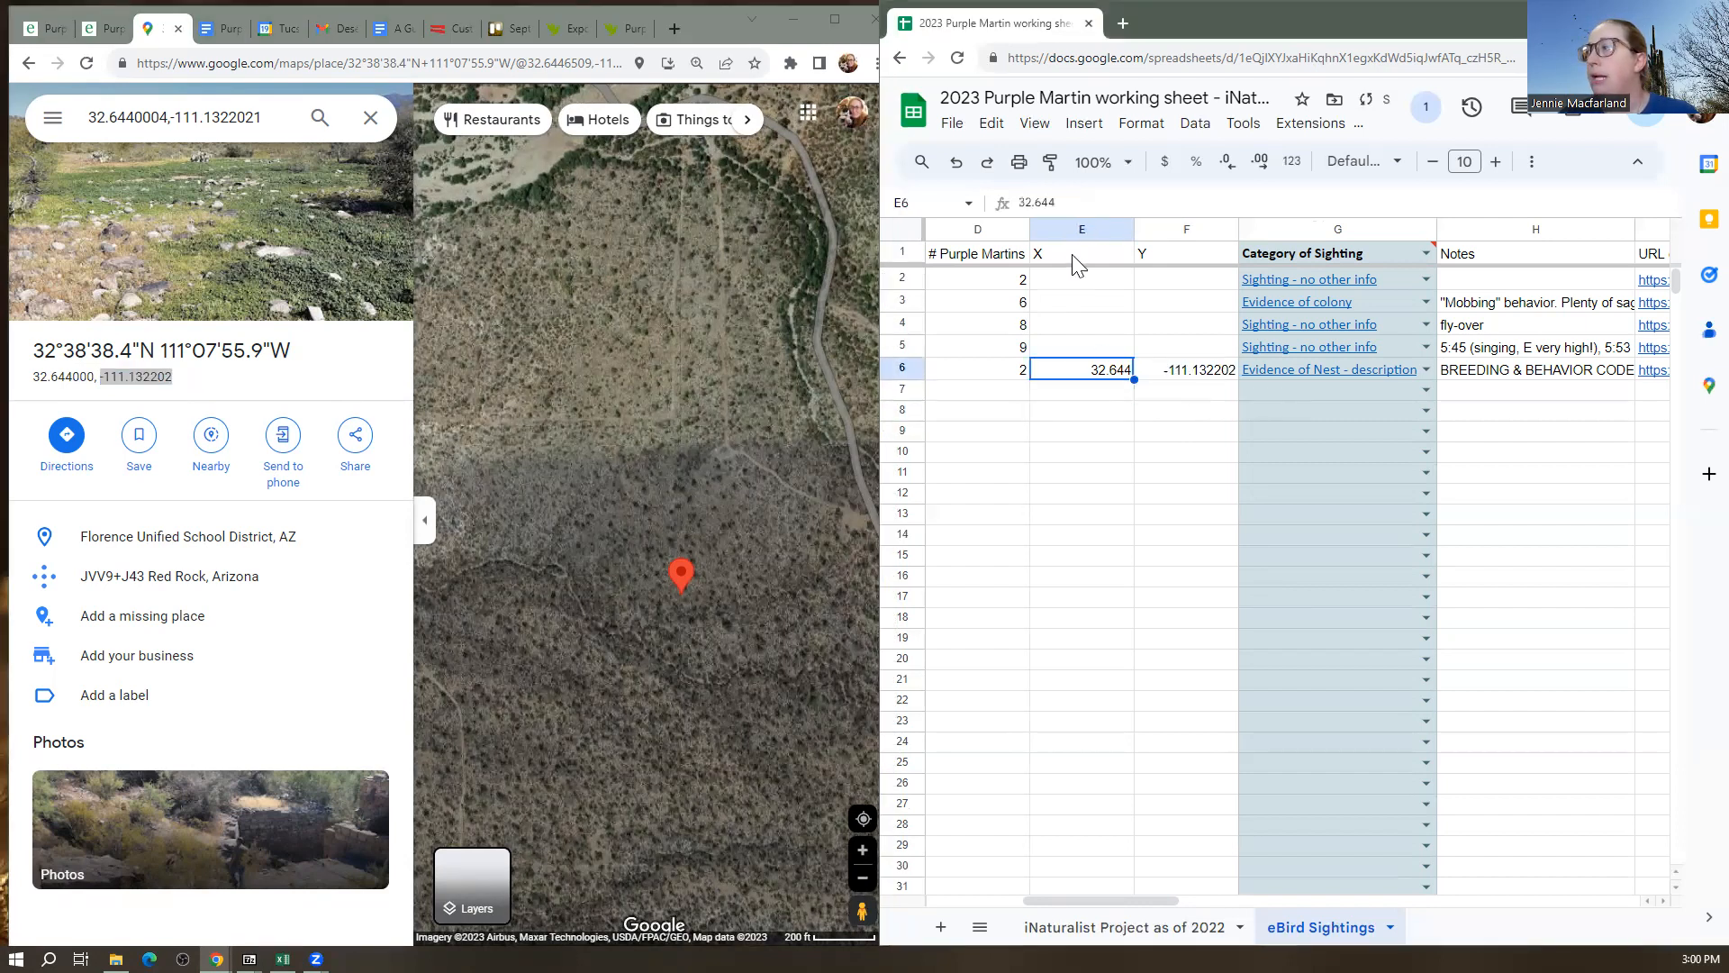
left_click(1079, 202)
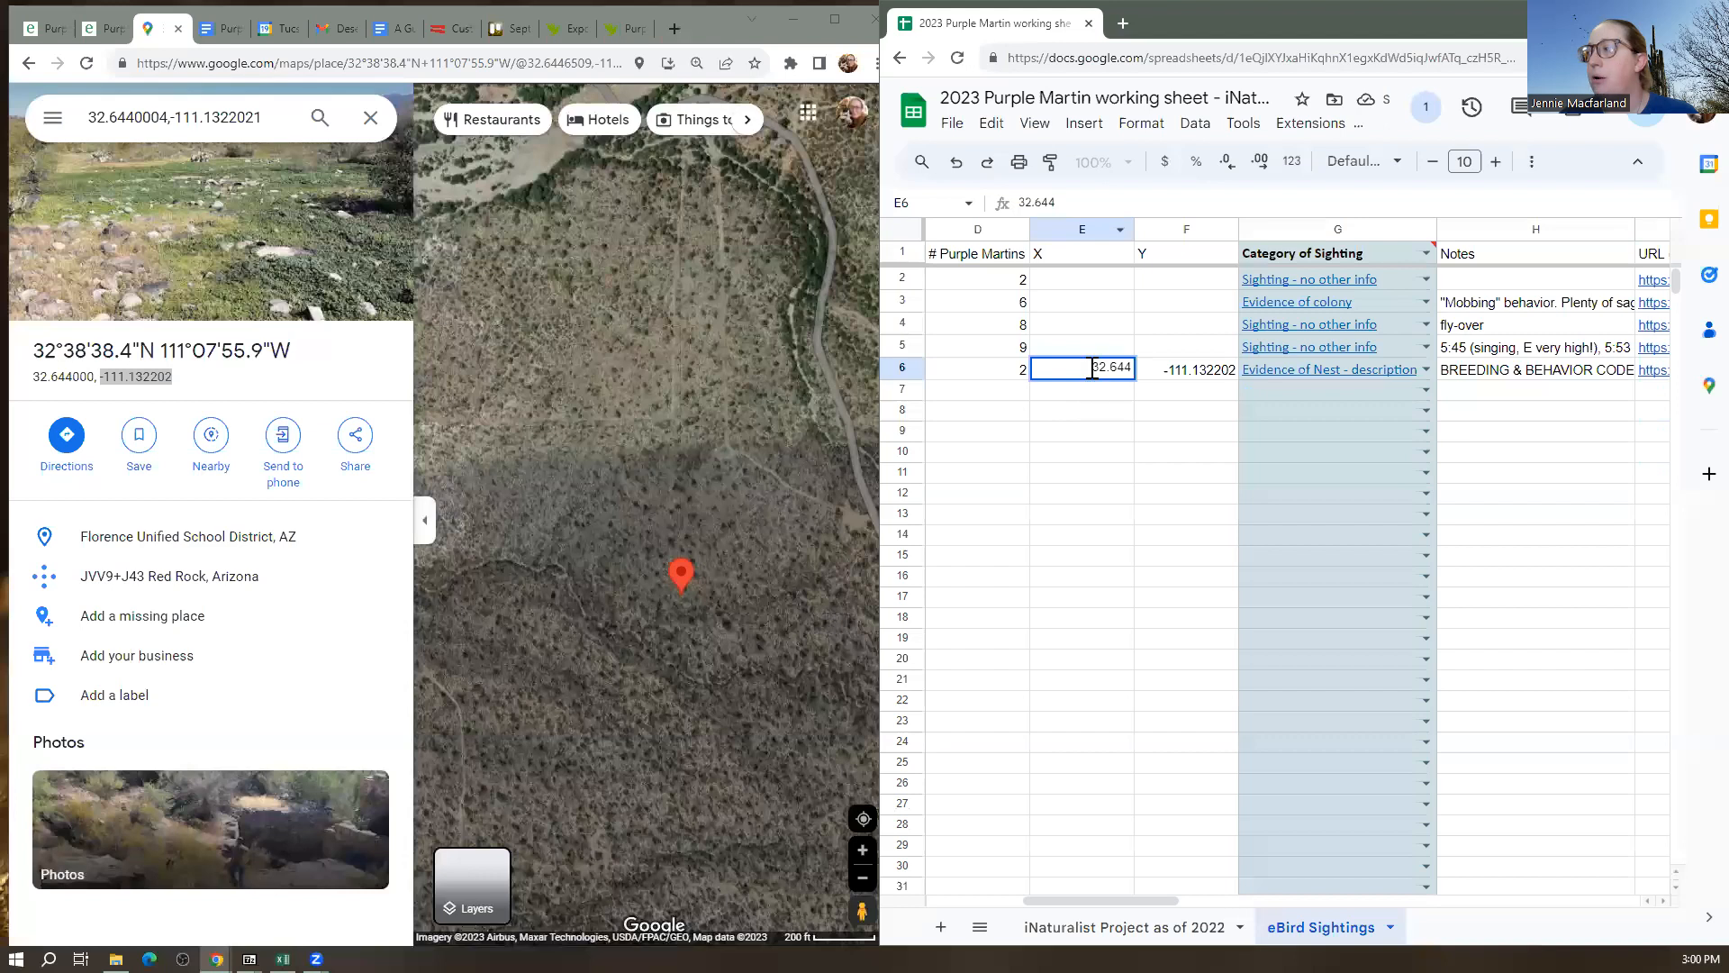
key("Return")
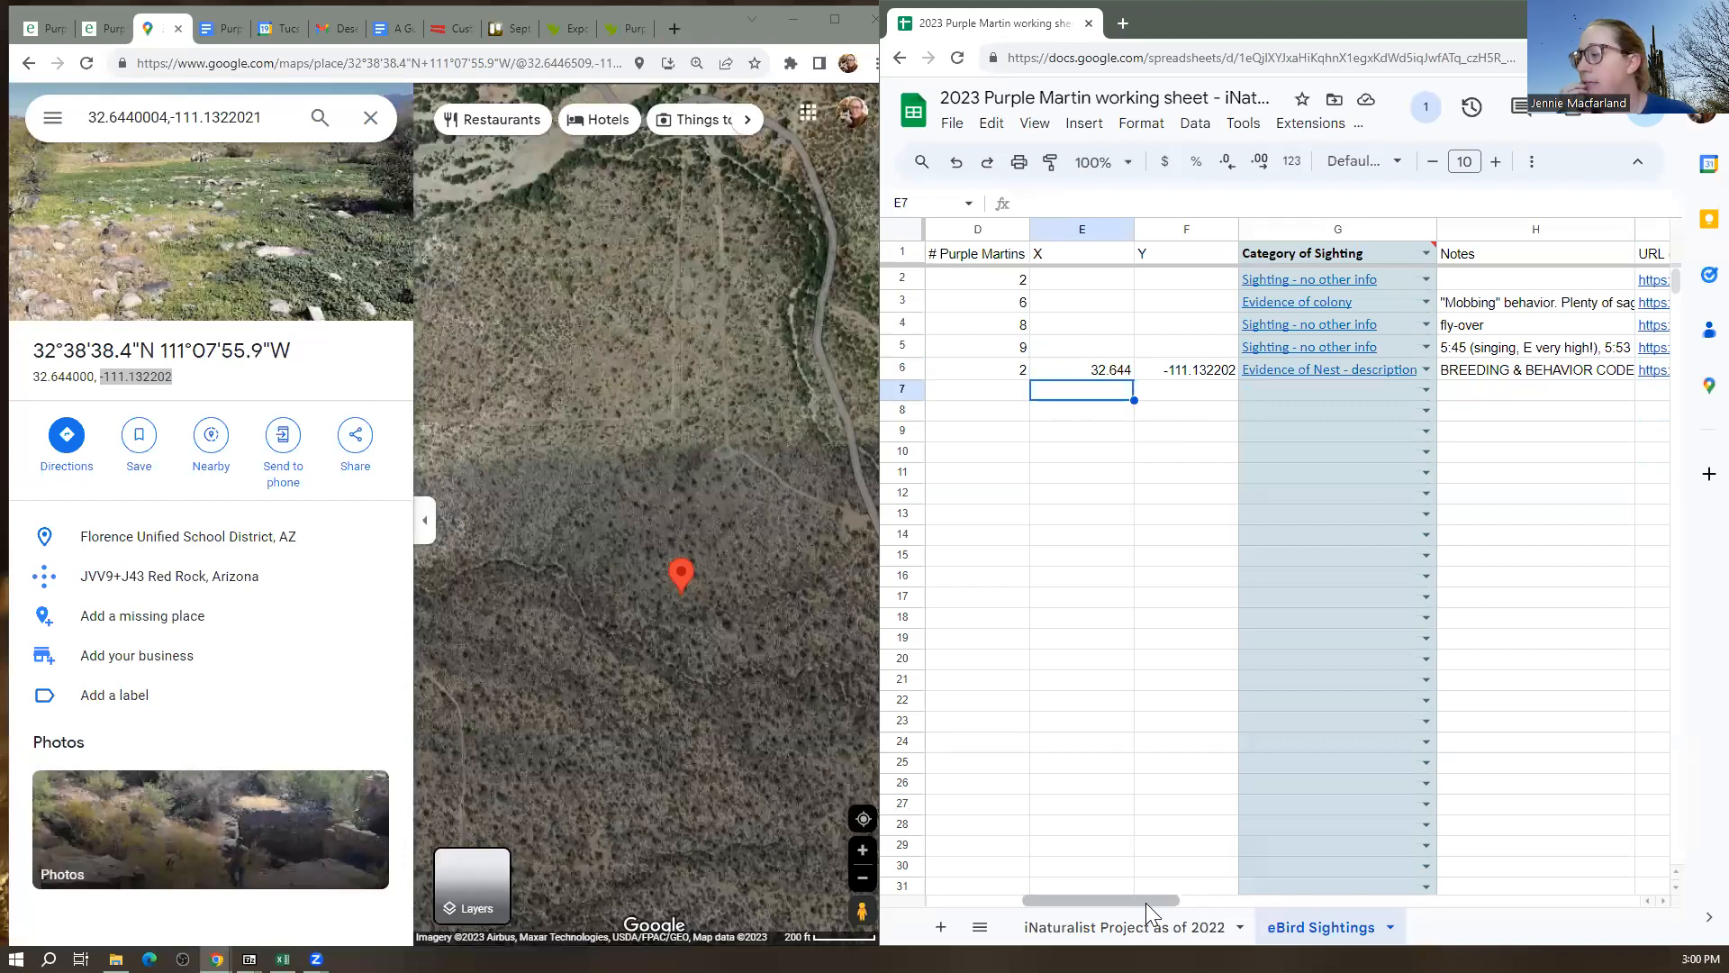
left_click_drag(1146, 903, 1010, 900)
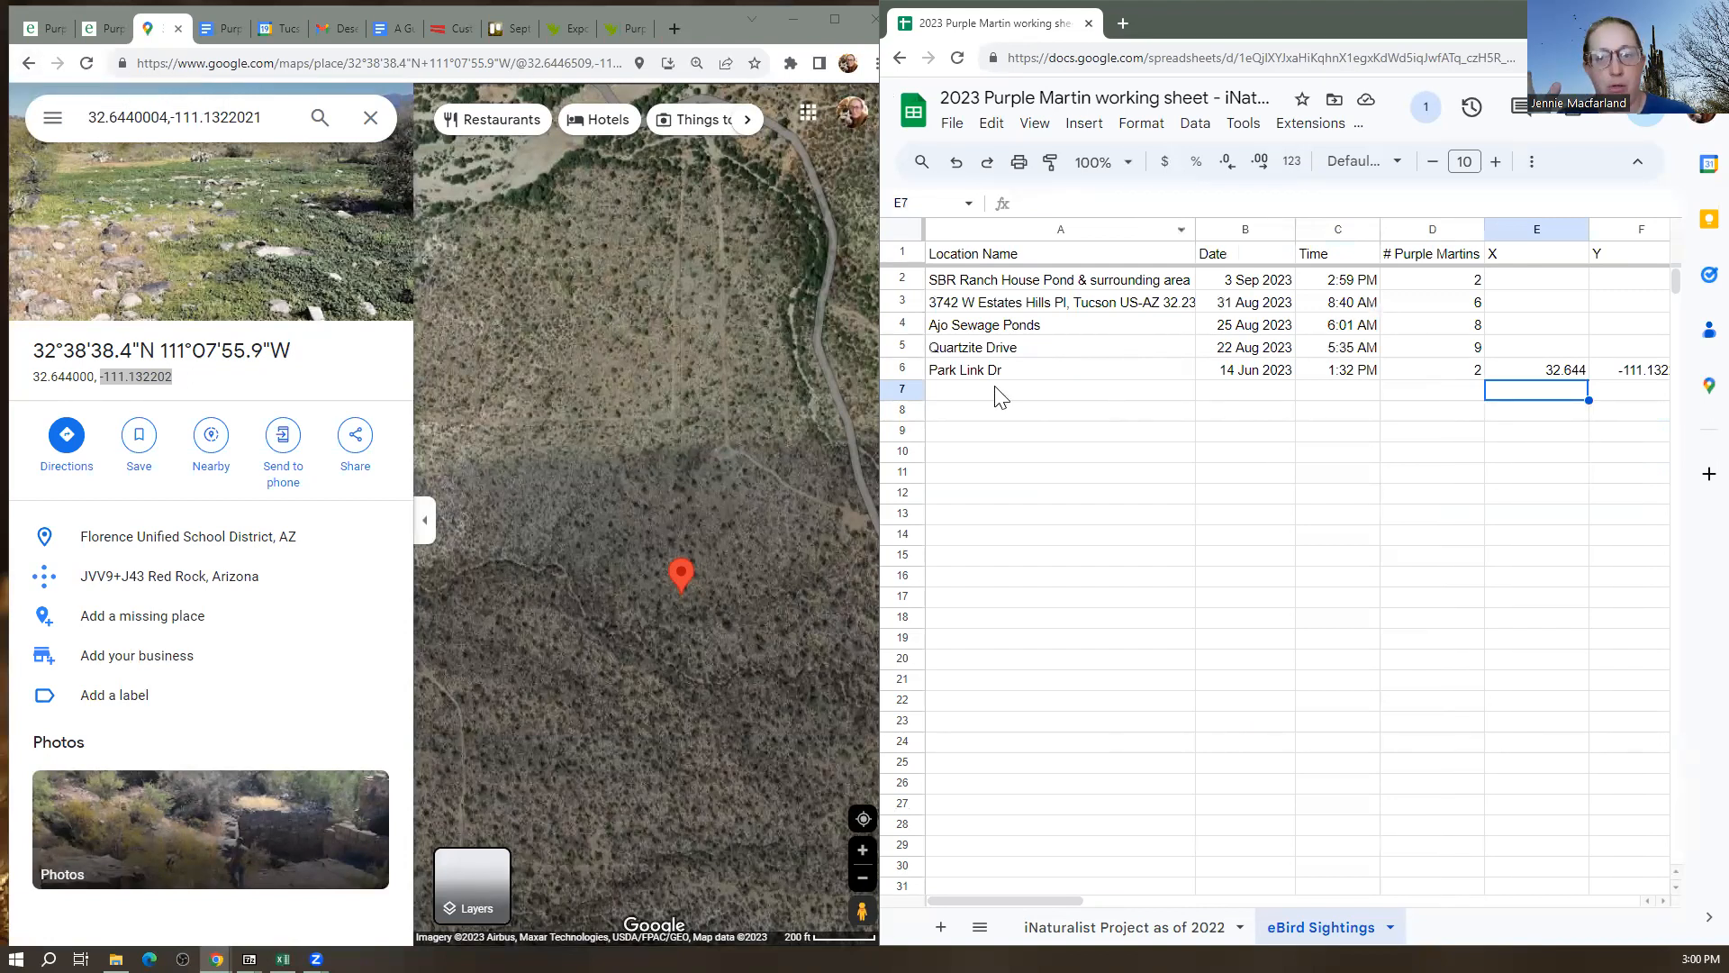
Return from Google Maps to the eBird checklist, close it, and clear the open location pop-ups on the Purple Martin species map
left_click(30, 64)
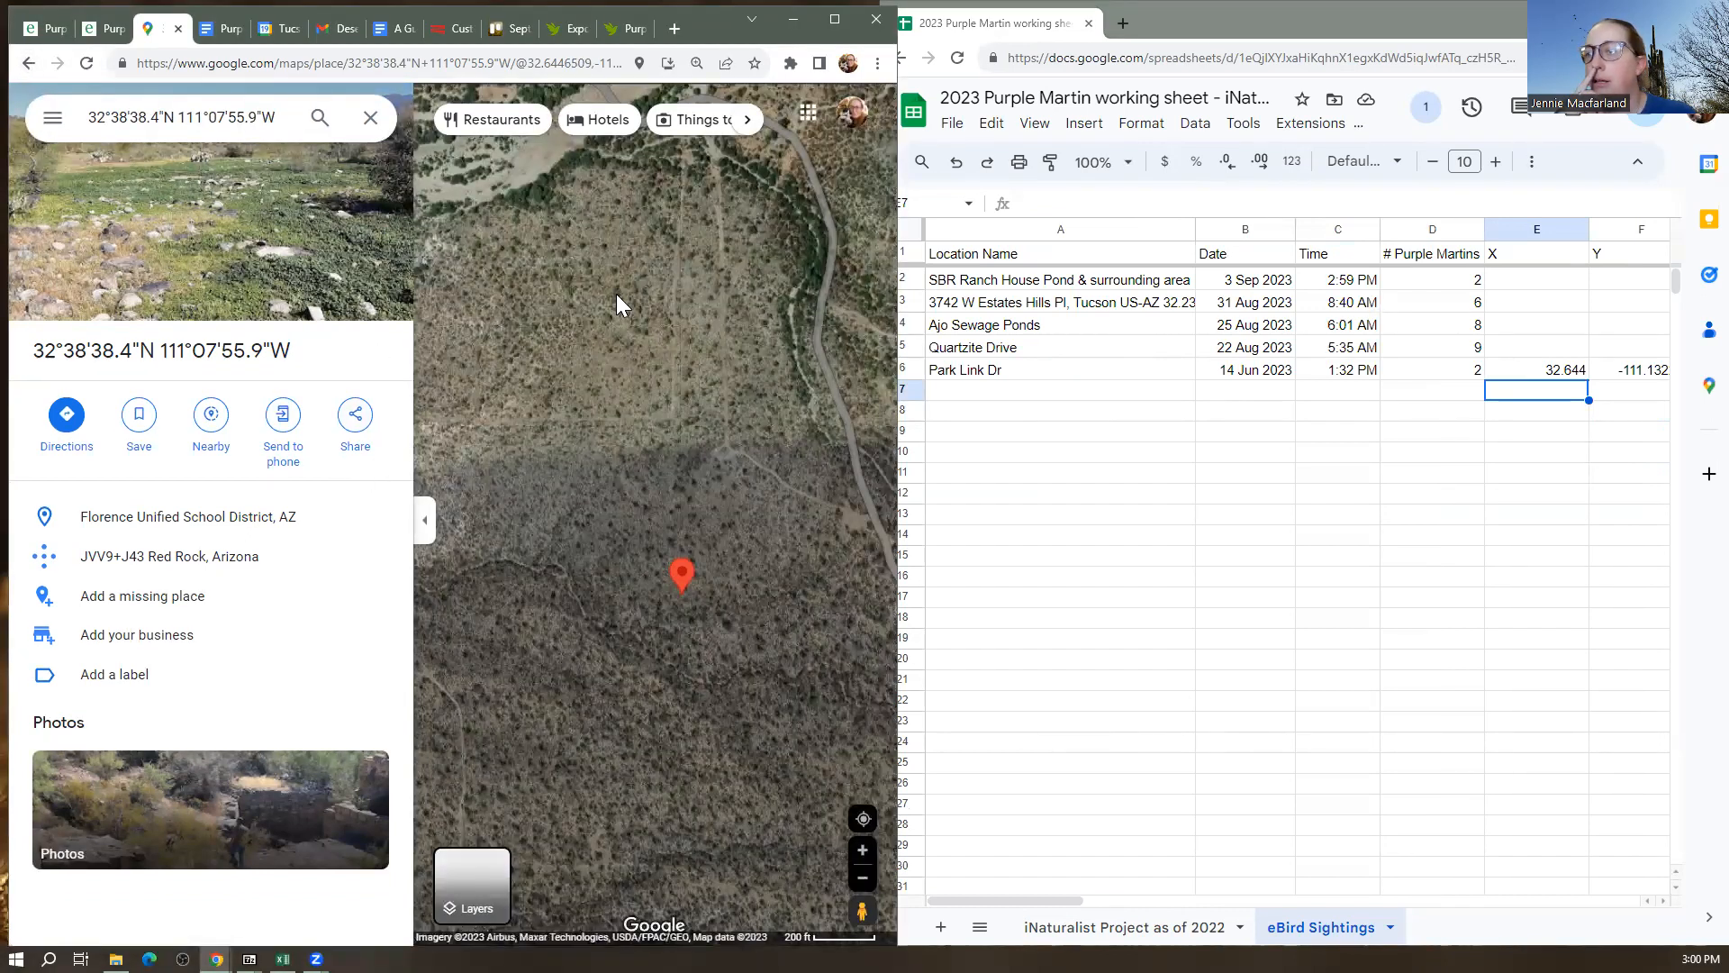
left_click(99, 29)
left_click(162, 33)
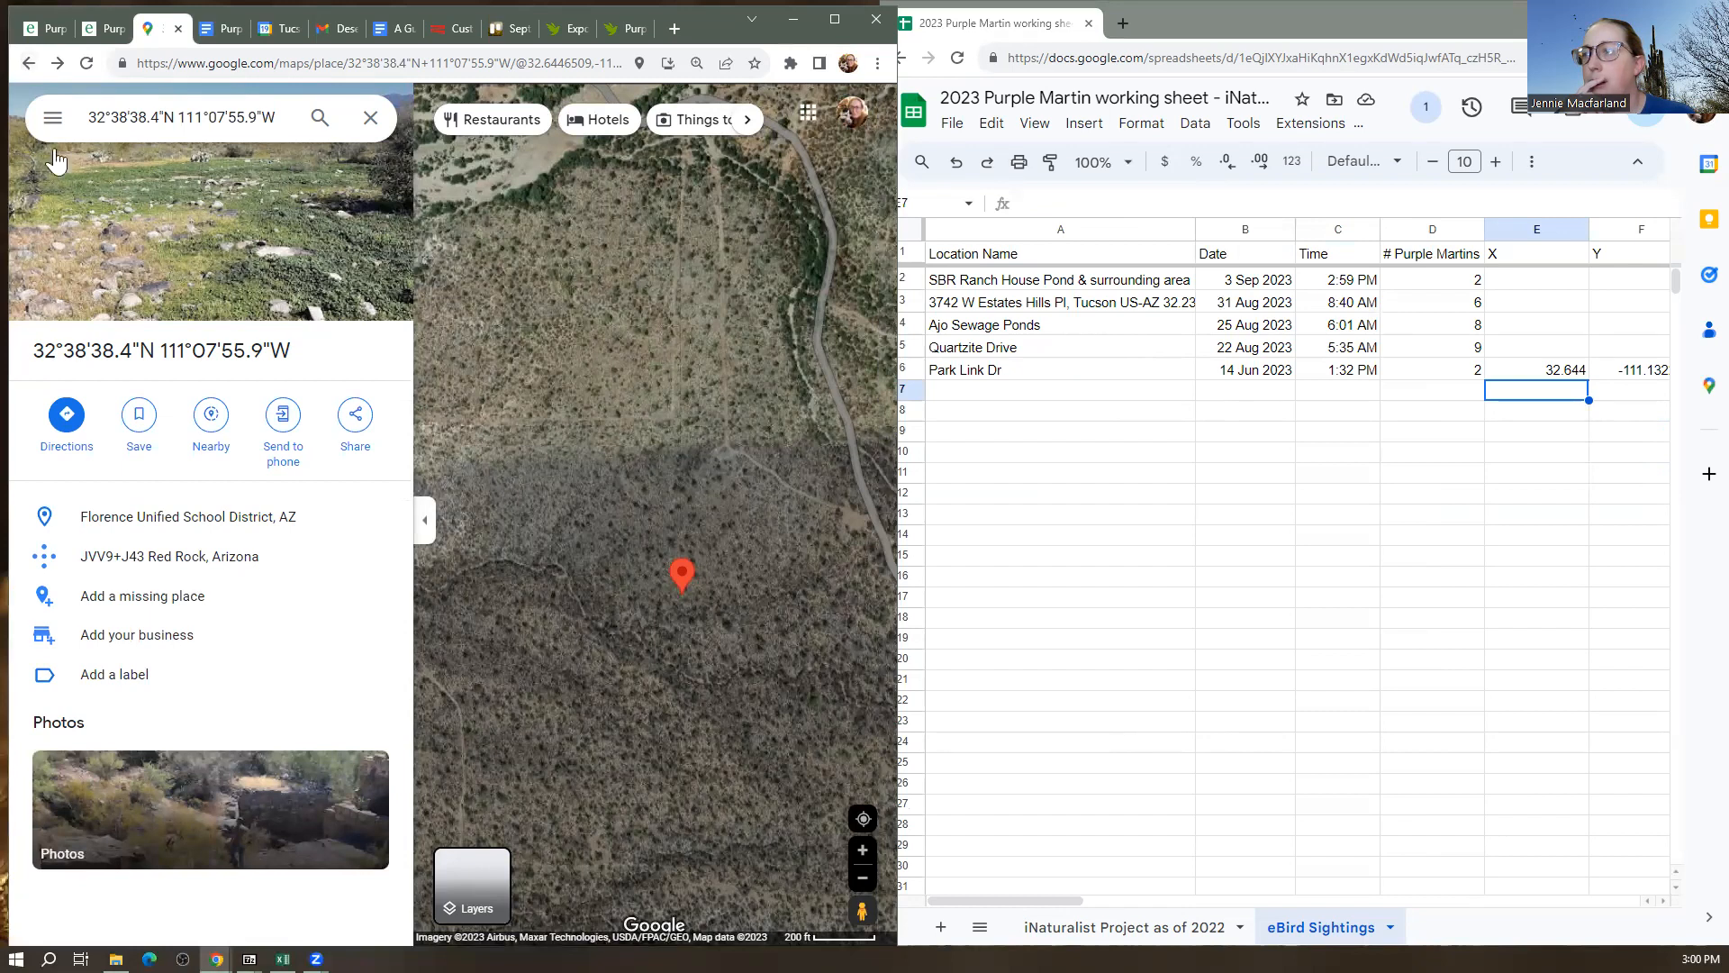
left_click(30, 63)
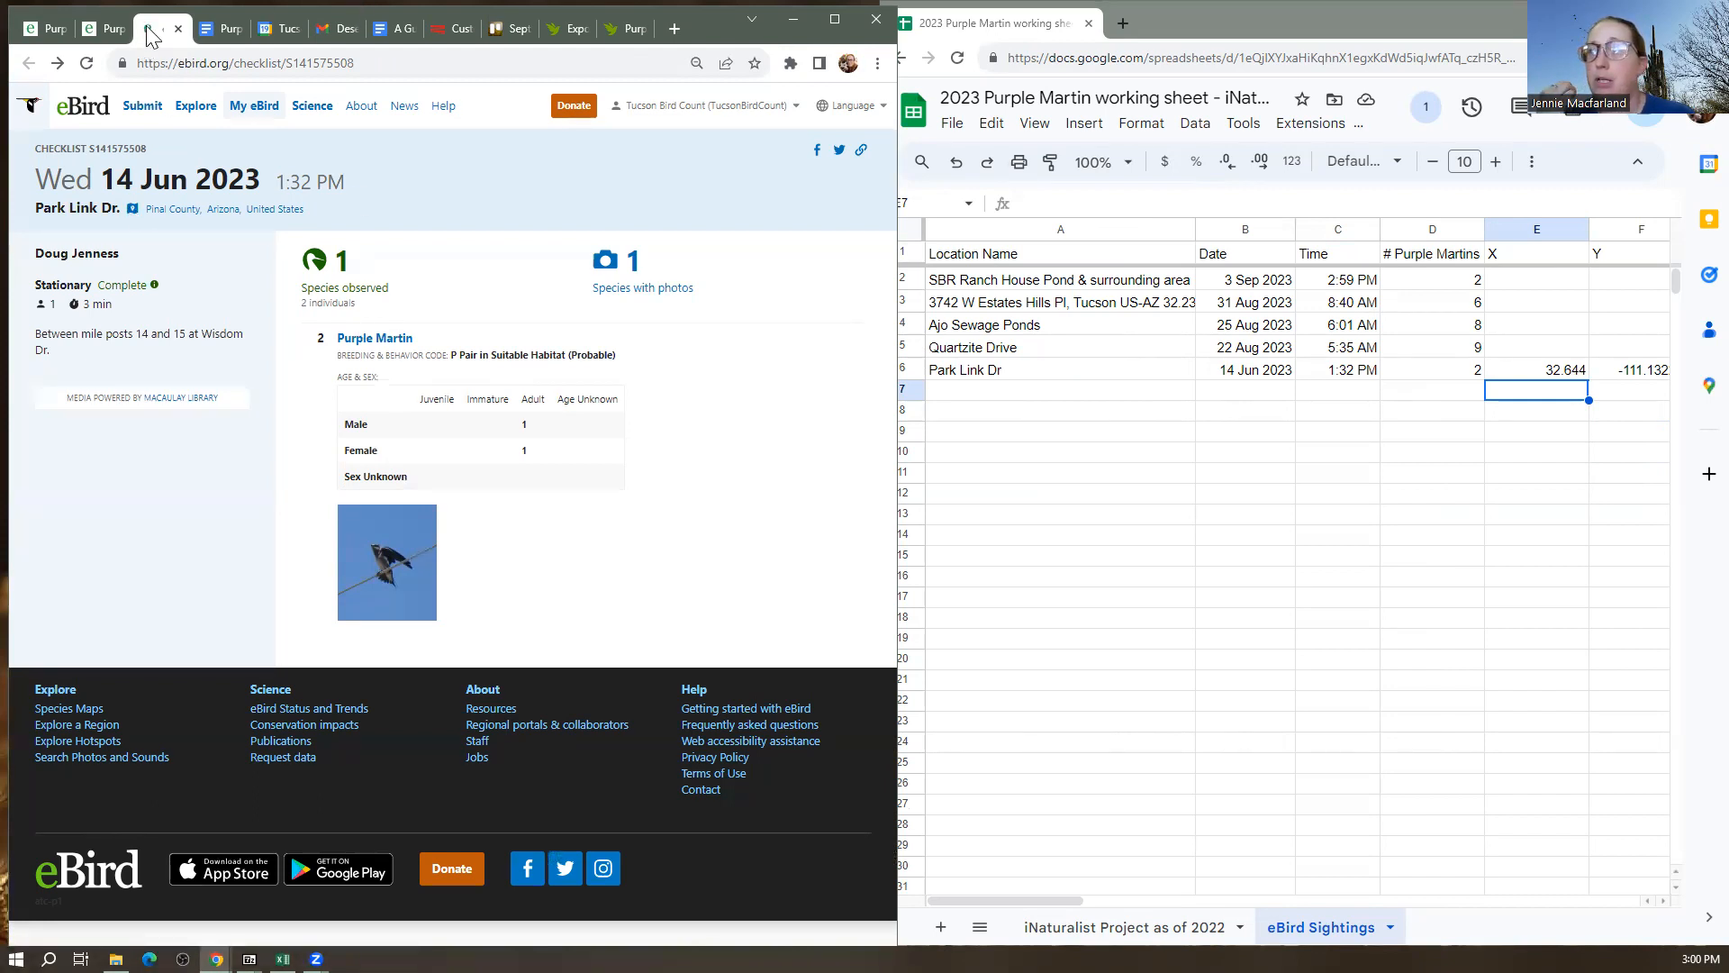
left_click(101, 29)
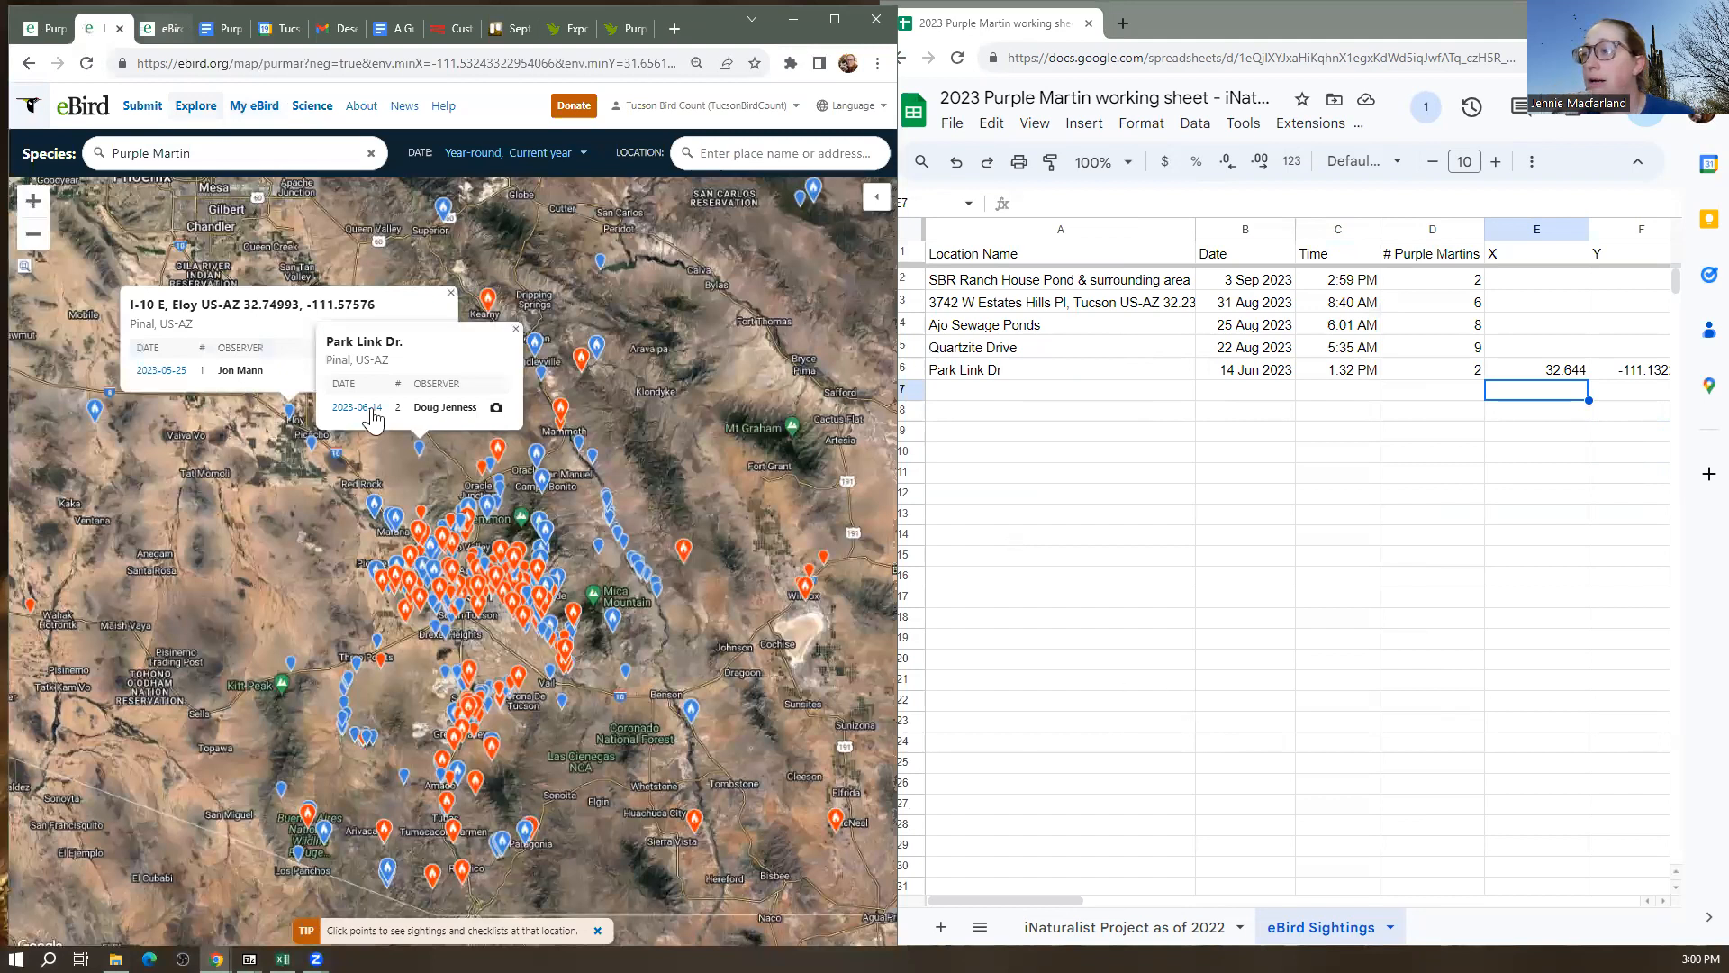
left_click(418, 476)
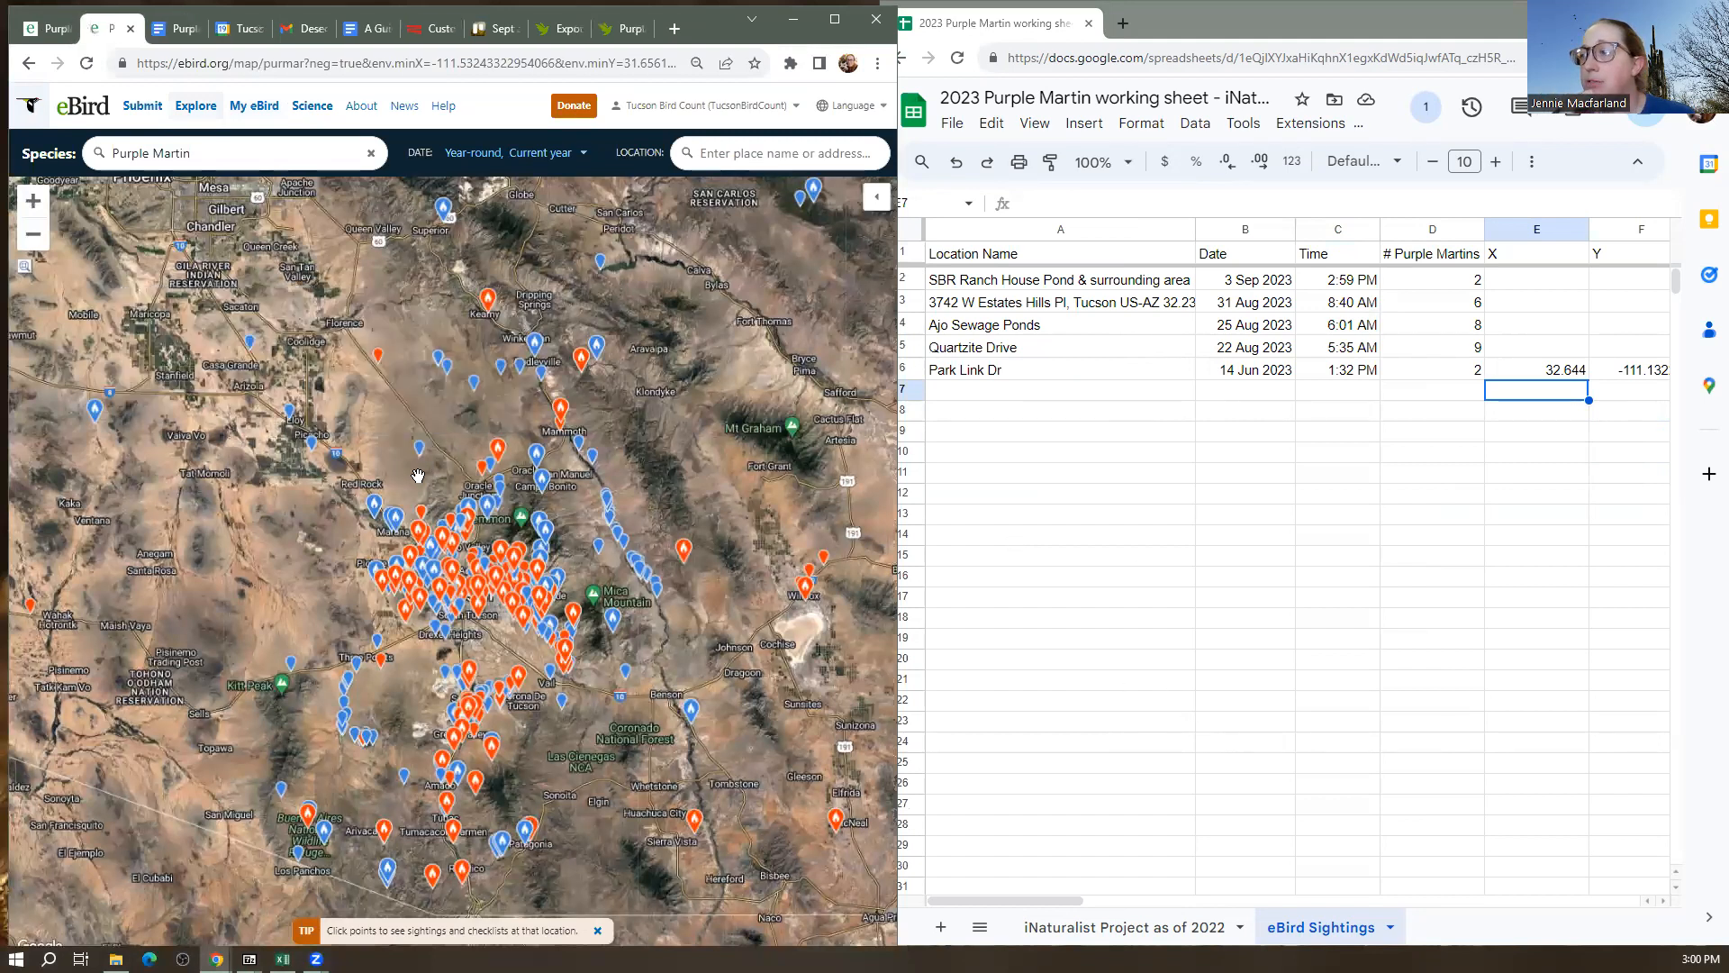
Examine the Purple Martin sightings listed for Beehive Tank and The Lake Tank on the species map
left_click(447, 367)
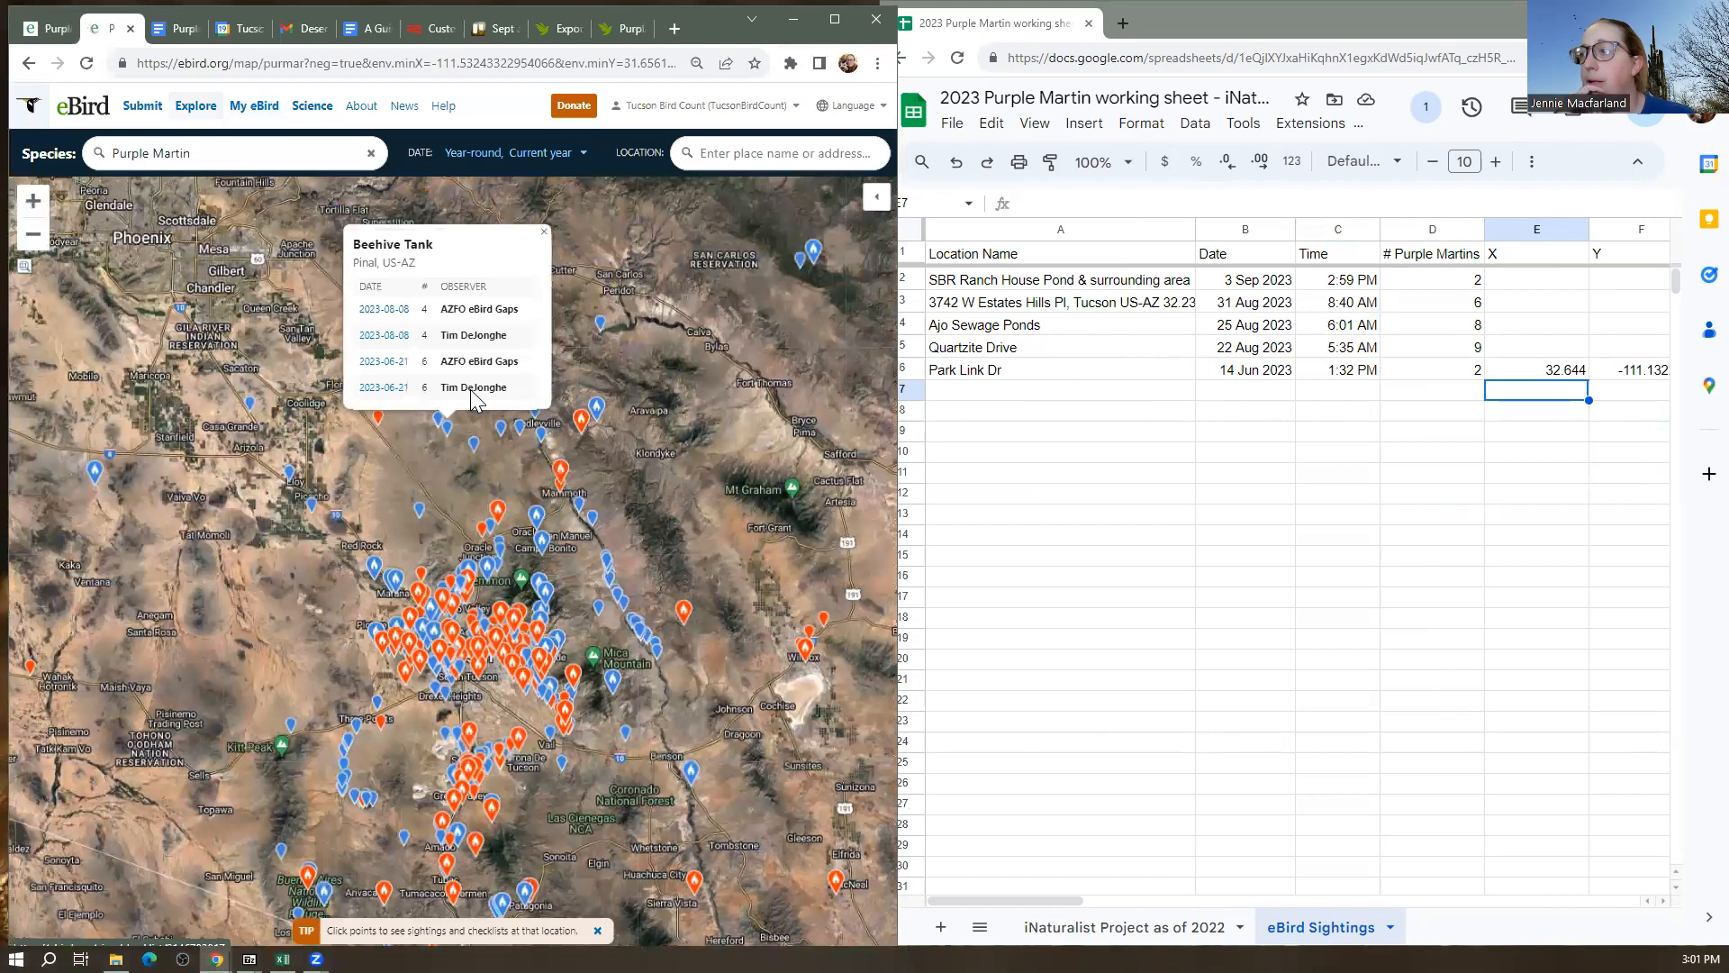
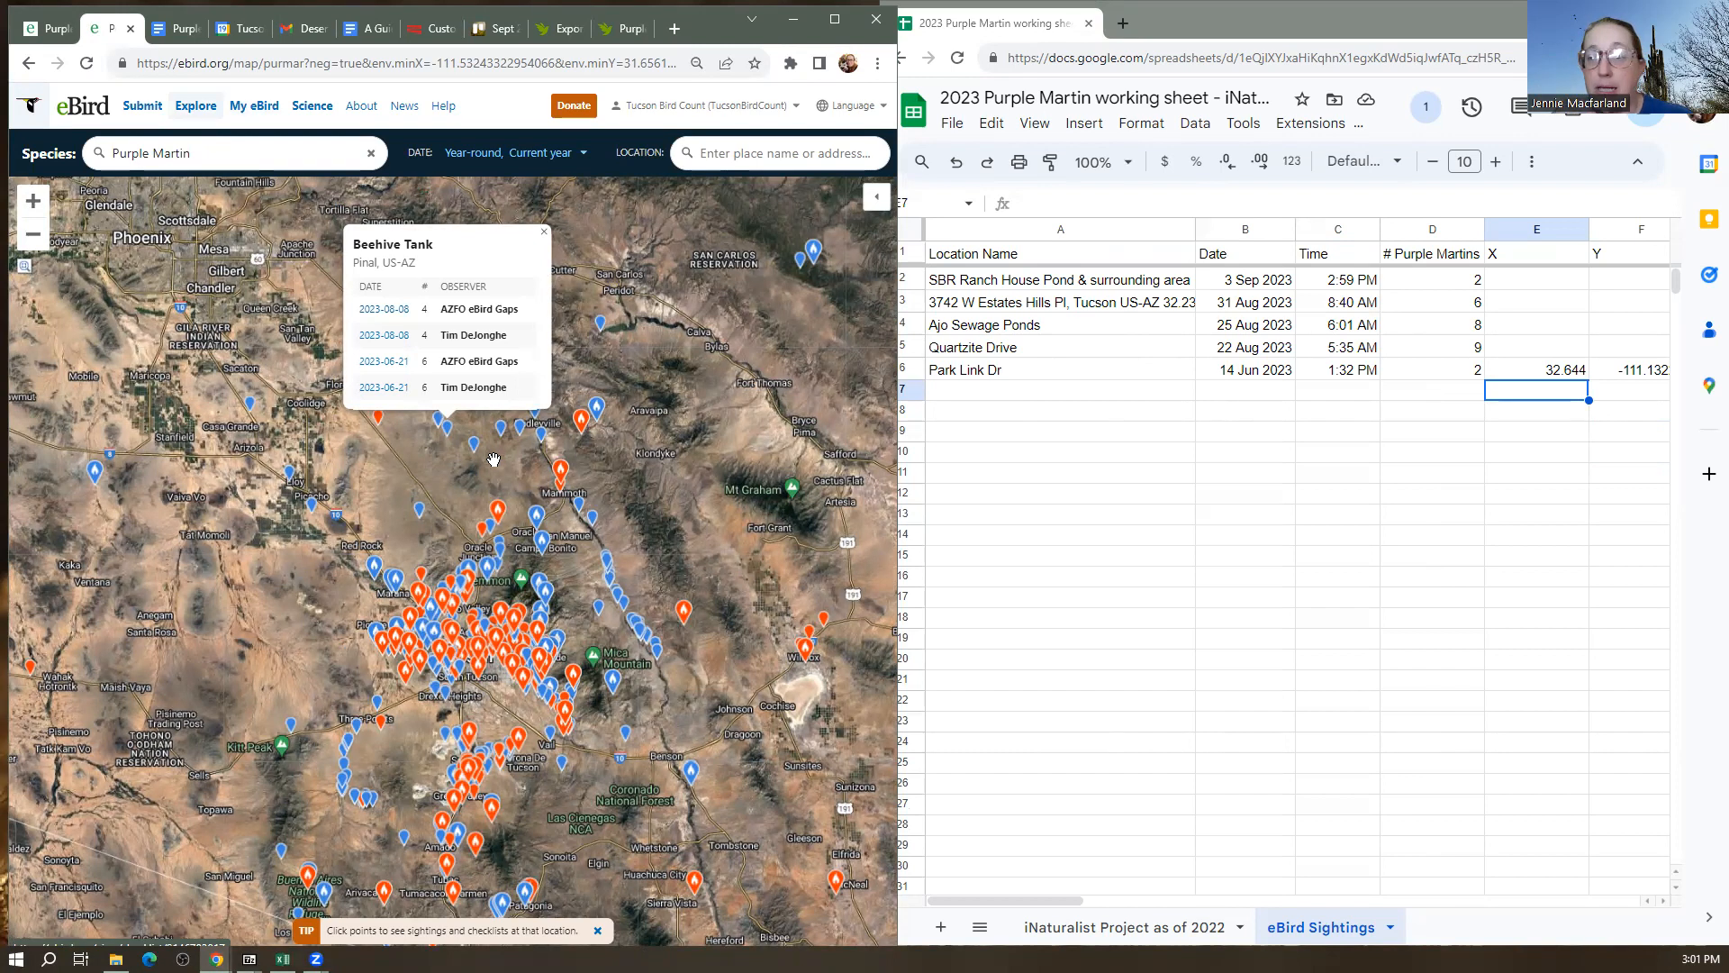
left_click(437, 420)
left_click(439, 423)
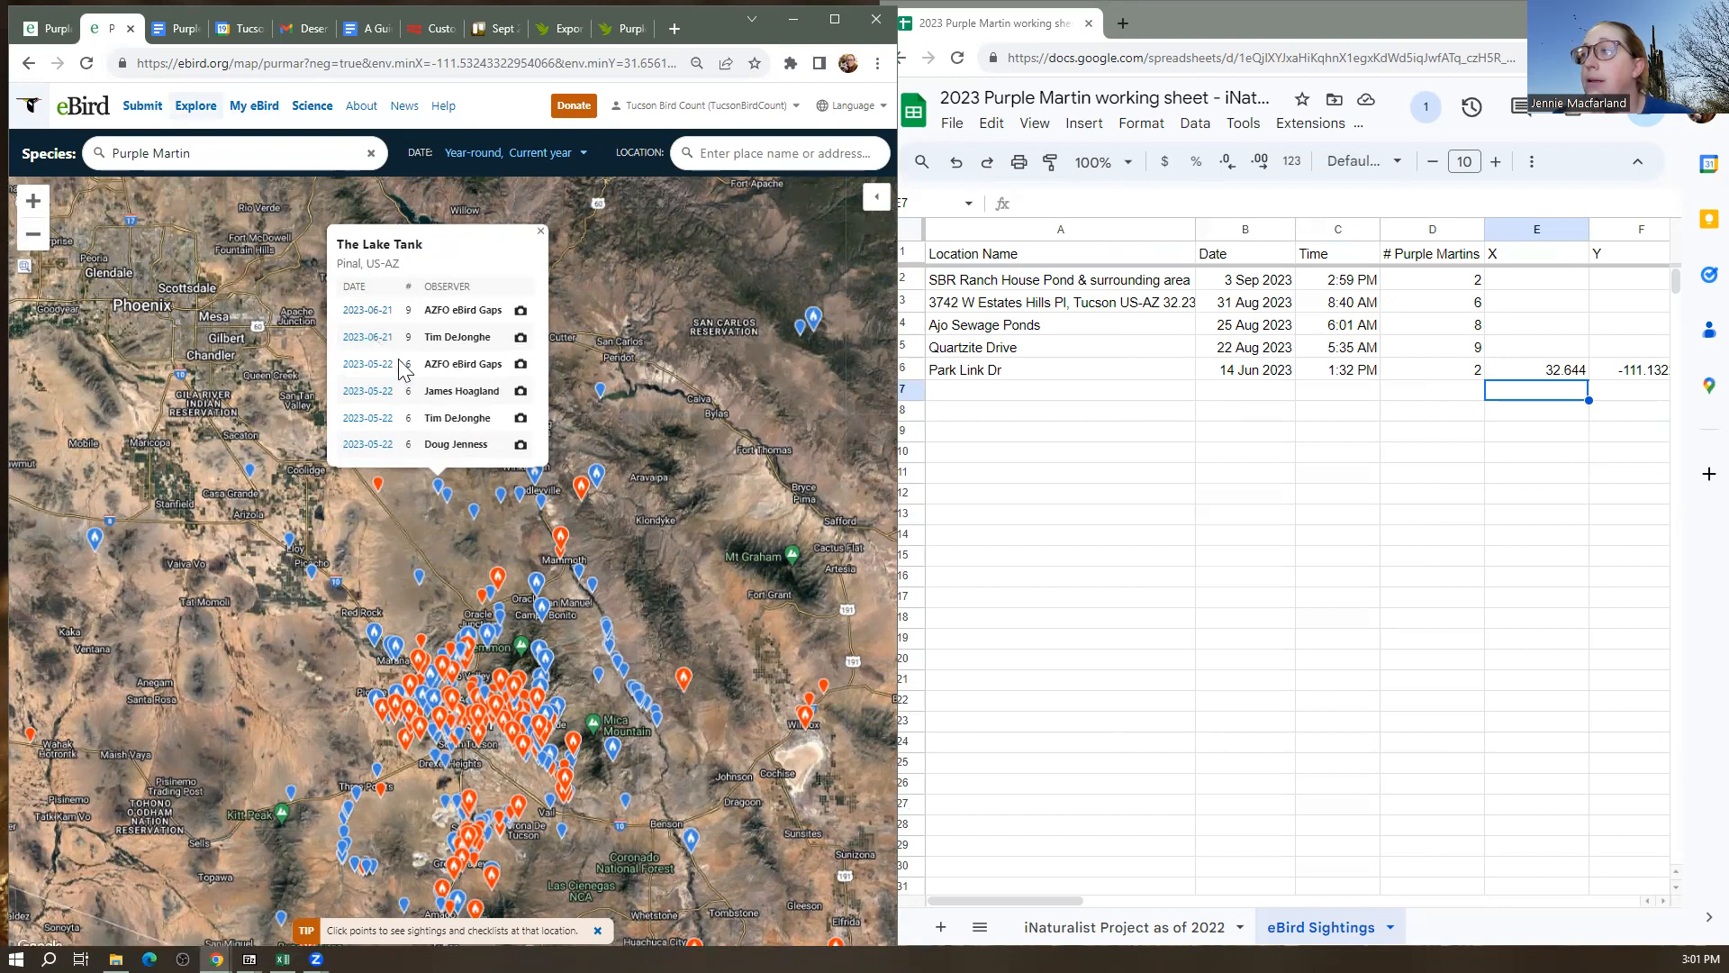
Examine the Purple Martin photos in The Lake Tank checklist of 21 Jun 2023, and return to the species map
left_click(370, 337)
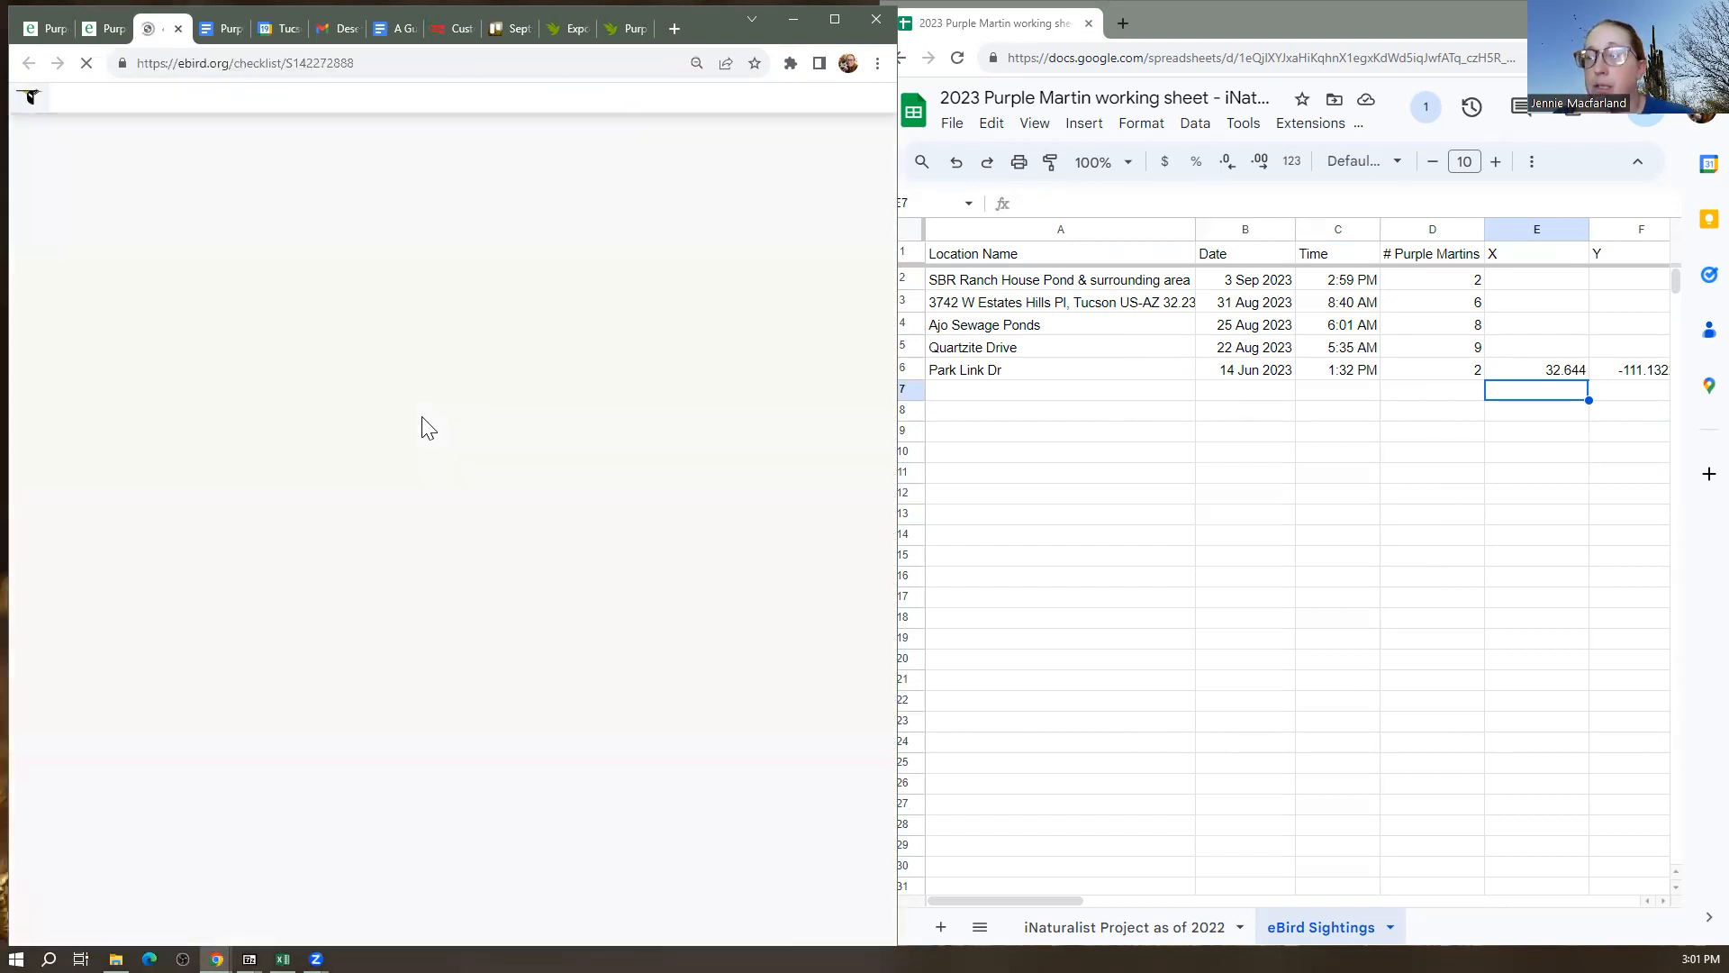
scroll(428, 578, "down", 3)
scroll(432, 578, "down", 3)
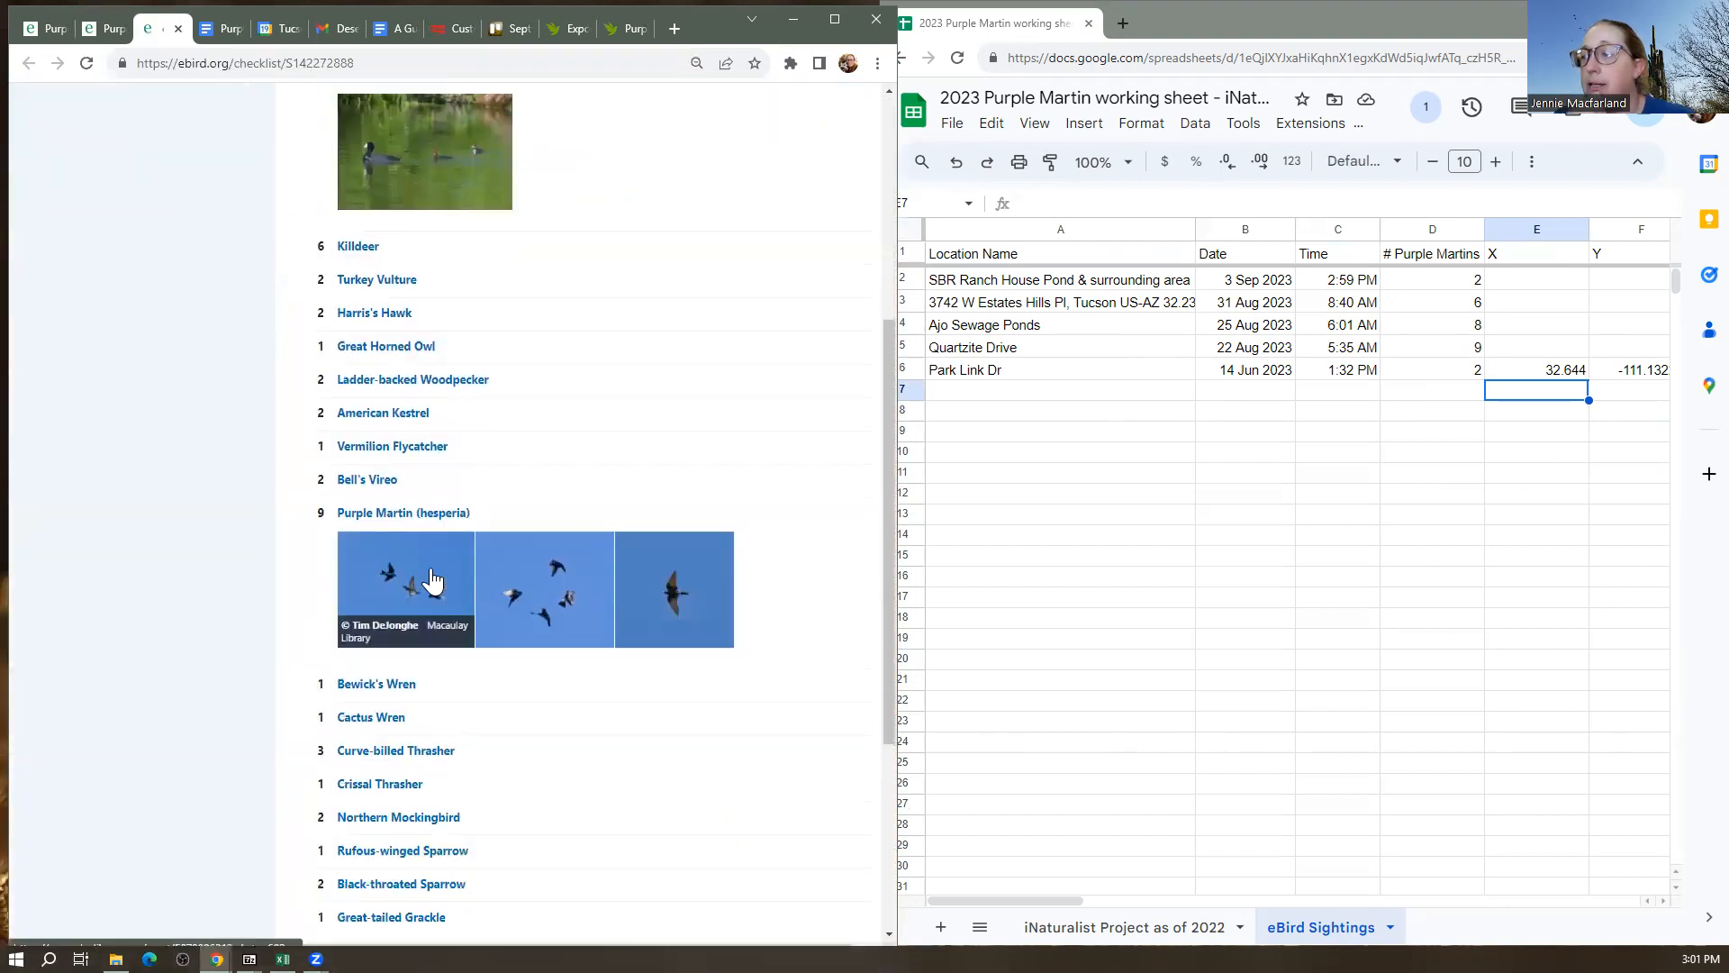
left_click(418, 502)
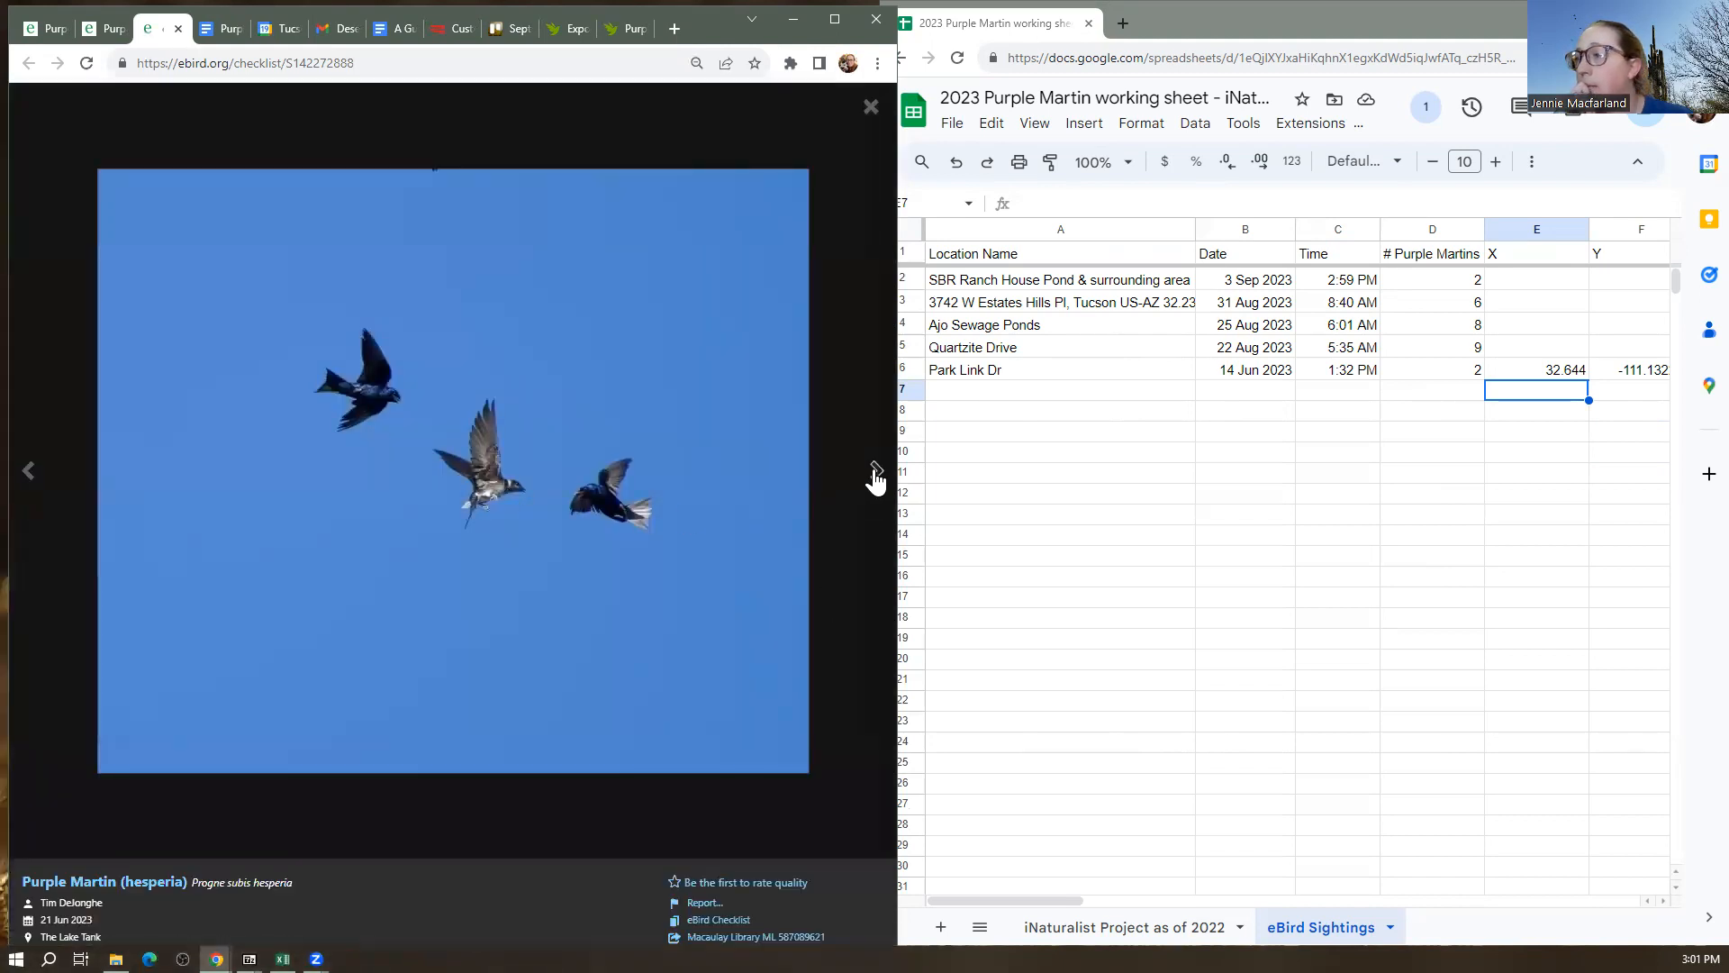
left_click(873, 474)
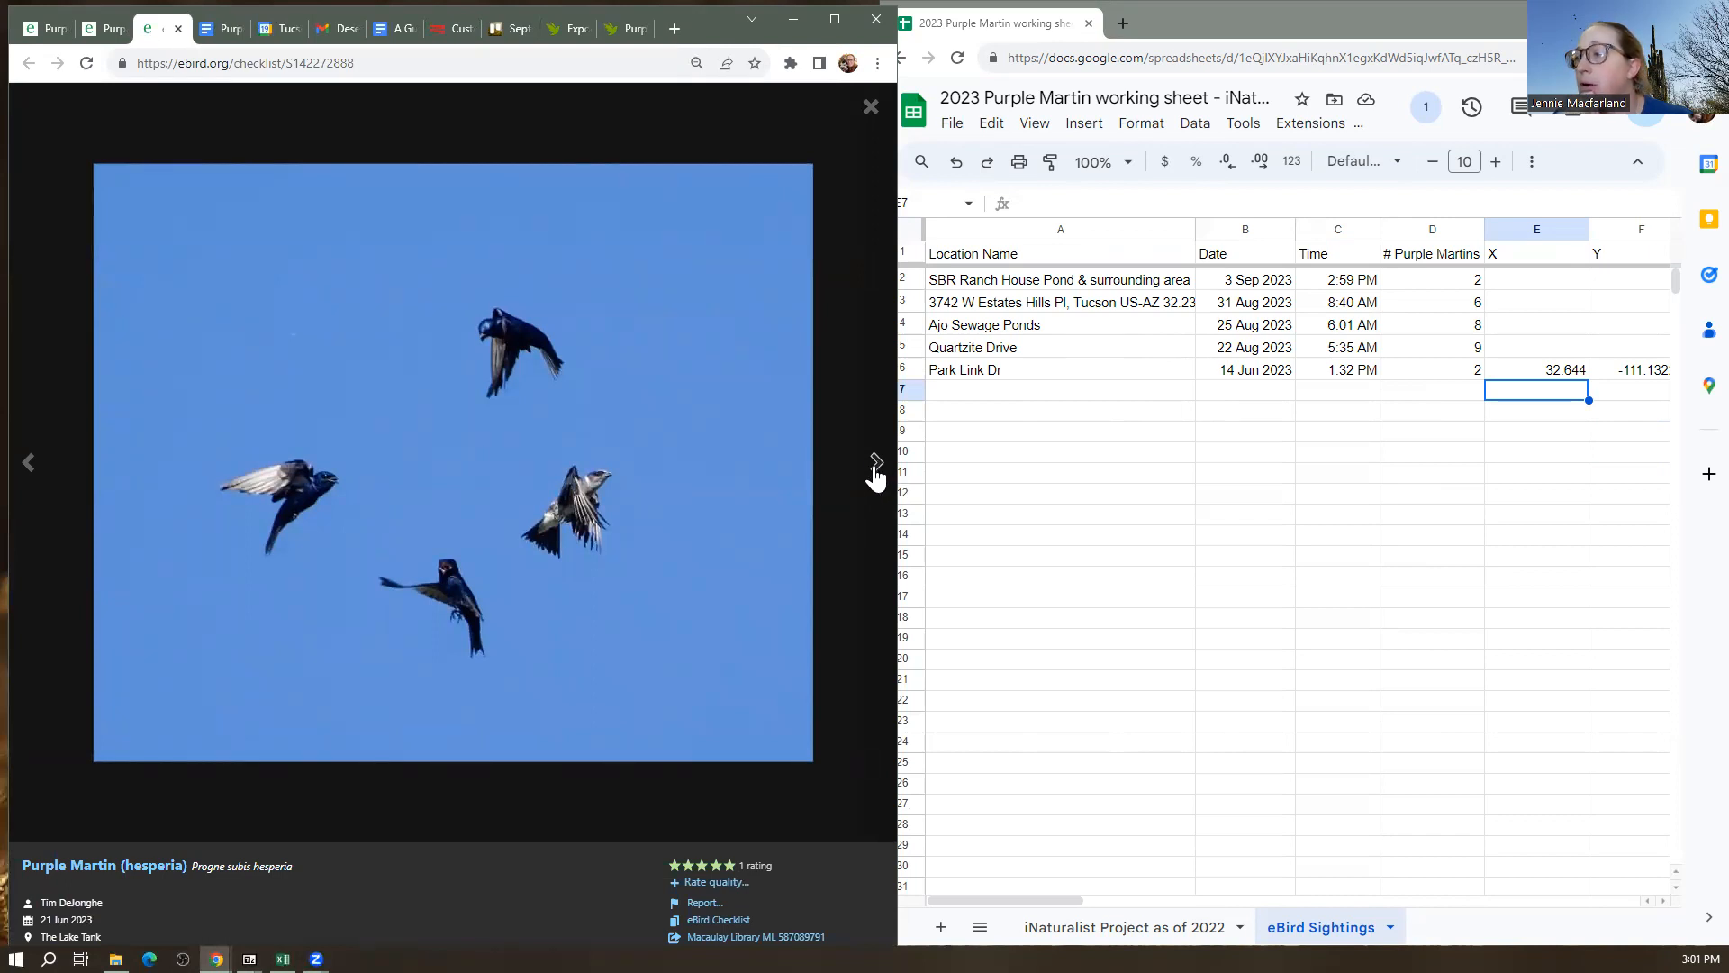
left_click(873, 475)
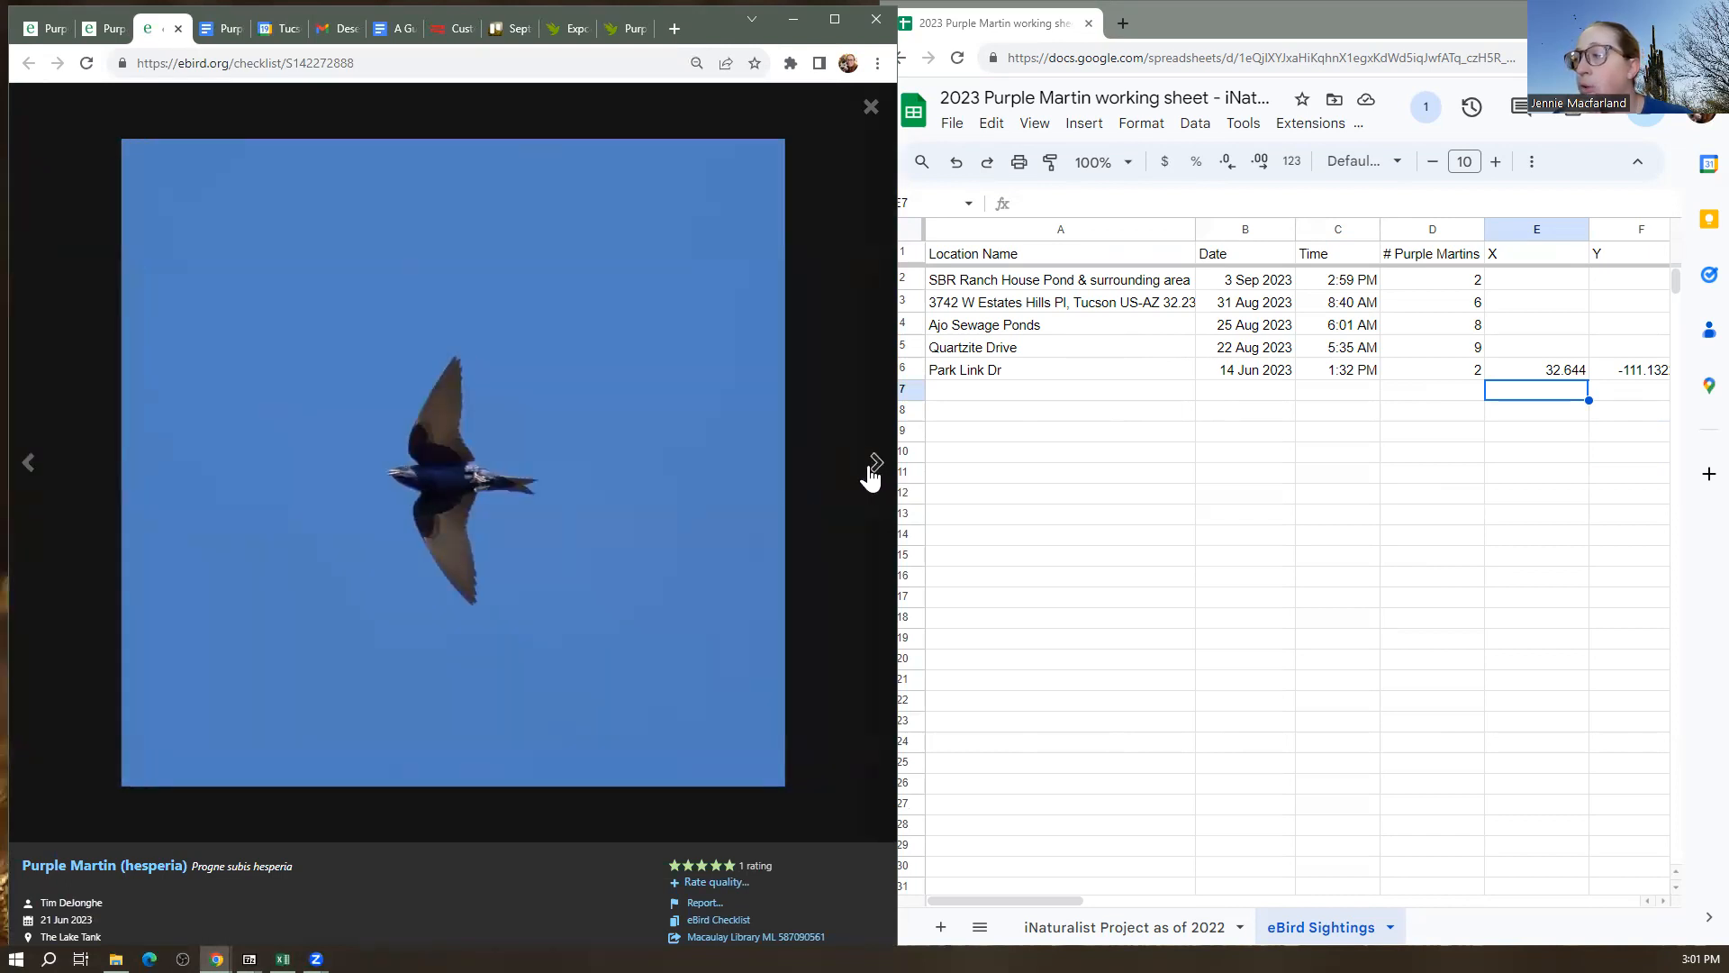
left_click(871, 475)
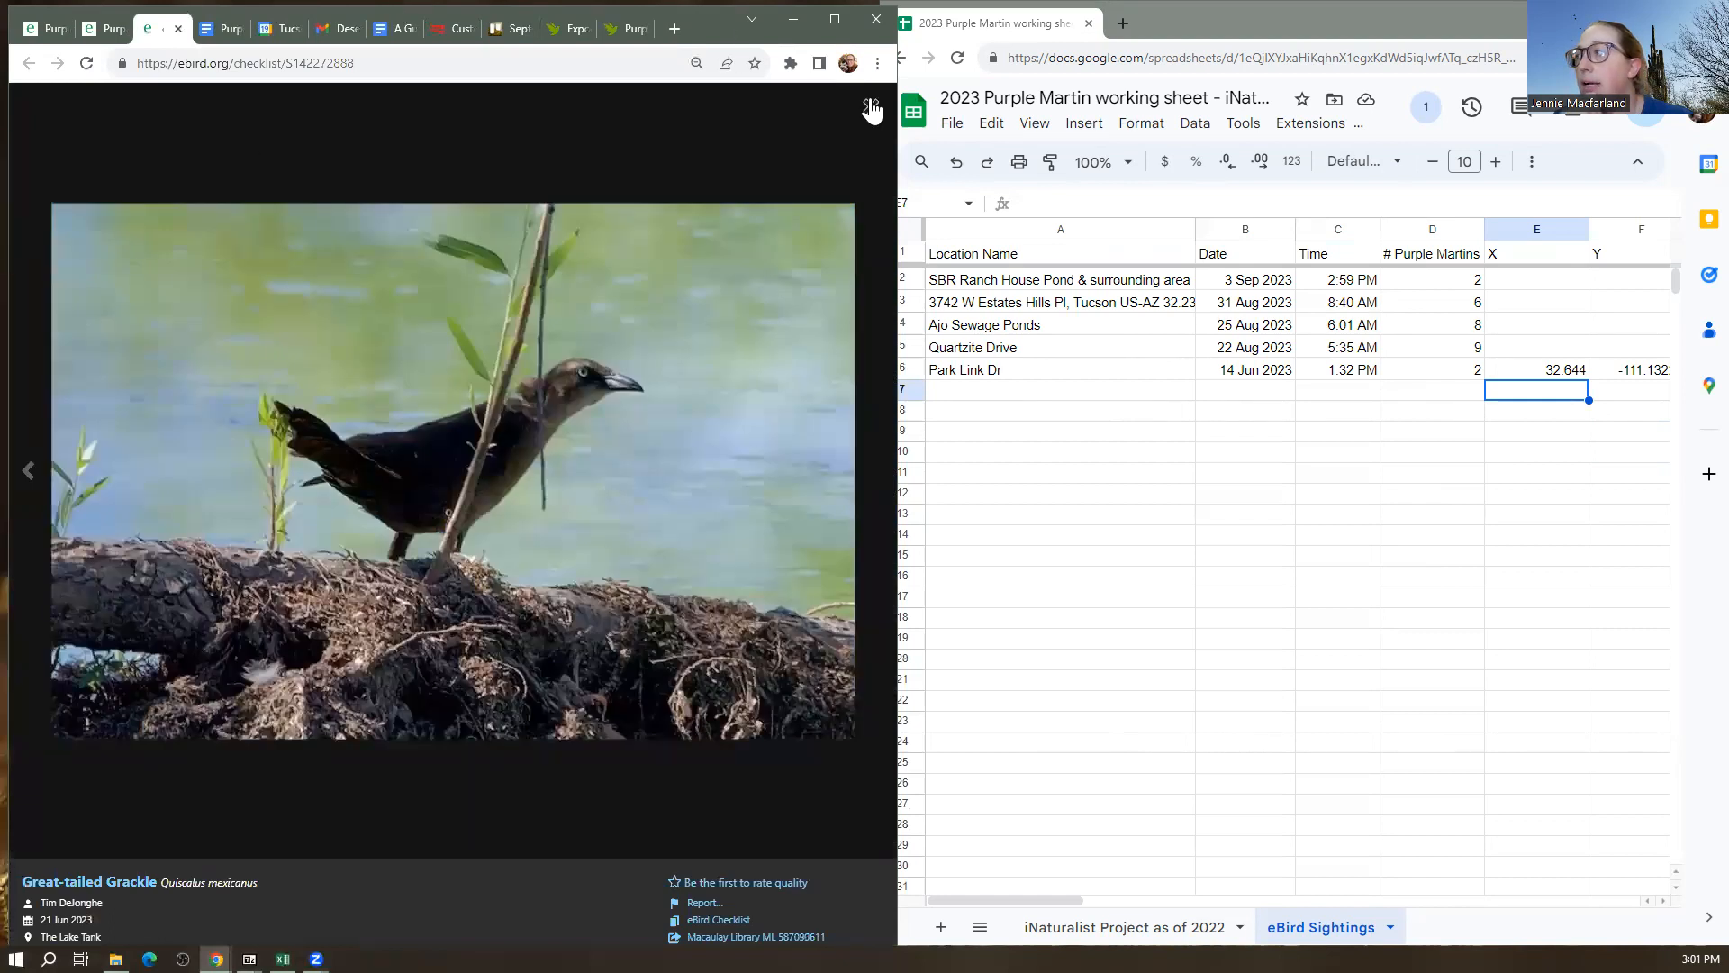
left_click(870, 106)
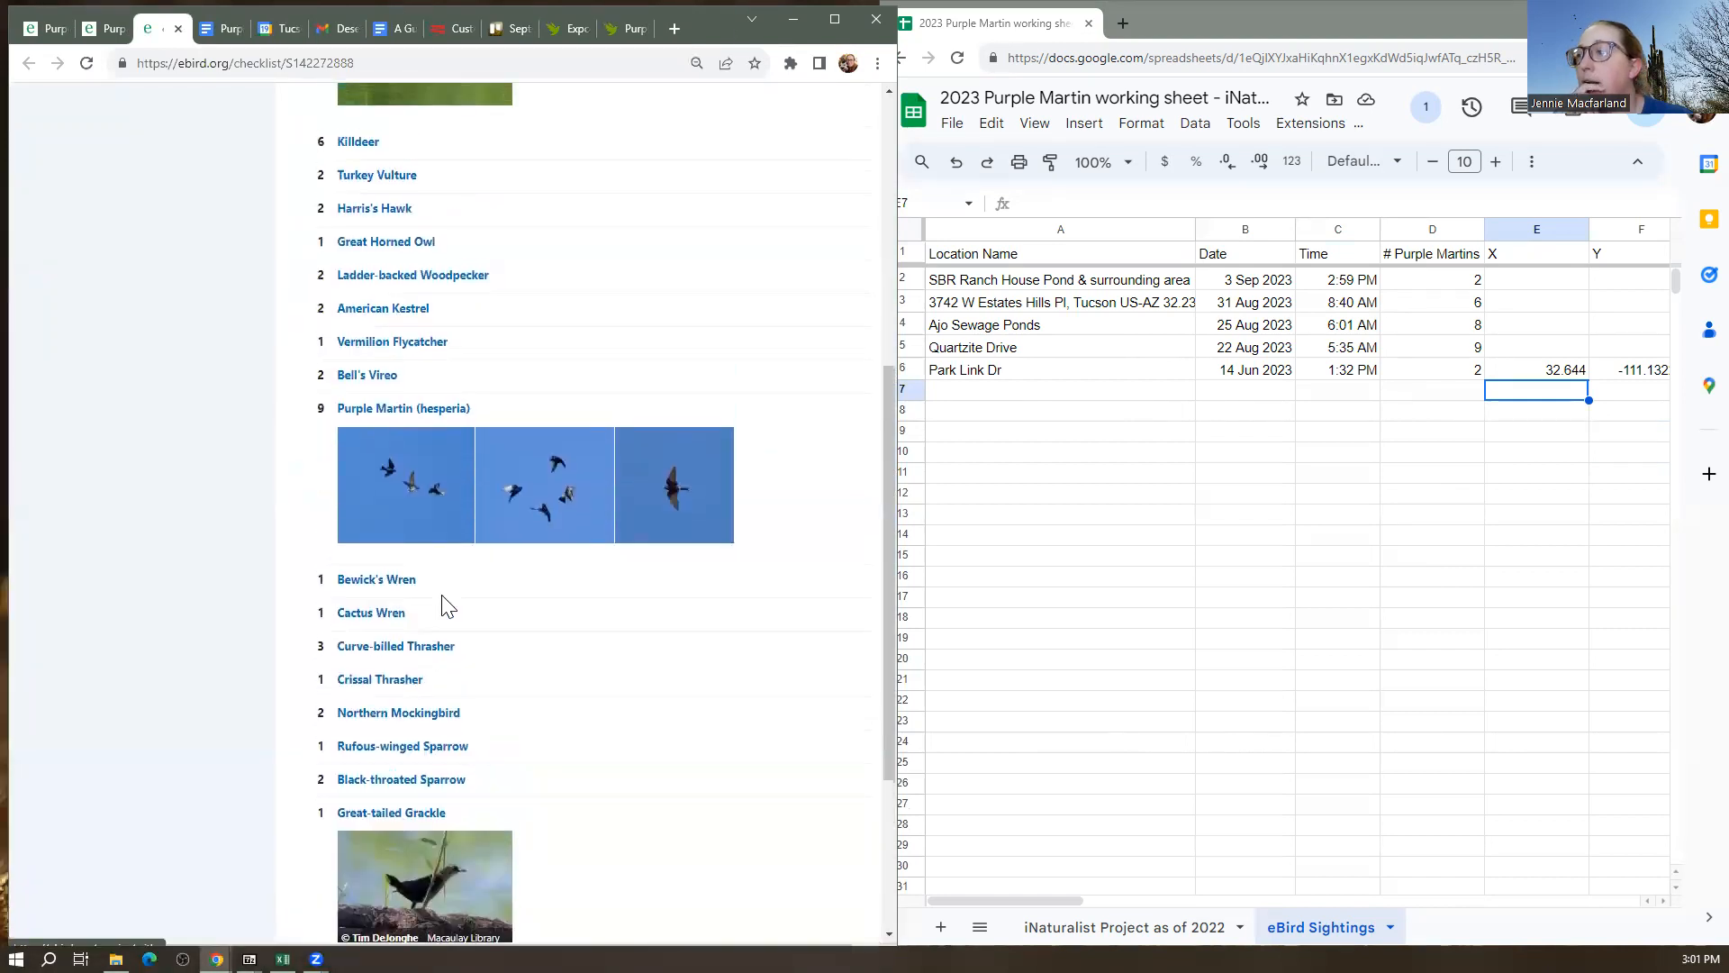
scroll(540, 627, "up", 6)
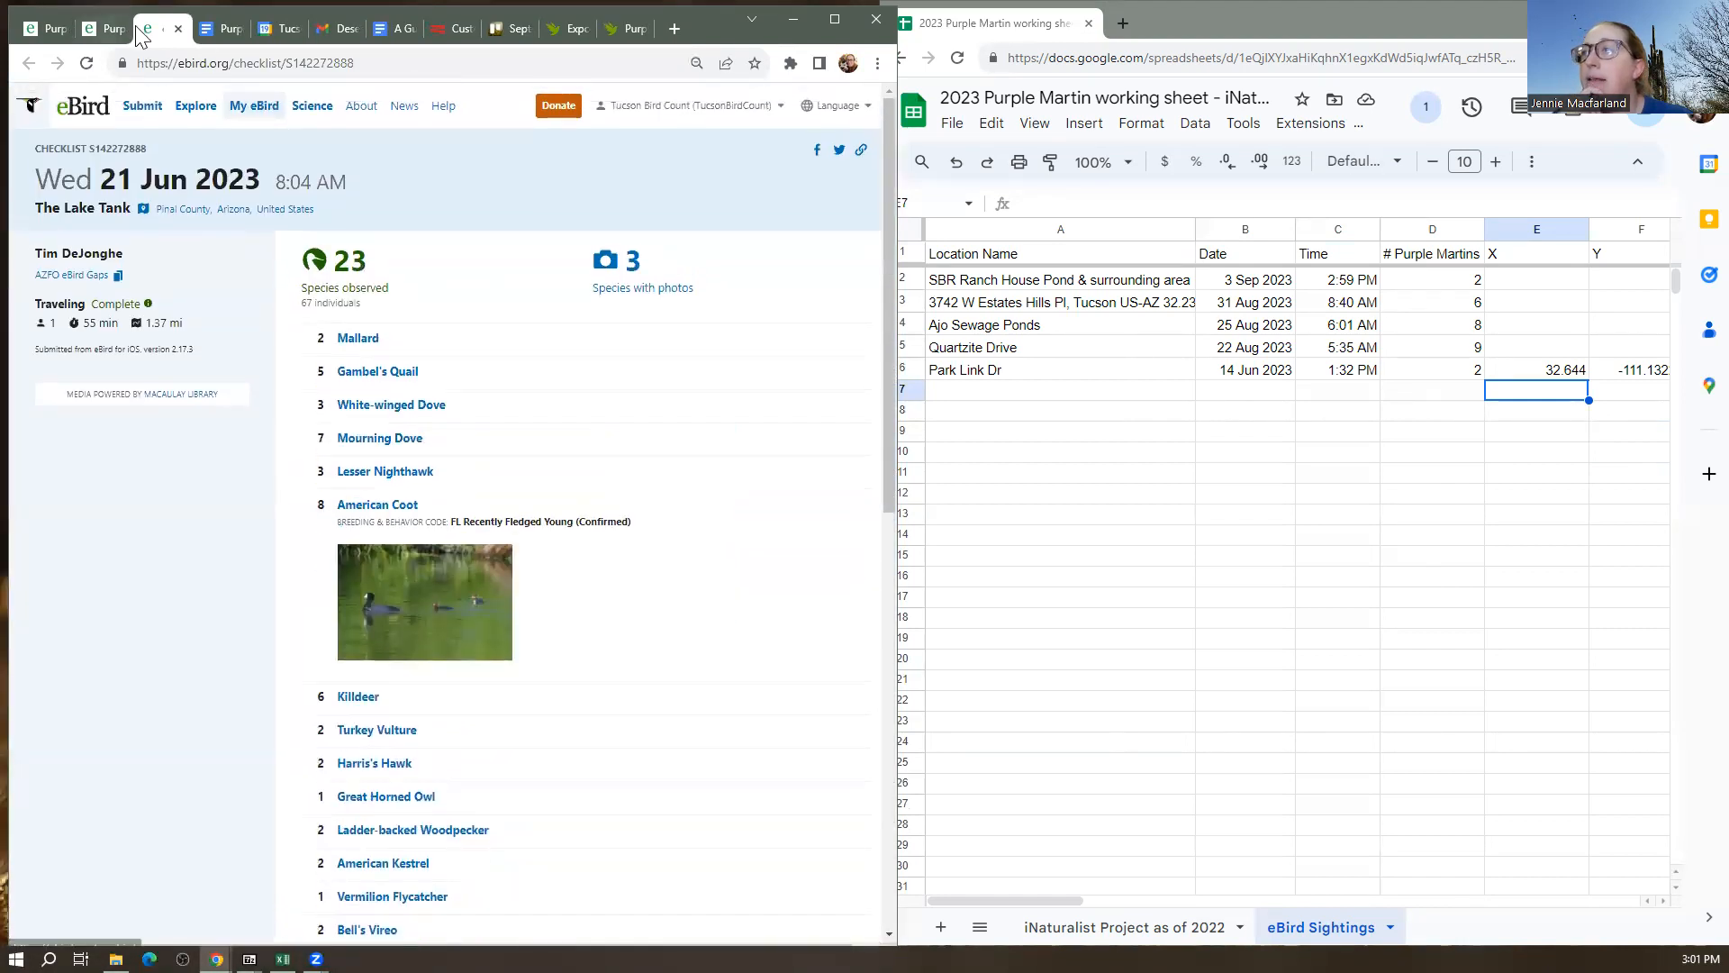
left_click(104, 28)
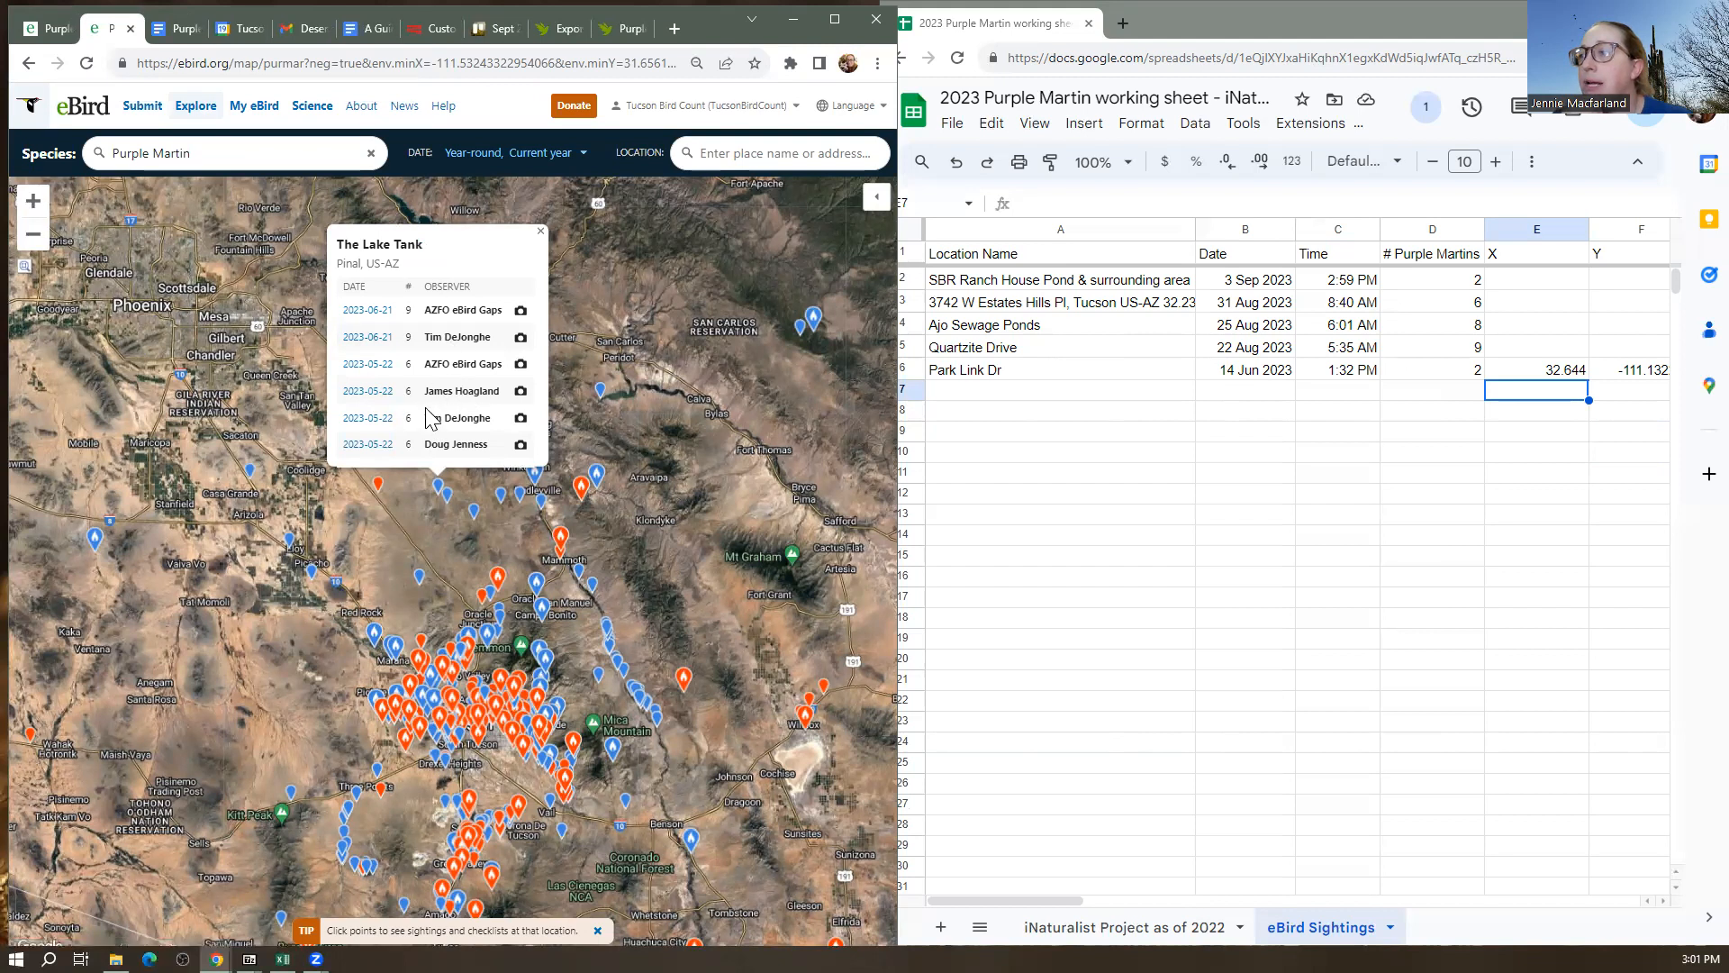
Examine the Purple Martin entry and photo in The Lake Tank checklist of 22 May 2023, and close that checklist
left_click(370, 392)
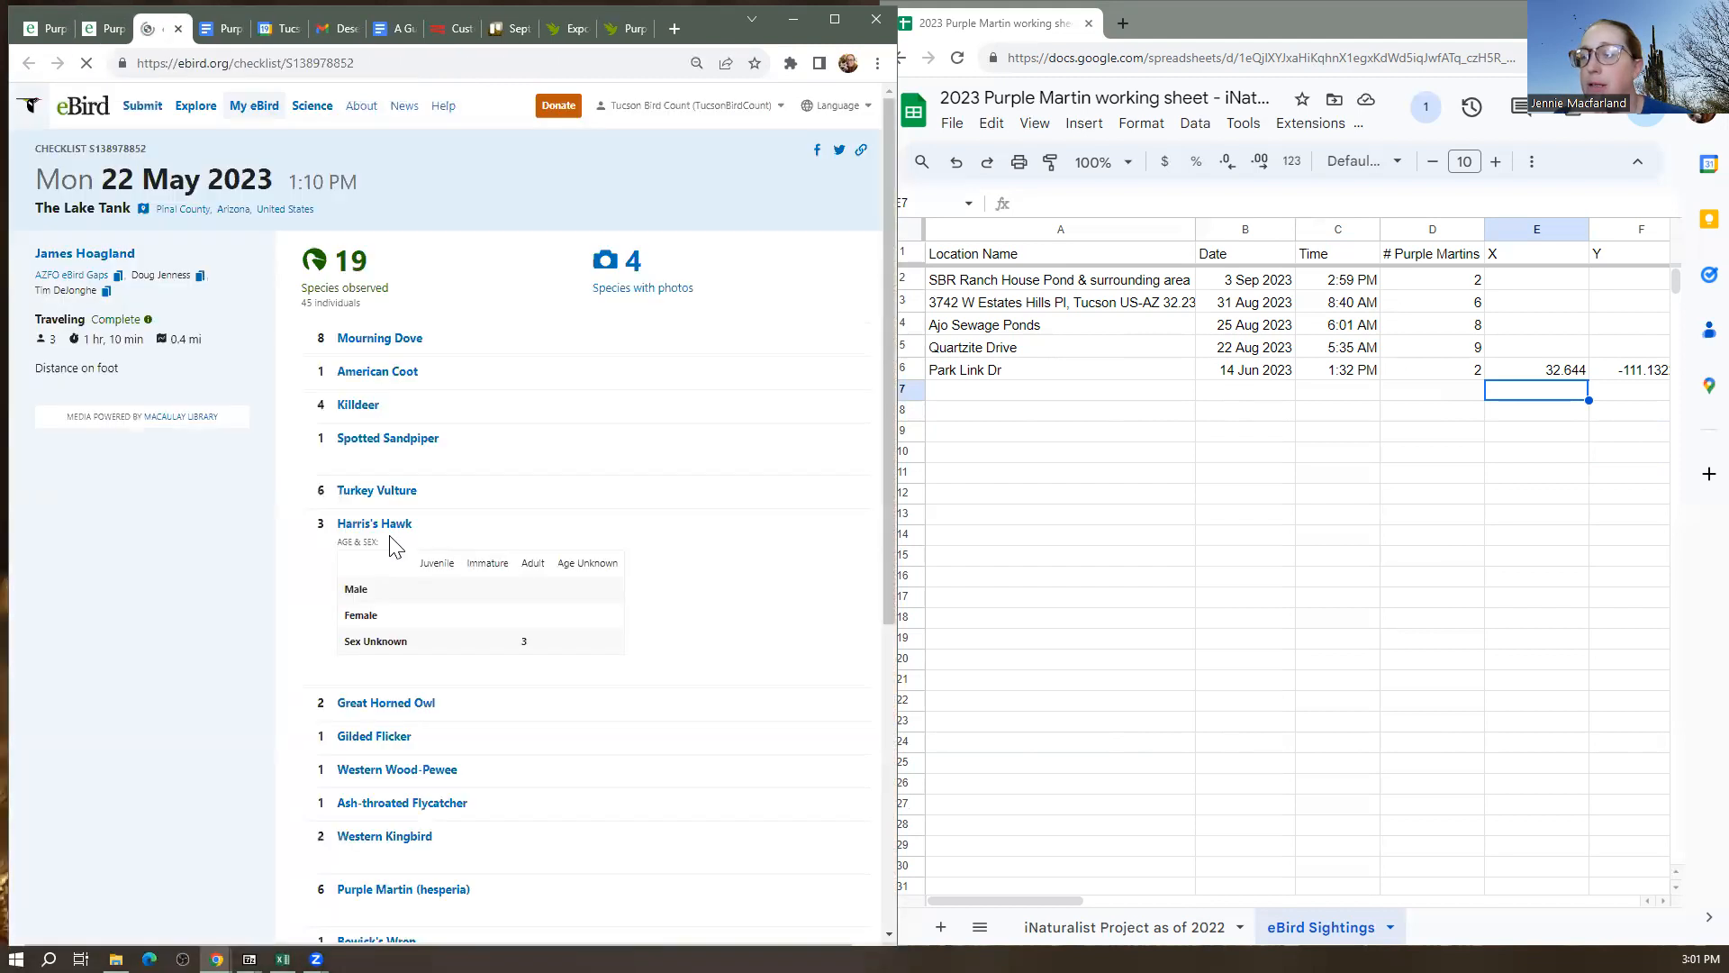
scroll(480, 673, "down", 4)
scroll(480, 673, "down", 4)
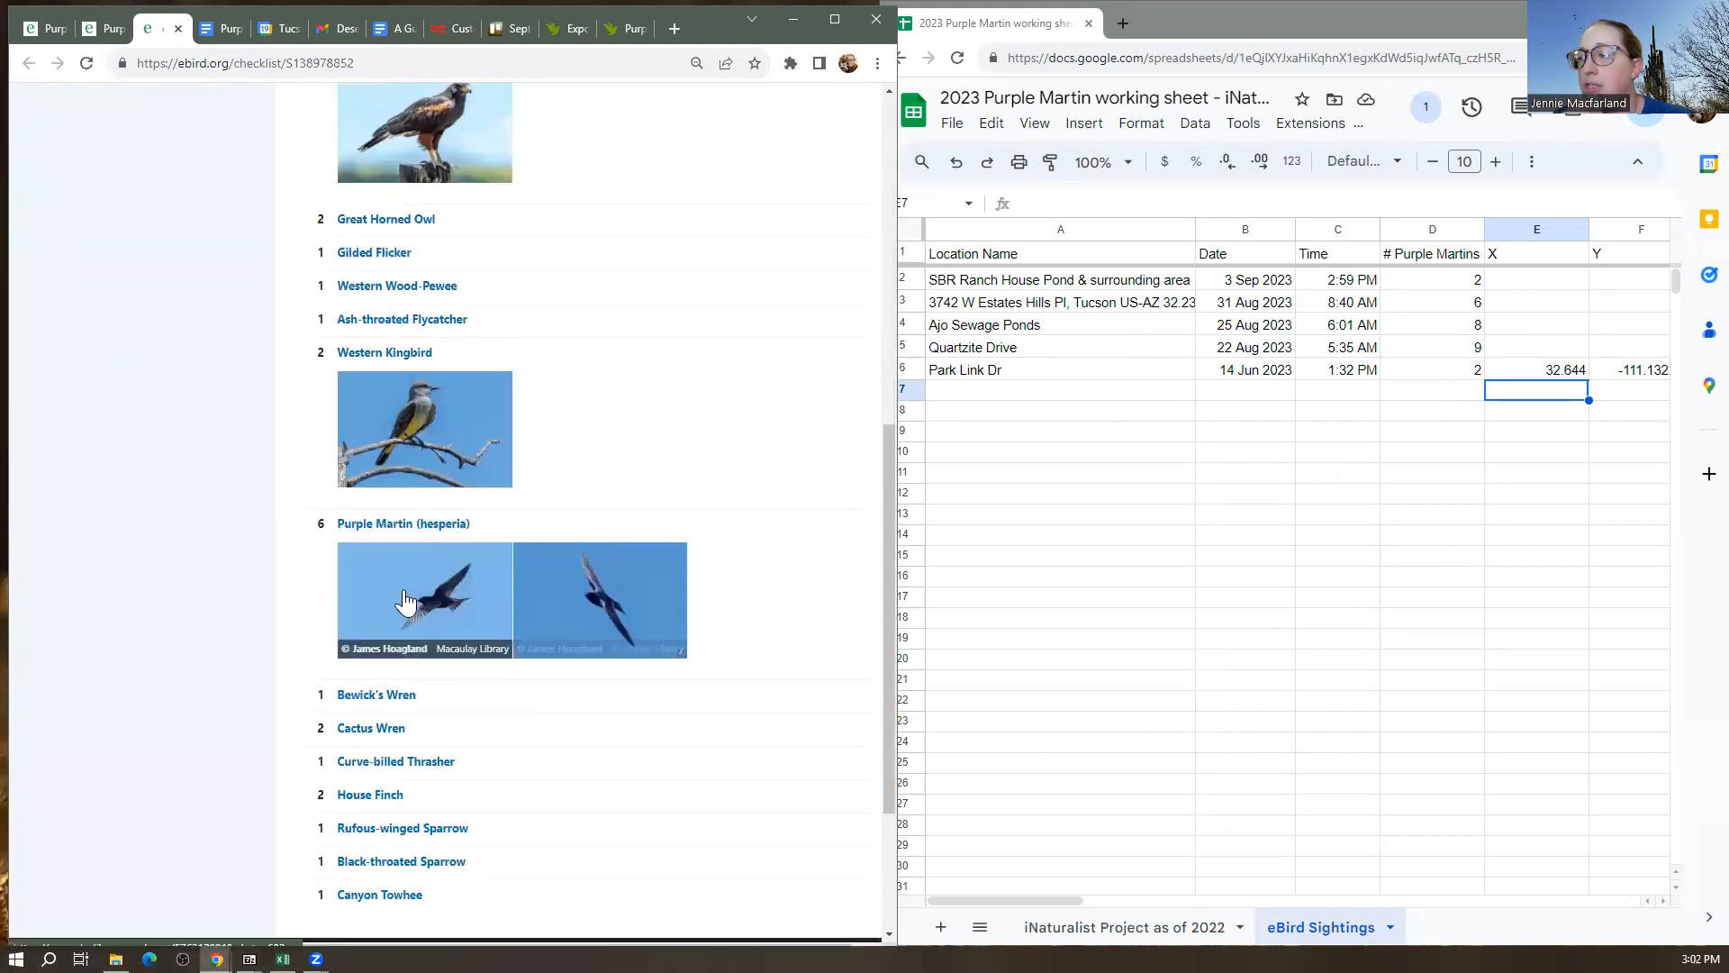
left_click(450, 617)
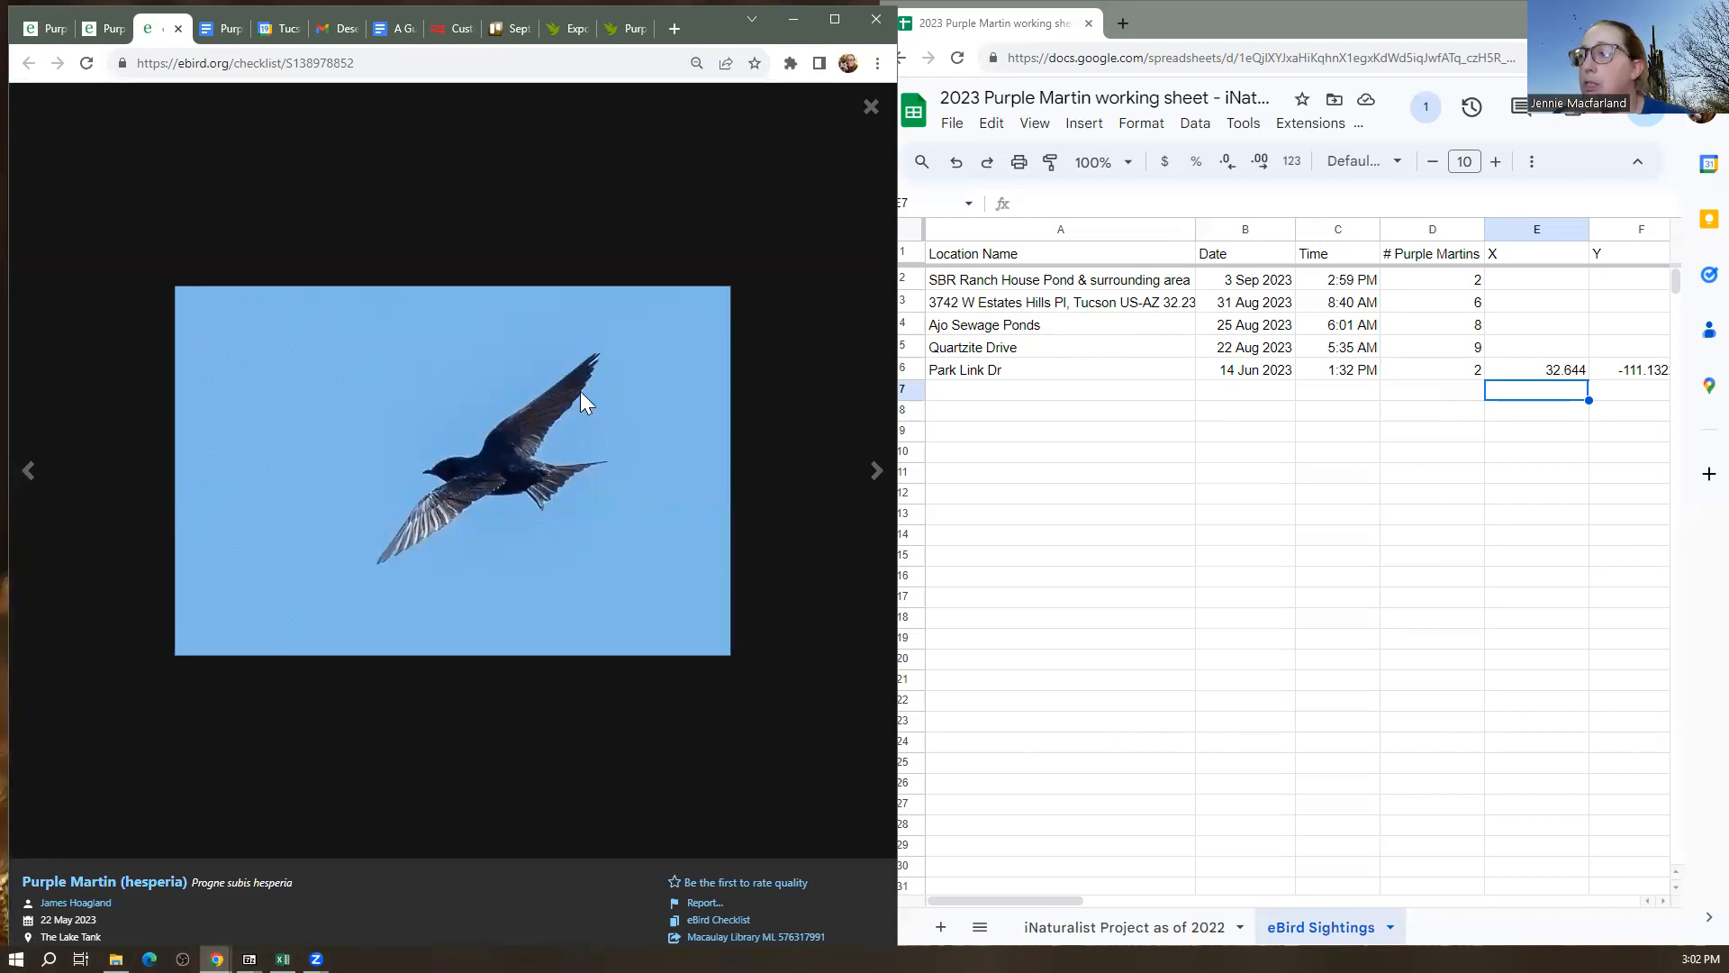
left_click(869, 110)
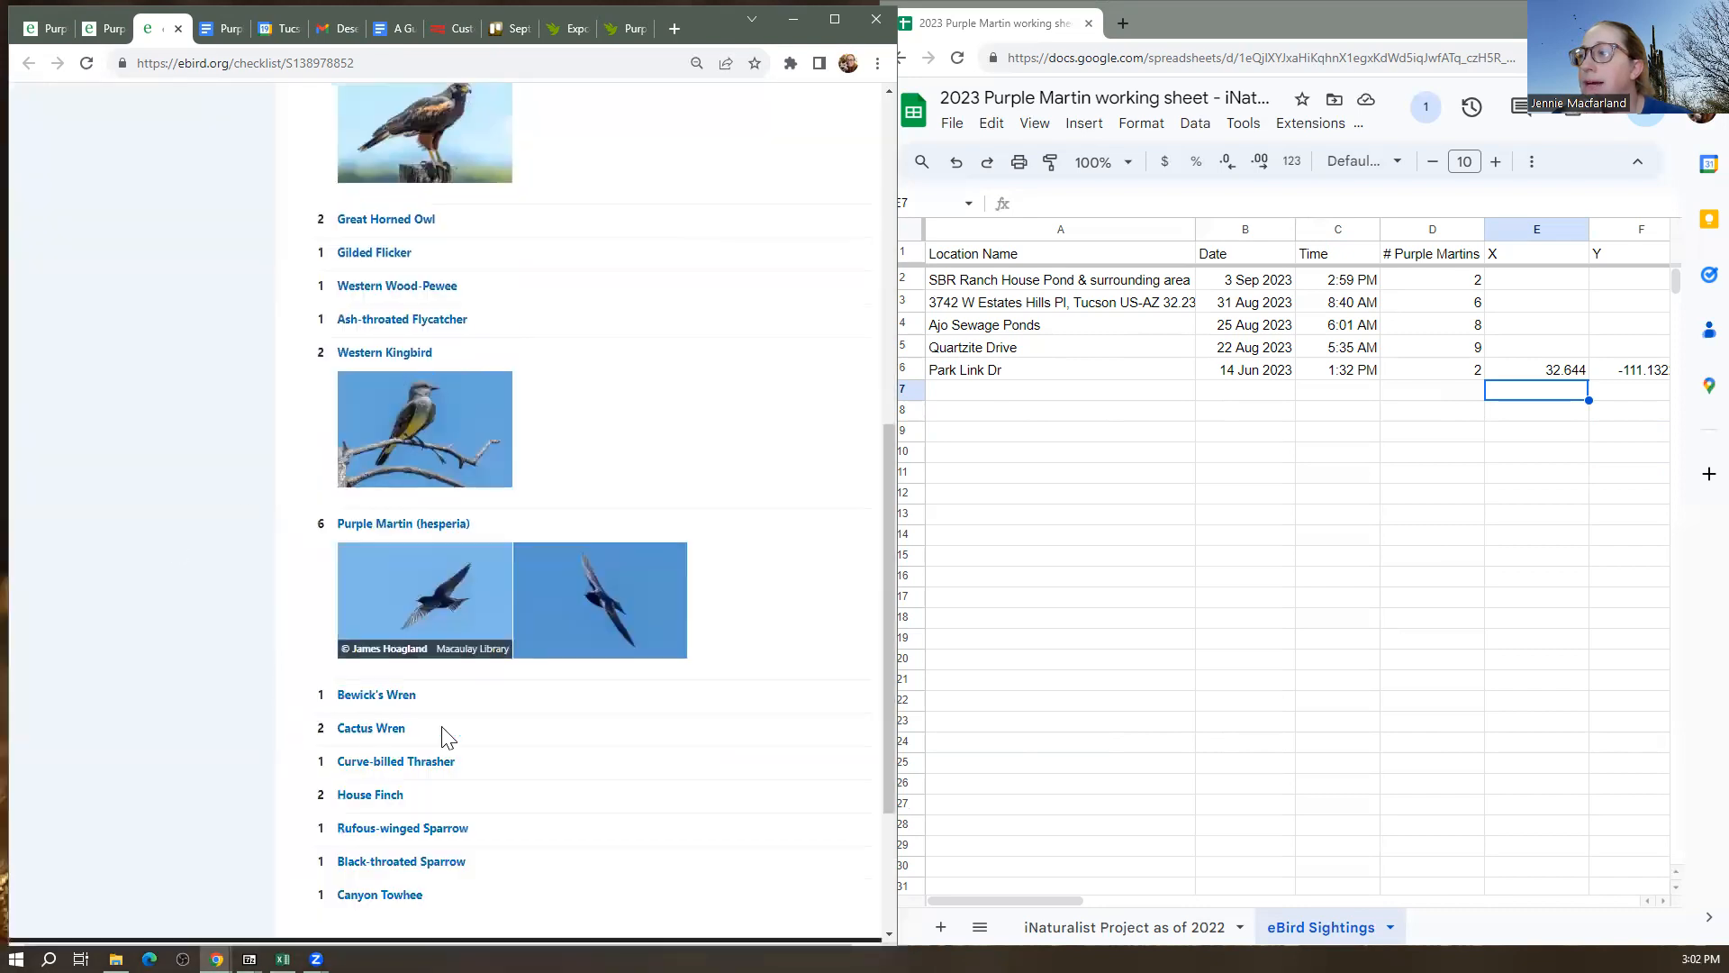
scroll(457, 699, "up", 8)
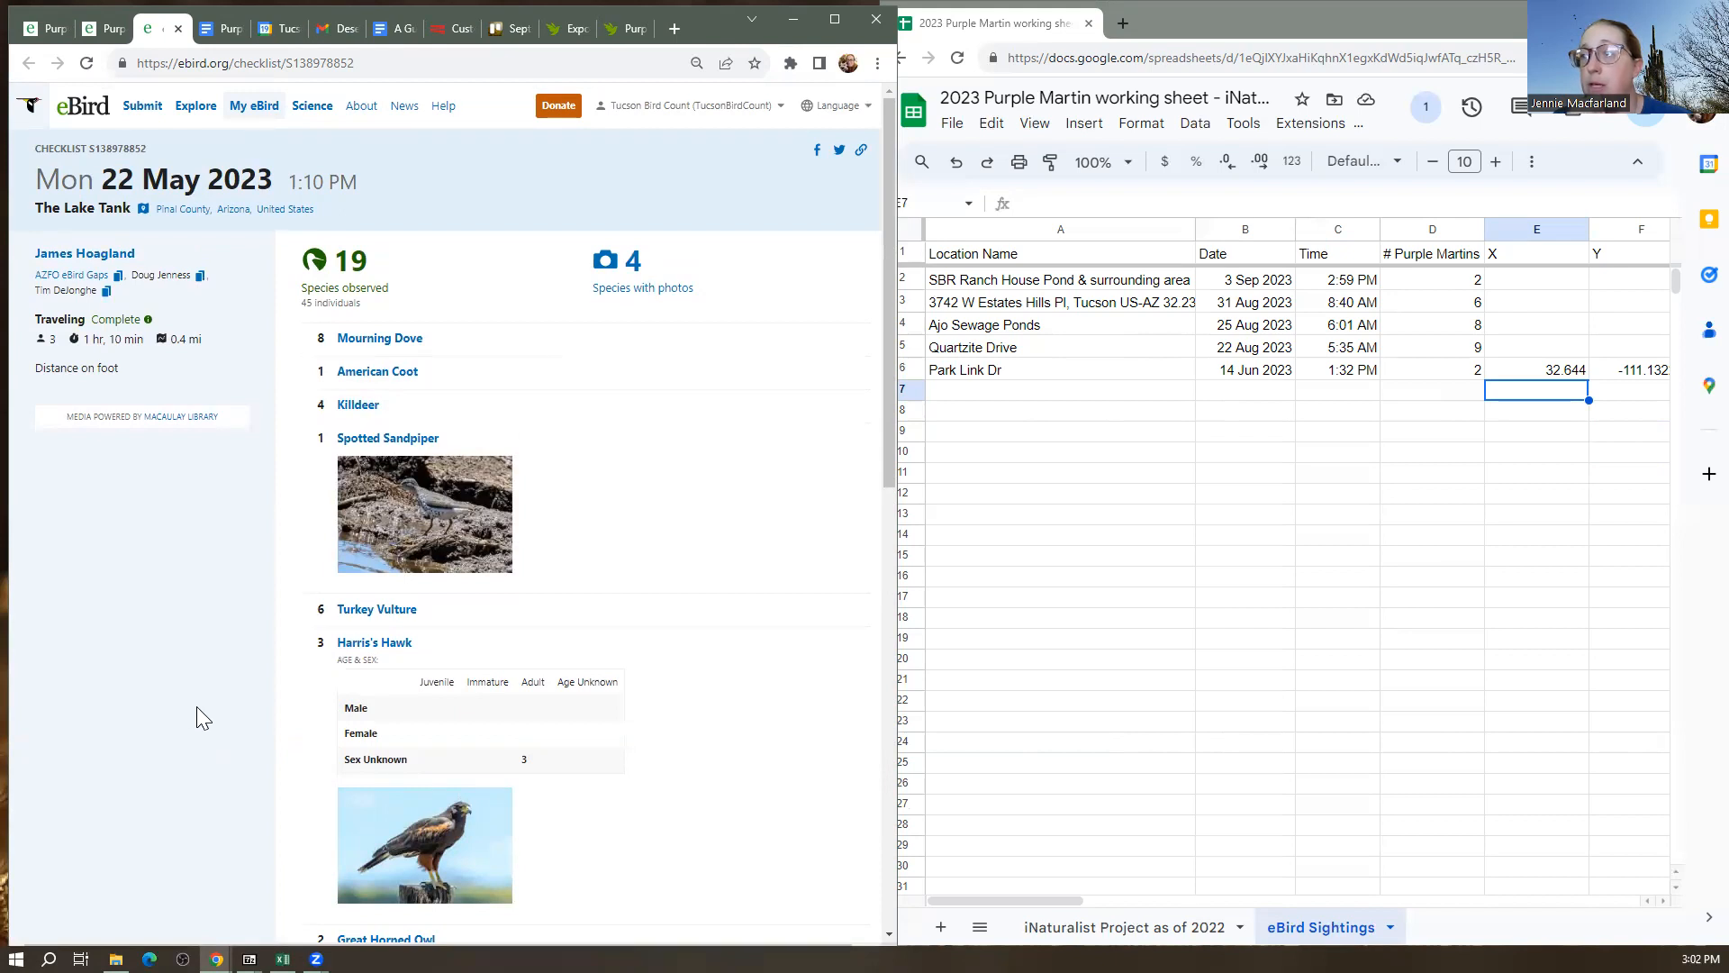
scroll(297, 745, "down", 2)
scroll(297, 745, "up", 2)
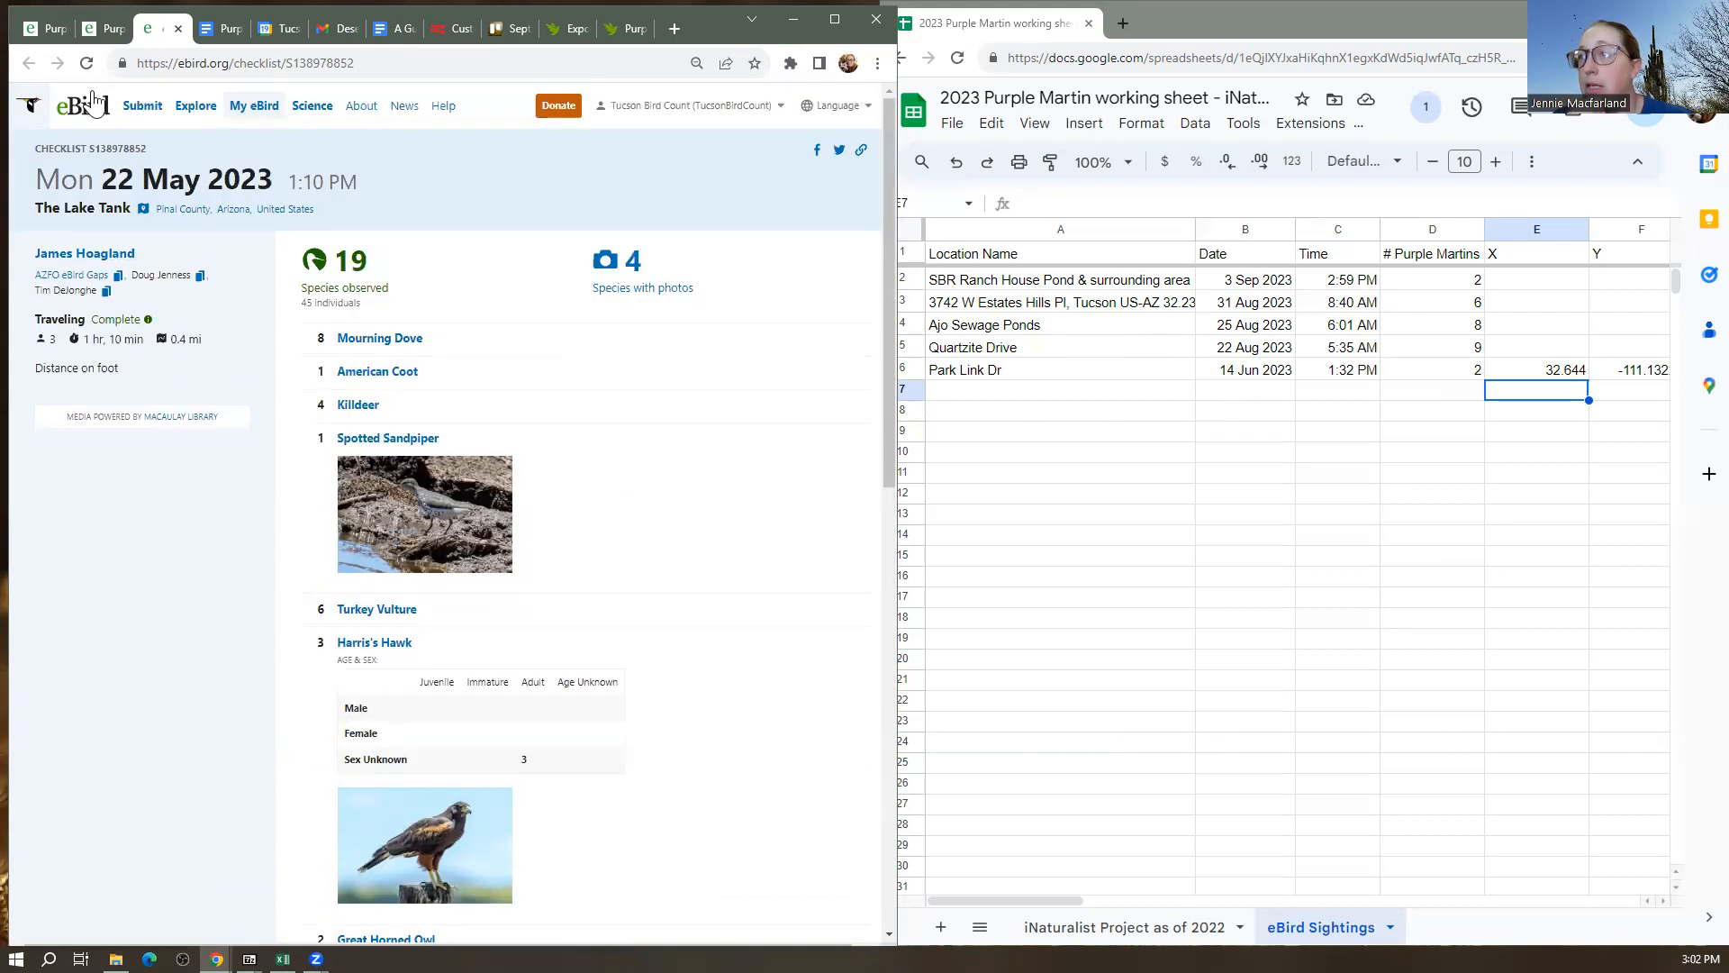
left_click(177, 30)
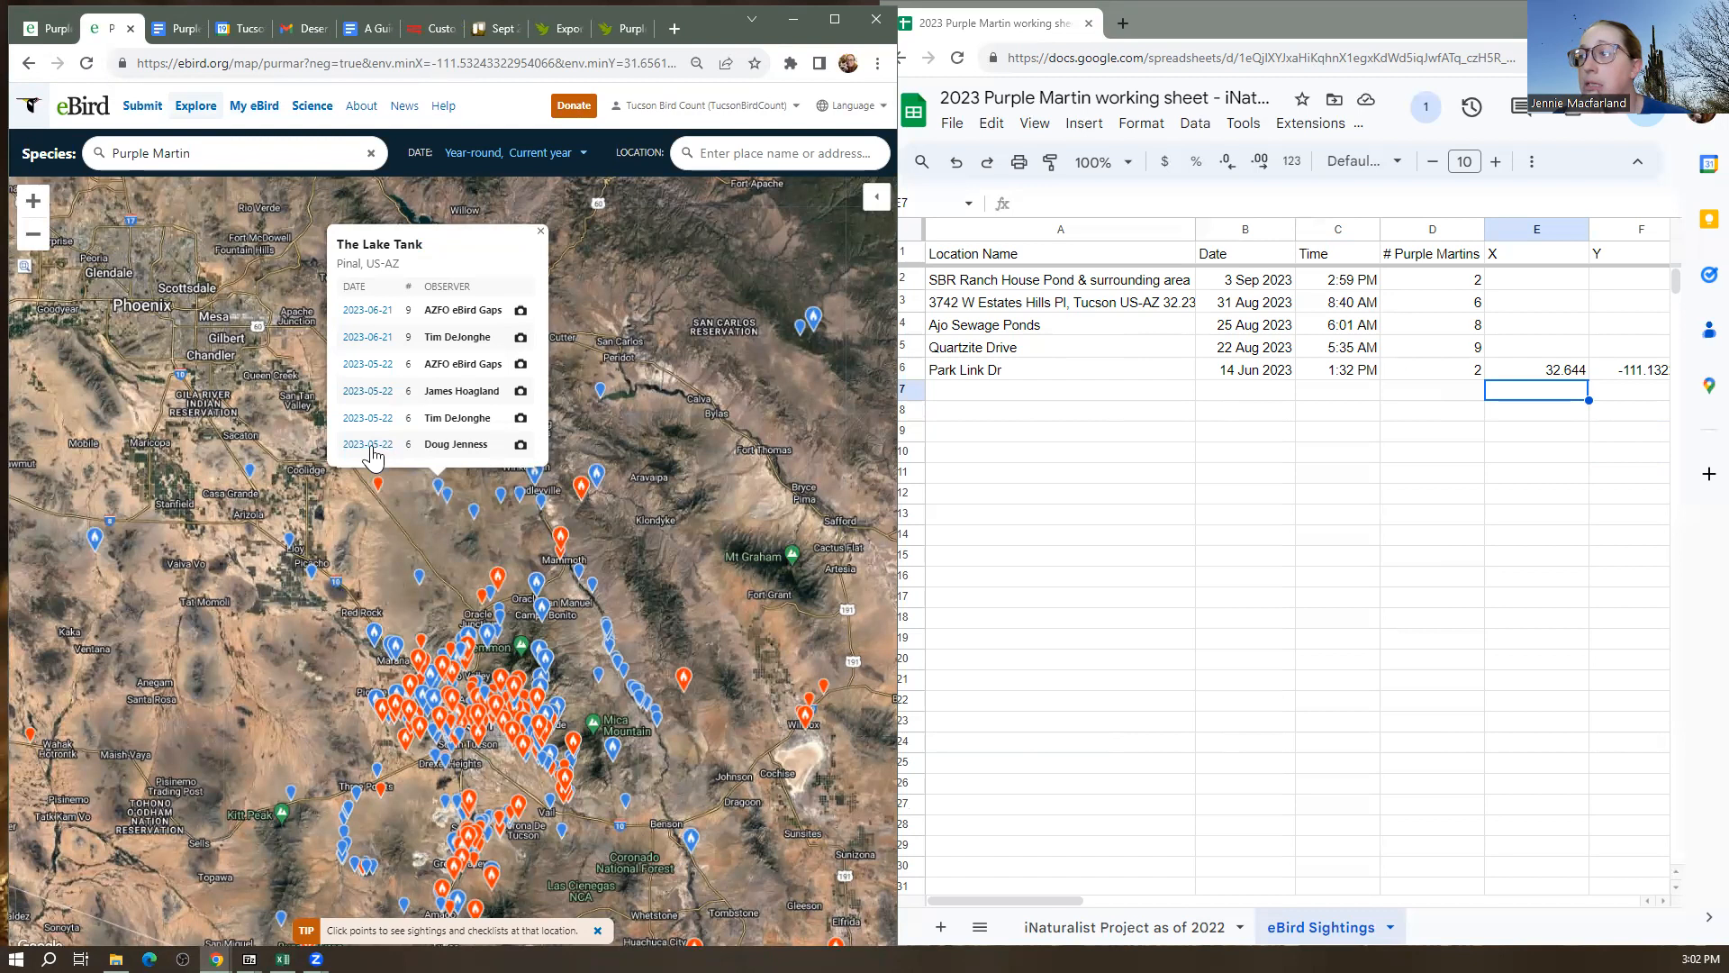
Reopen The Lake Tank checklist of 21 Jun 2023 and copy its location name into Location Name cell A7
left_click(369, 338)
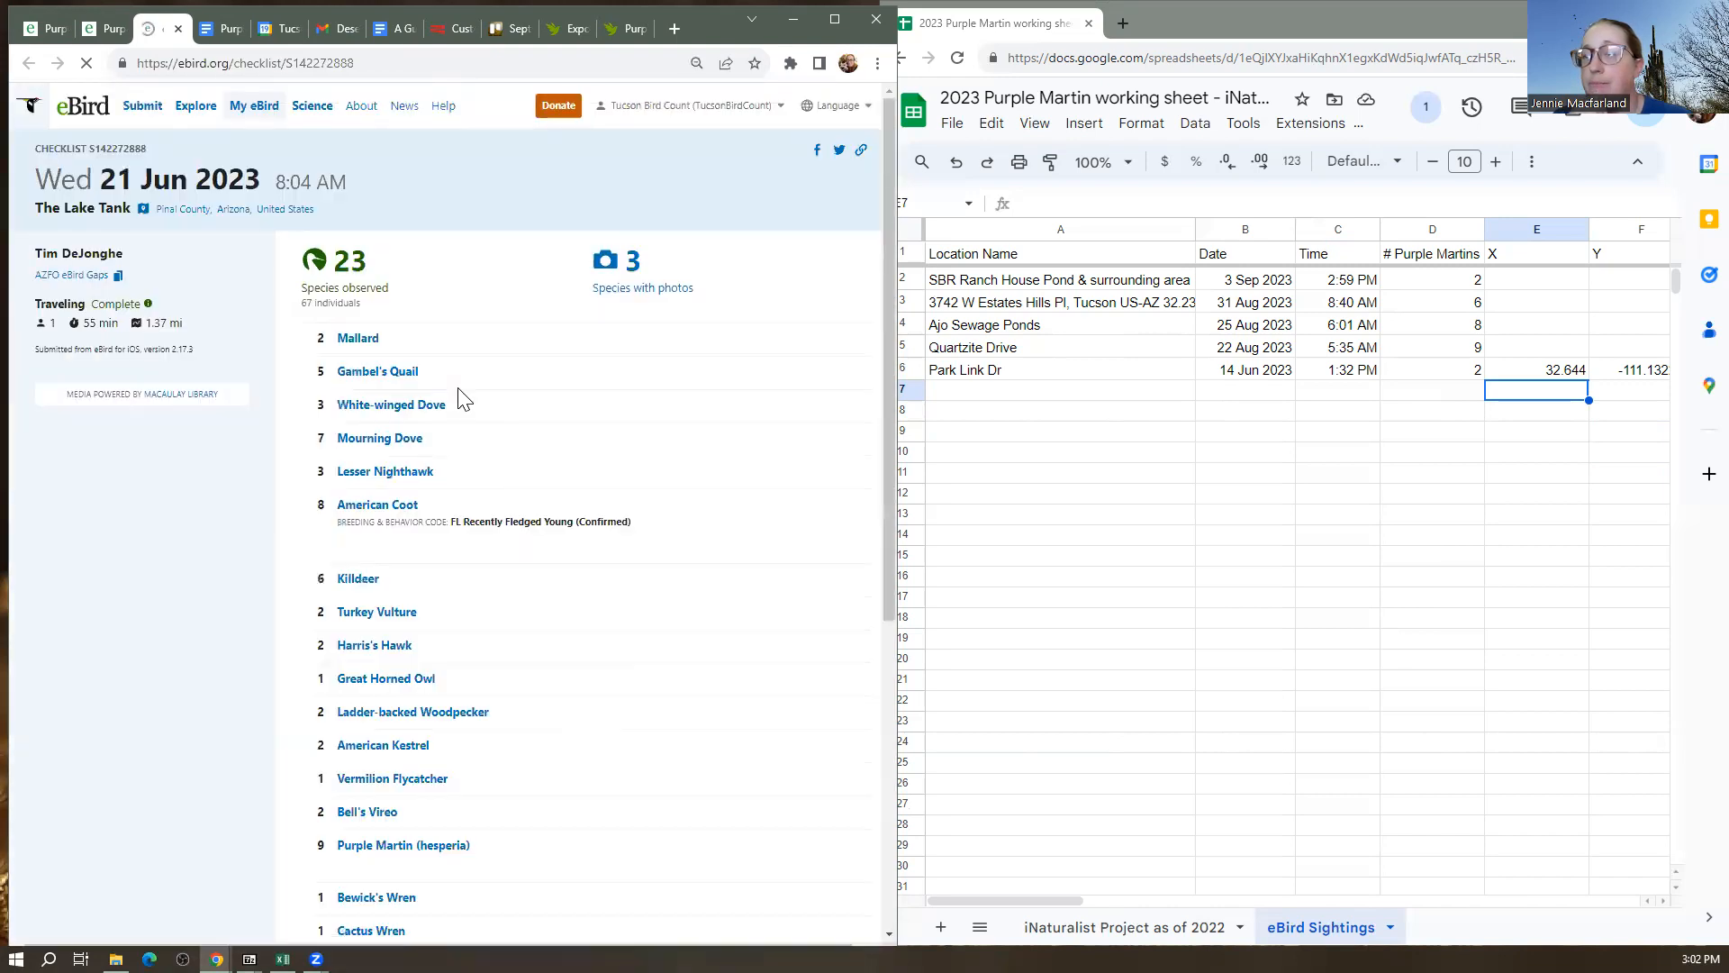
left_click_drag(25, 209, 50, 210)
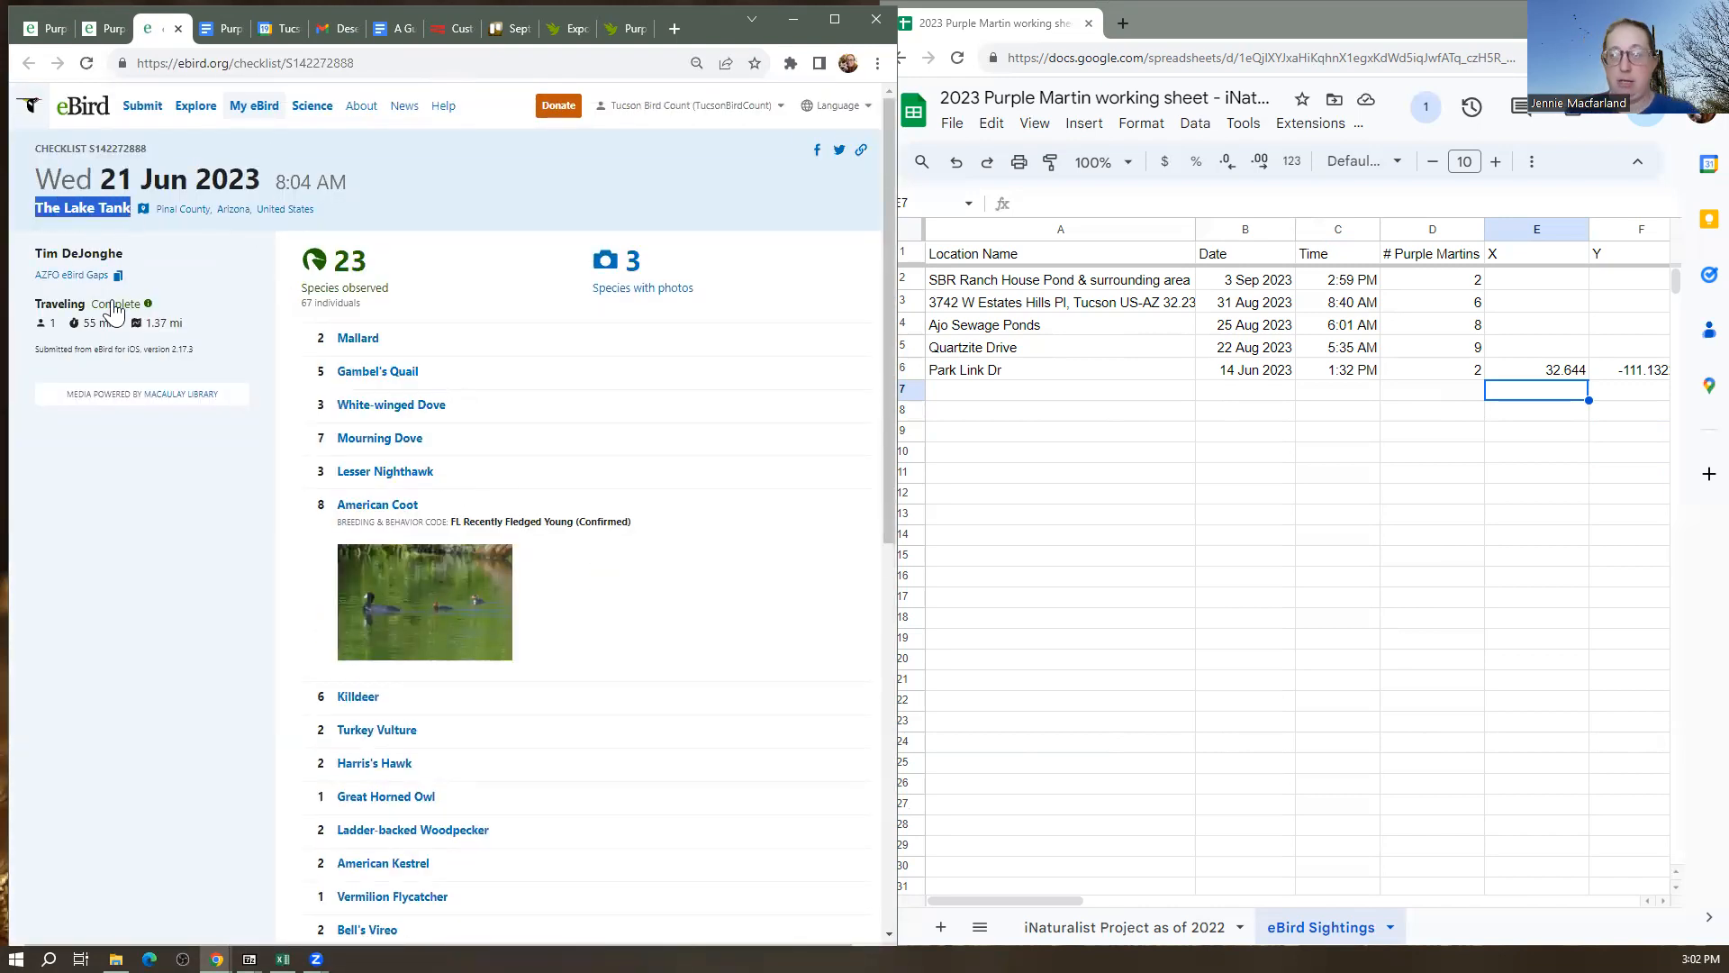
left_click(1002, 398)
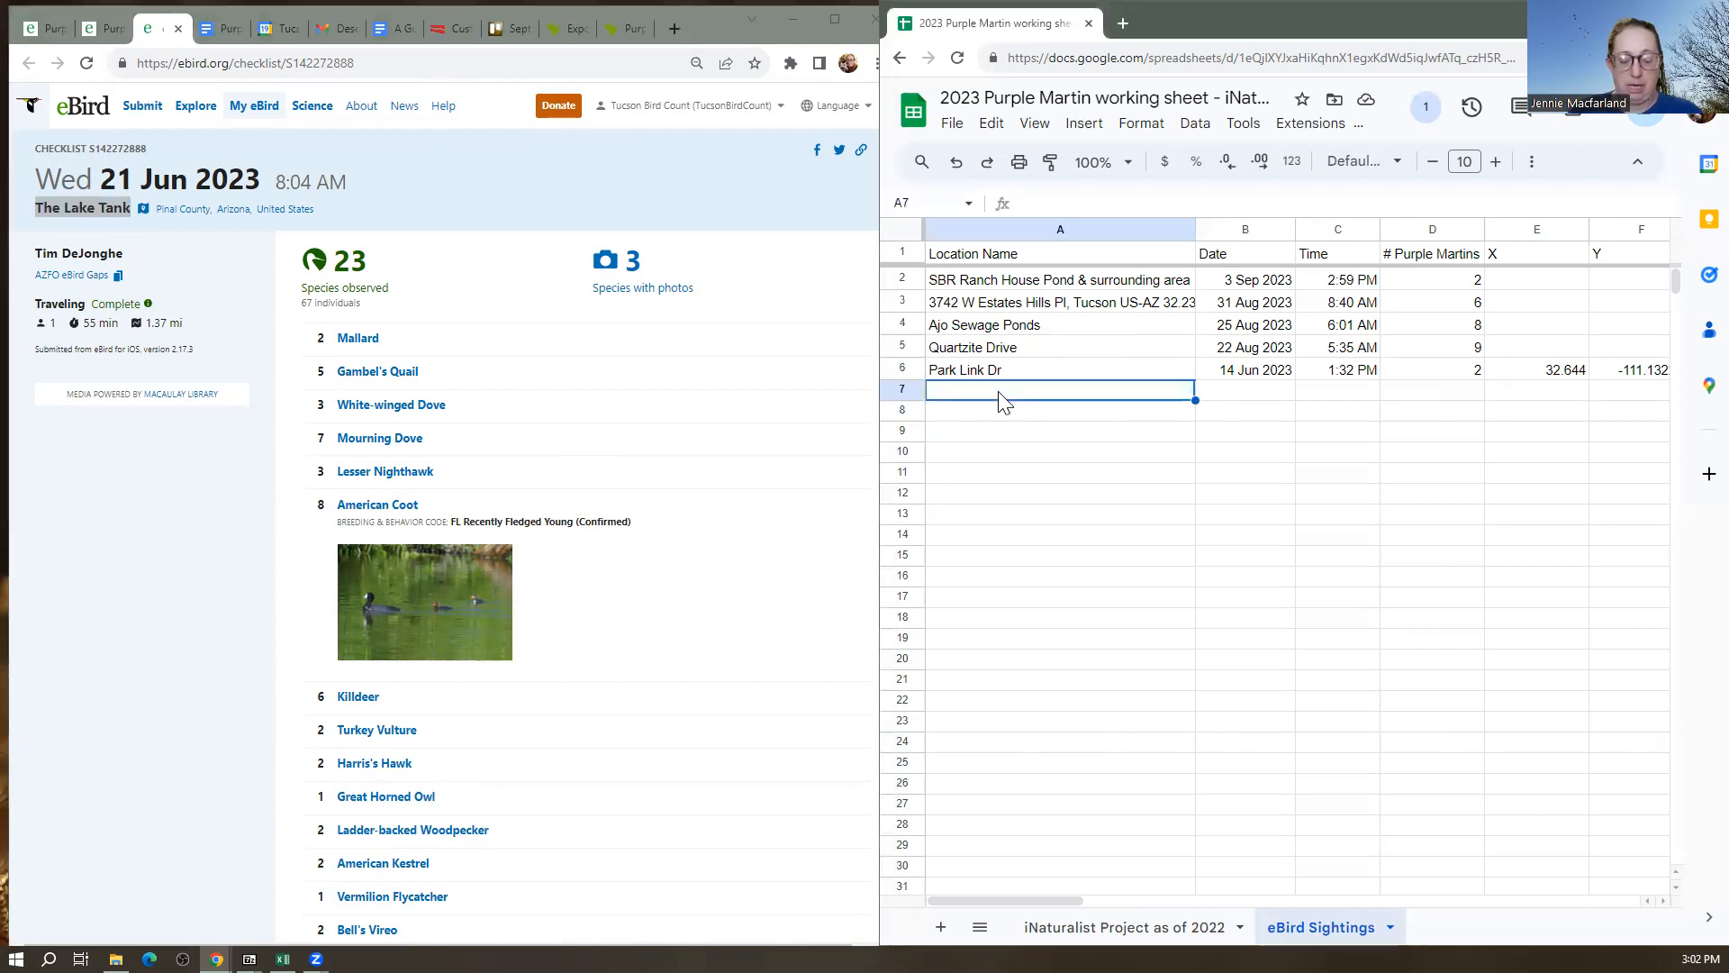
type("The Lake Tank")
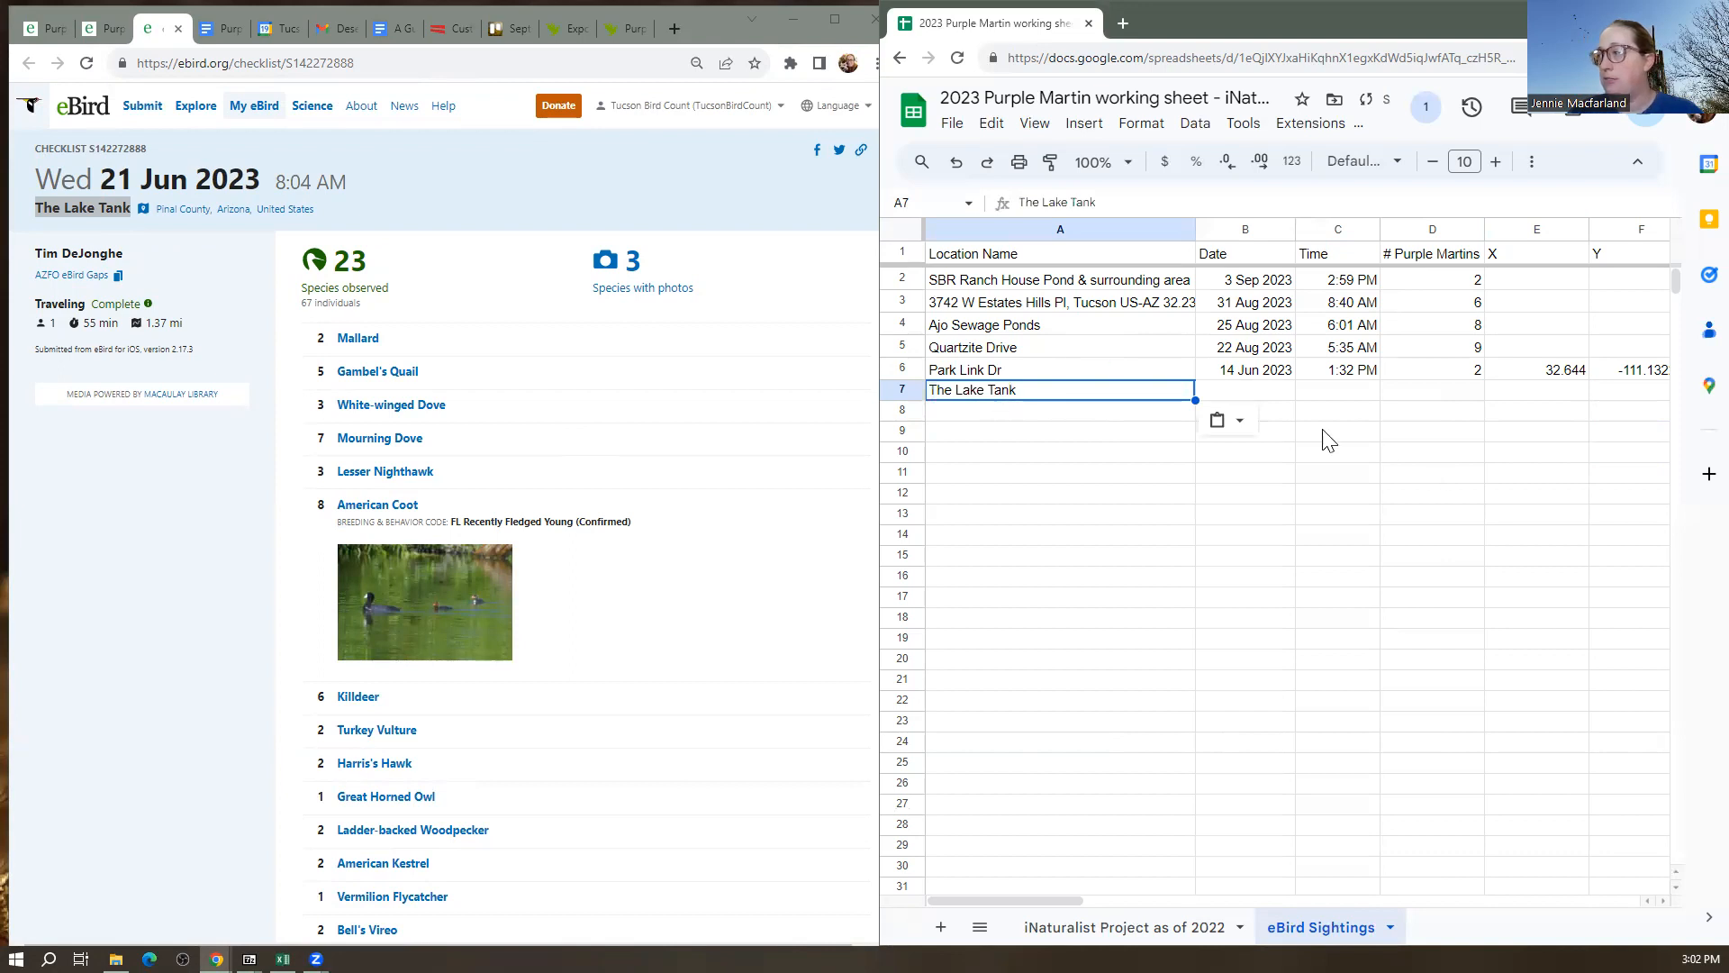
Copy the checklist's date 21 Jun 2023 and time 8:04 AM into the Date and Time cells of The Lake Tank row
left_click_drag(102, 177, 260, 186)
key("ctrl+c")
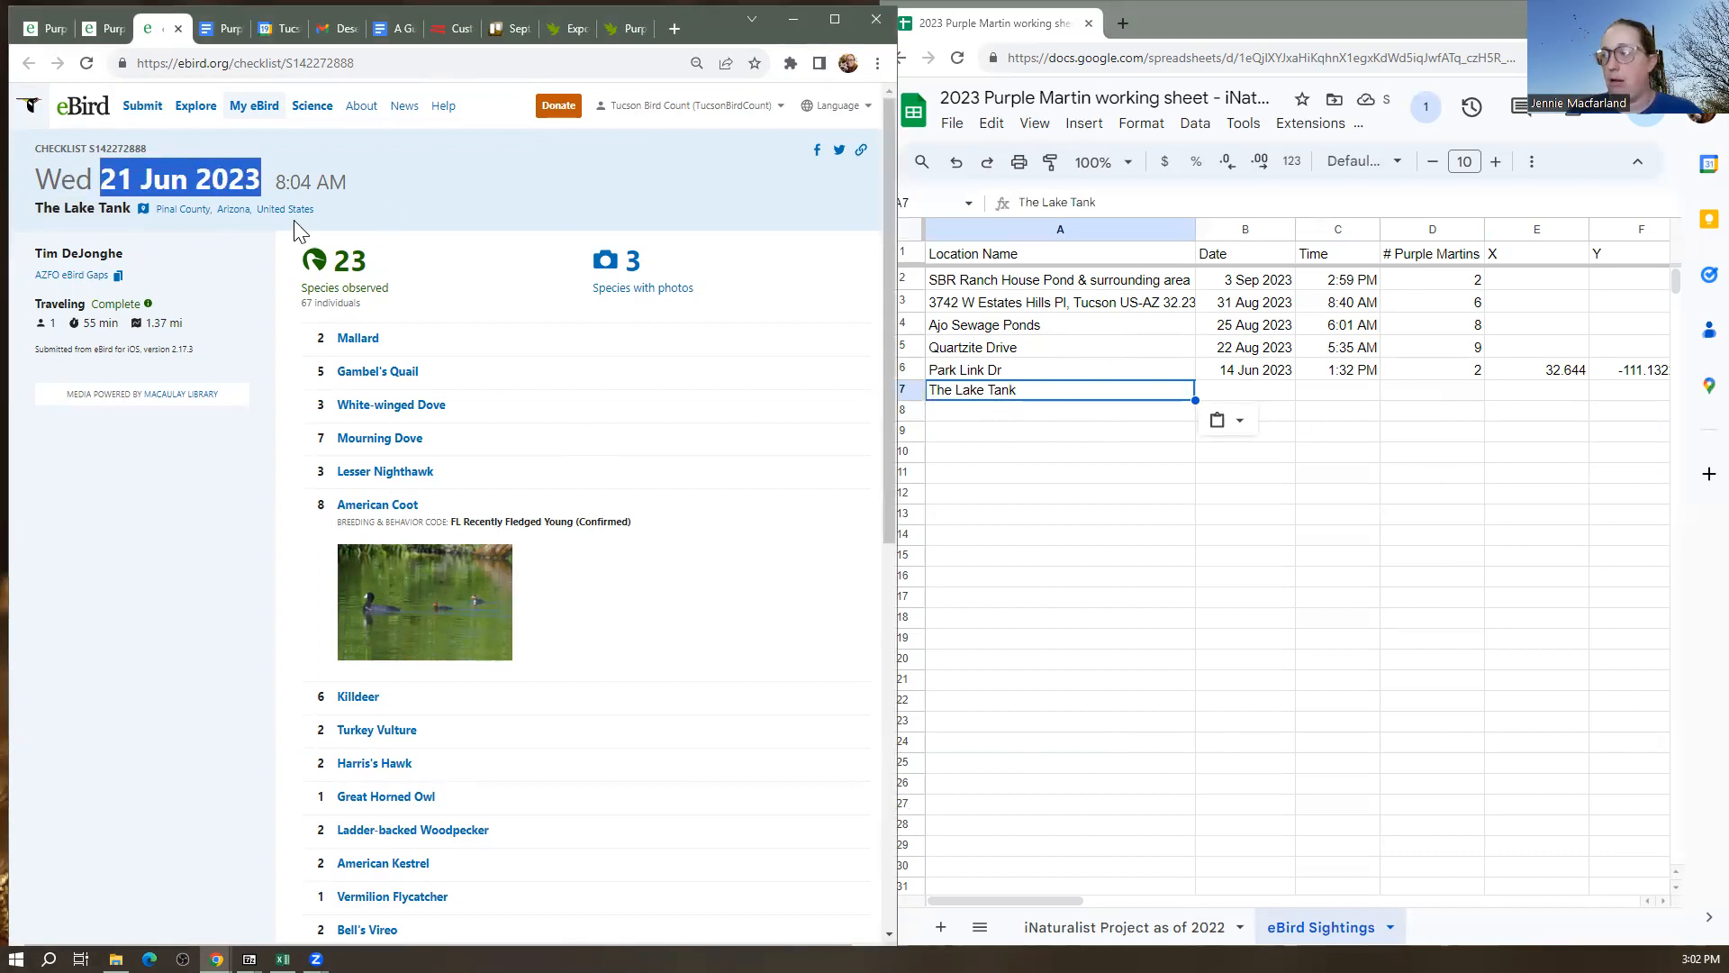
left_click(1215, 396)
key("ctrl+v")
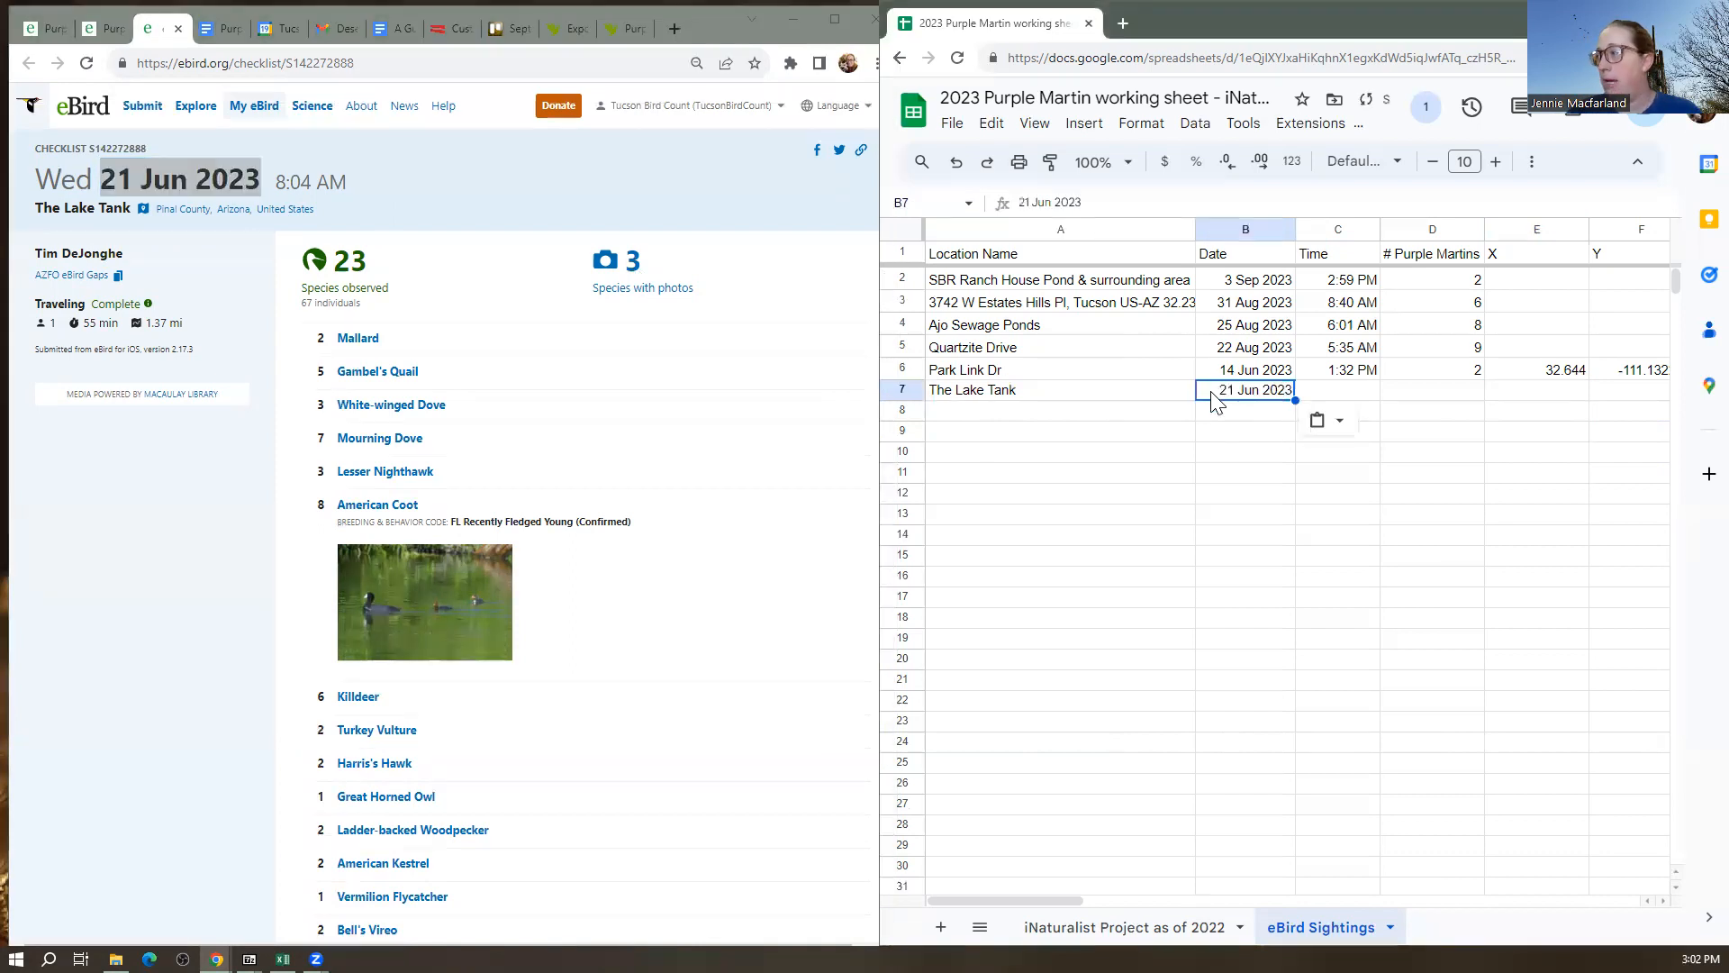
left_click_drag(350, 184, 304, 187)
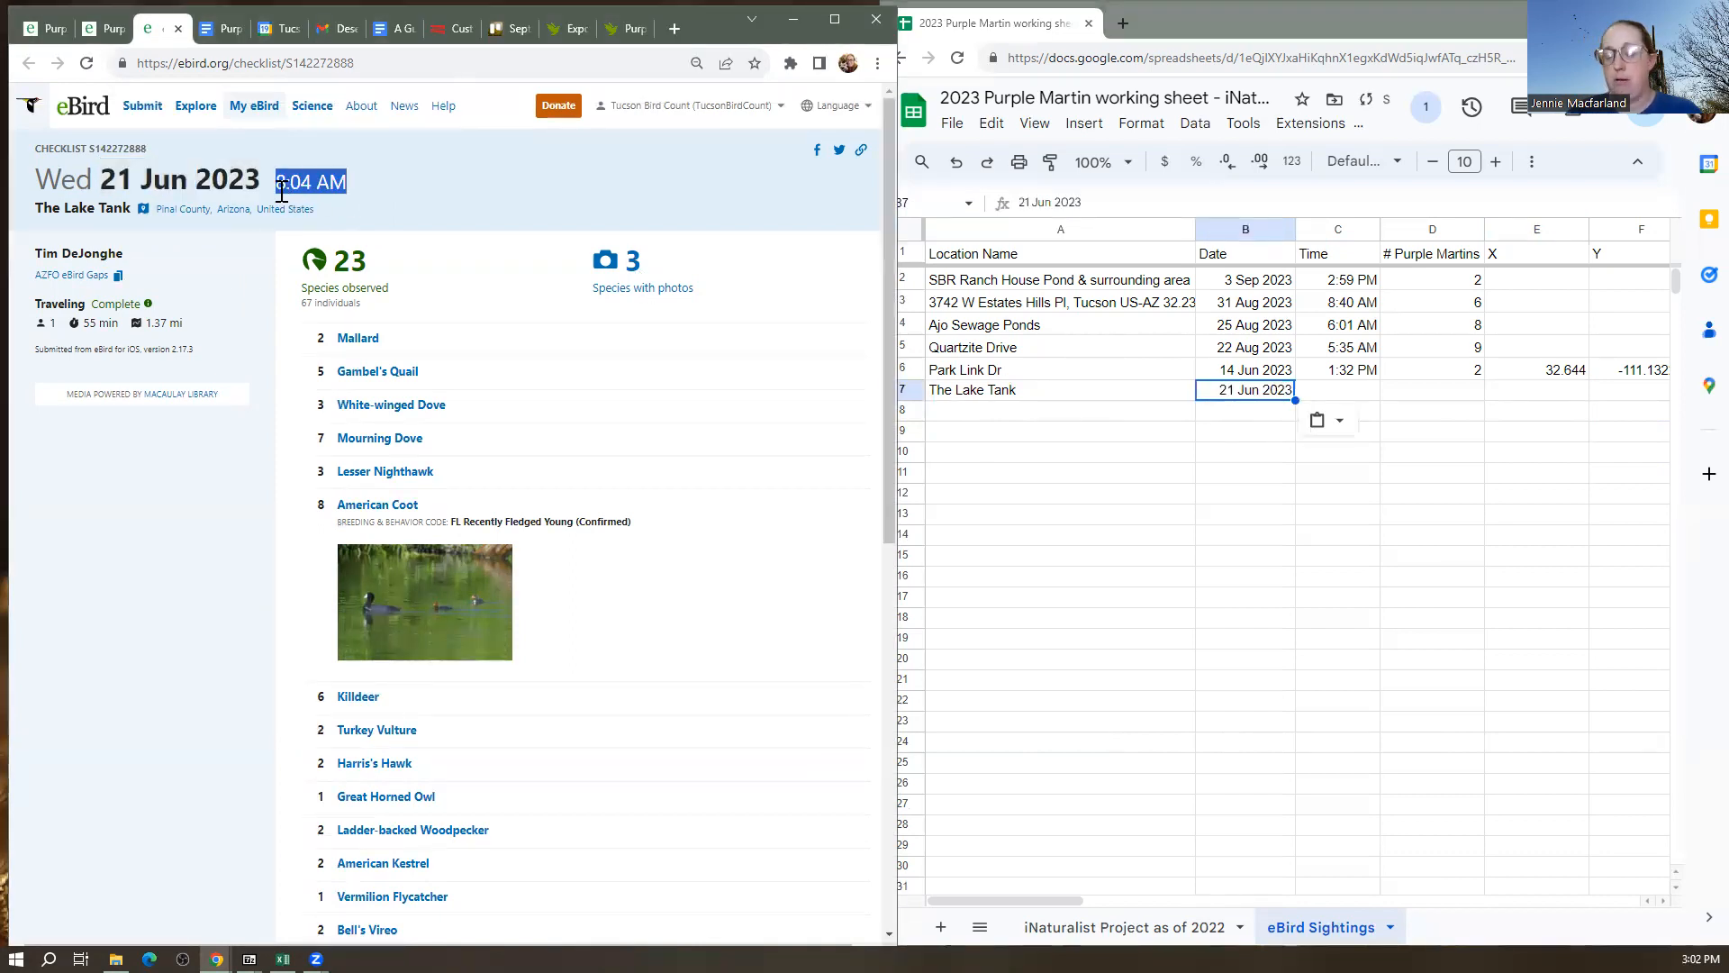
left_click(1356, 396)
type("8:04 AM")
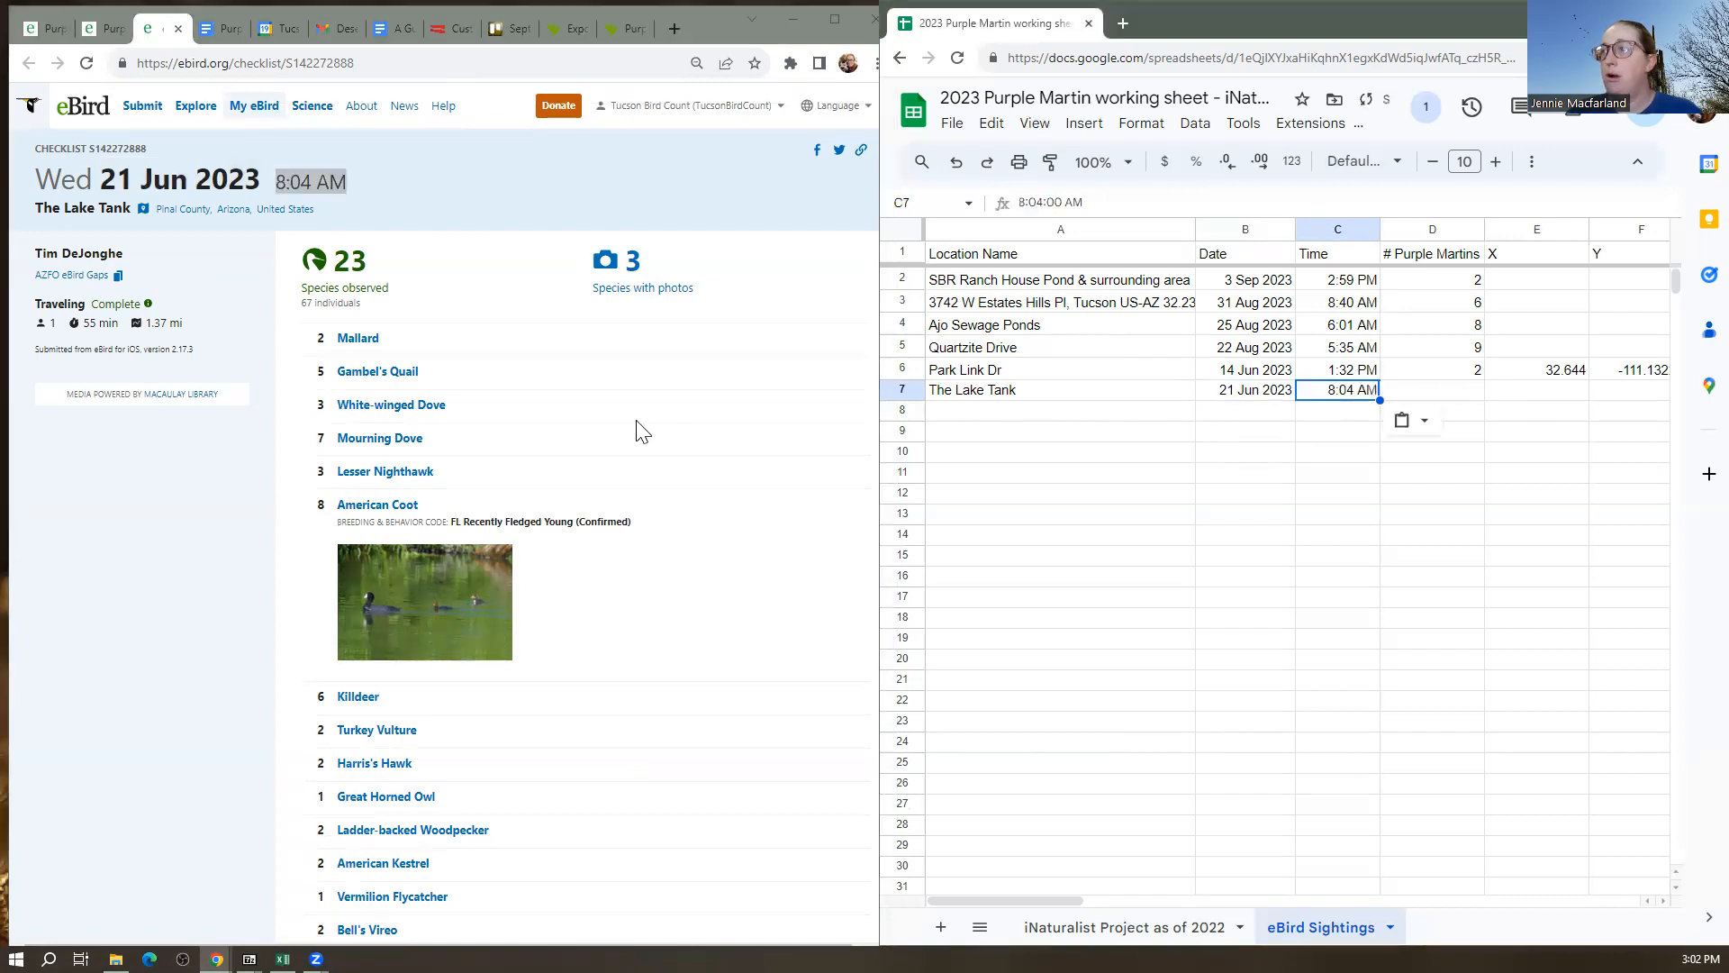
Look up the checklist's Purple Martin count and enter 9 as # Purple Martins in The Lake Tank row
scroll(538, 660, "down", 2)
scroll(538, 660, "down", 1)
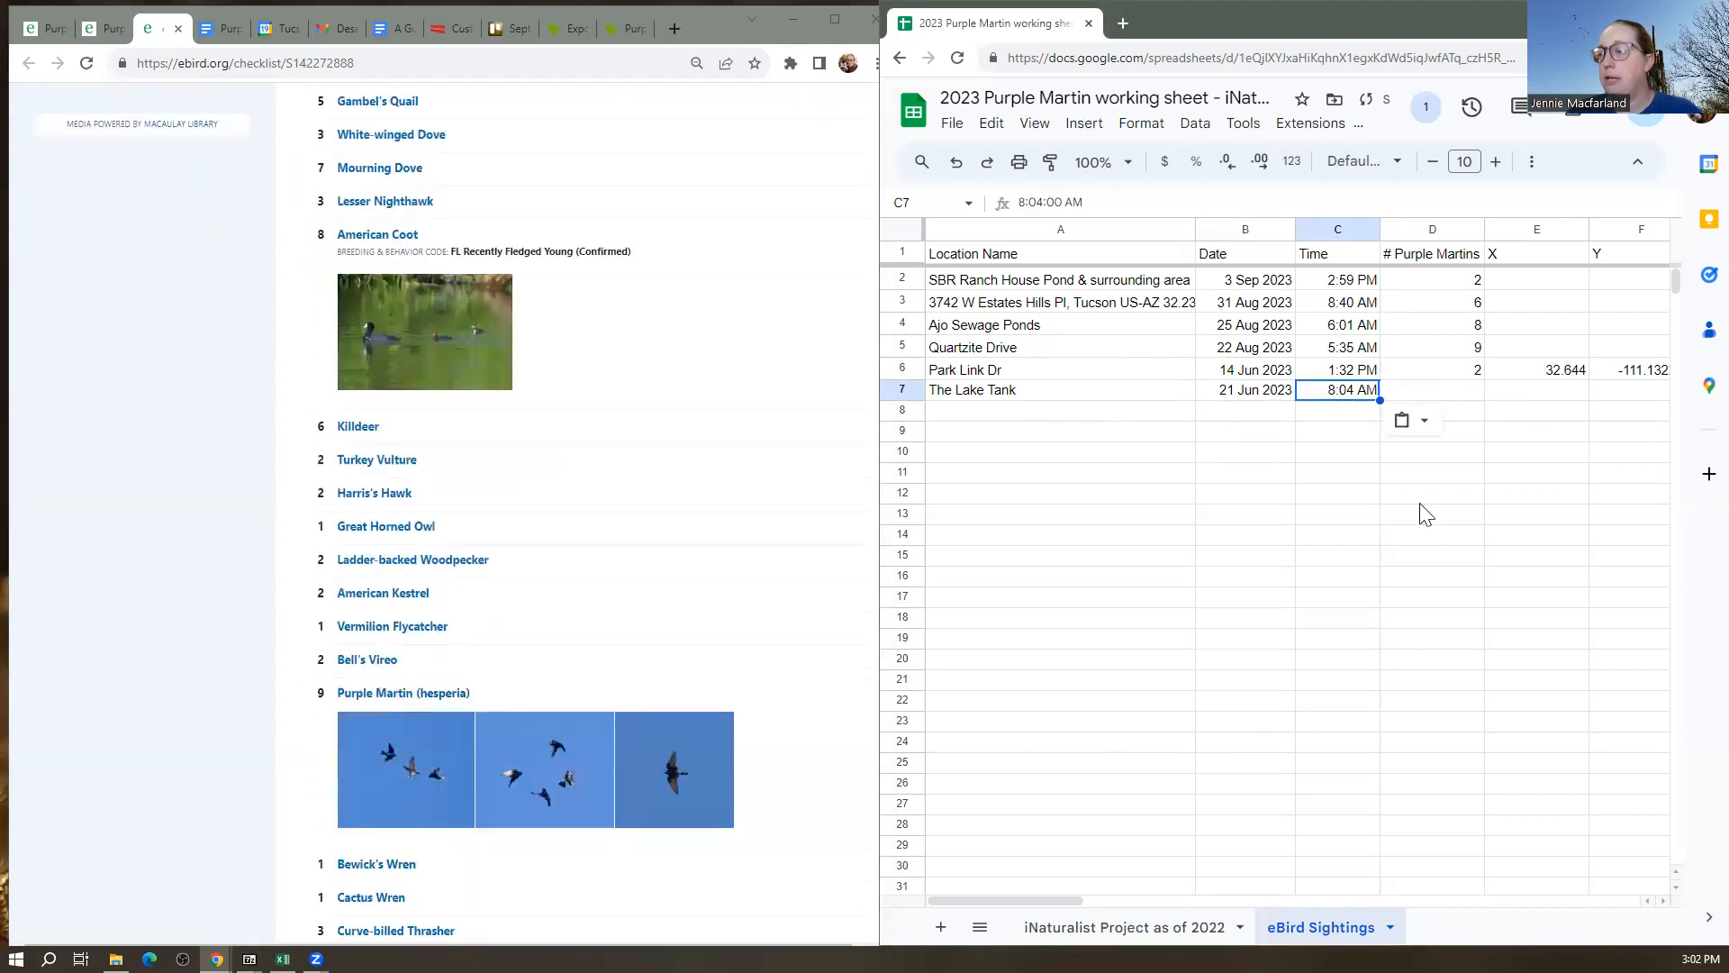
left_click(1454, 396)
type("9")
left_click(1578, 399)
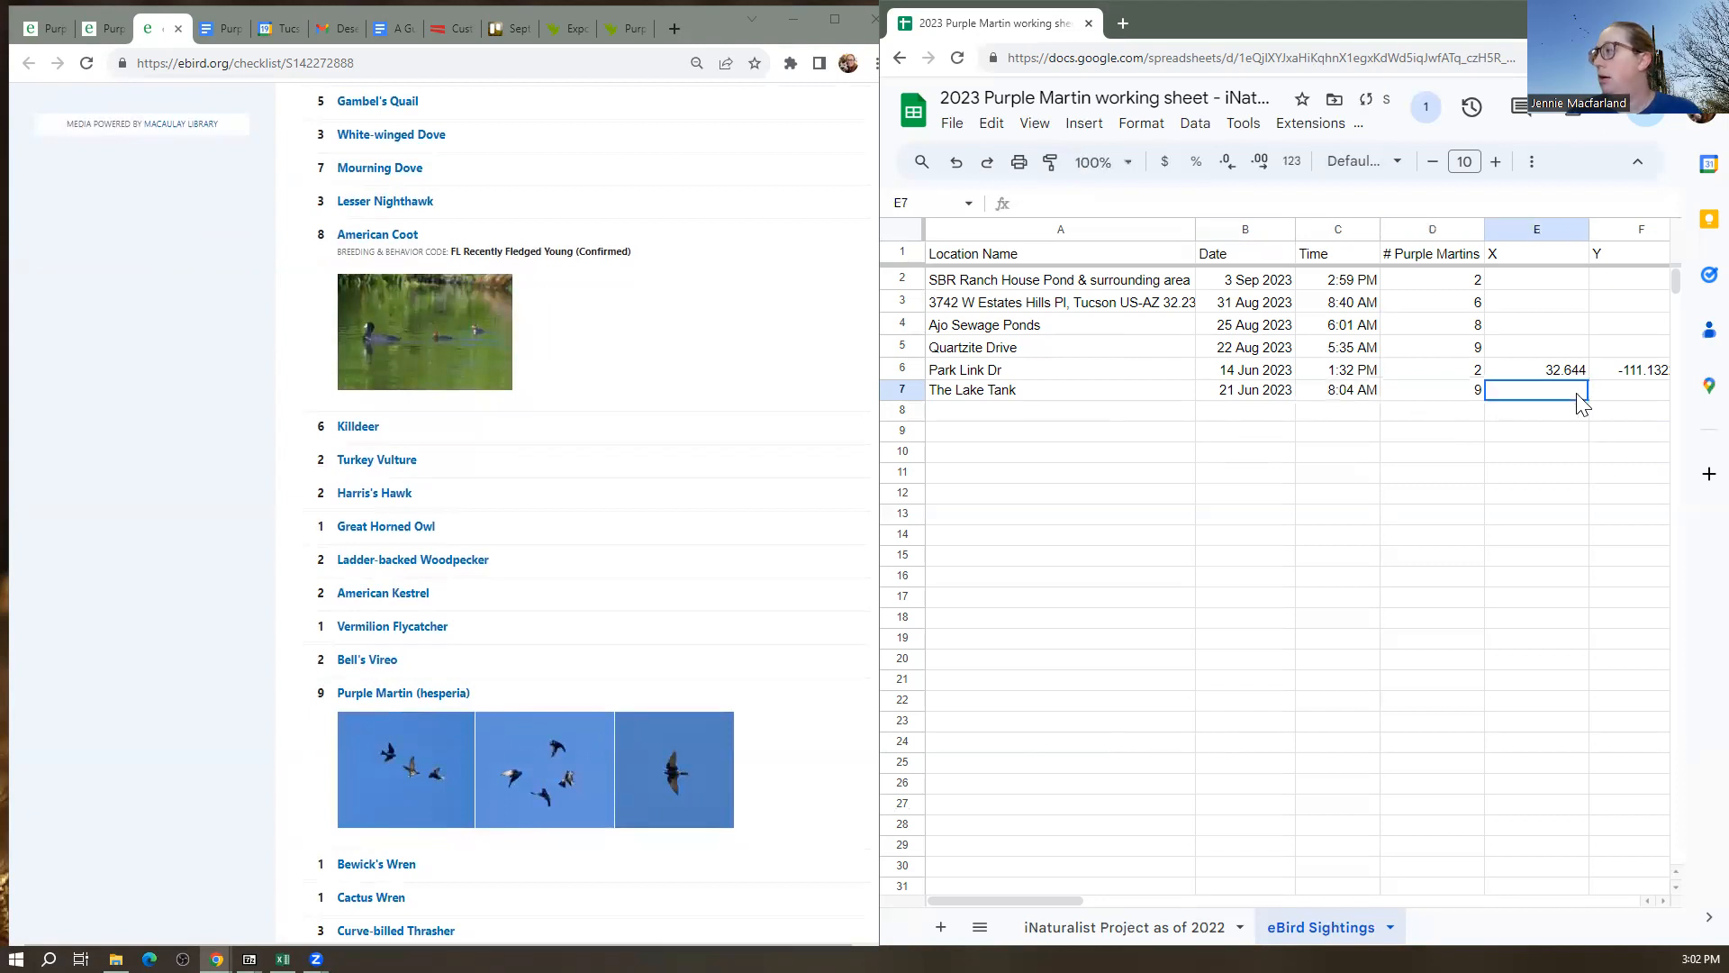
left_click_drag(1023, 897, 1203, 894)
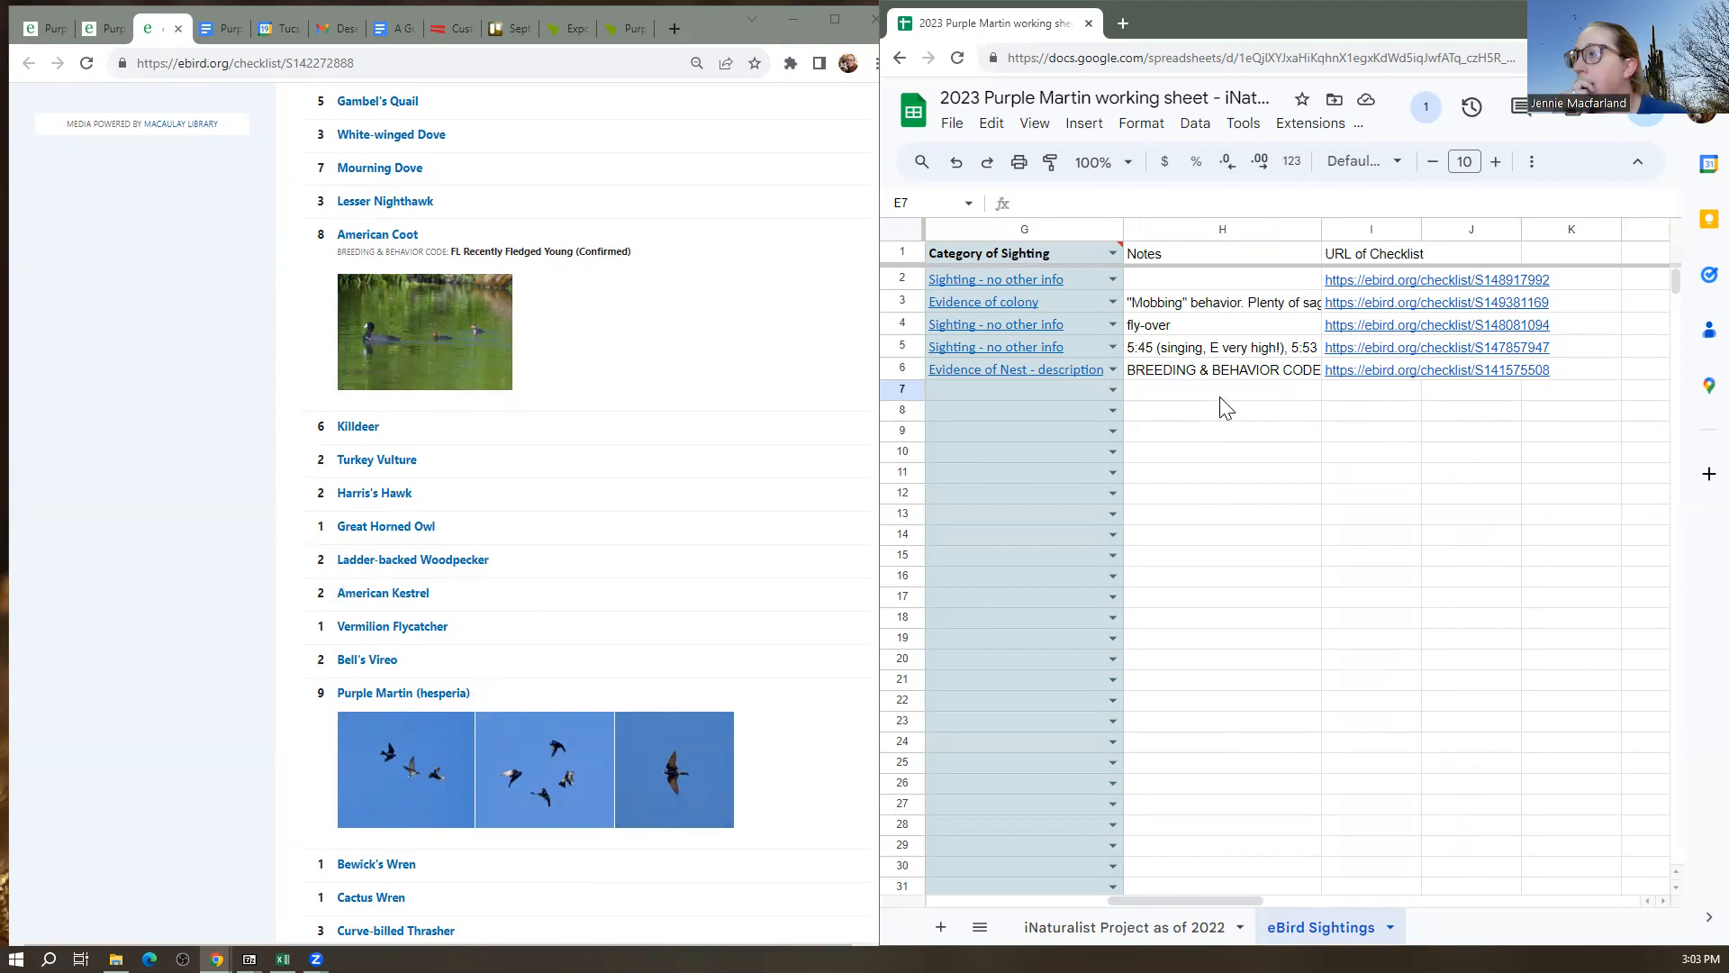
left_click(424, 65)
key("ctrl+c")
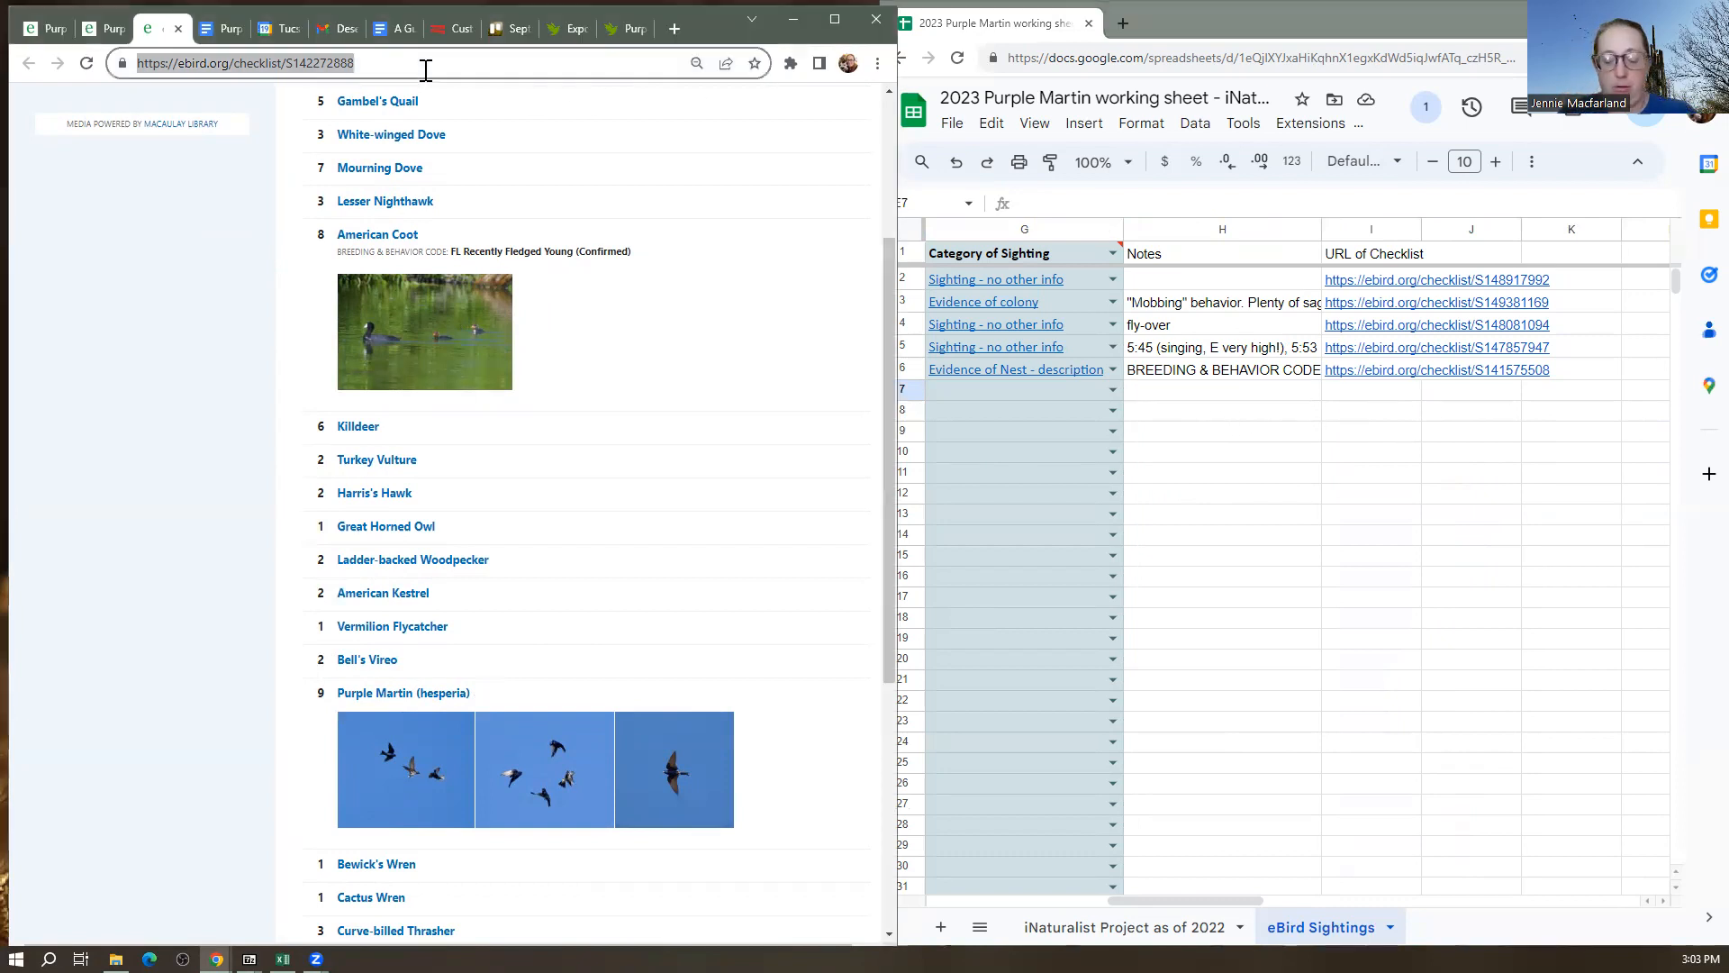
left_click(1348, 397)
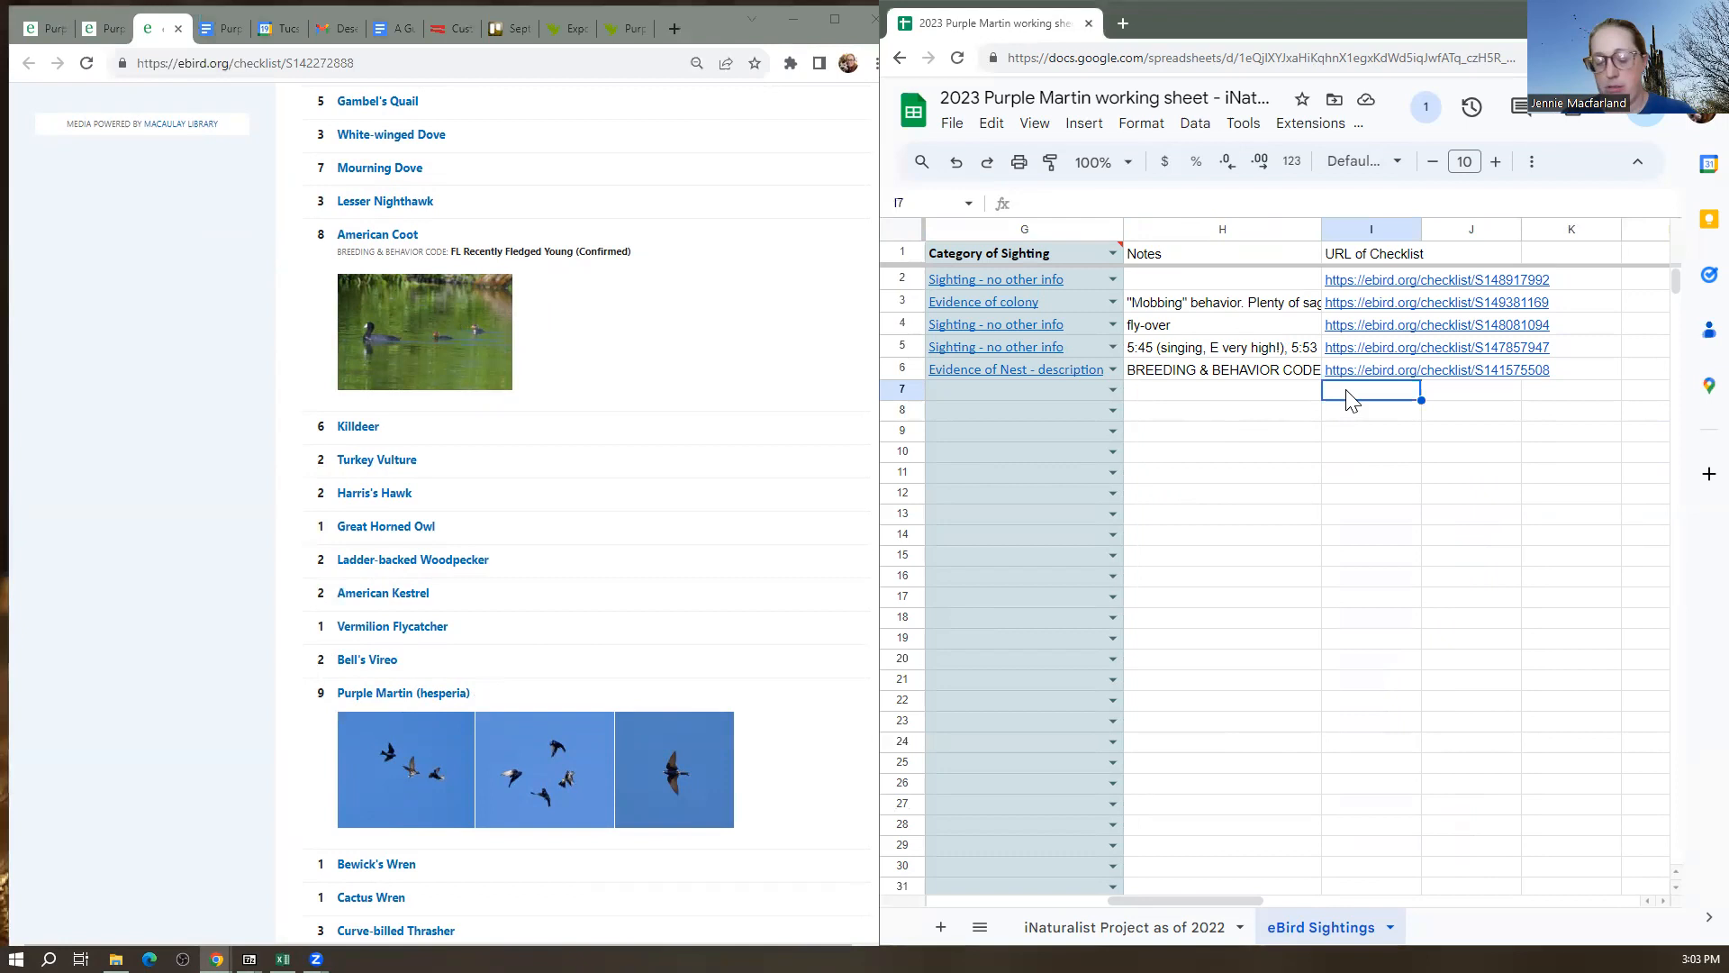
key("ctrl+v")
Add a "Tank or Water" item to the dropdown validation rule of Category of Sighting cell G7
left_click(1025, 391)
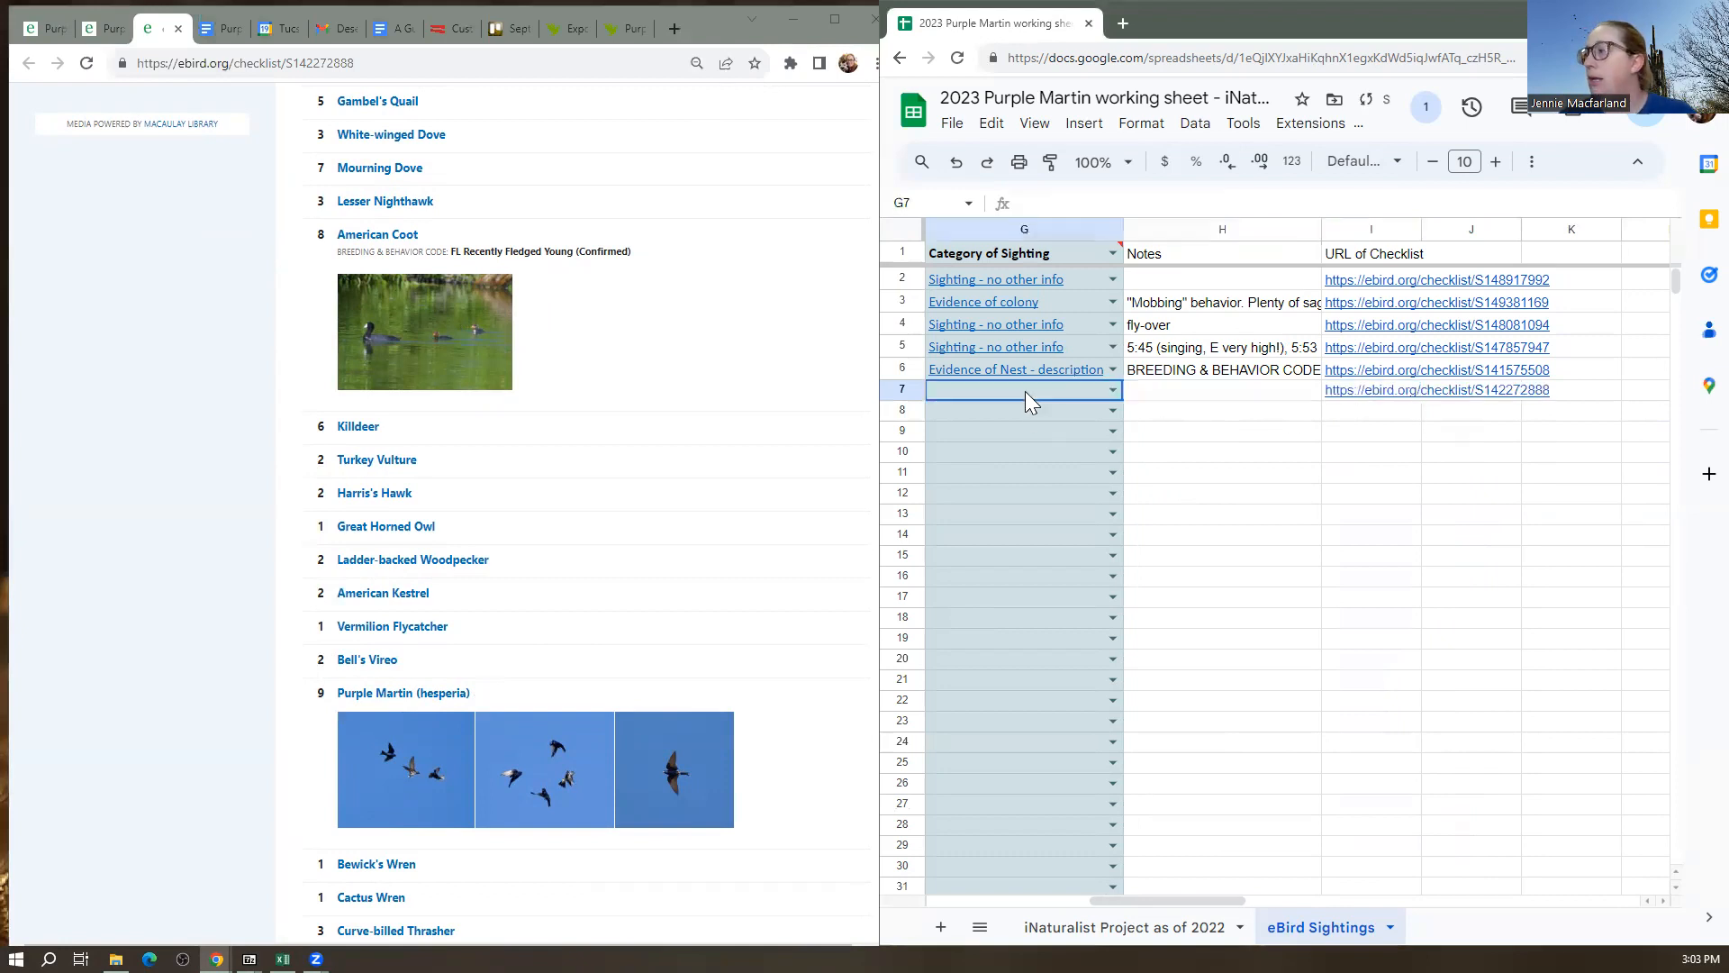
left_click(1115, 389)
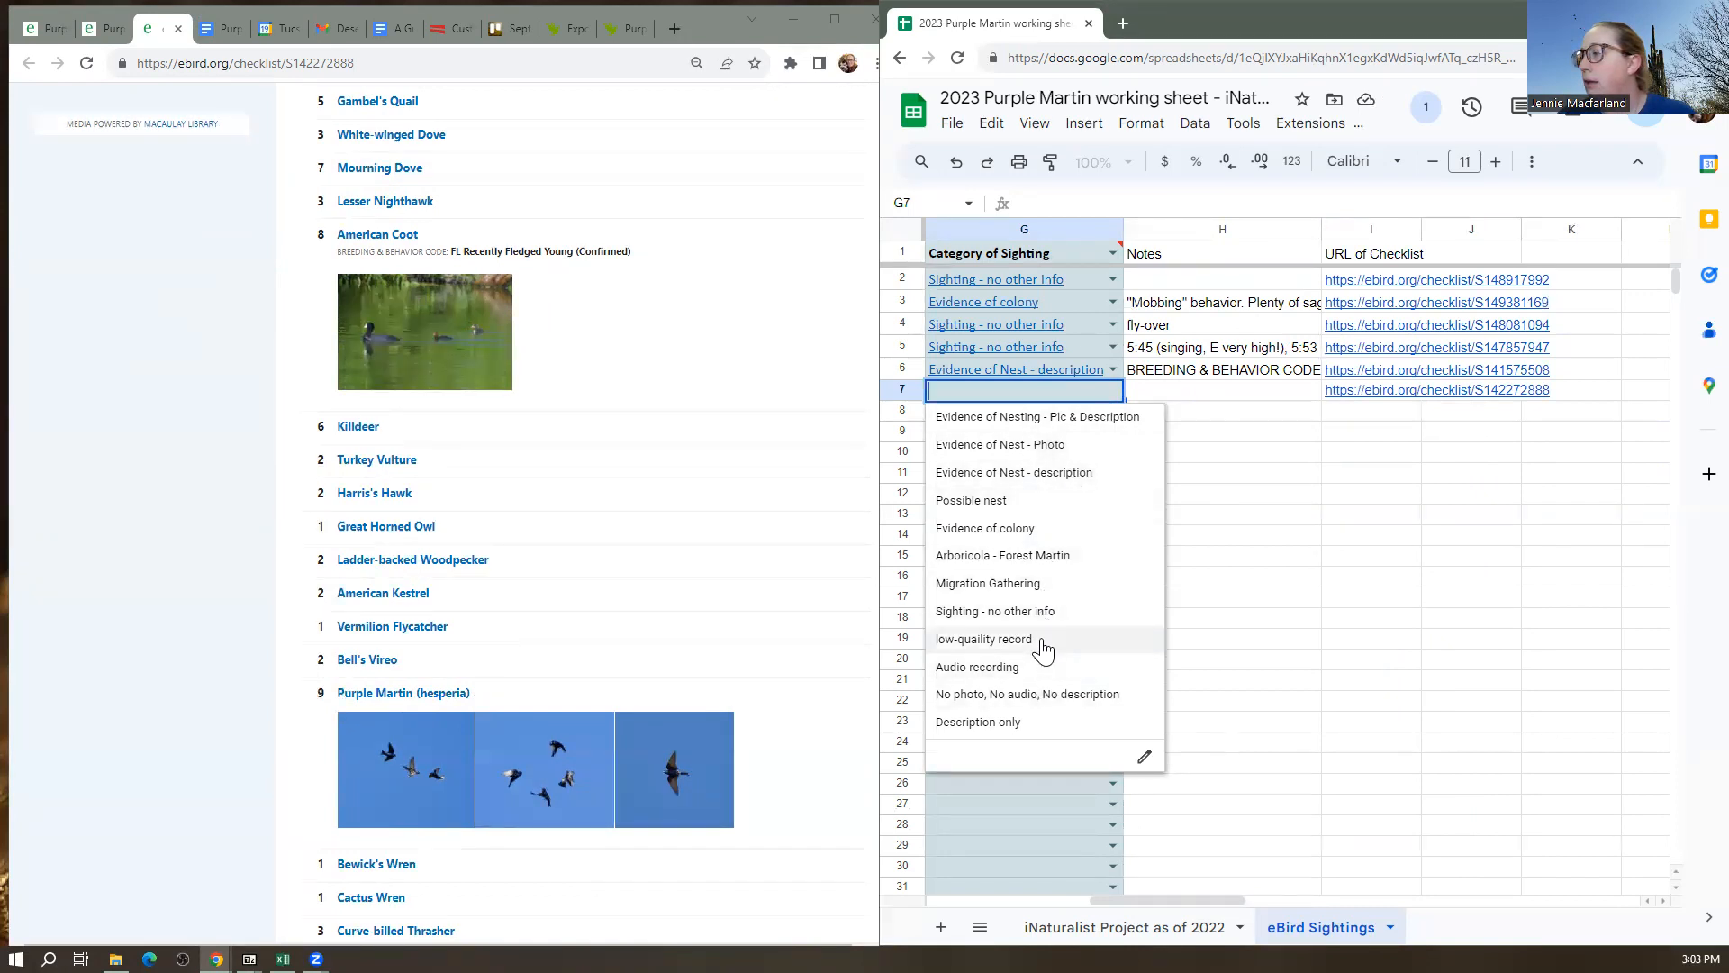
left_click(1145, 759)
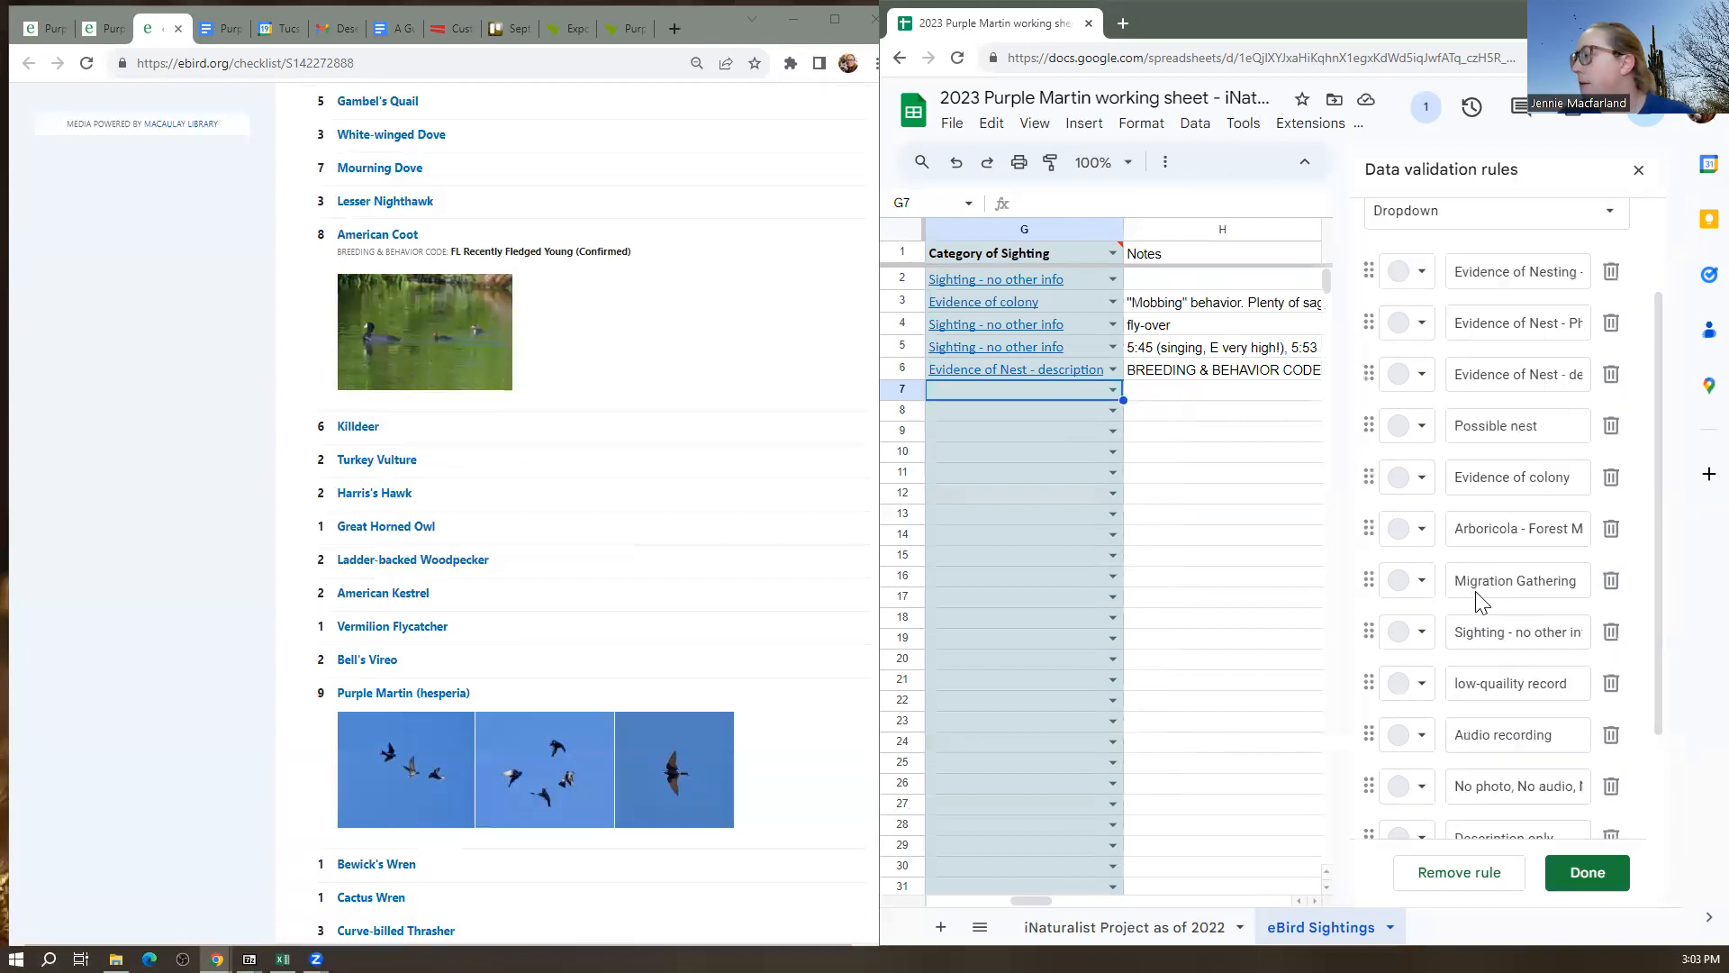
scroll(1495, 531, "down", 3)
left_click(1429, 757)
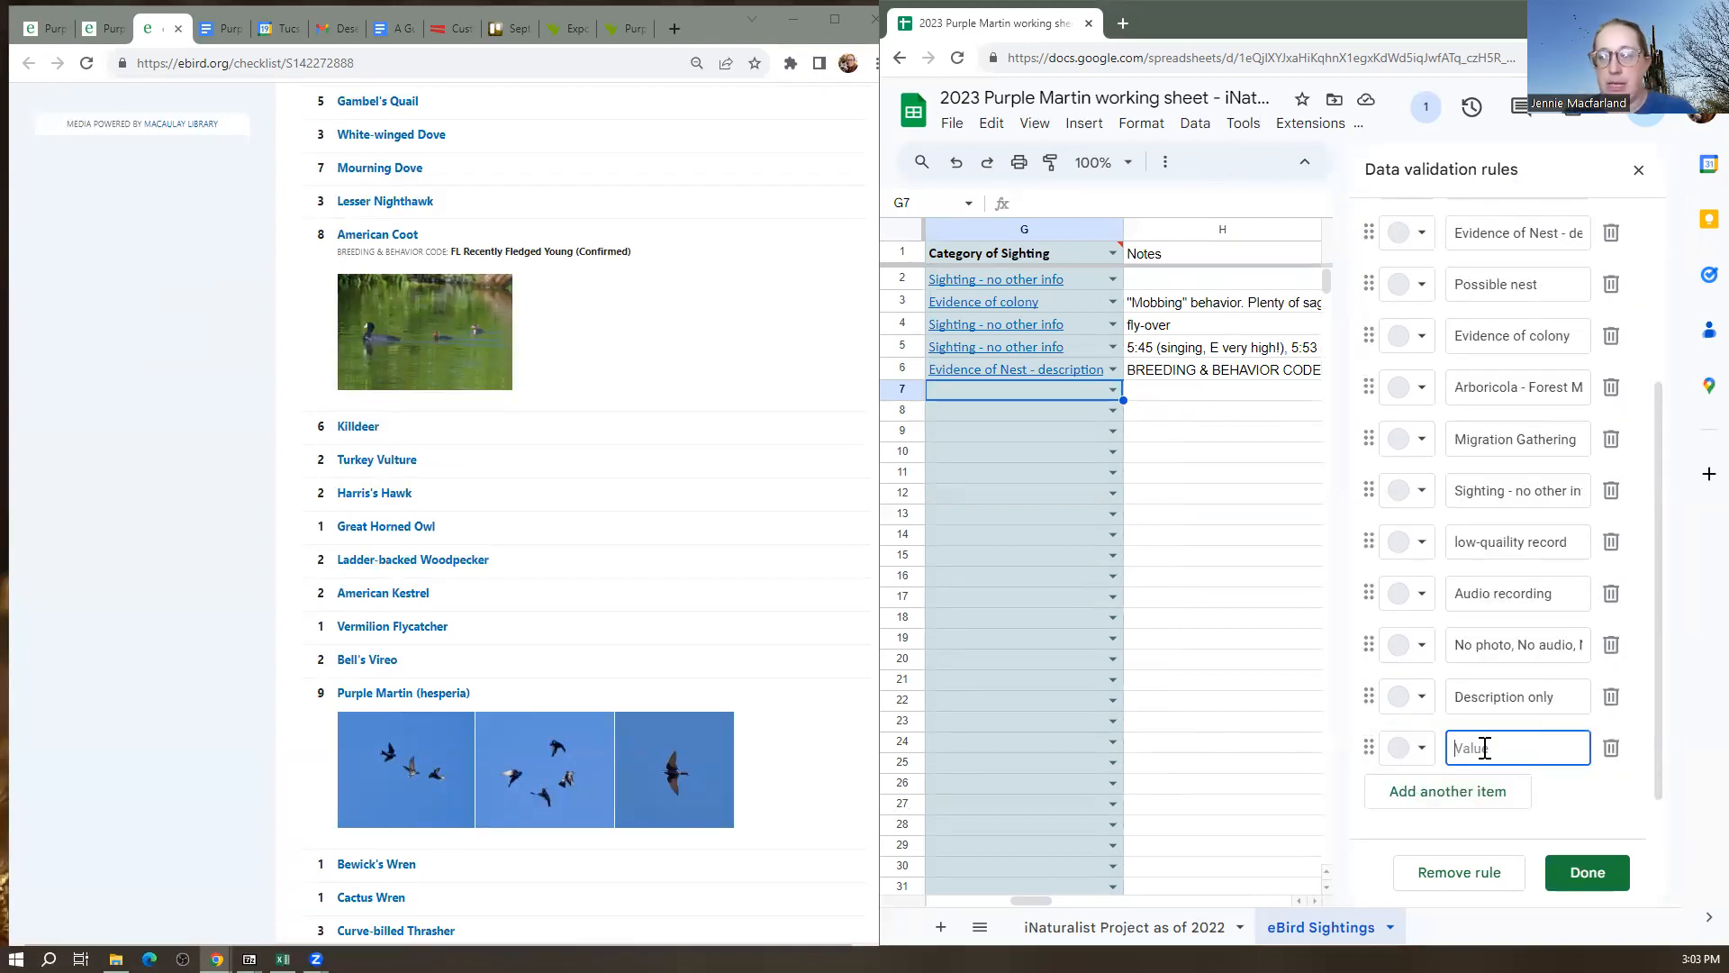
type("G")
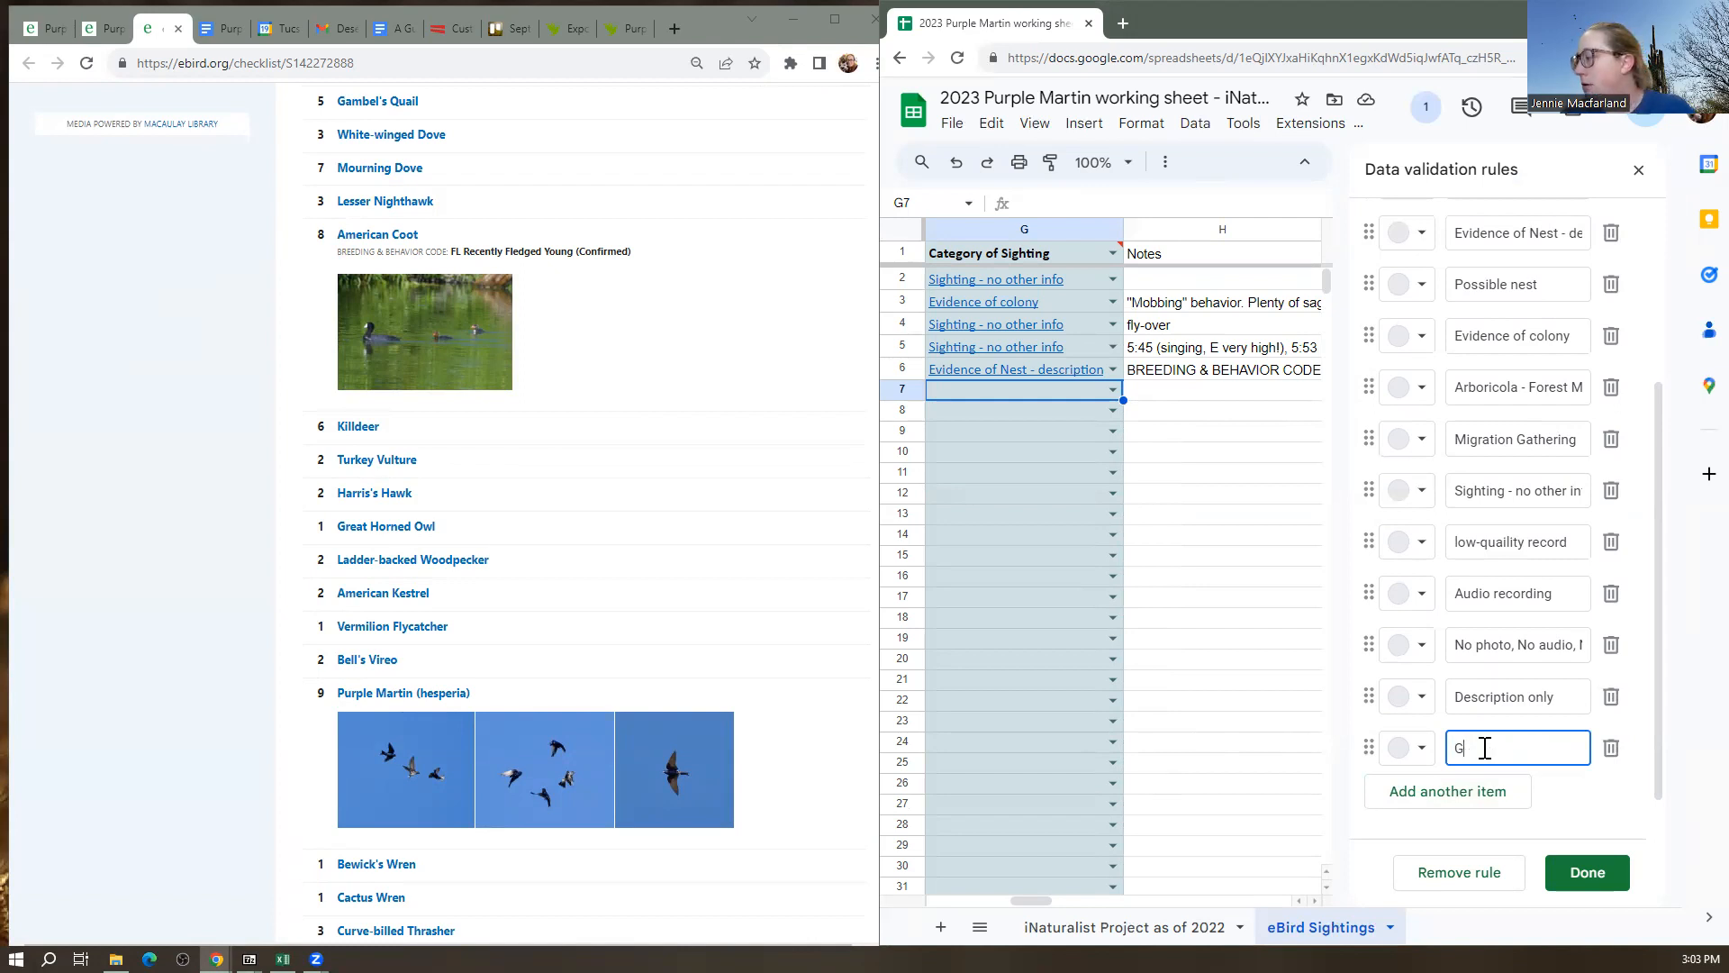
type("terrTank or ")
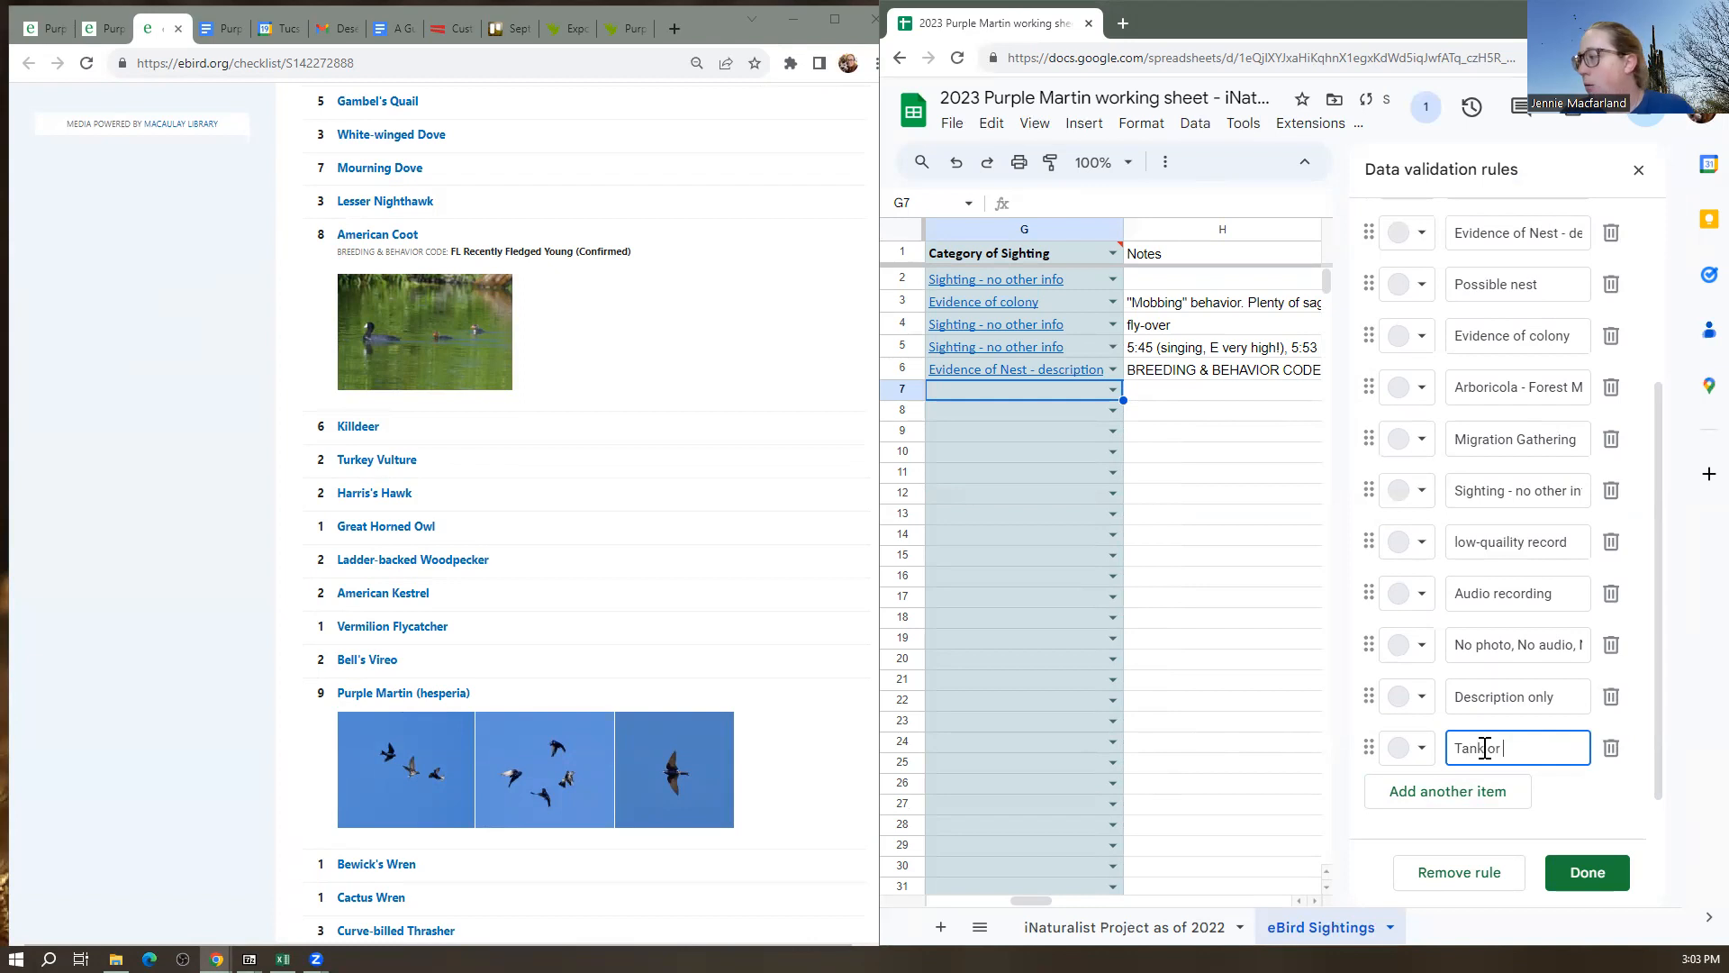
type("Water")
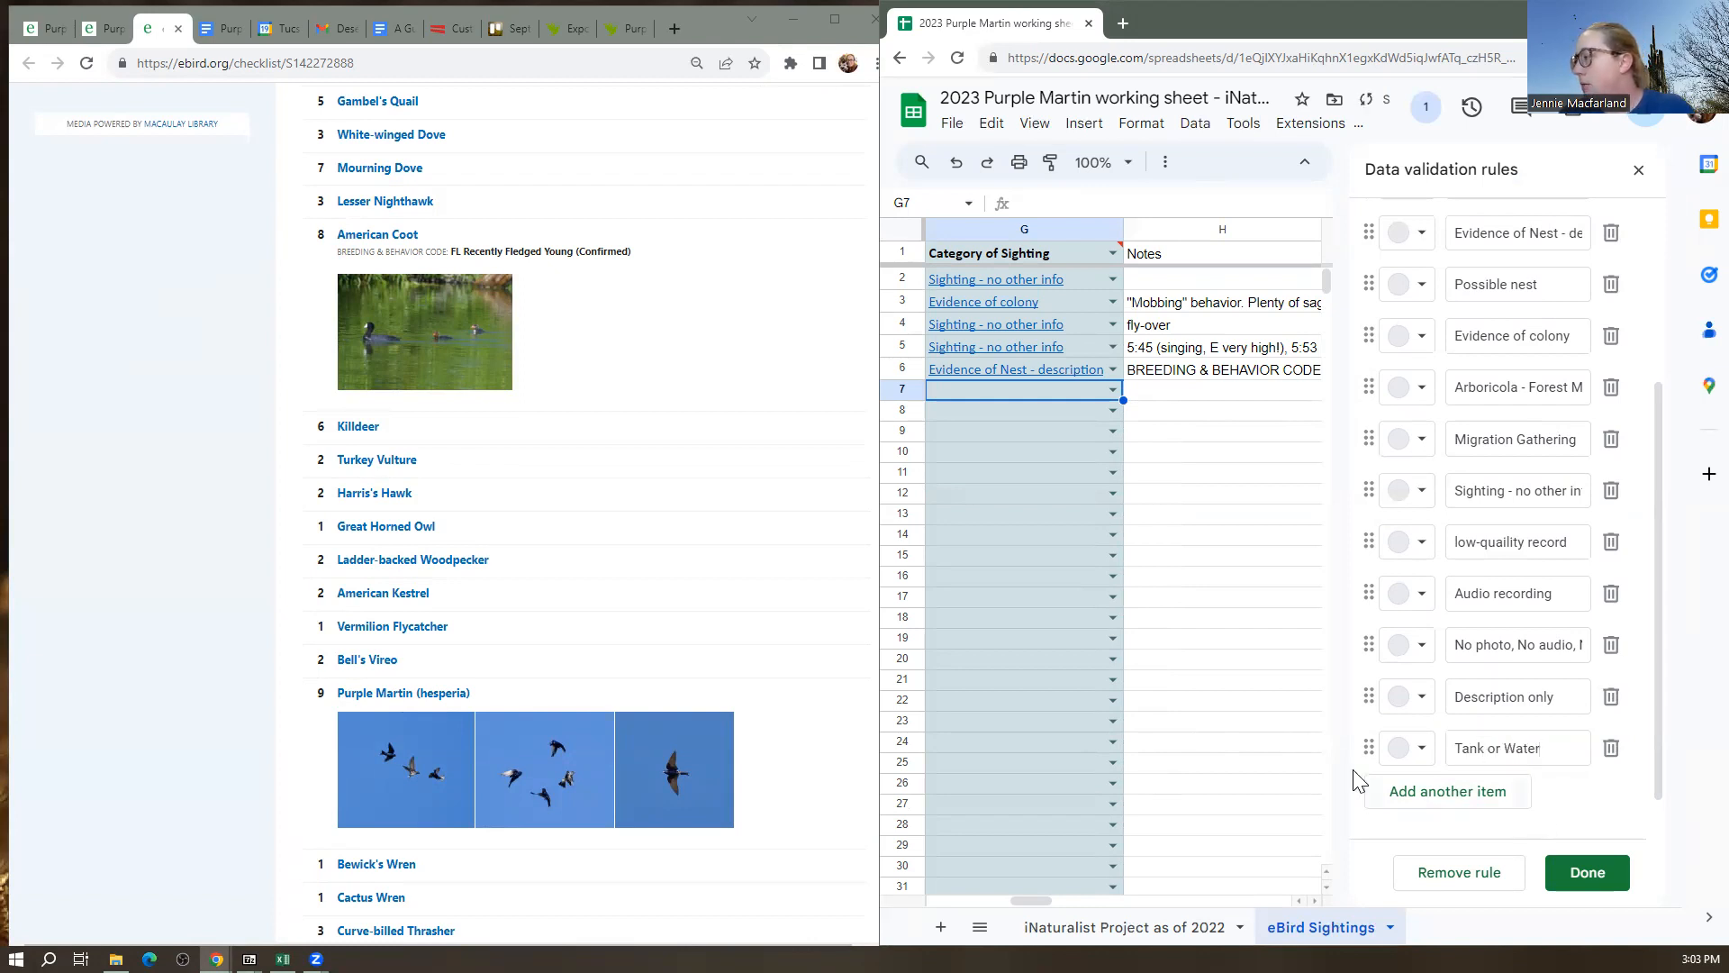
Move the "Tank or Water" item to directly after Migration Gathering, save the rule and apply it to all matching dropdowns
left_click_drag(1368, 749, 1358, 482)
left_click(1587, 872)
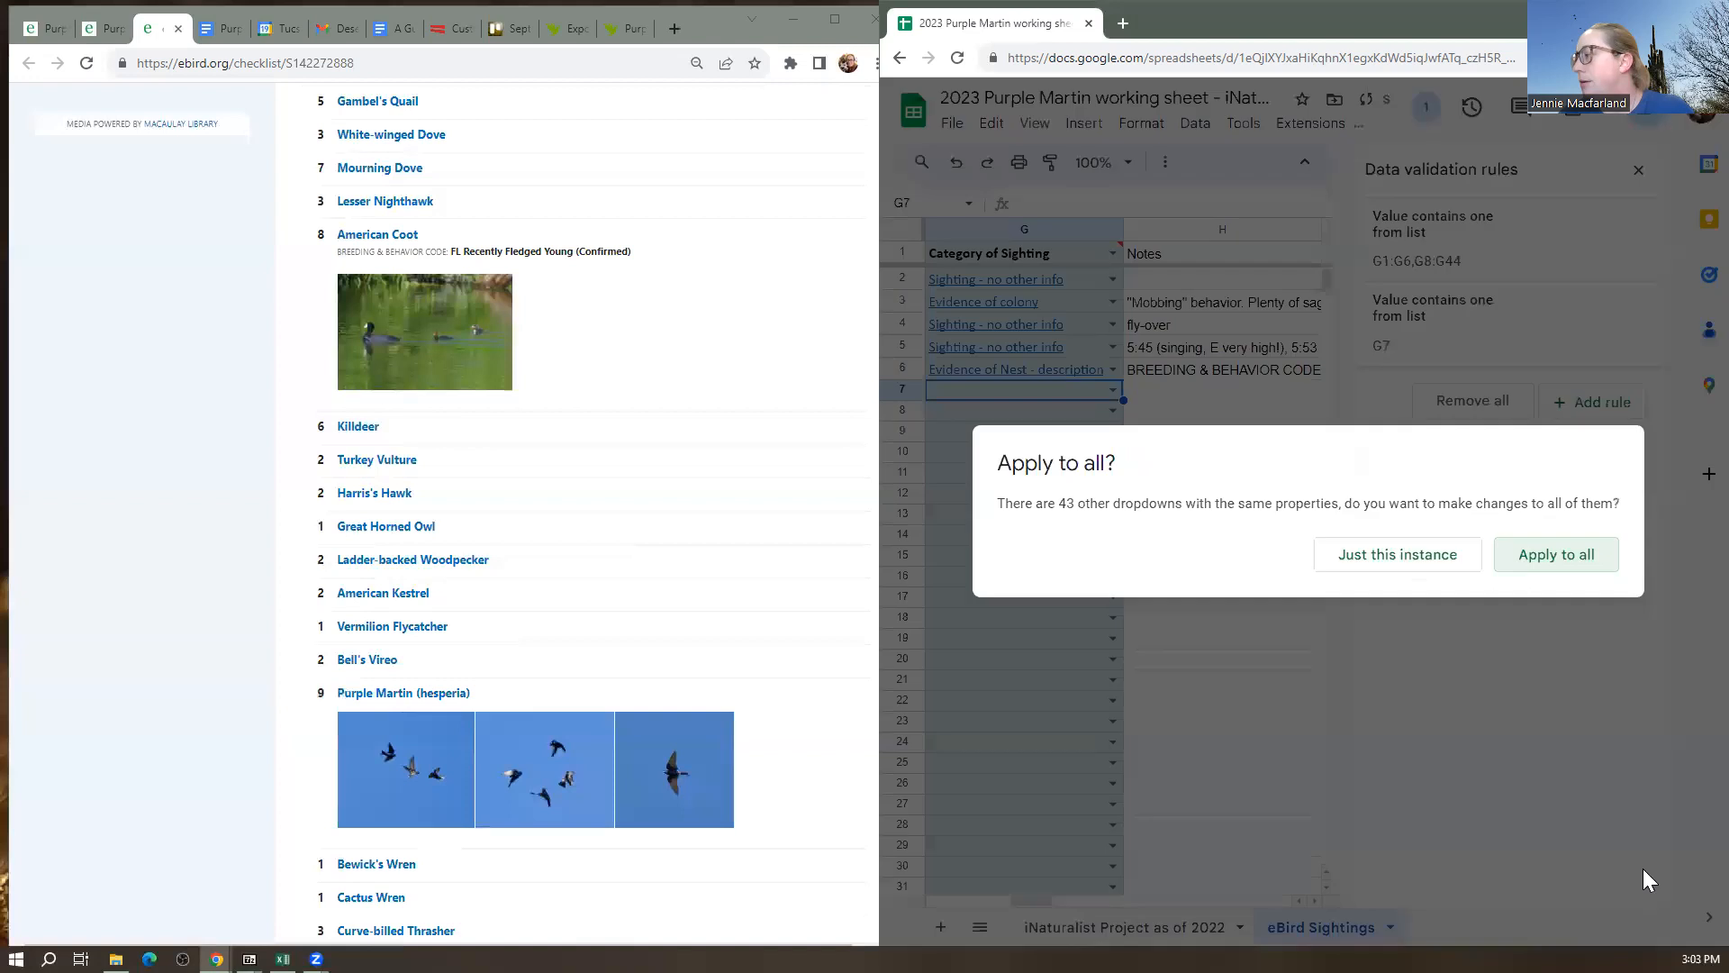
left_click(1561, 557)
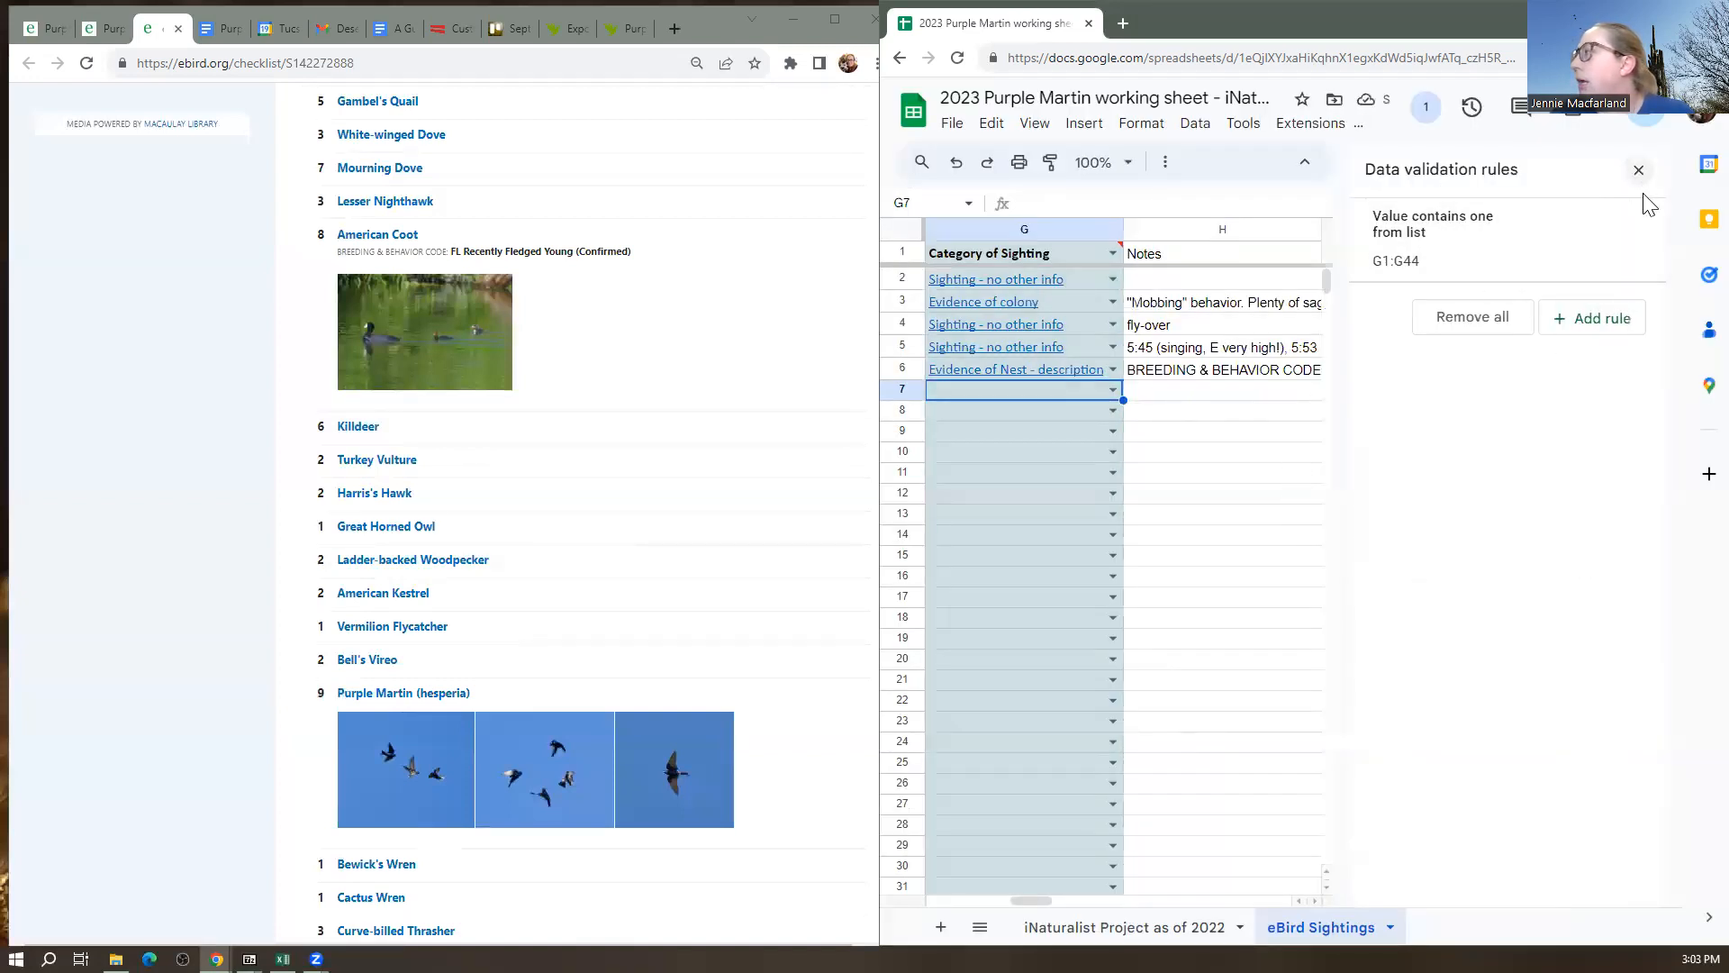
Set the Category of Sighting for The Lake Tank row to Tank or Water
left_click(1117, 390)
left_click(1063, 611)
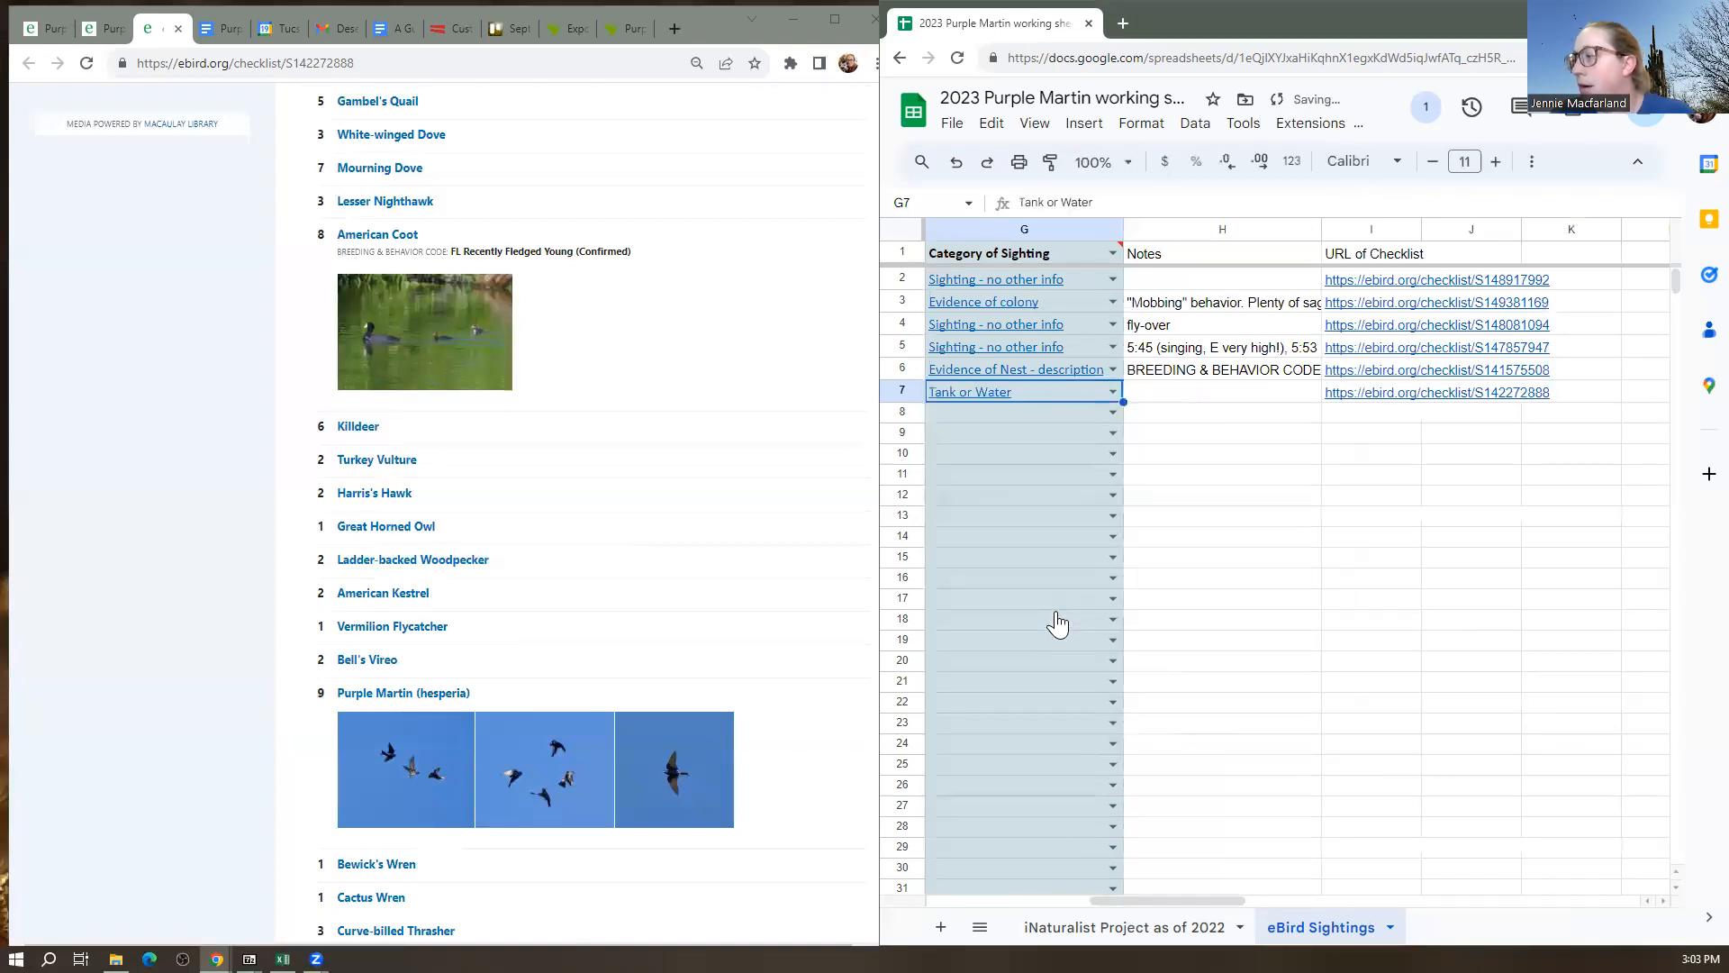
left_click(1169, 396)
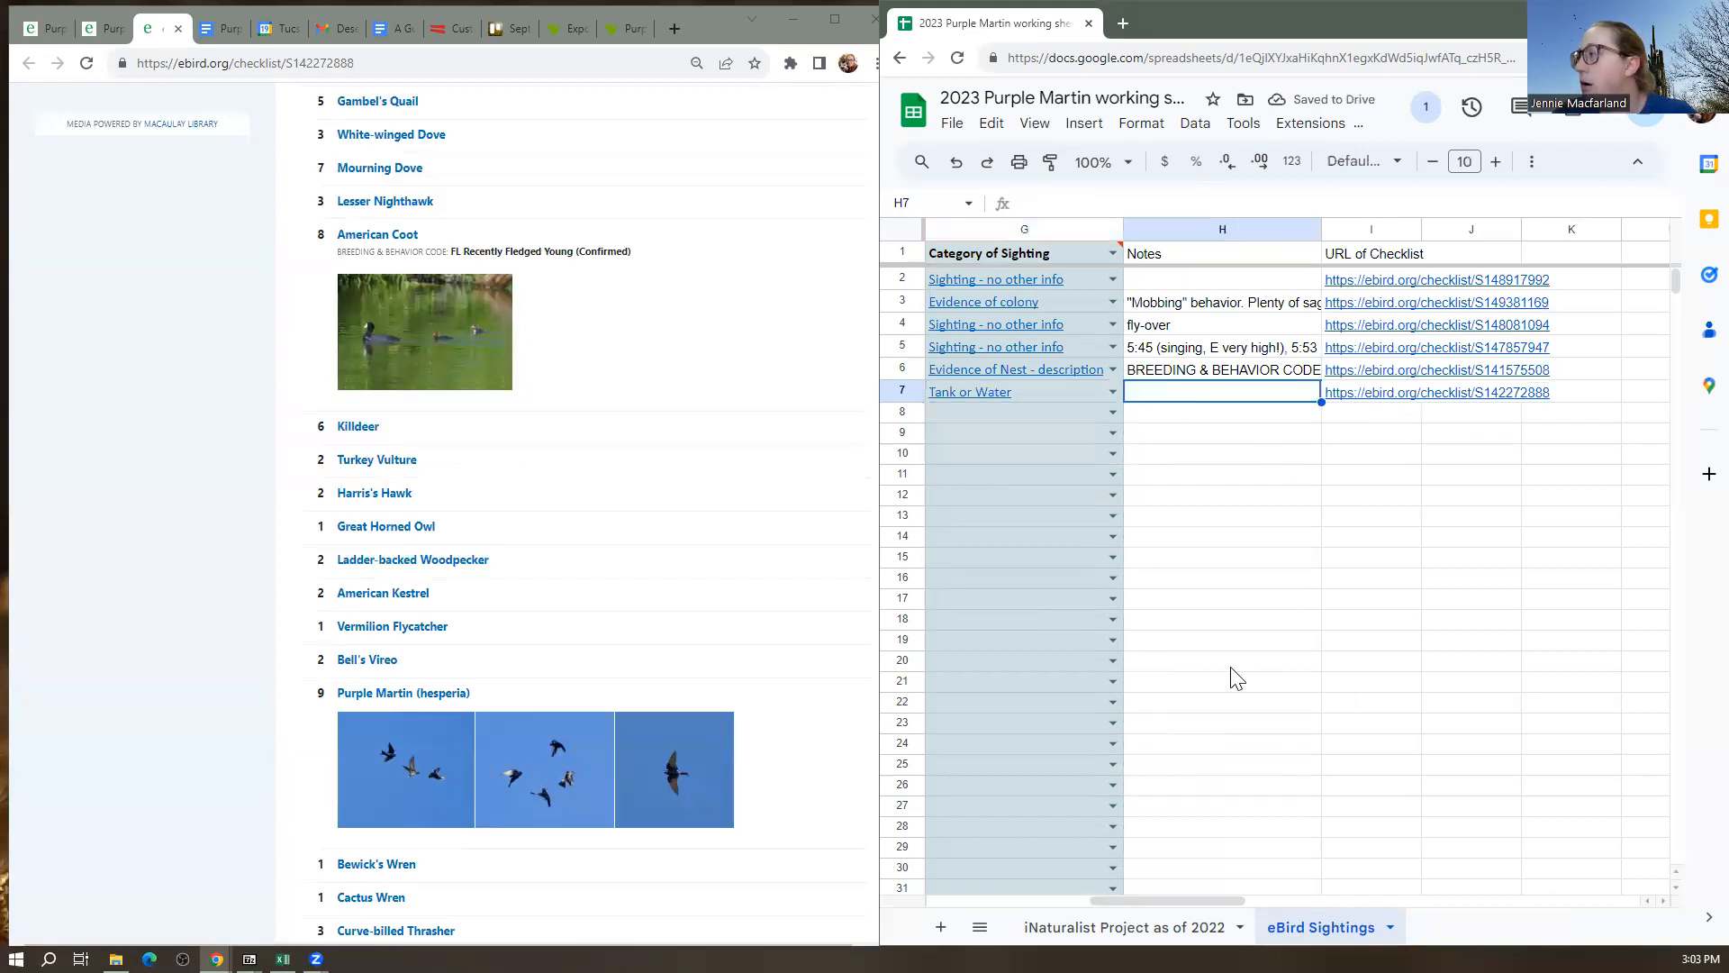
Open The Lake Tank's map location from its checklist and copy the latitude 32.904085 into X cell E7
left_click_drag(1164, 900, 1073, 902)
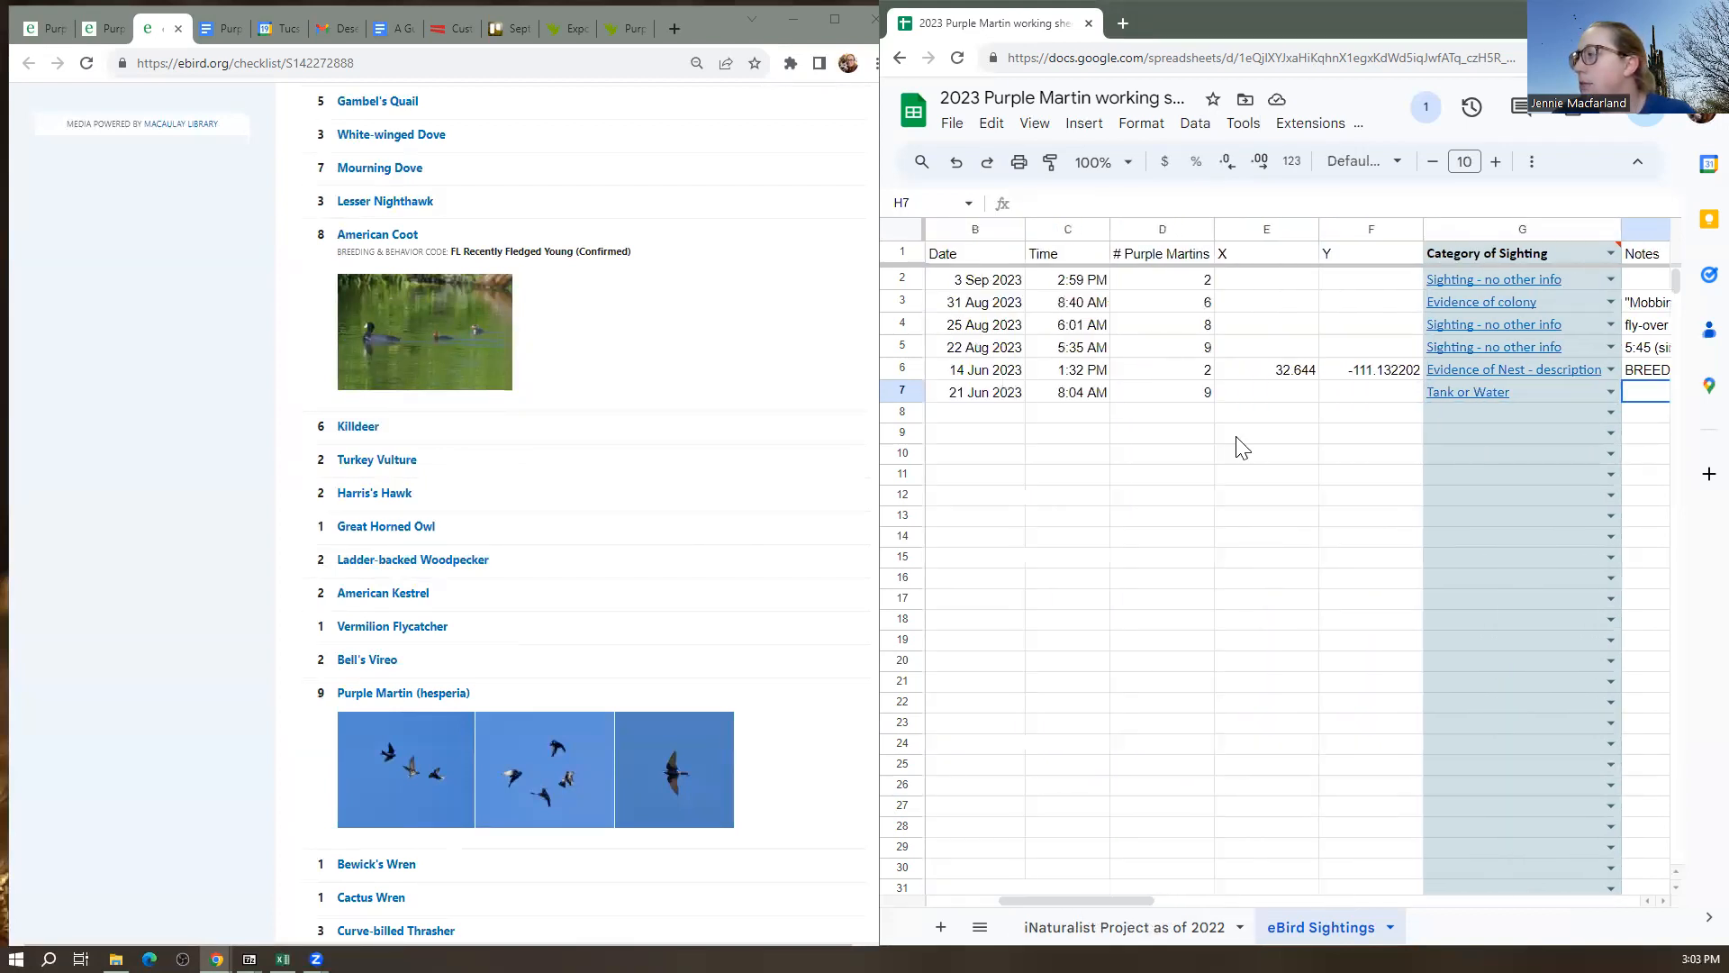
left_click(581, 383)
scroll(297, 468, "up", 3)
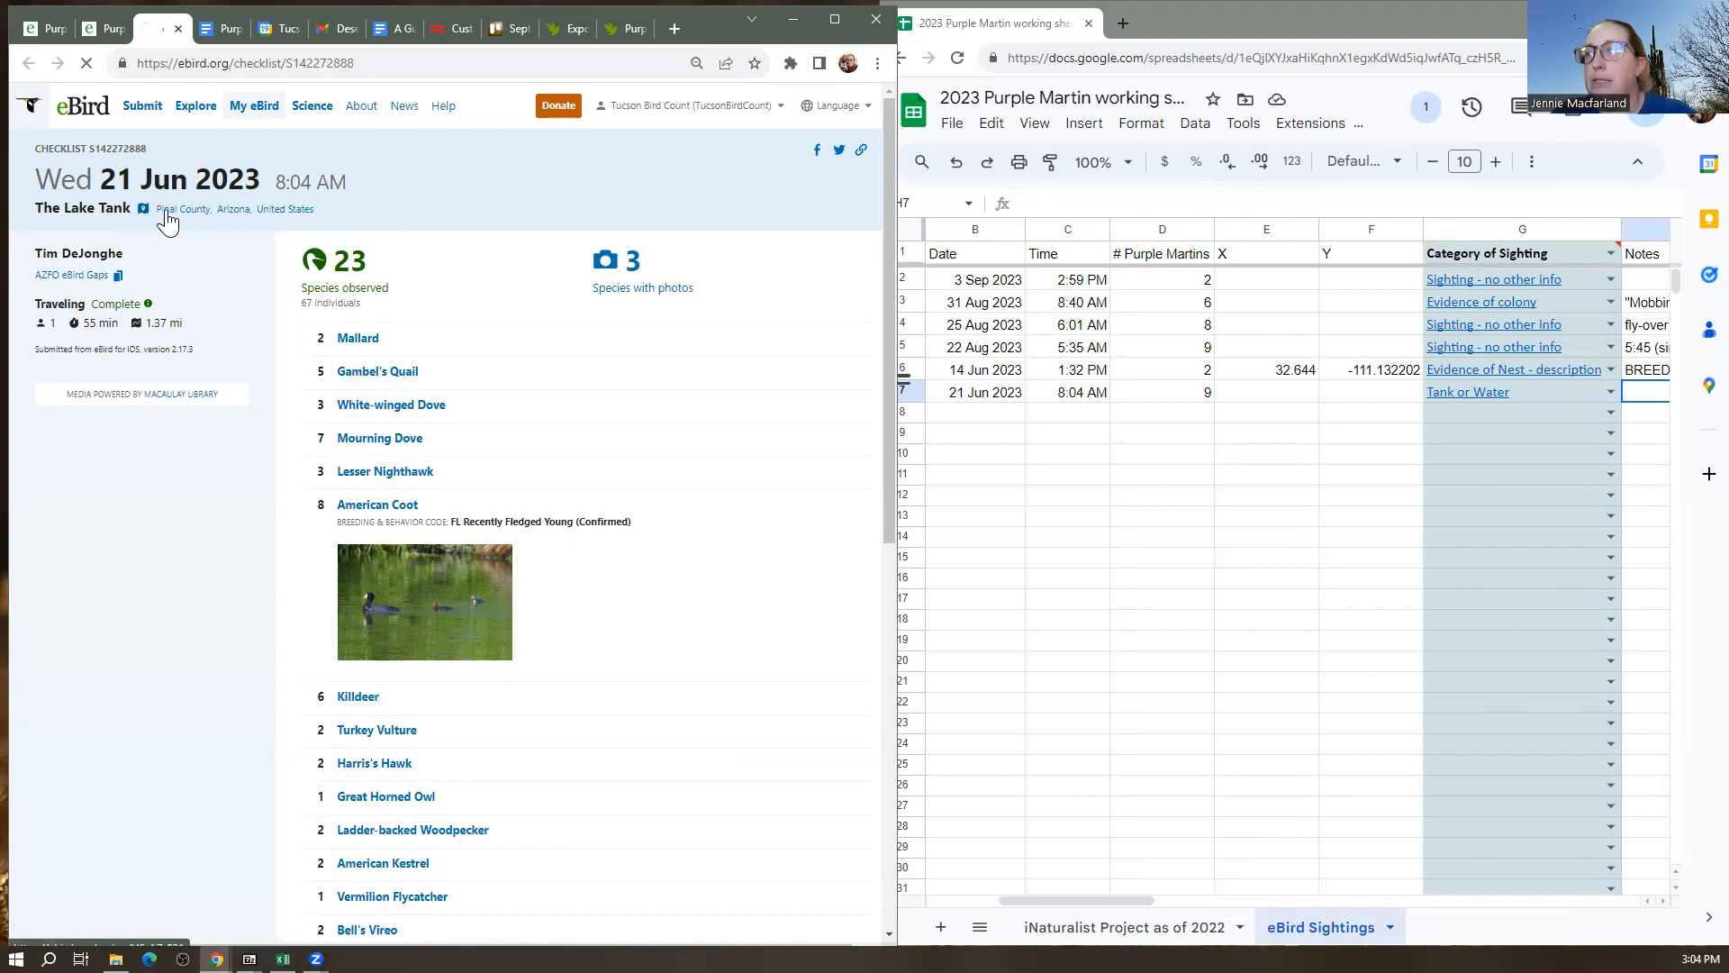
left_click(145, 209)
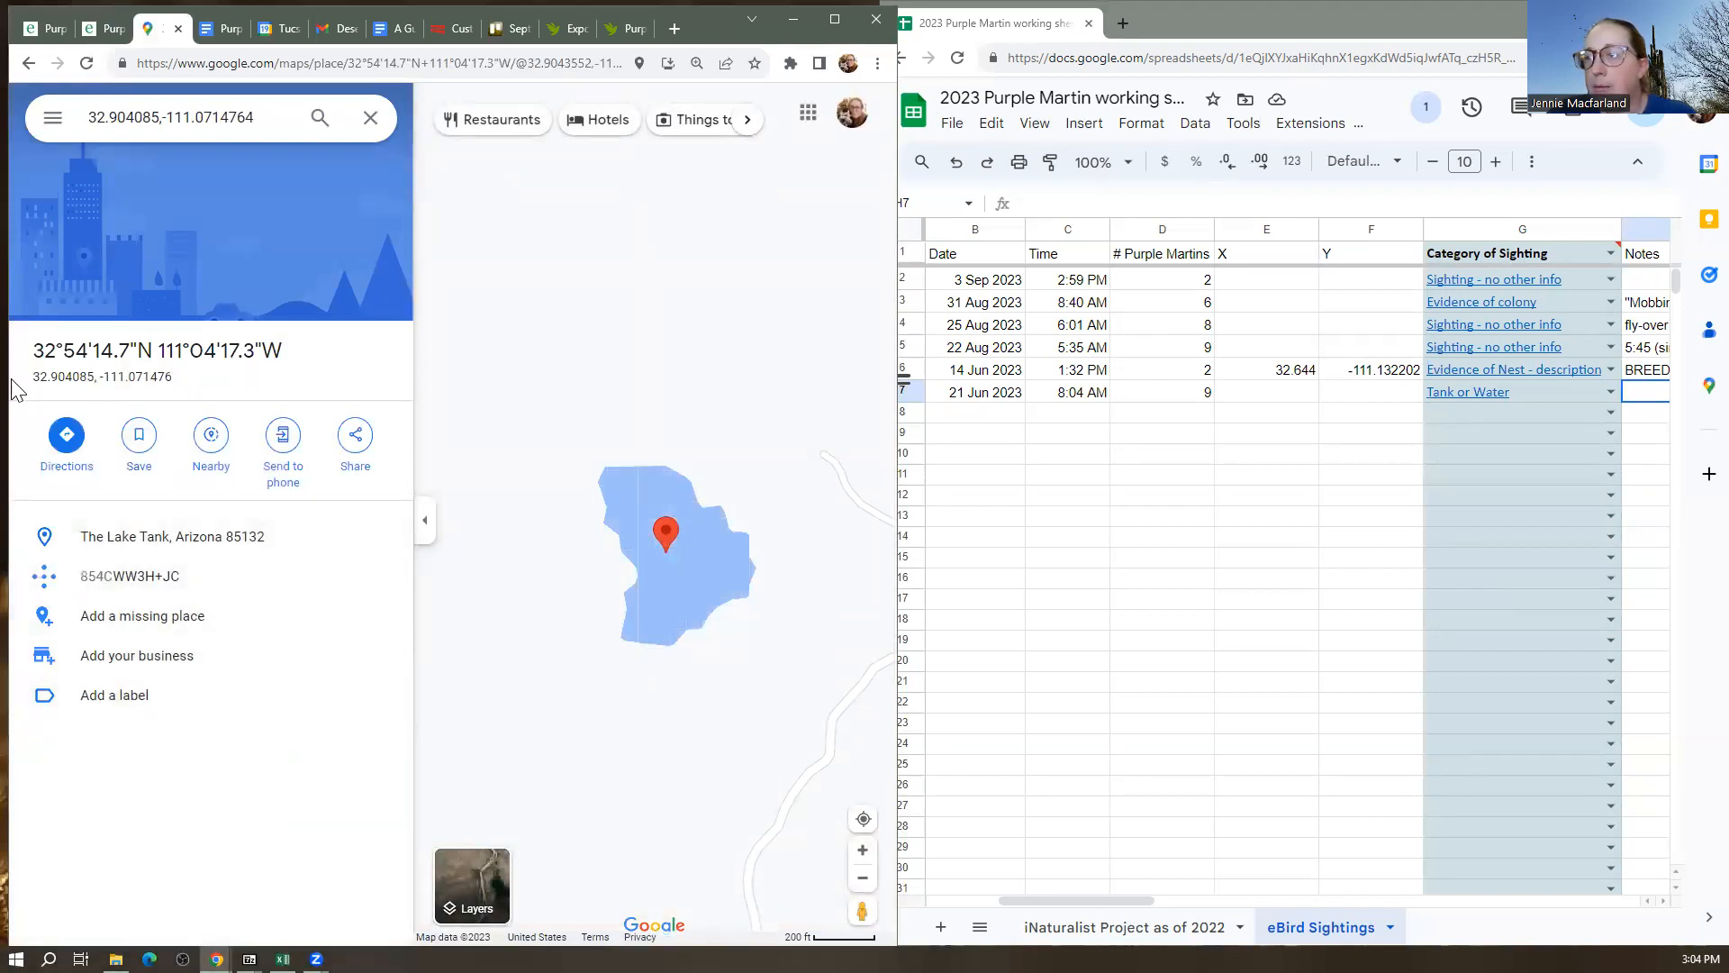
left_click_drag(34, 377, 94, 392)
key("ctrl+c")
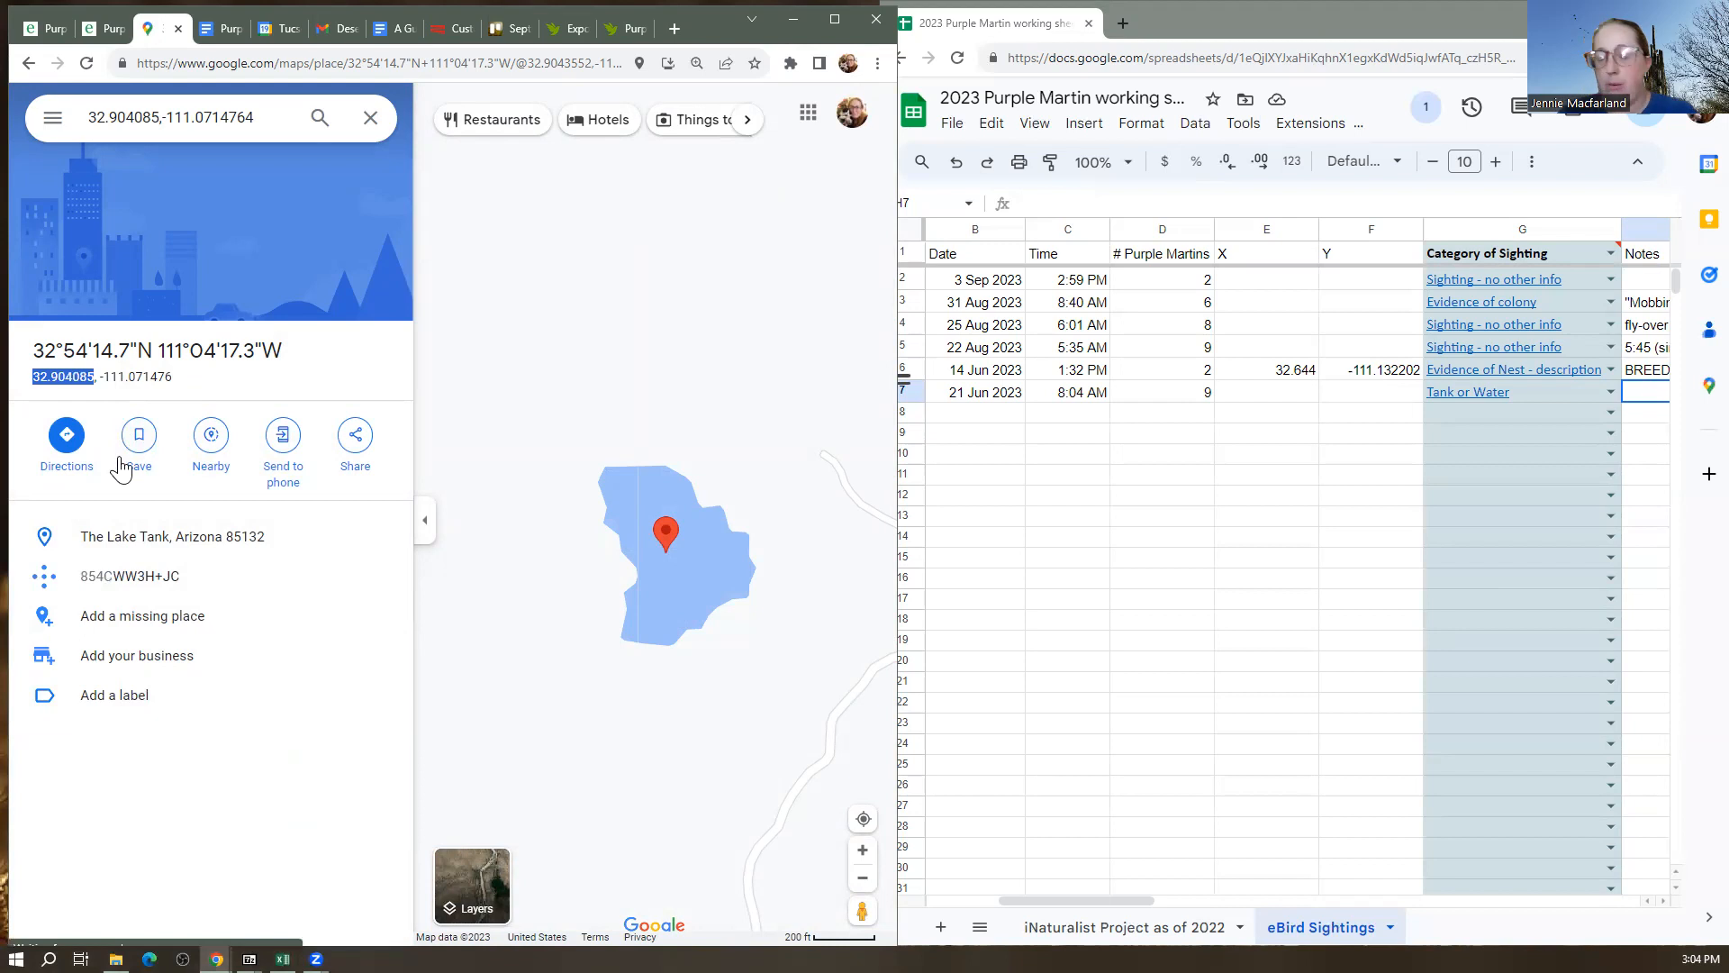
left_click(1298, 394)
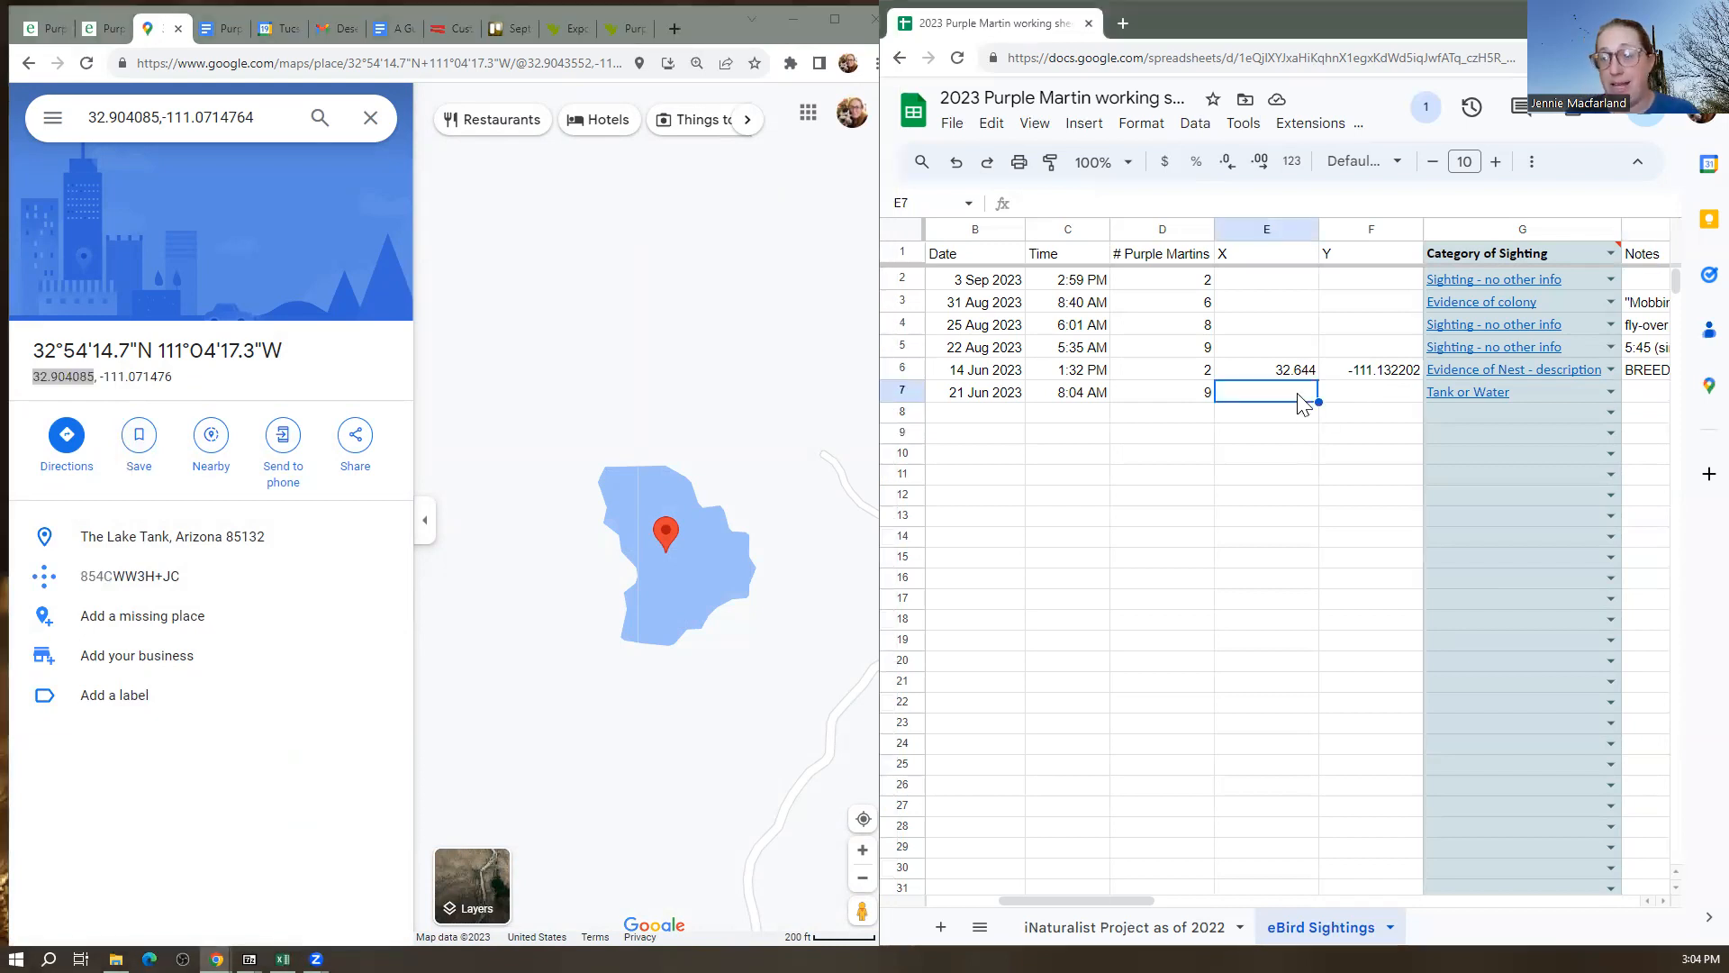
key("ctrl+v")
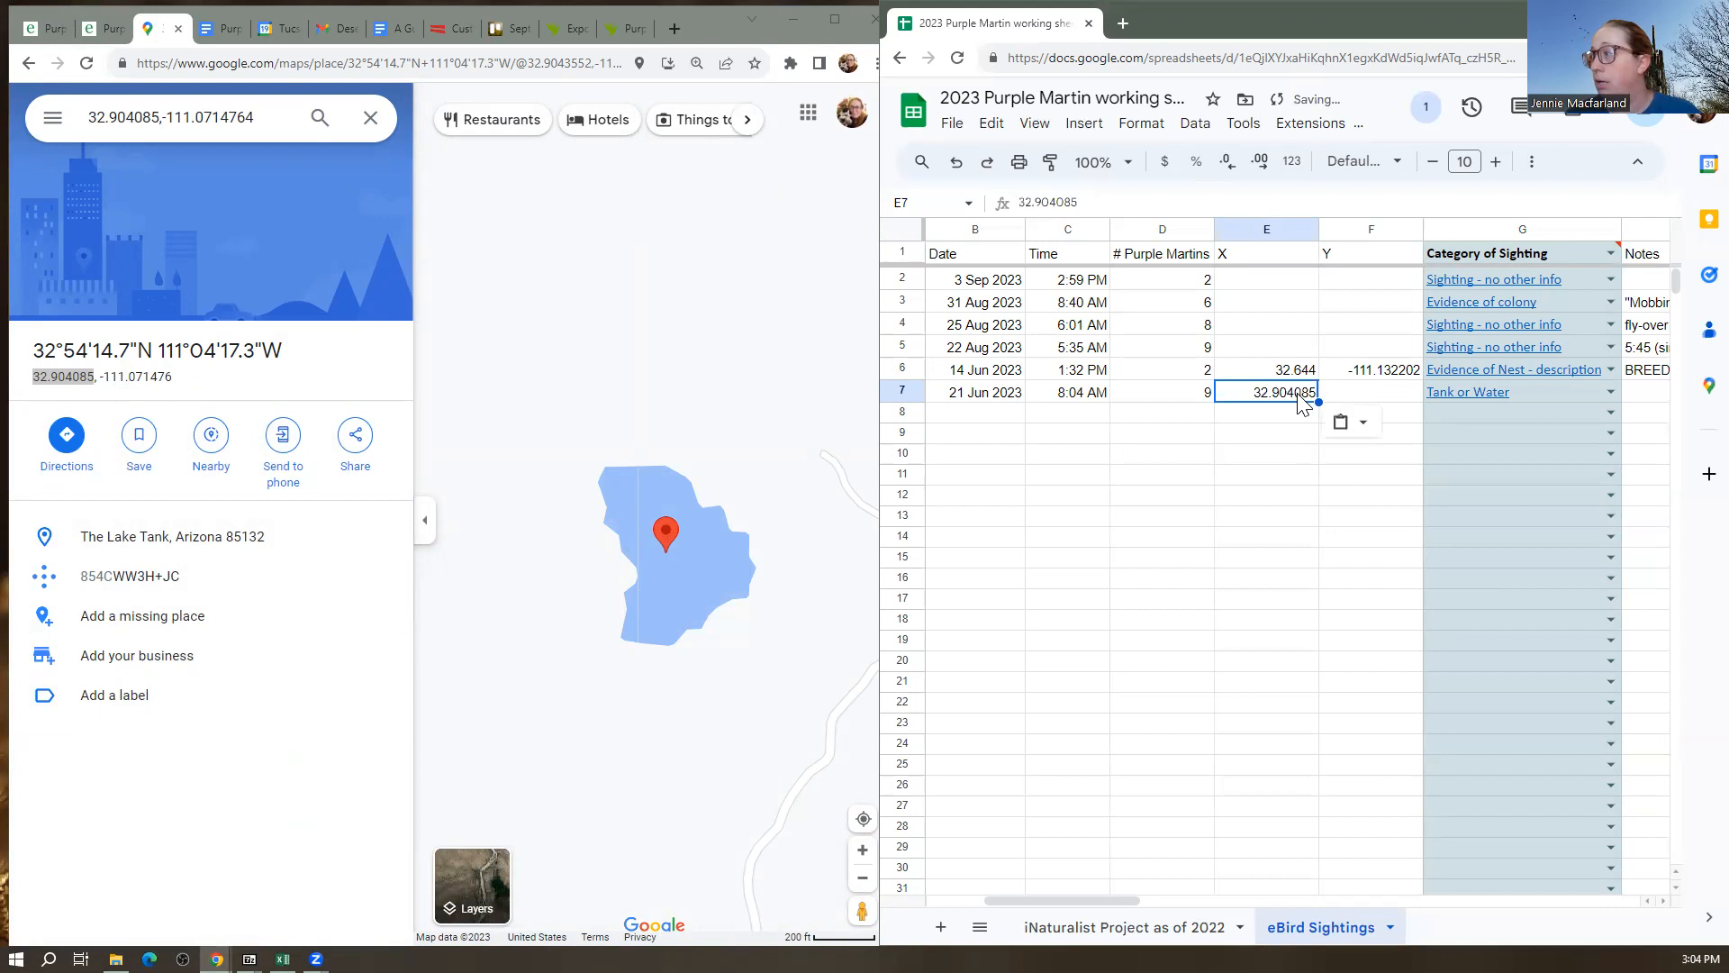
Copy the map location's longitude -111.071476 into the Y cell of The Lake Tank row
left_click(203, 383)
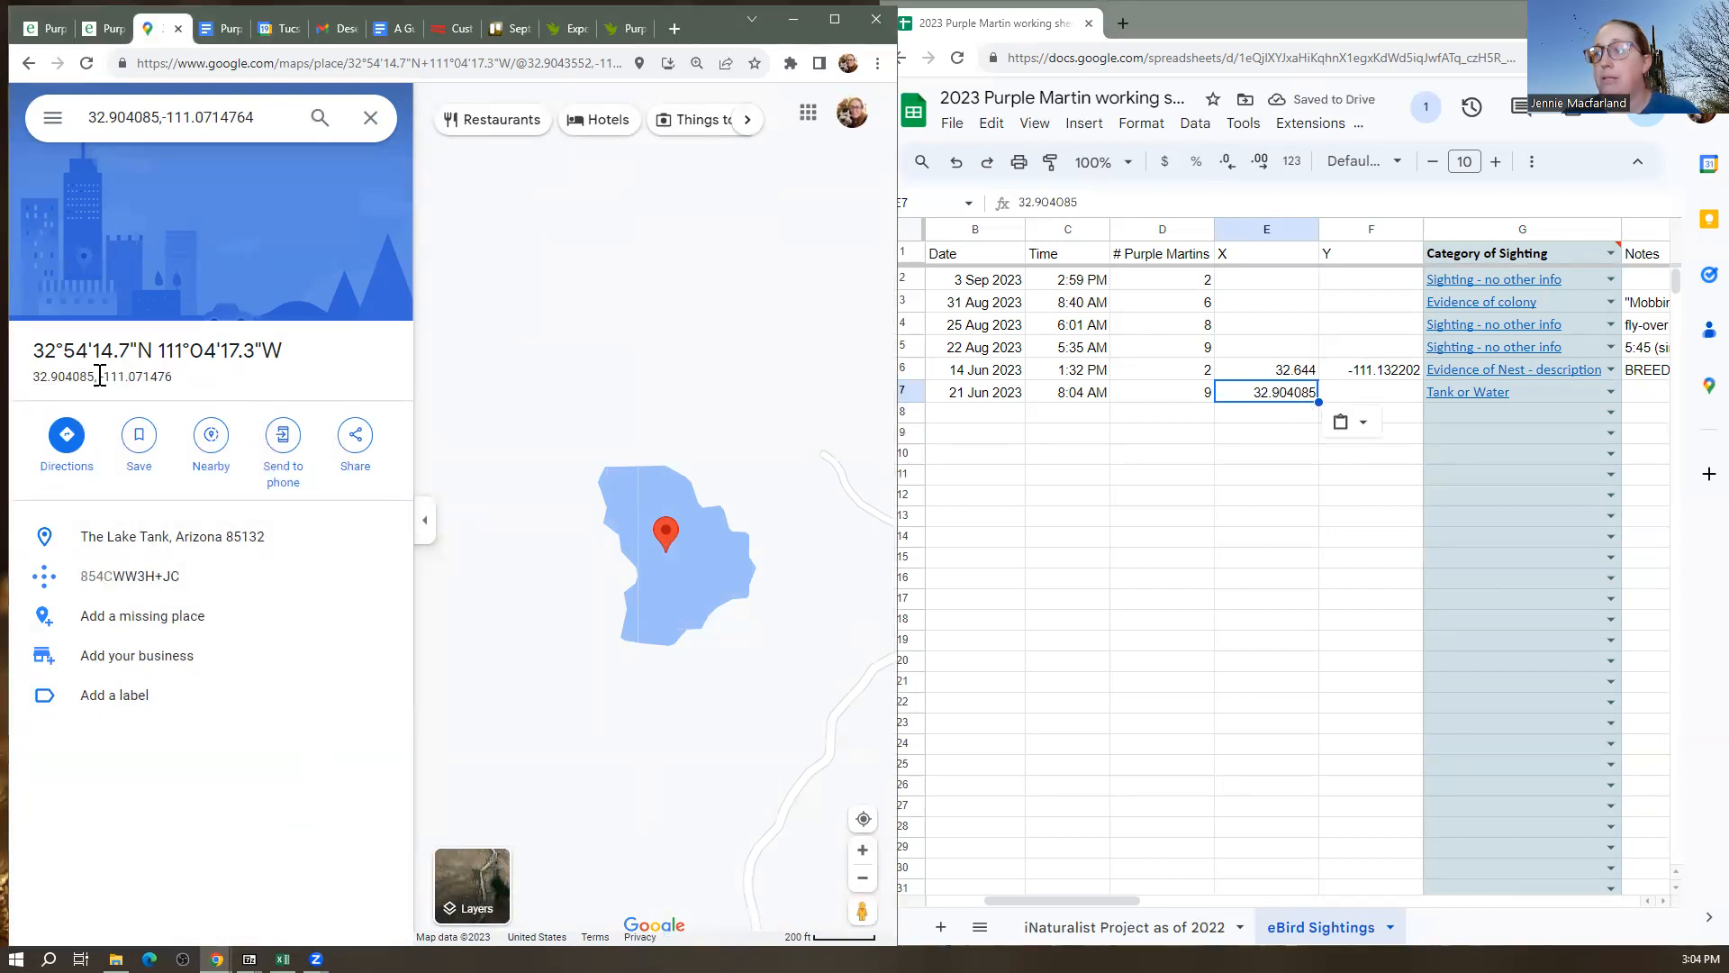
left_click(128, 374)
left_click_drag(120, 377, 177, 377)
key("ctrl+c")
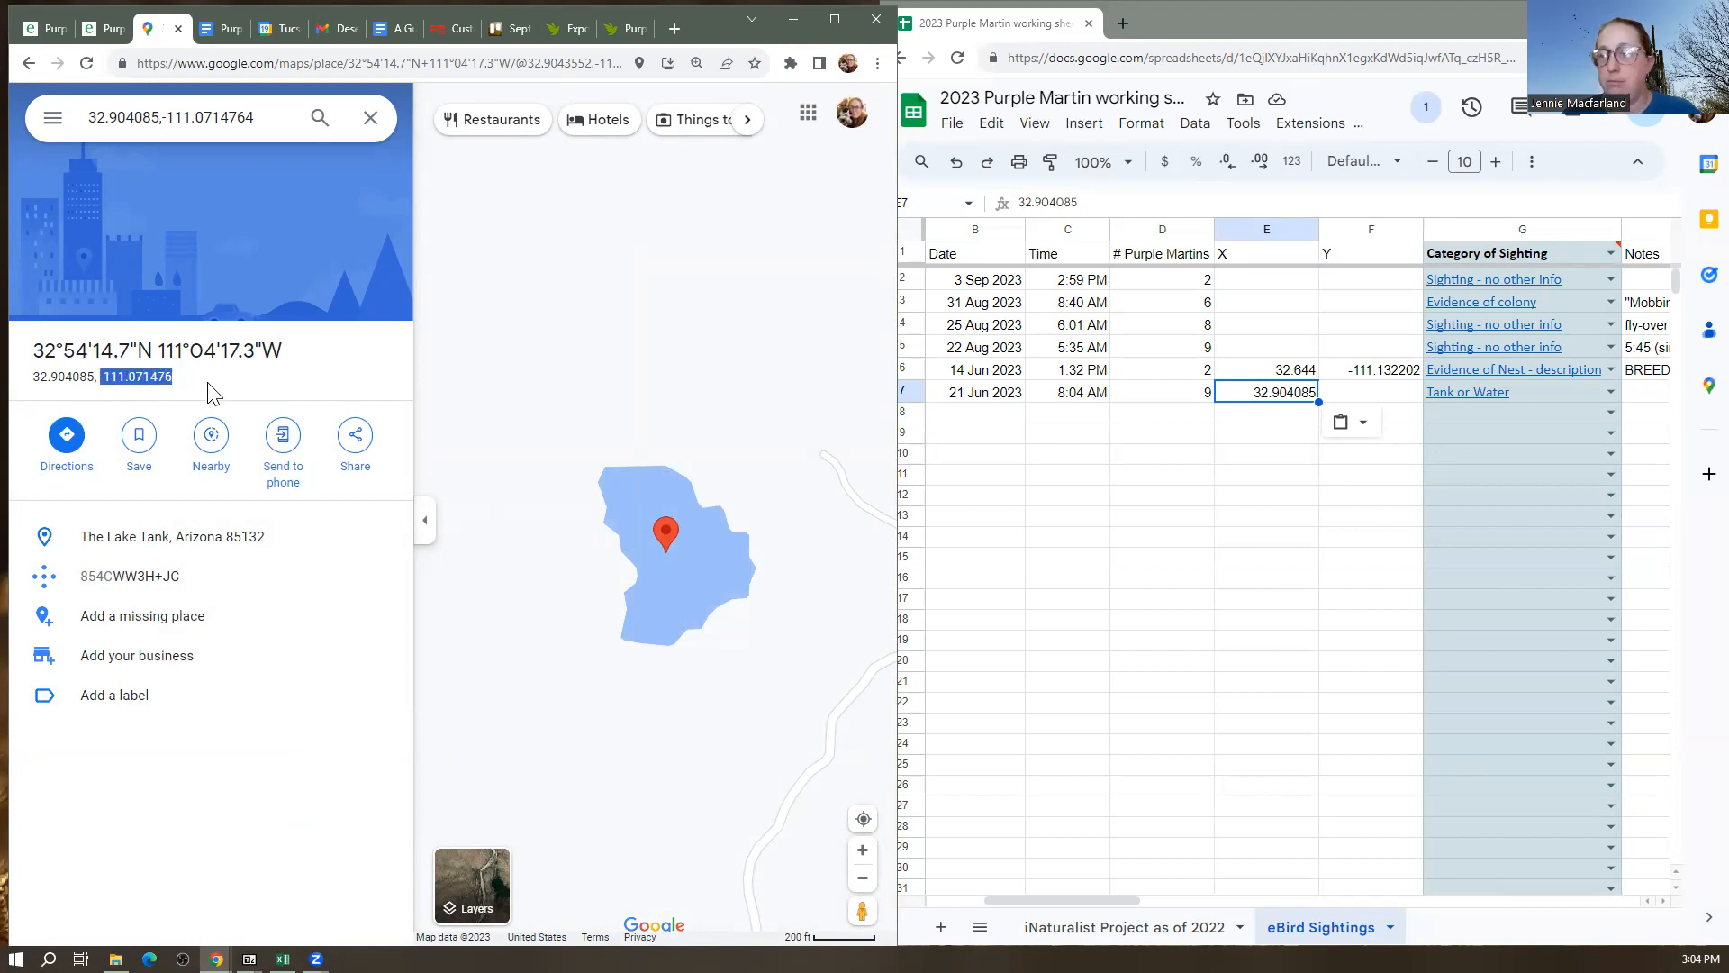
left_click(1403, 397)
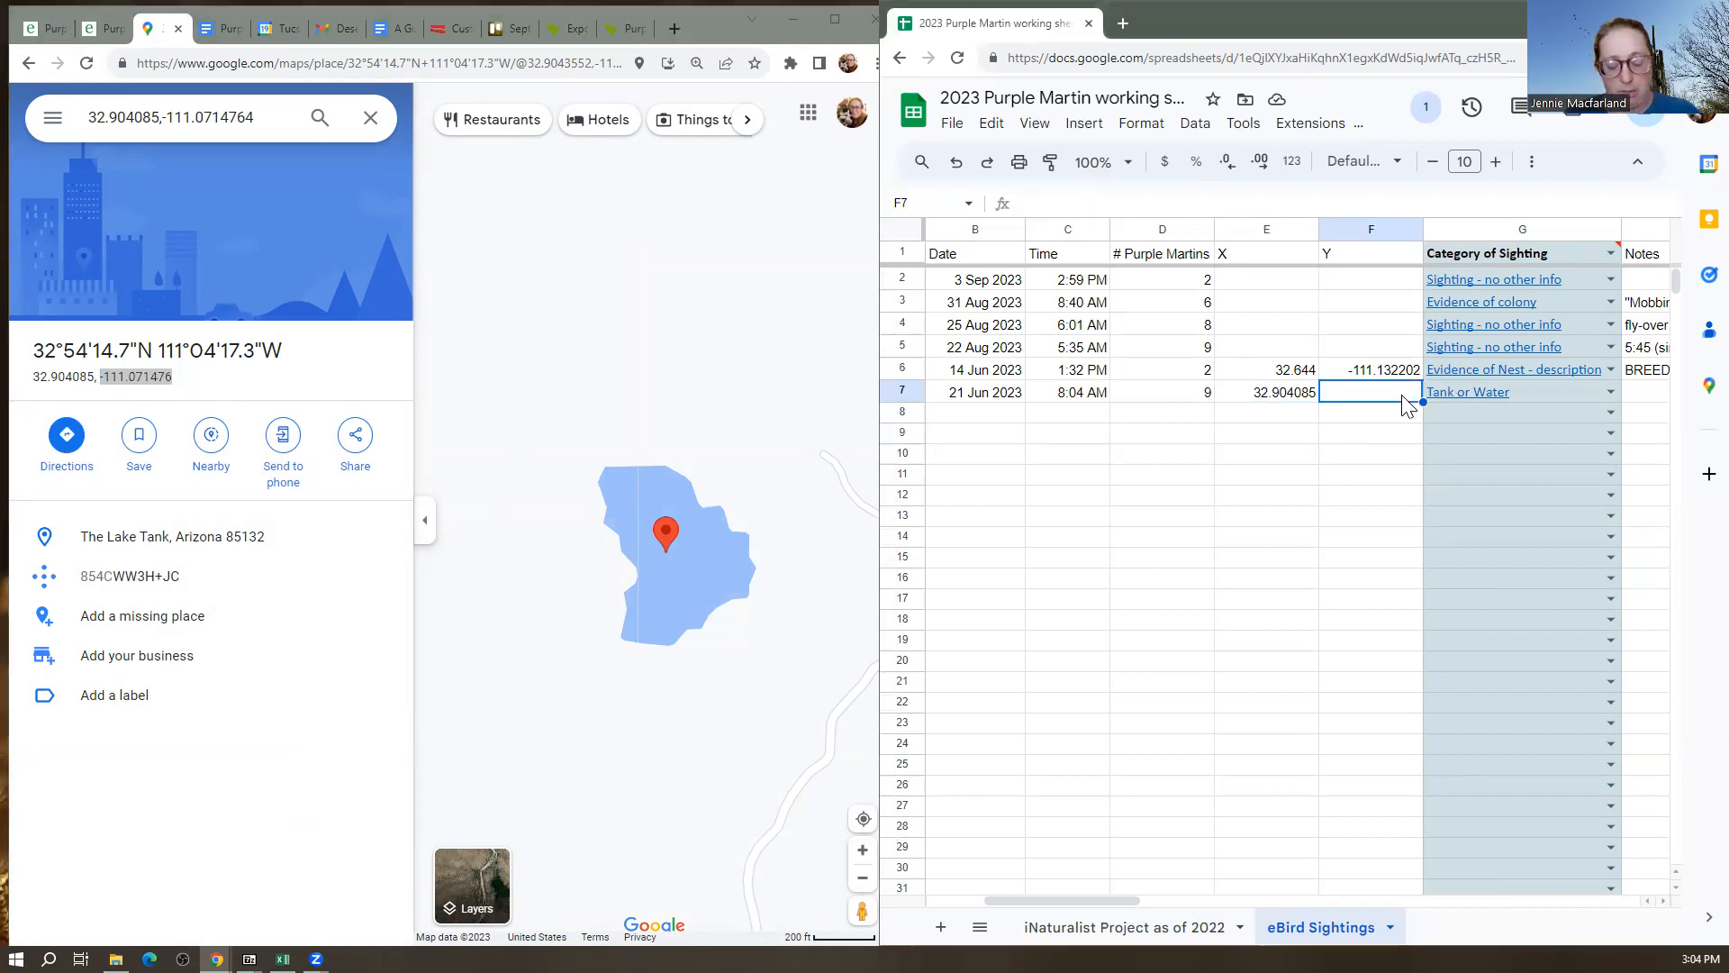
key("ctrl+v")
left_click(1376, 420)
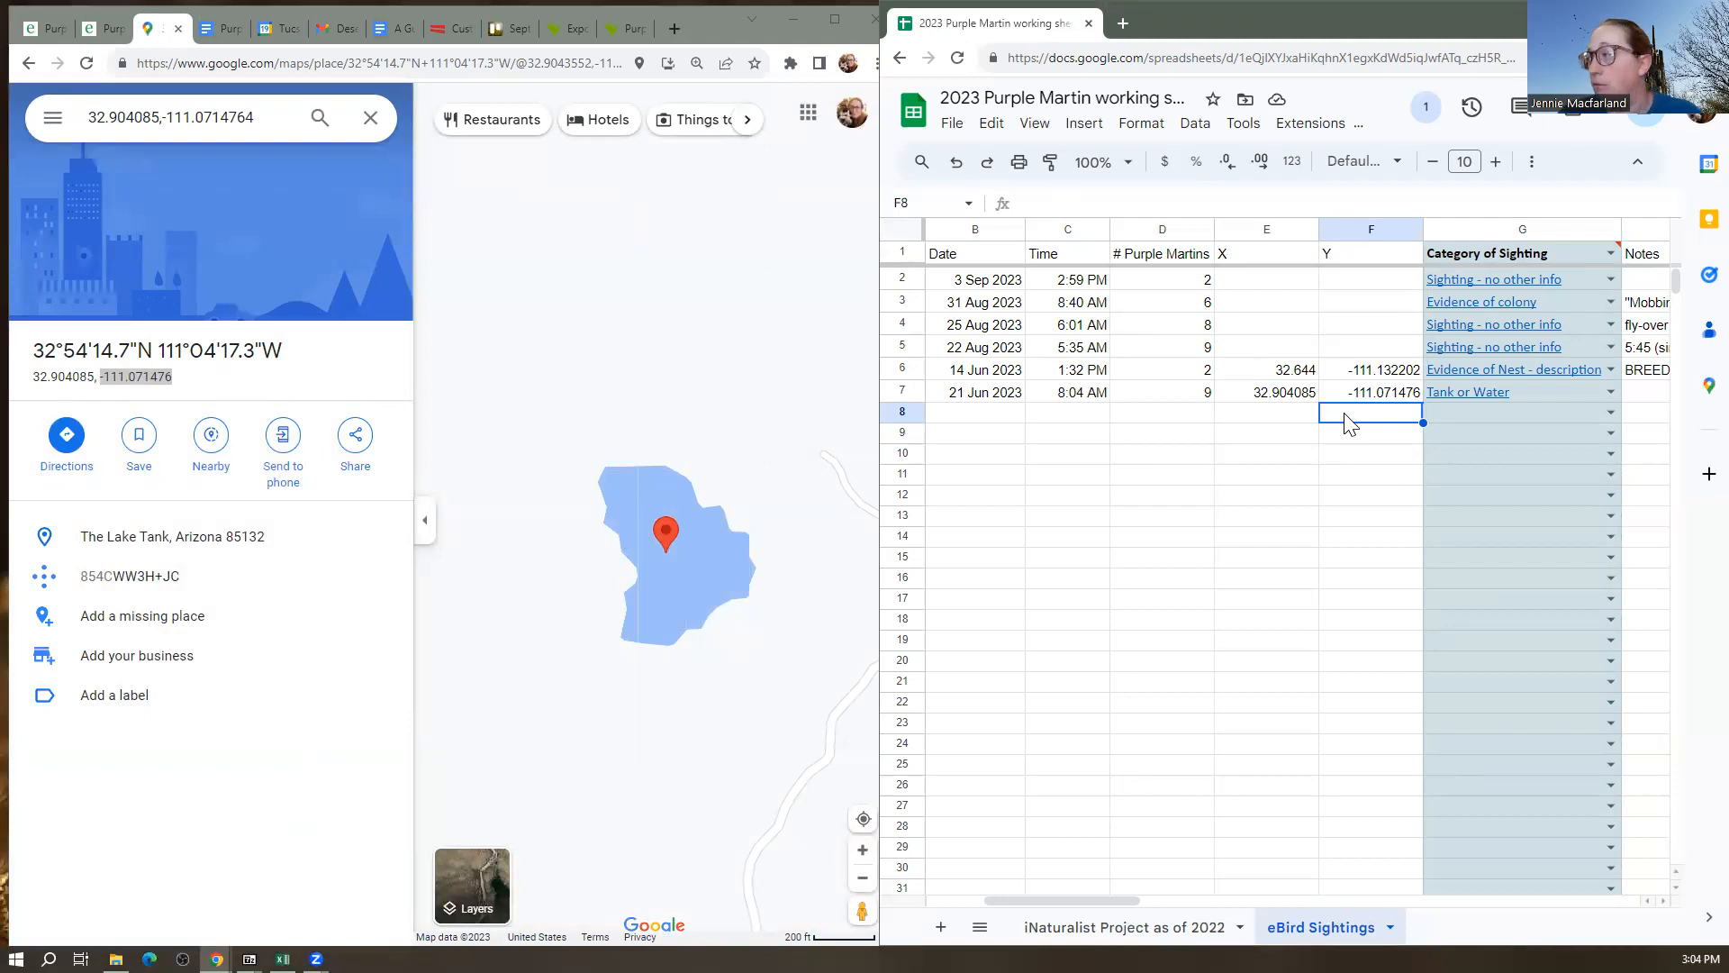
left_click_drag(1283, 374, 1369, 380)
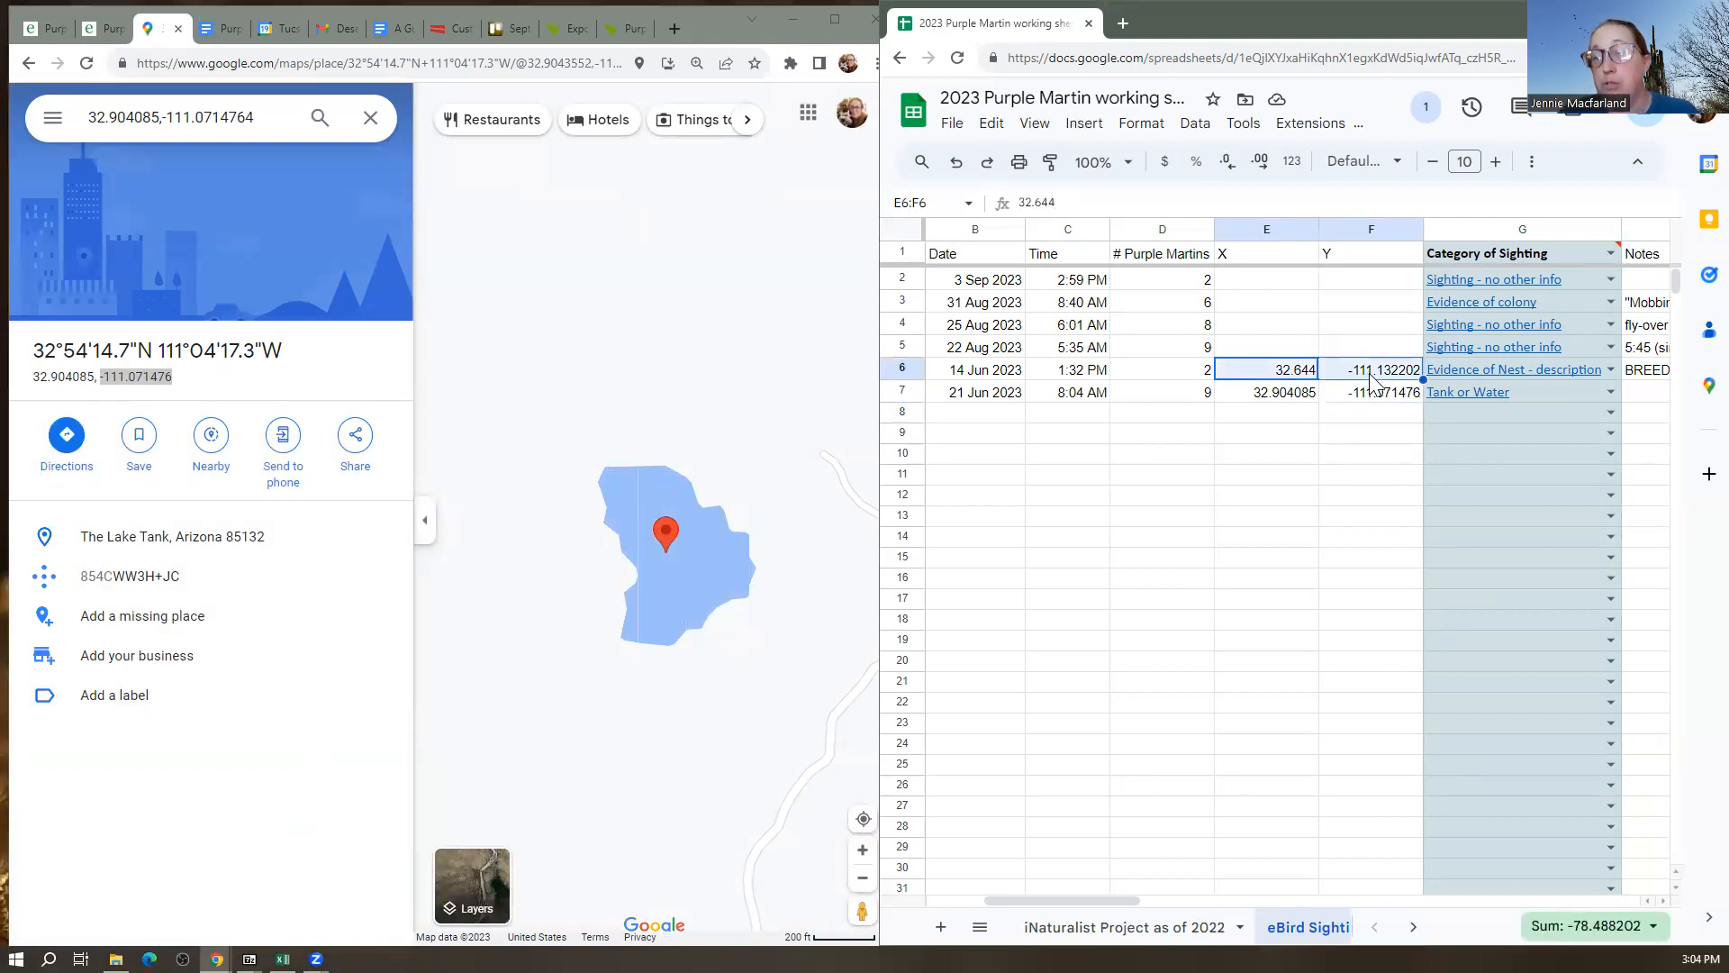
left_click(1327, 419)
left_click(993, 420)
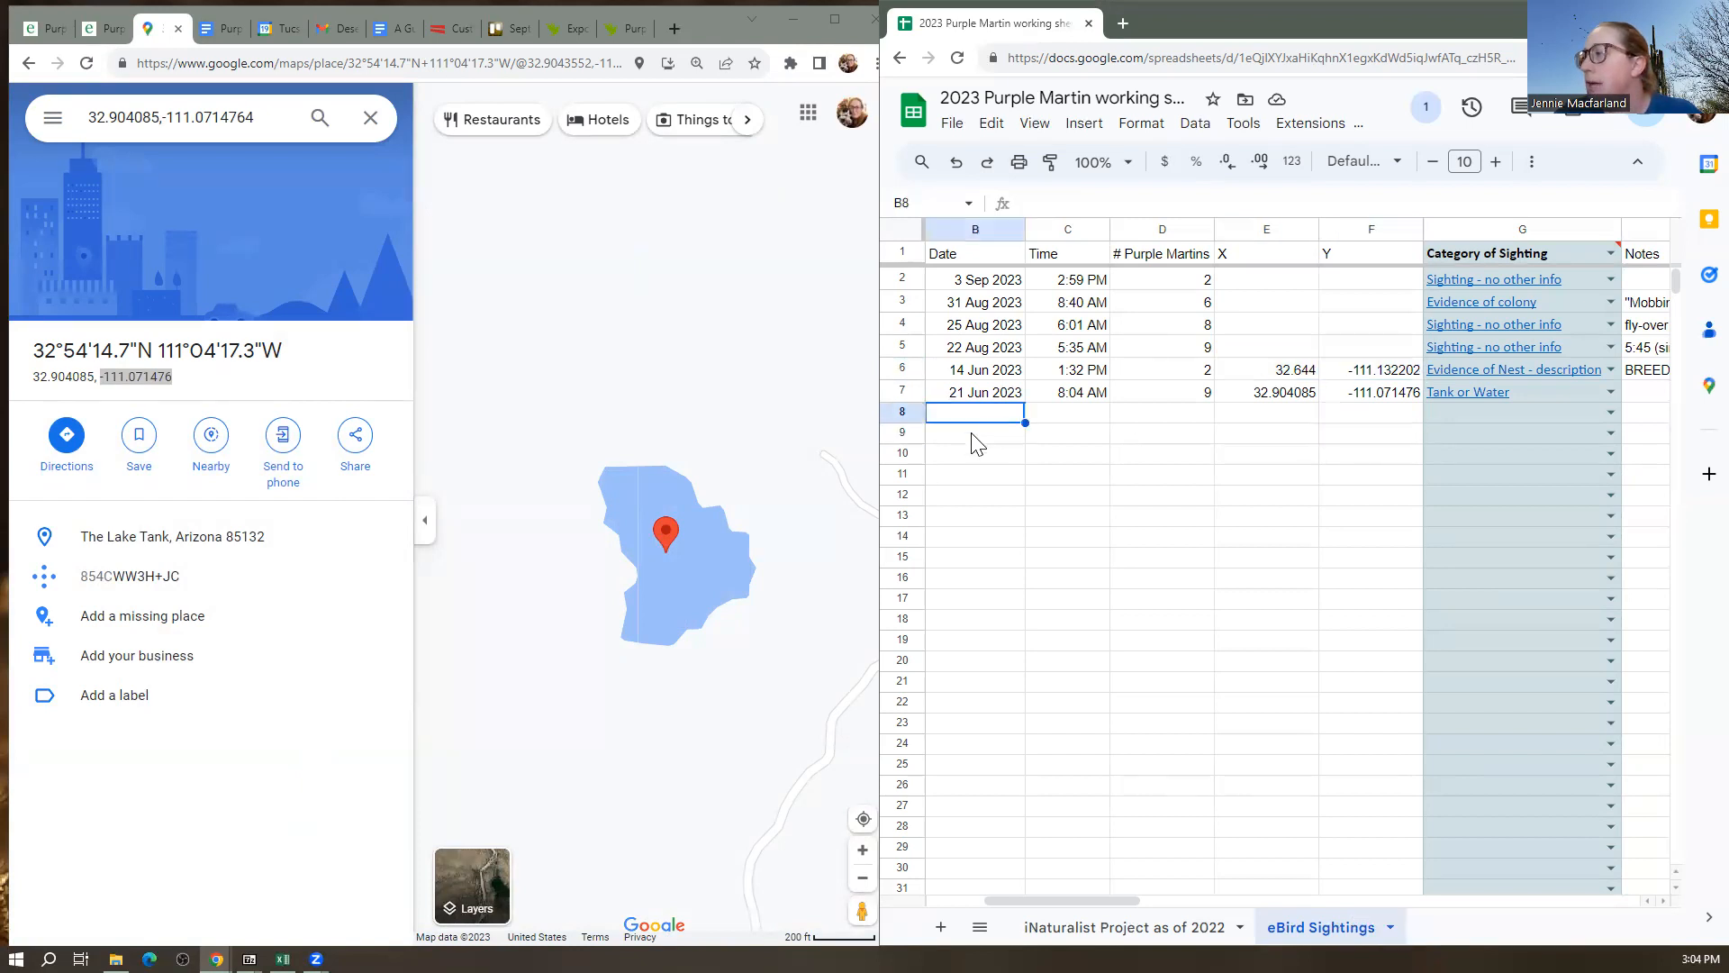
left_click_drag(1122, 897, 1066, 897)
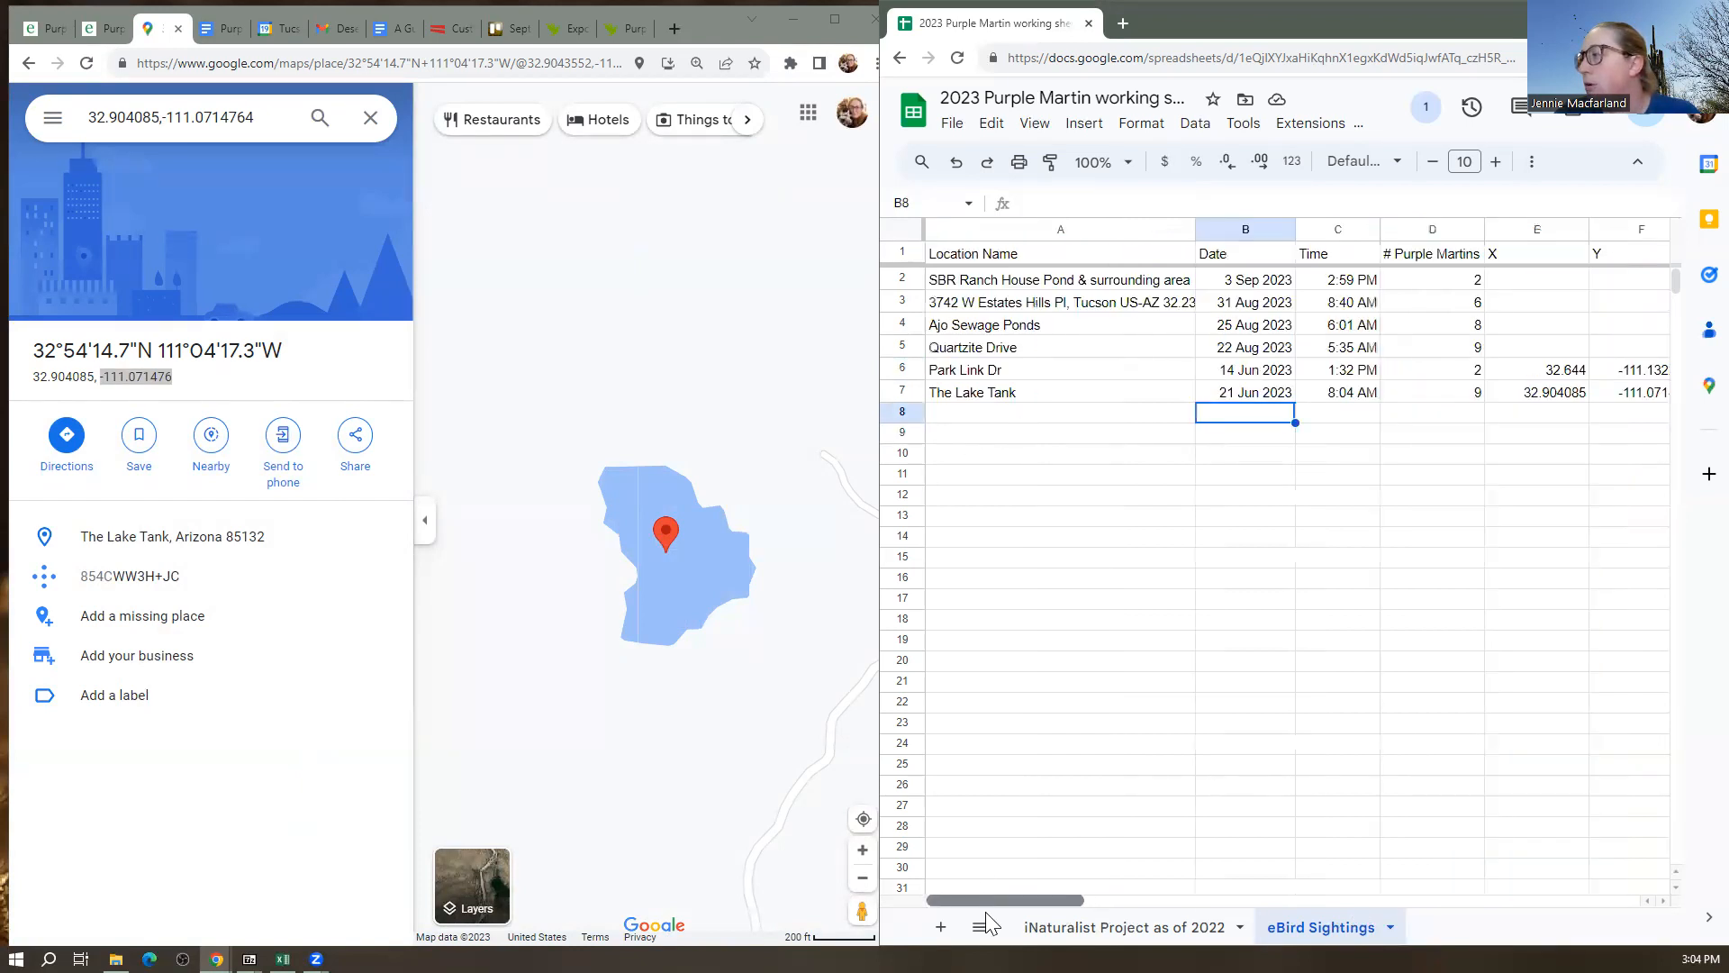
Close the Google Maps page and open the Muleshoe Ranch Preserve checklist of 2023-09-08 from the eBird Purple Martin map
left_click(745, 375)
left_click(179, 29)
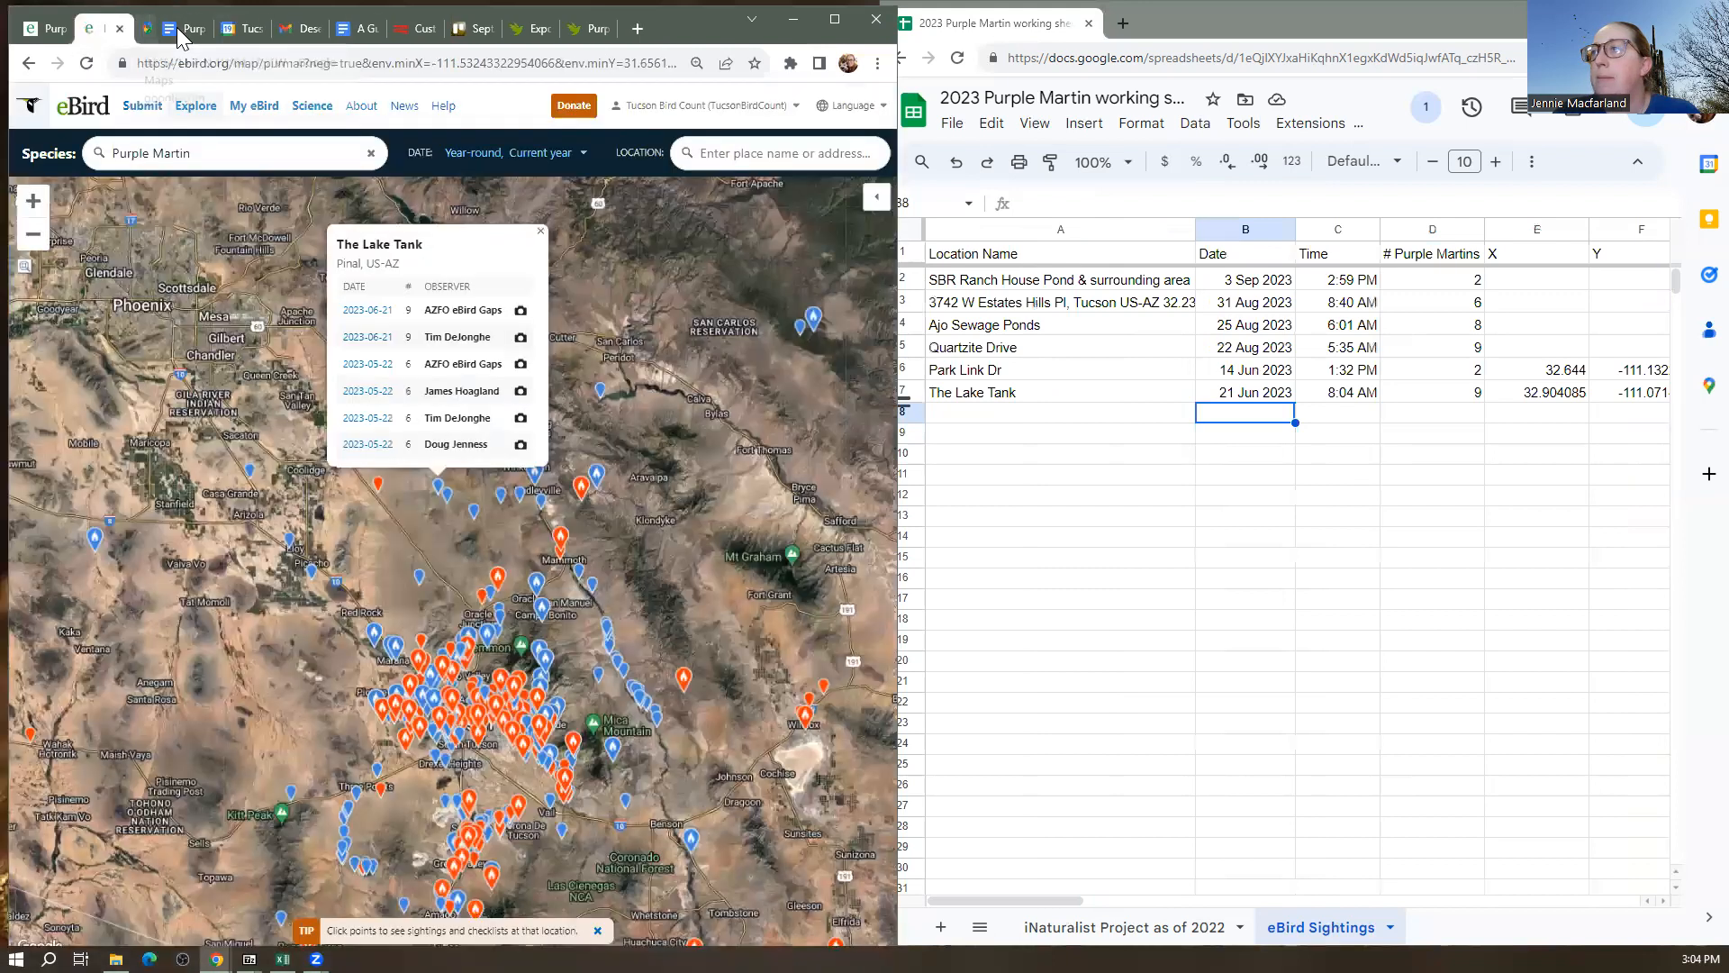
left_click(456, 543)
left_click_drag(465, 548, 428, 474)
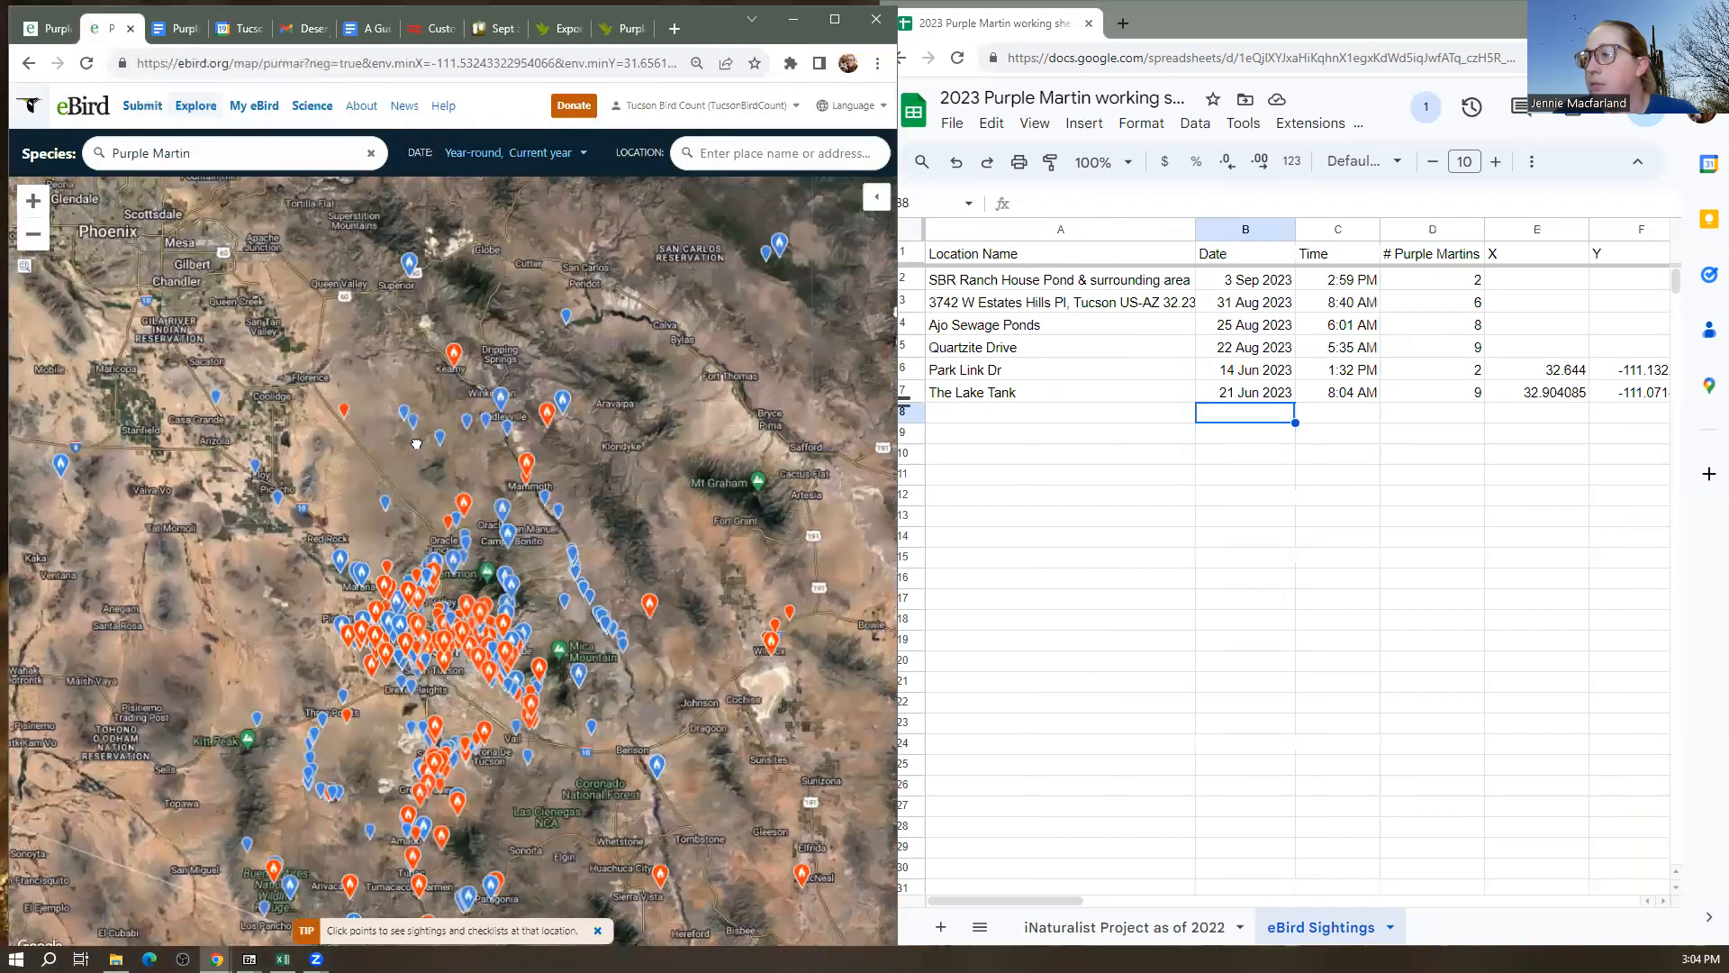
left_click_drag(639, 590, 628, 574)
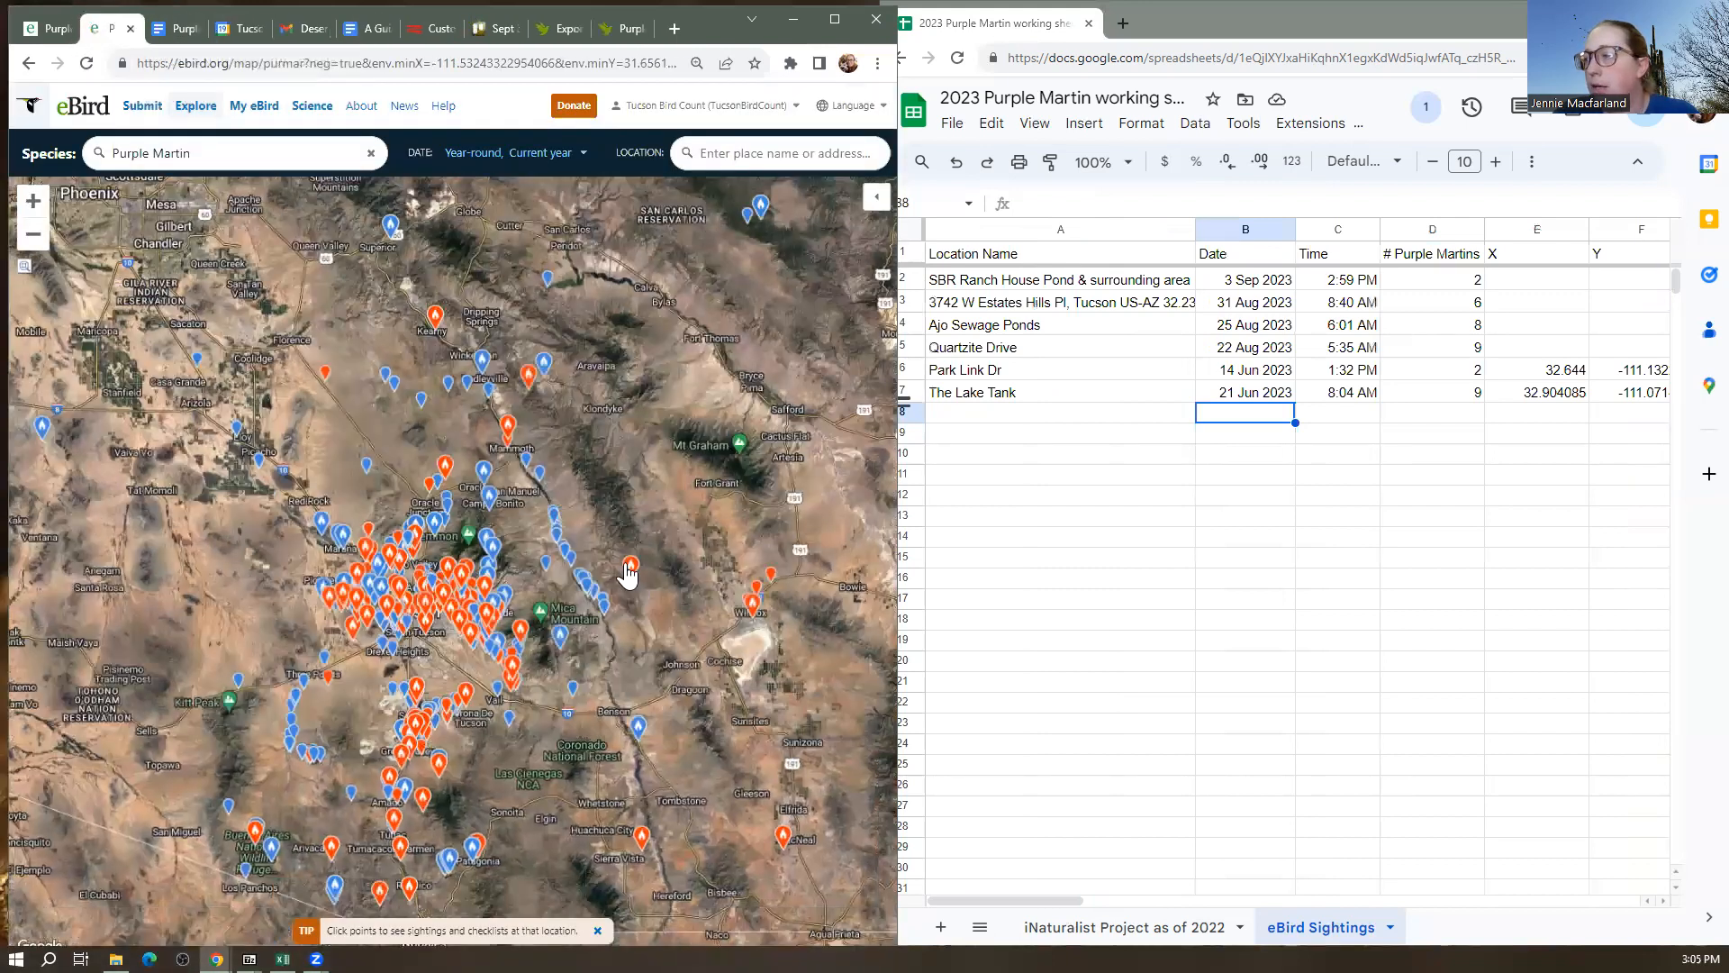
left_click(631, 569)
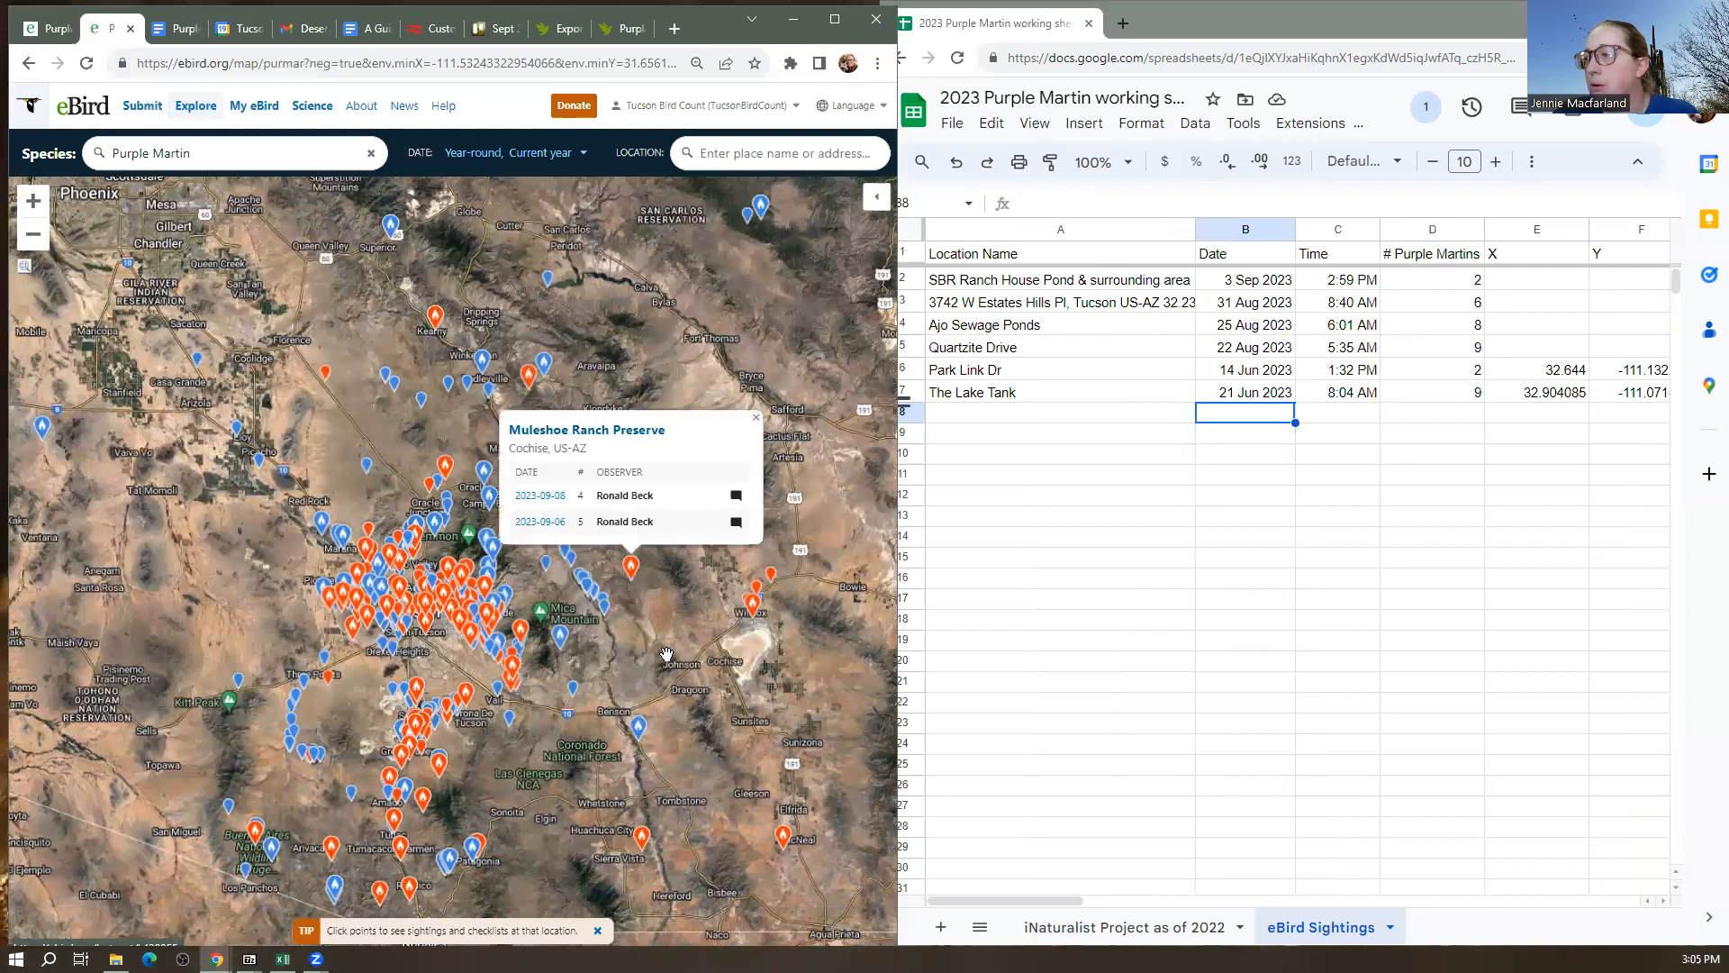
left_click(545, 496)
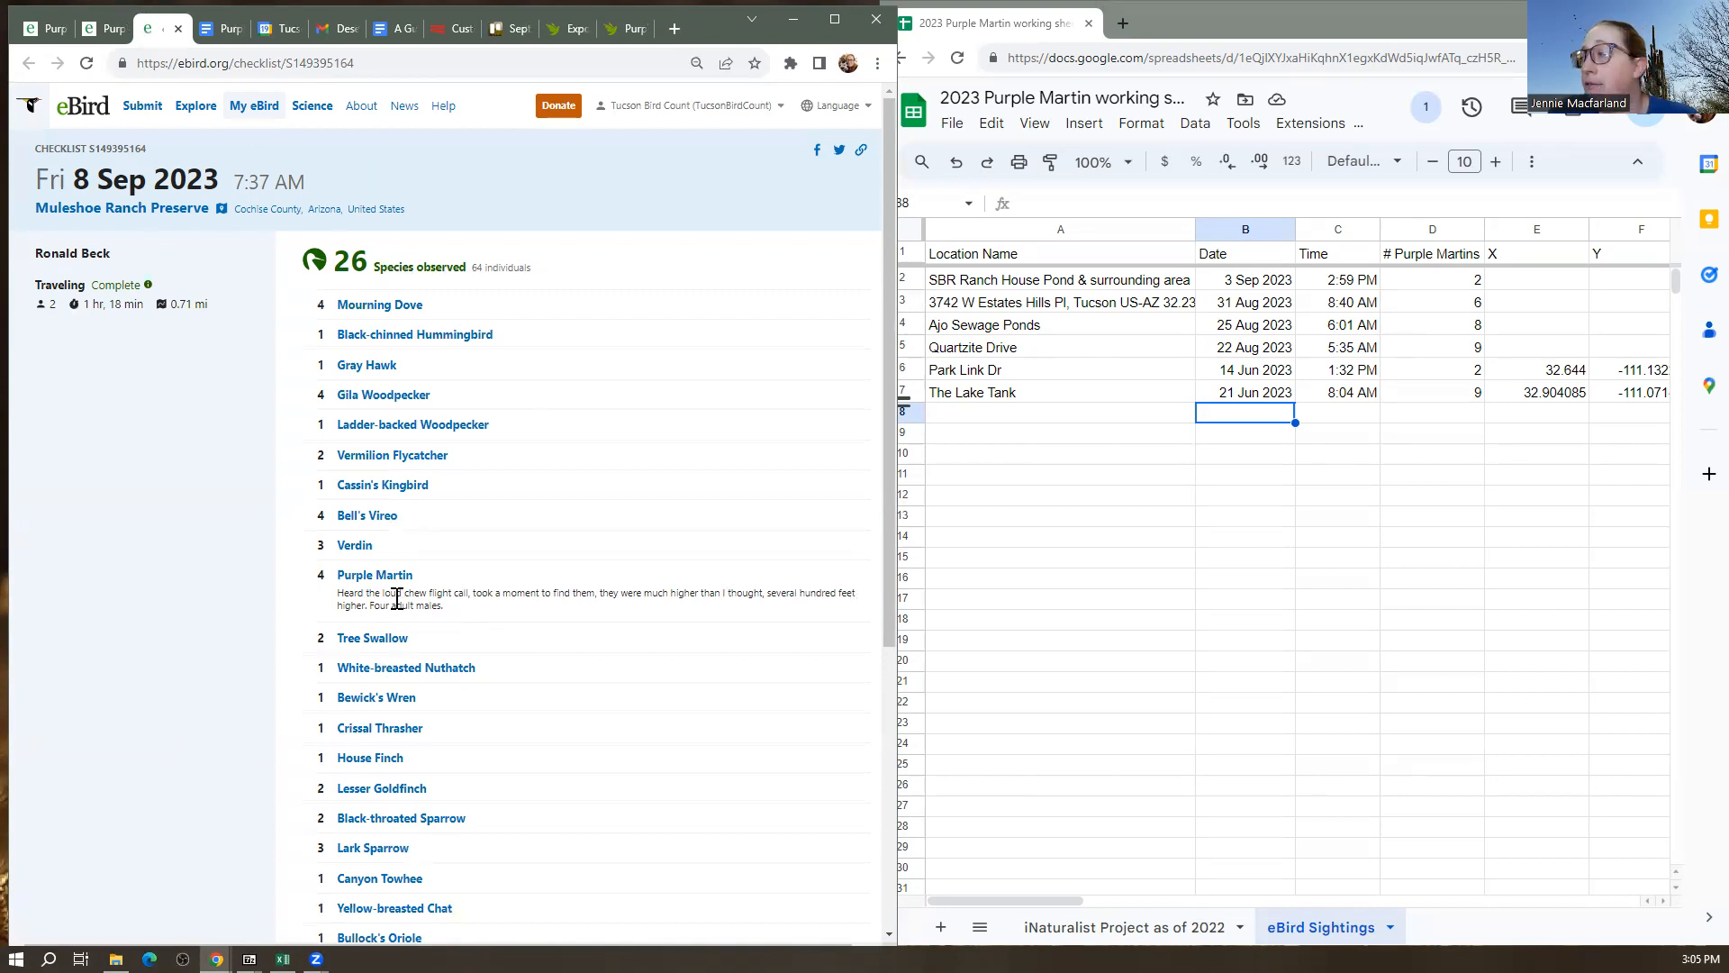
Review the Category of Sighting options for row 8 against the Purple Martin comment in the Muleshoe Ranch Preserve checklist
left_click(1075, 904)
left_click_drag(1139, 915, 1211, 909)
left_click(1164, 412)
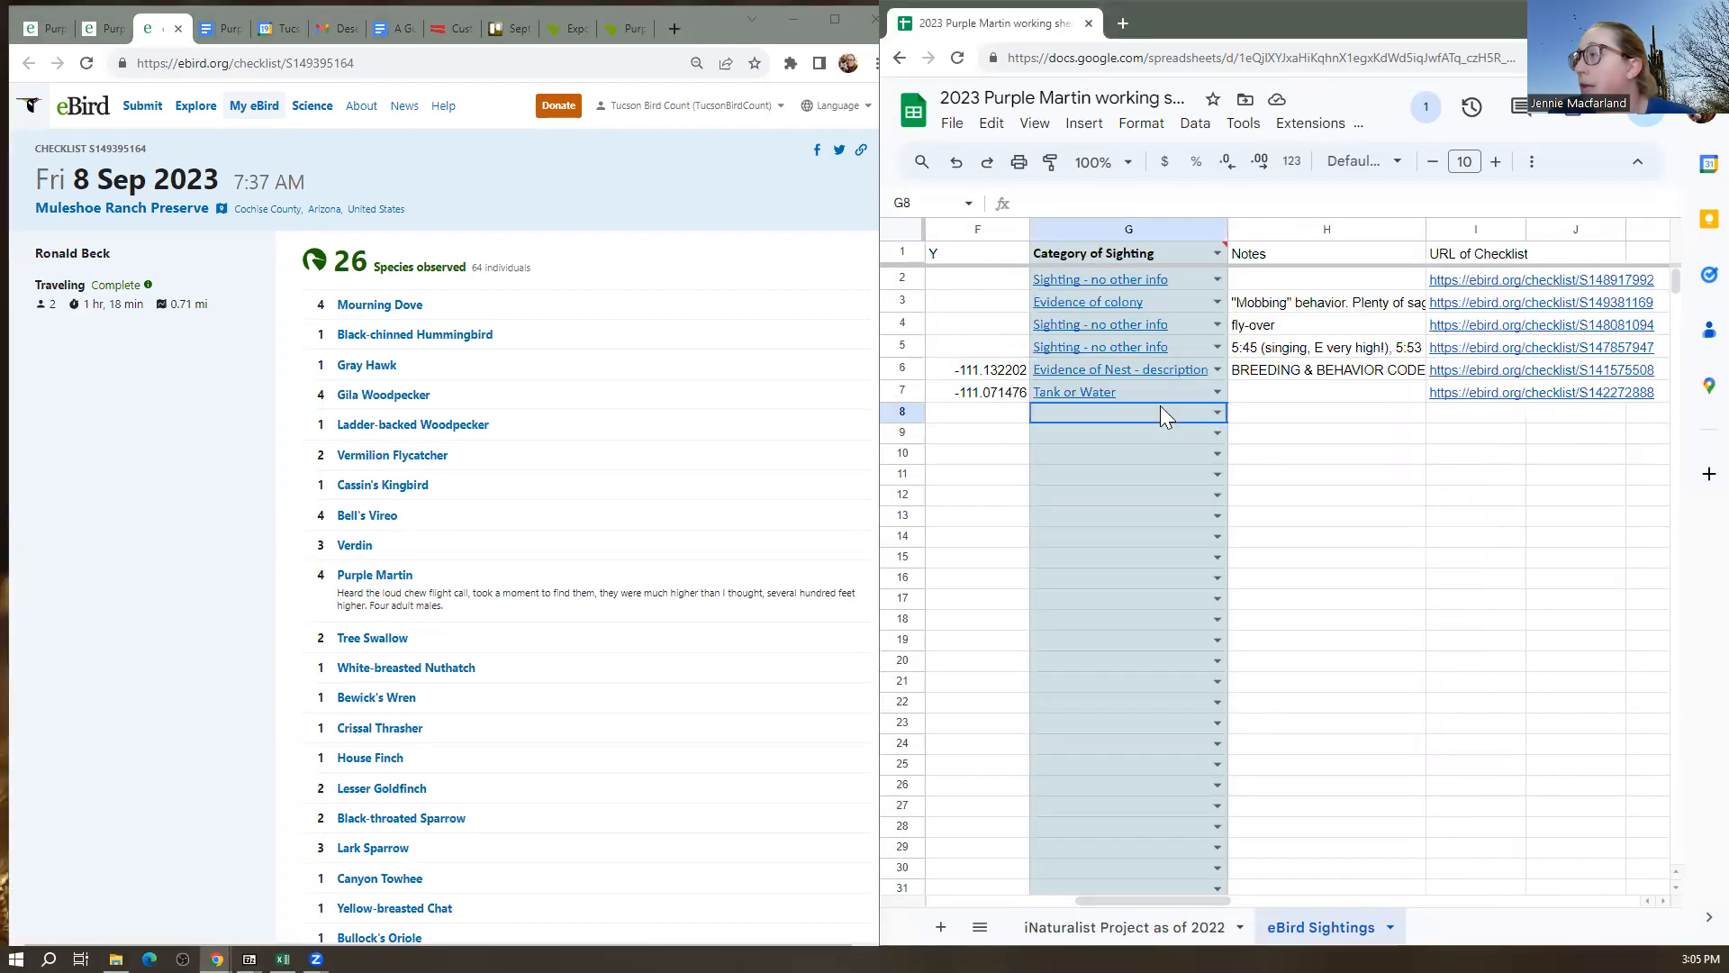
left_click(1216, 413)
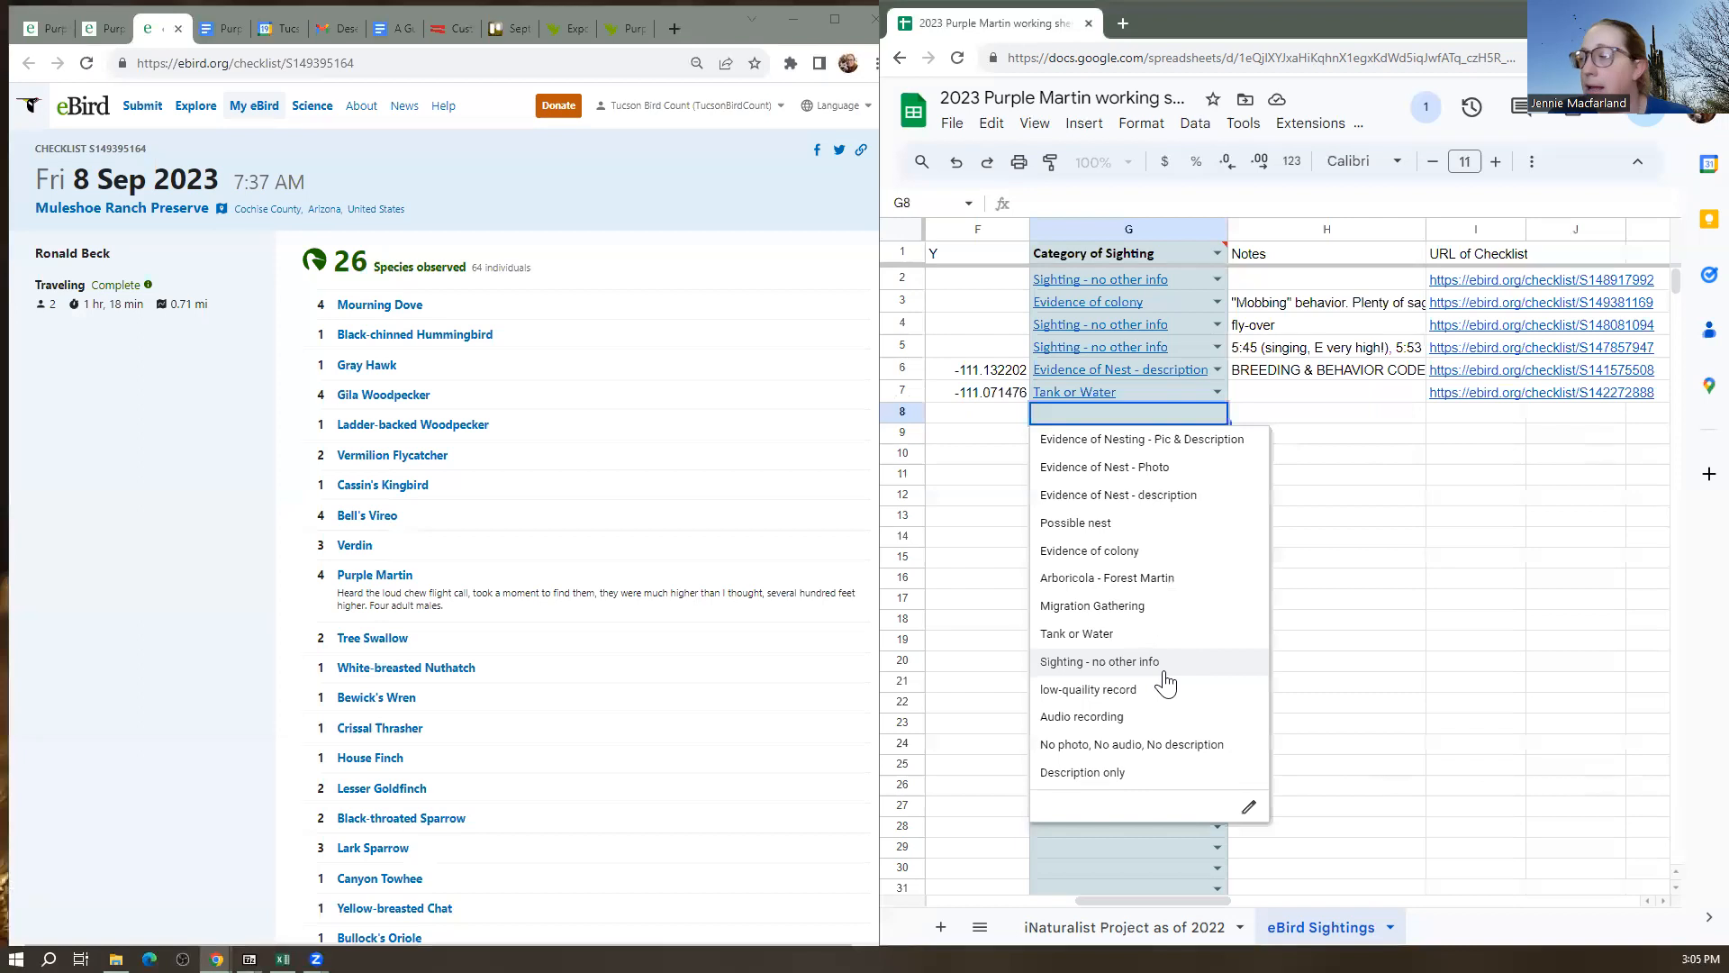
left_click(669, 473)
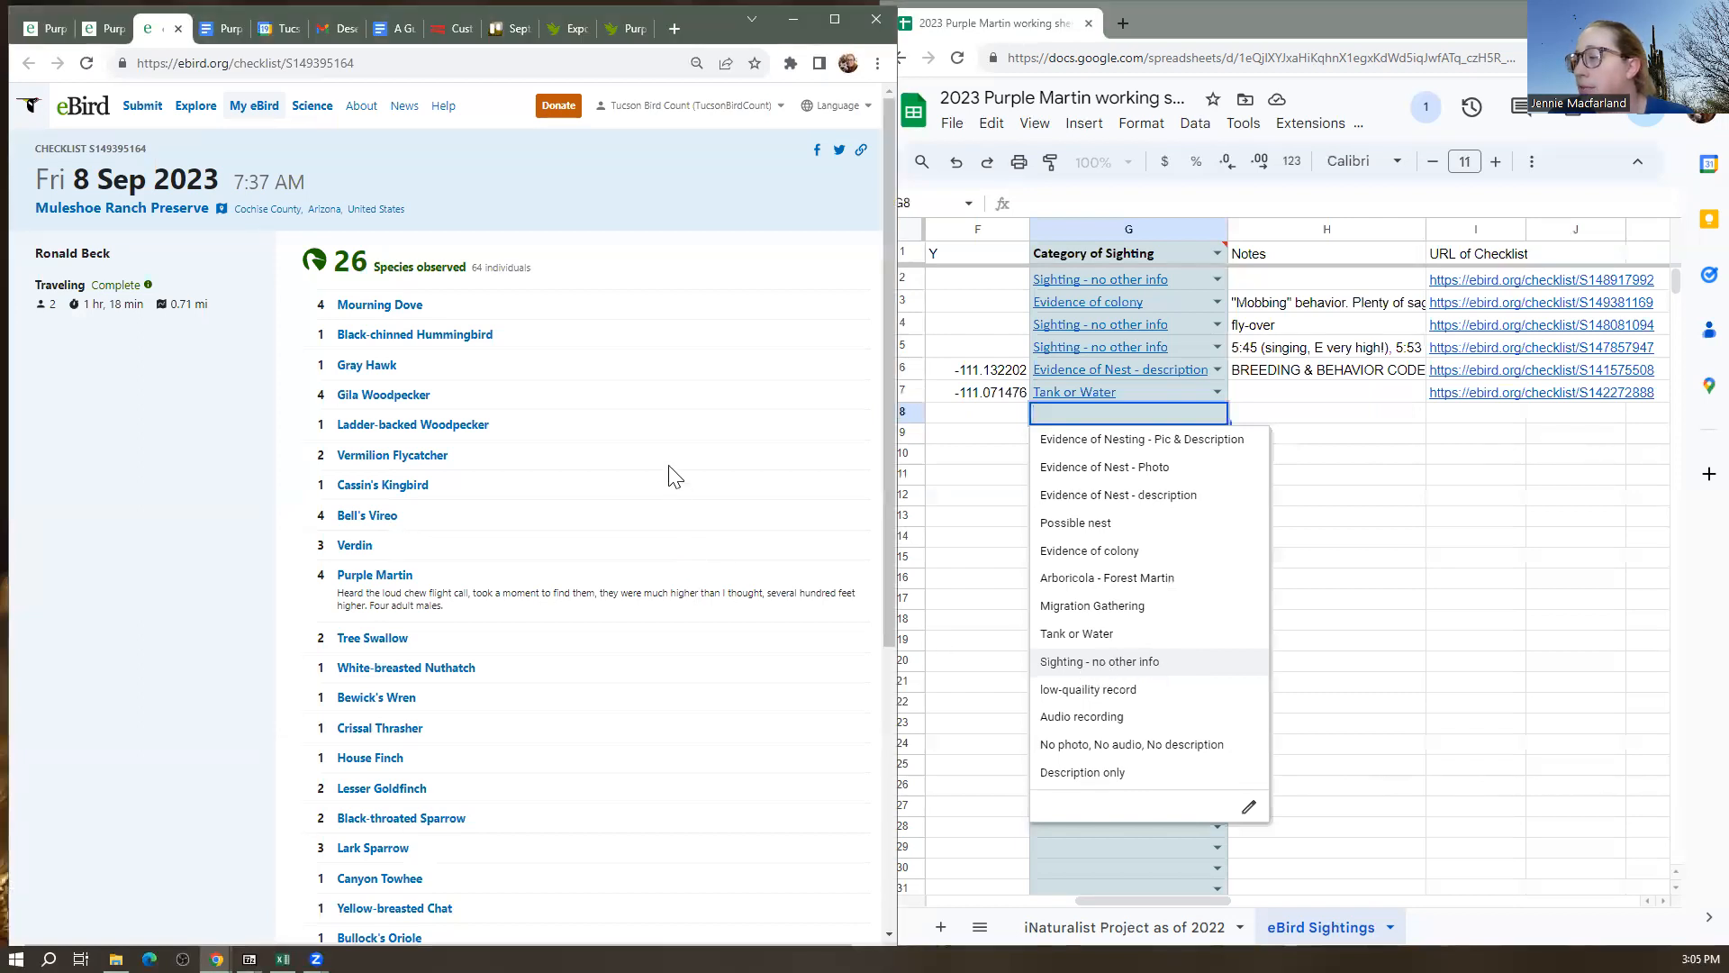
left_click(1513, 603)
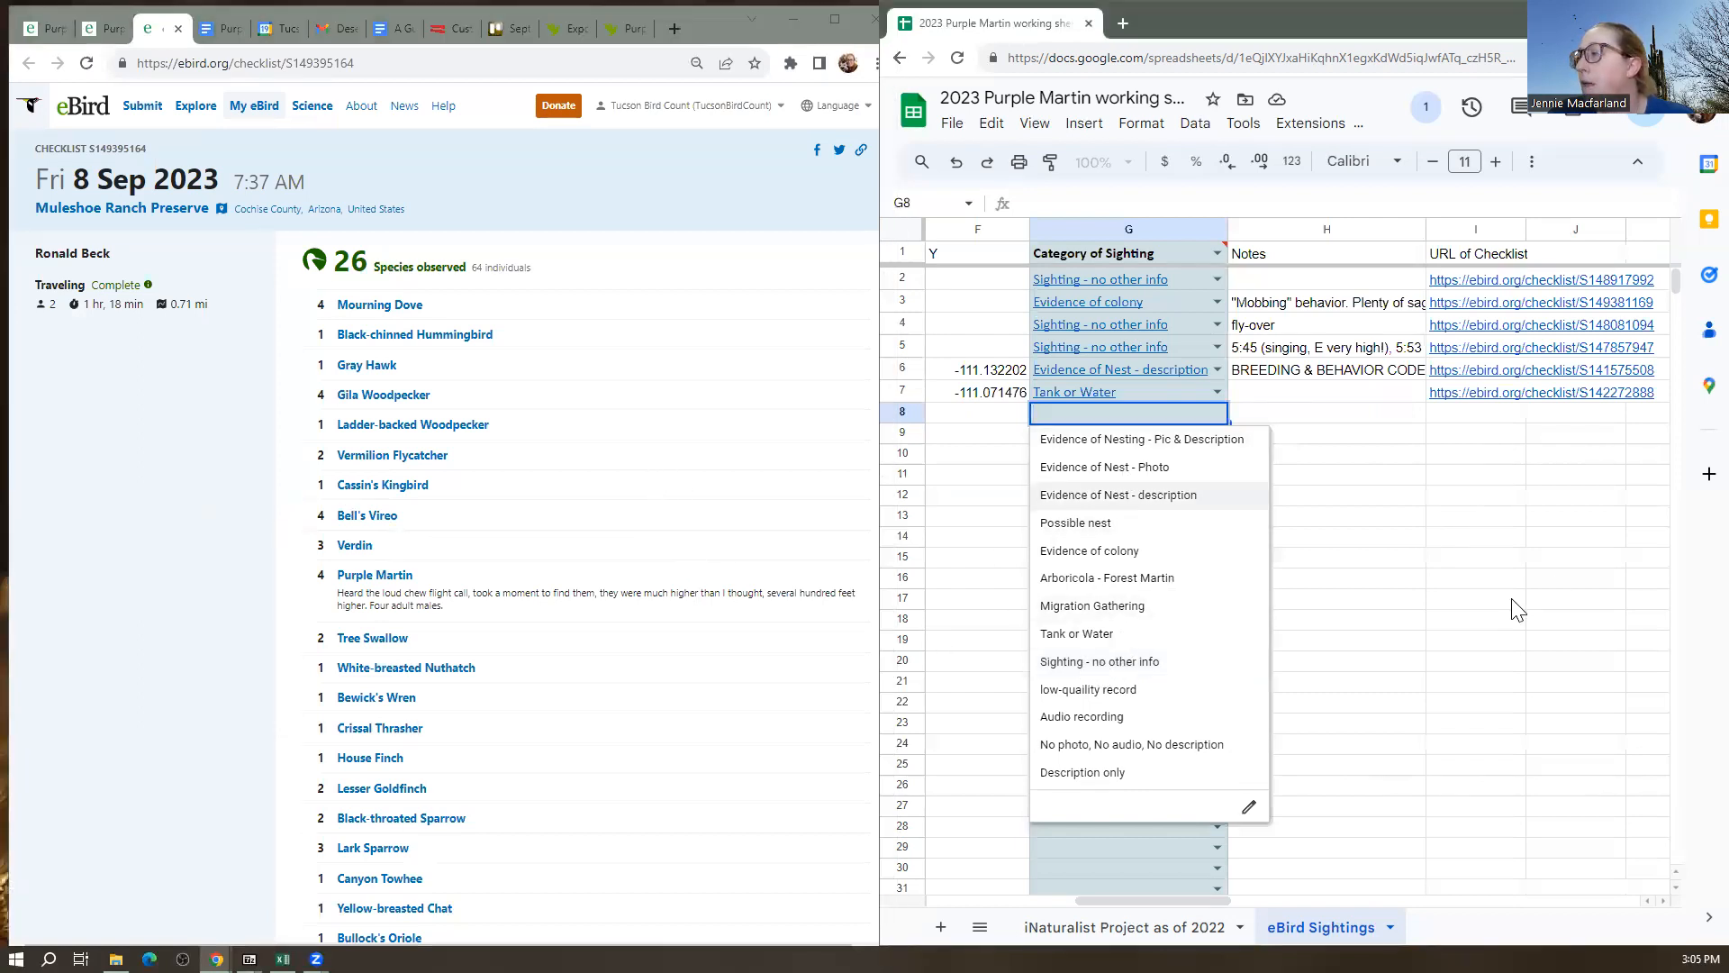
Return to the sheet's Location Name column and shift the spreadsheet window so it partly overlaps the checklist window
left_click_drag(1200, 900, 990, 899)
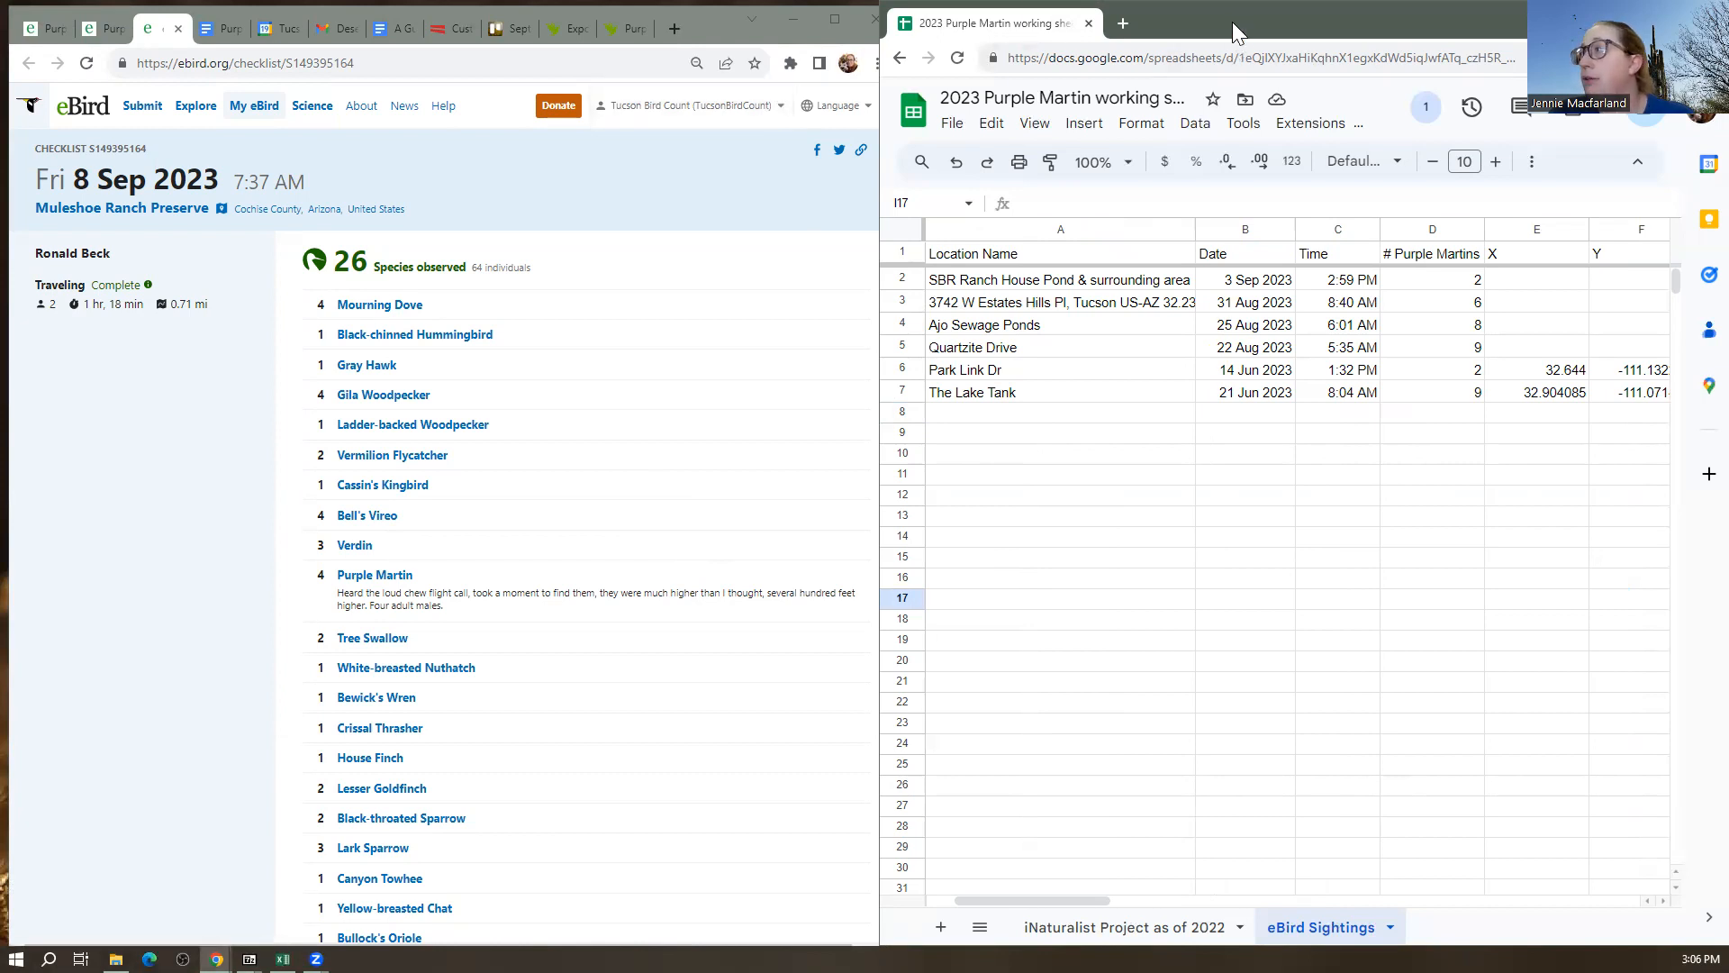
left_click_drag(1232, 22, 1124, 22)
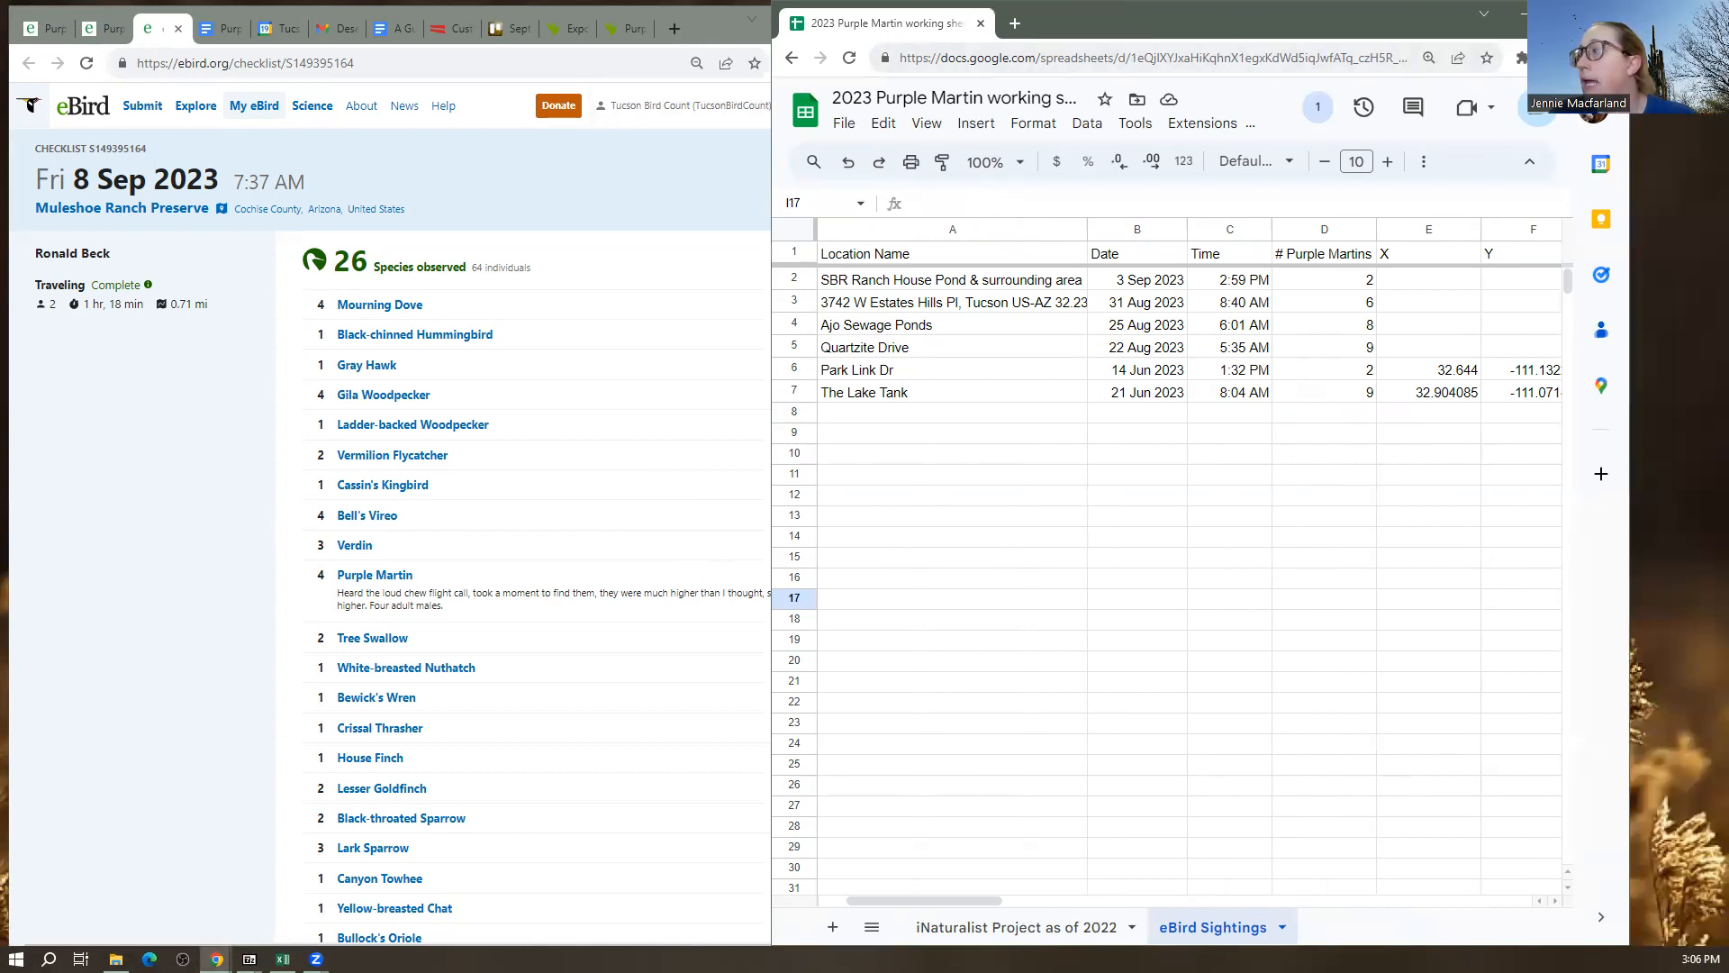
Examine the Category of Sighting entries in the iNaturalist Project as of 2022 sheet, from the first records through the start of the uncategorised rows
left_click(1567, 14)
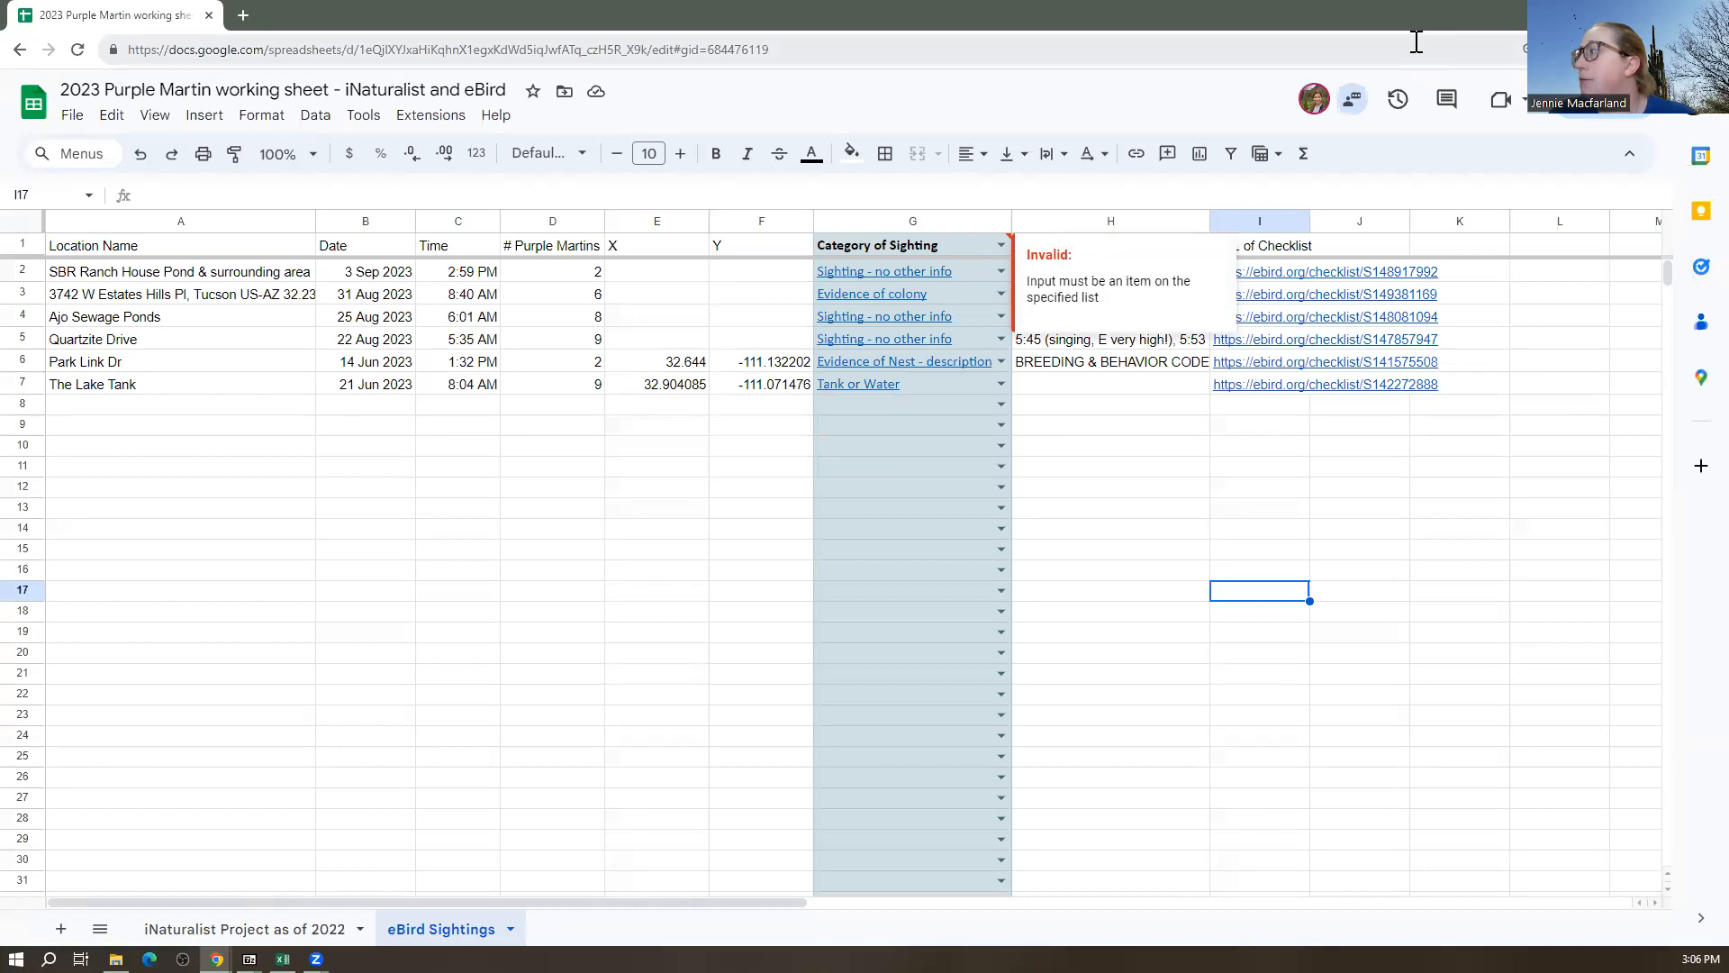
left_click(382, 715)
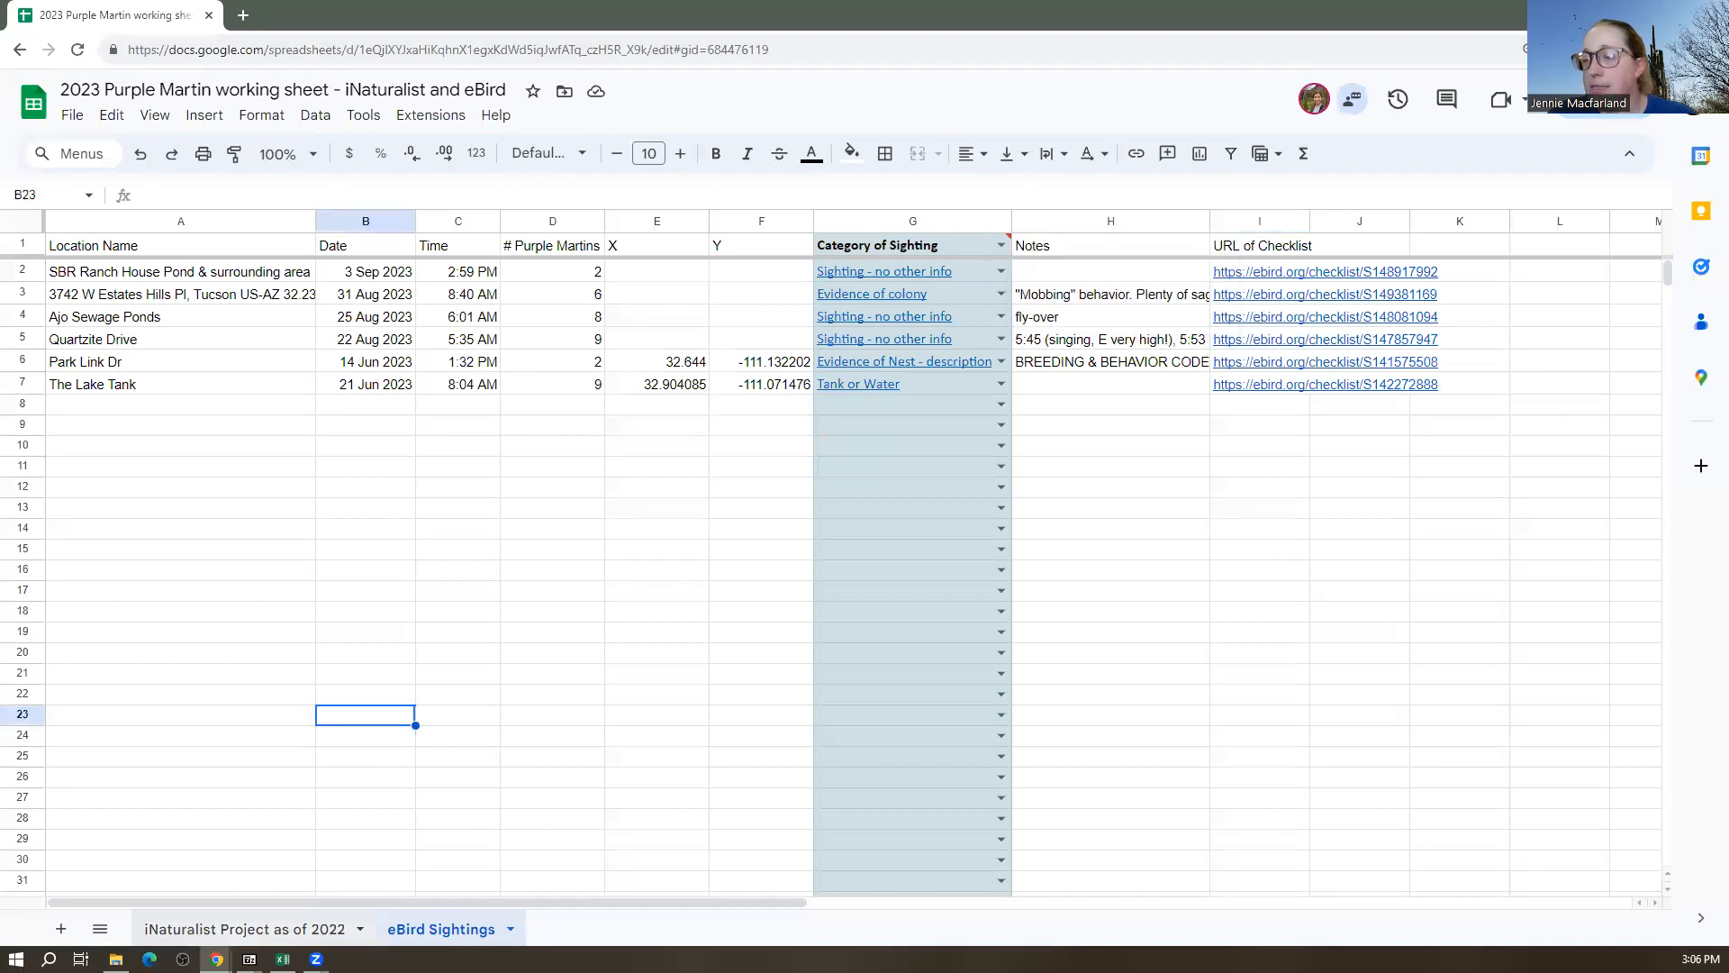
left_click(270, 928)
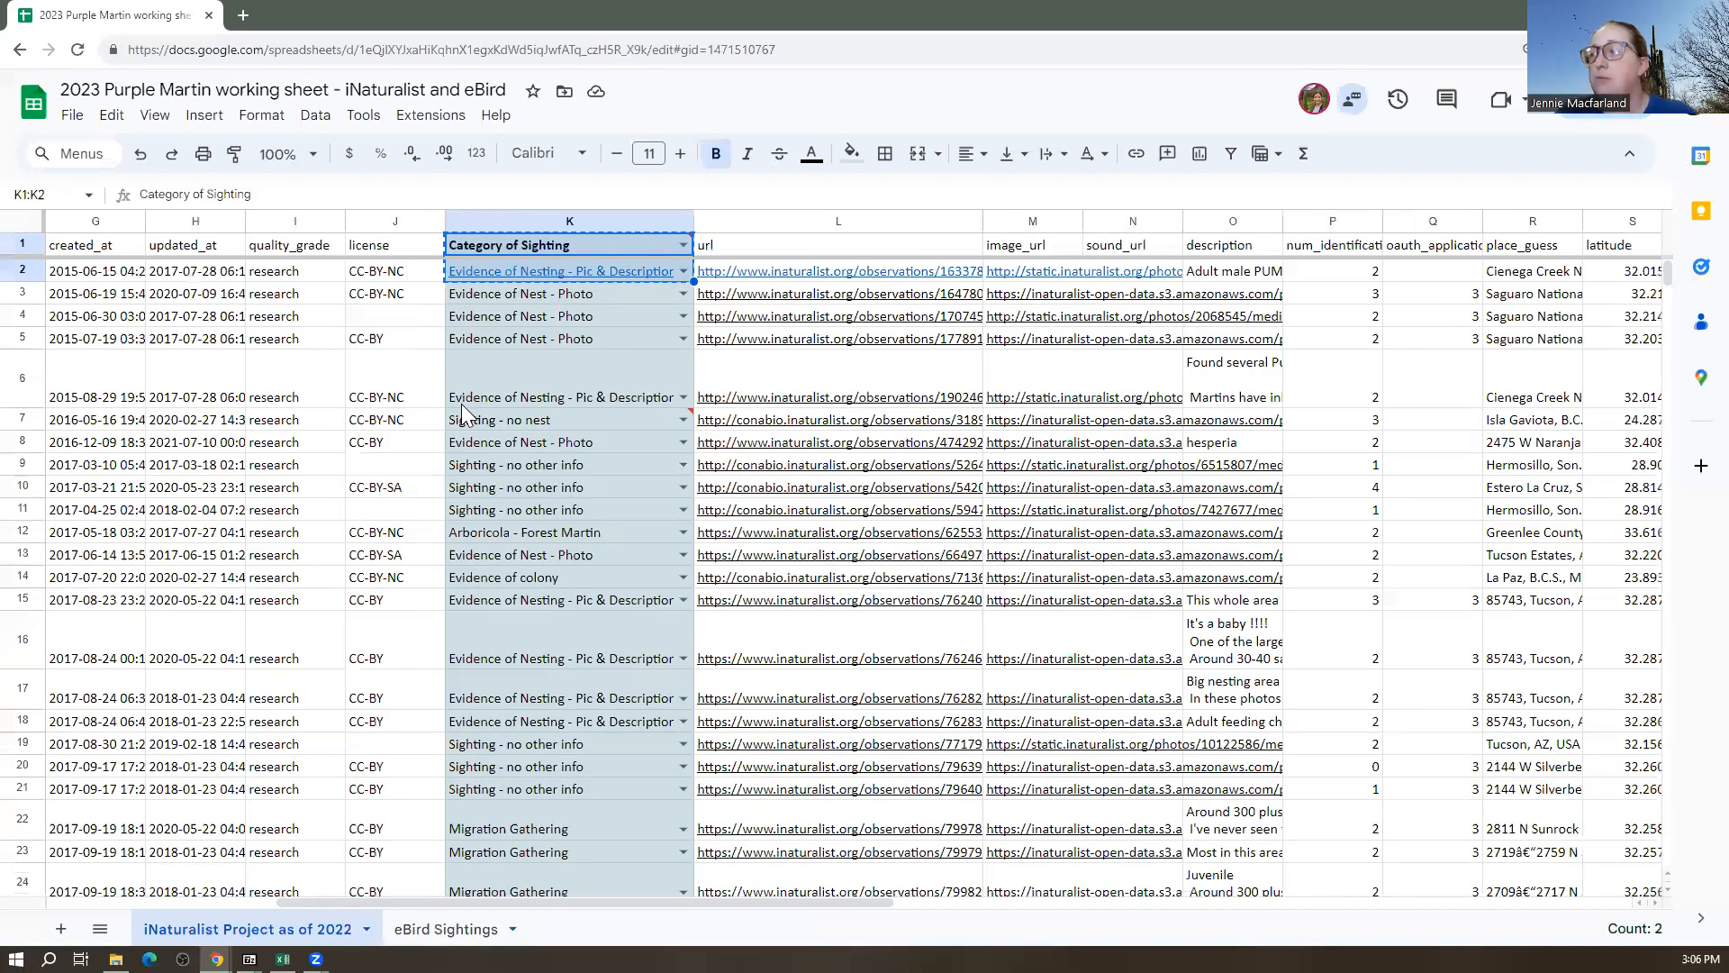
scroll(491, 419, "down", 9)
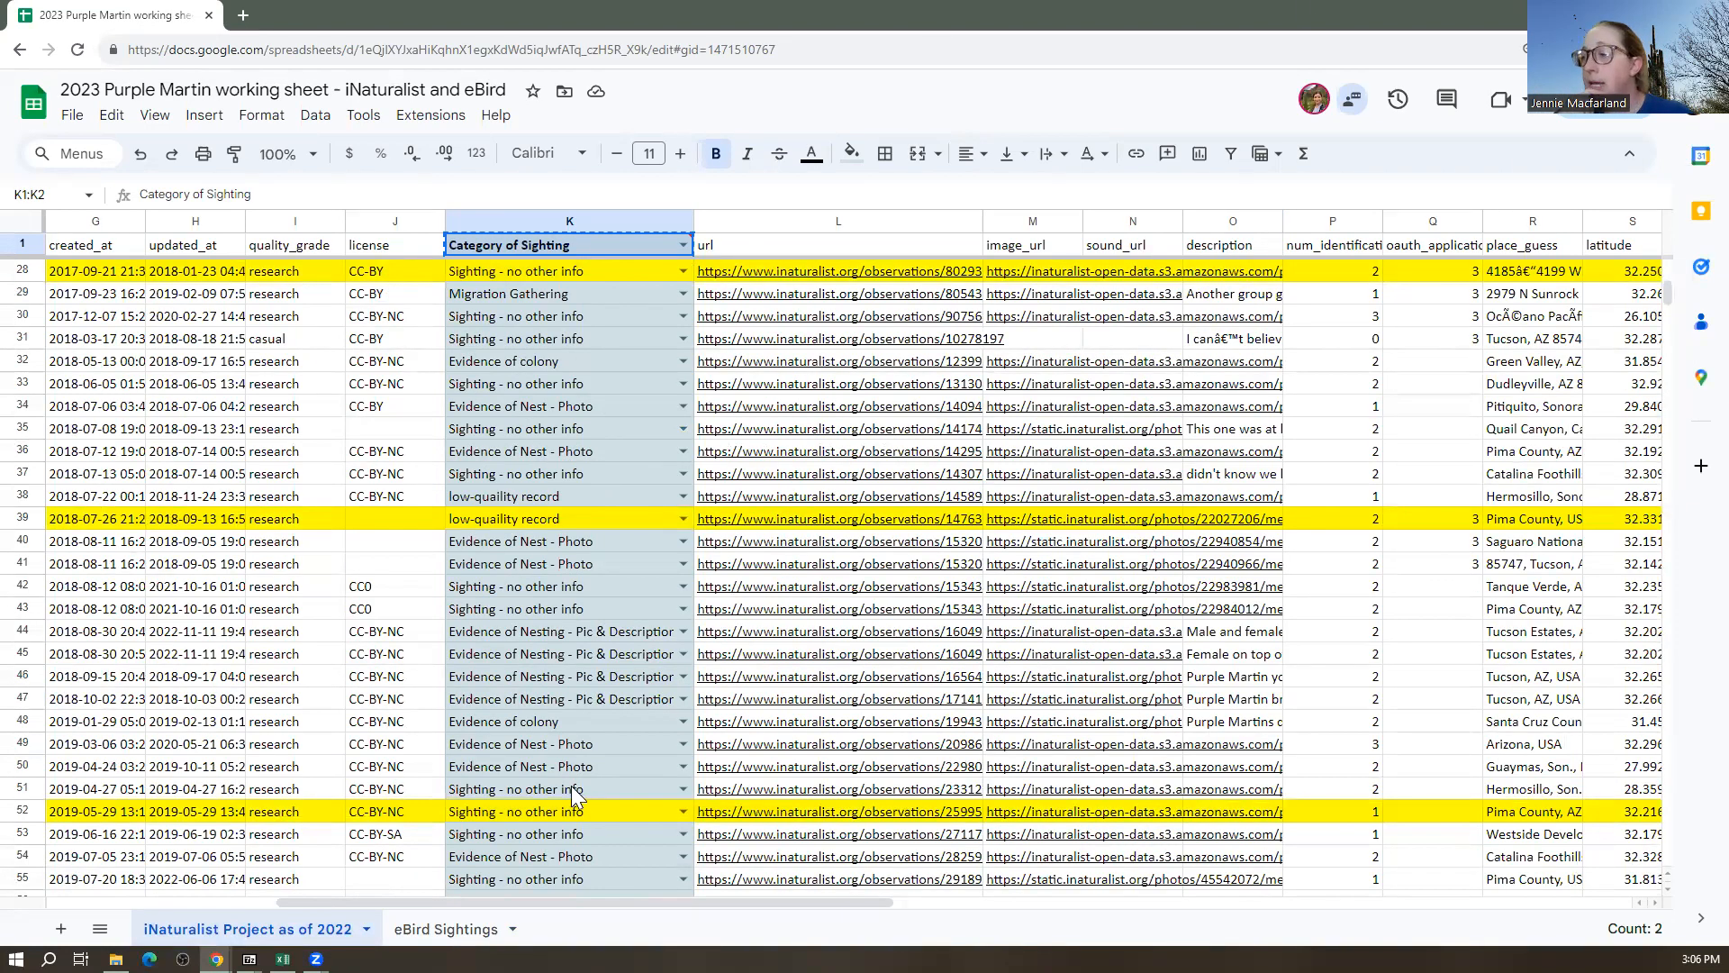
scroll(573, 795, "down", 20)
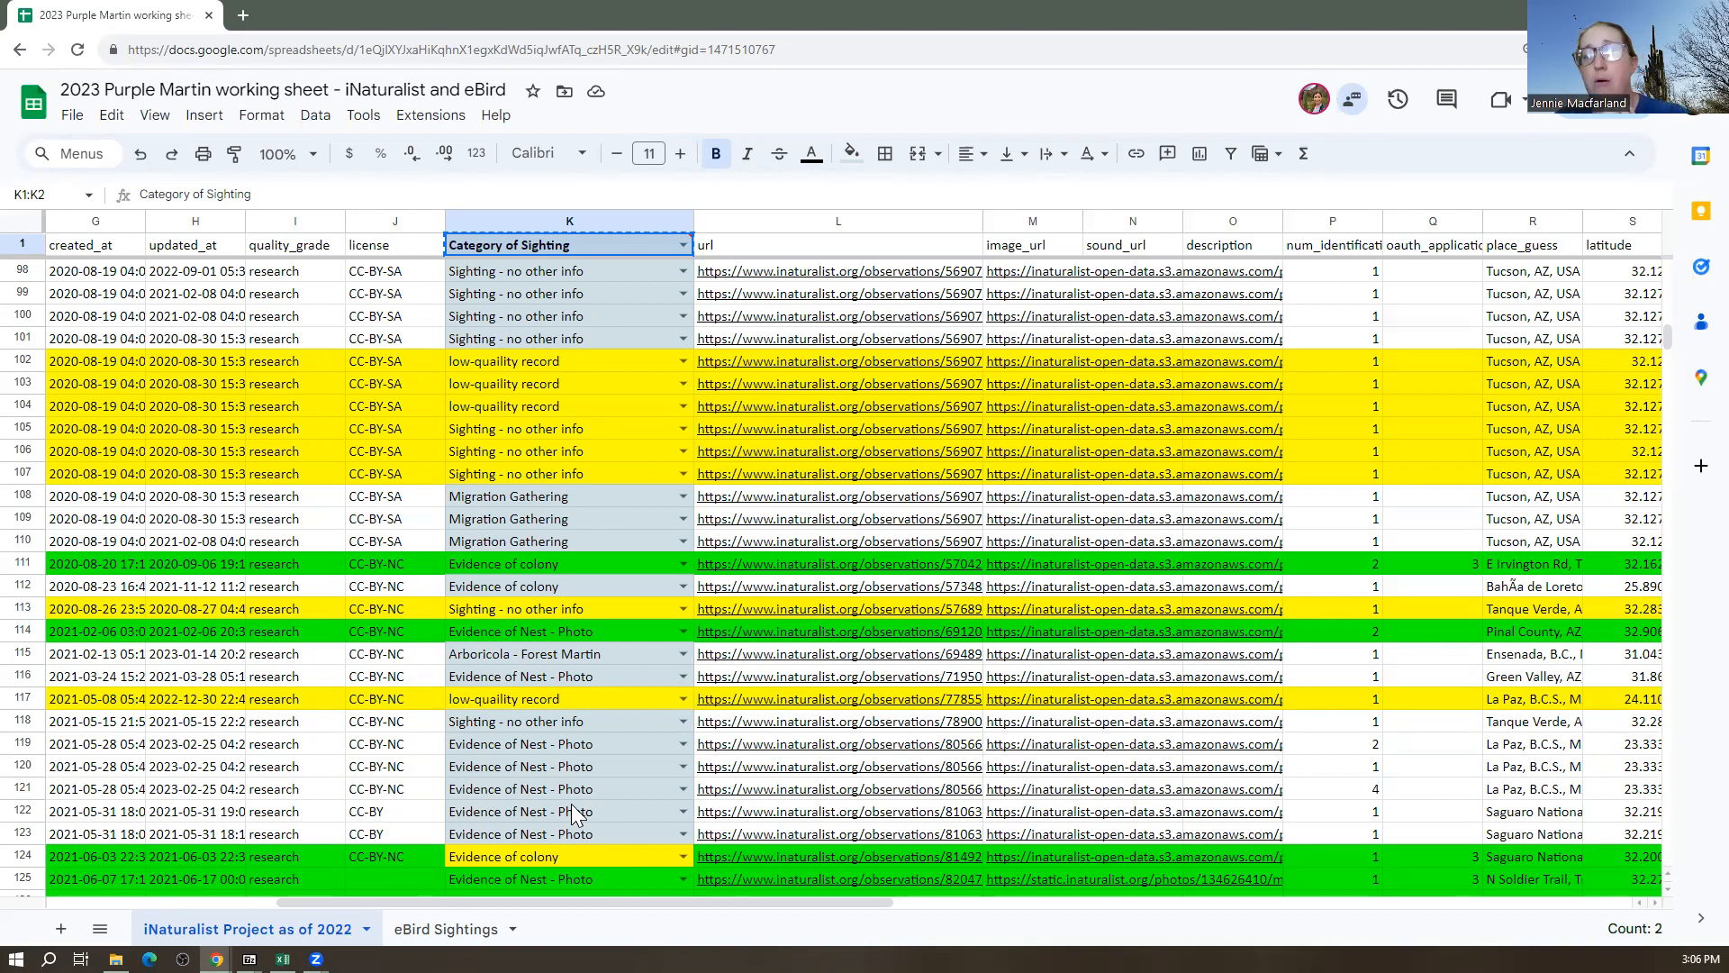
scroll(413, 670, "down", 10)
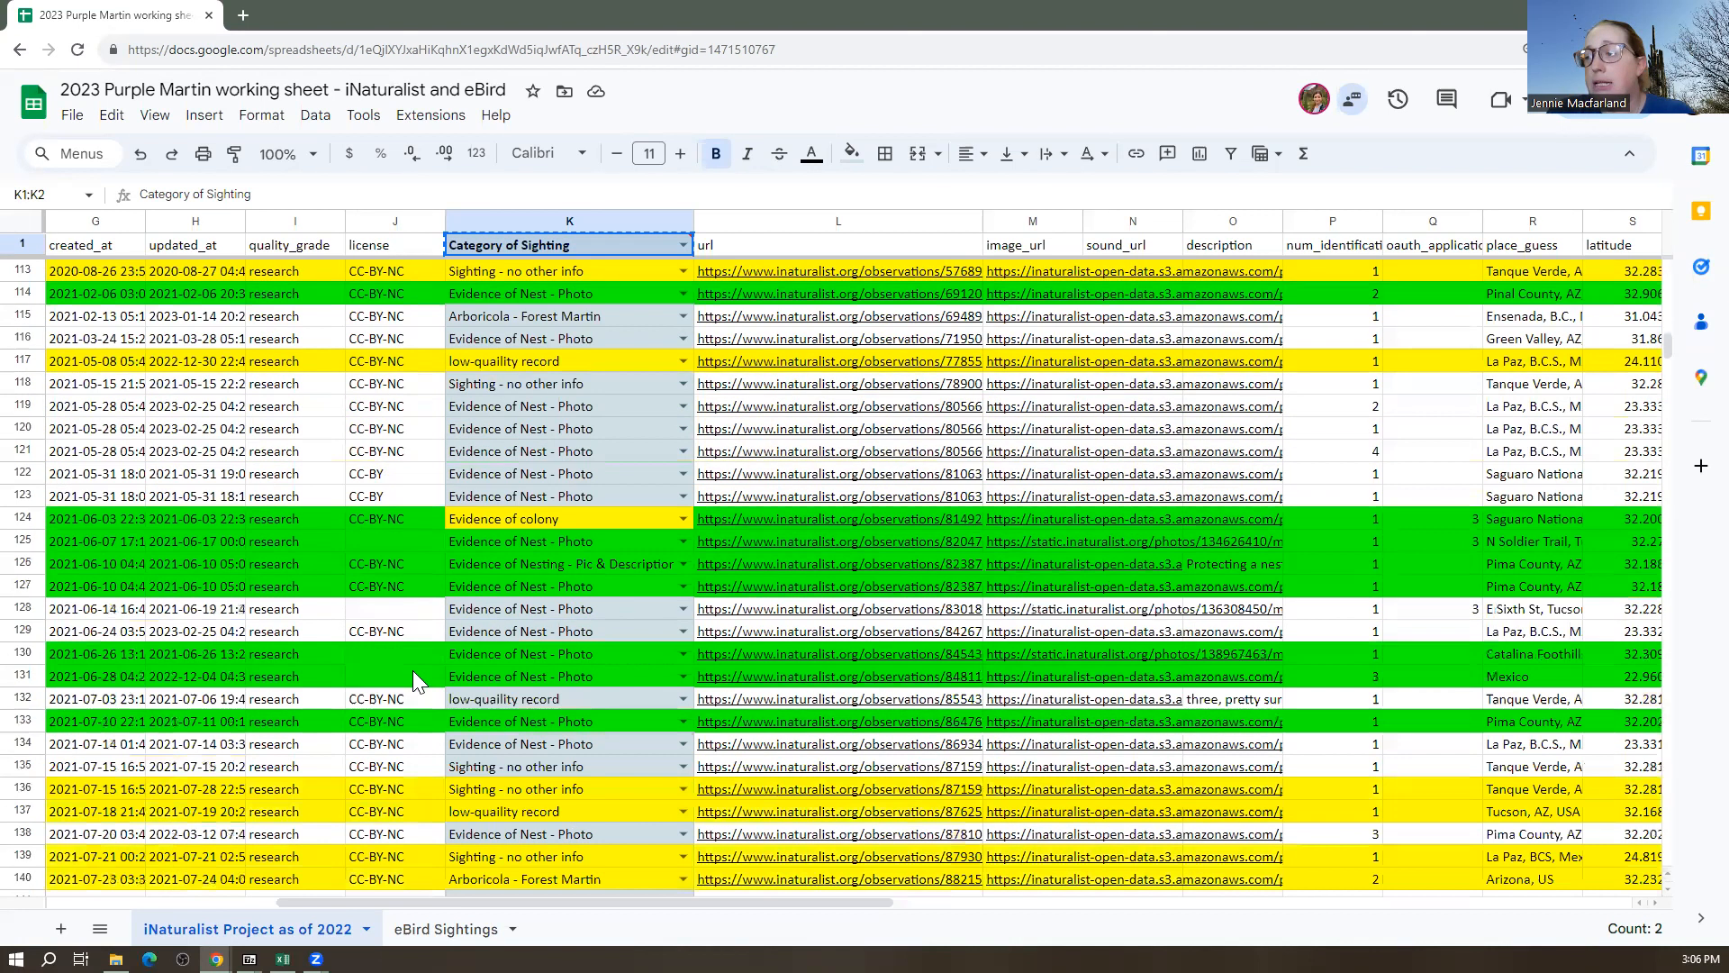
scroll(429, 707, "down", 15)
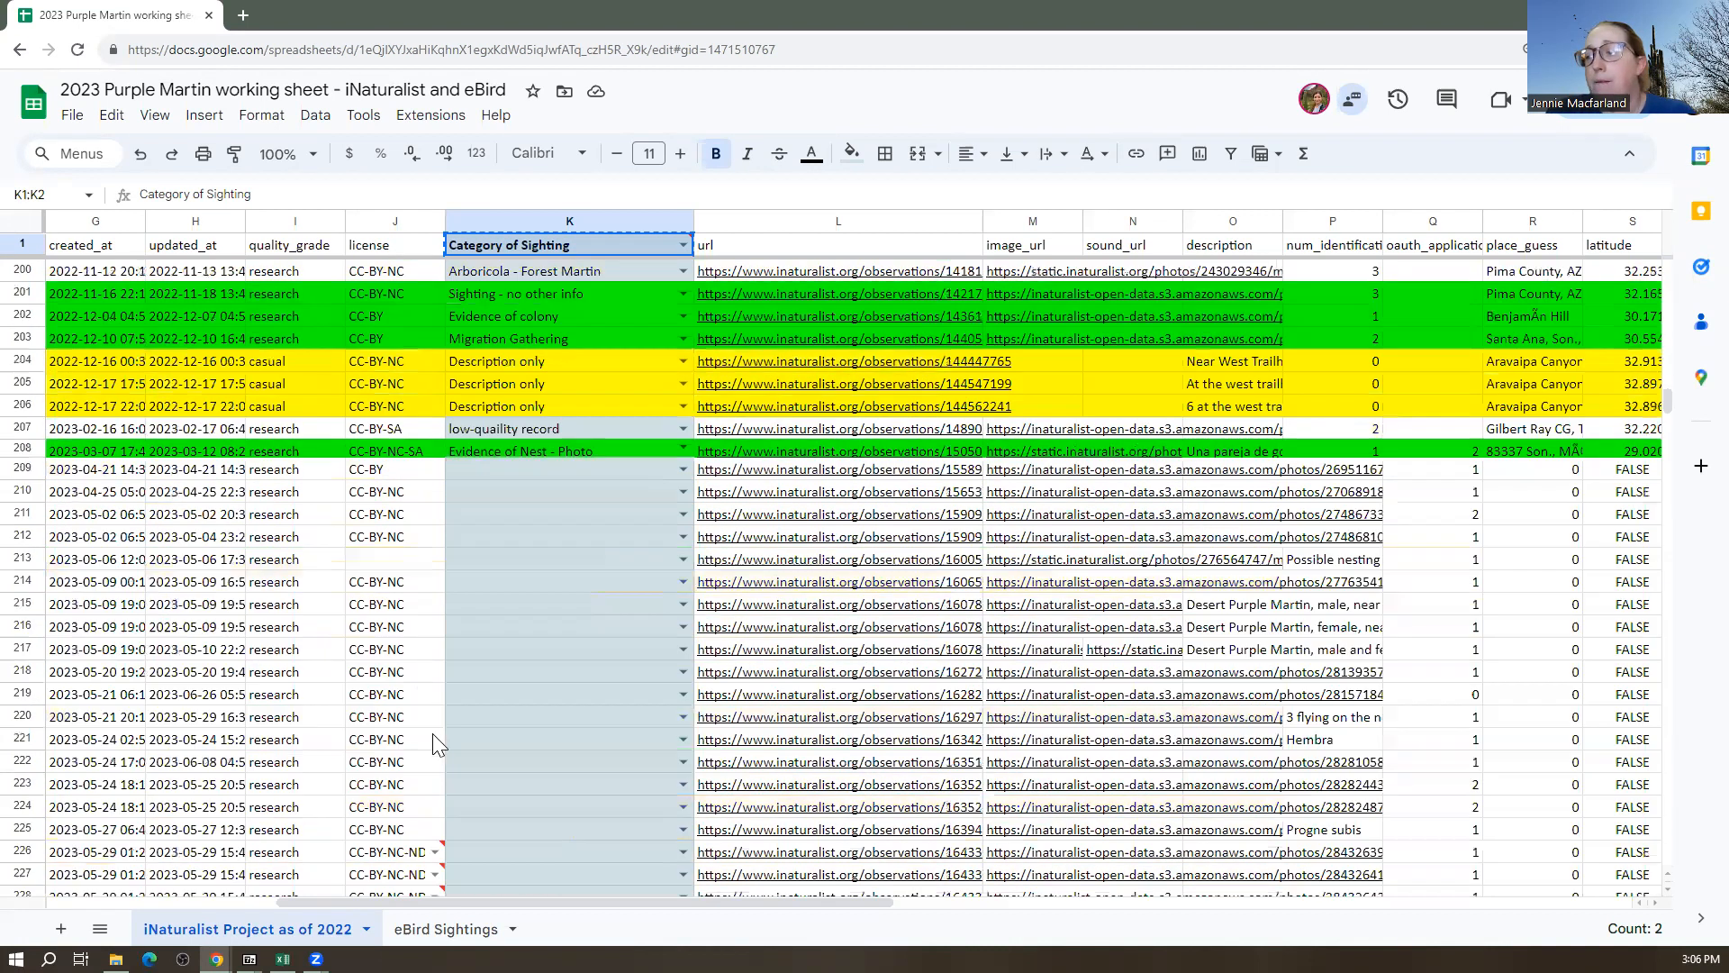
scroll(441, 756, "down", 5)
scroll(486, 891, "up", 9)
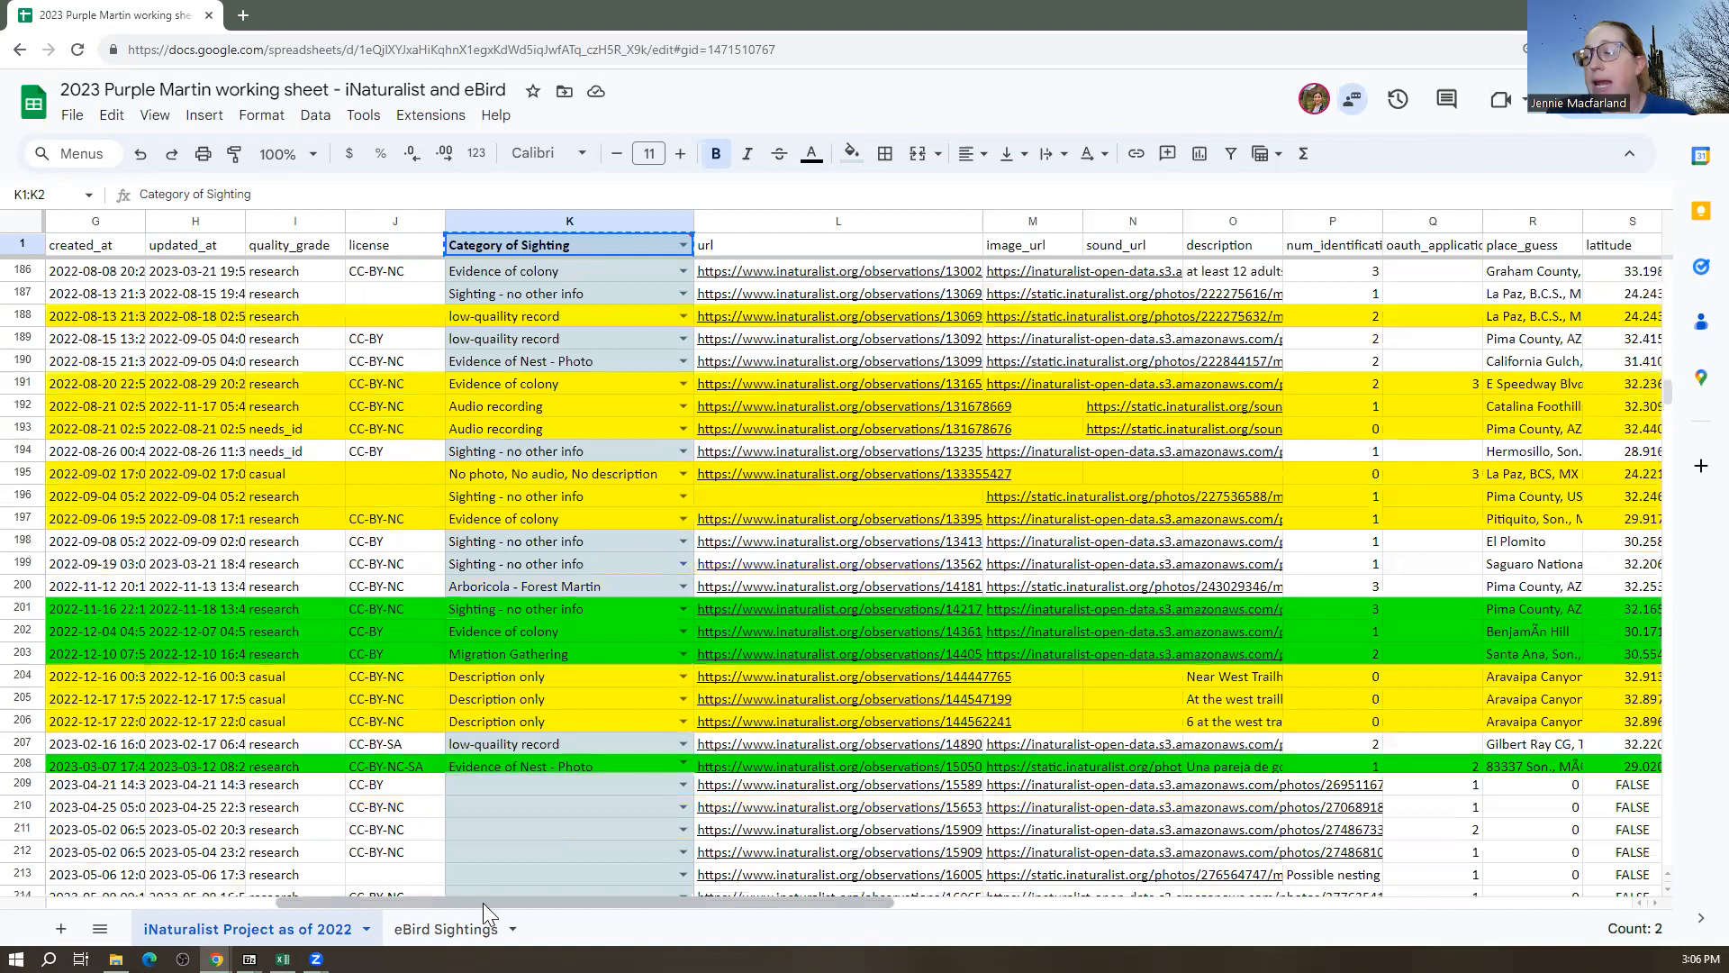
scroll(479, 901, "down", 2)
left_click_drag(479, 901, 300, 900)
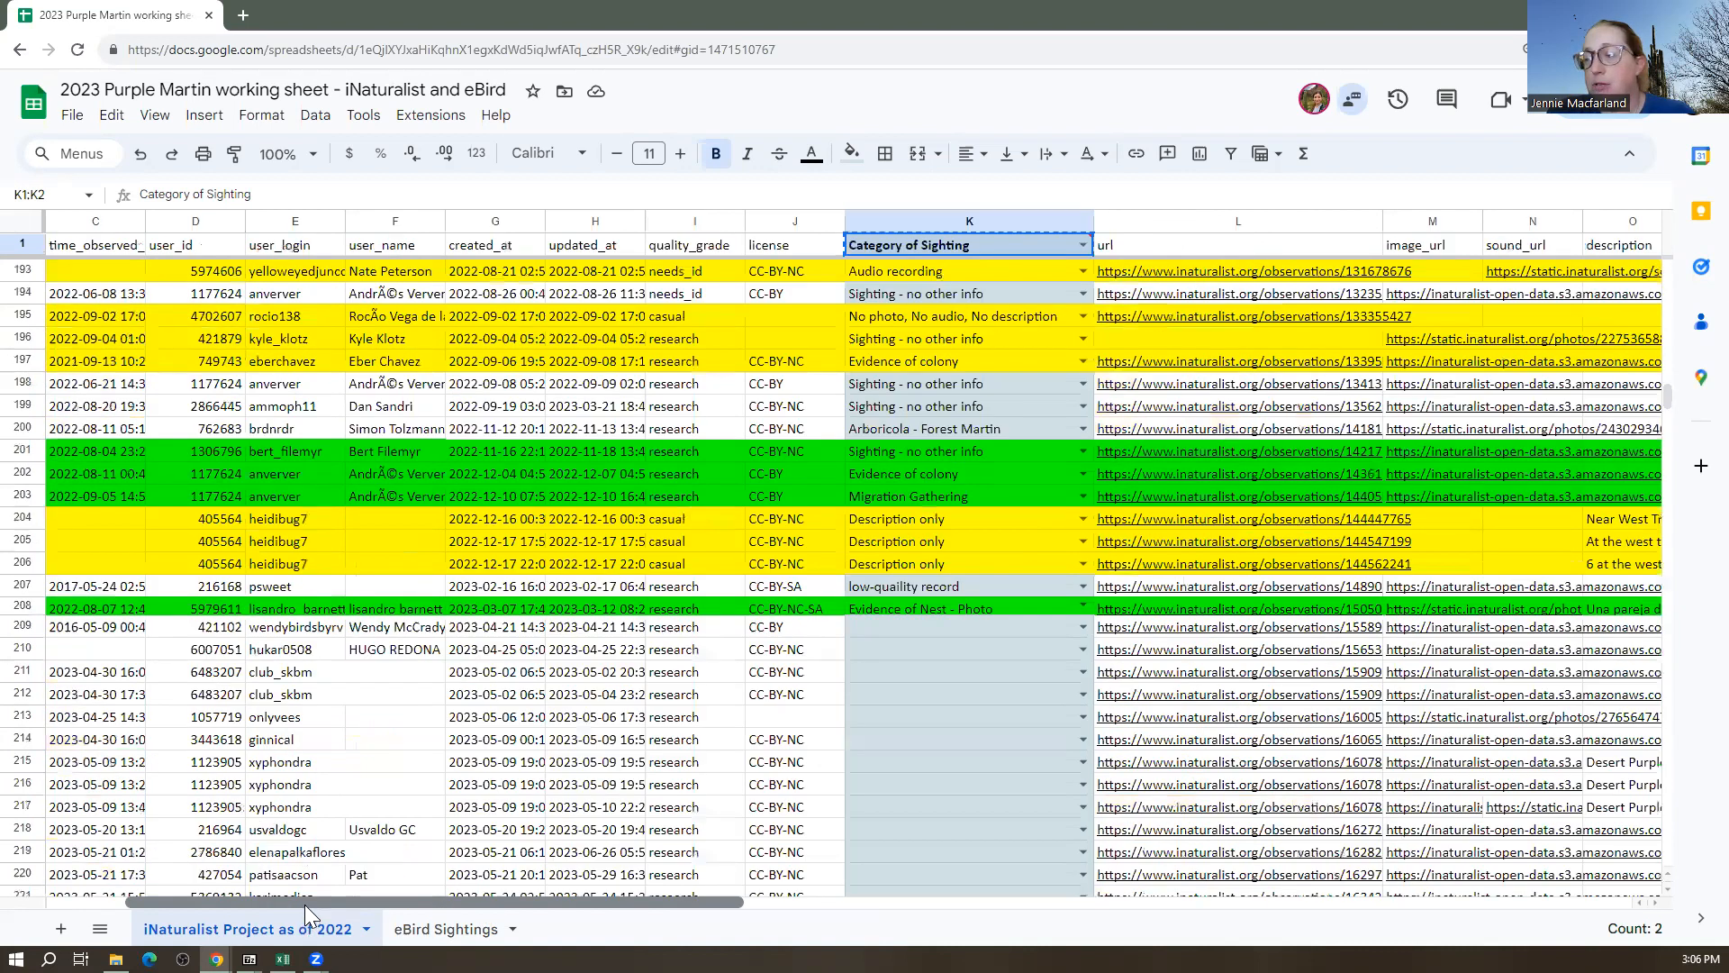
scroll(149, 757, "left", 3)
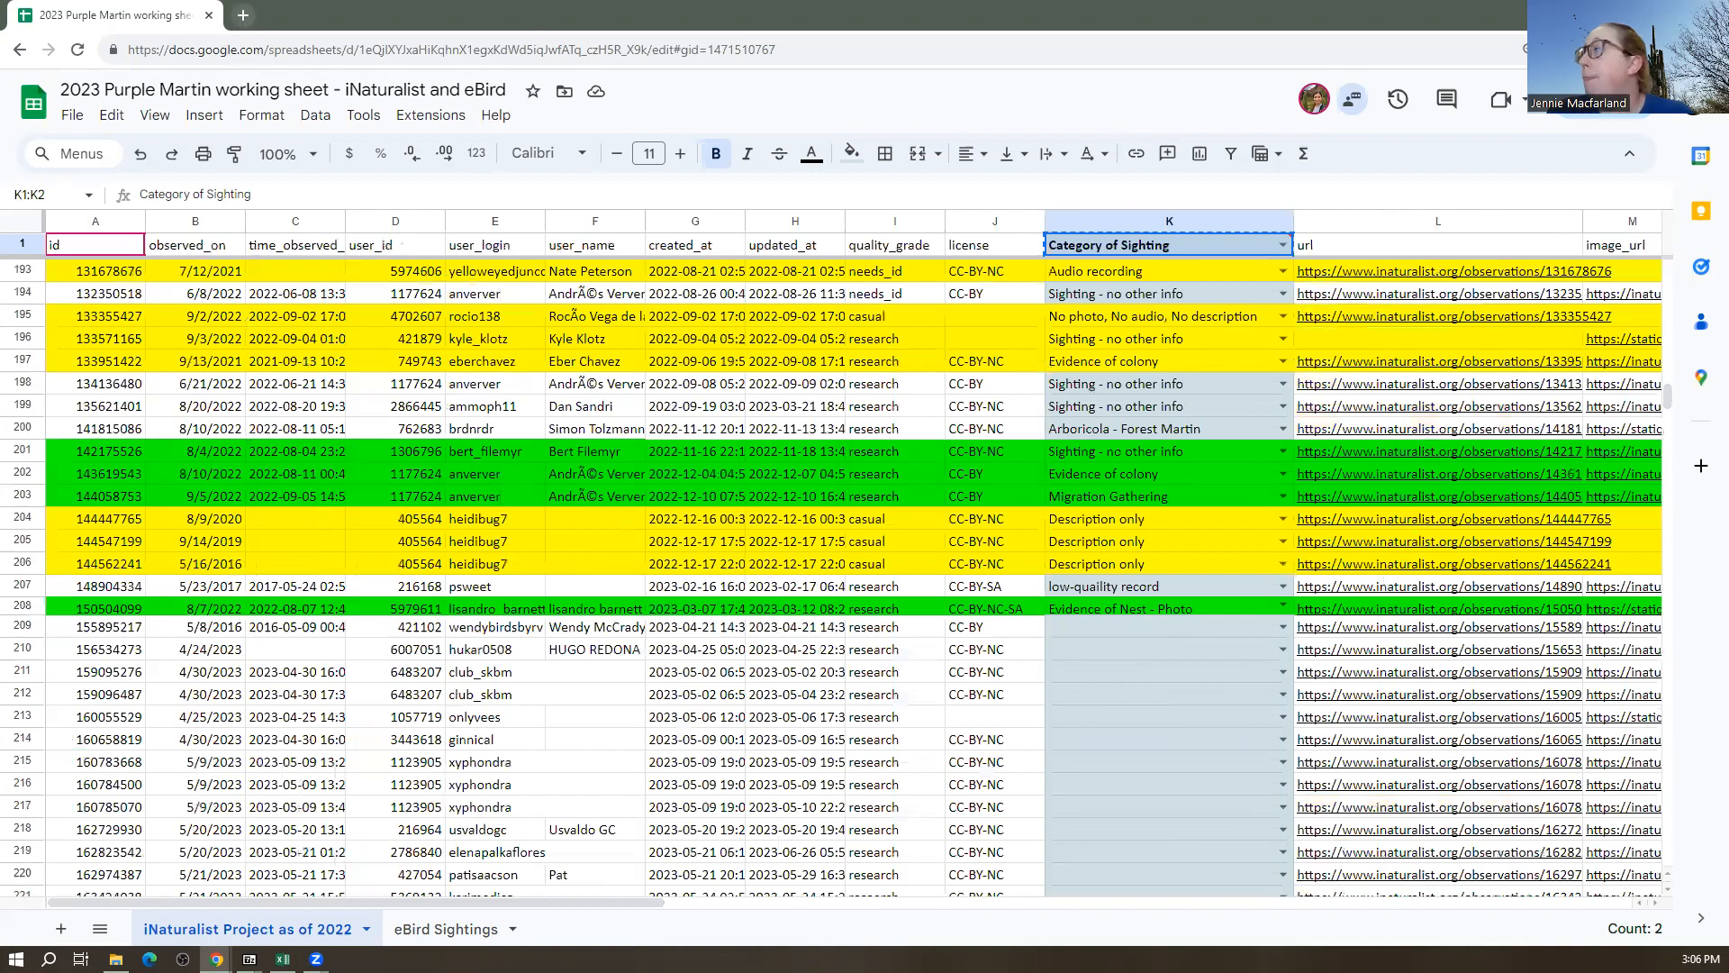
Show the iNaturalist observation 150504099 behind the spreadsheet and widen the spreadsheet window to include the Category of Sighting column
key("super+Down")
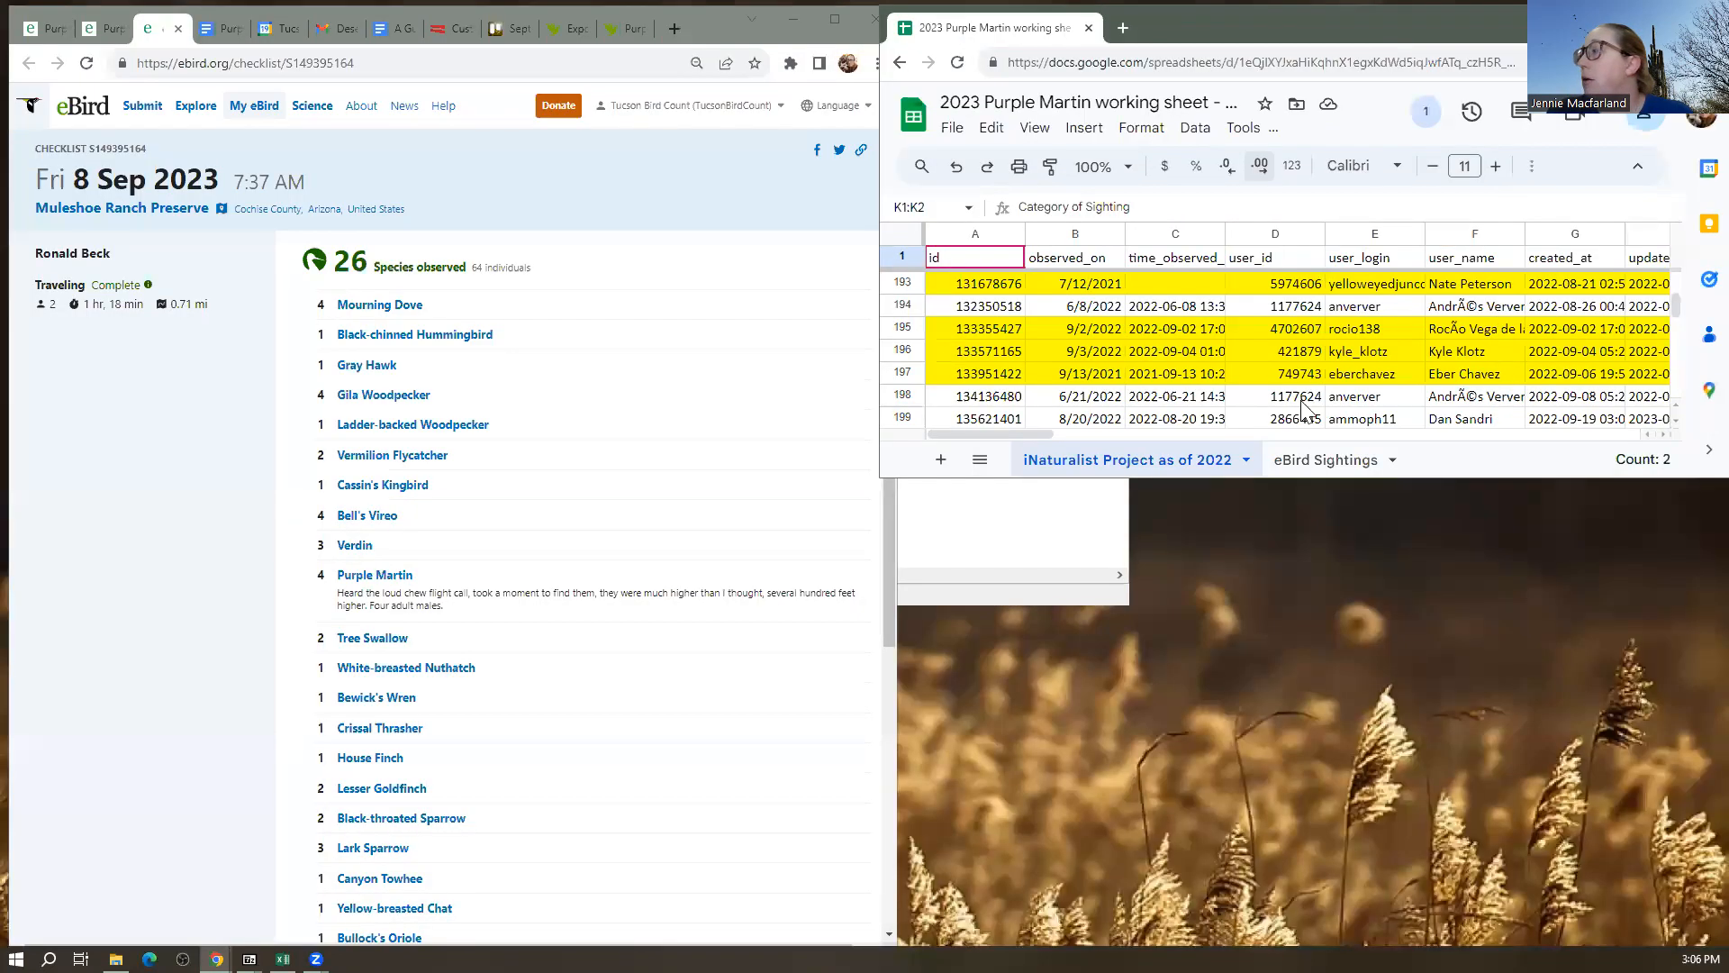
double_click(1381, 480)
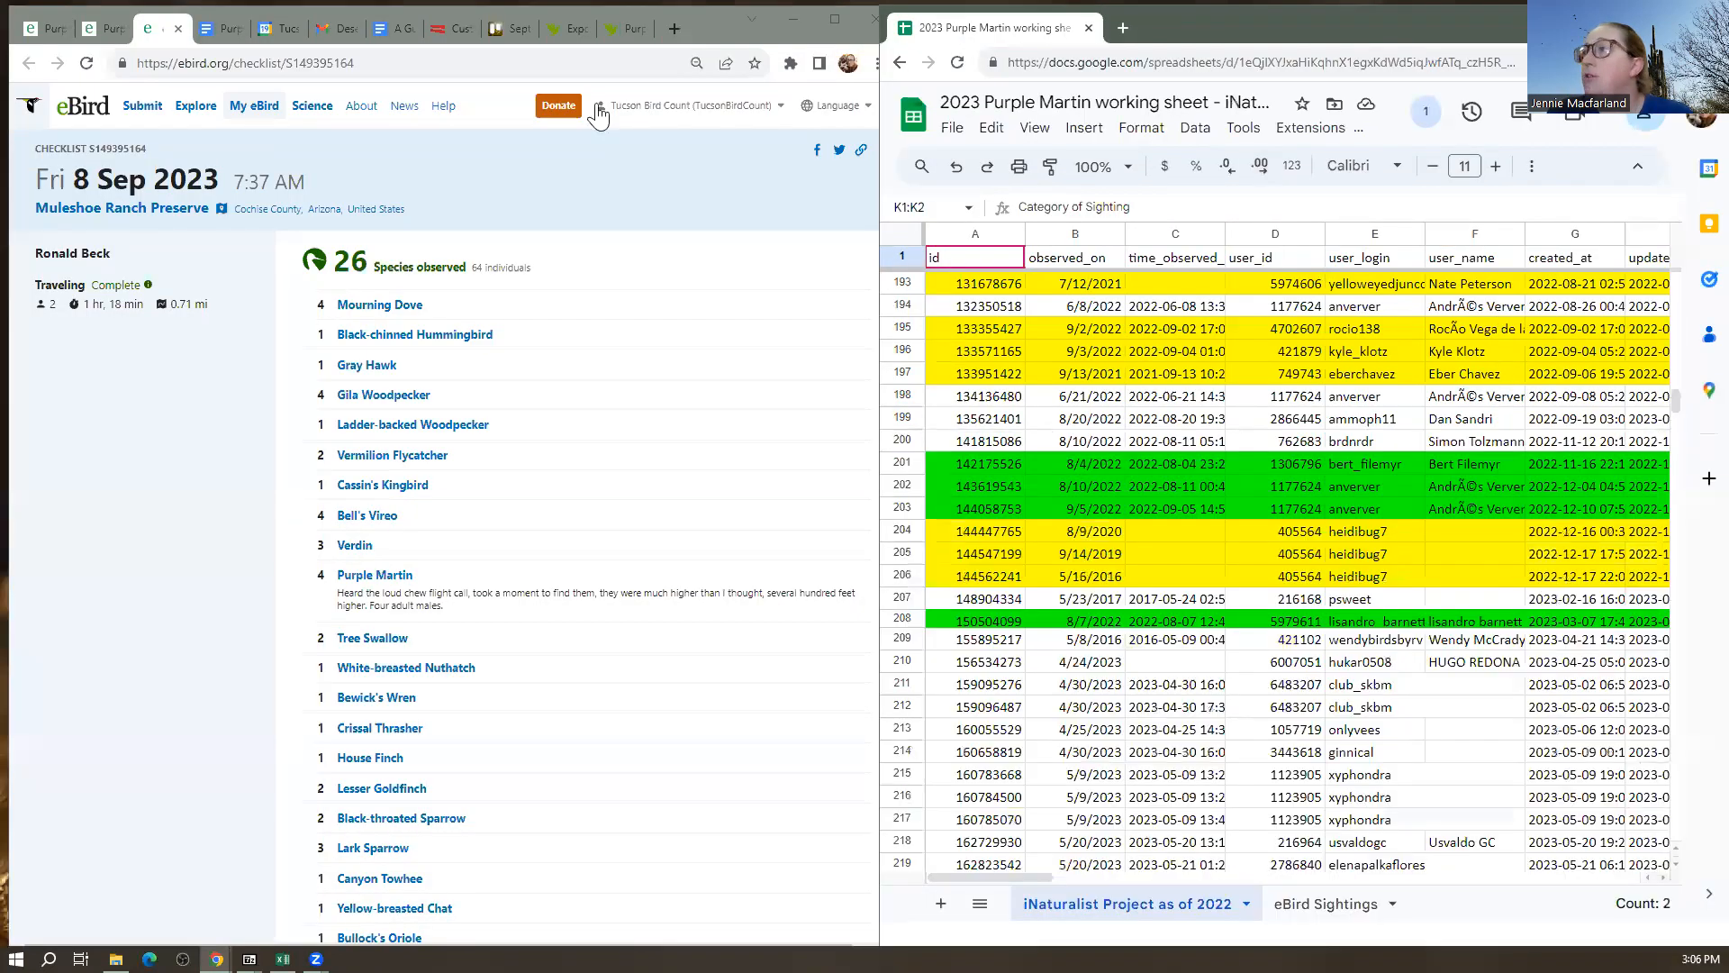
left_click(558, 27)
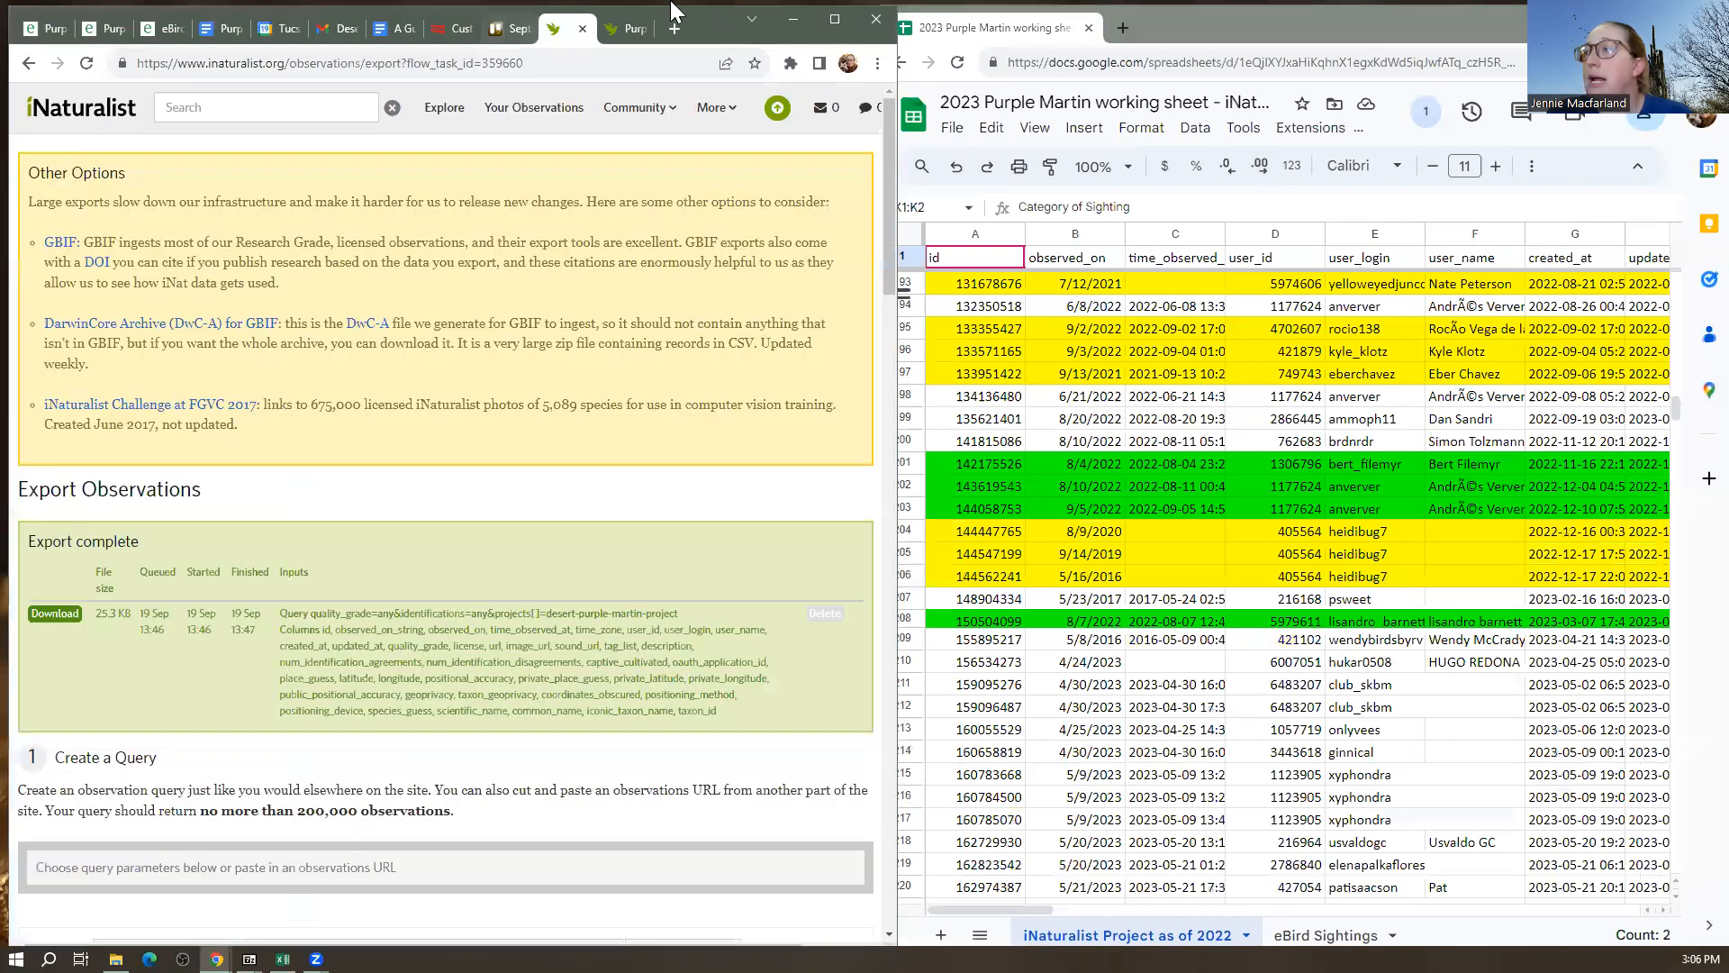
left_click(618, 31)
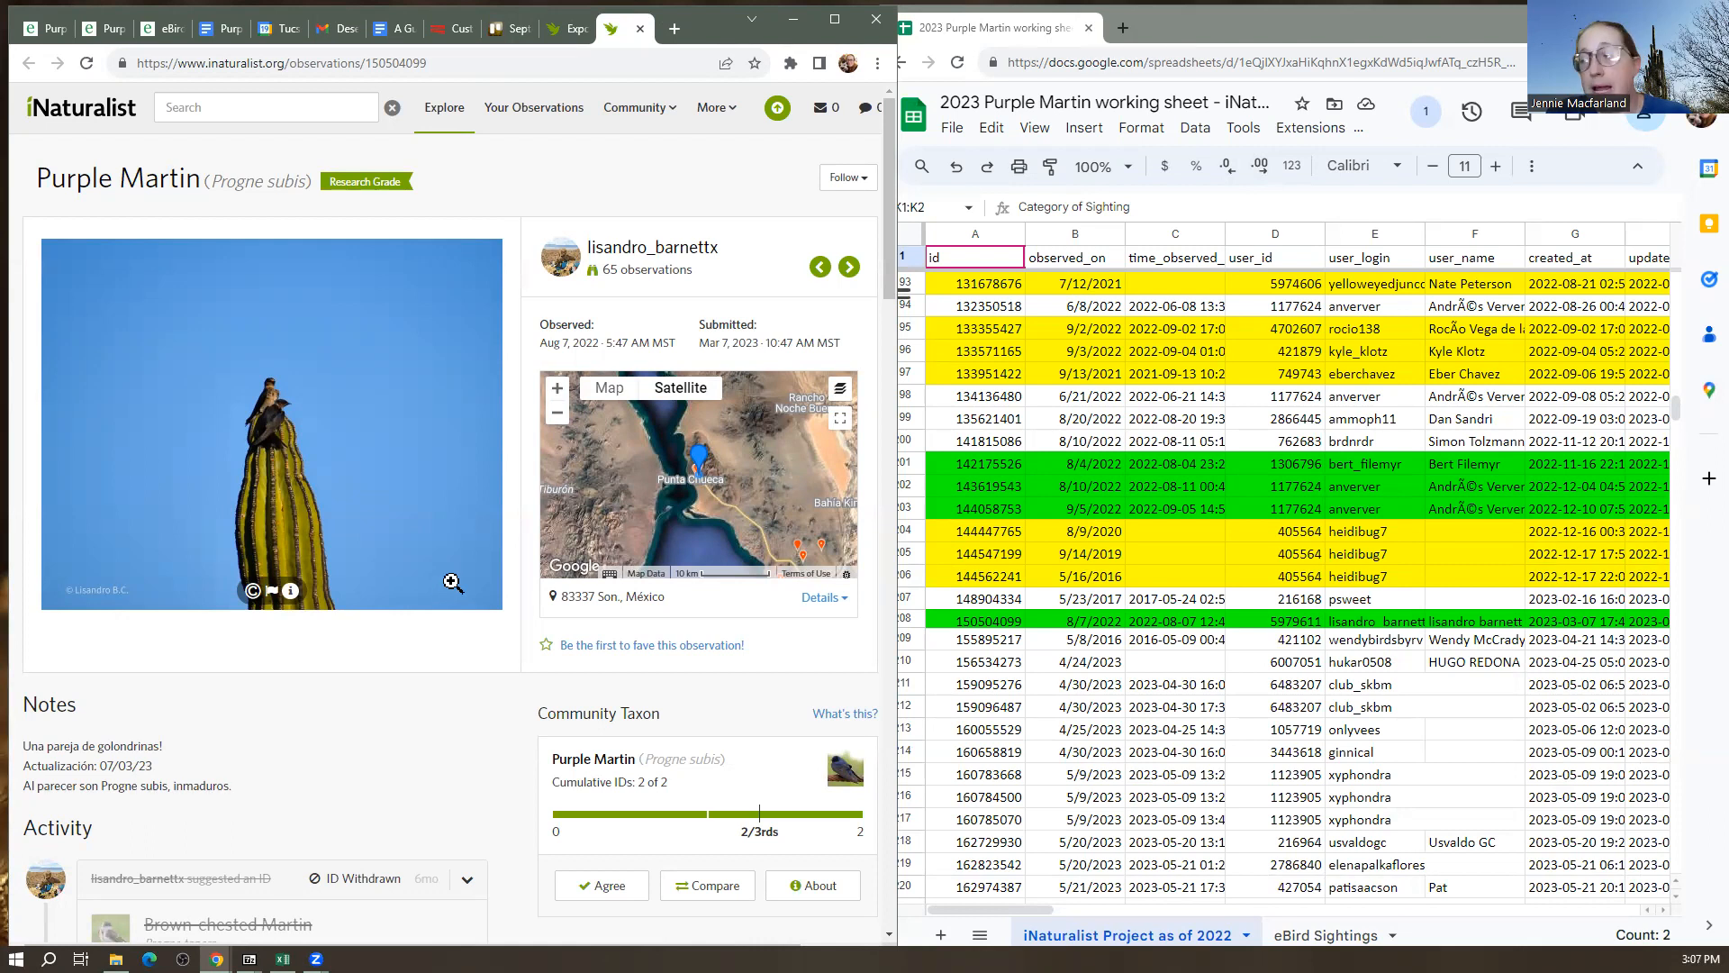
left_click(1315, 17)
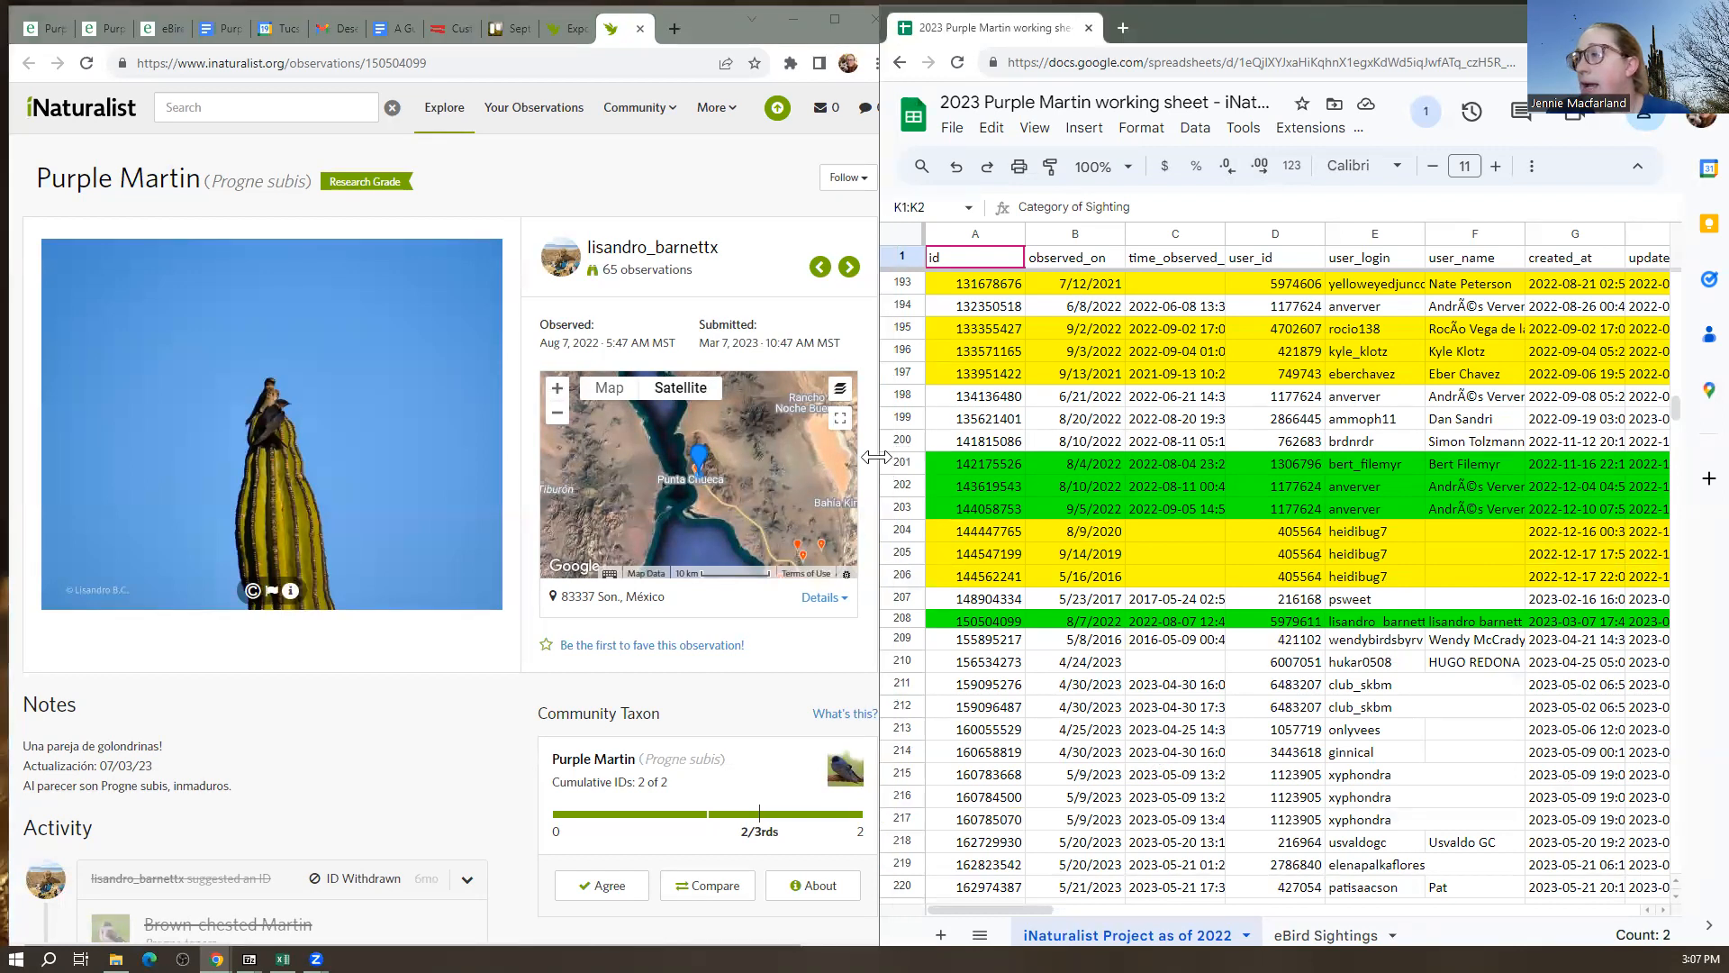
left_click_drag(876, 458, 259, 576)
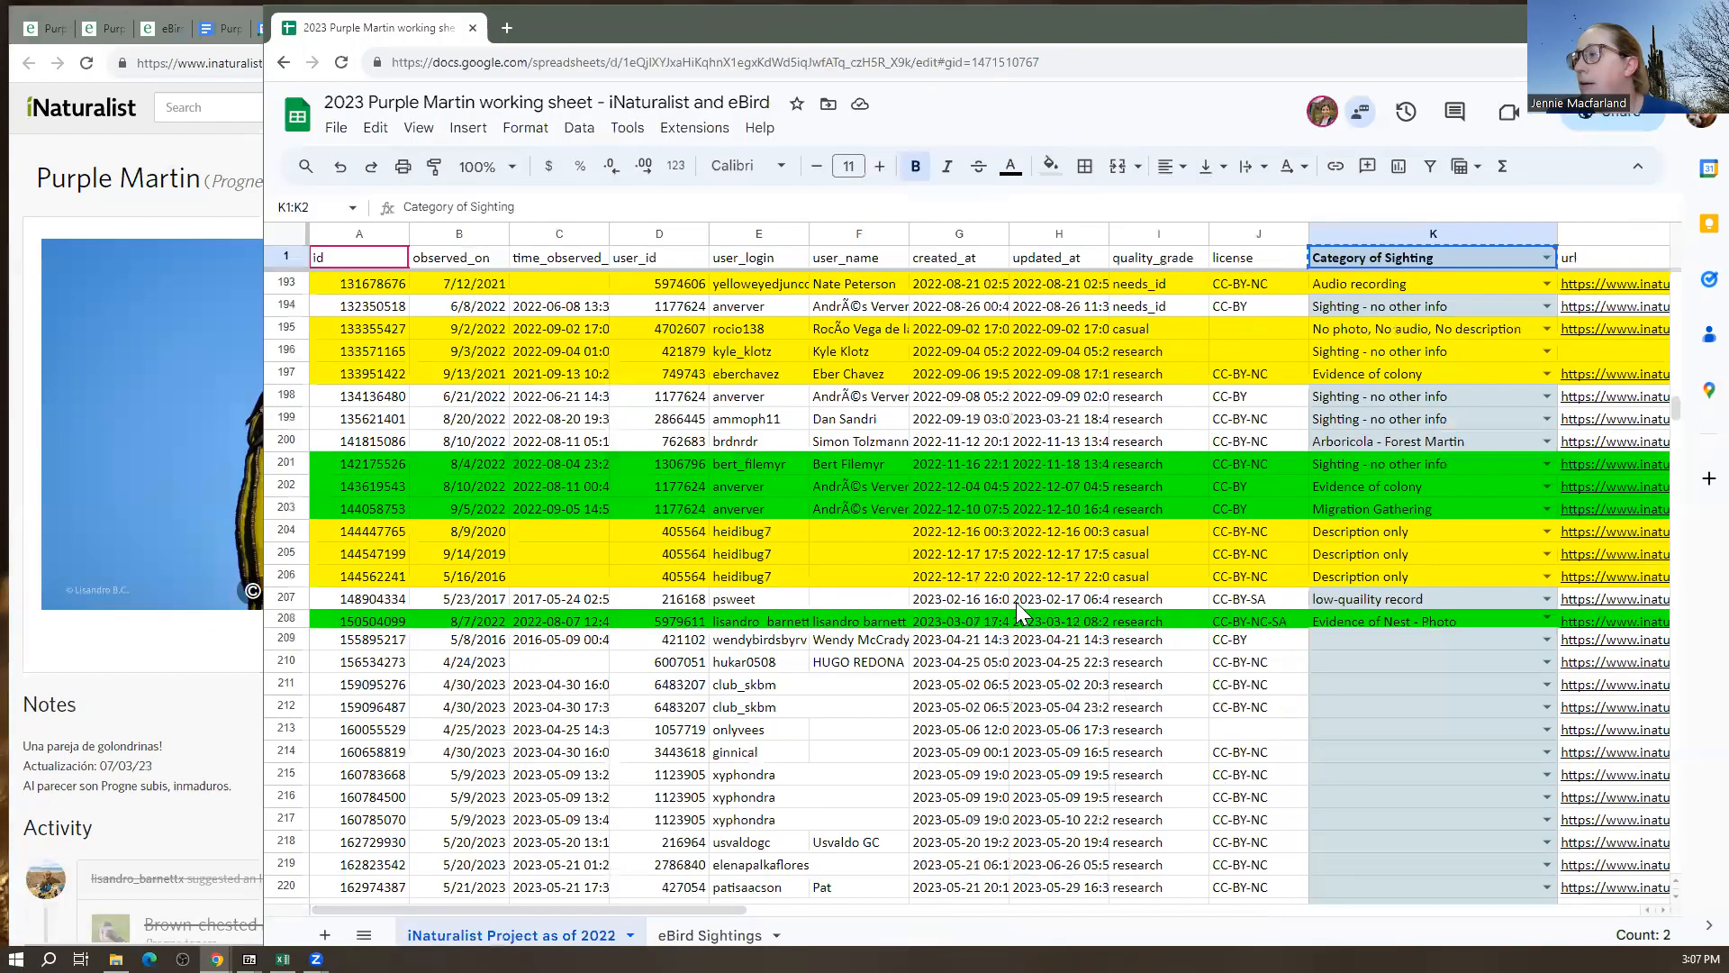
Locate row 209, the first record without a Category of Sighting, and open its iNaturalist observation link
scroll(1351, 579, "up", 6)
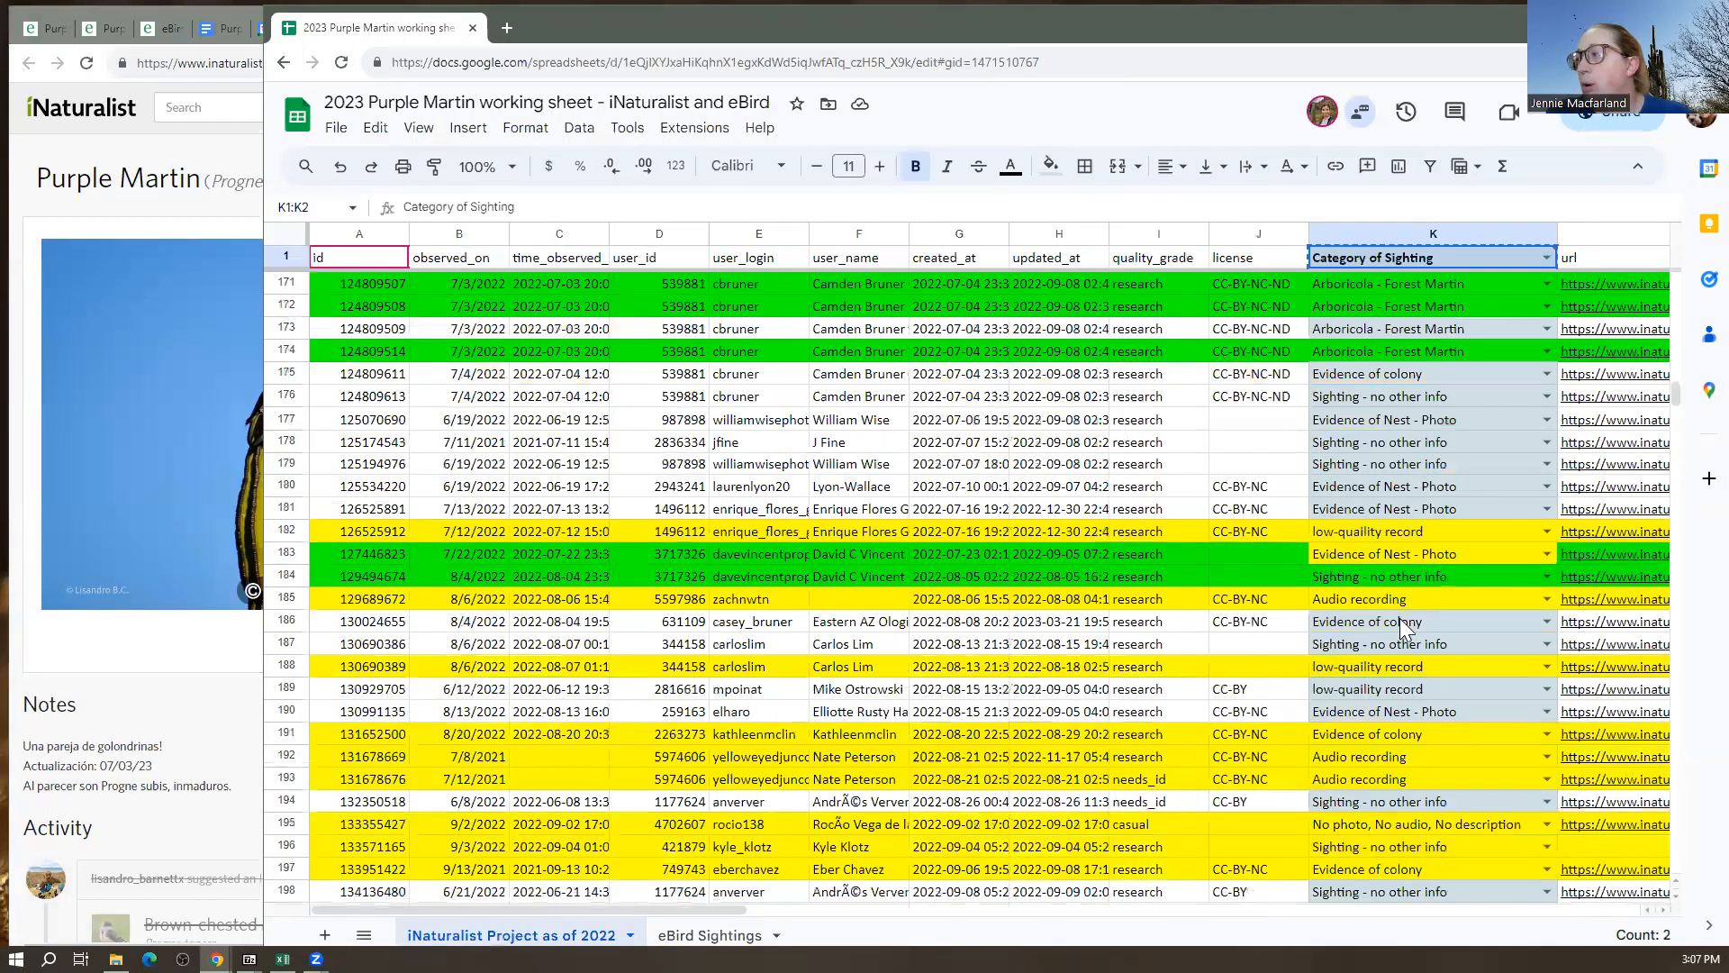
scroll(1399, 617, "up", 20)
scroll(1390, 617, "down", 10)
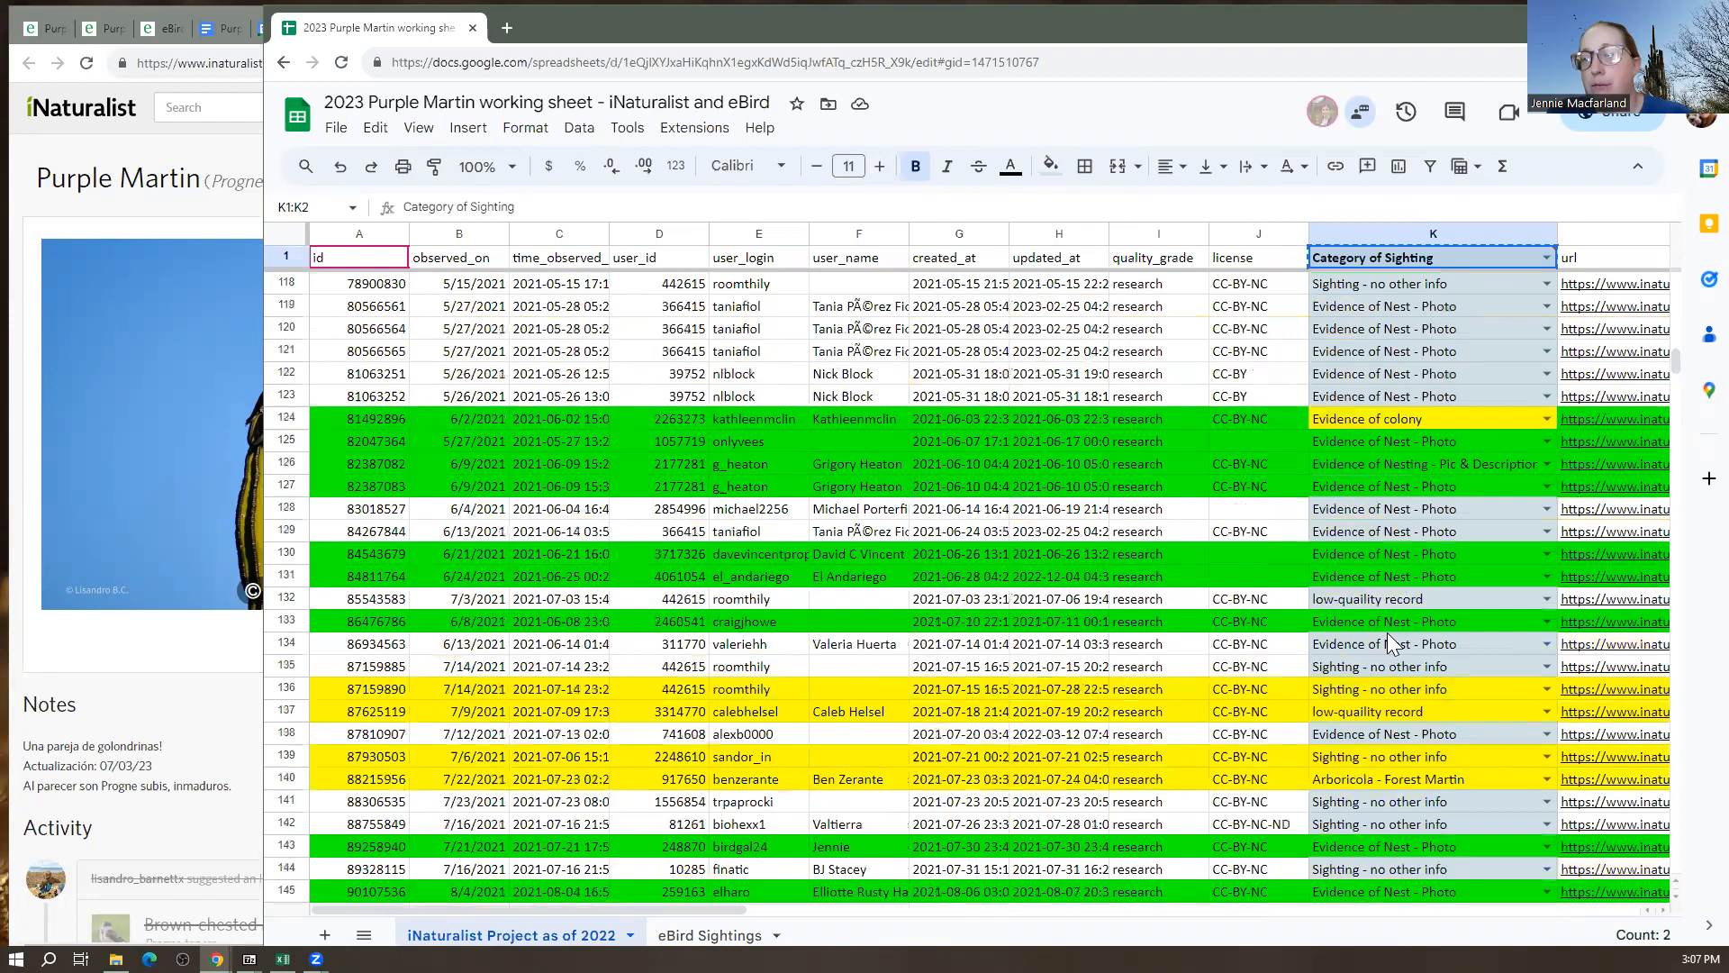
scroll(1386, 634, "down", 20)
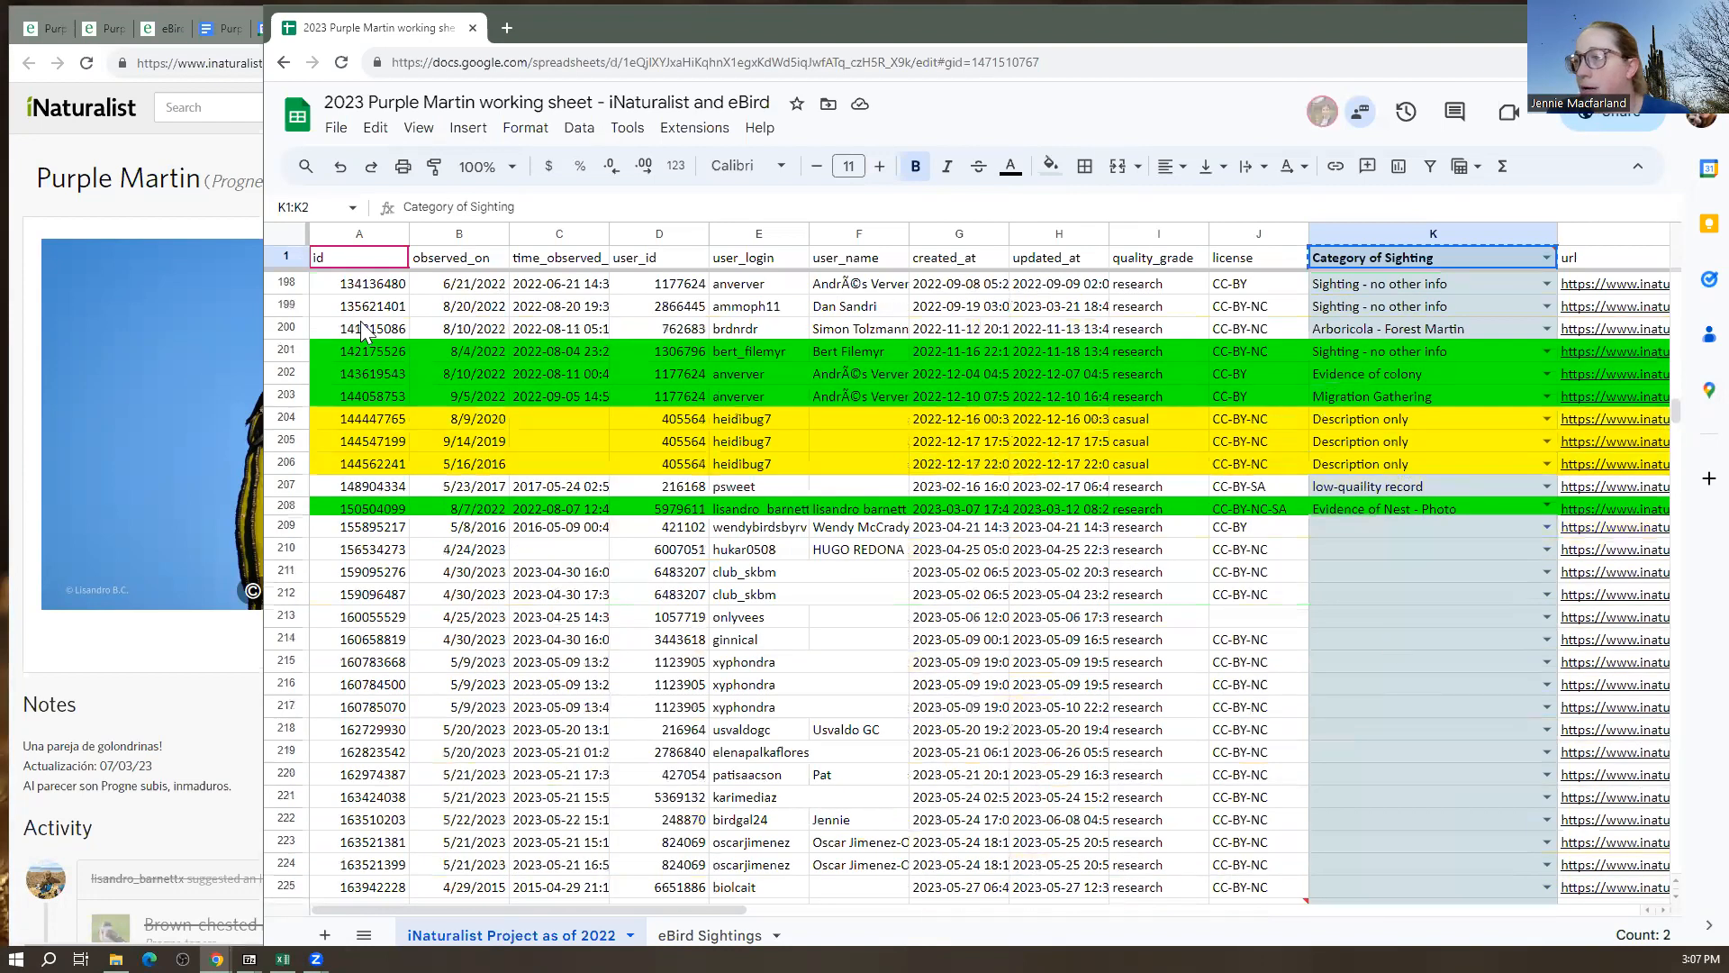
left_click_drag(288, 474, 289, 464)
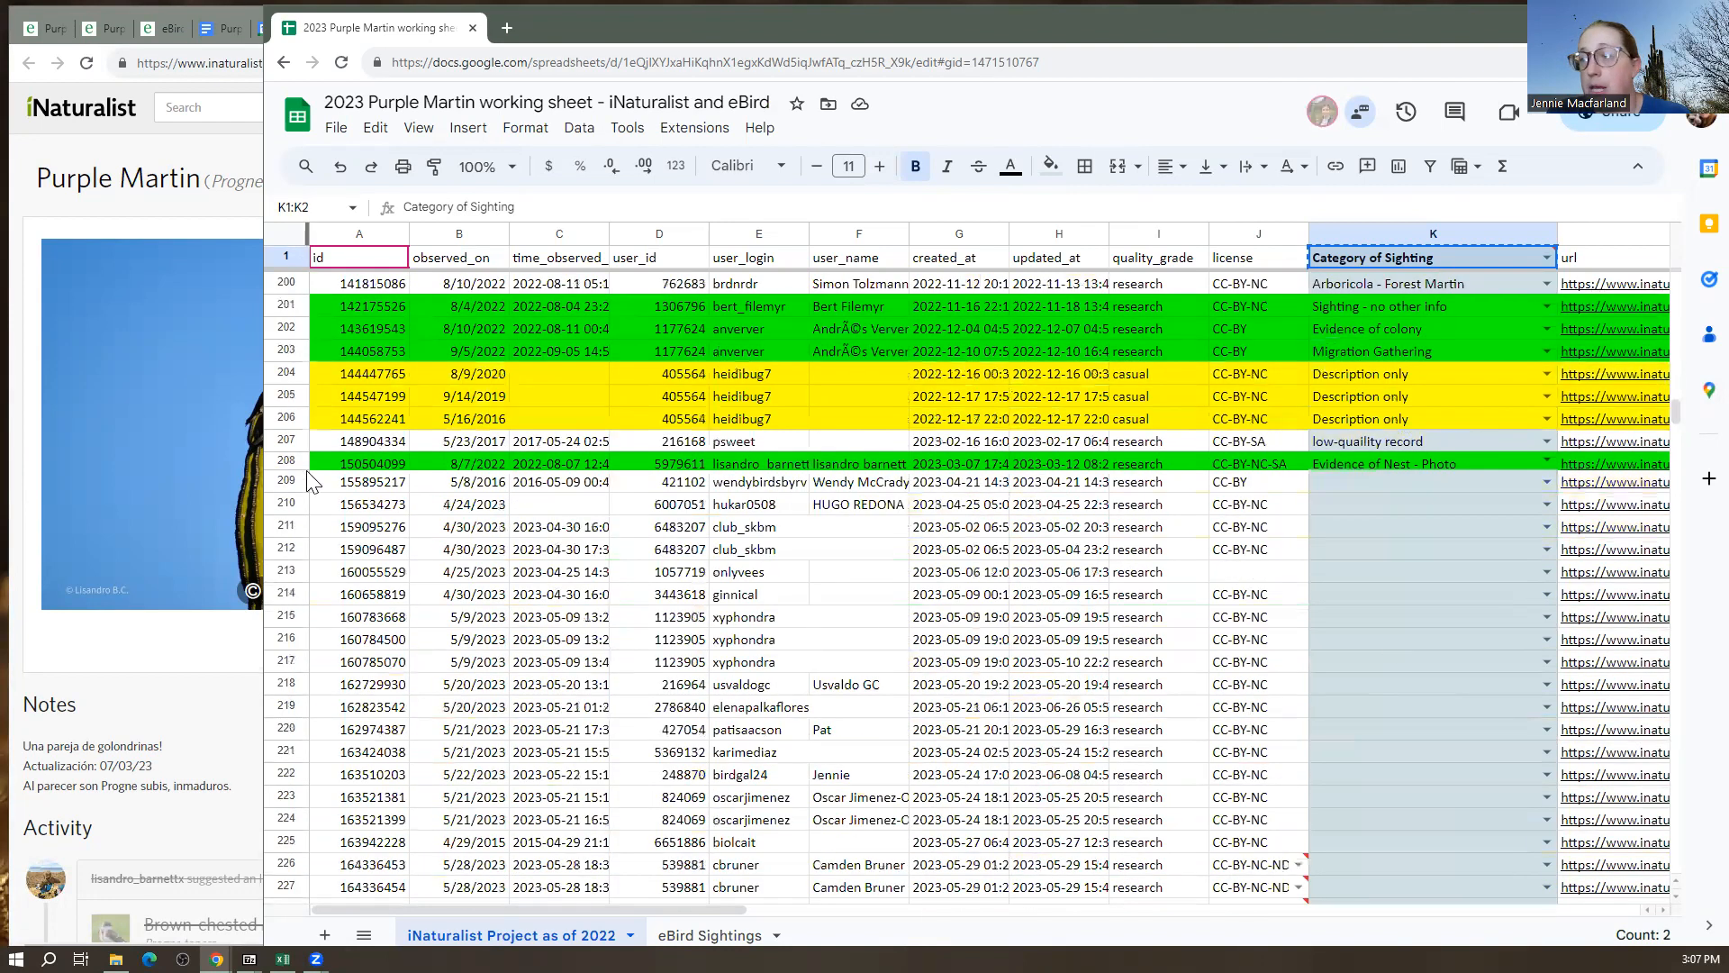
left_click(294, 483)
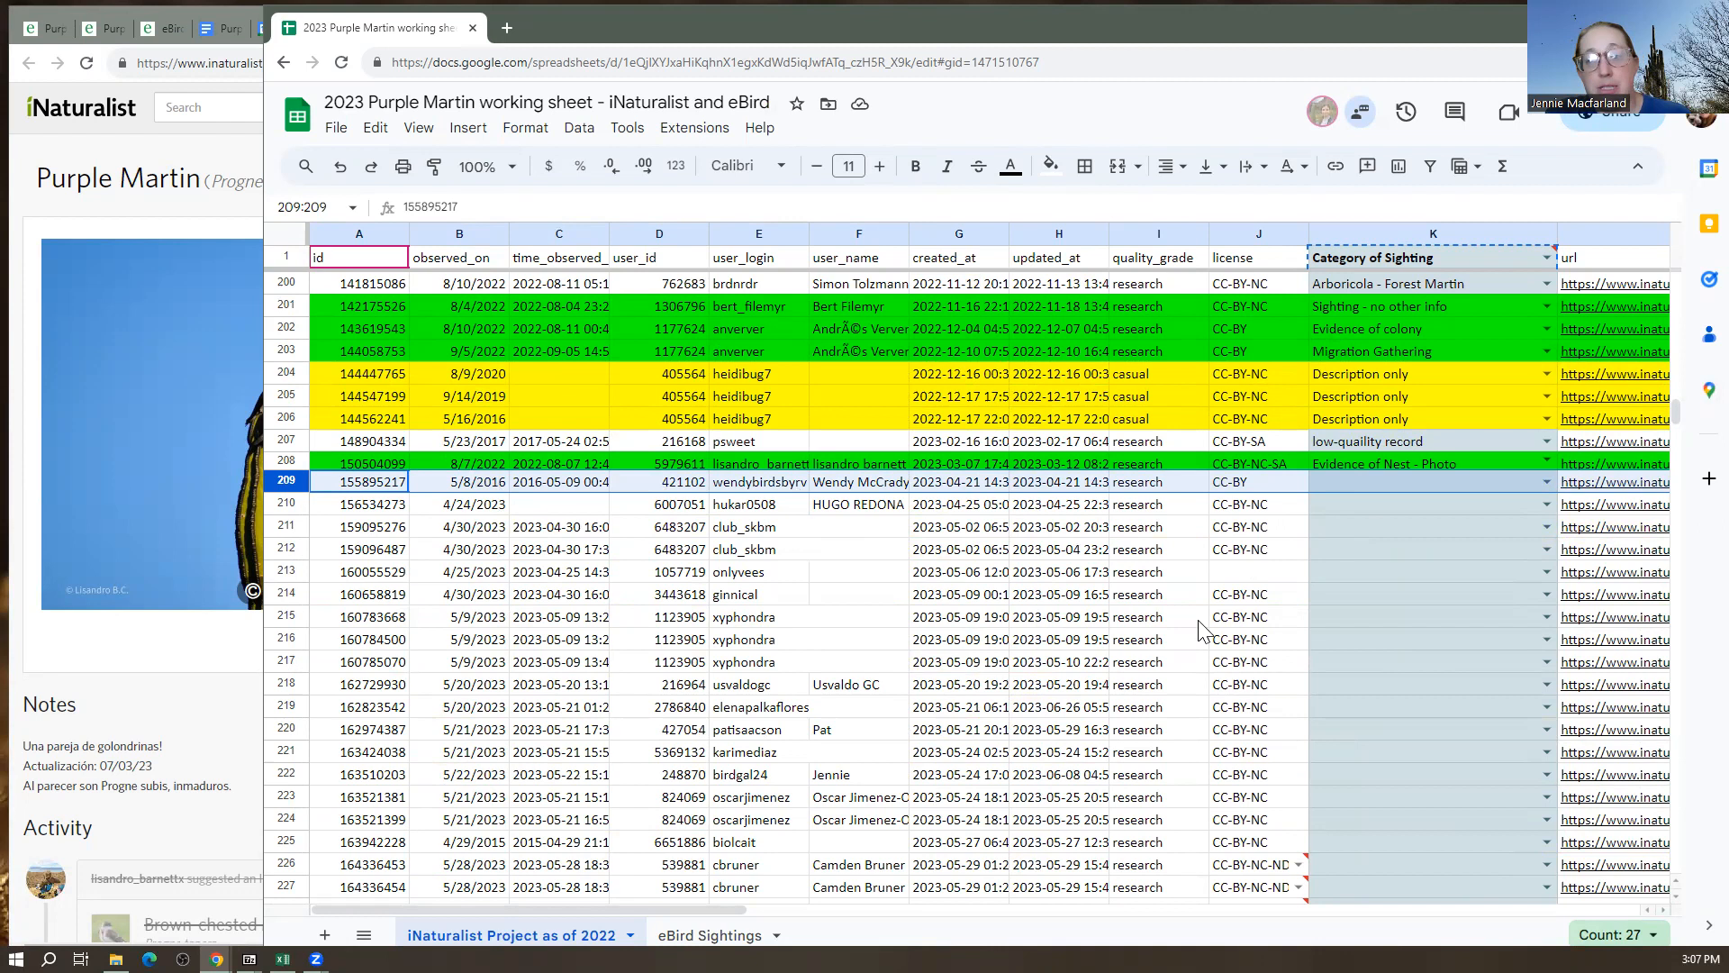
left_click_drag(627, 910, 782, 920)
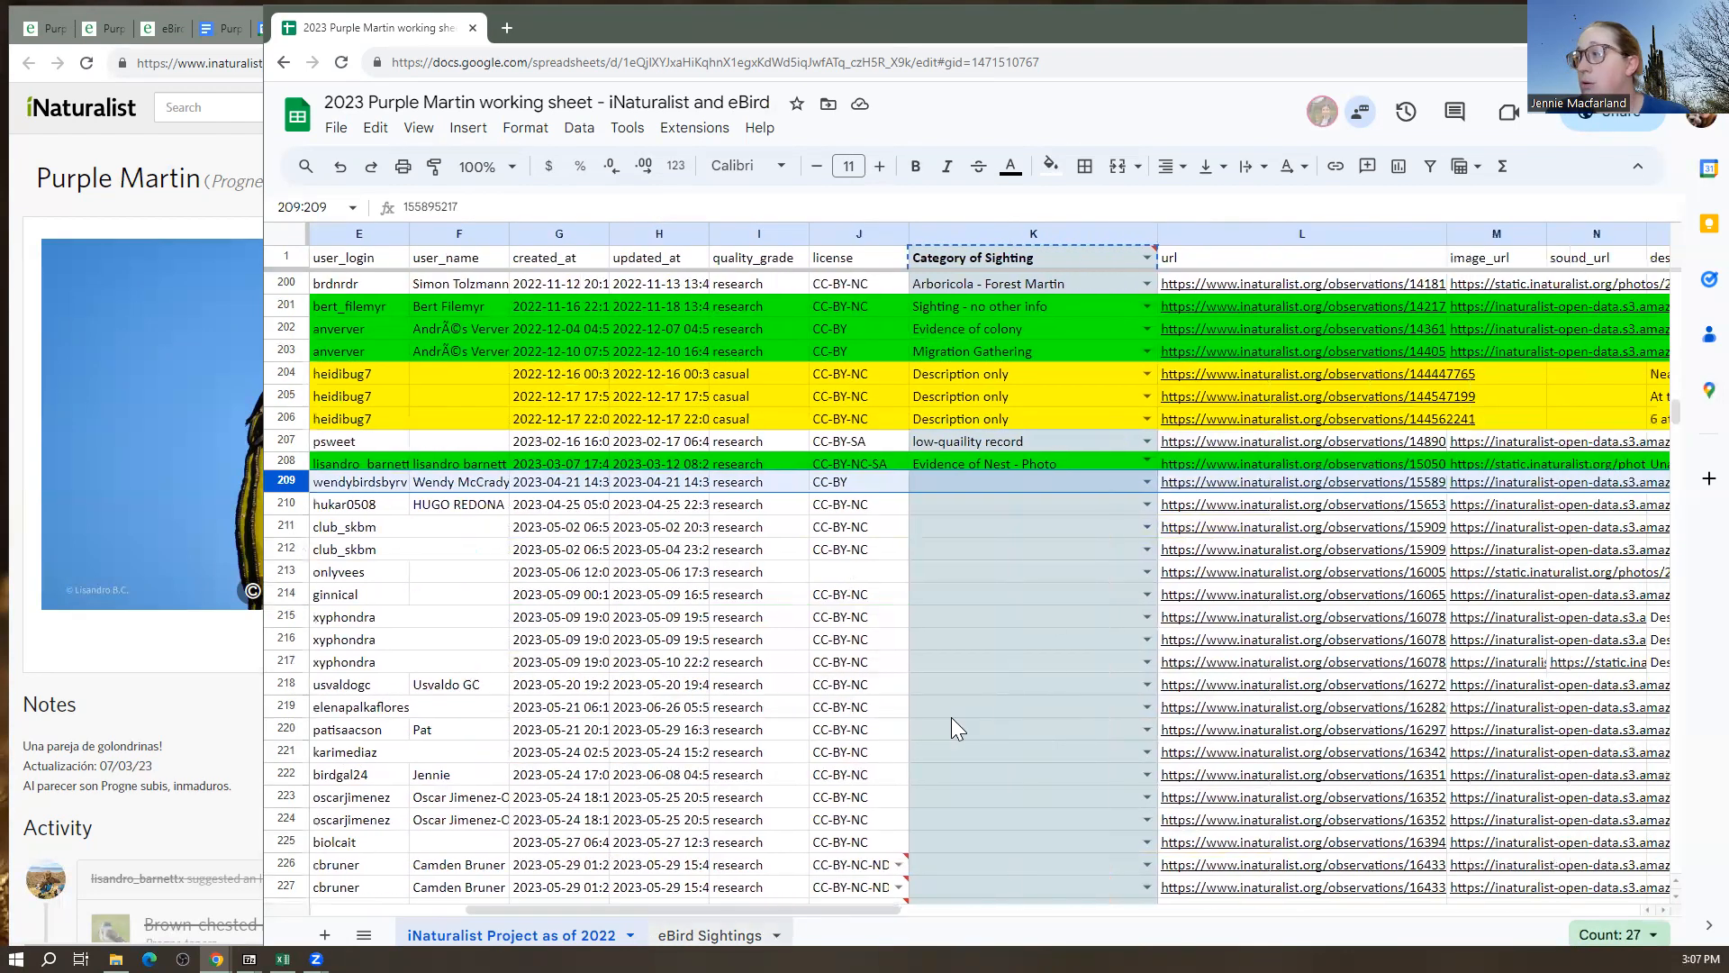
left_click(1196, 491)
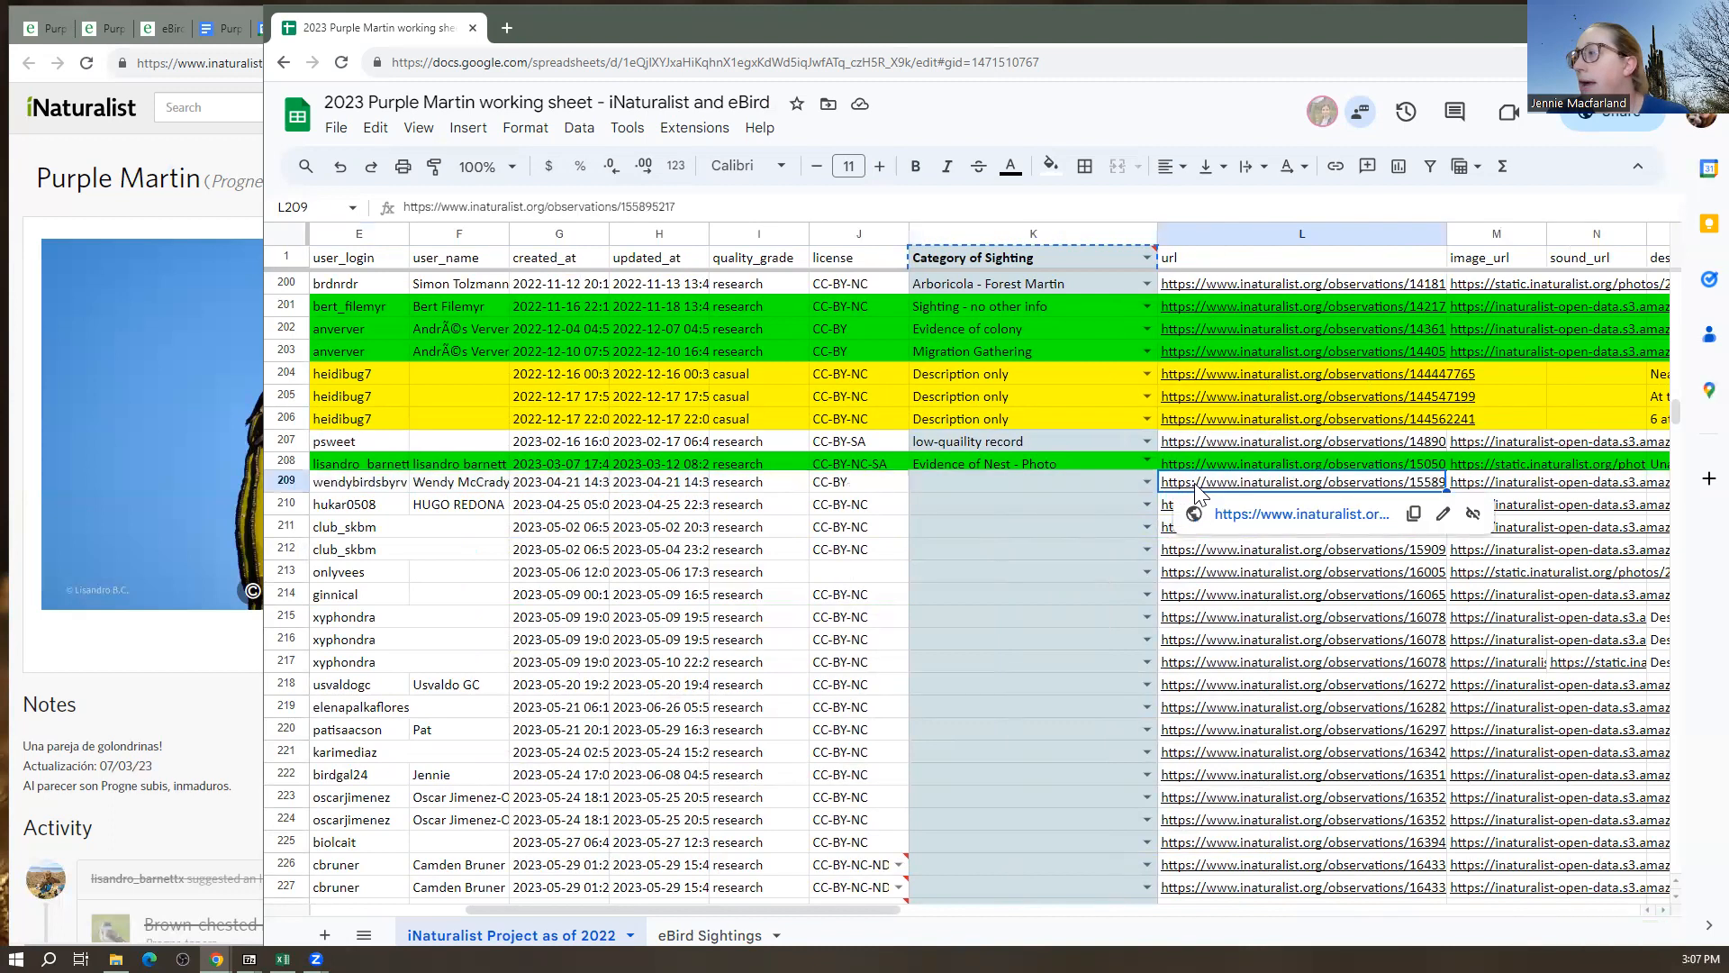
left_click(1265, 515)
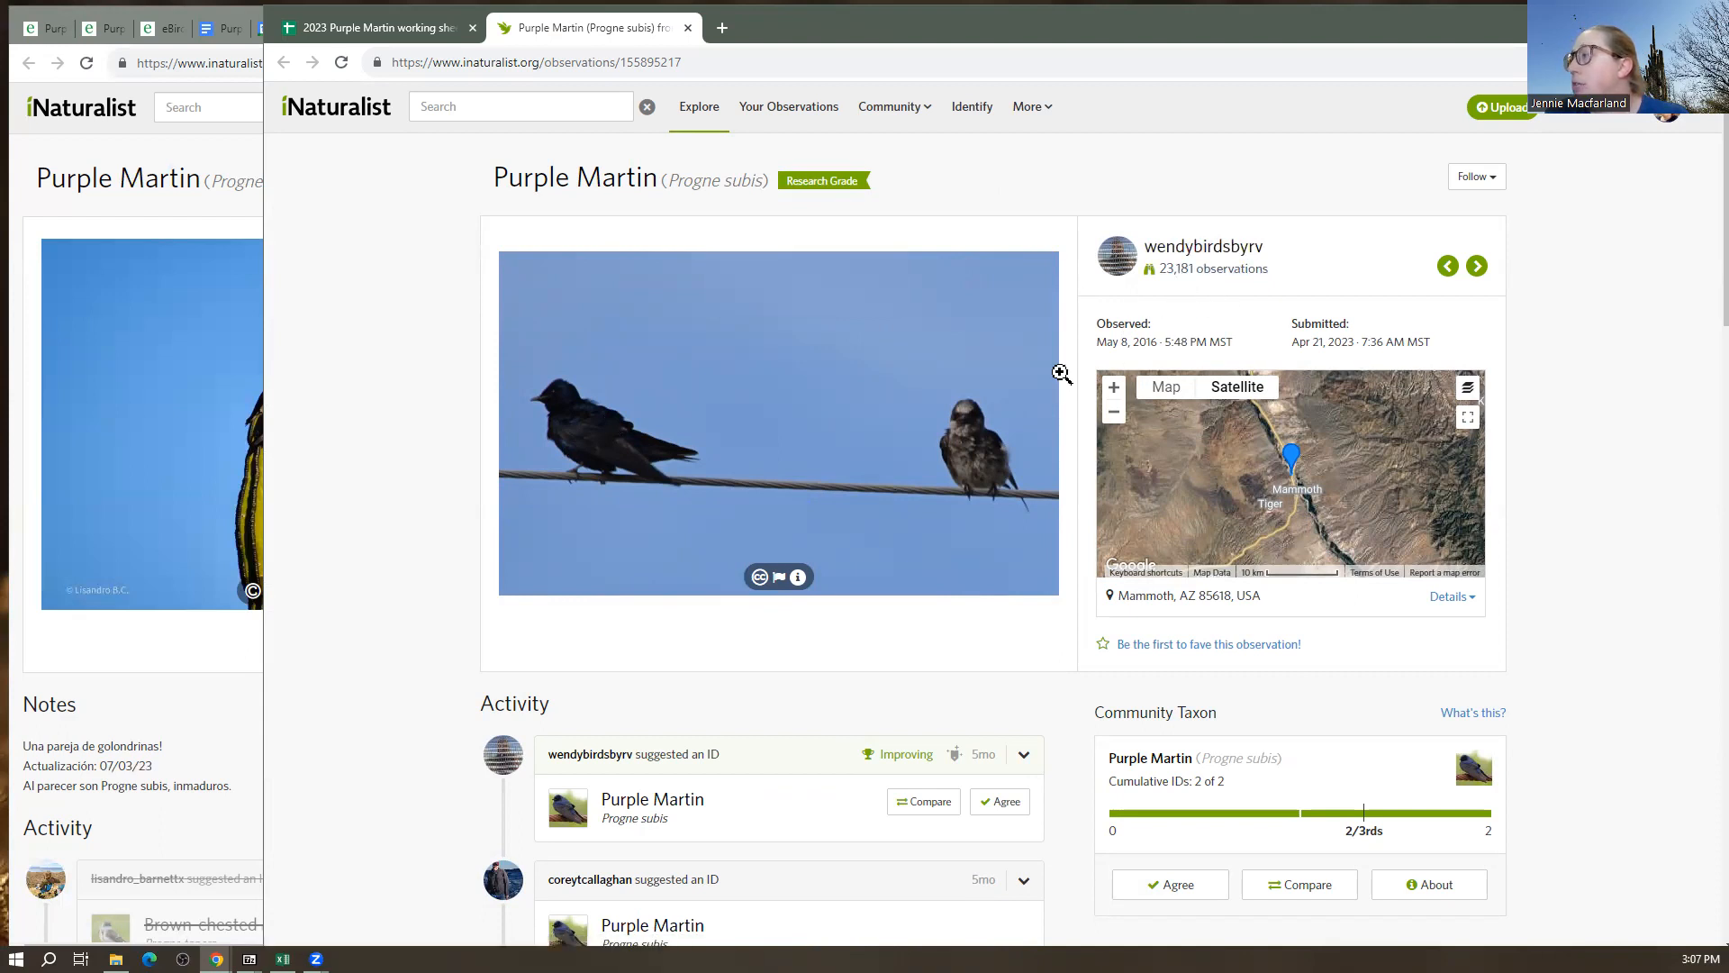
Examine the Purple Martin observation's photo, location, activity, annotations, projects and Data Quality Assessment for evidence that determines its sighting category
scroll(1207, 679, "down", 1)
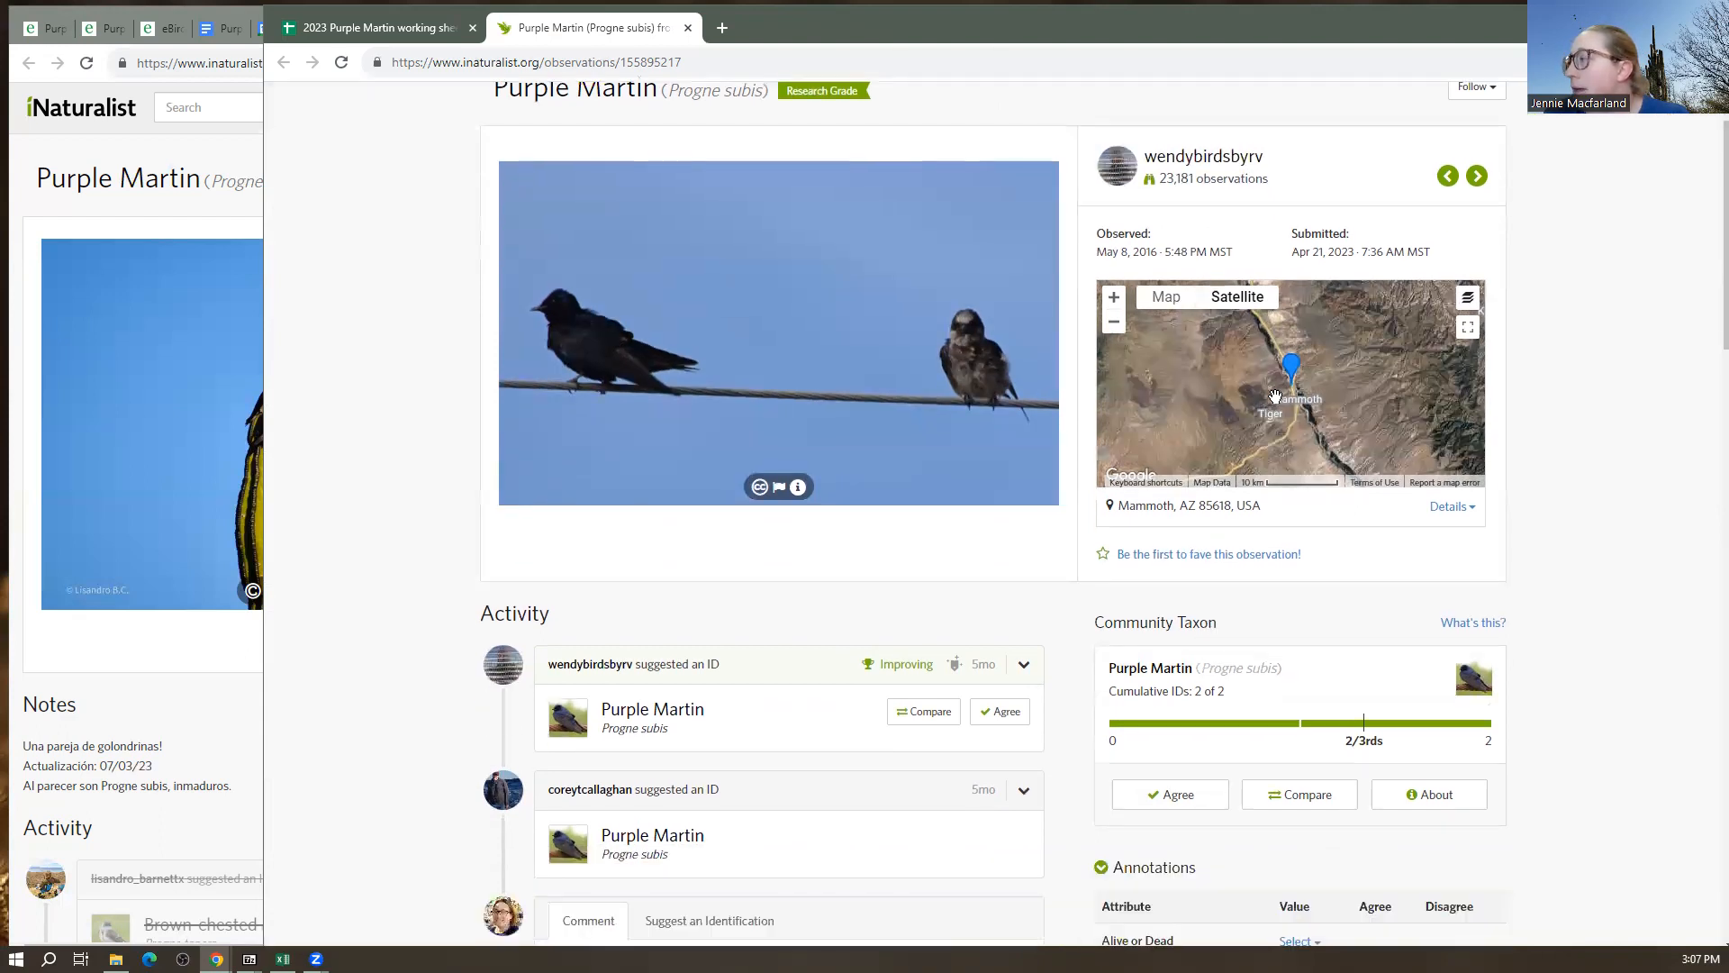
scroll(1189, 679, "down", 2)
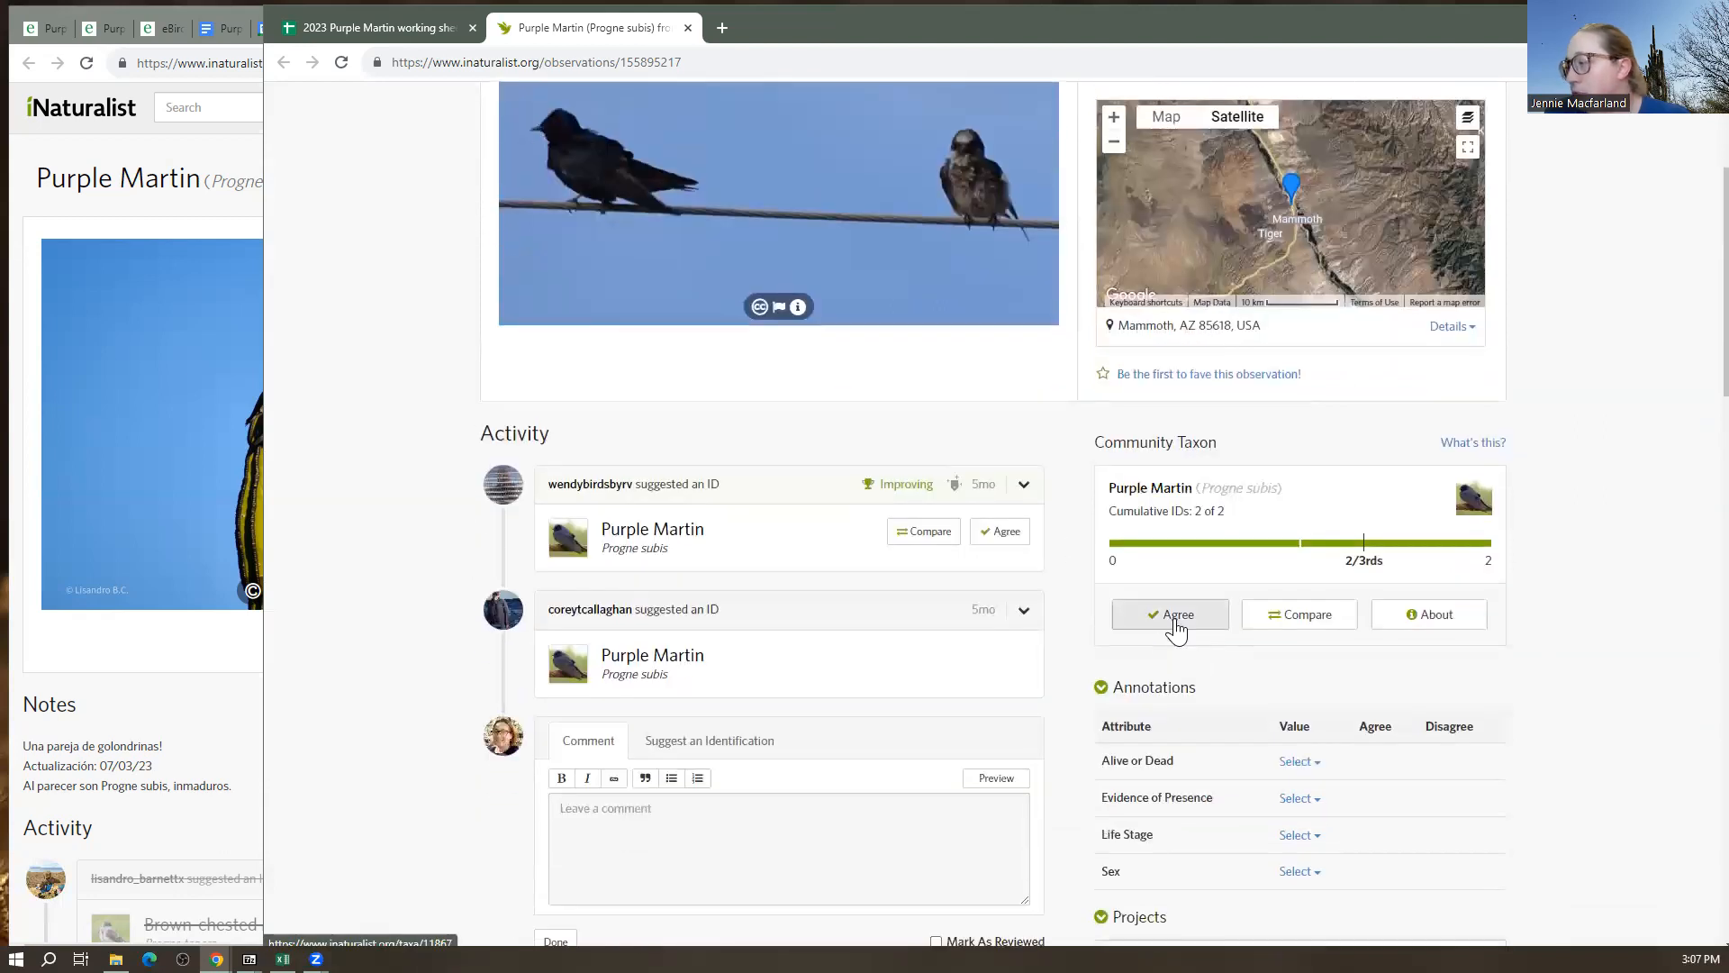
scroll(1110, 811, "down", 3)
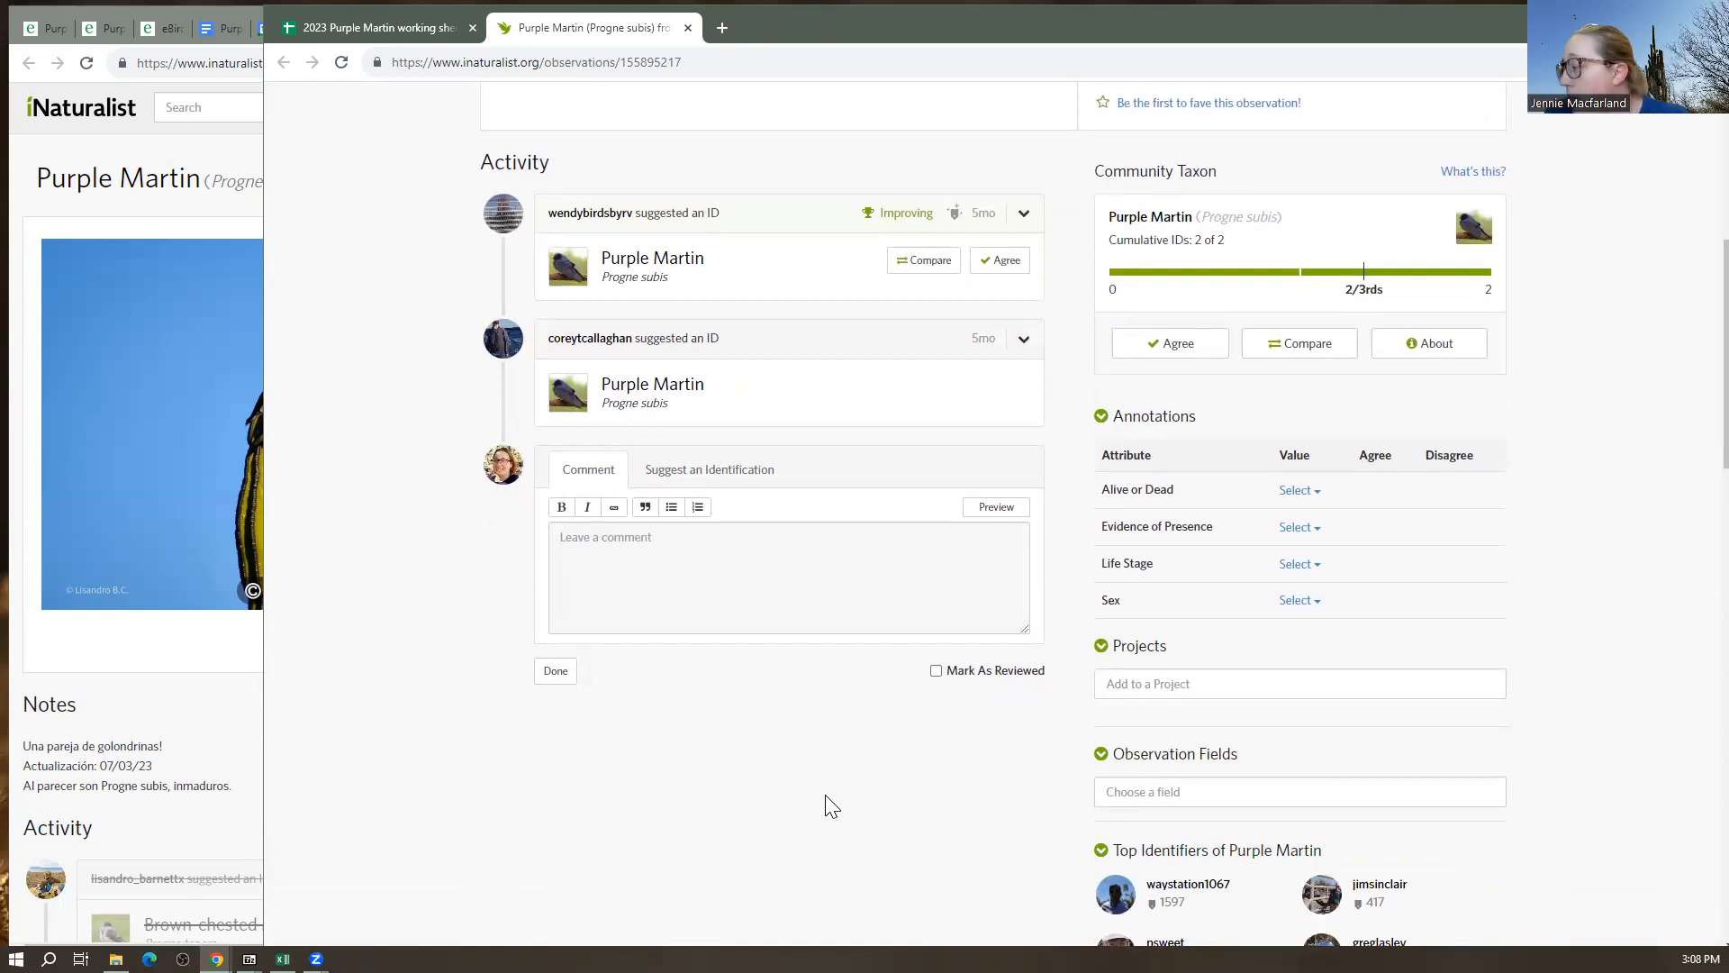
scroll(824, 806, "up", 1)
scroll(895, 507, "up", 5)
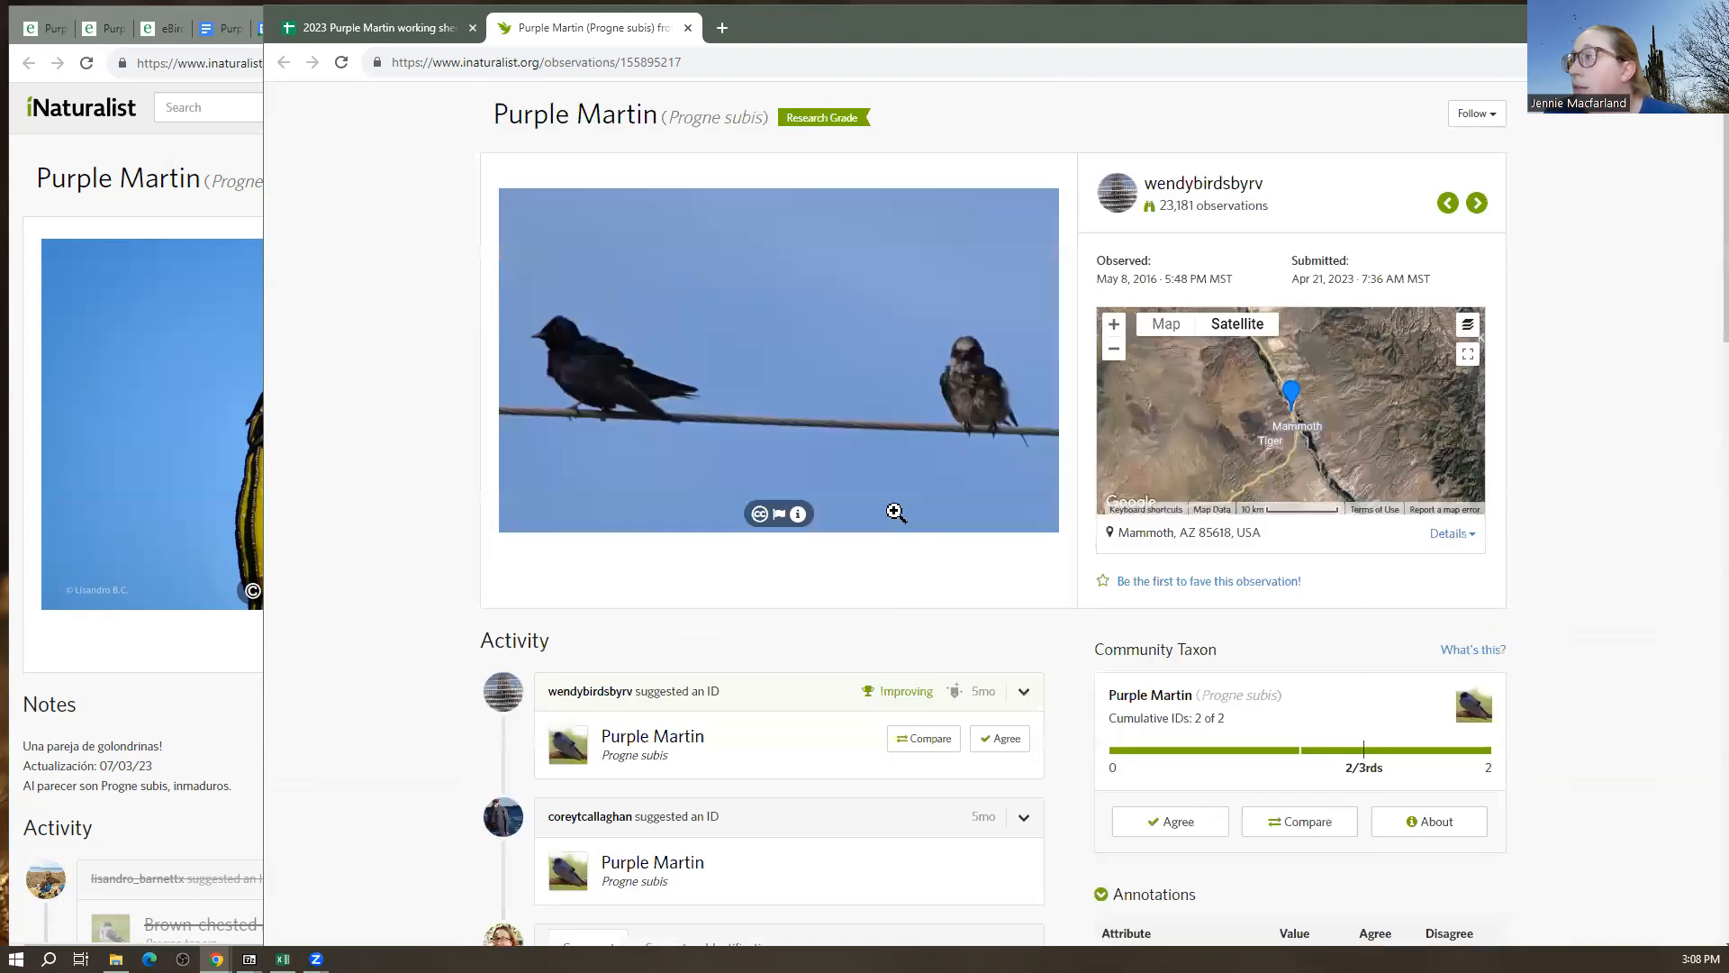
scroll(798, 448, "down", 1)
scroll(795, 448, "down", 4)
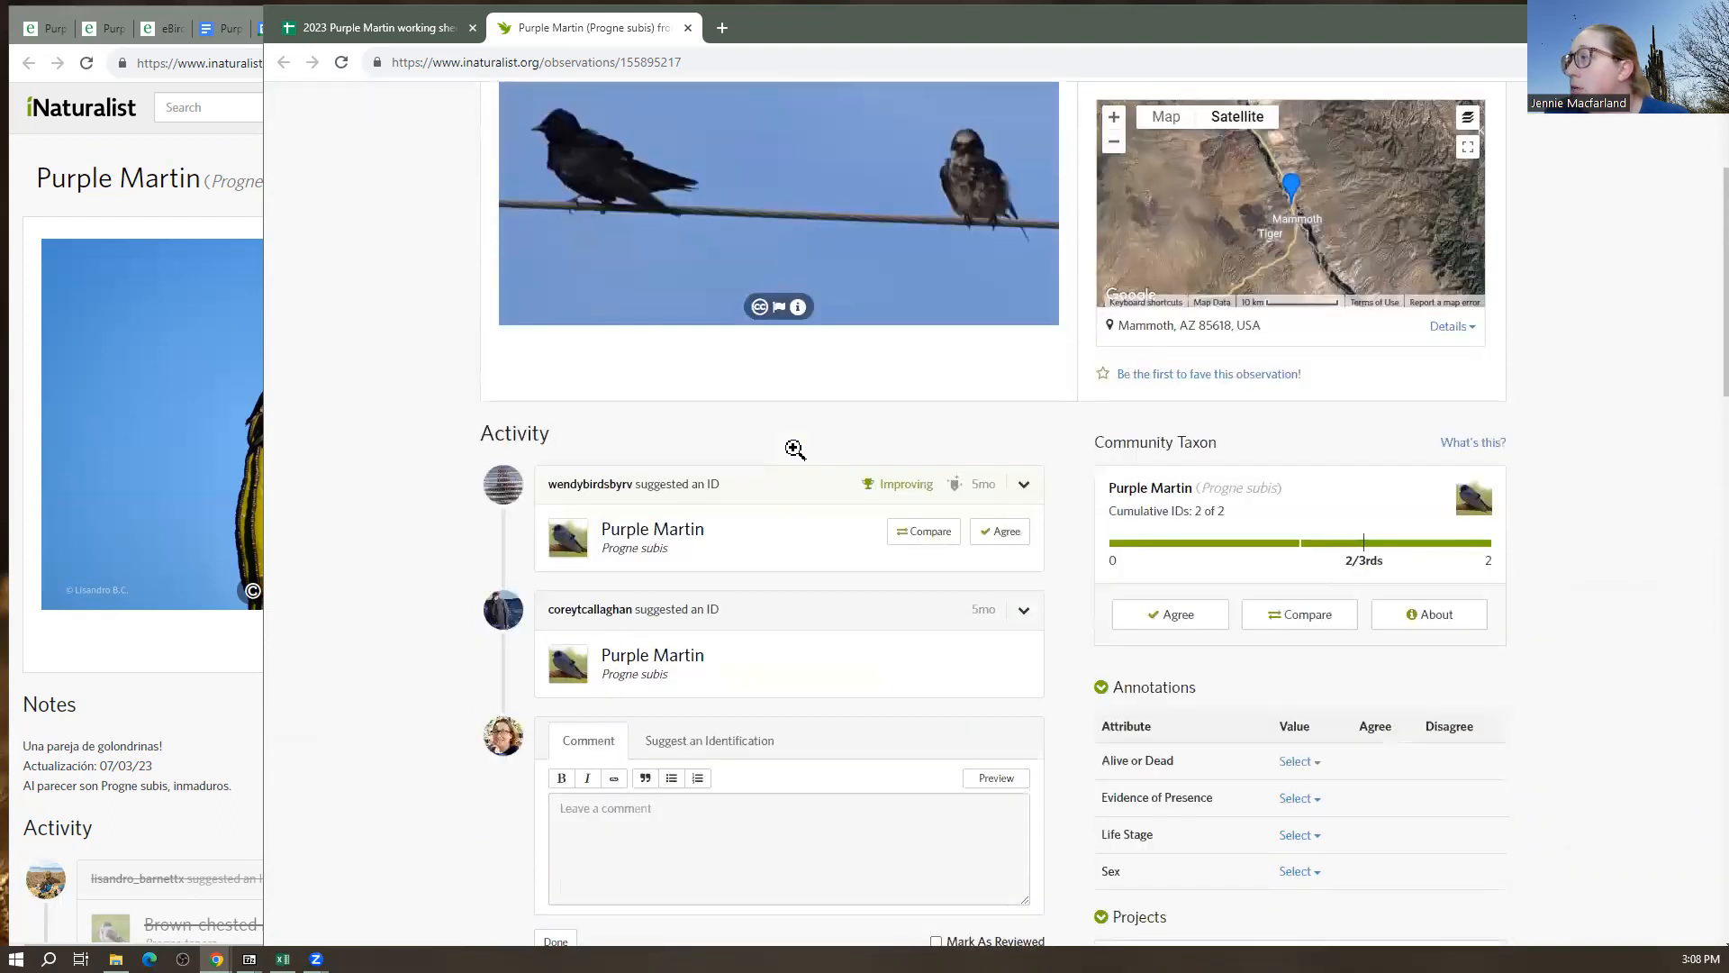
scroll(1072, 830, "down", 9)
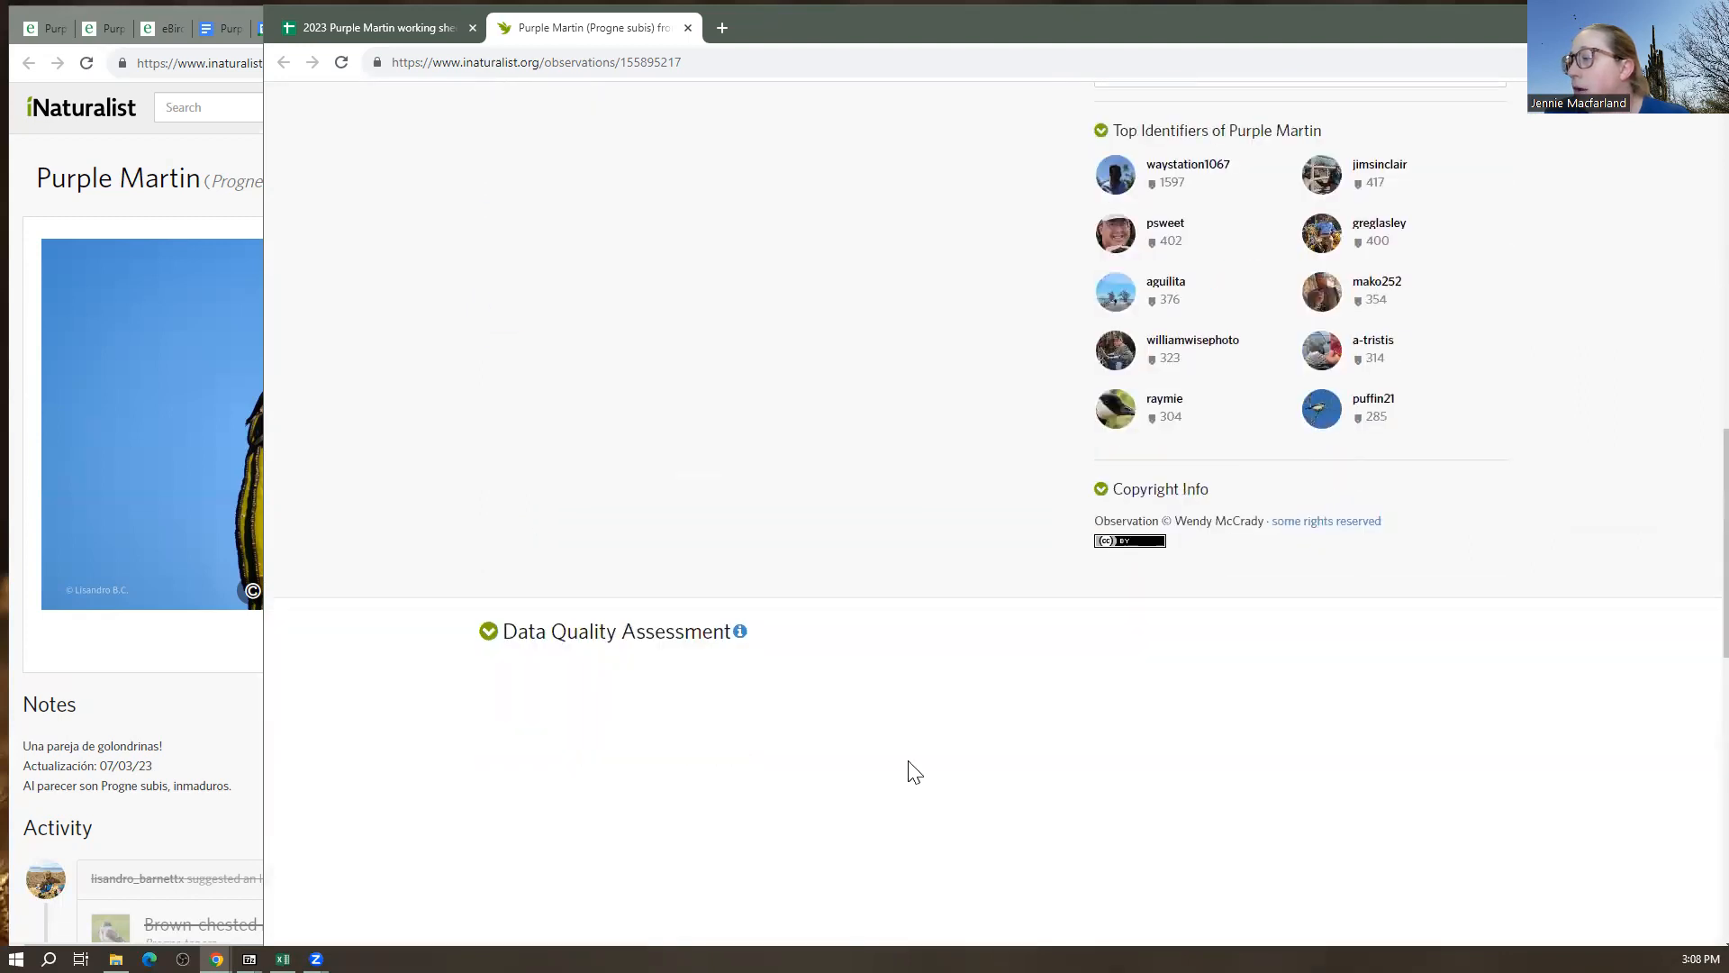
scroll(531, 806, "down", 5)
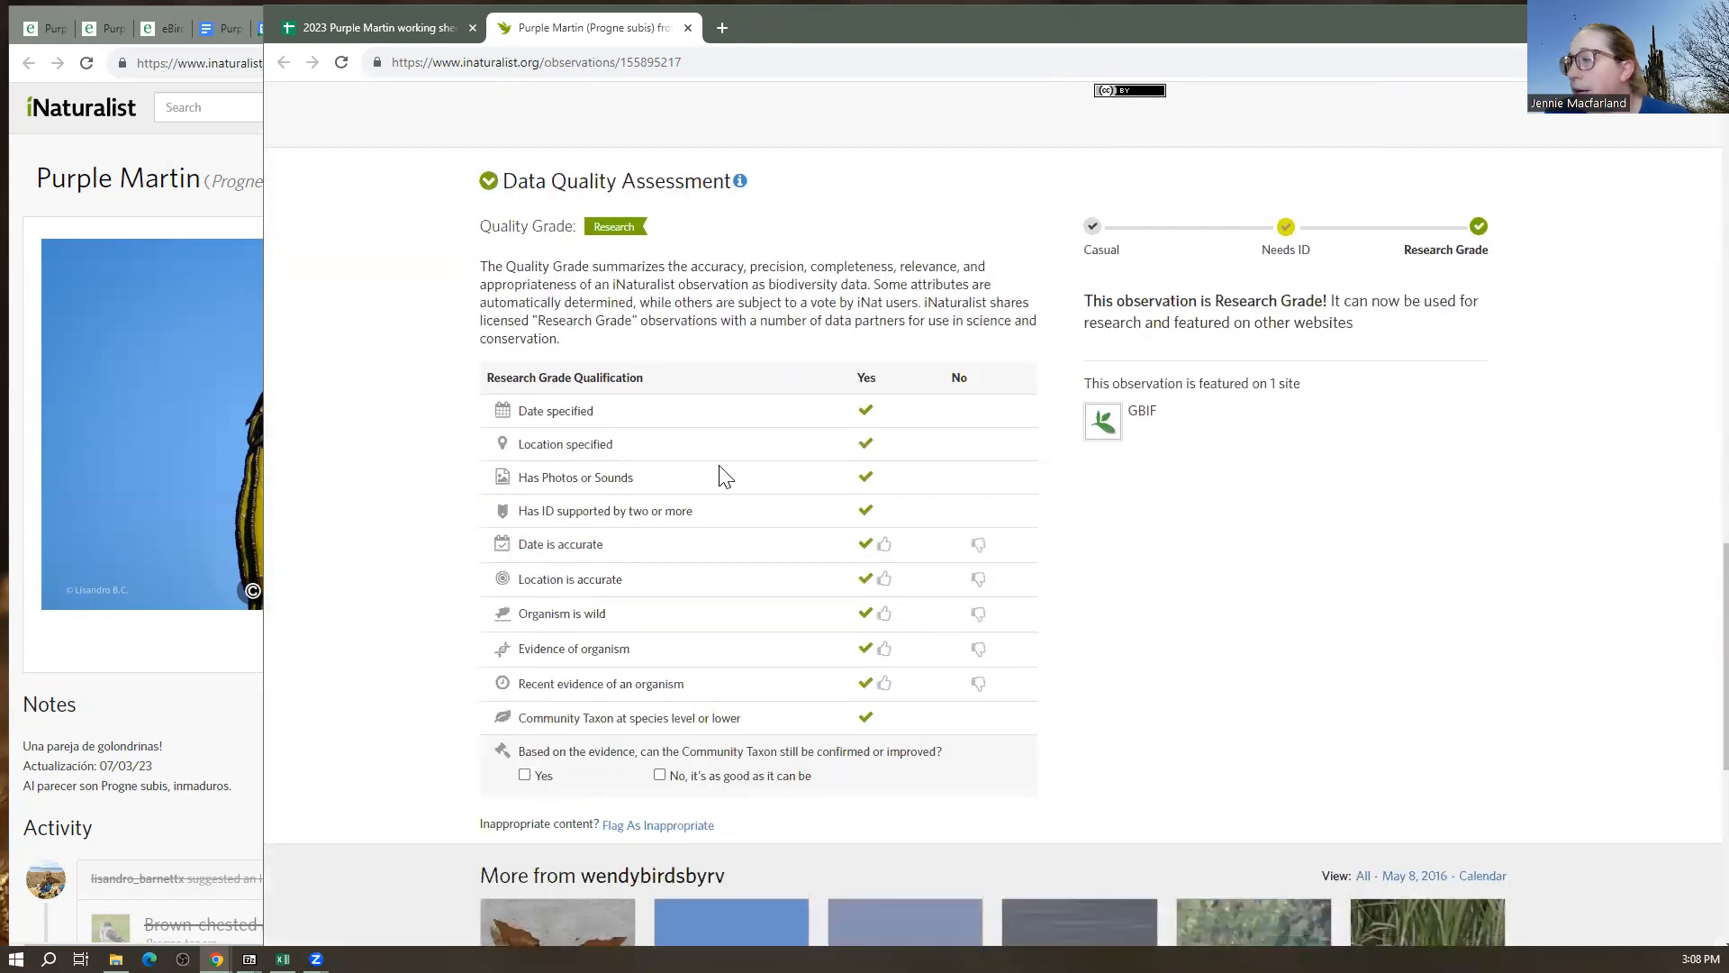
scroll(1285, 791, "down", 4)
scroll(1287, 792, "up", 20)
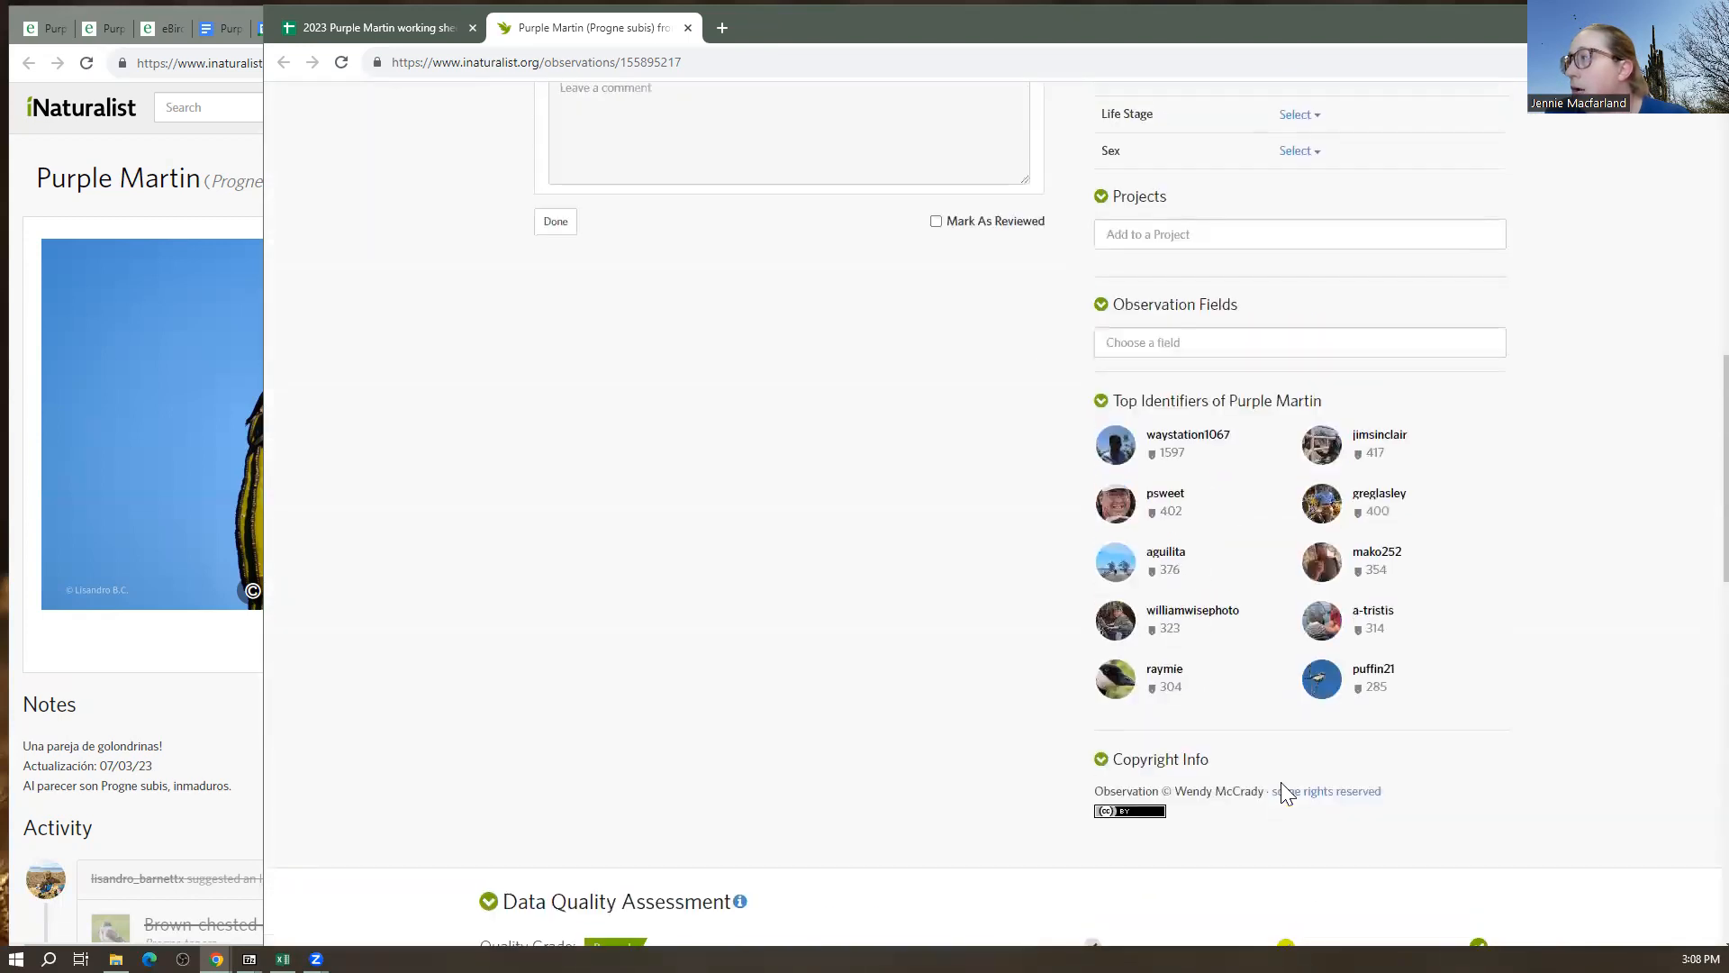
scroll(1286, 792, "up", 1)
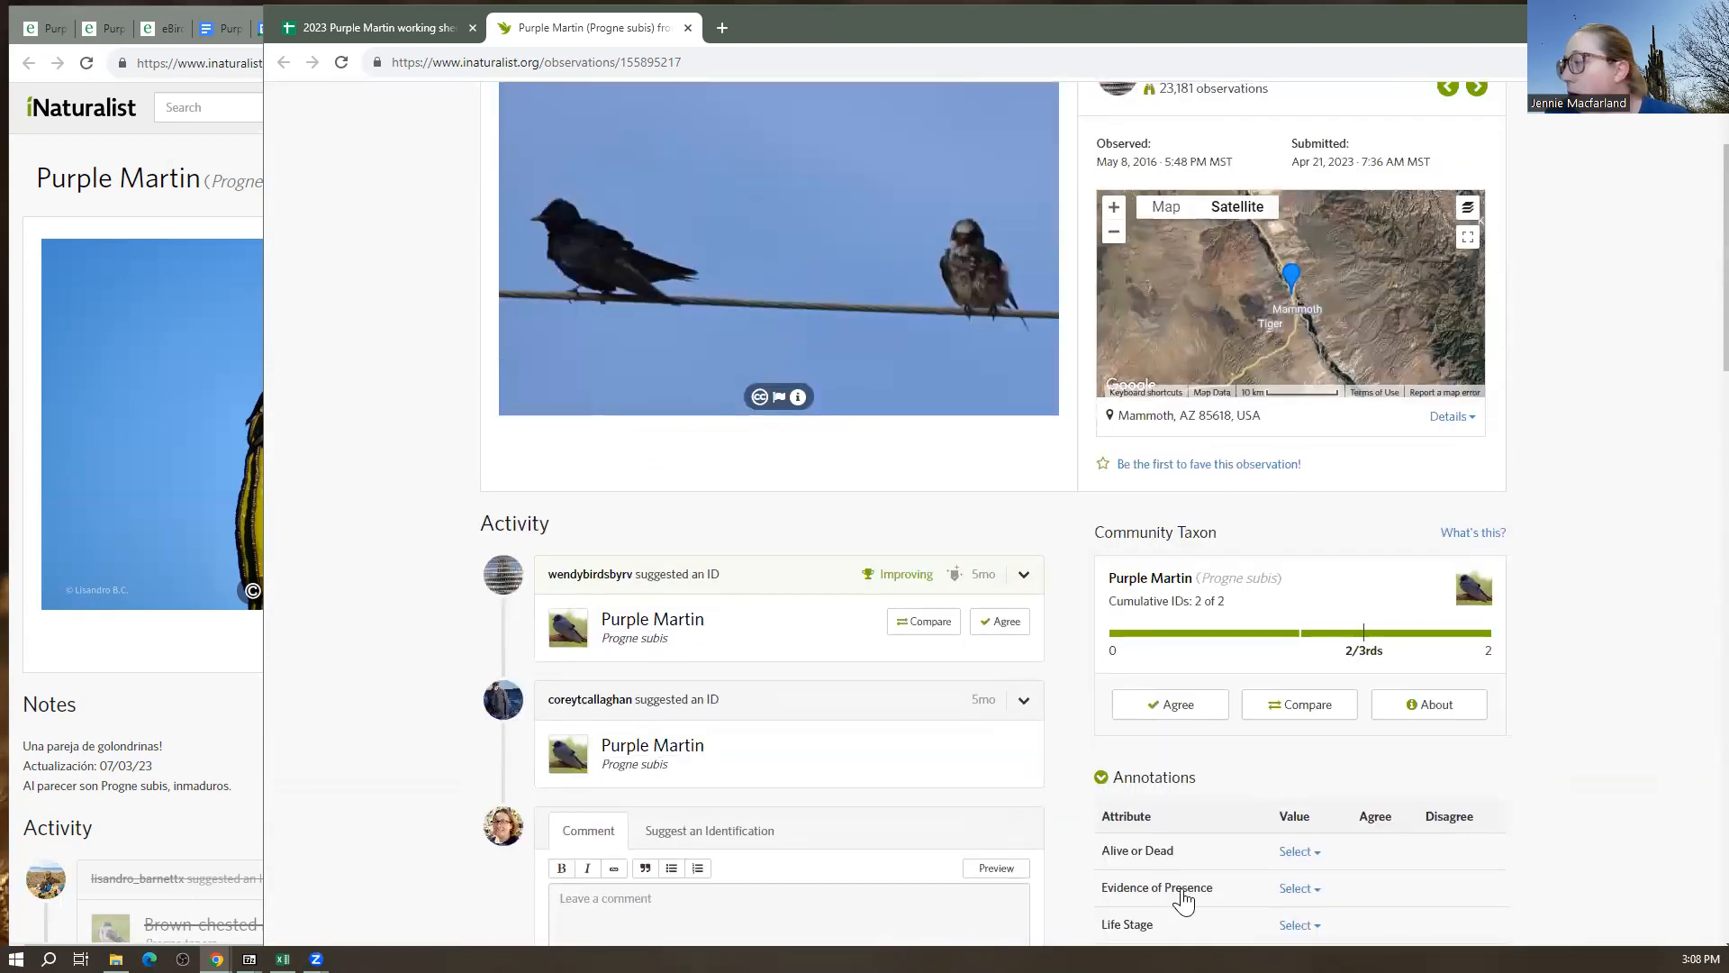
scroll(1263, 707, "down", 3)
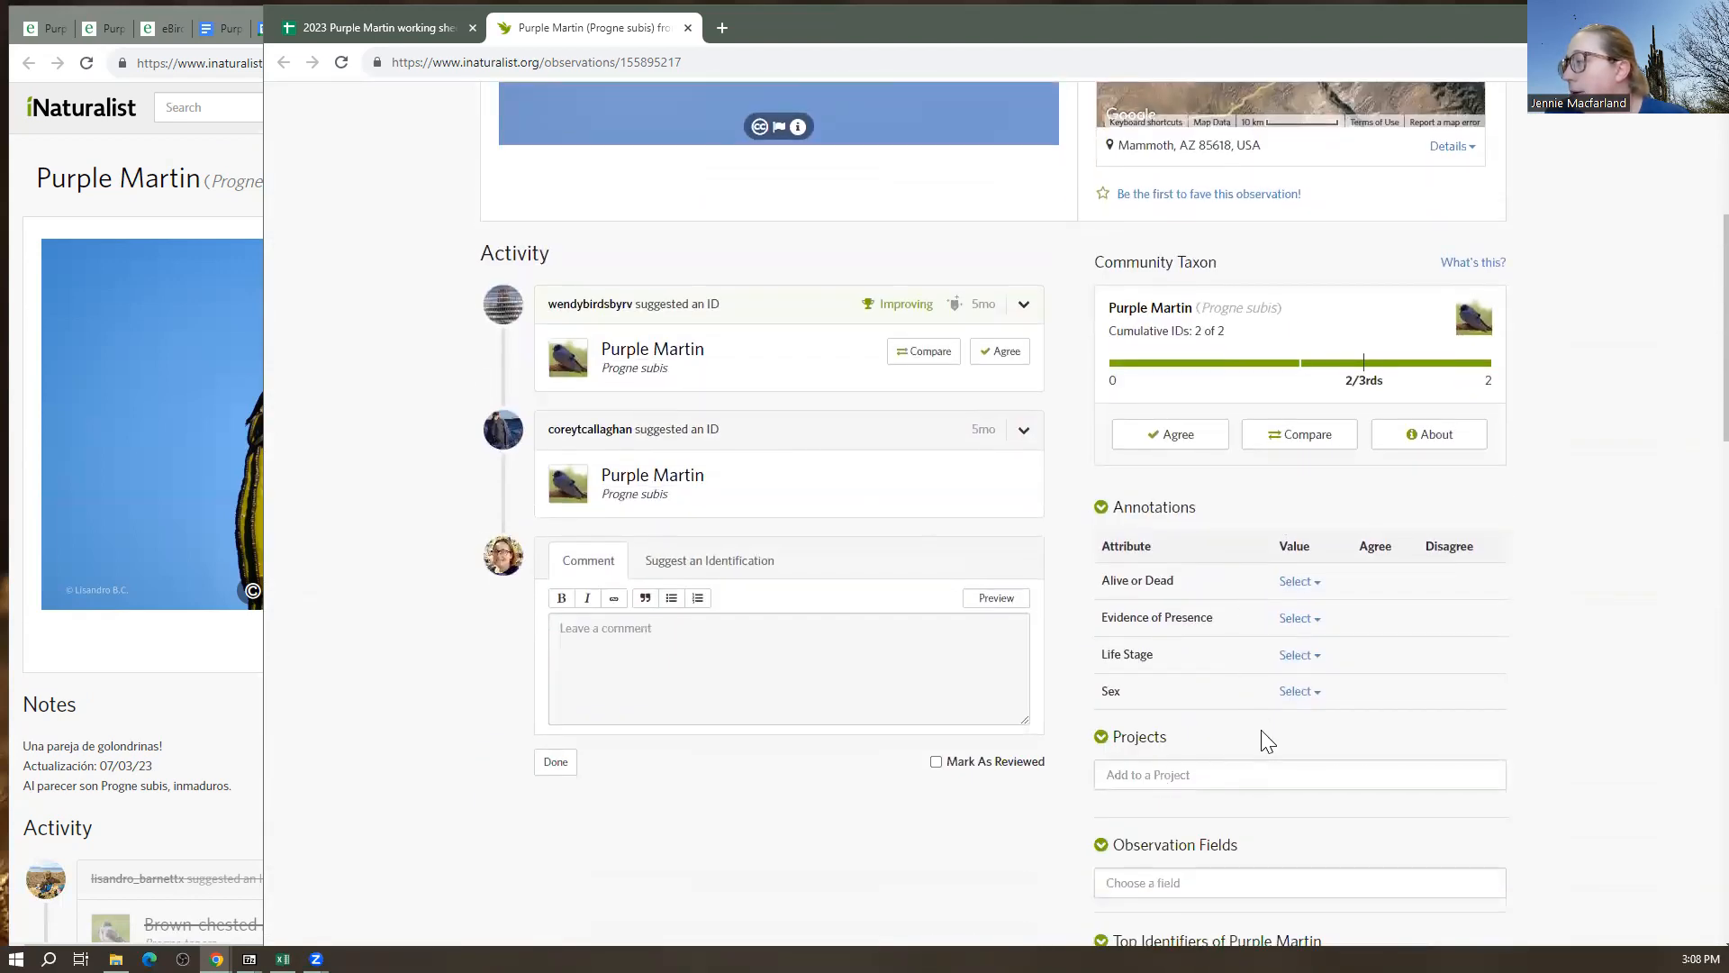
scroll(1264, 734, "up", 2)
scroll(1266, 742, "down", 3)
scroll(1265, 743, "down", 3)
scroll(1265, 743, "up", 6)
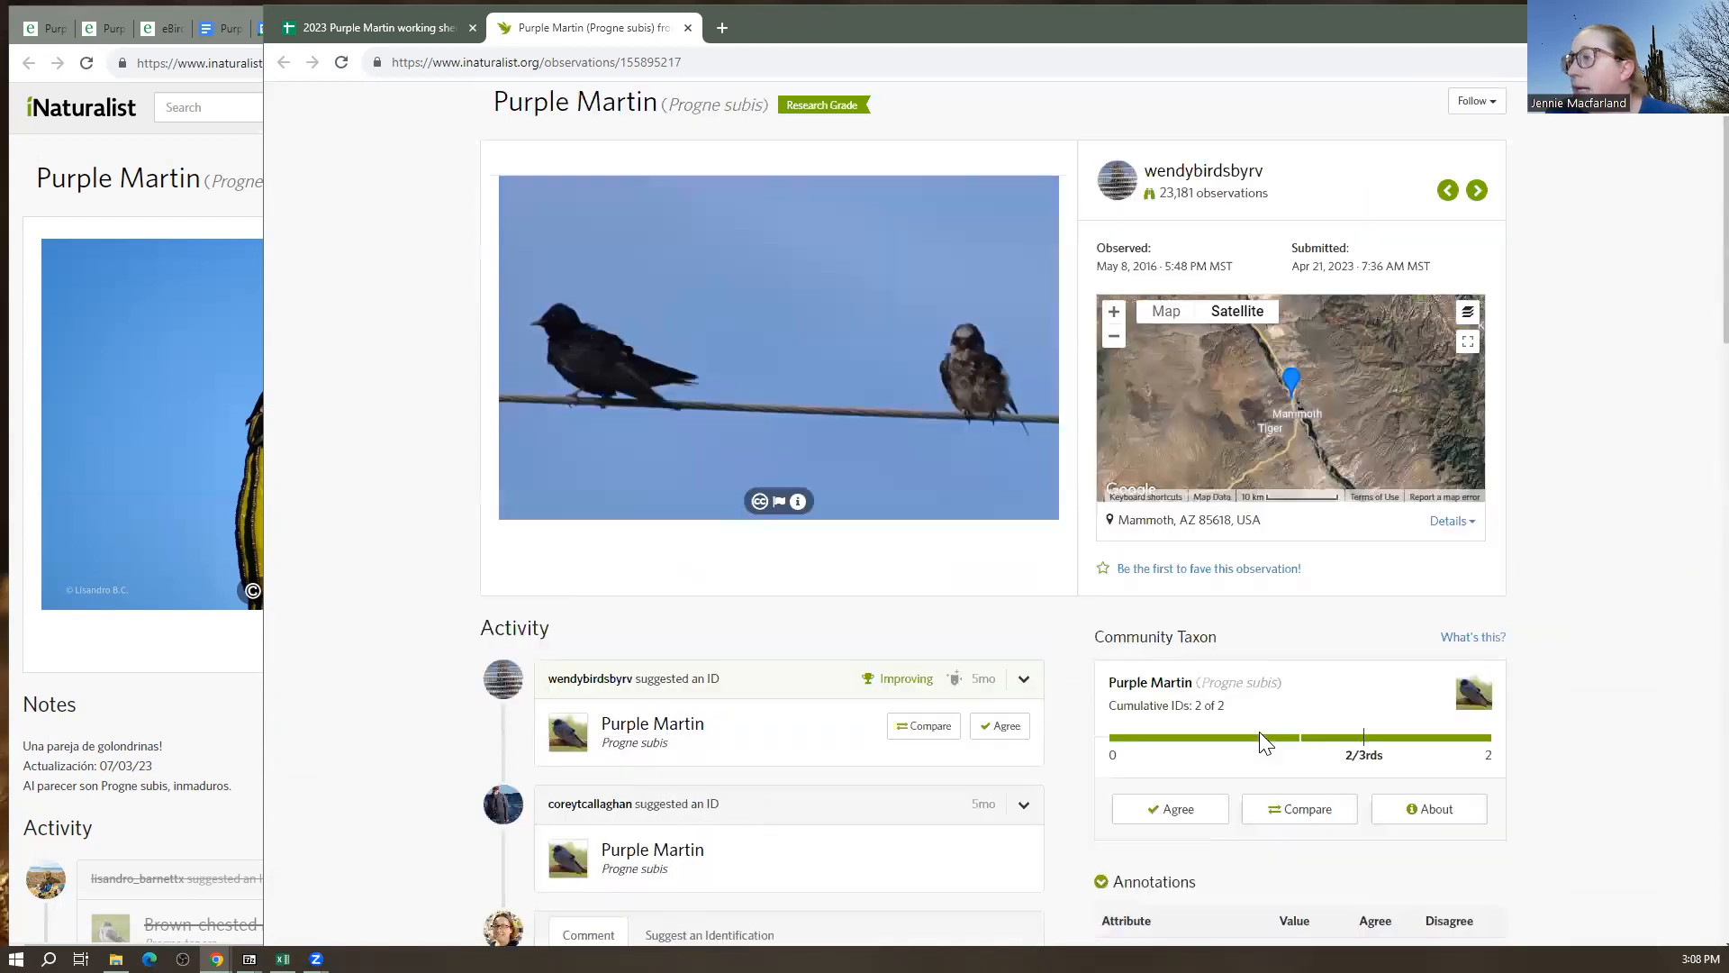
Set the Category of Sighting in row 209 of the working sheet to "Sighting - no other info"
scroll(1265, 743, "down", 1)
scroll(1265, 743, "up", 2)
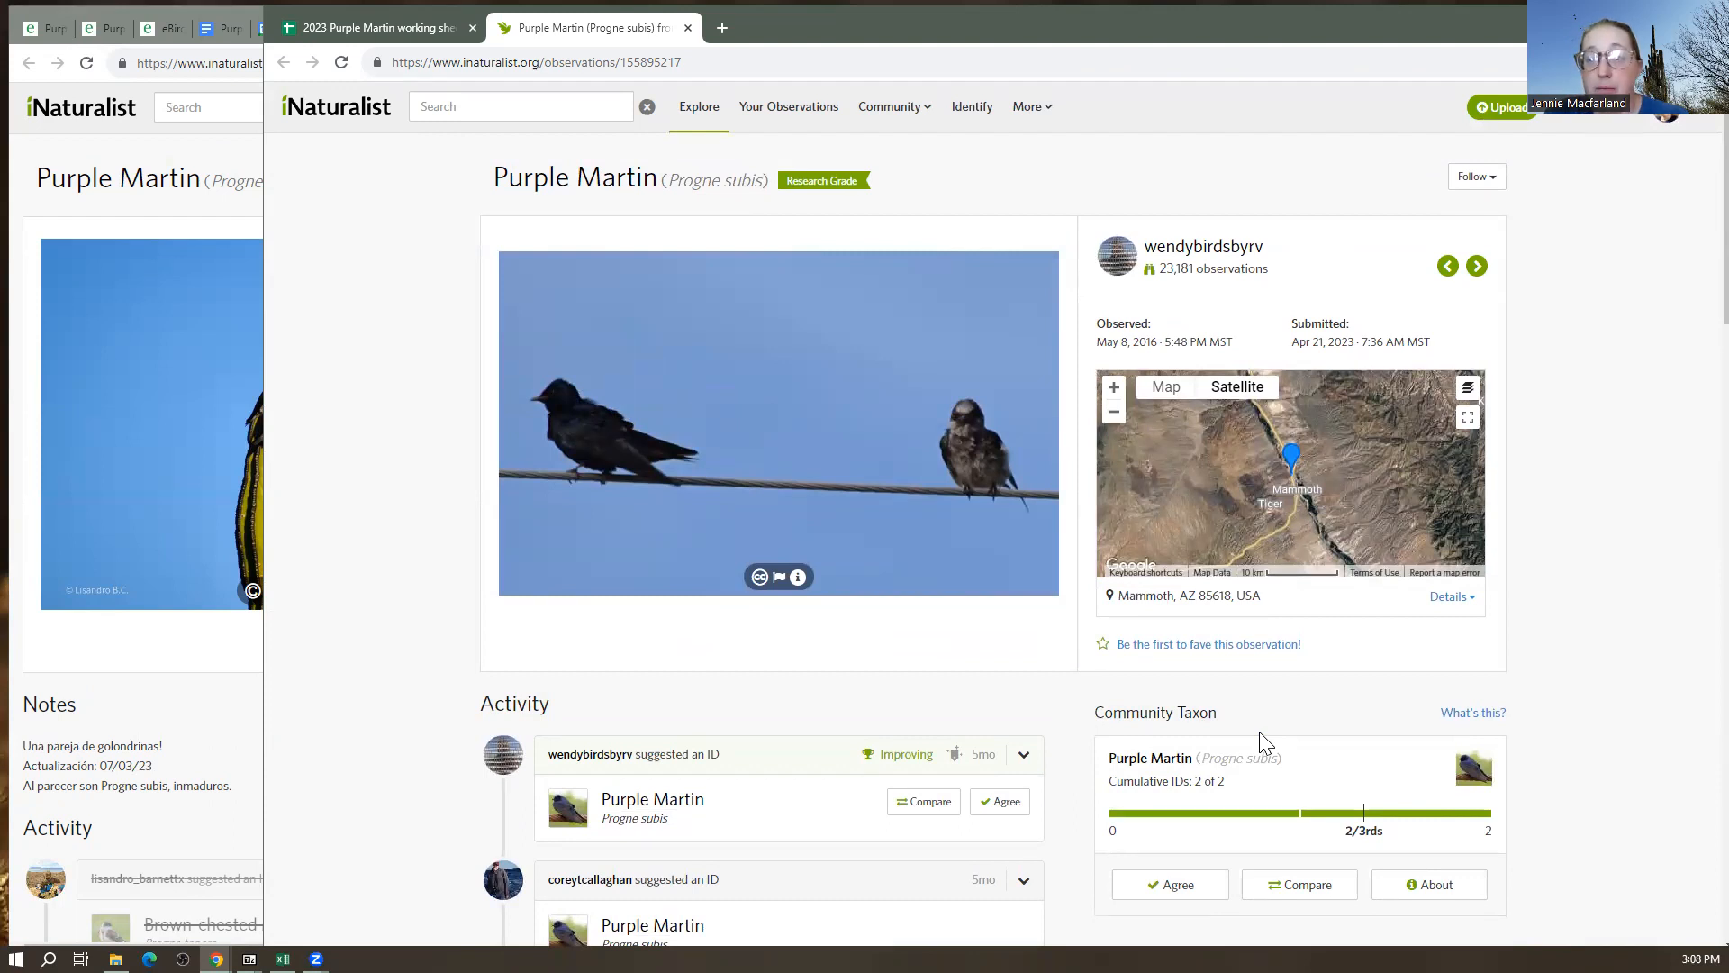
left_click(356, 25)
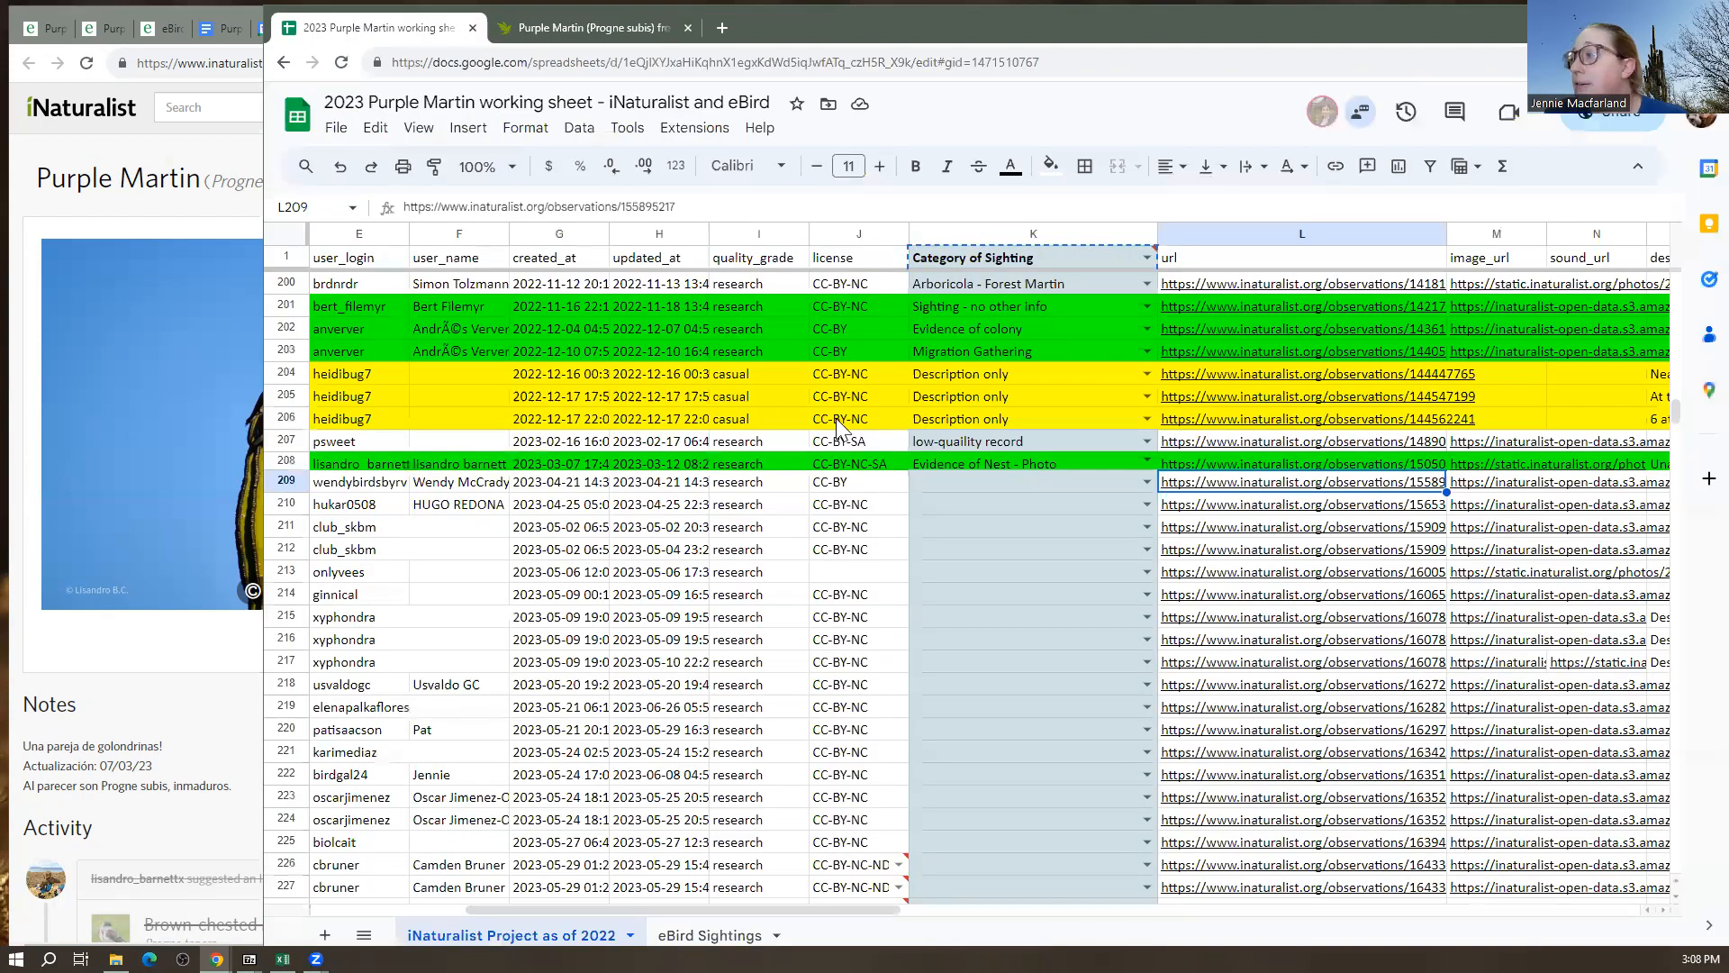
left_click(1152, 484)
left_click(1151, 483)
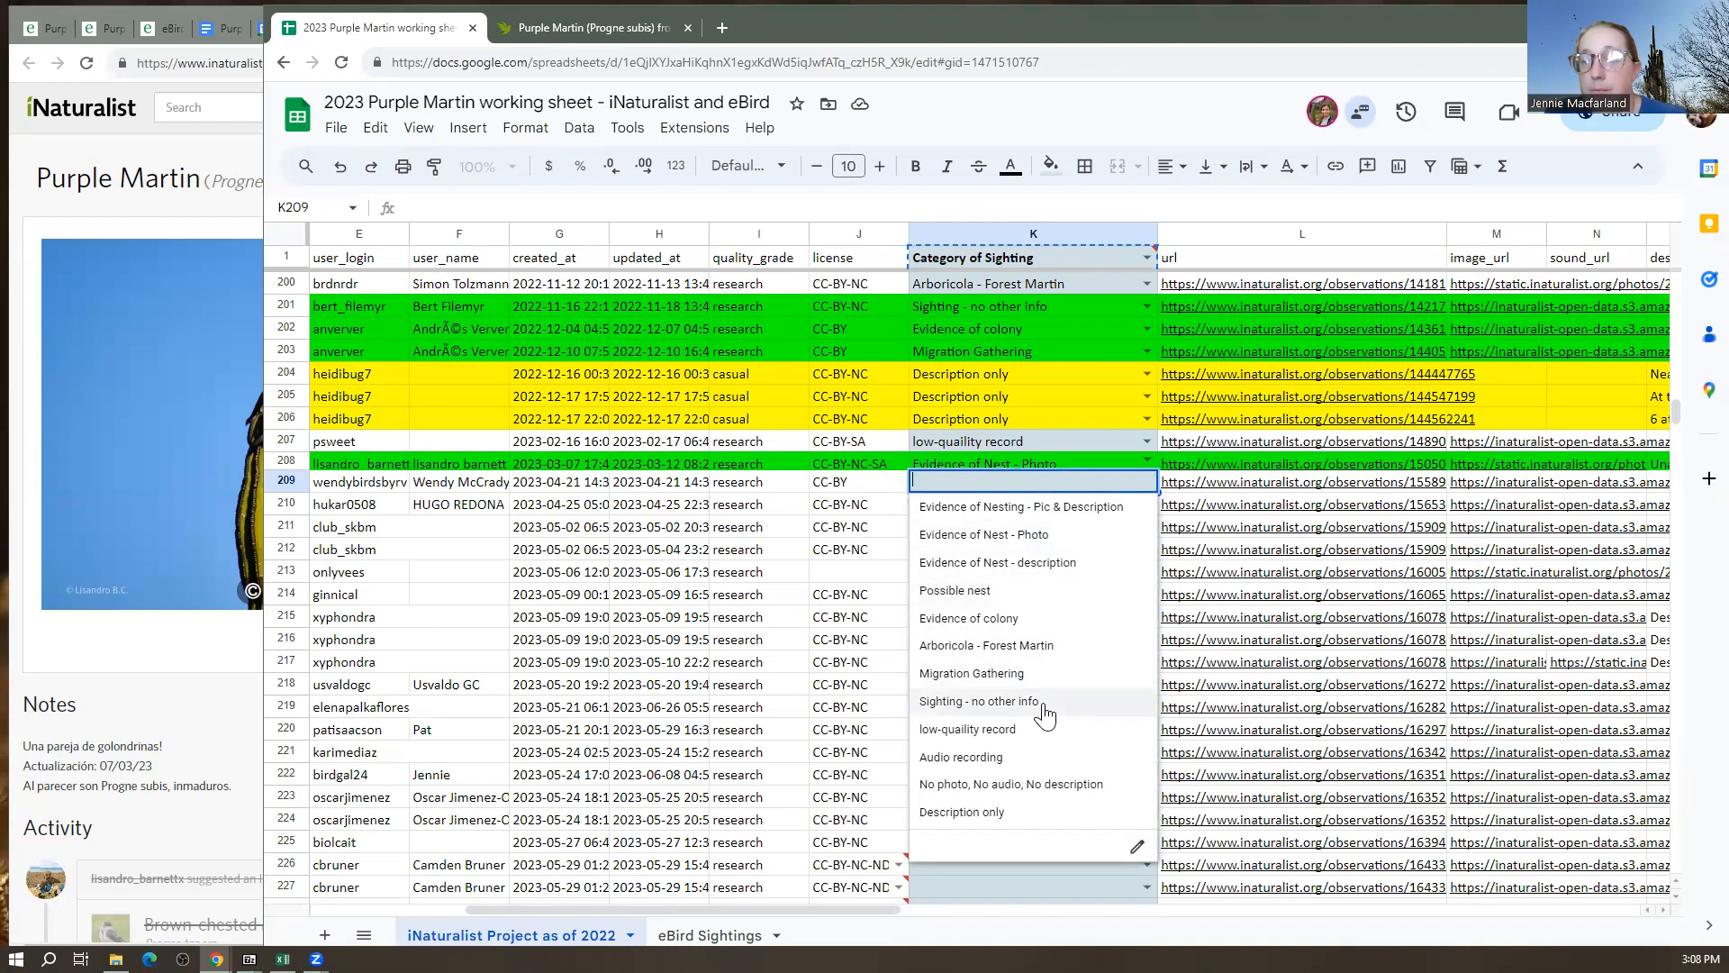
left_click(980, 701)
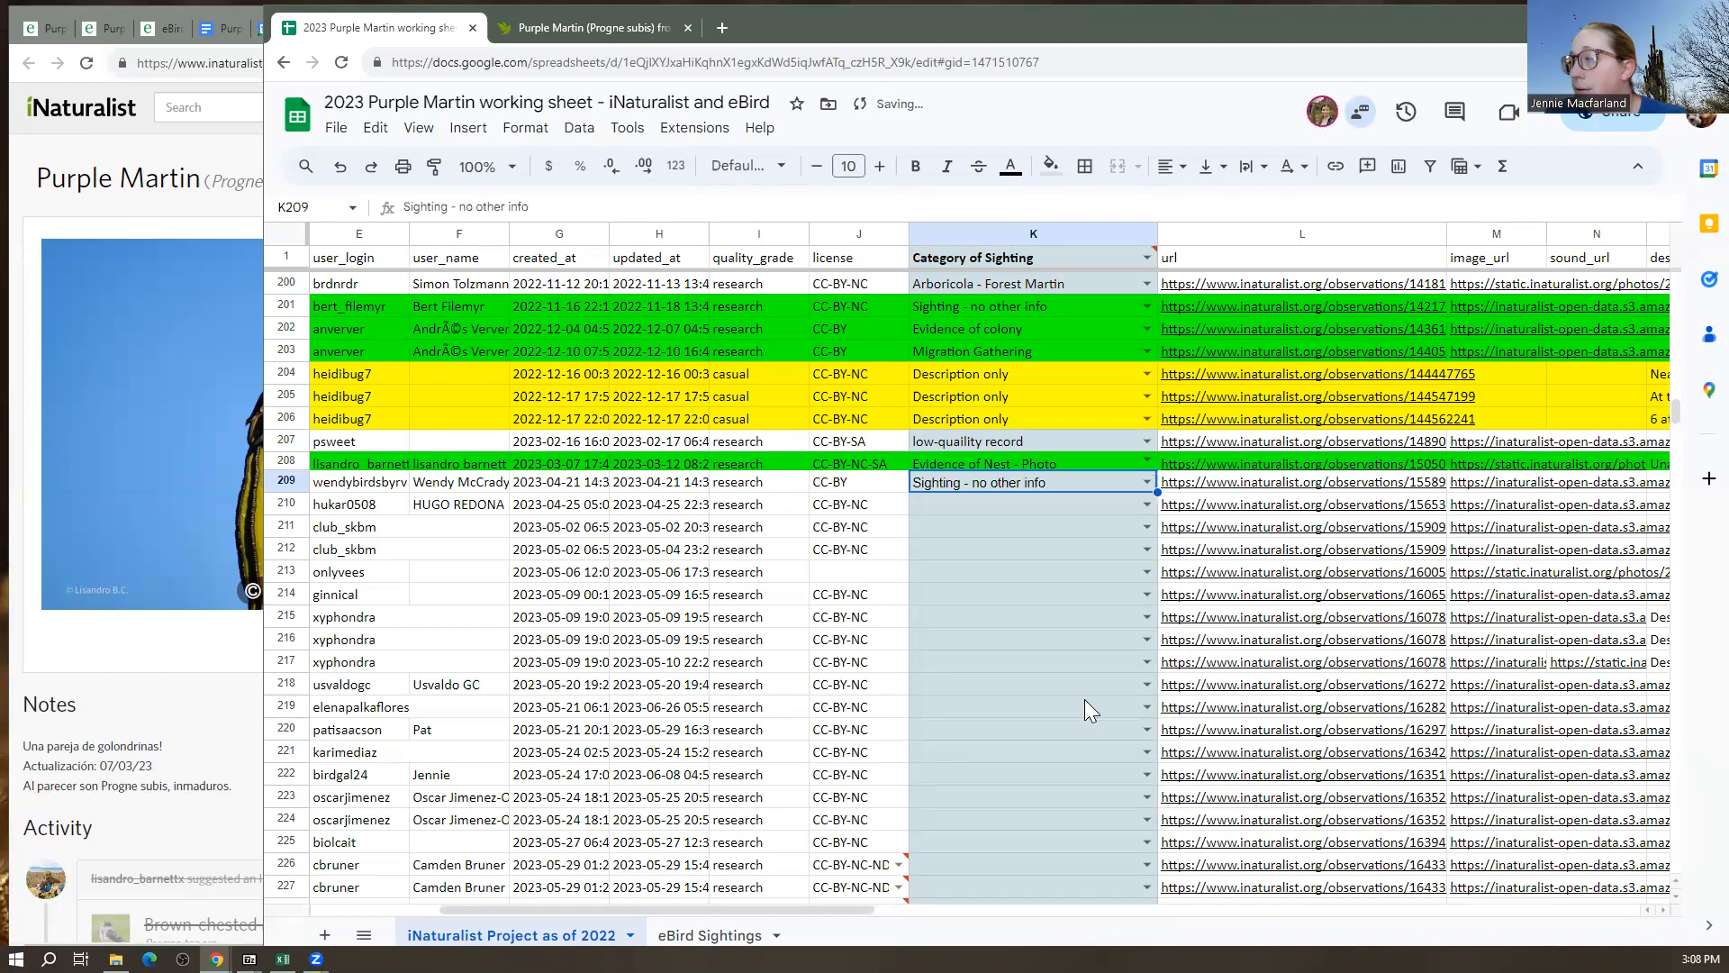
left_click(1082, 504)
left_click(1146, 504)
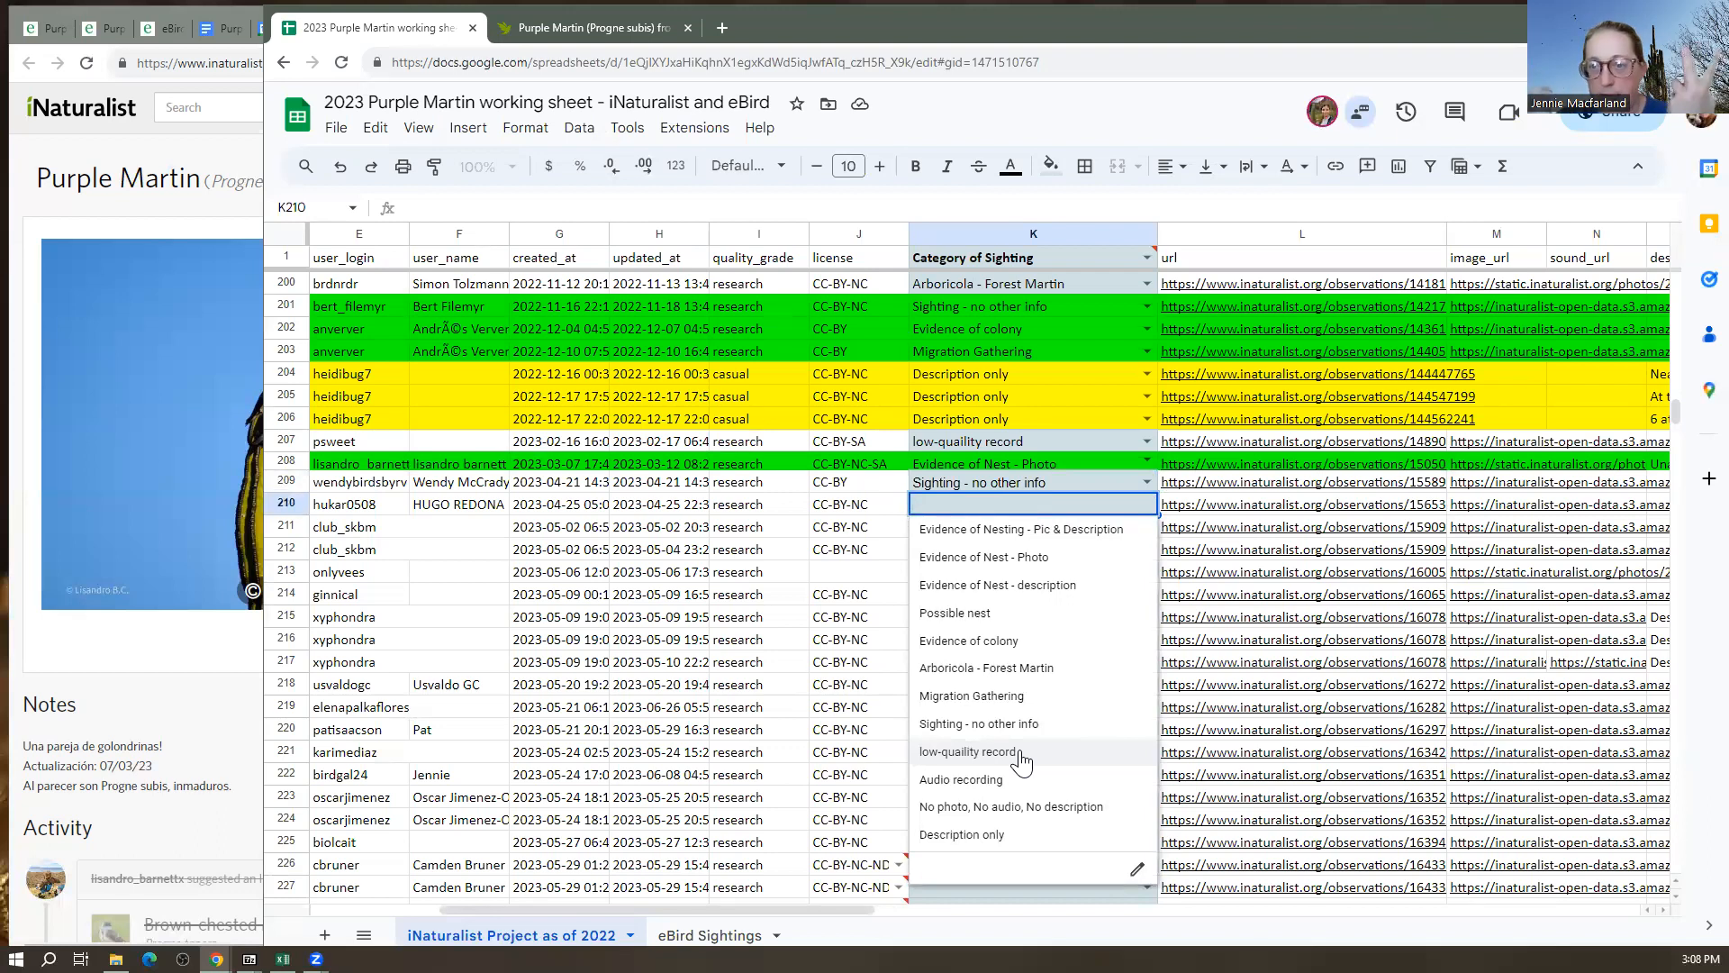
left_click(942, 479)
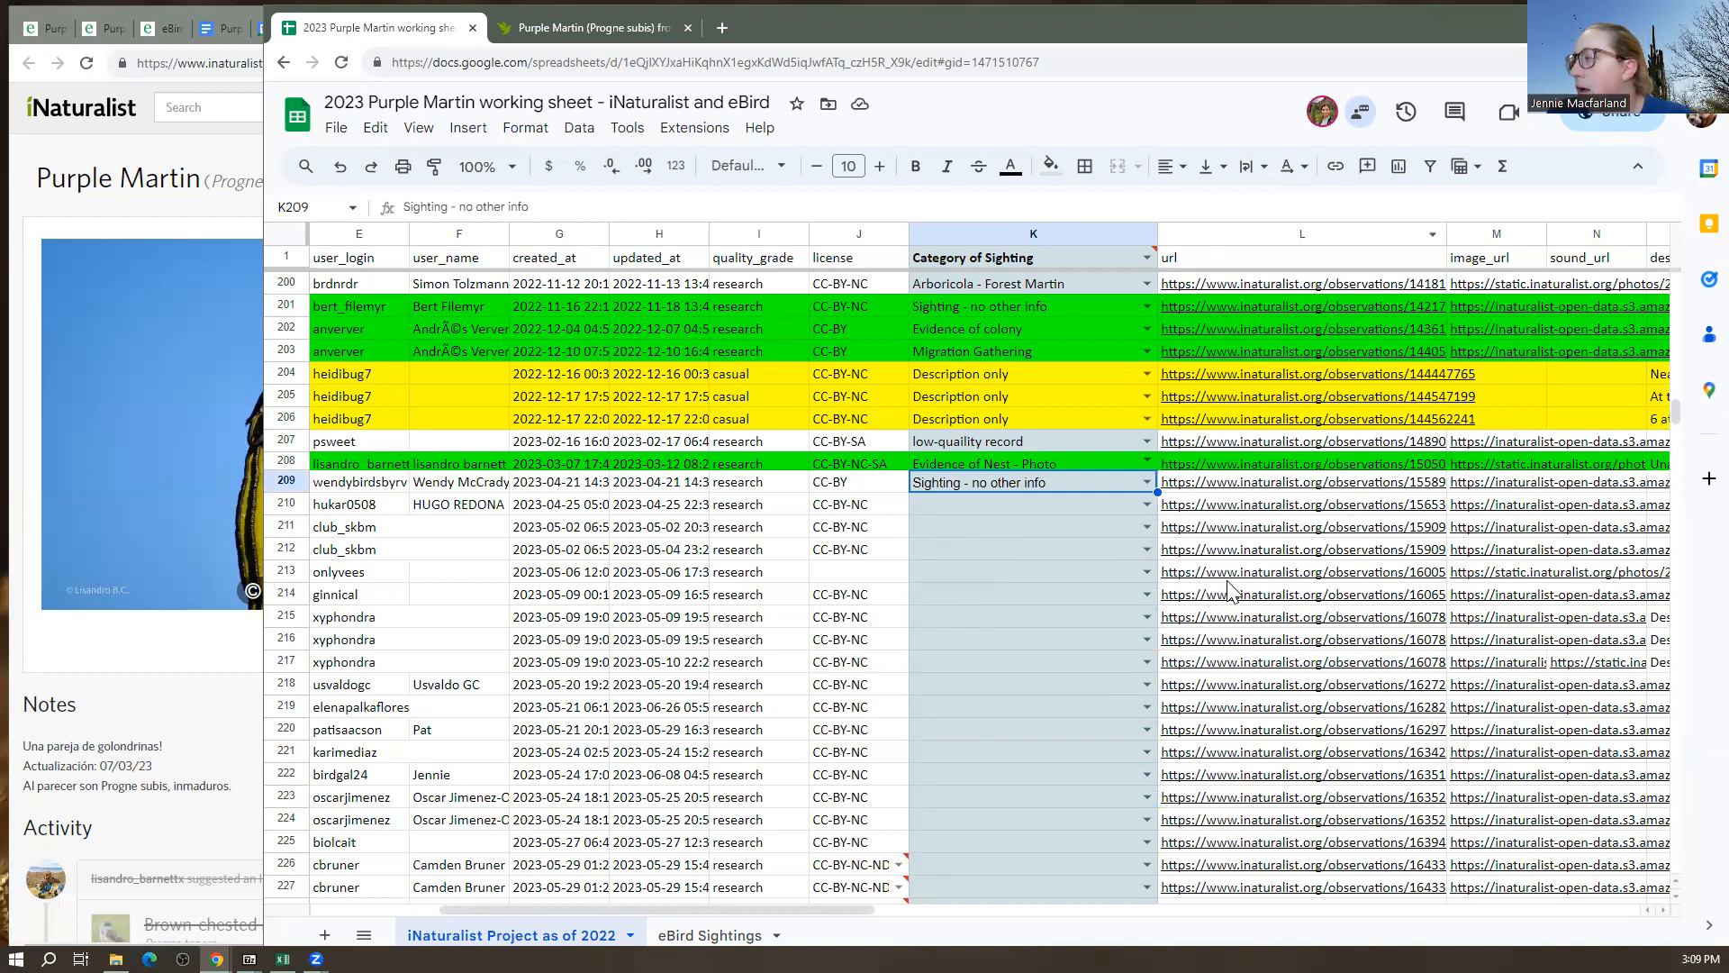
Open the iNaturalist observation linked in row 212, observation 159096487
mouse_move(1243, 581)
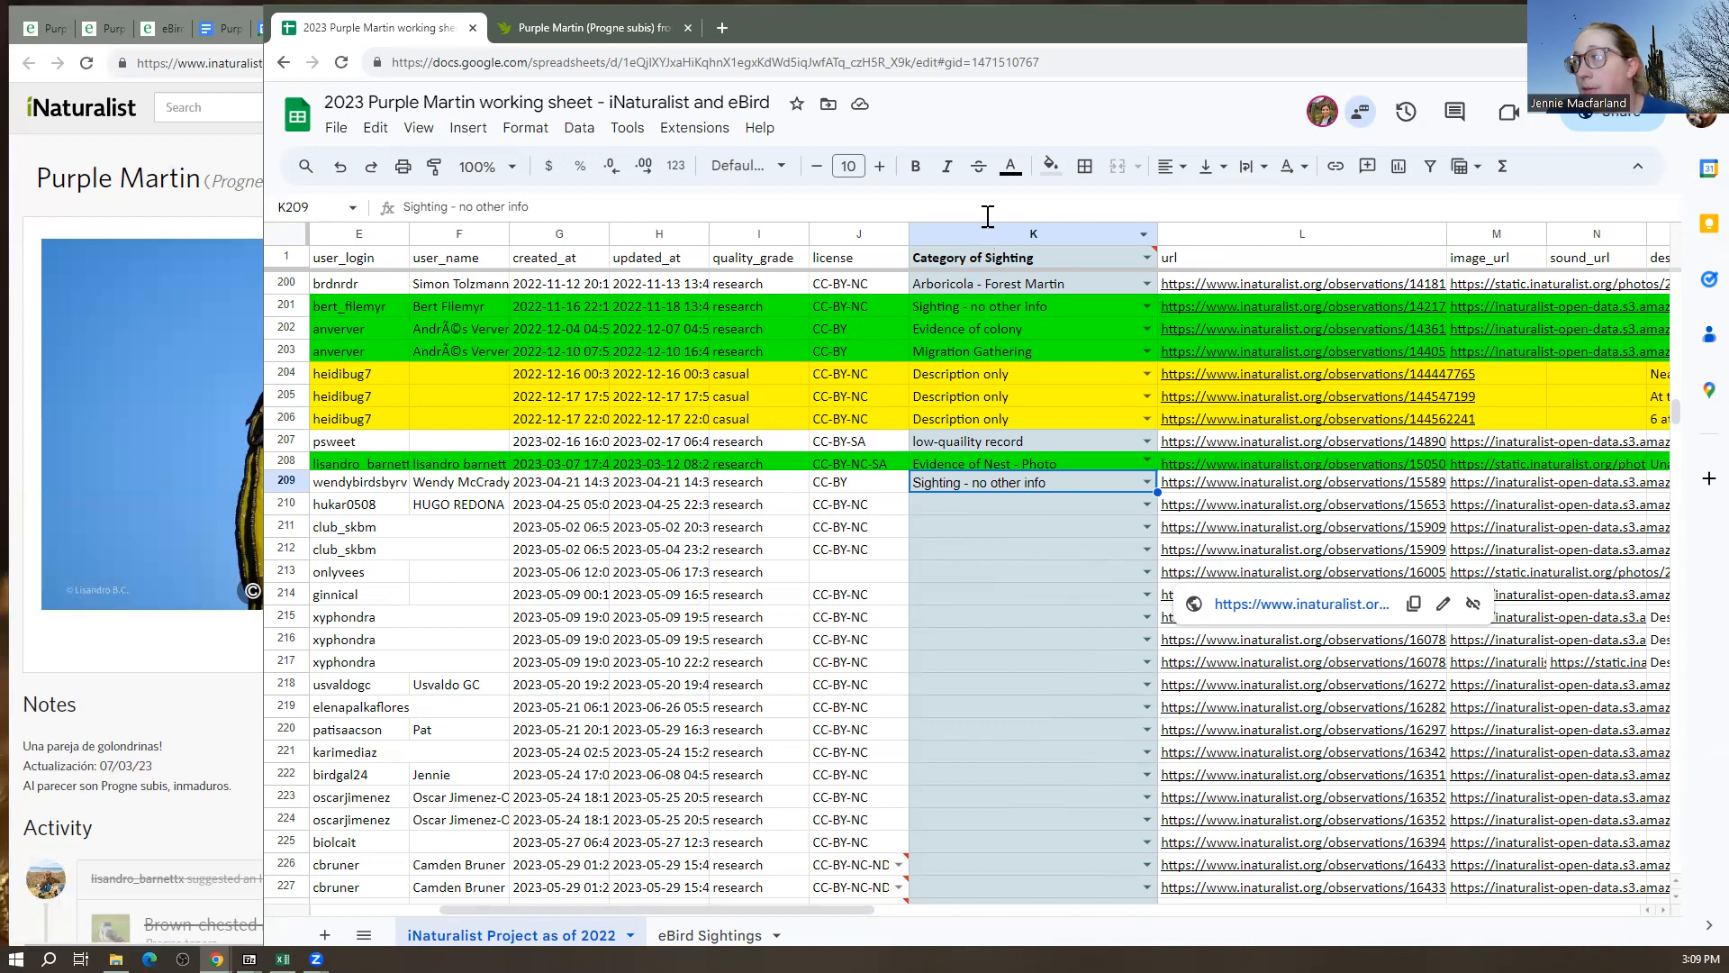
left_click(1222, 551)
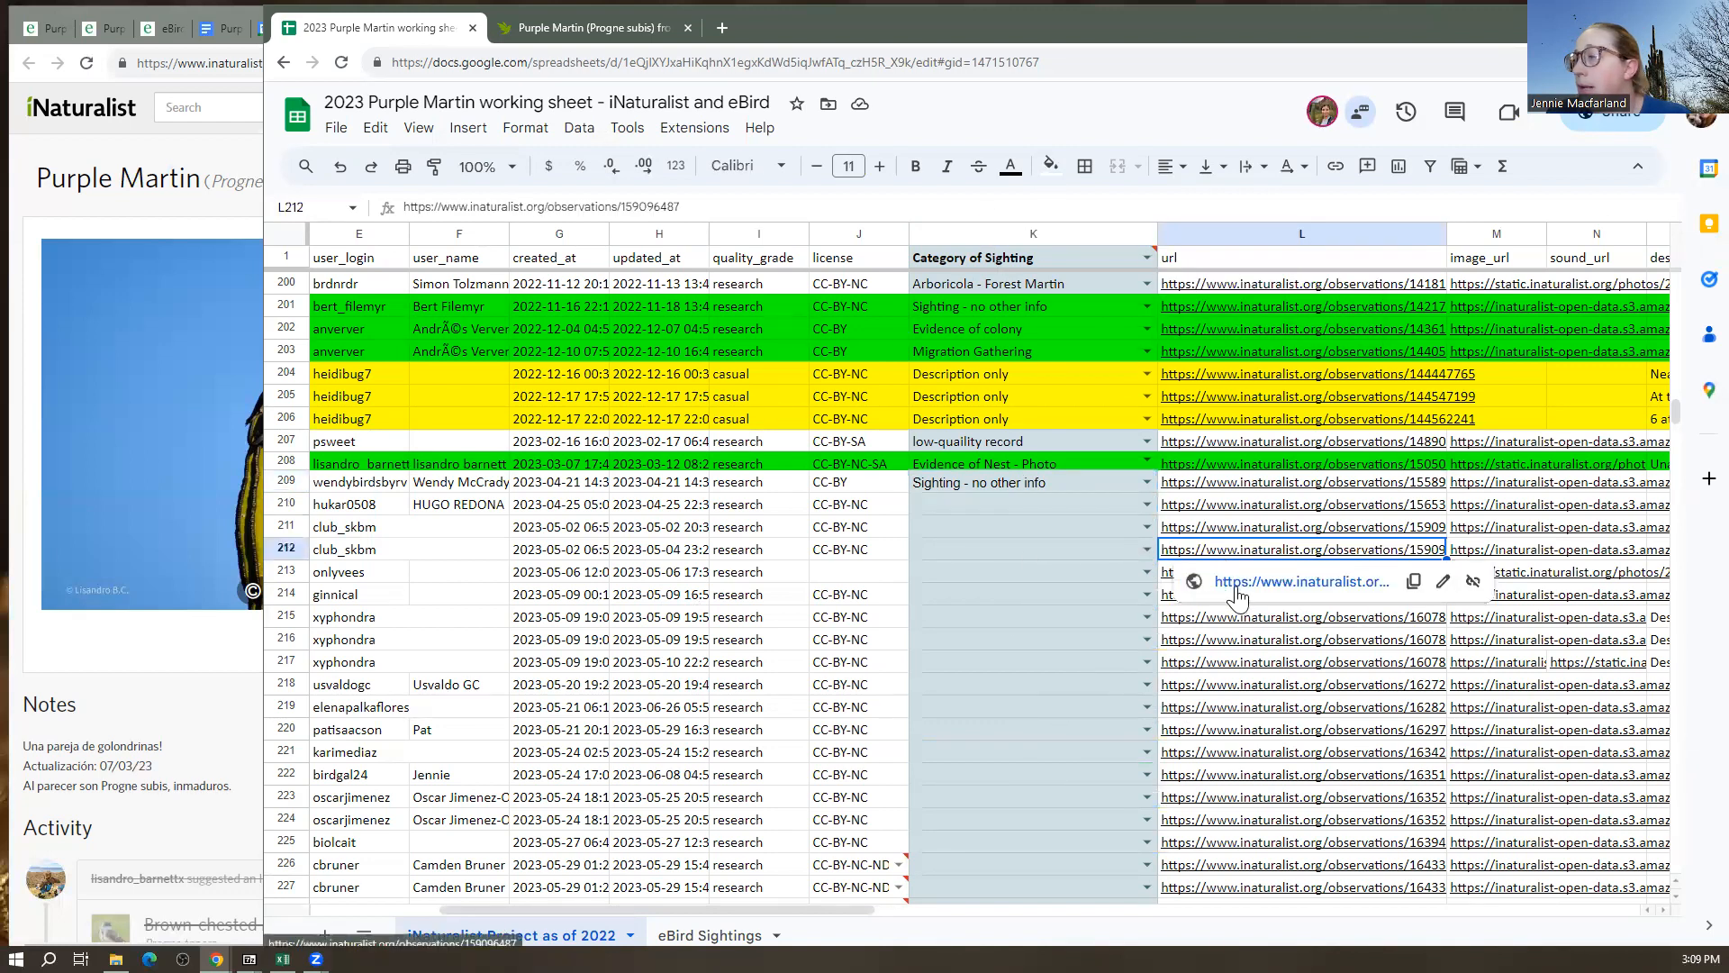
left_click(1299, 581)
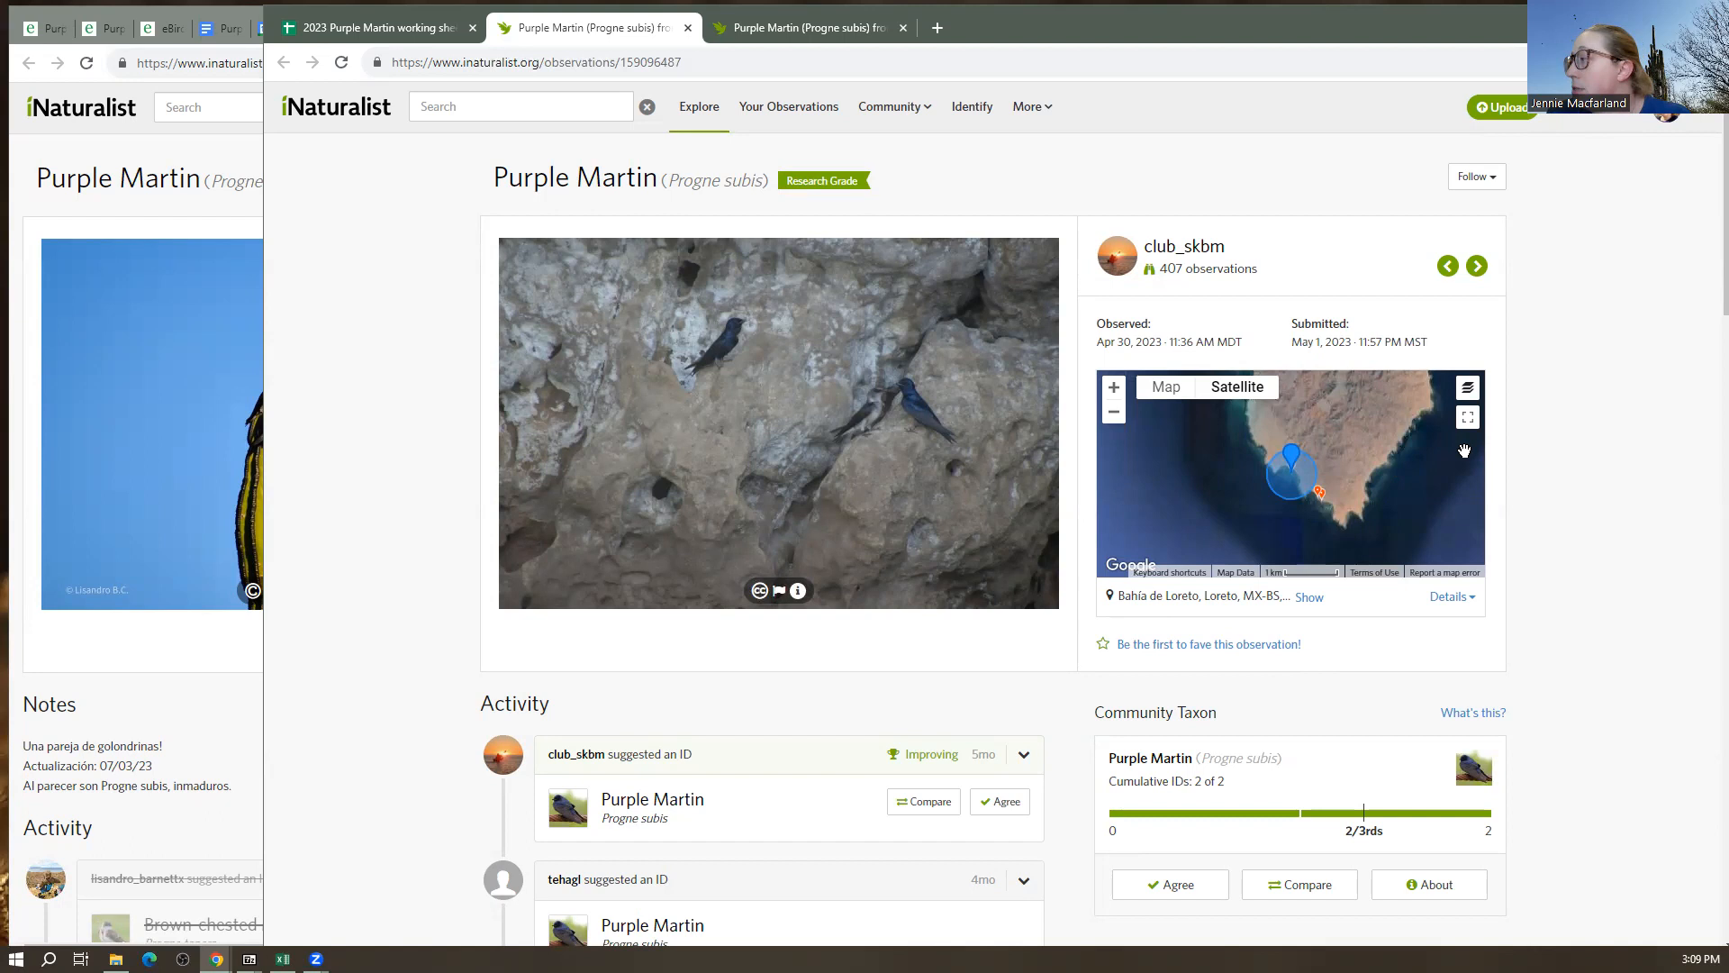
Zoom out the observation's satellite map far enough to examine which island and region the sighting comes from
left_click(1125, 412)
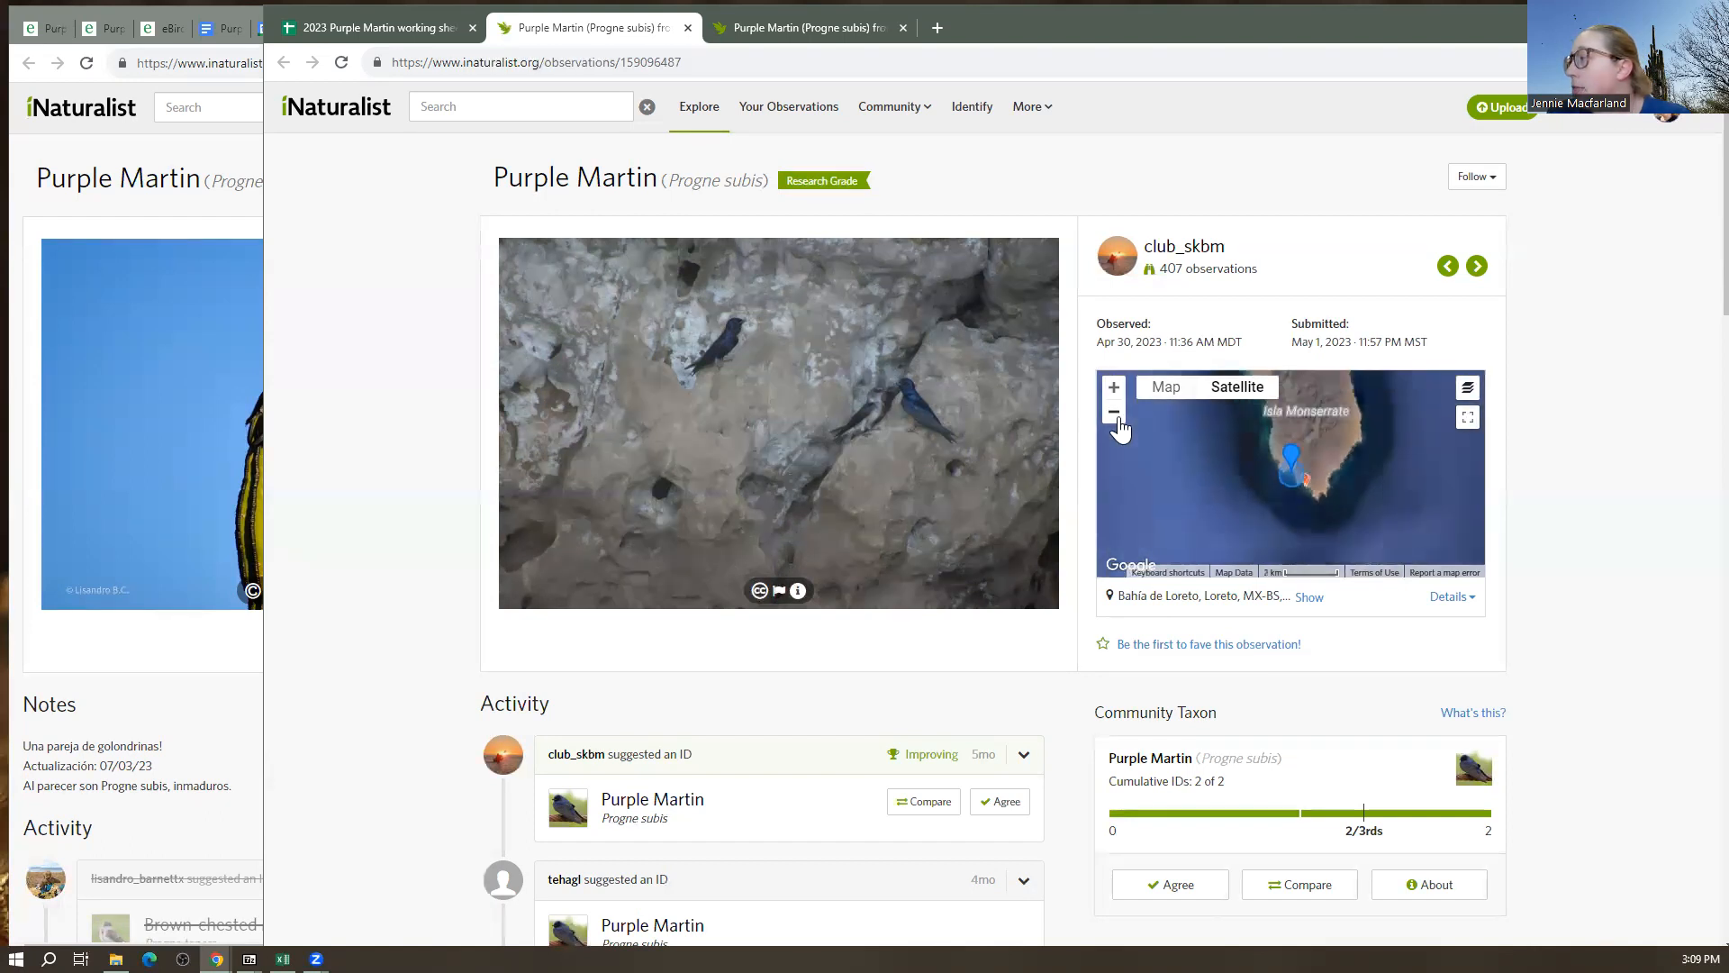
left_click(1125, 412)
mouse_move(1246, 455)
left_mouse_down()
mouse_move(1263, 527)
mouse_move(1288, 495)
mouse_move(1205, 488)
left_mouse_up()
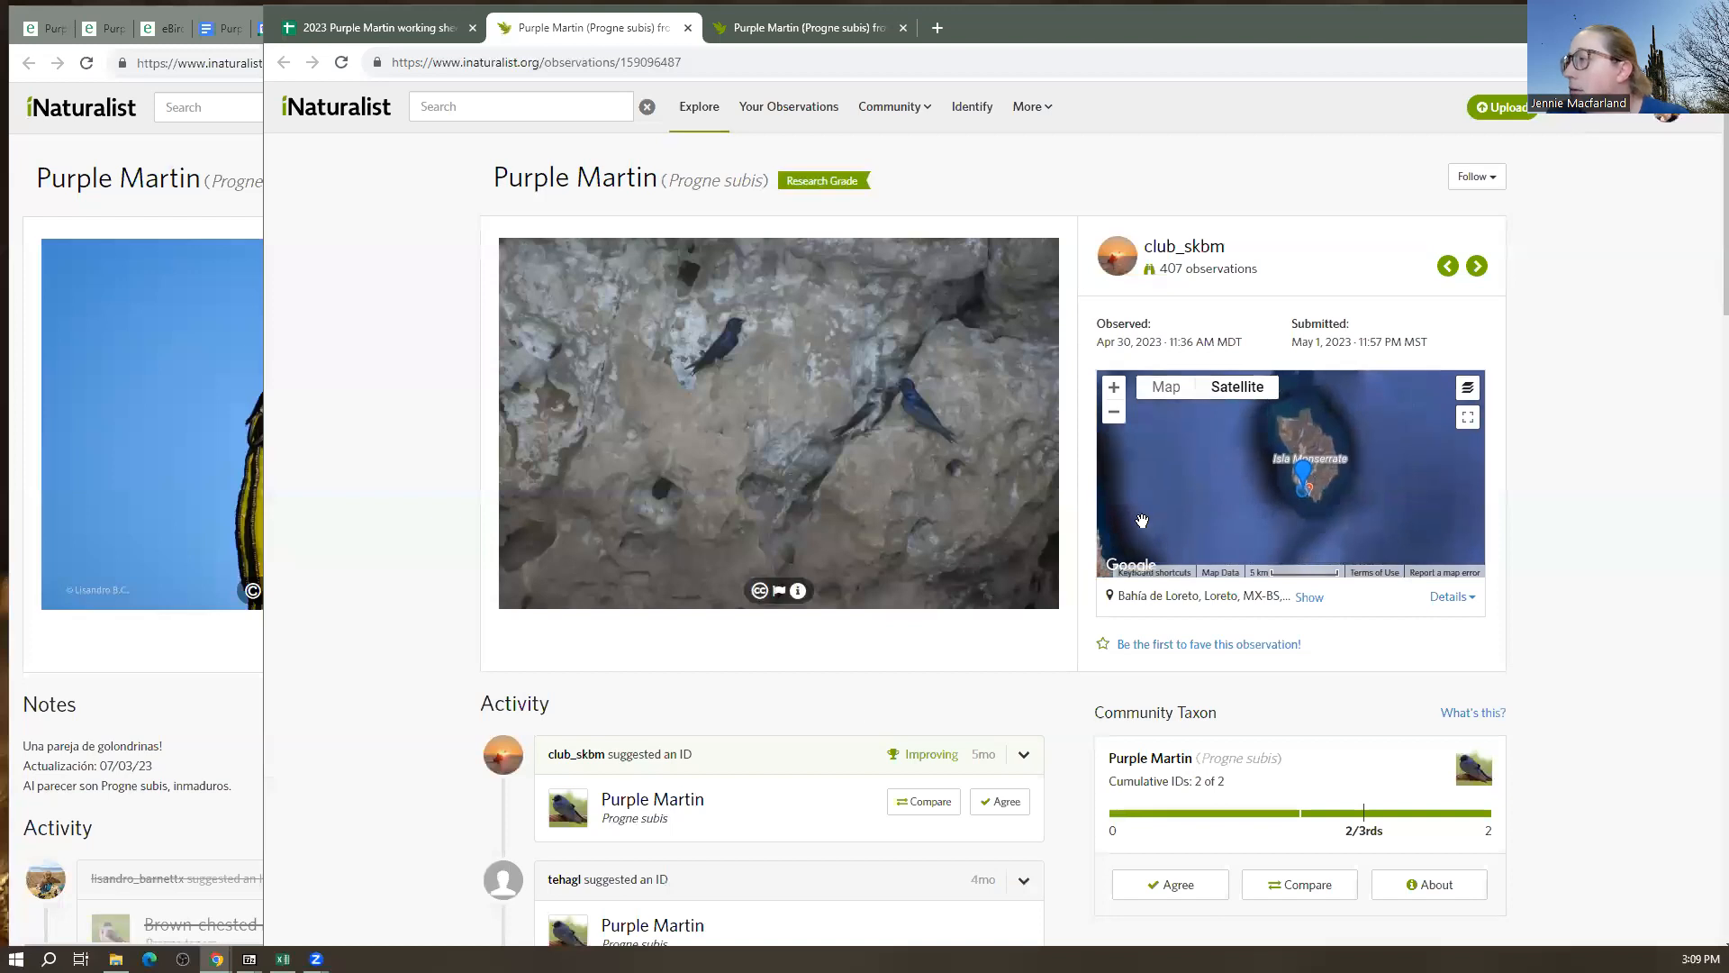
scroll(873, 676, "down", 2)
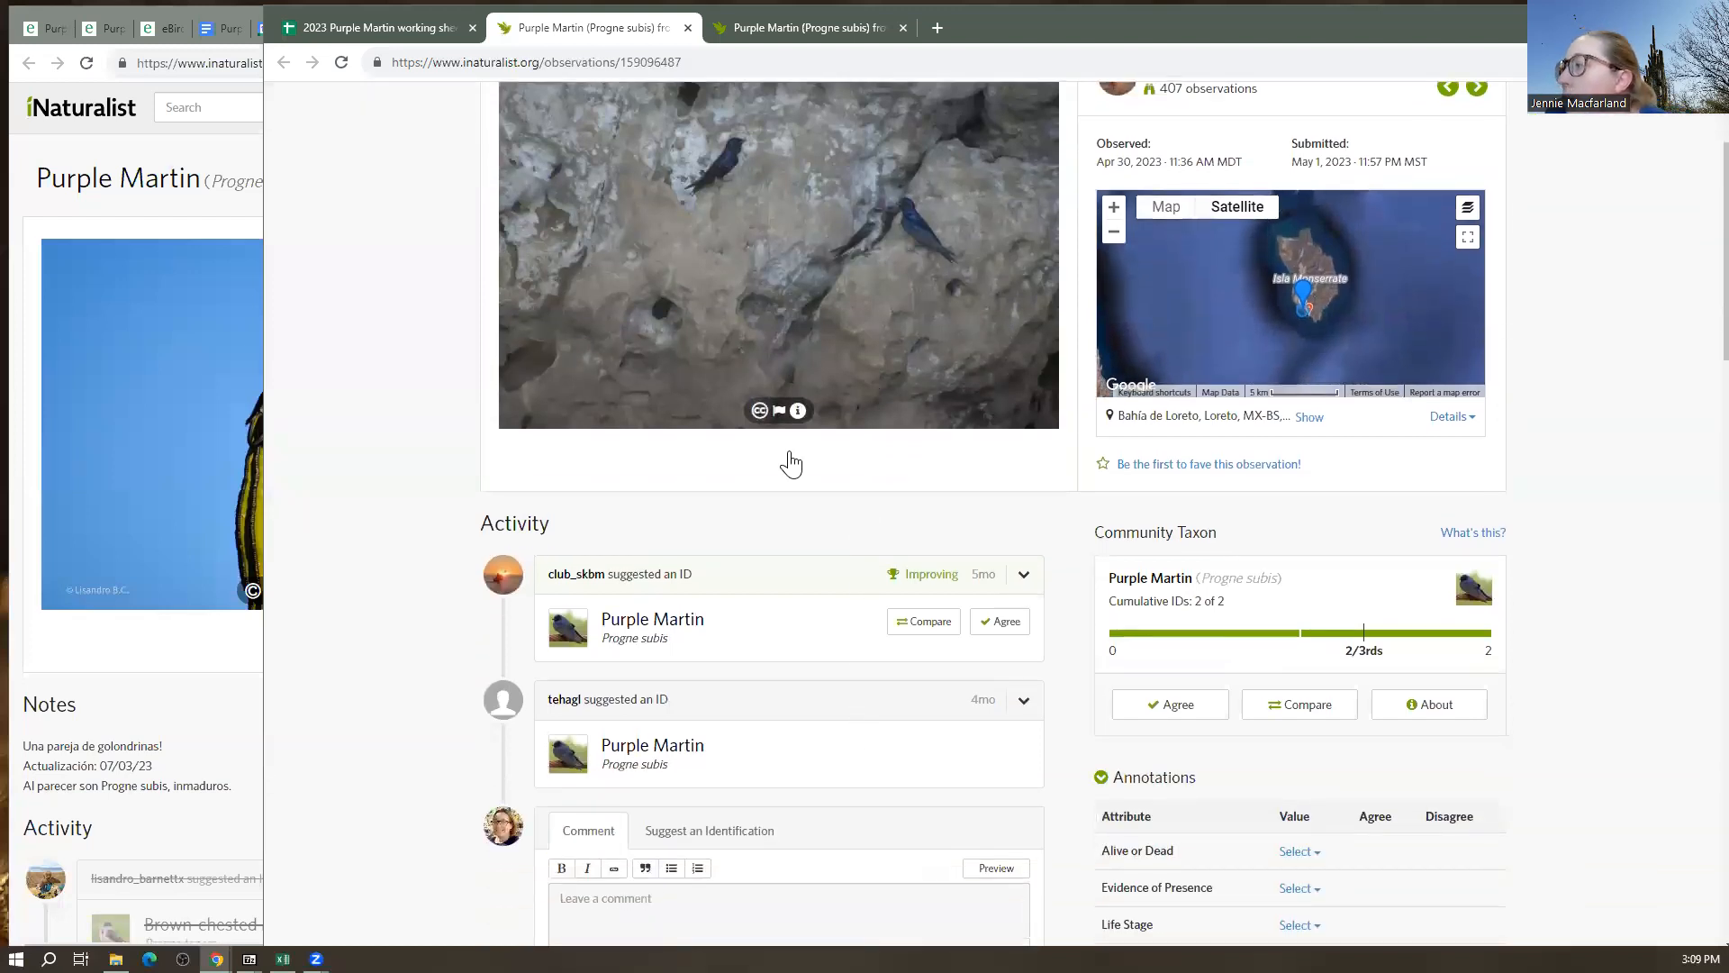
scroll(787, 459, "up", 2)
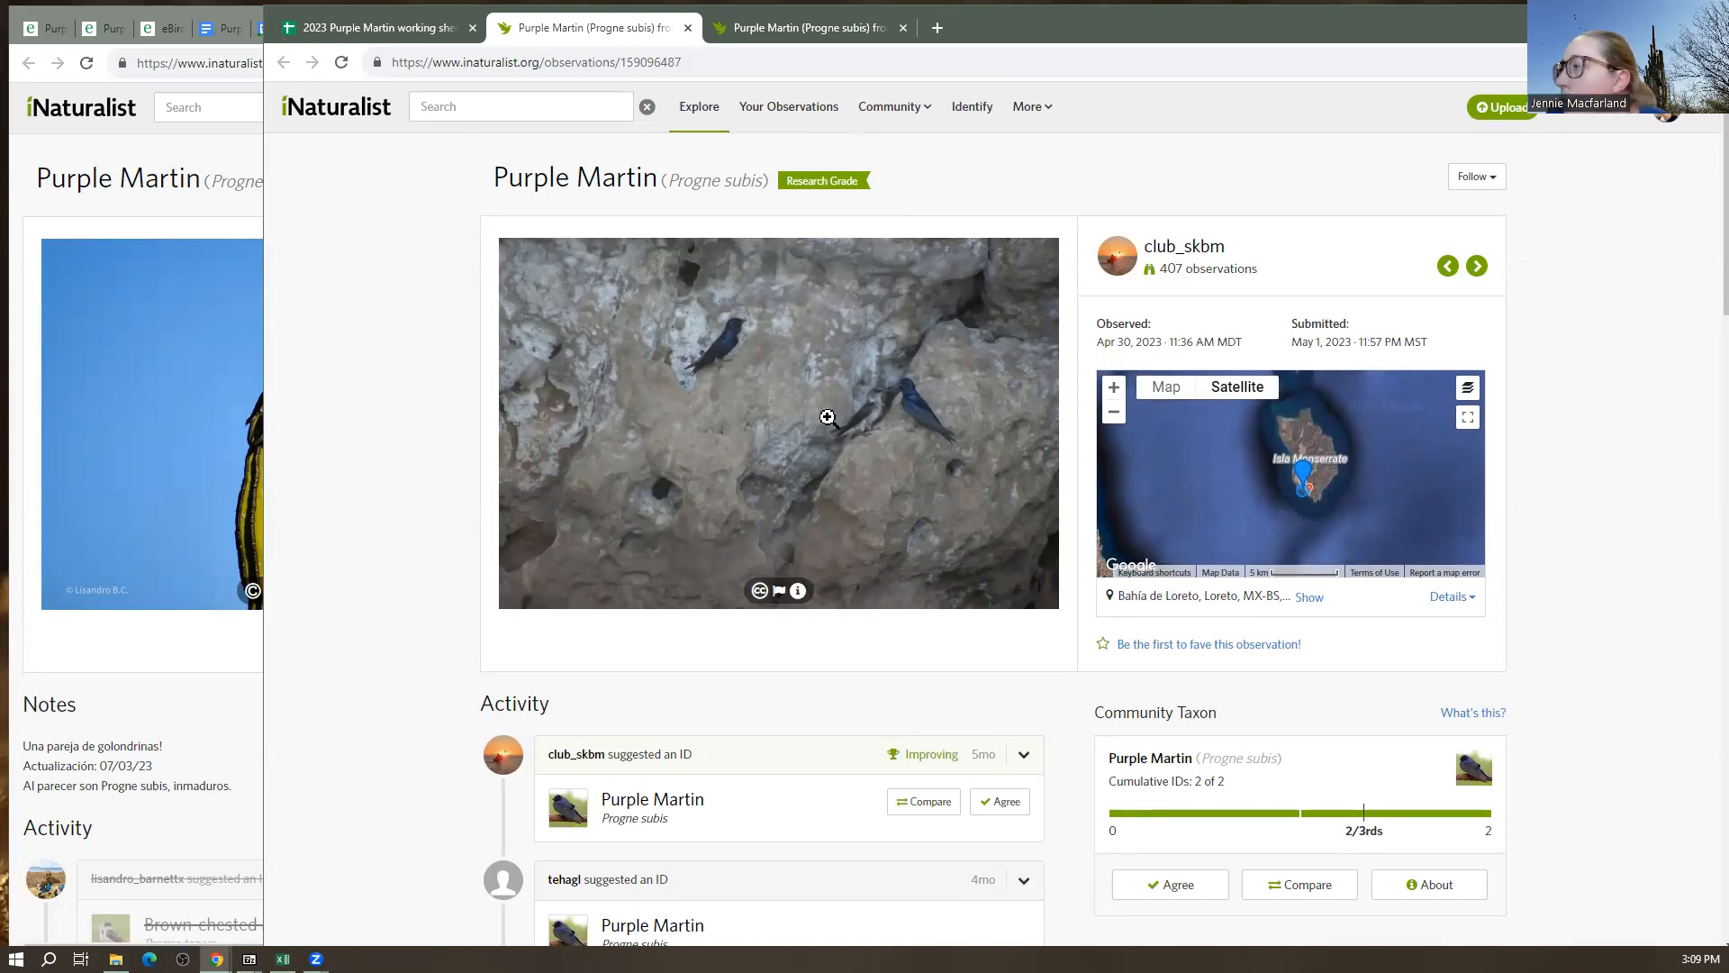
Examine the observation's photo at enlarged size for birds and nest cavities in the rock face, then return to the observation page
left_click(872, 415)
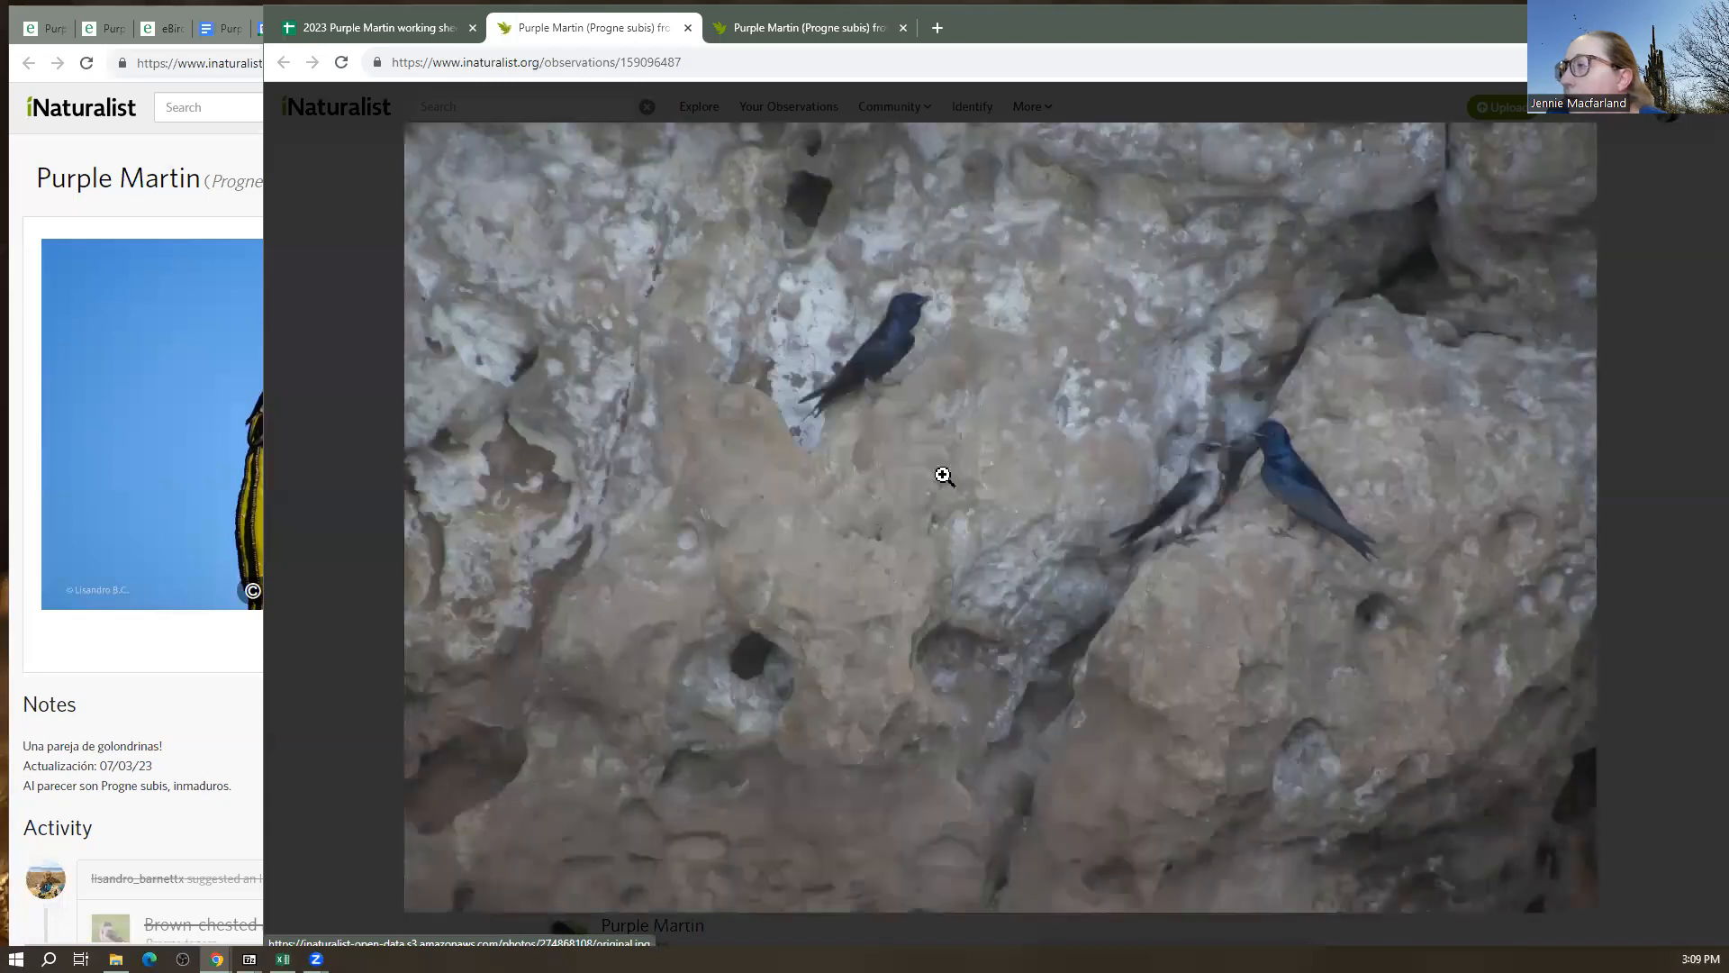
left_click(800, 469)
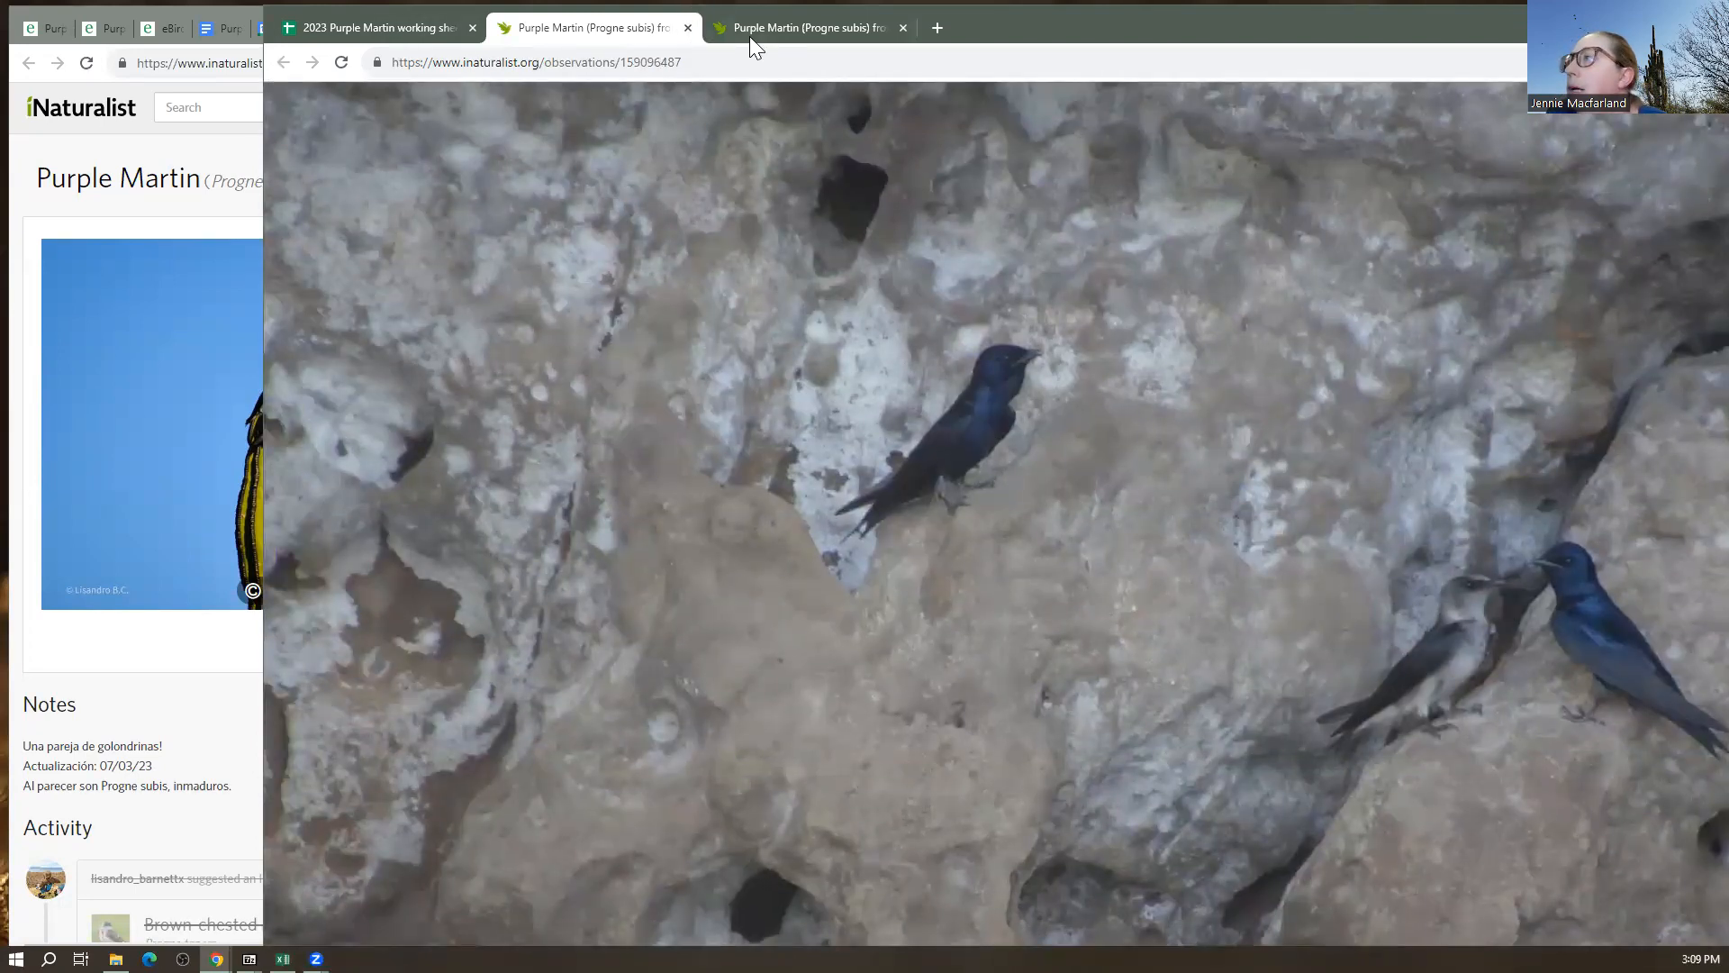
left_click(760, 29)
left_click(576, 31)
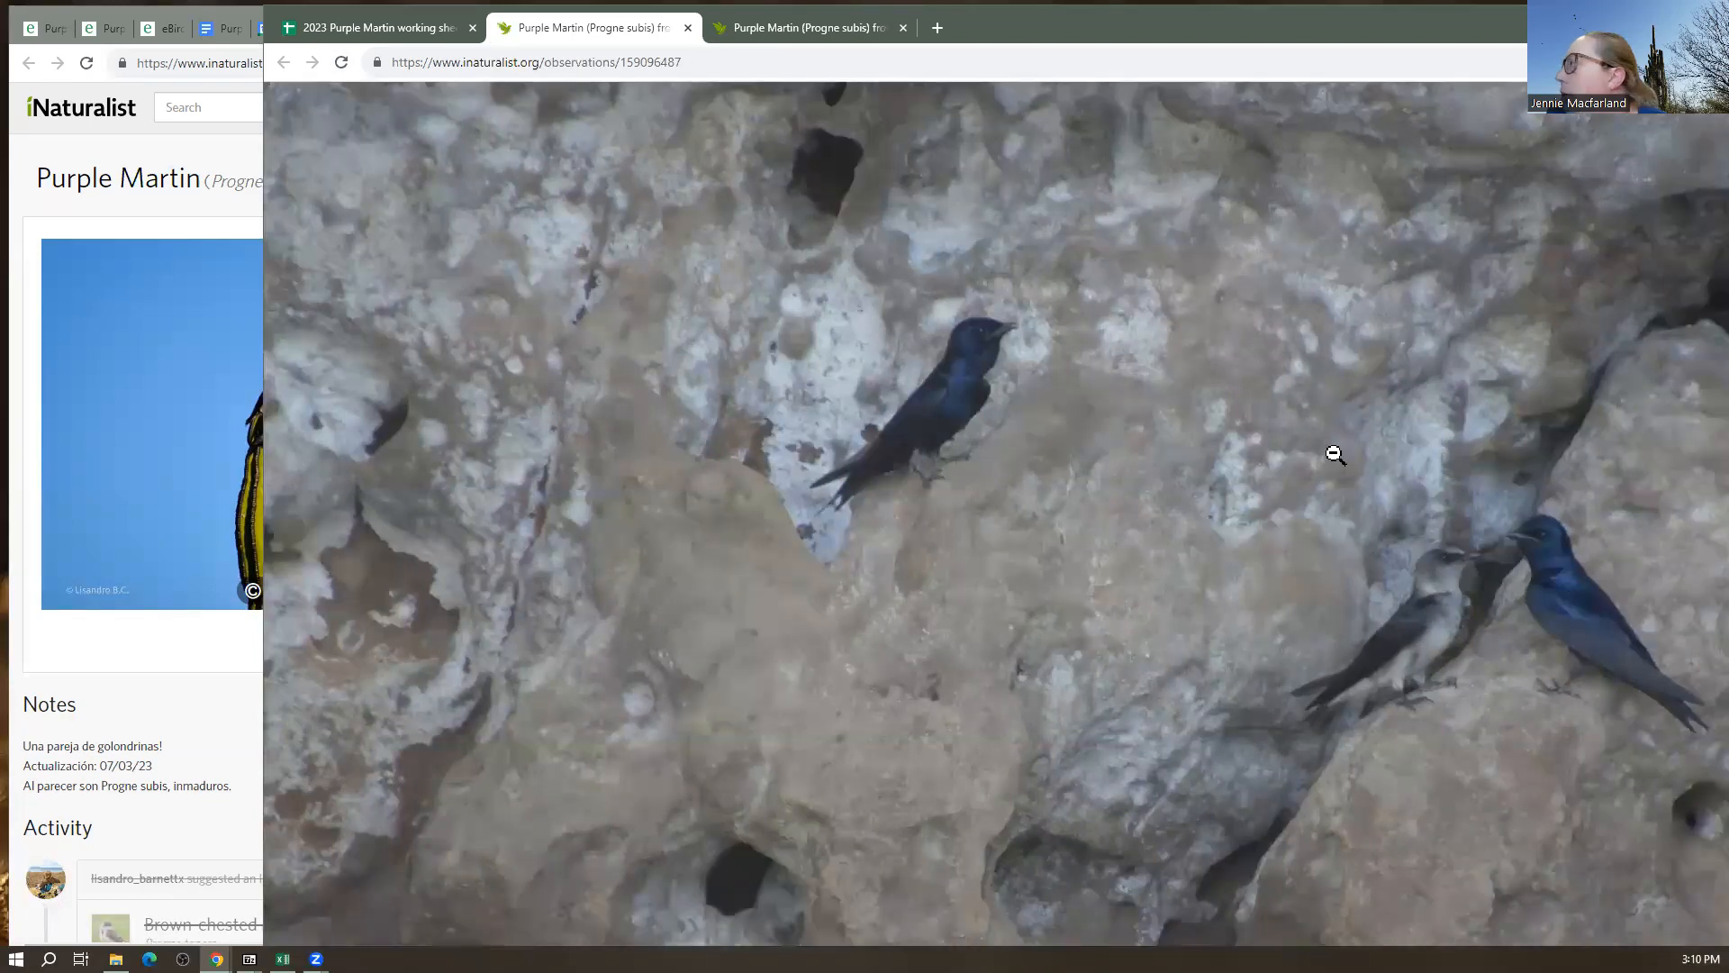
left_click(1226, 583)
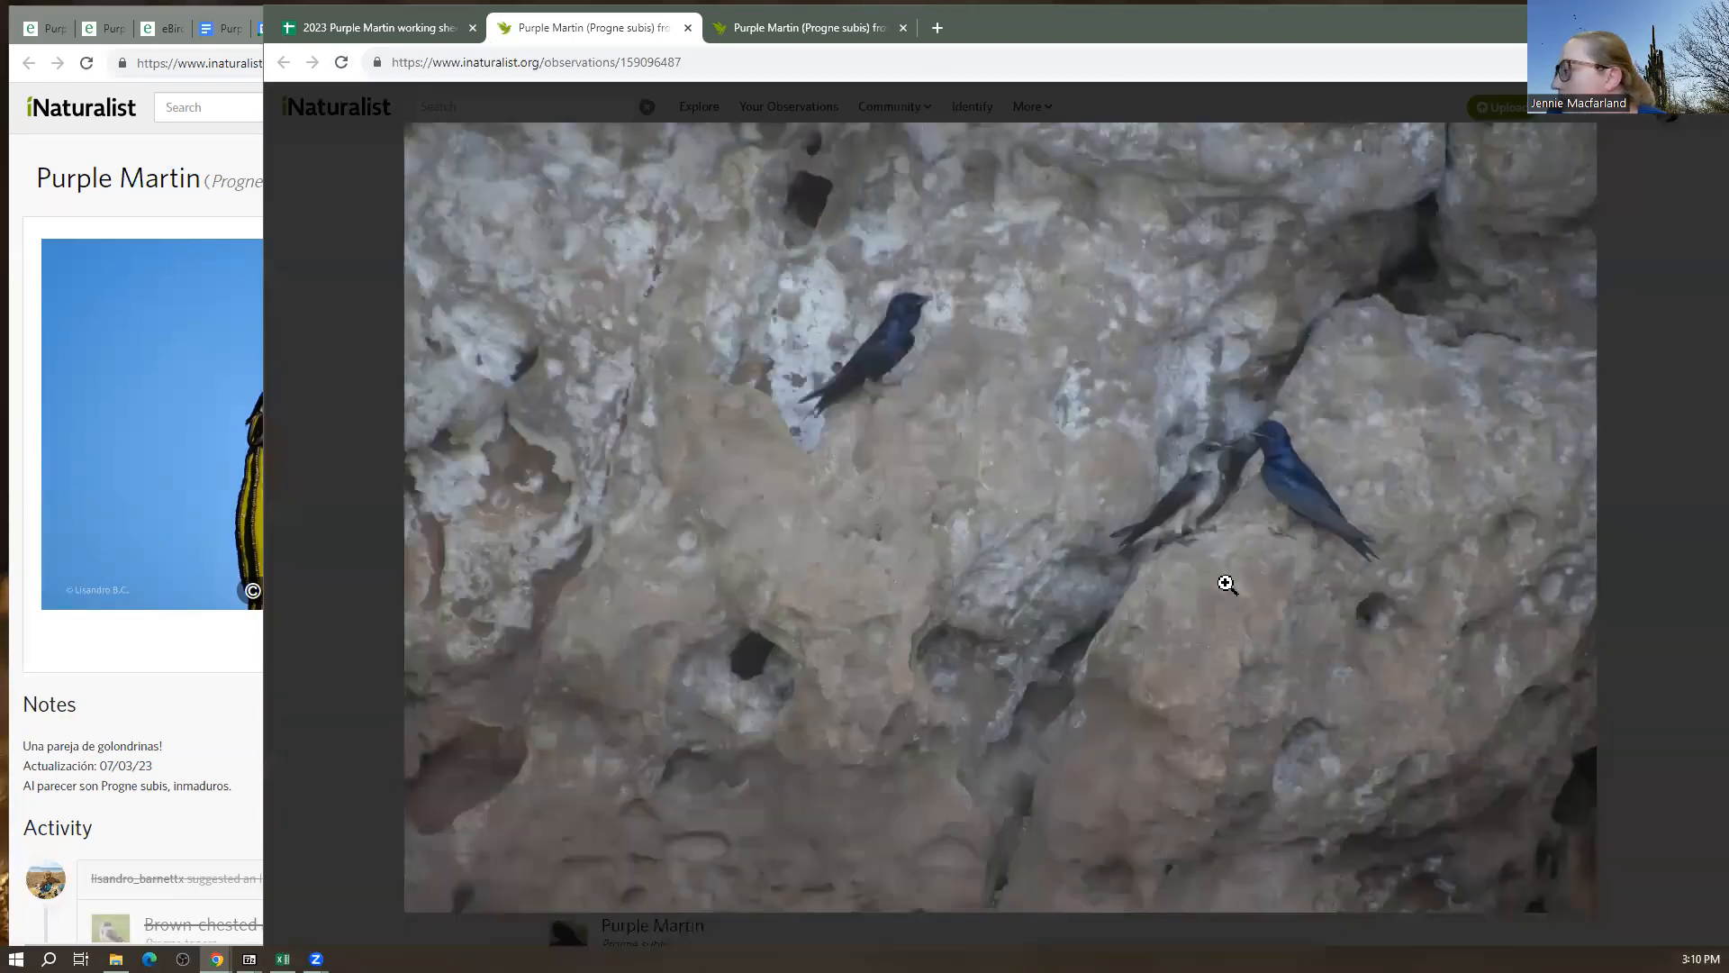
left_click(326, 618)
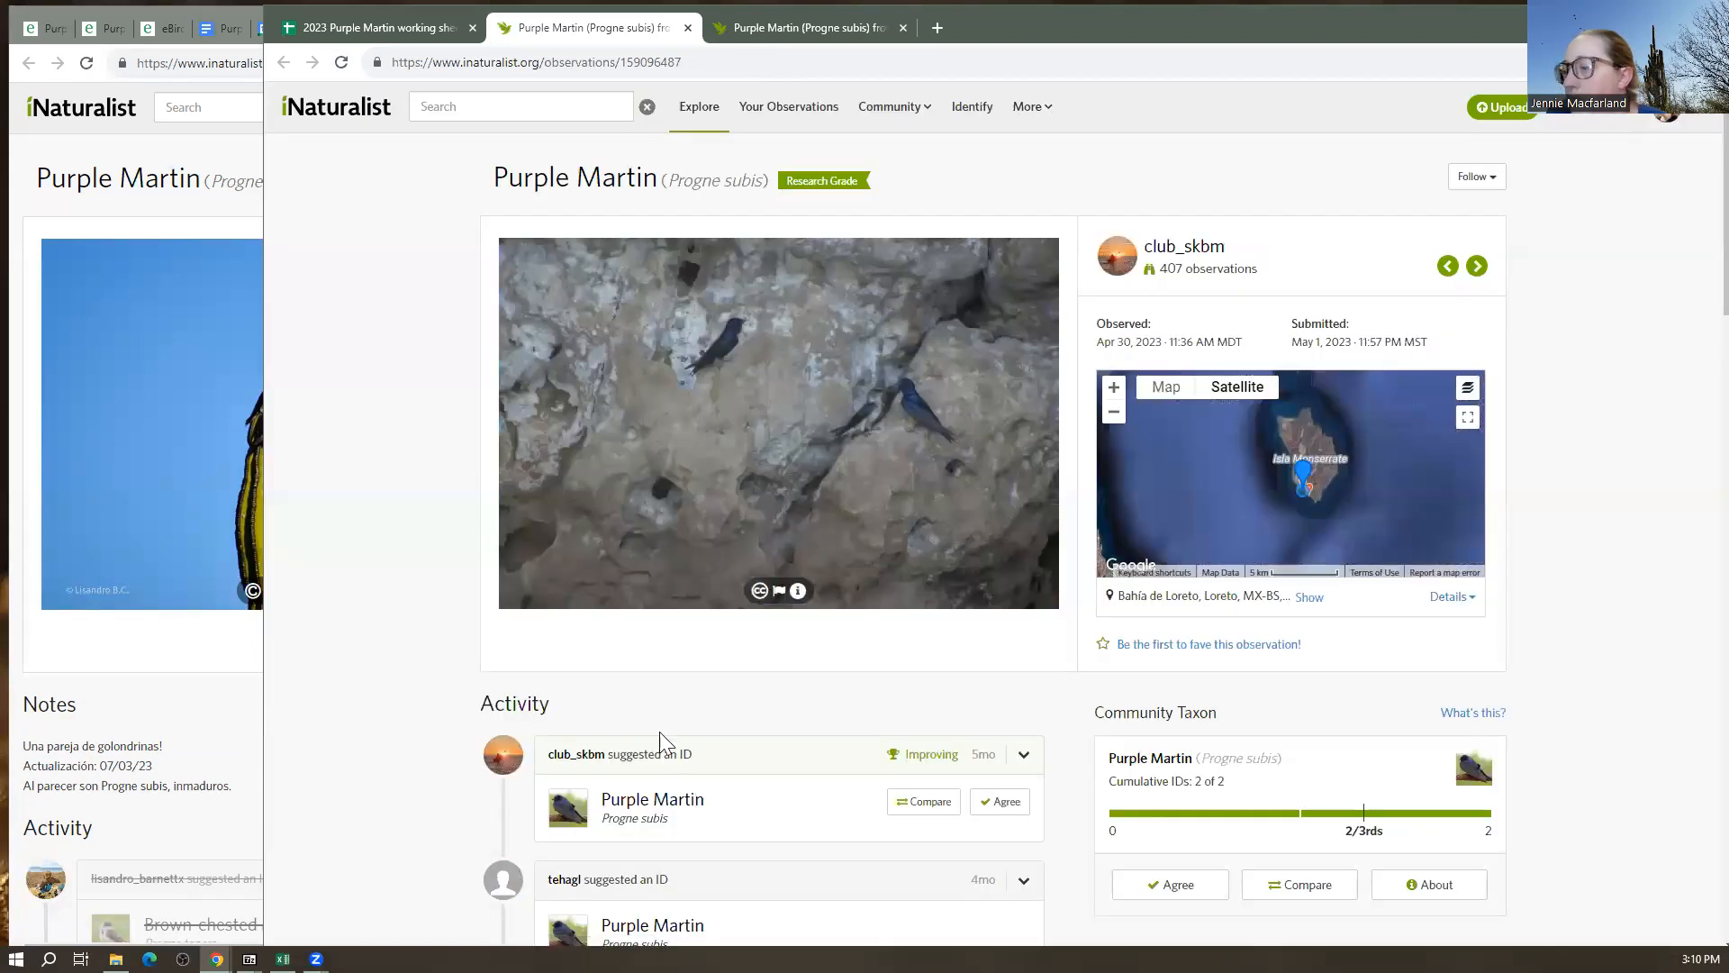
Review the observation's identifications, annotations, projects and Data Quality Assessment, and mark the observation as a favourite
scroll(796, 639, "down", 4)
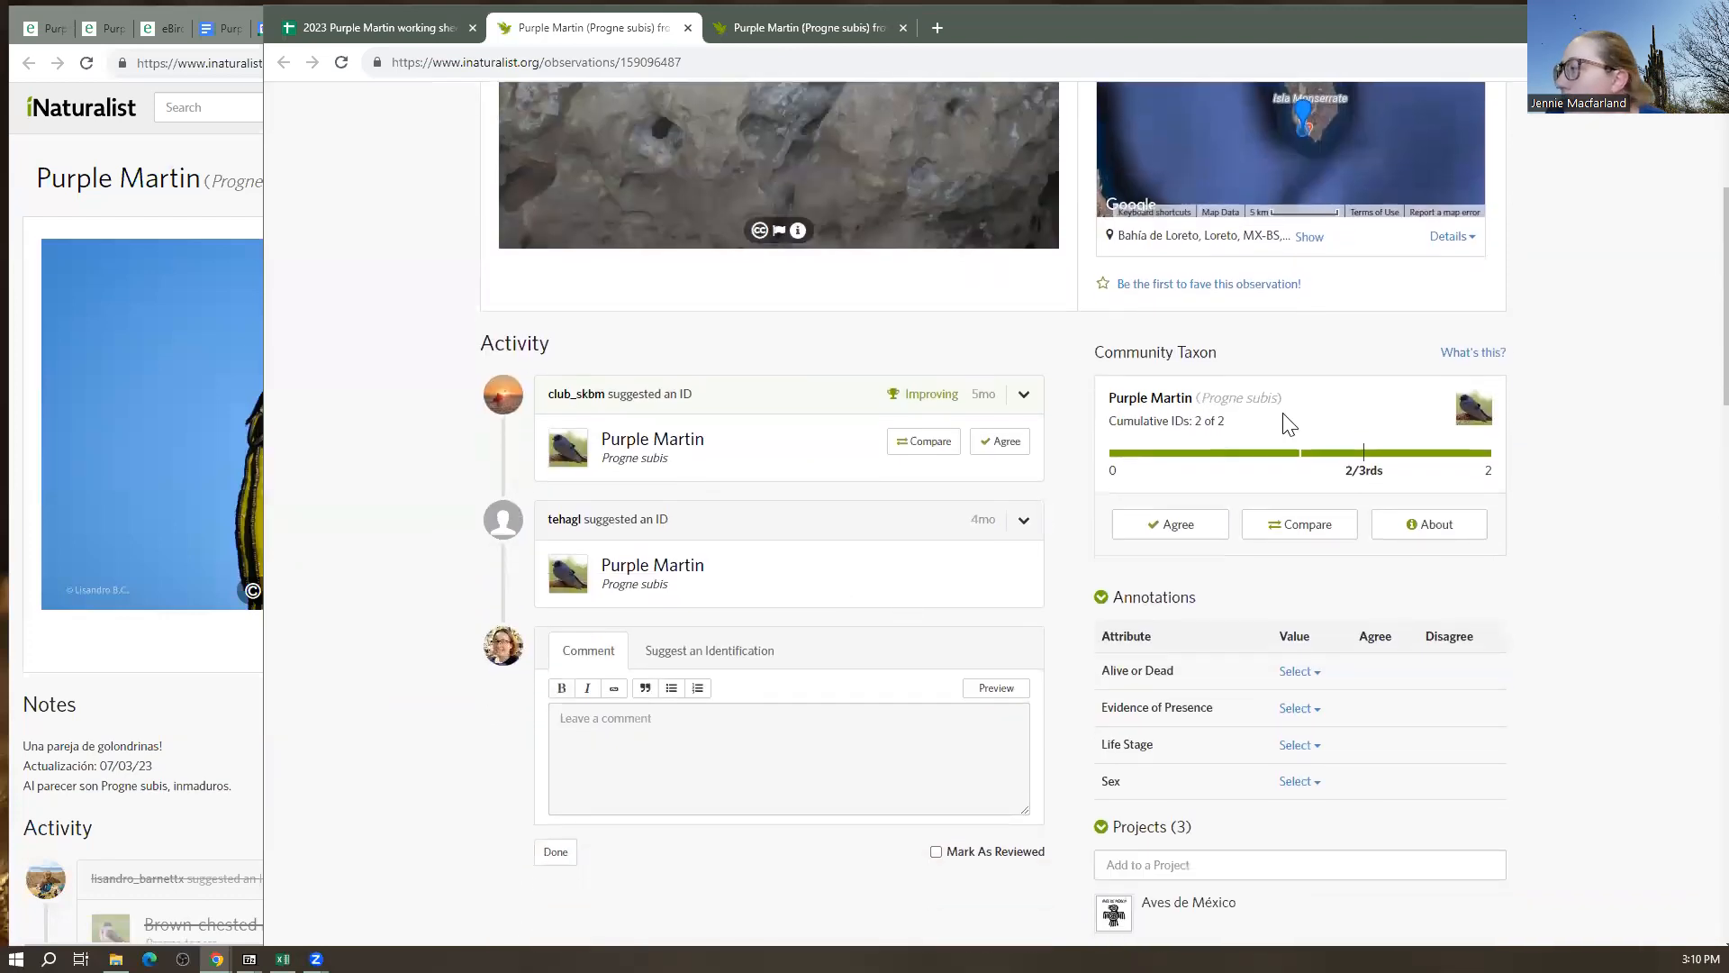
scroll(1180, 761, "down", 5)
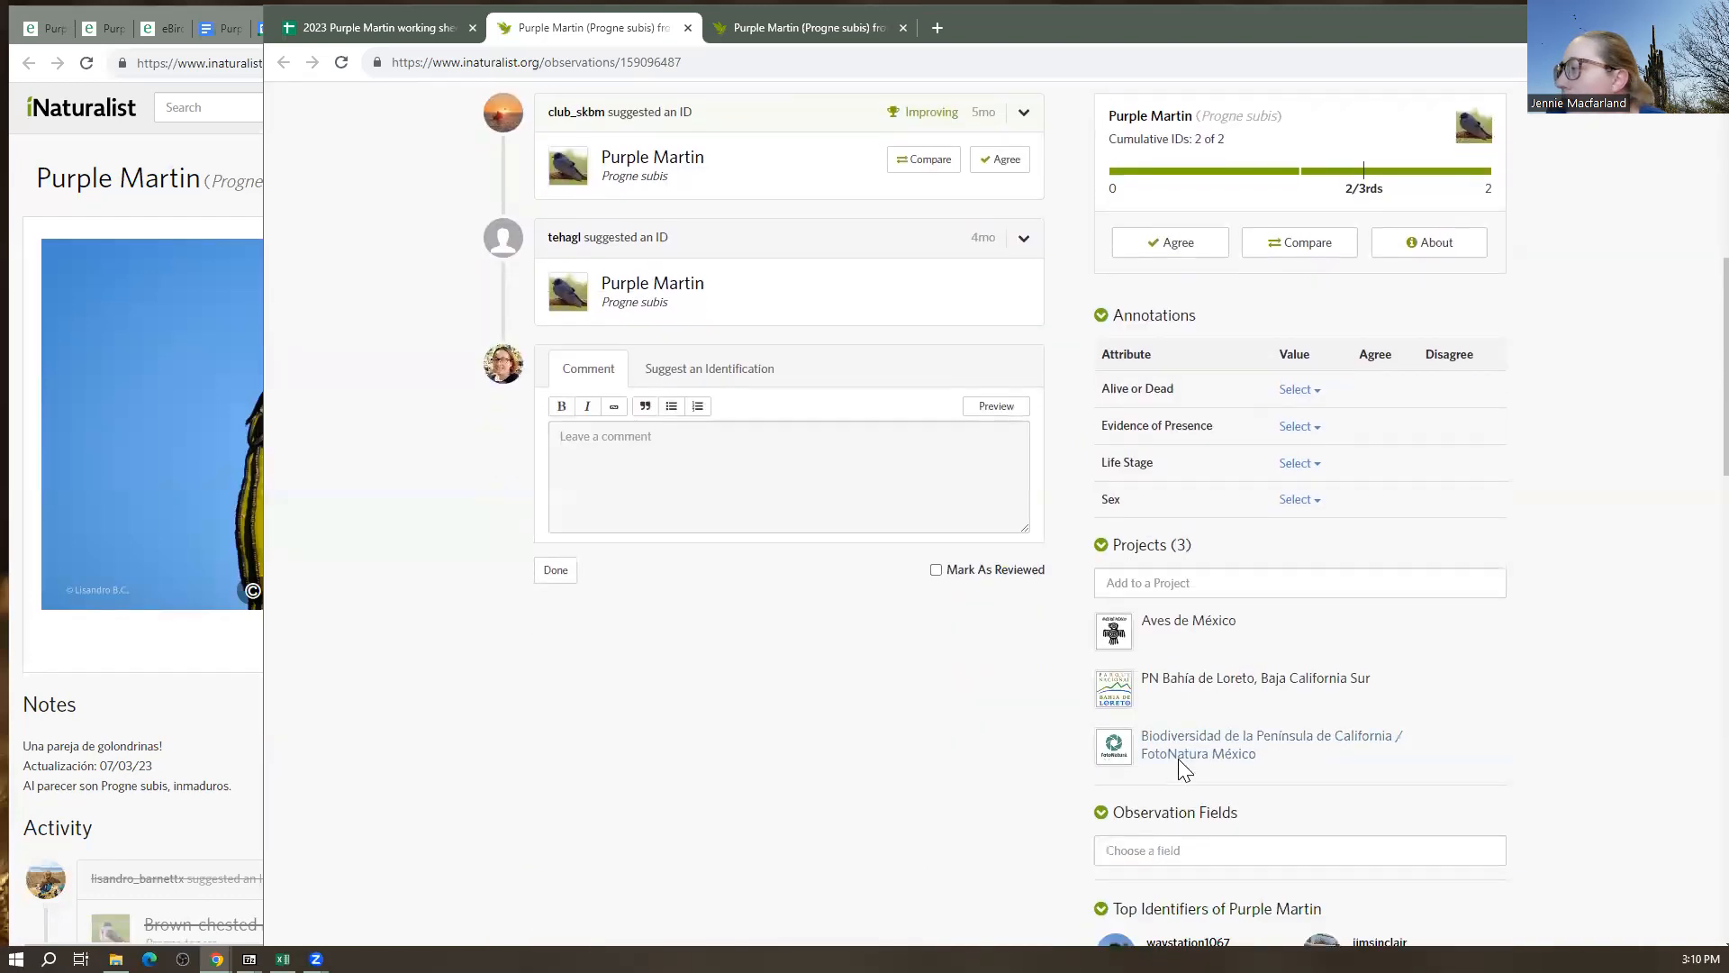
scroll(1180, 761, "down", 8)
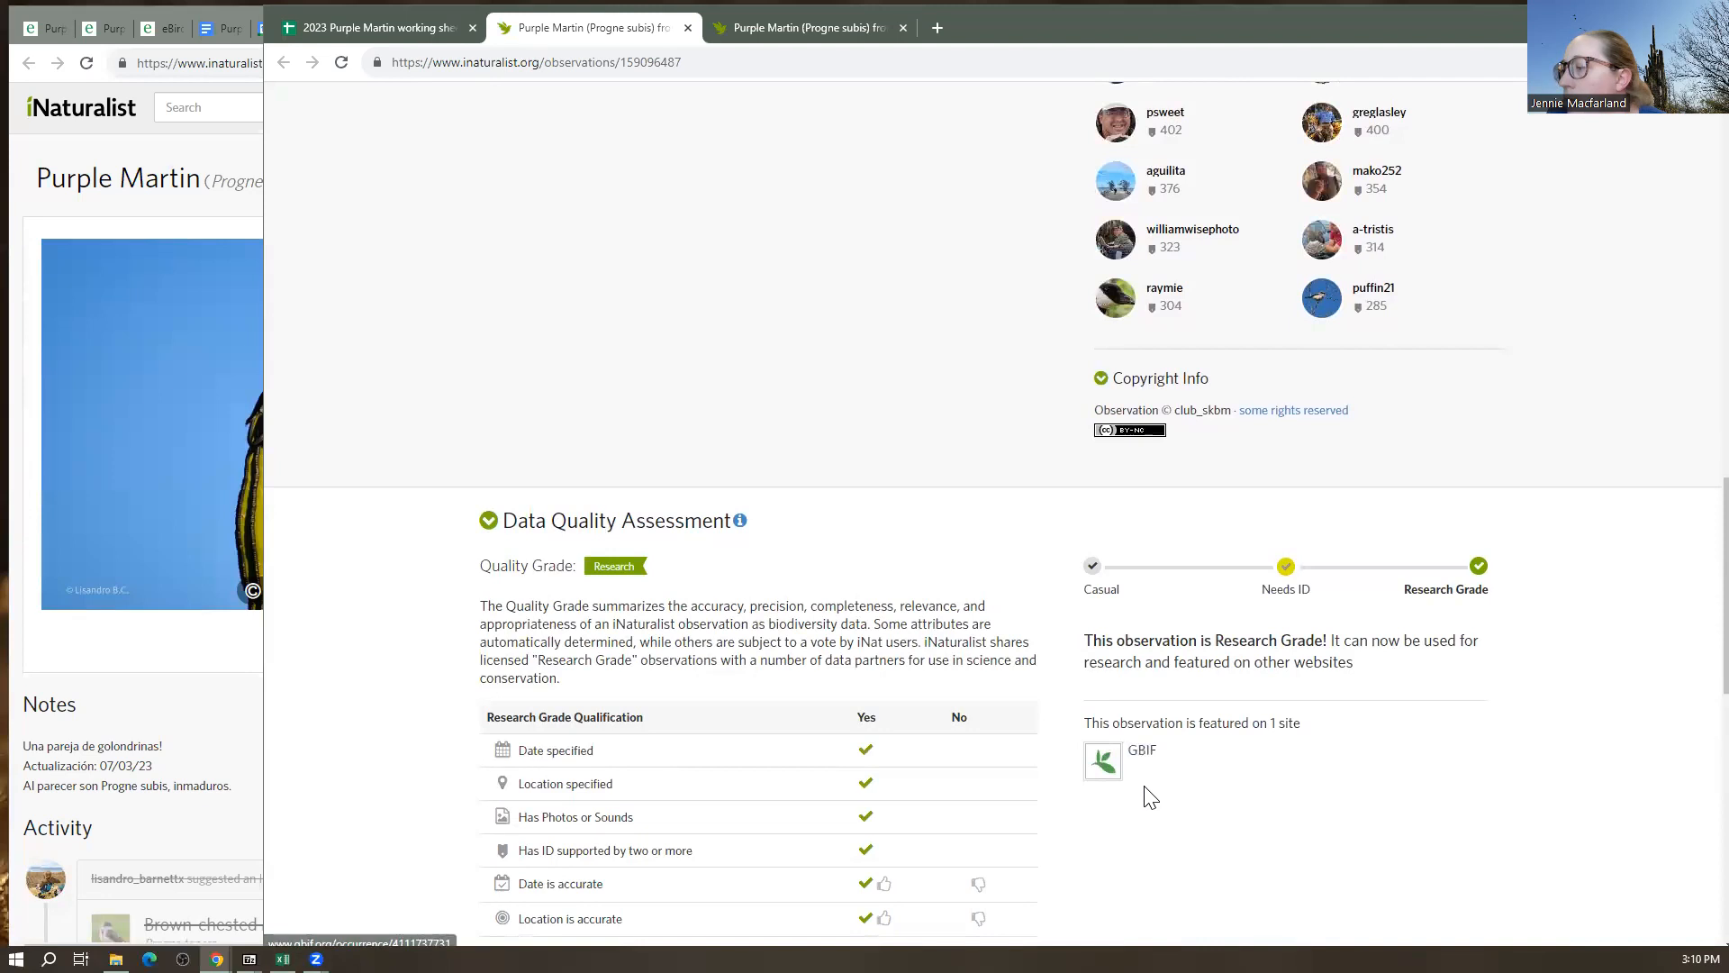
scroll(1142, 805, "up", 20)
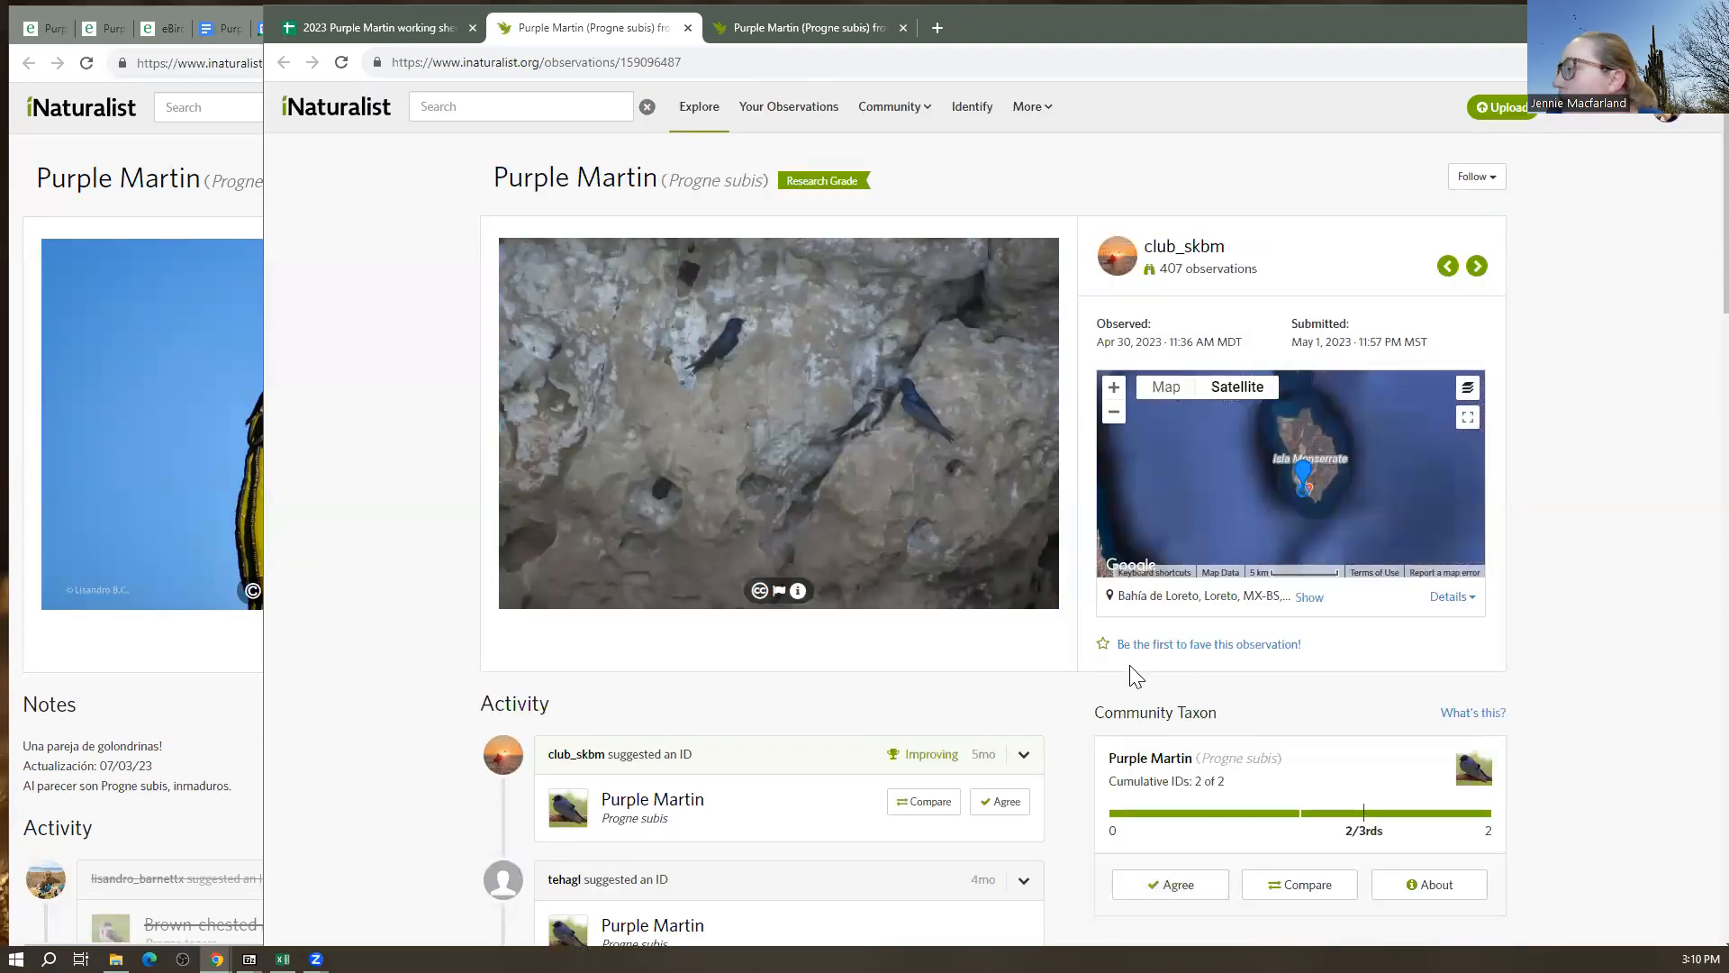
left_click(1104, 645)
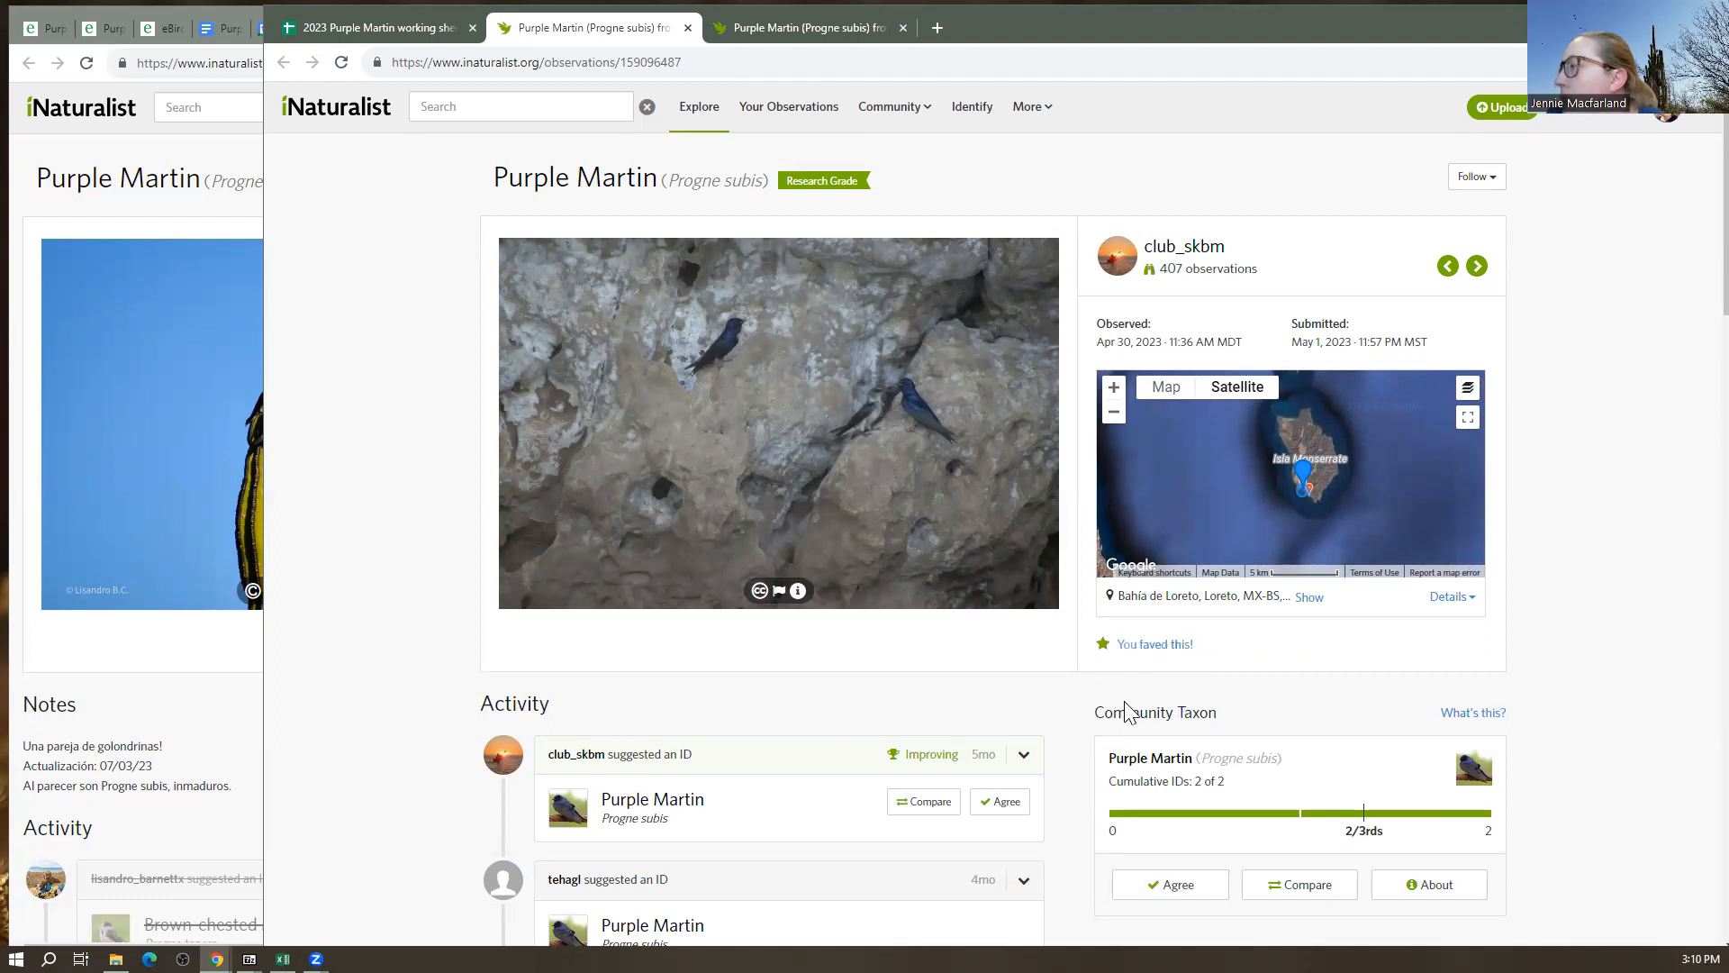
scroll(1578, 737, "down", 2)
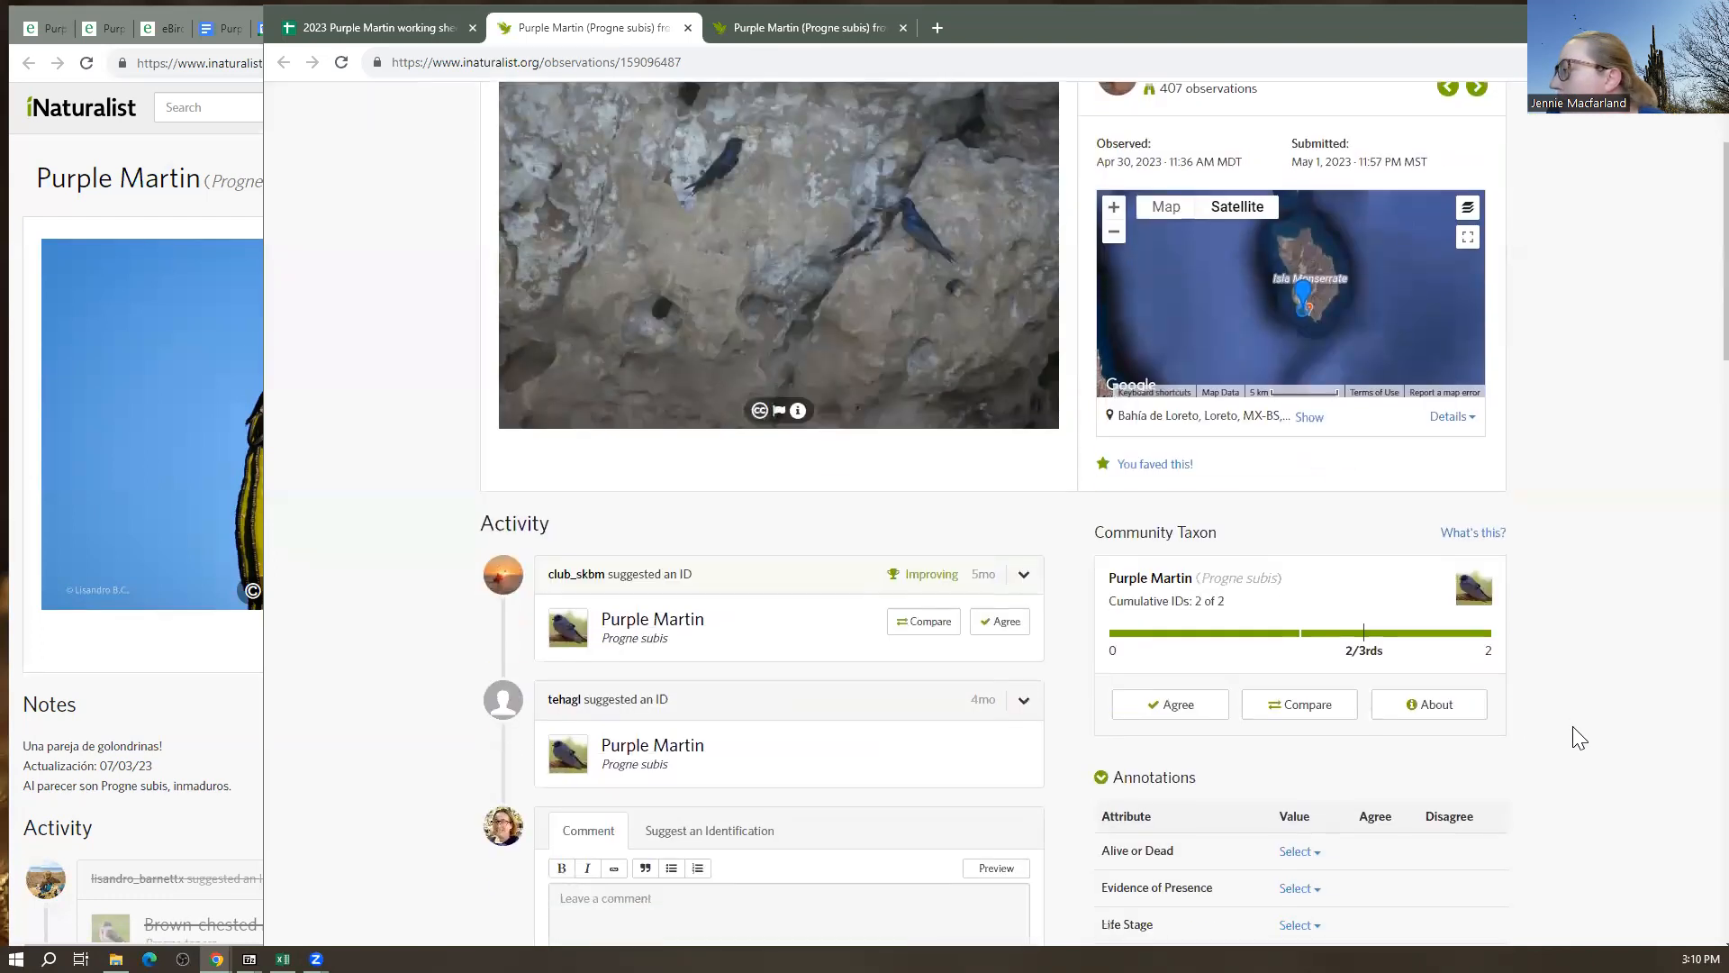
scroll(1578, 737, "down", 2)
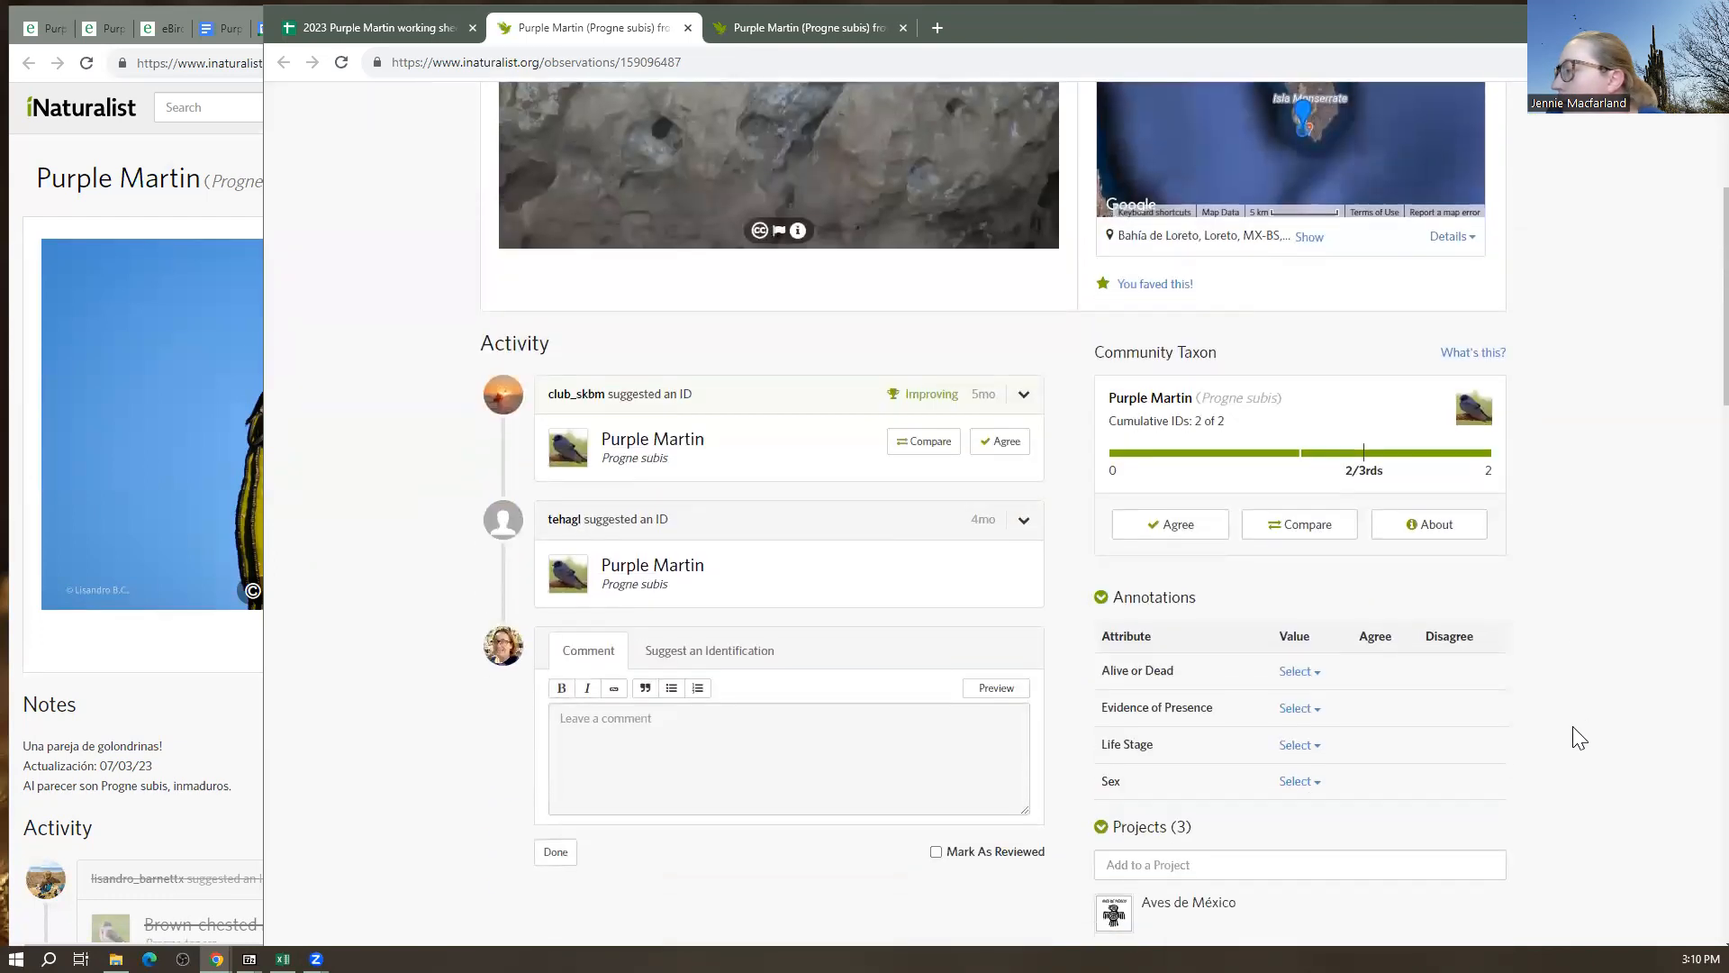
scroll(1578, 737, "up", 3)
scroll(810, 355, "up", 1)
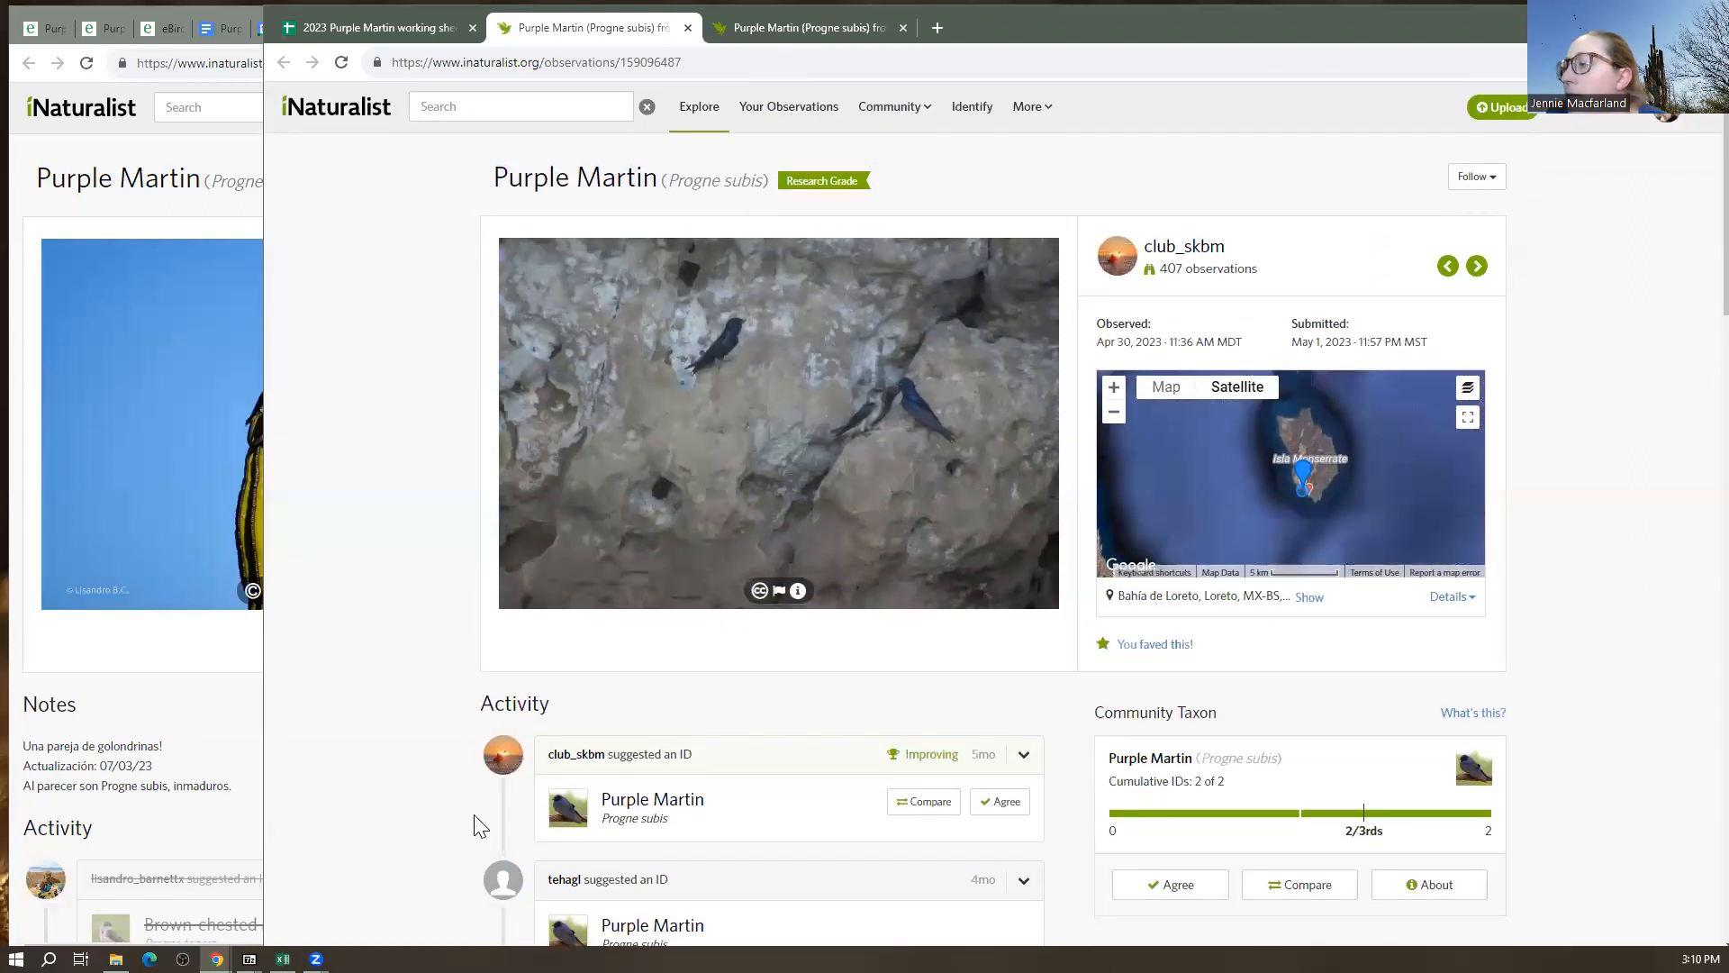
scroll(474, 822, "down", 4)
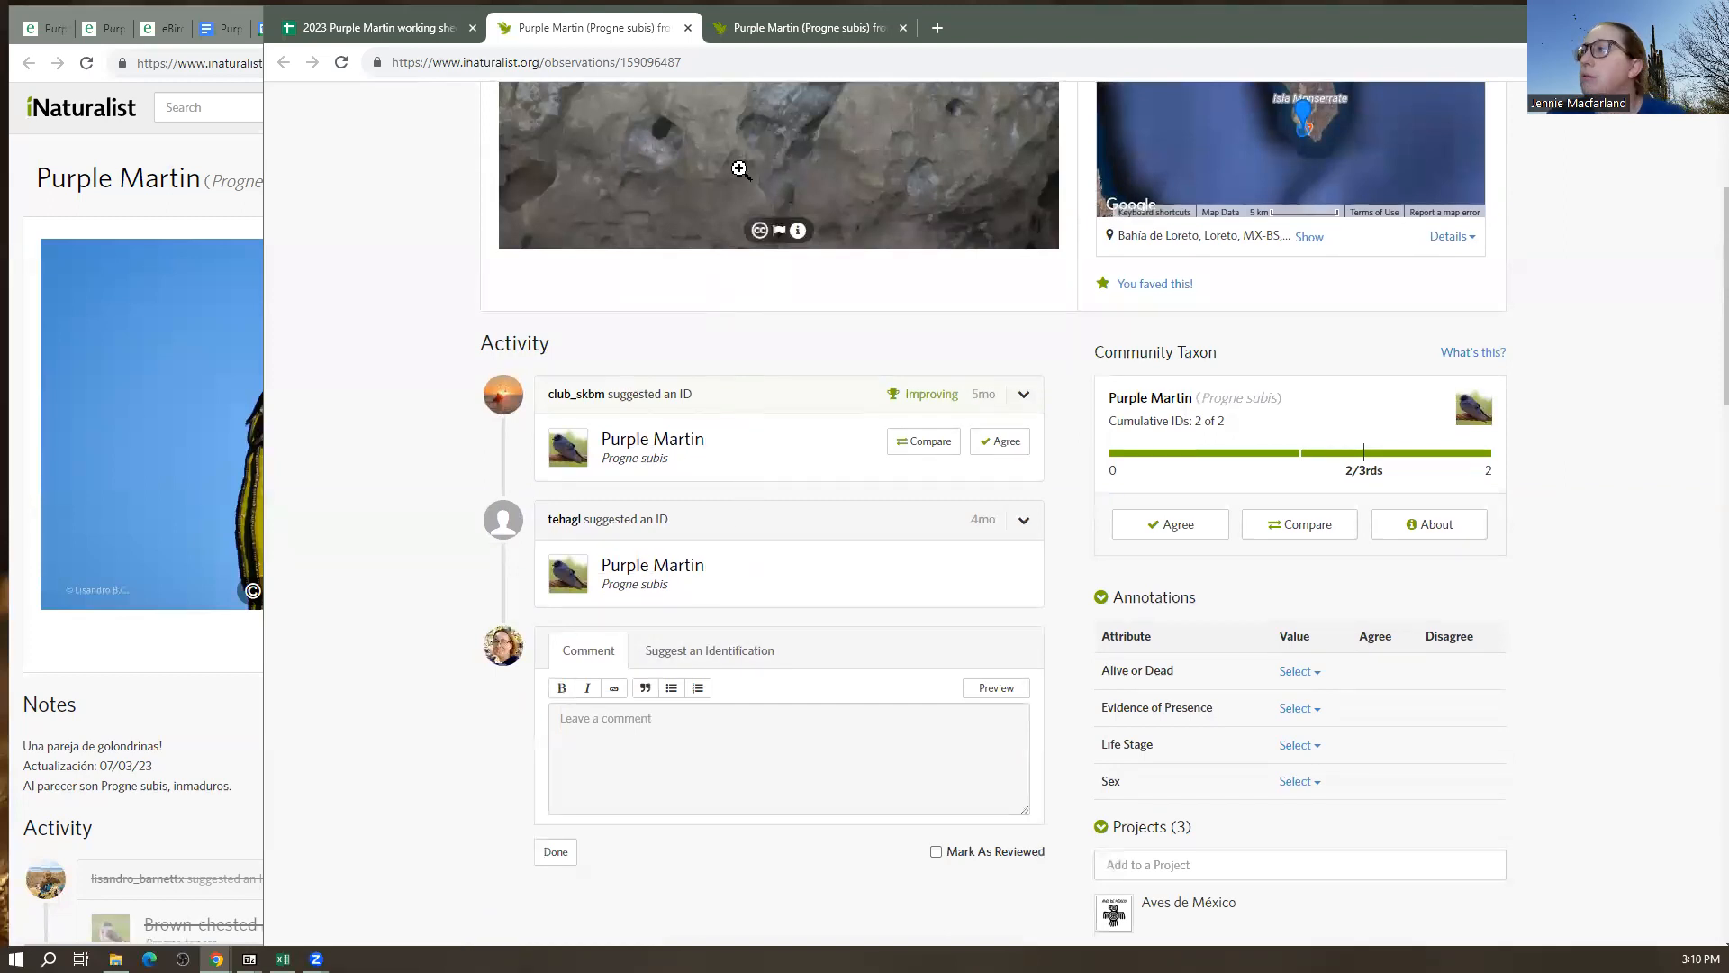
Add a "Sighting - Photo" item to the Category of Sighting data validation rule, starting from row 212 of the working sheet
left_click(375, 29)
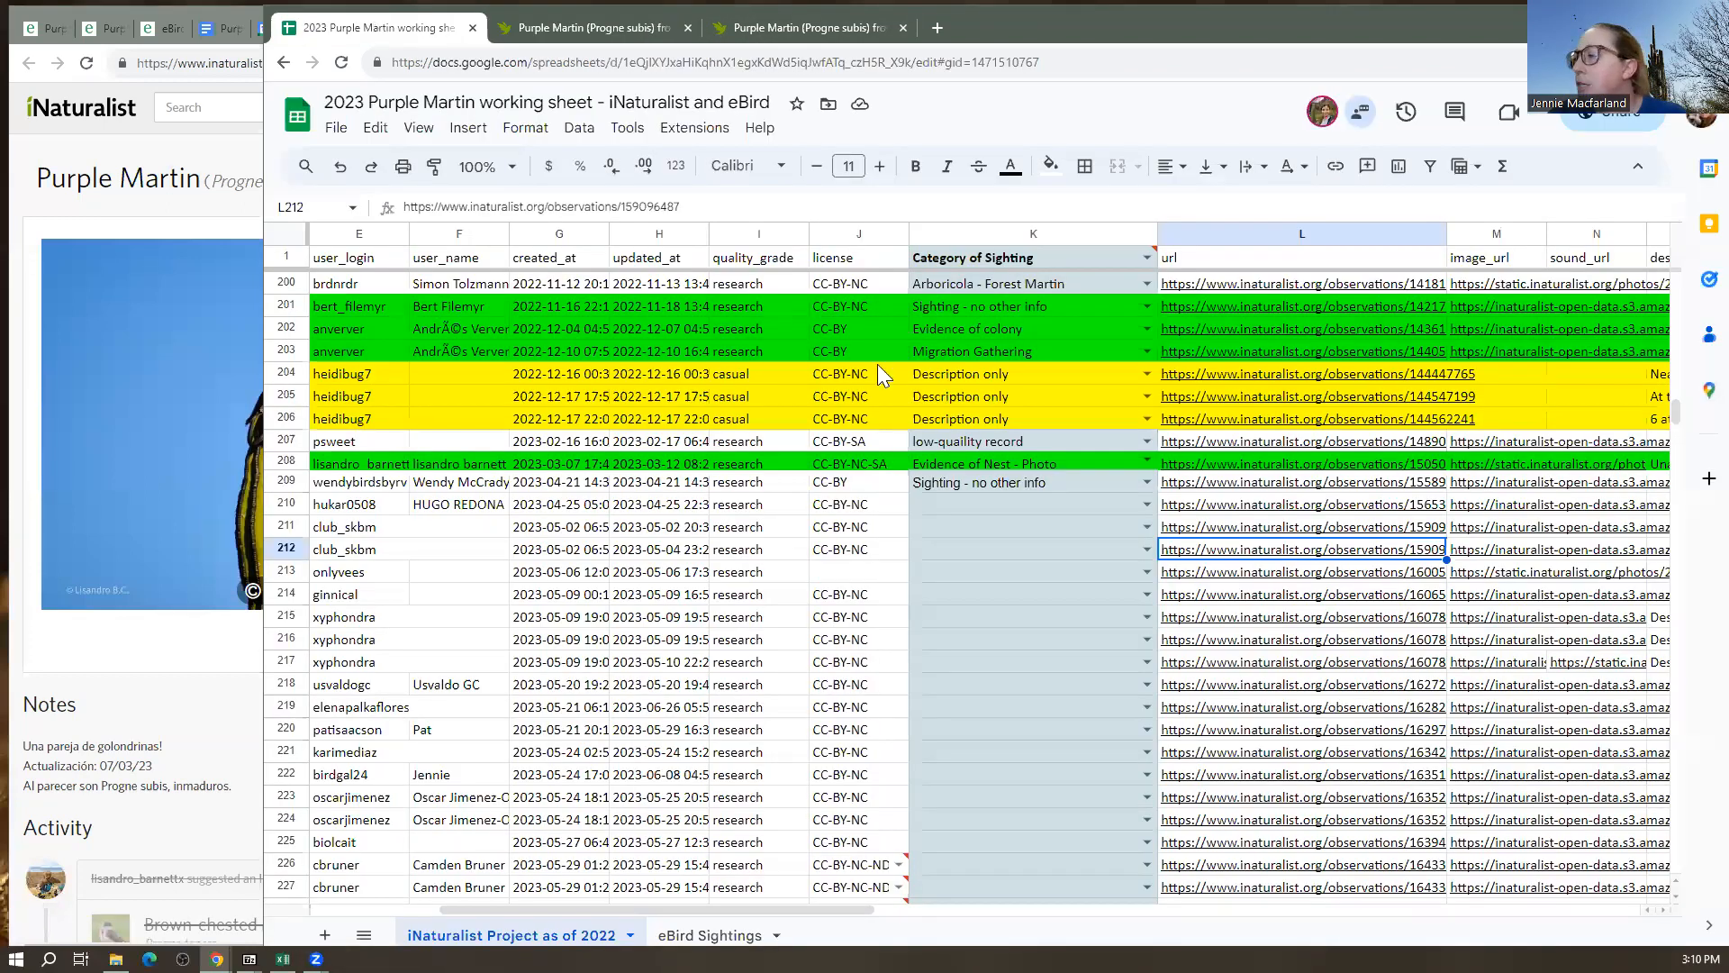
left_click(1146, 549)
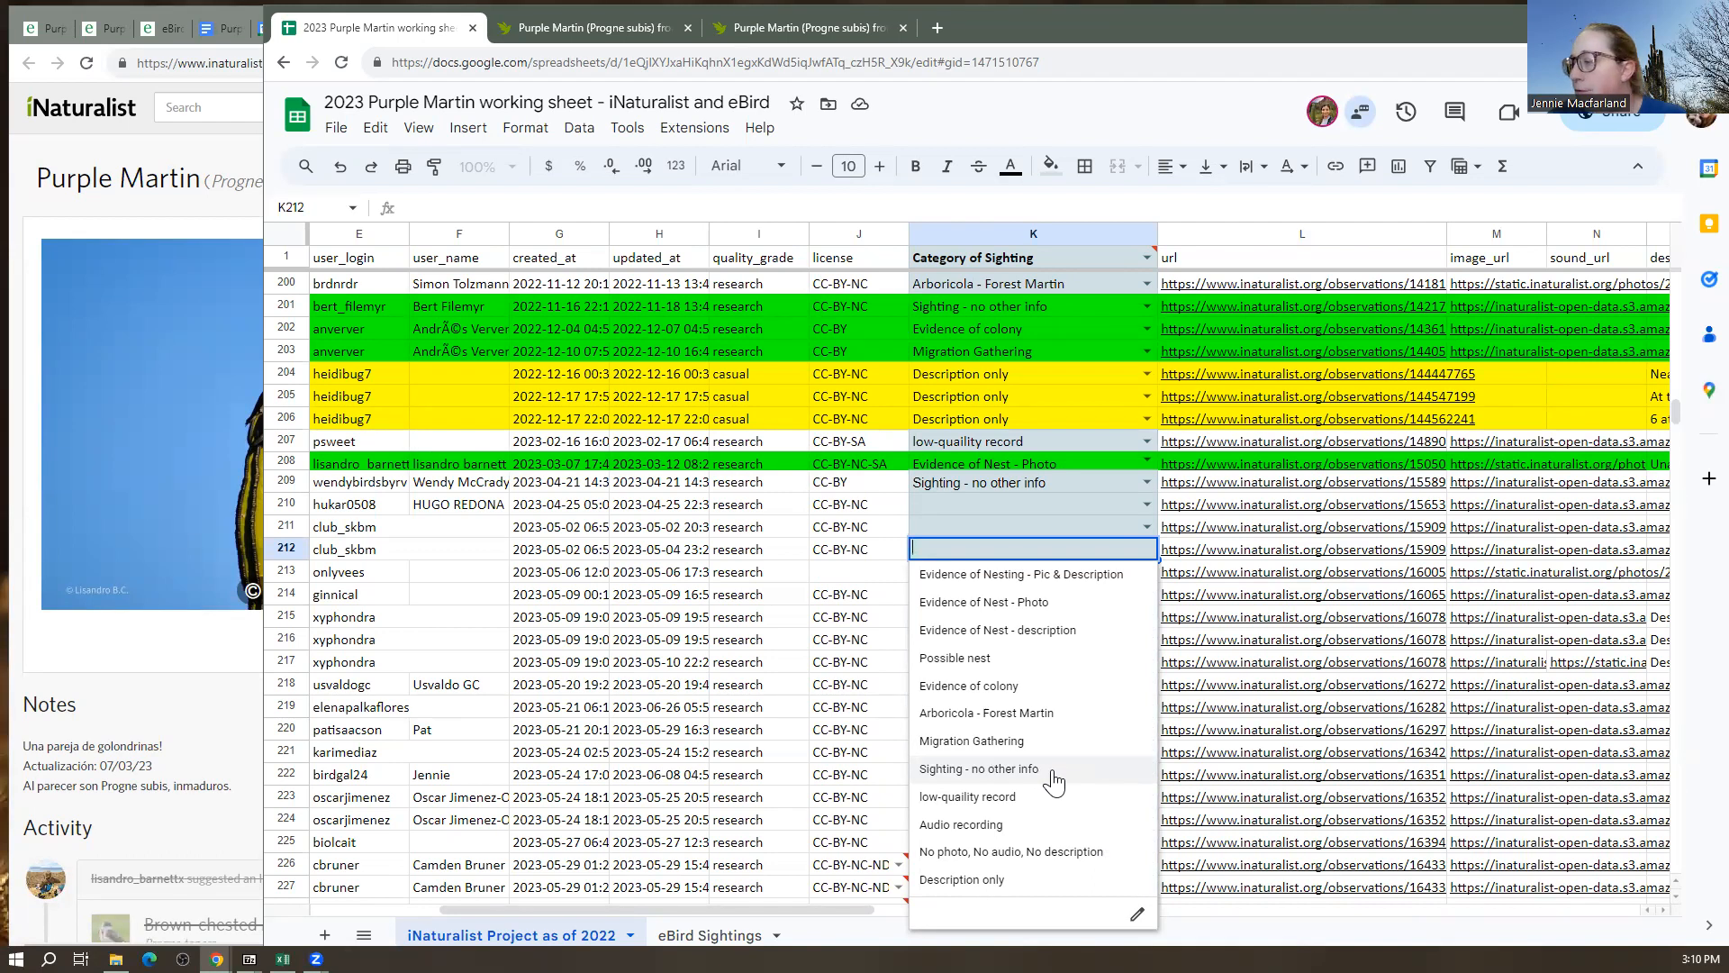
left_click(1139, 918)
scroll(1450, 797, "down", 4)
scroll(1410, 815, "down", 1)
left_click(1406, 761)
type("Sighting")
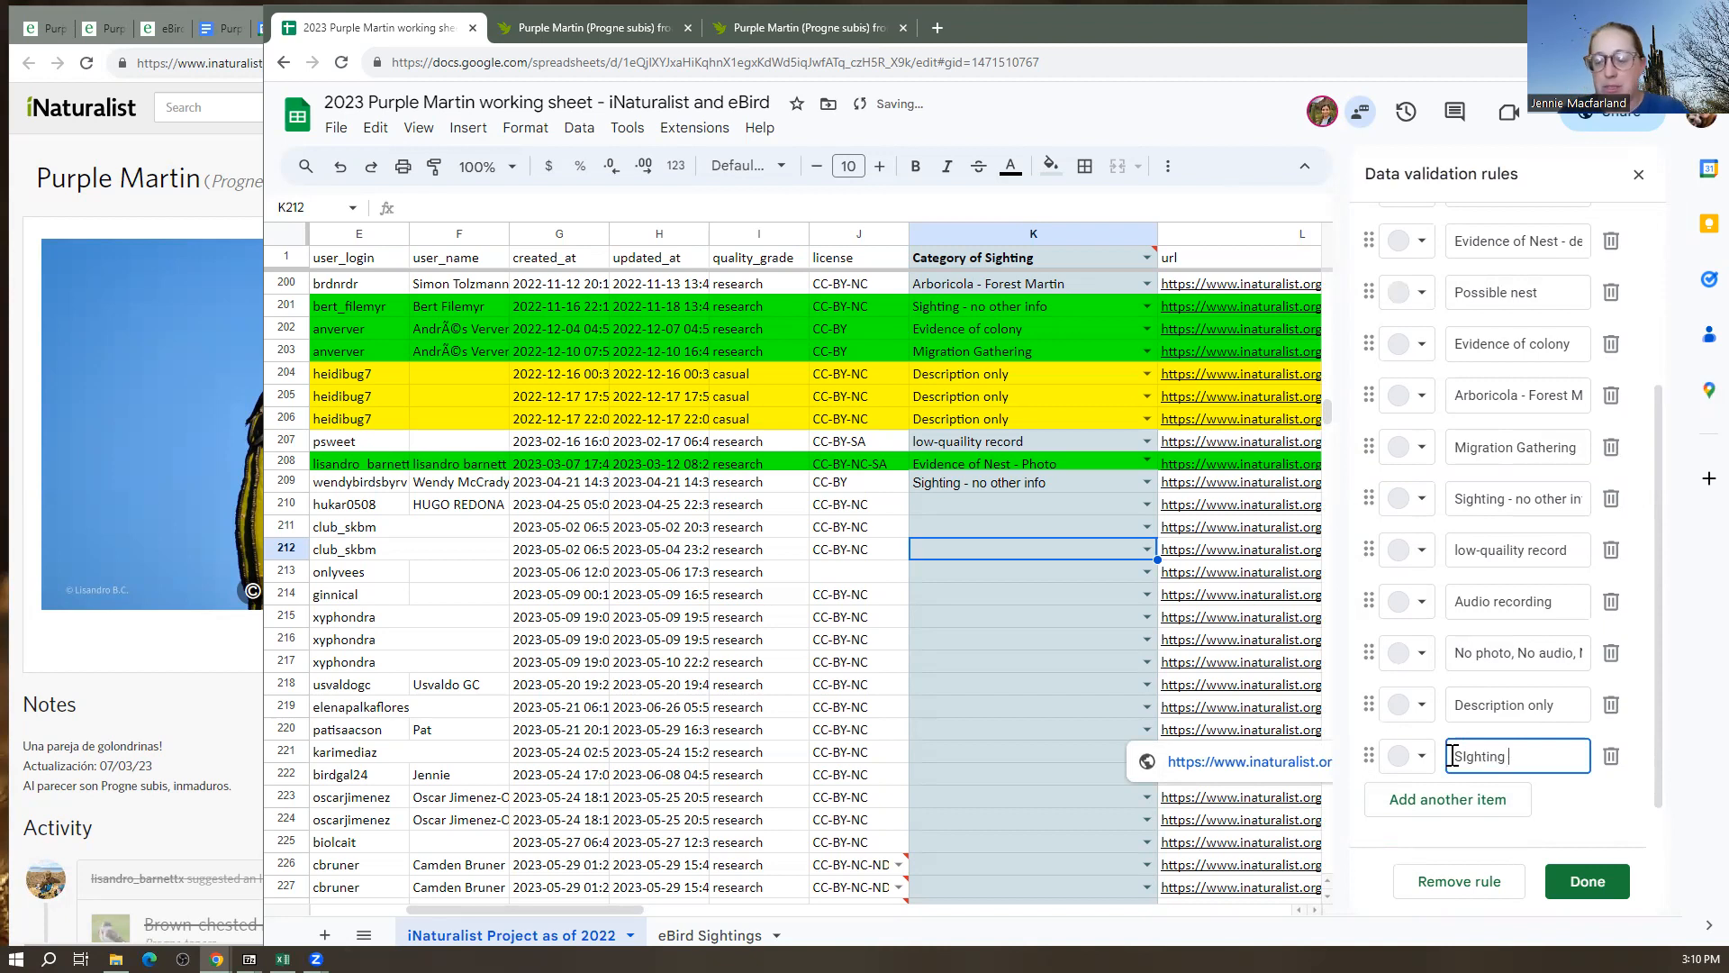
type("- P")
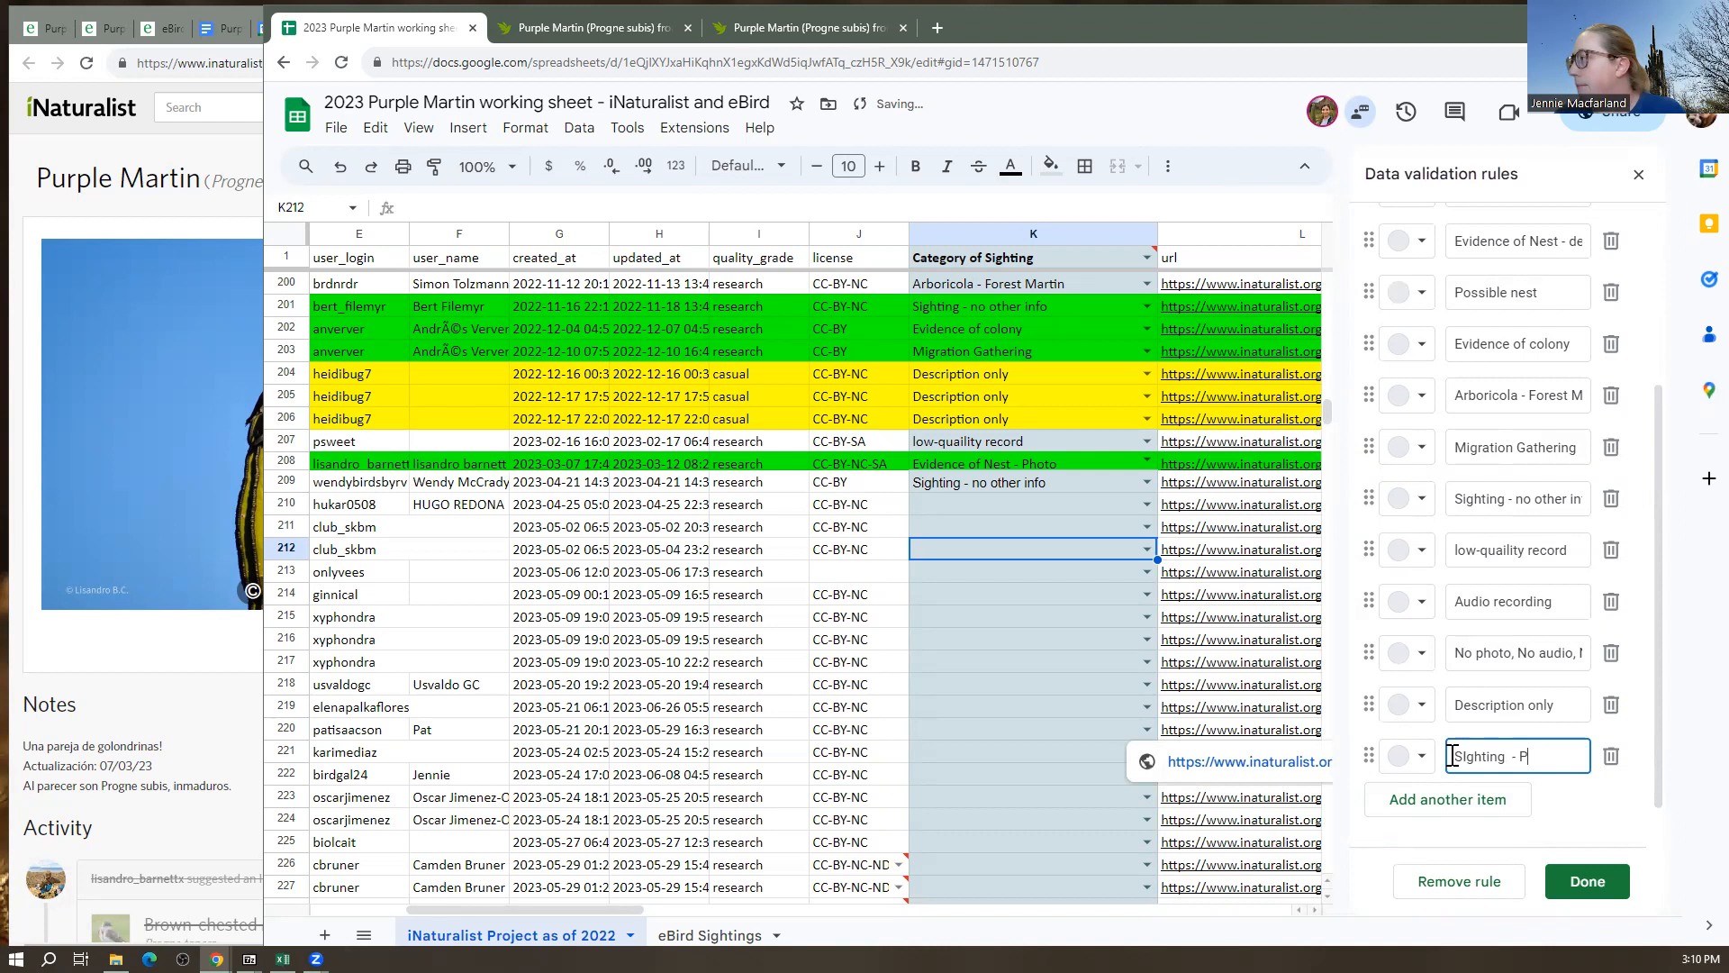
type("hoto")
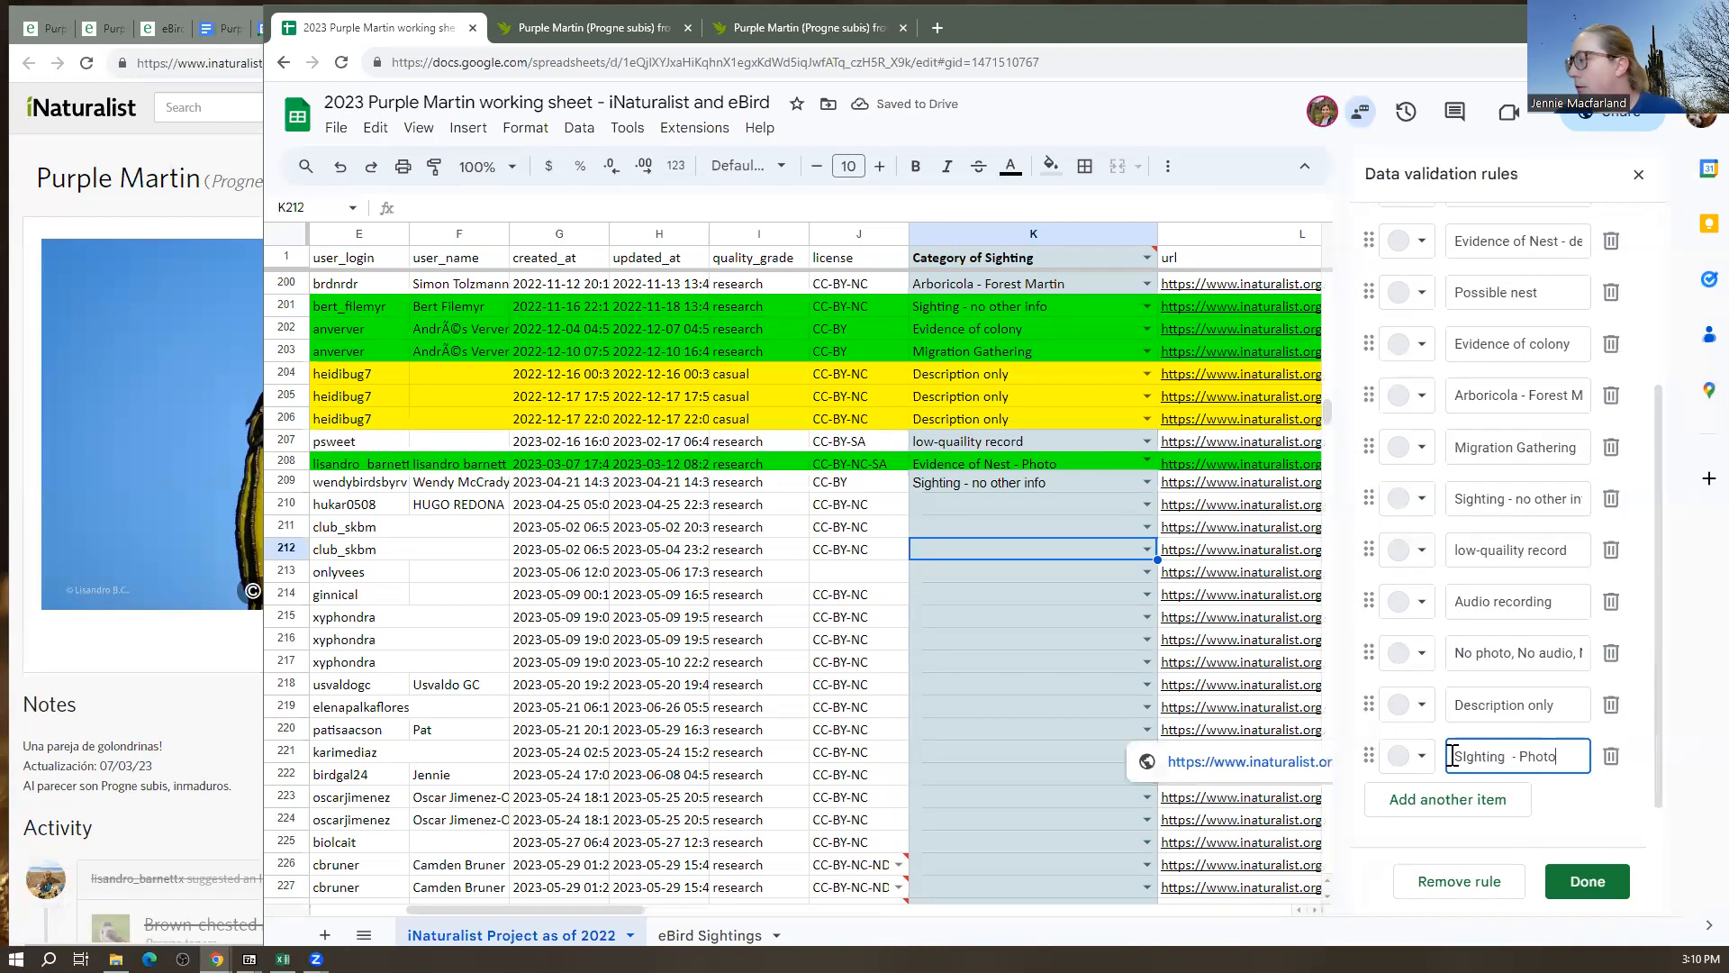
Add another item, "Sighting - Description", to the Category of Sighting data validation rule
left_click(1444, 799)
left_click(1466, 759)
left_click(1481, 797)
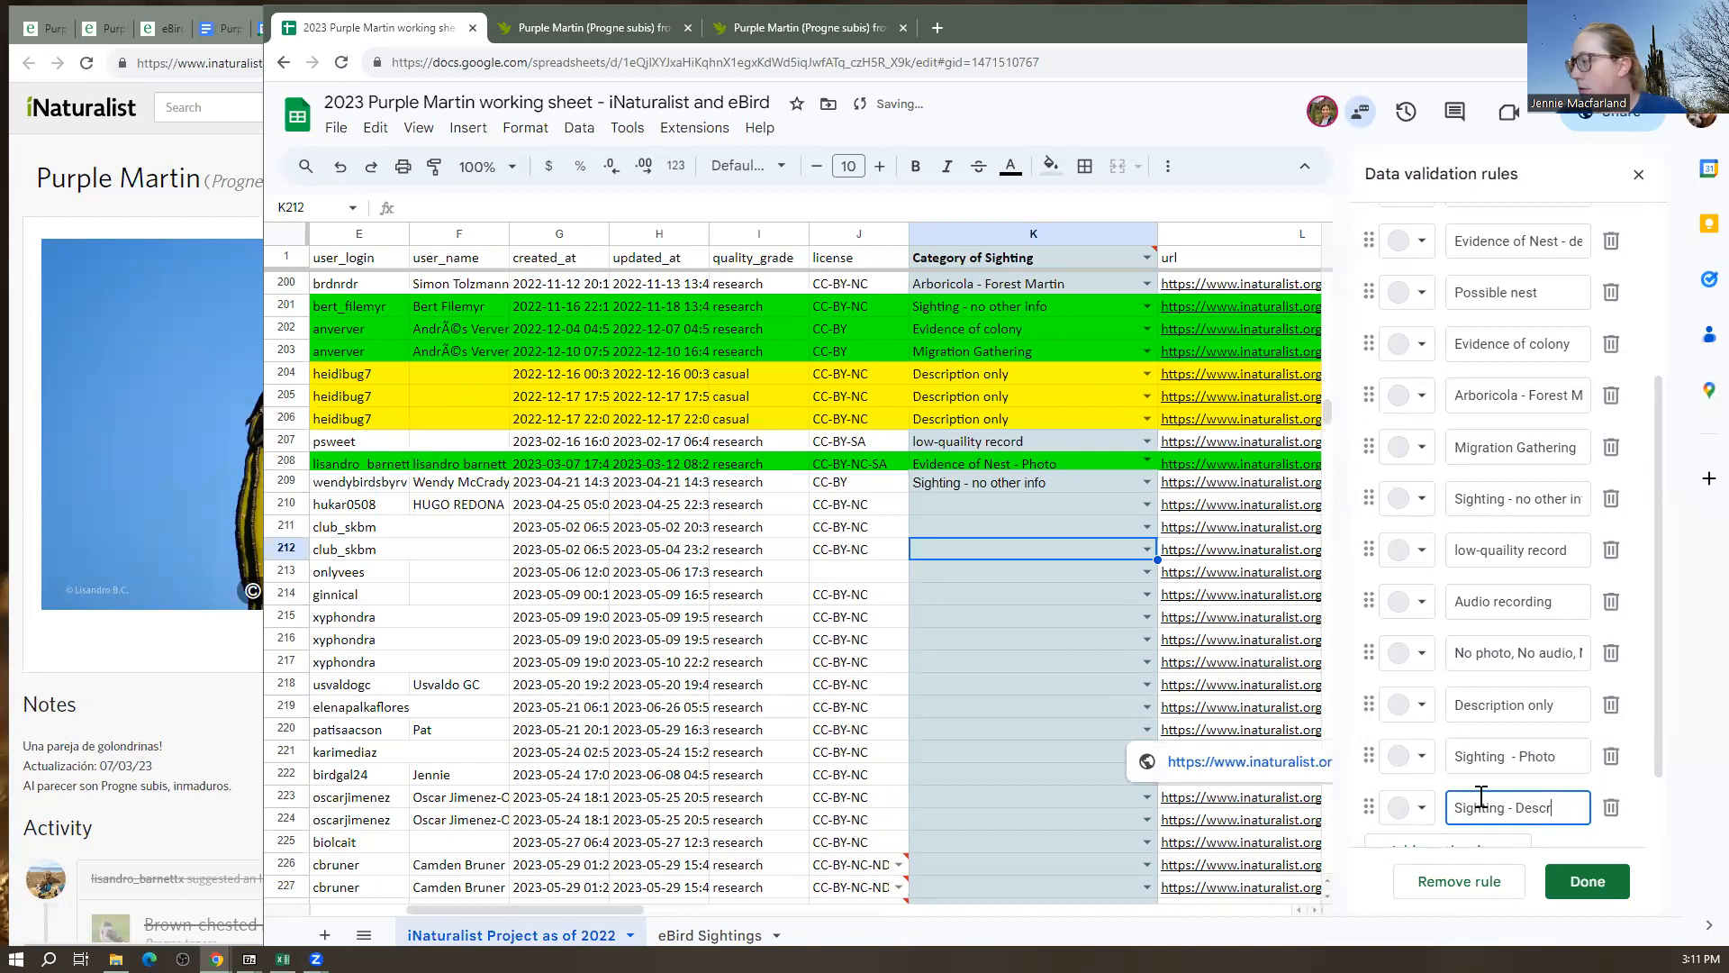
type("Sighting - Description")
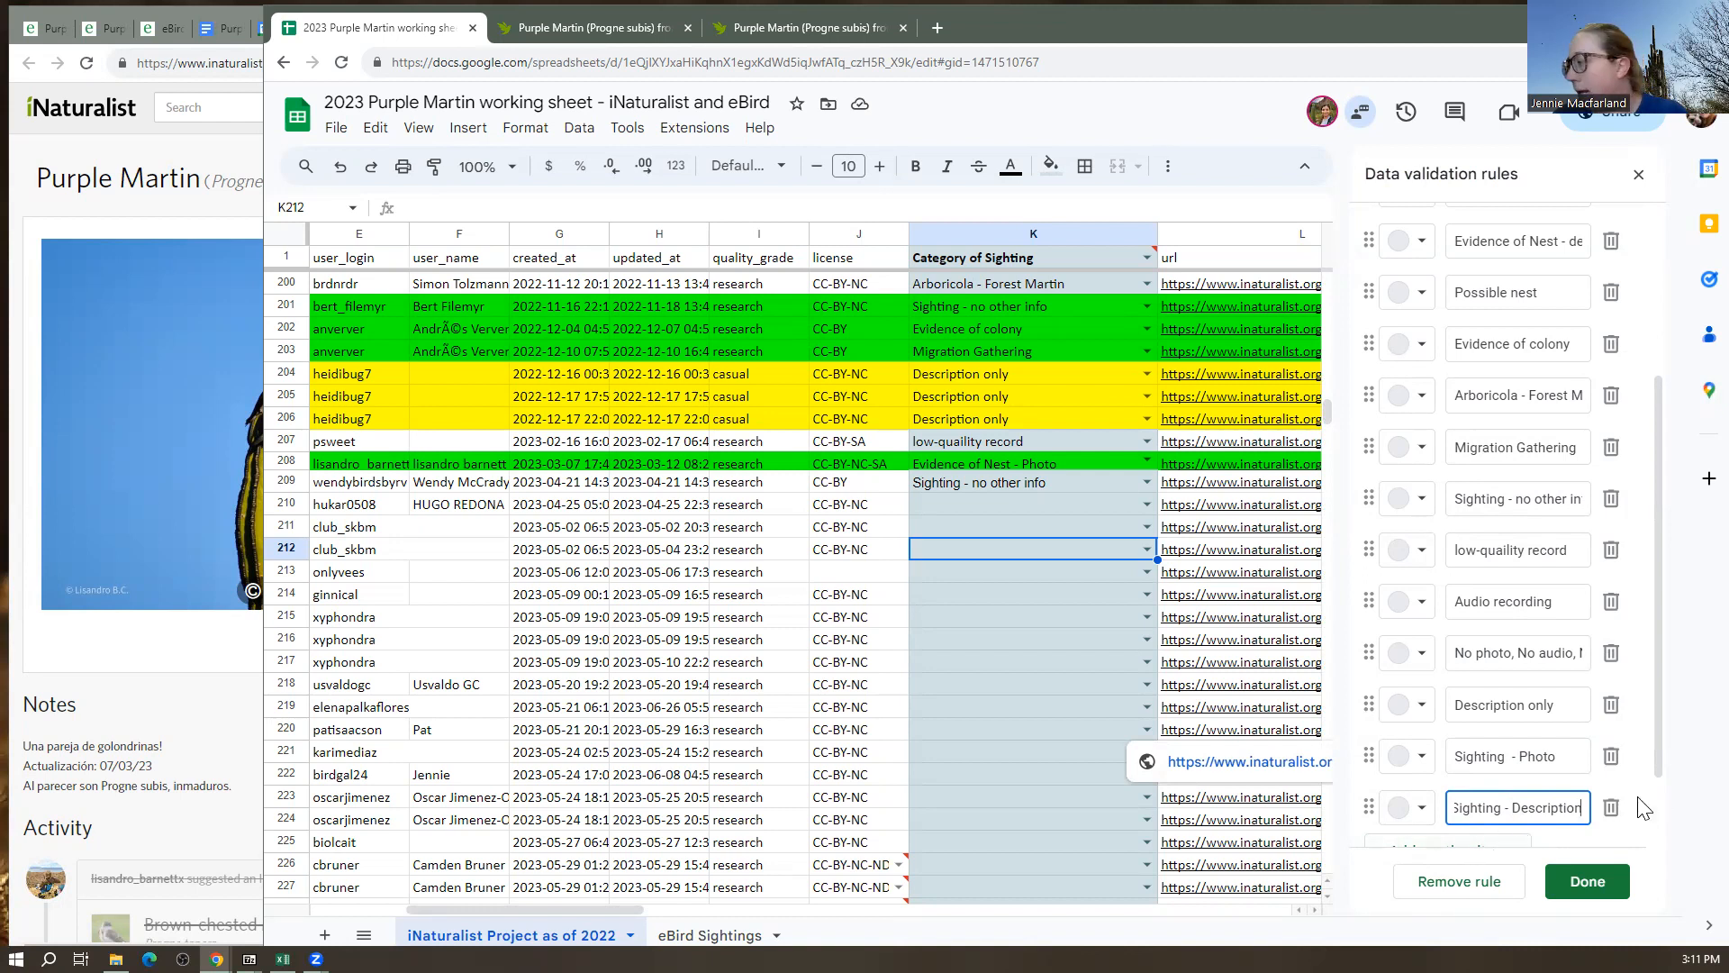
scroll(1468, 790, "down", 1)
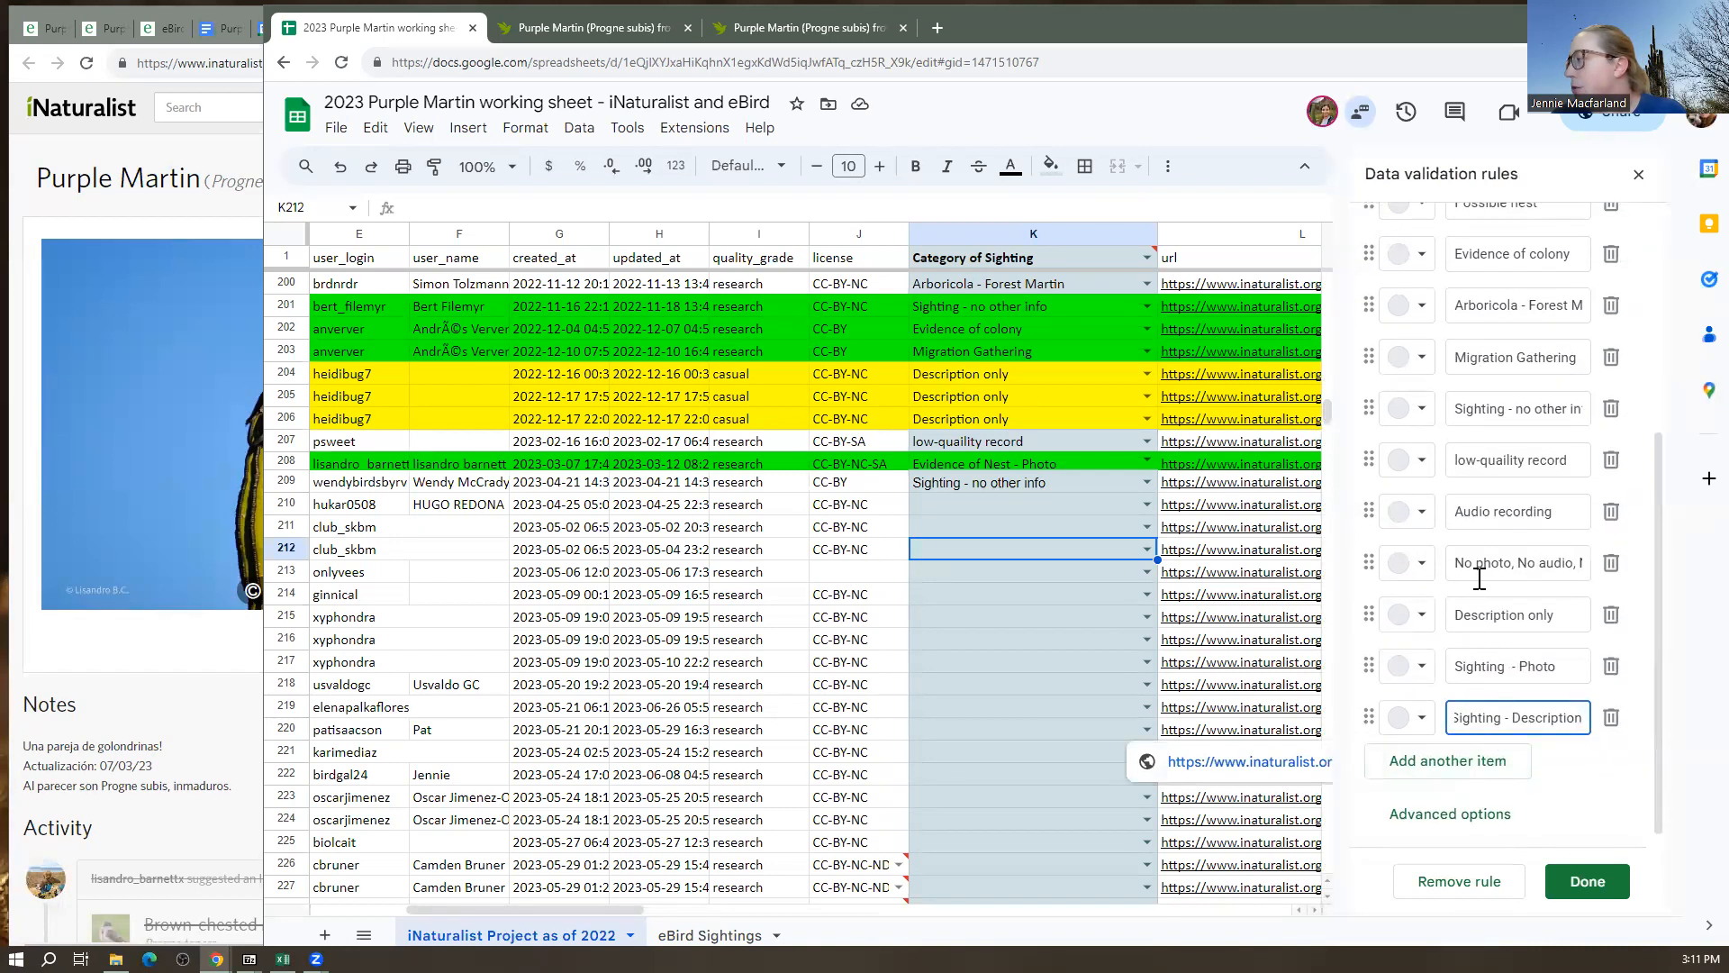
Reorder the Category of Sighting items so "Sighting - Description" and "Sighting - Photo" sit between "Arboricola - Forest Martin" and "Migration Gathering"
left_click(1574, 767)
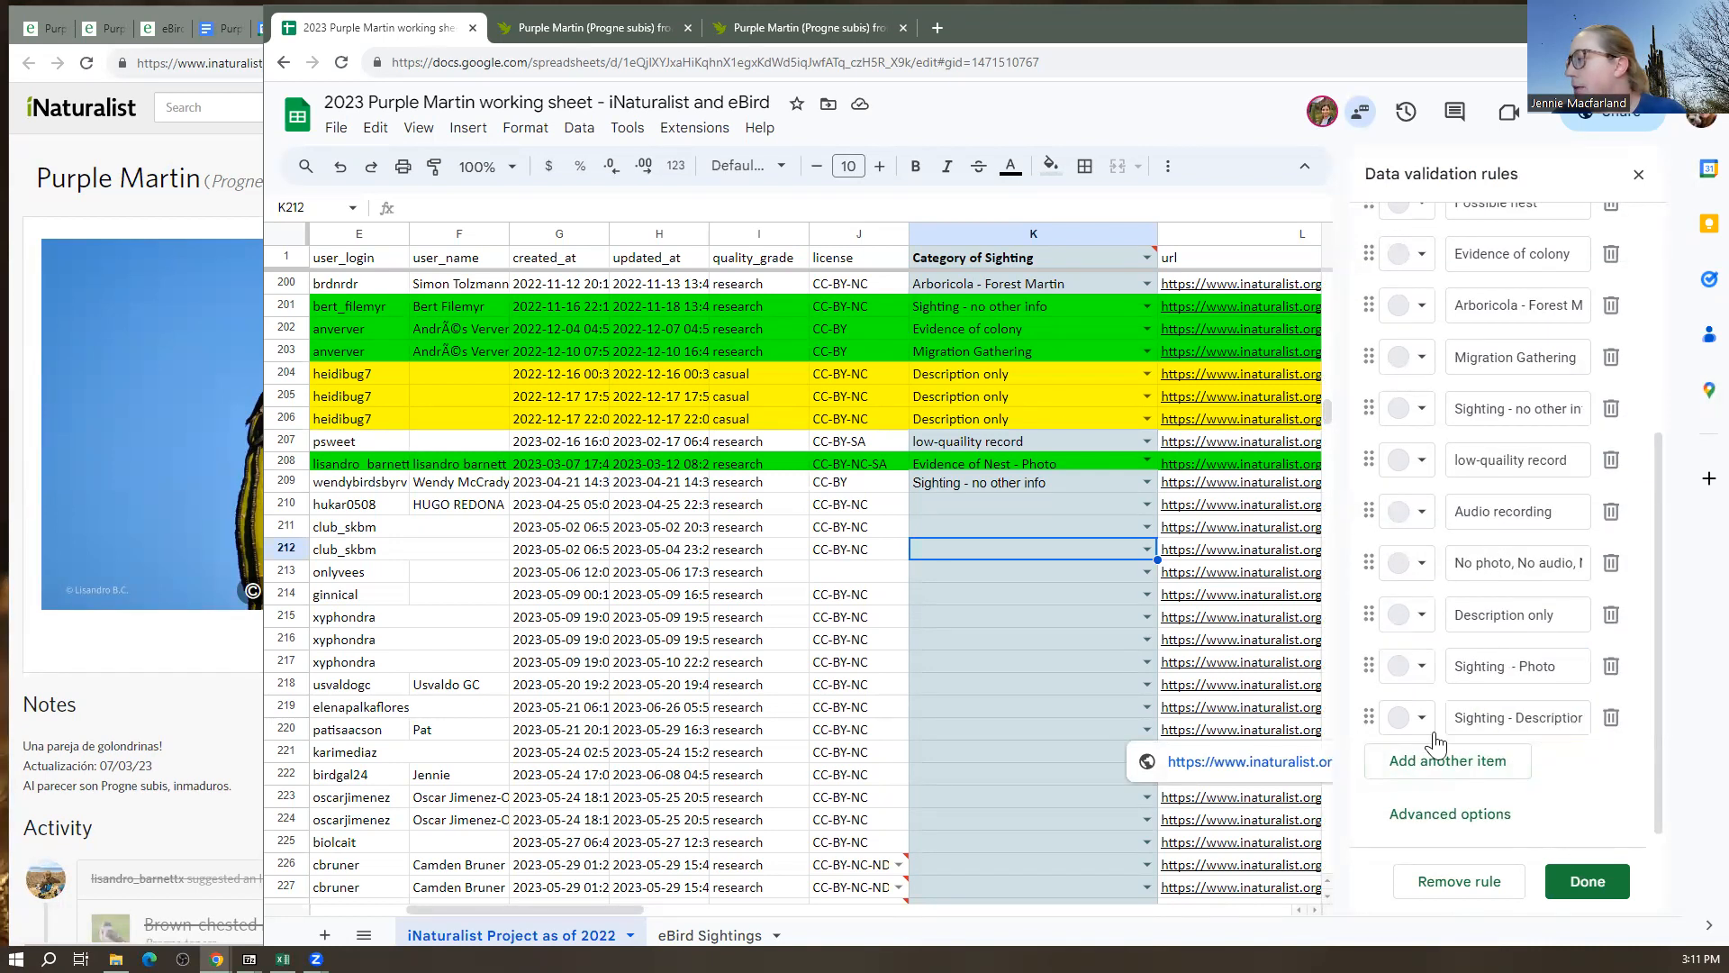
left_click_drag(1367, 663, 1361, 361)
left_click_drag(1358, 713, 1362, 360)
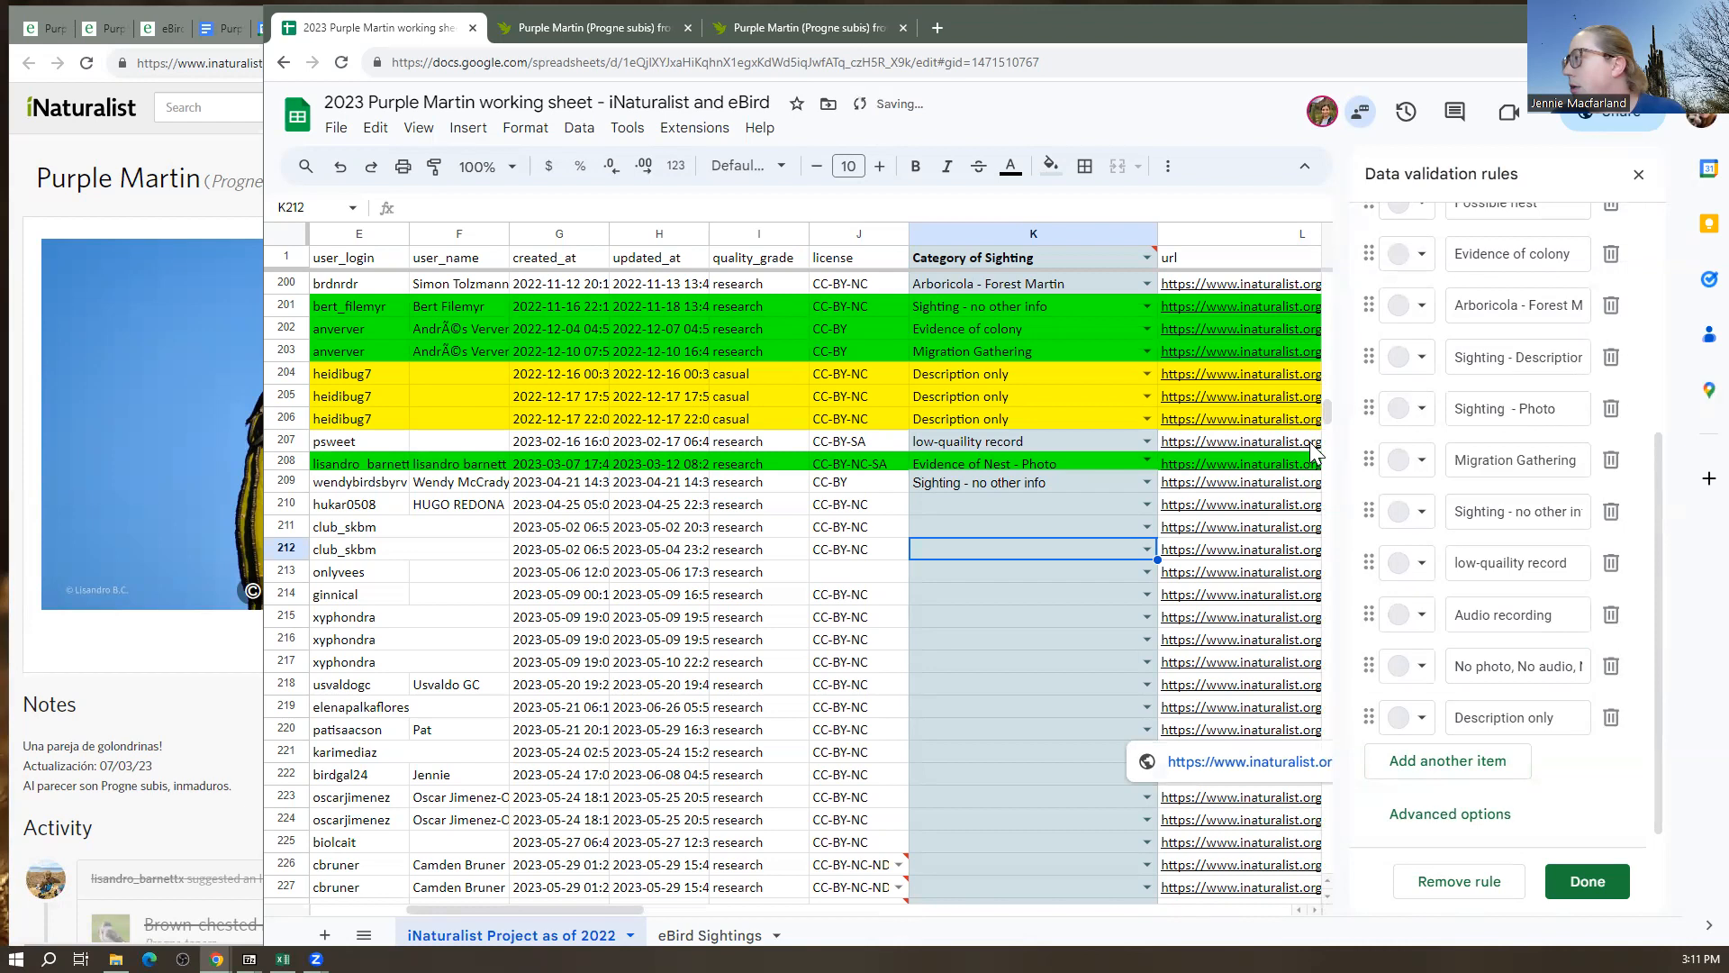
Add a "Sighting - Photo & Description" item to the validation rule and place it directly below "Sighting - Photo"
left_click(1411, 770)
type("Sighting - Photo ")
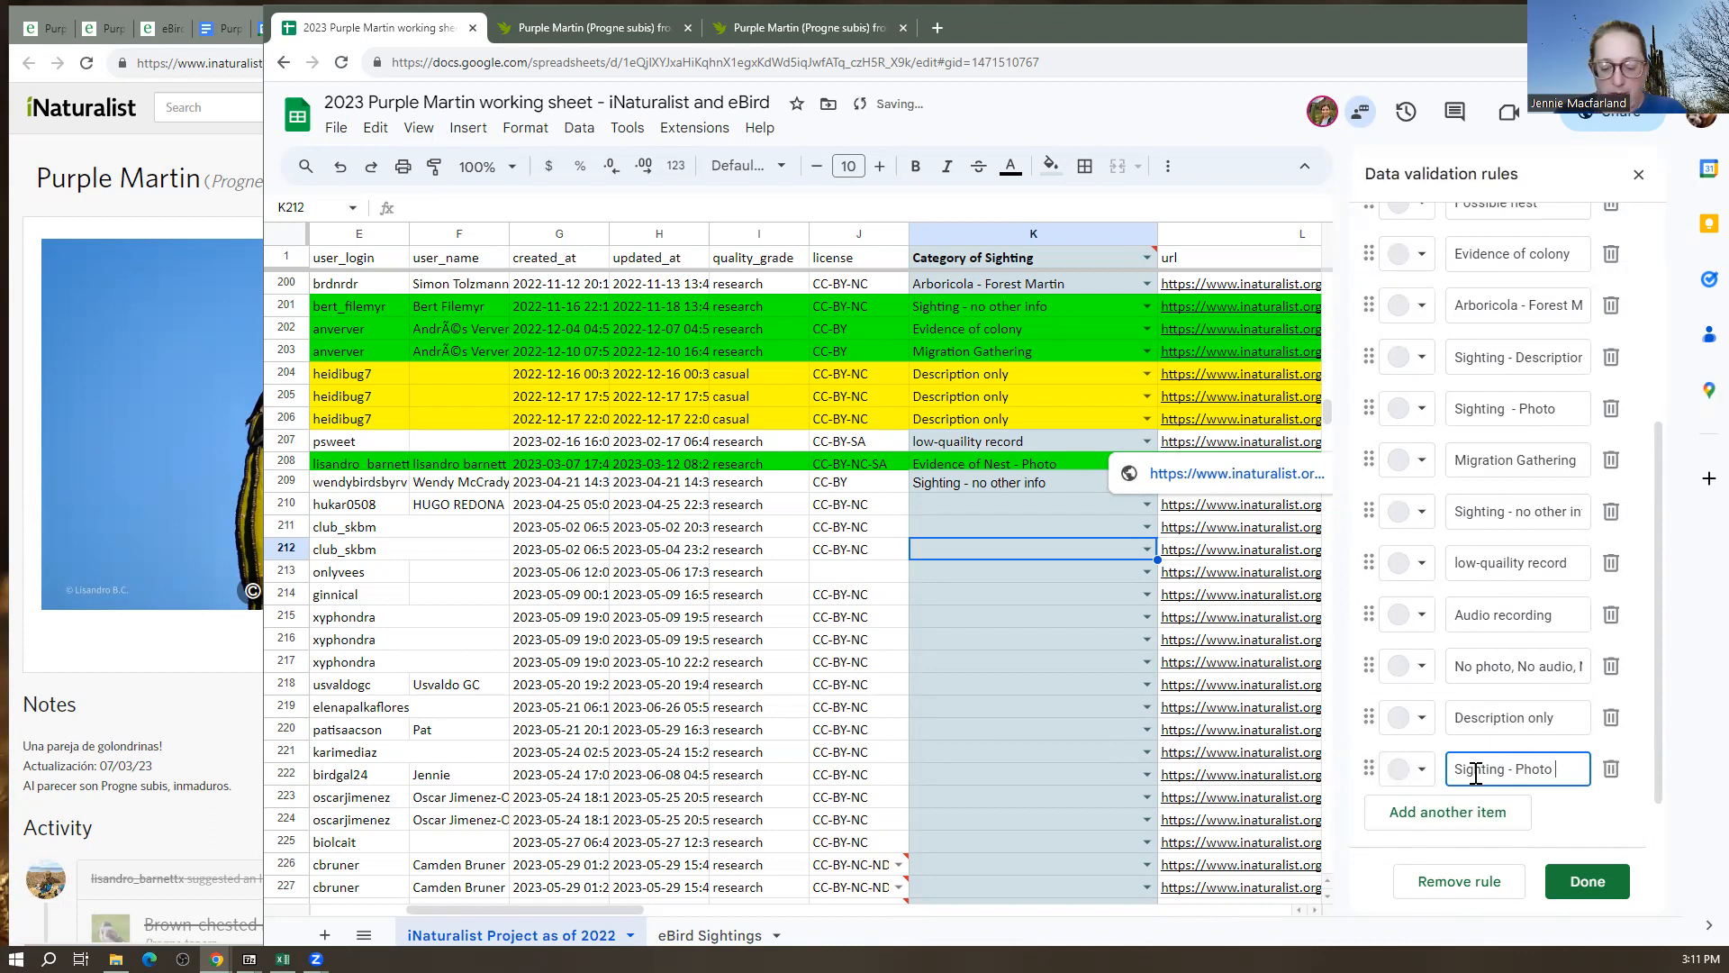
type("and& Description")
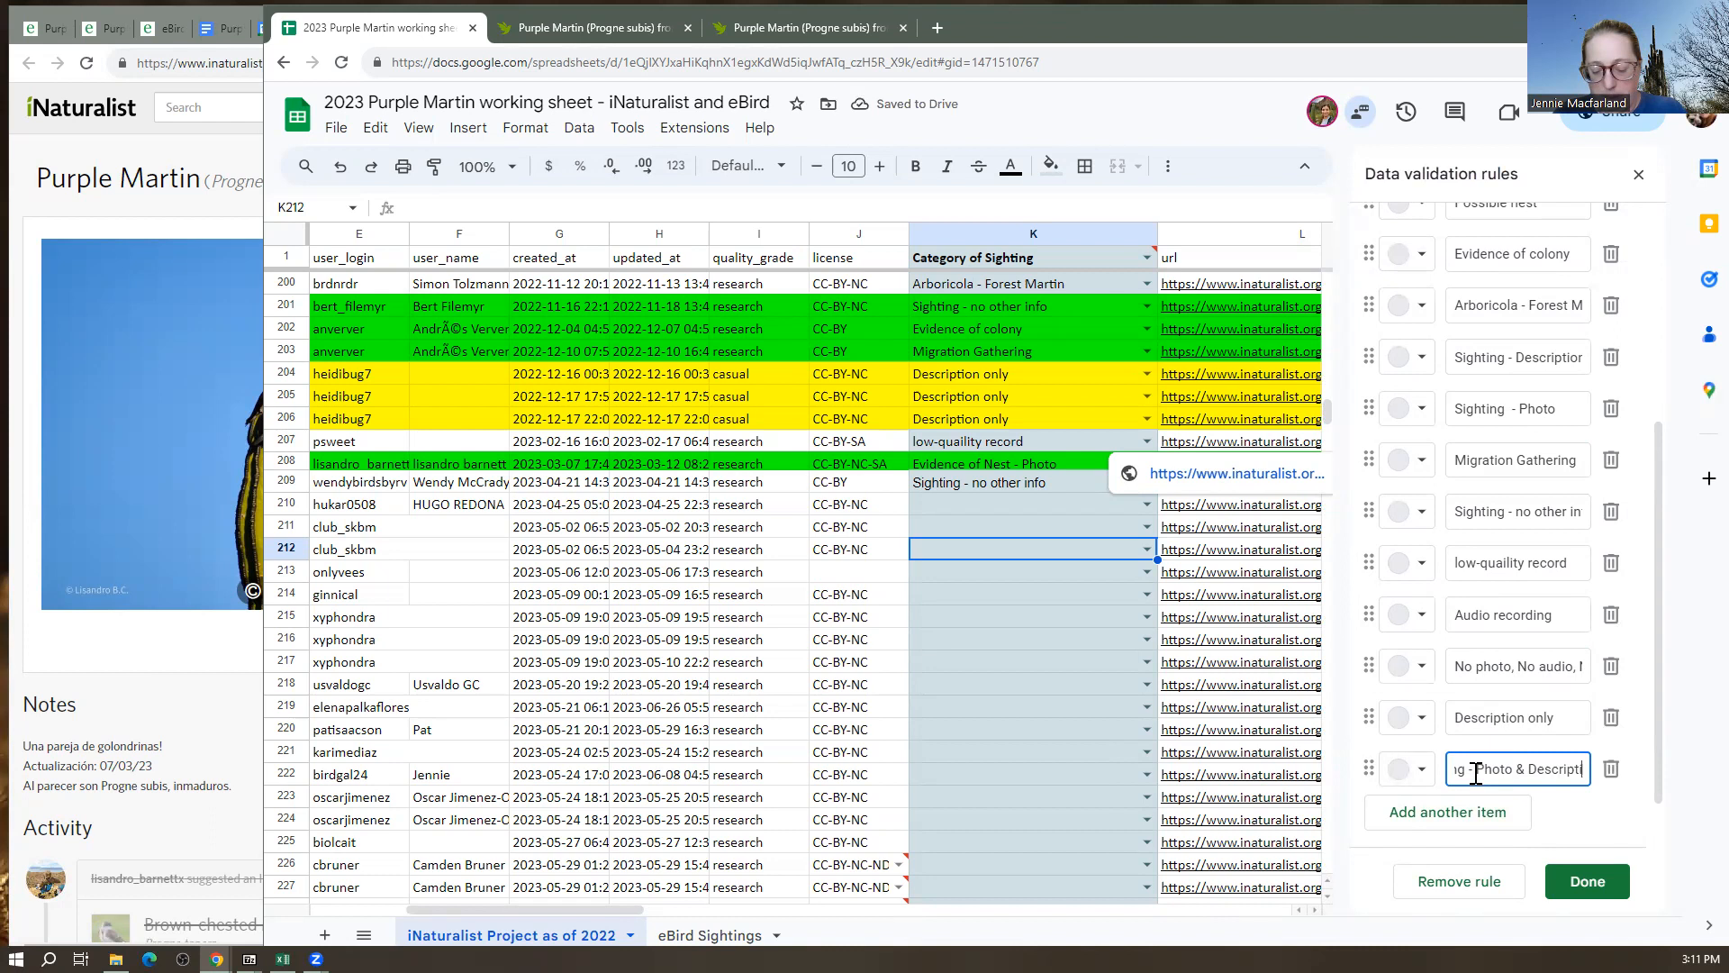
left_click_drag(1390, 768, 1389, 486)
left_click_drag(1383, 468, 1374, 459)
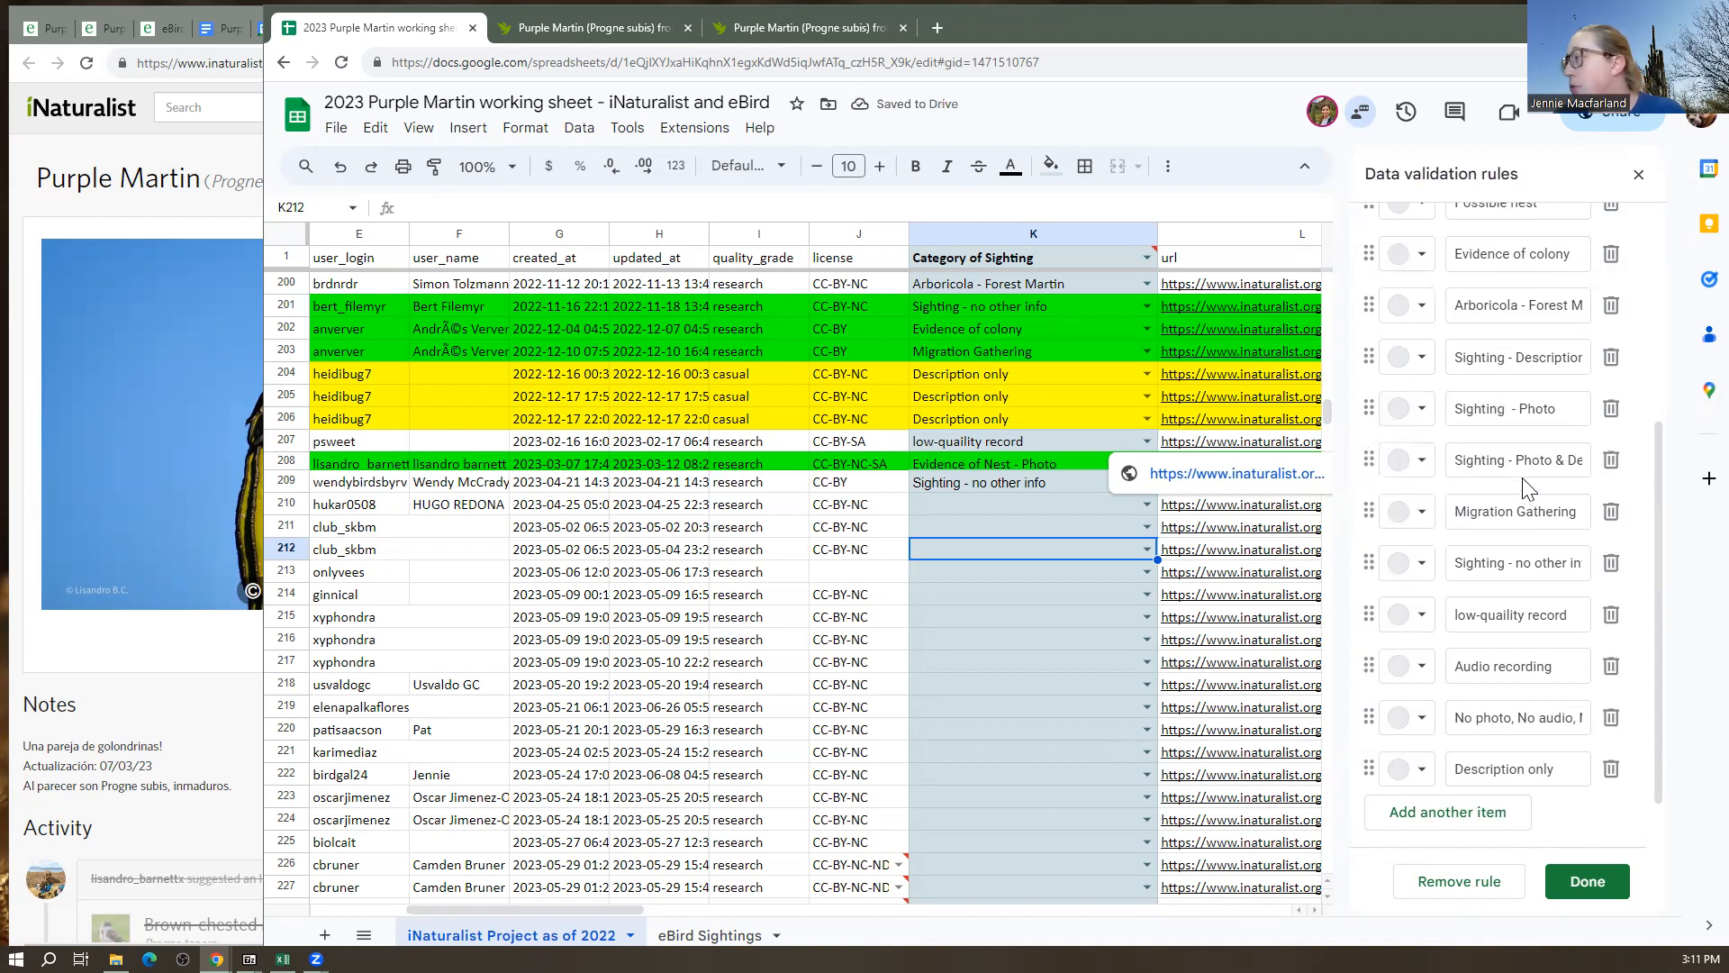
Move "Sighting - no other info" above "Migration Gathering" in the rule, then save it and apply the changes to all matching dropdowns
left_click_drag(1372, 560, 1374, 509)
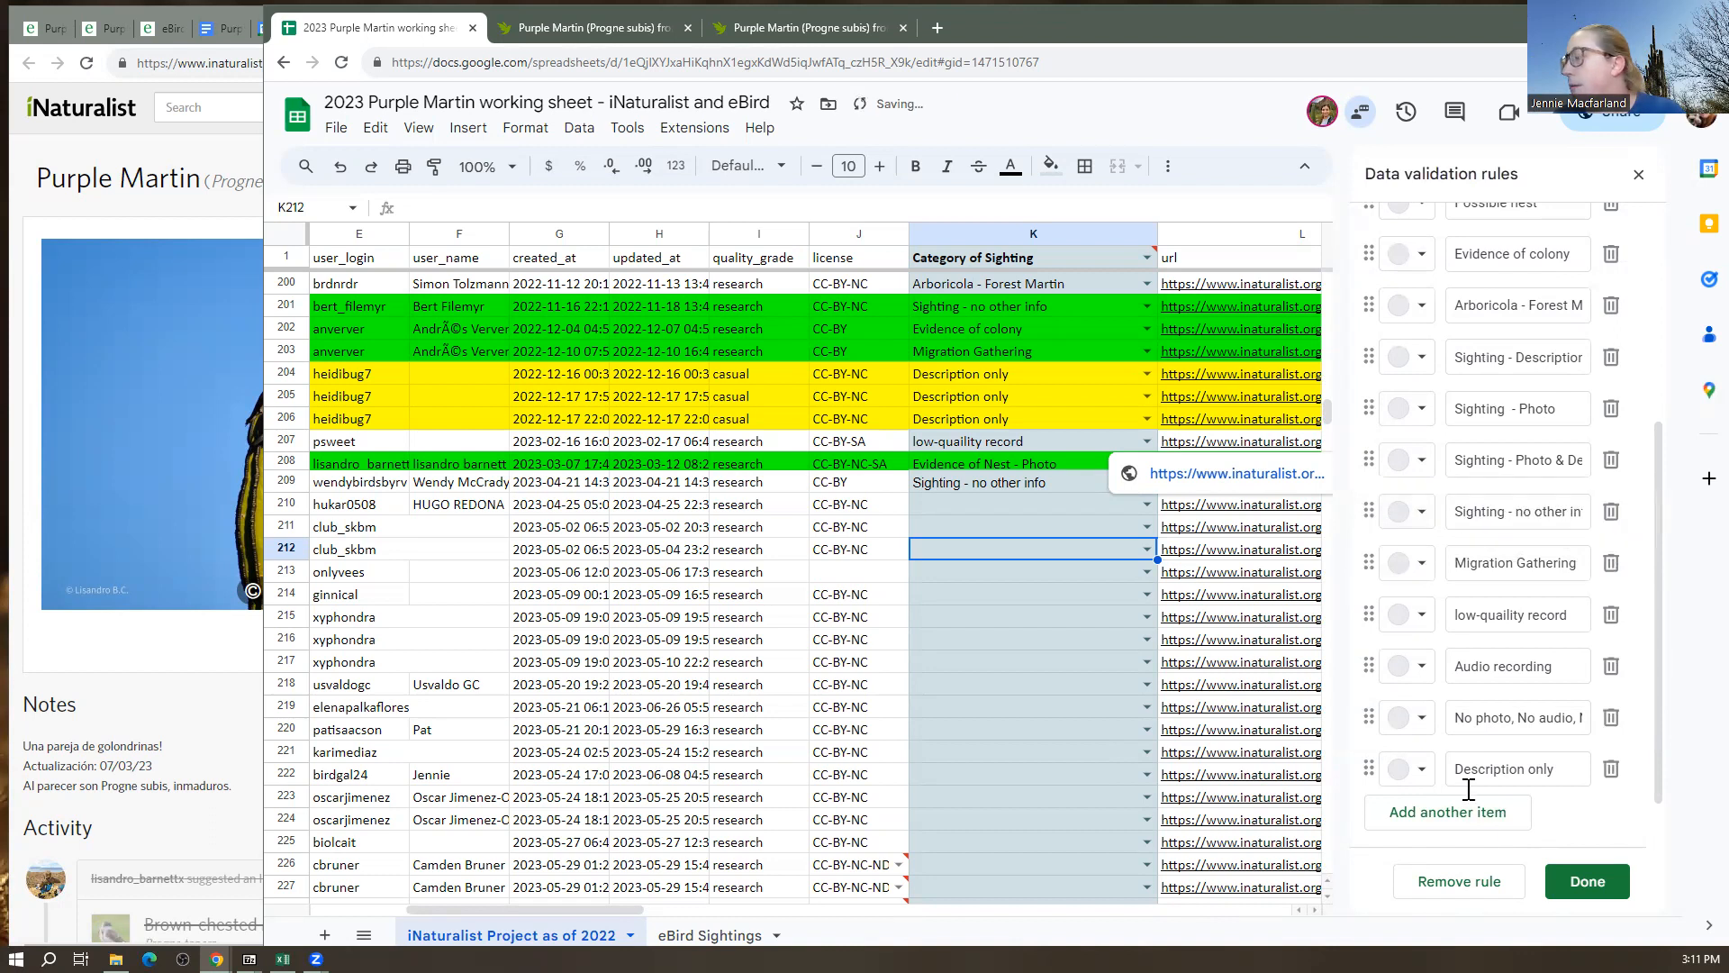
left_click(1616, 891)
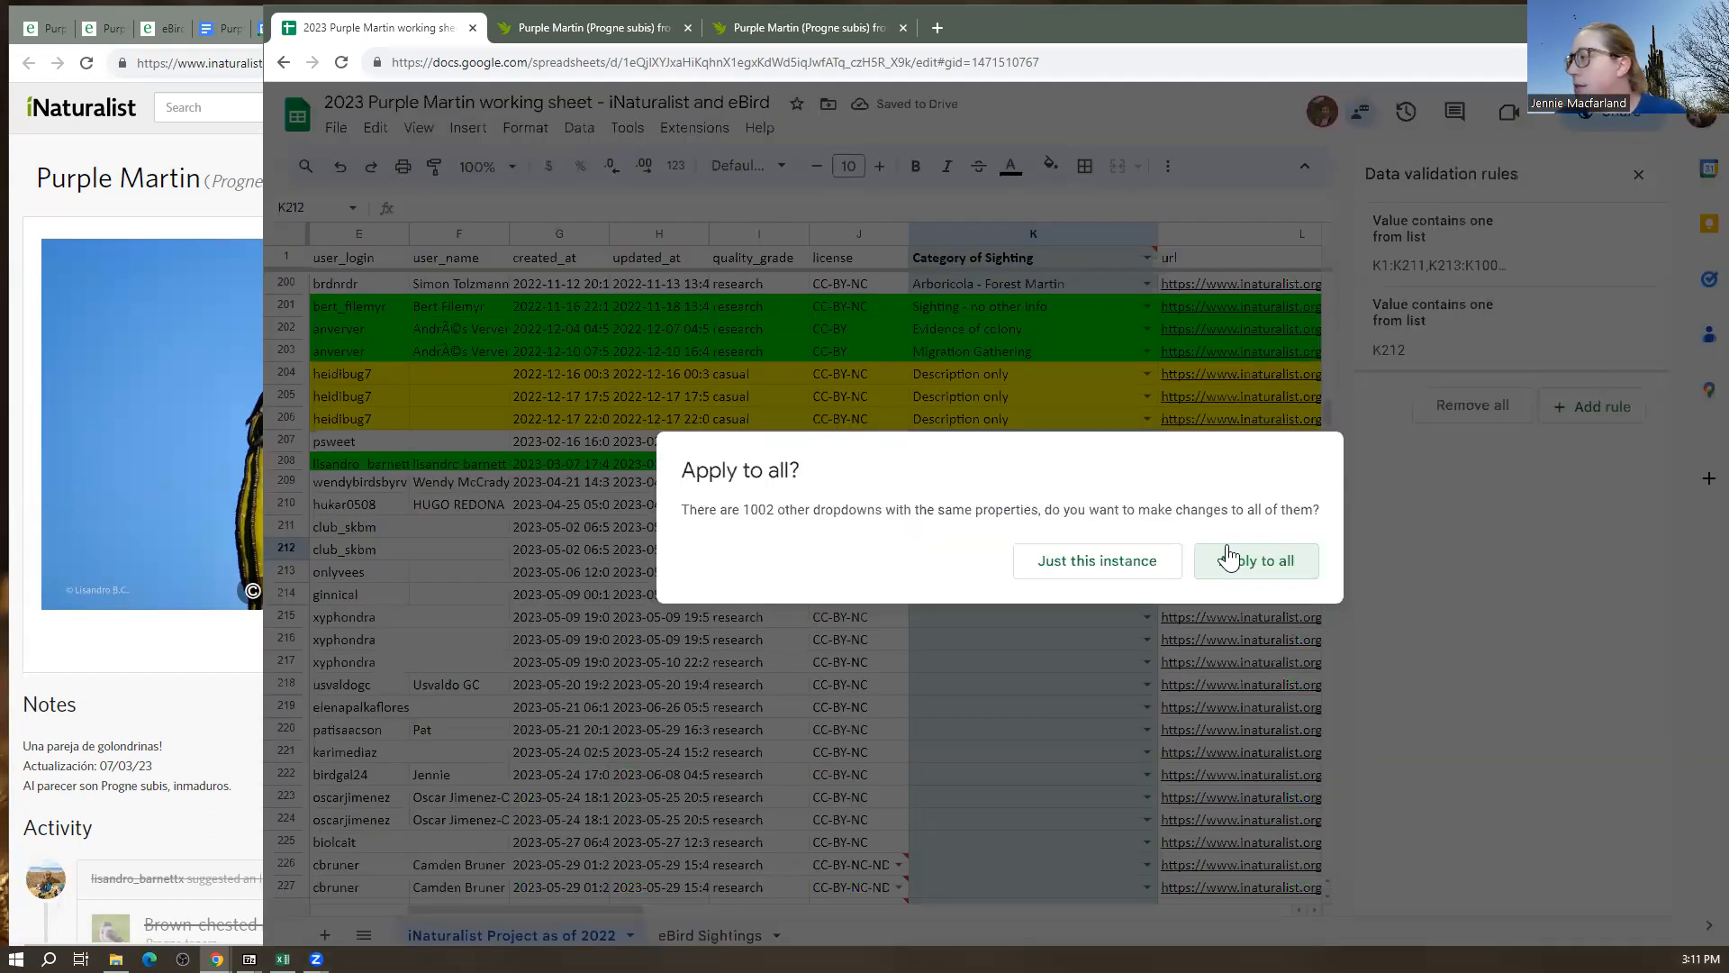
left_click(1230, 573)
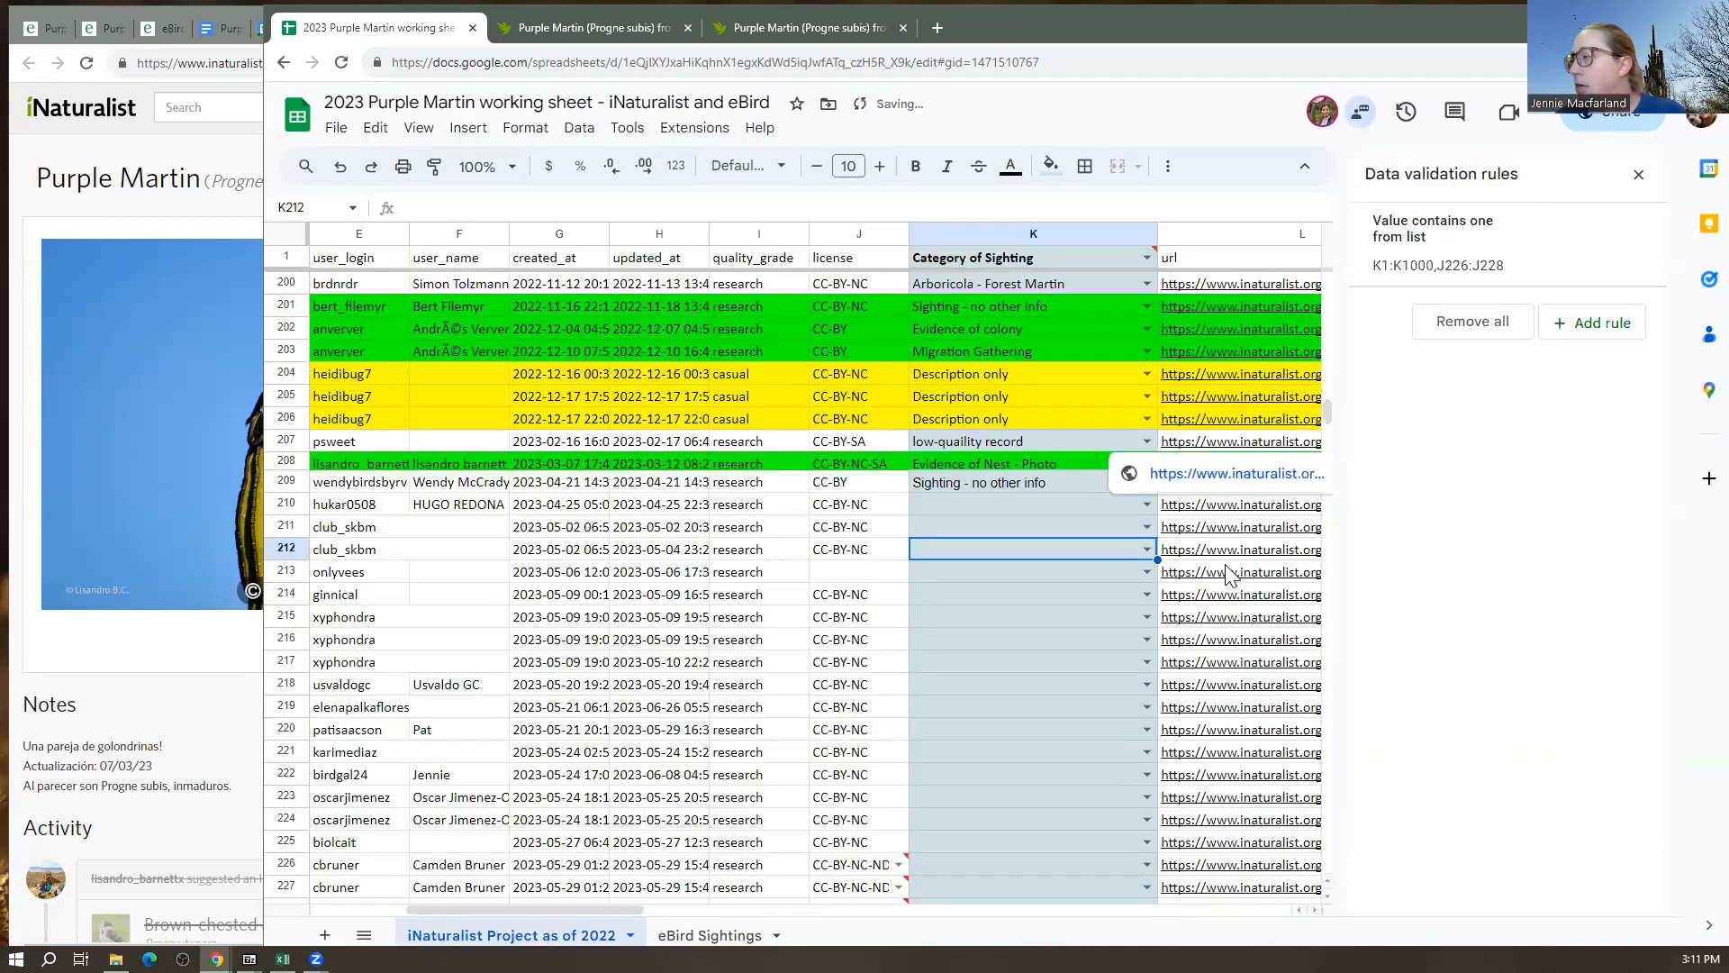
Check the photo on the already open observation page and set the Category of Sighting in row 210 to "Sighting - Photo"
left_click(1115, 505)
left_click(1145, 505)
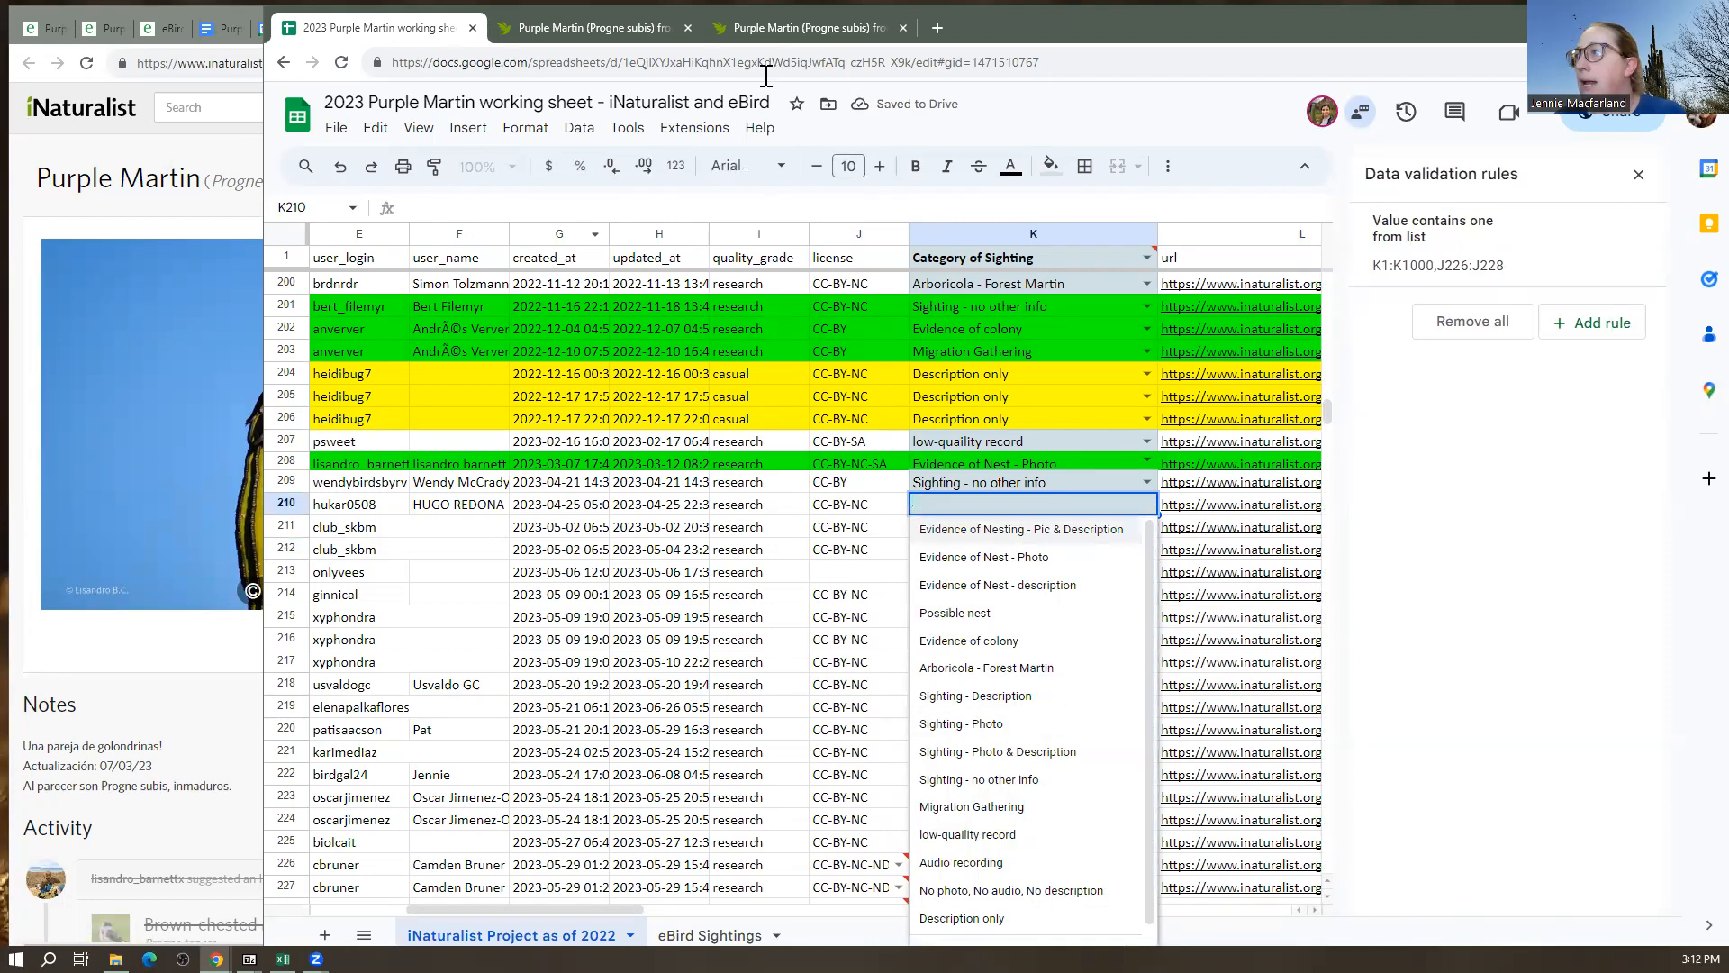
left_click(780, 32)
left_click(607, 26)
scroll(736, 512, "up", 4)
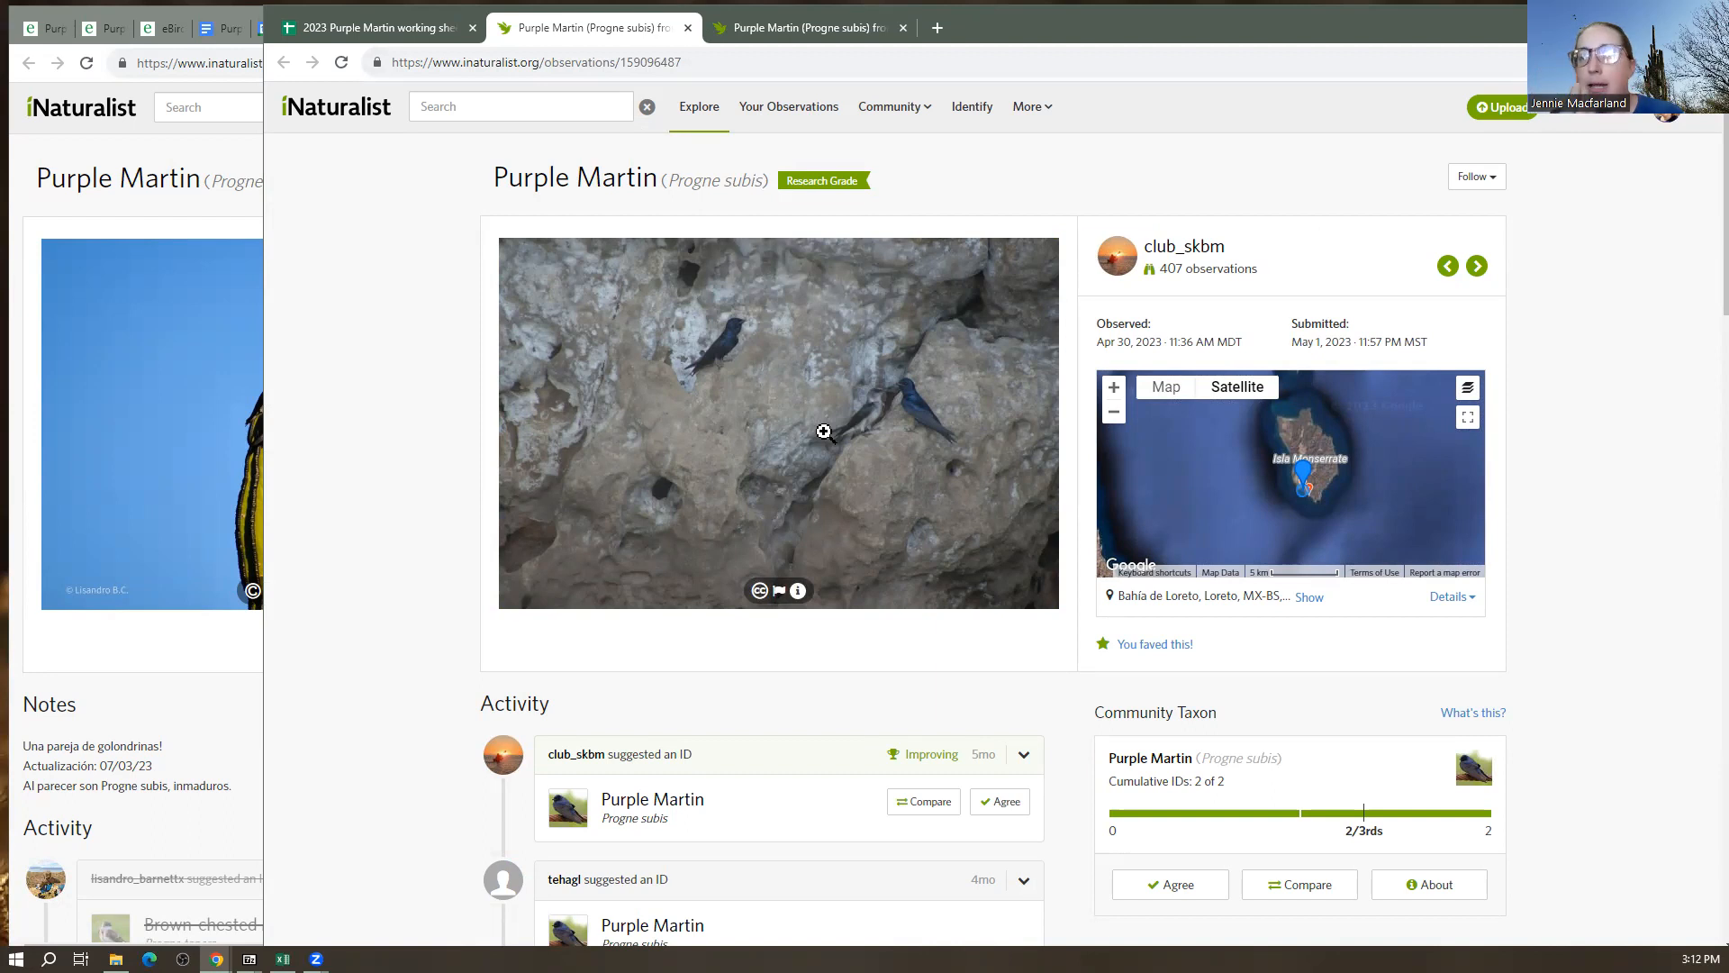
left_click(385, 34)
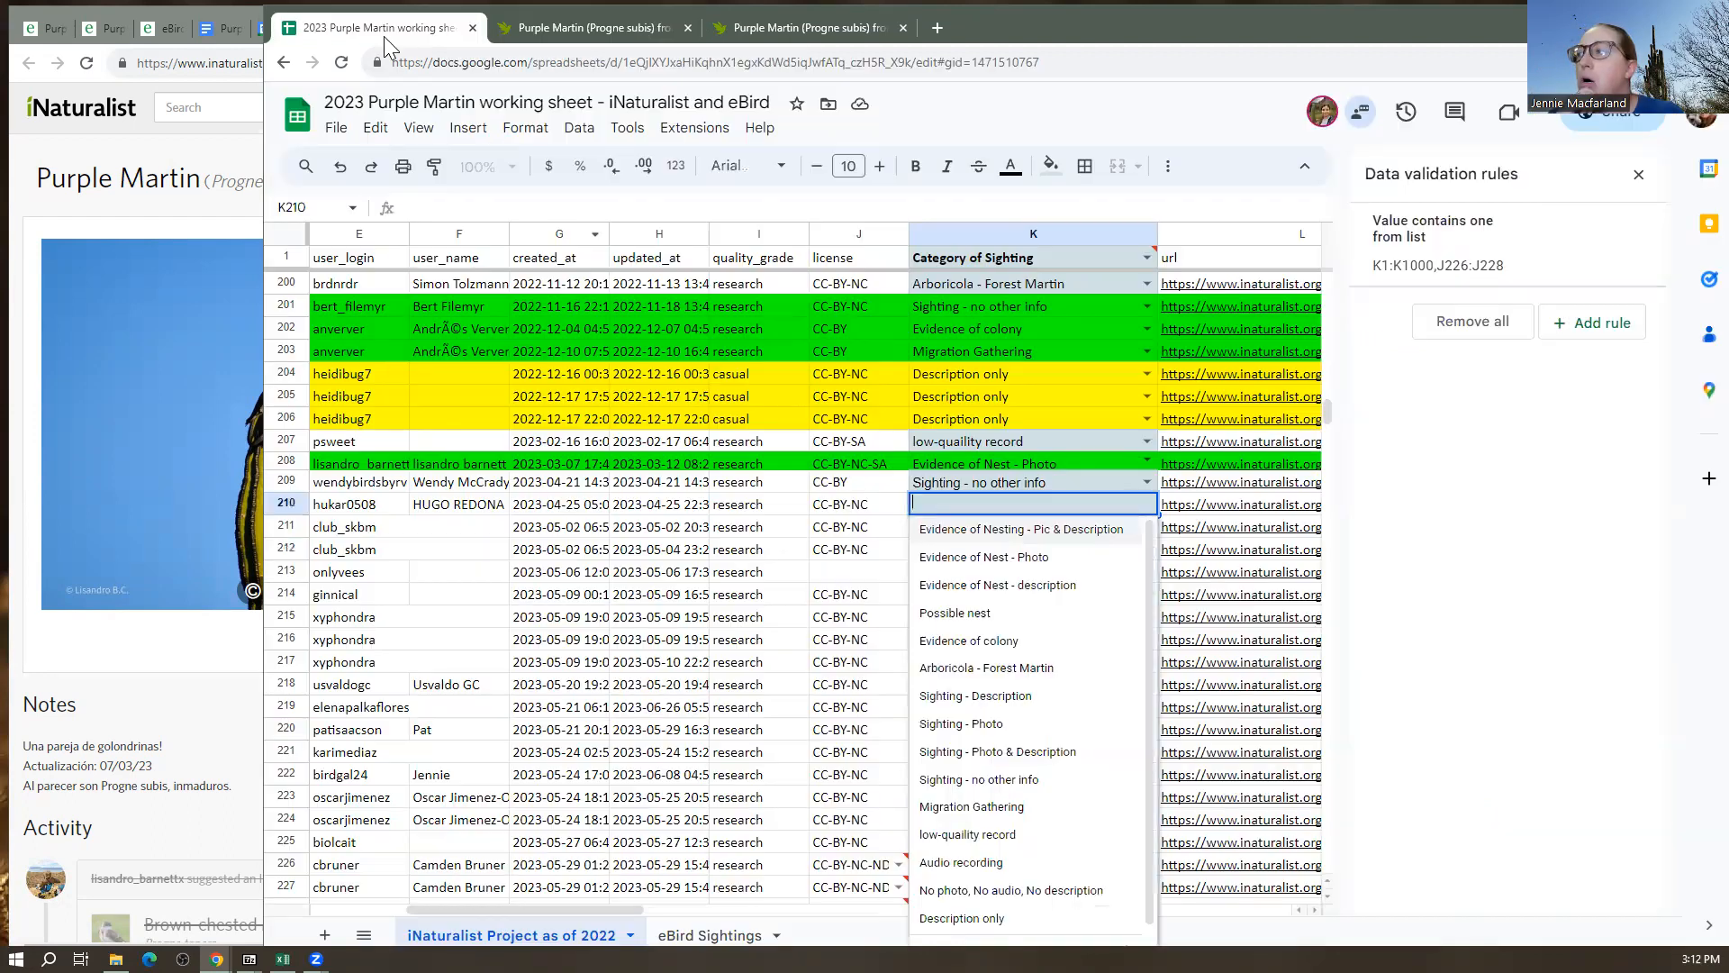
left_click(953, 725)
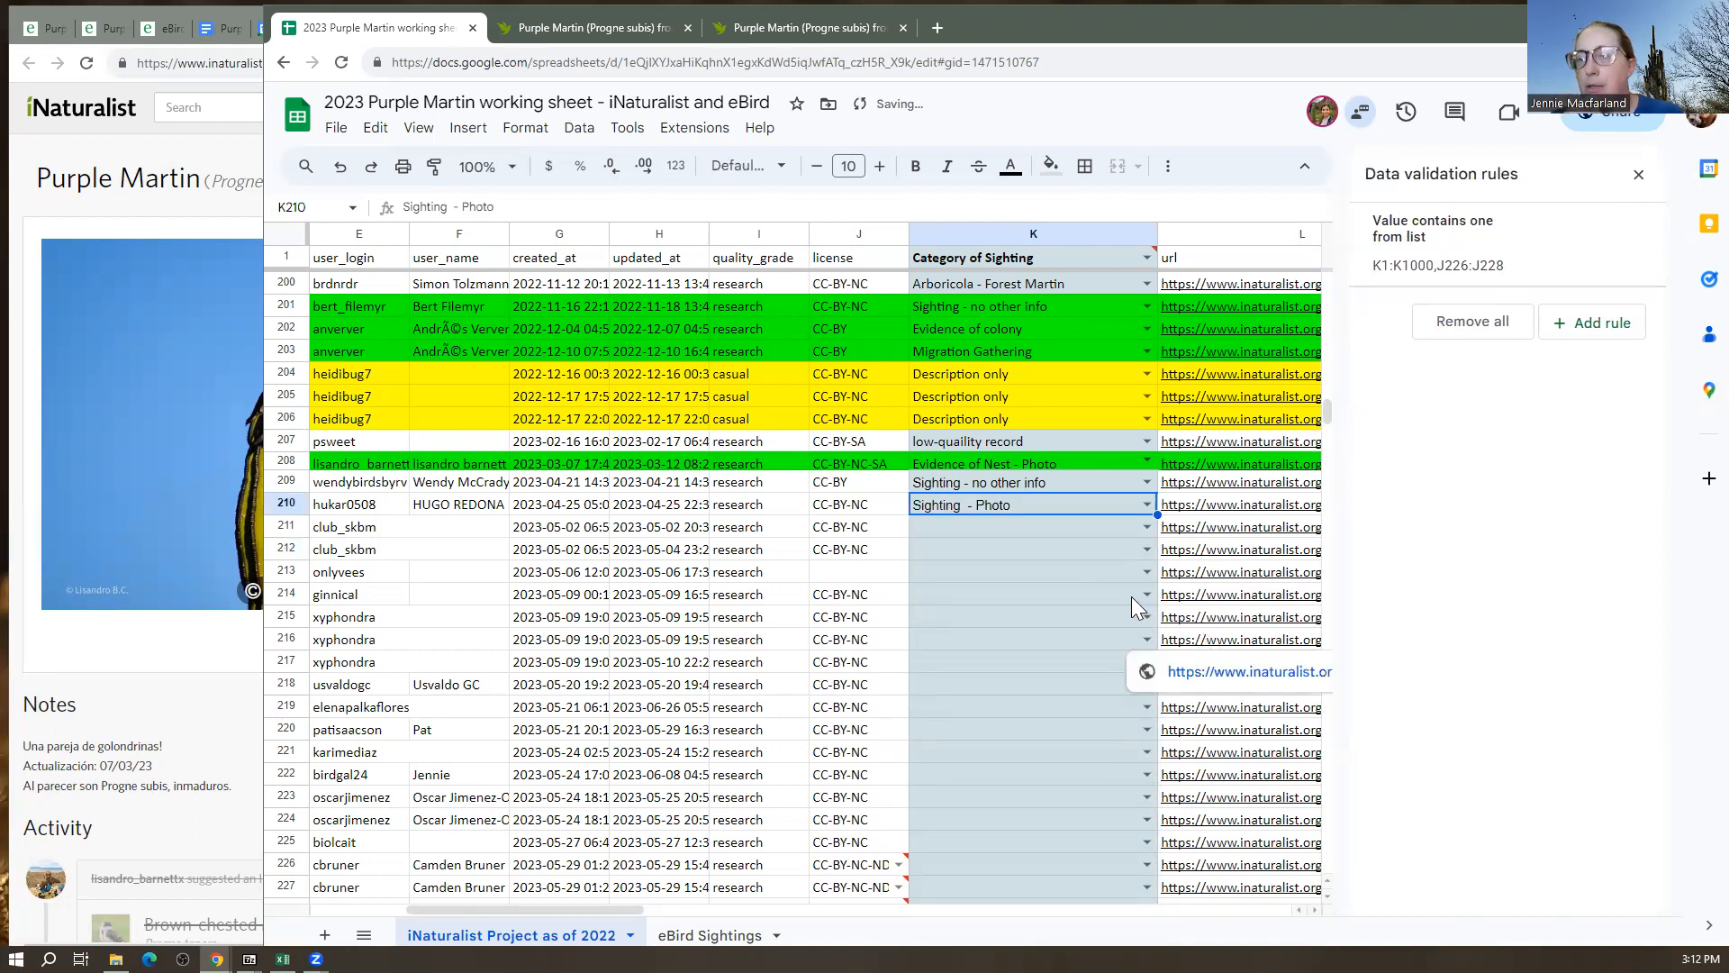
Clear the Category of Sighting in row 210 and close the data validation rules
left_click(1215, 531)
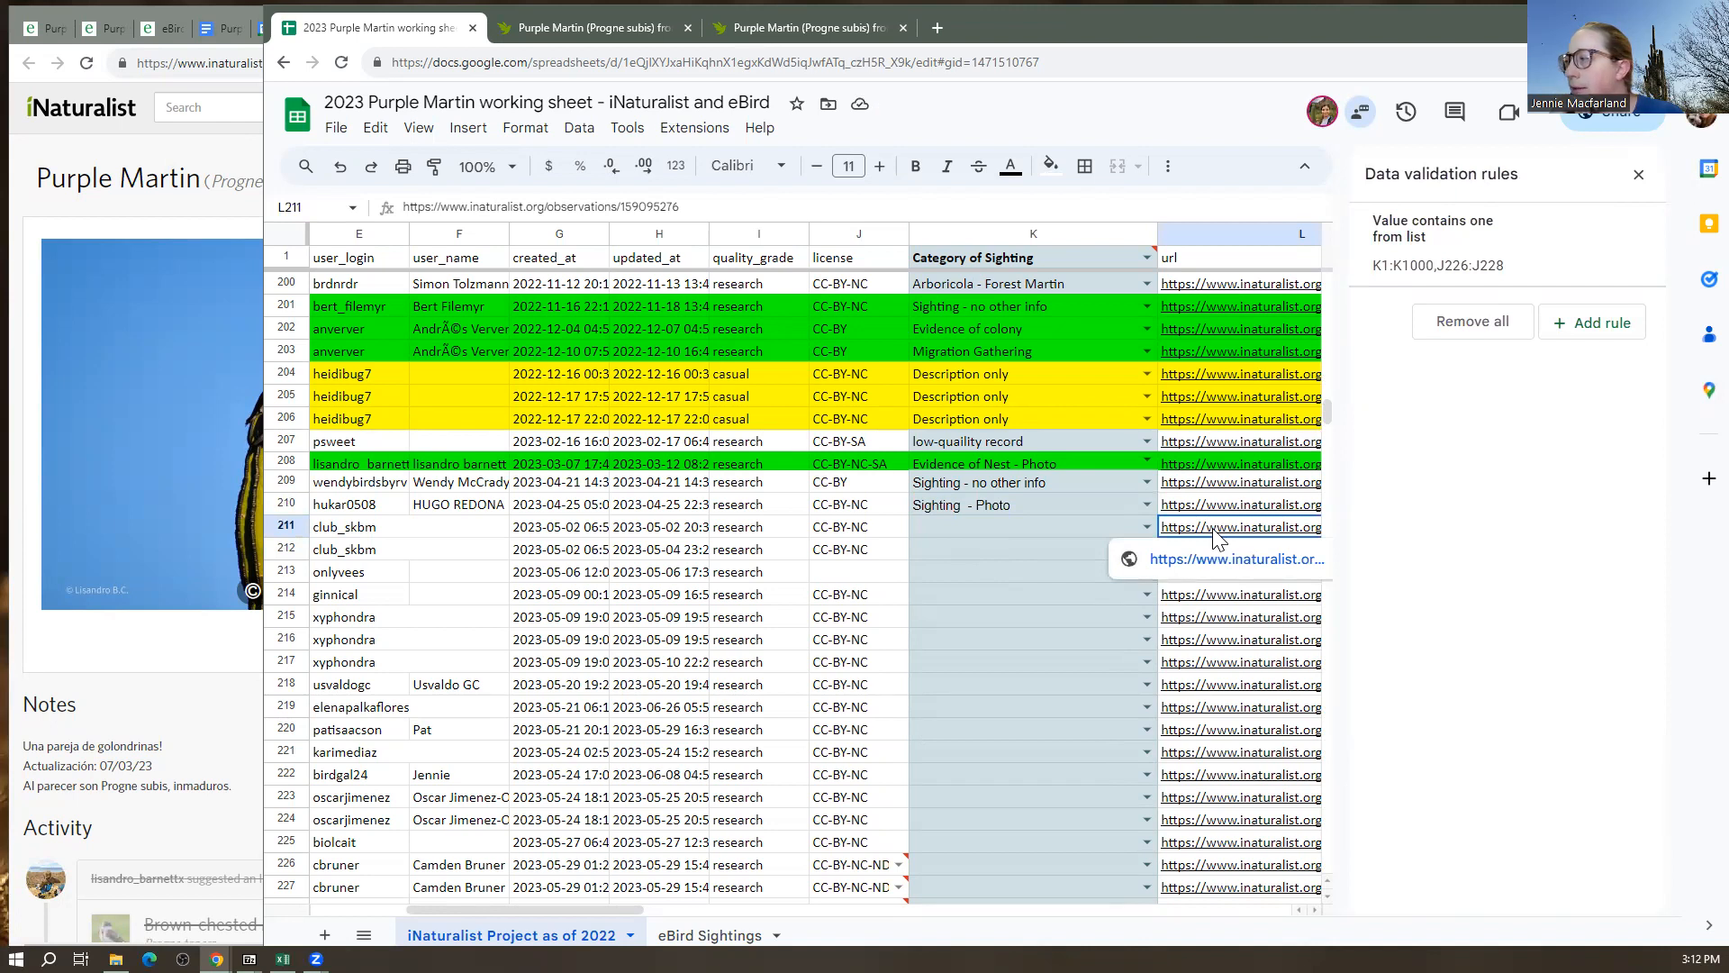
double_click(1125, 500)
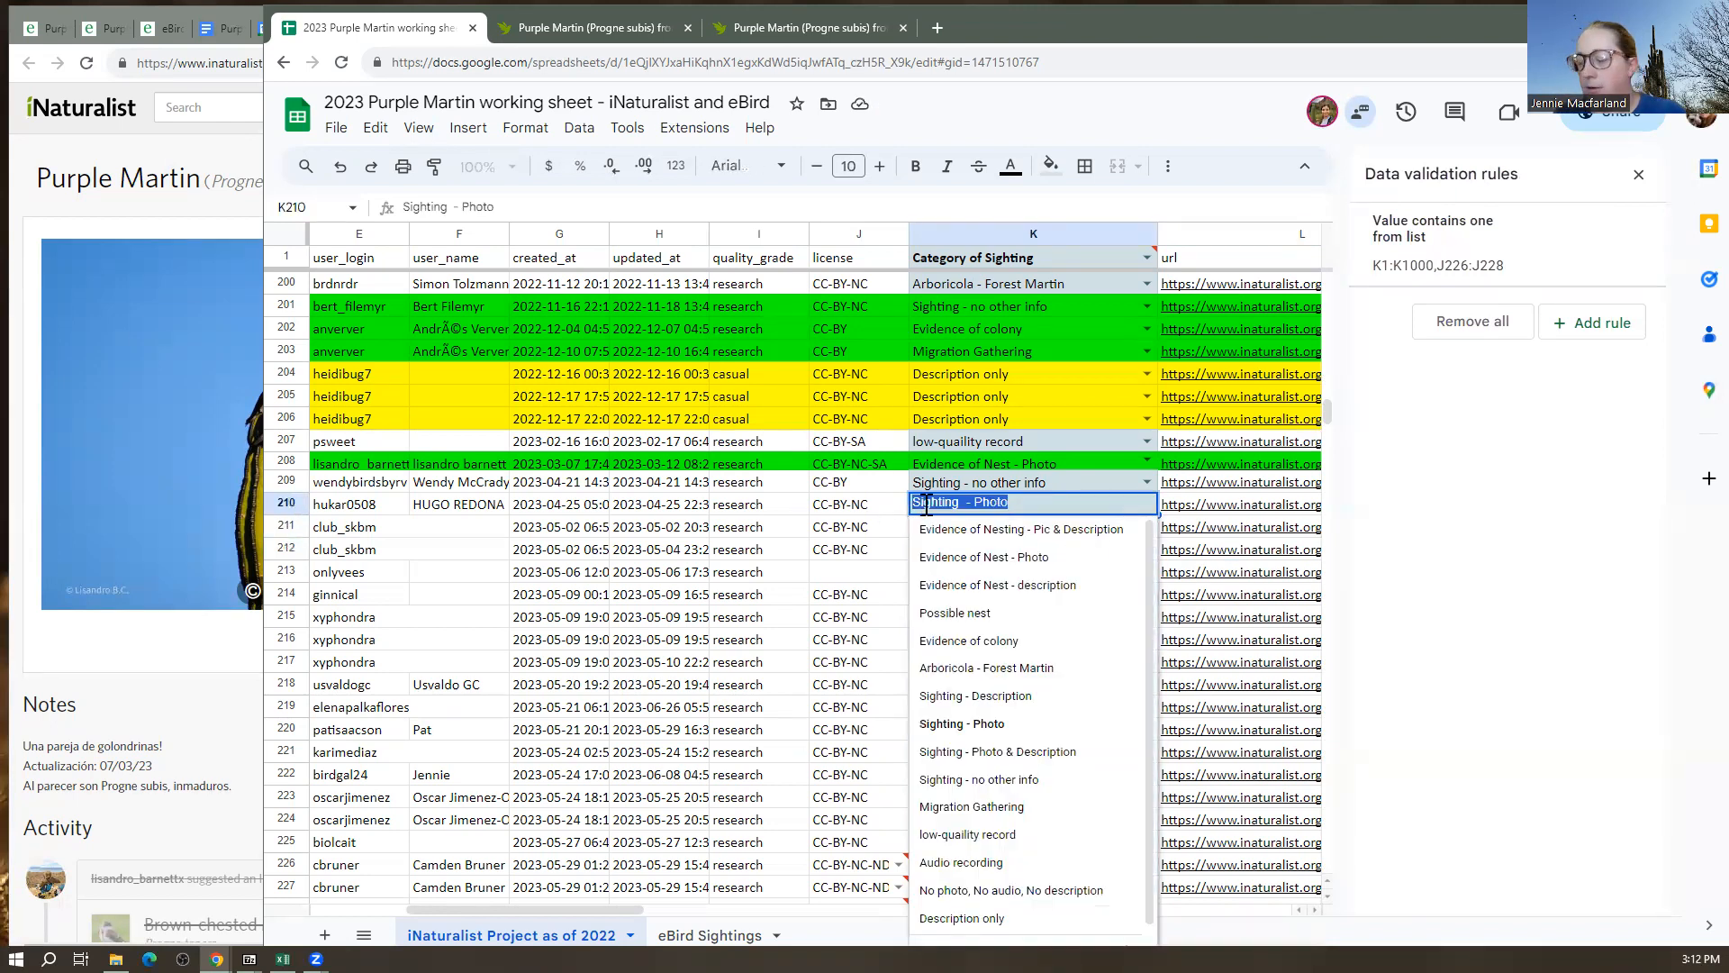
key("ctrl+a")
key("BackSpace")
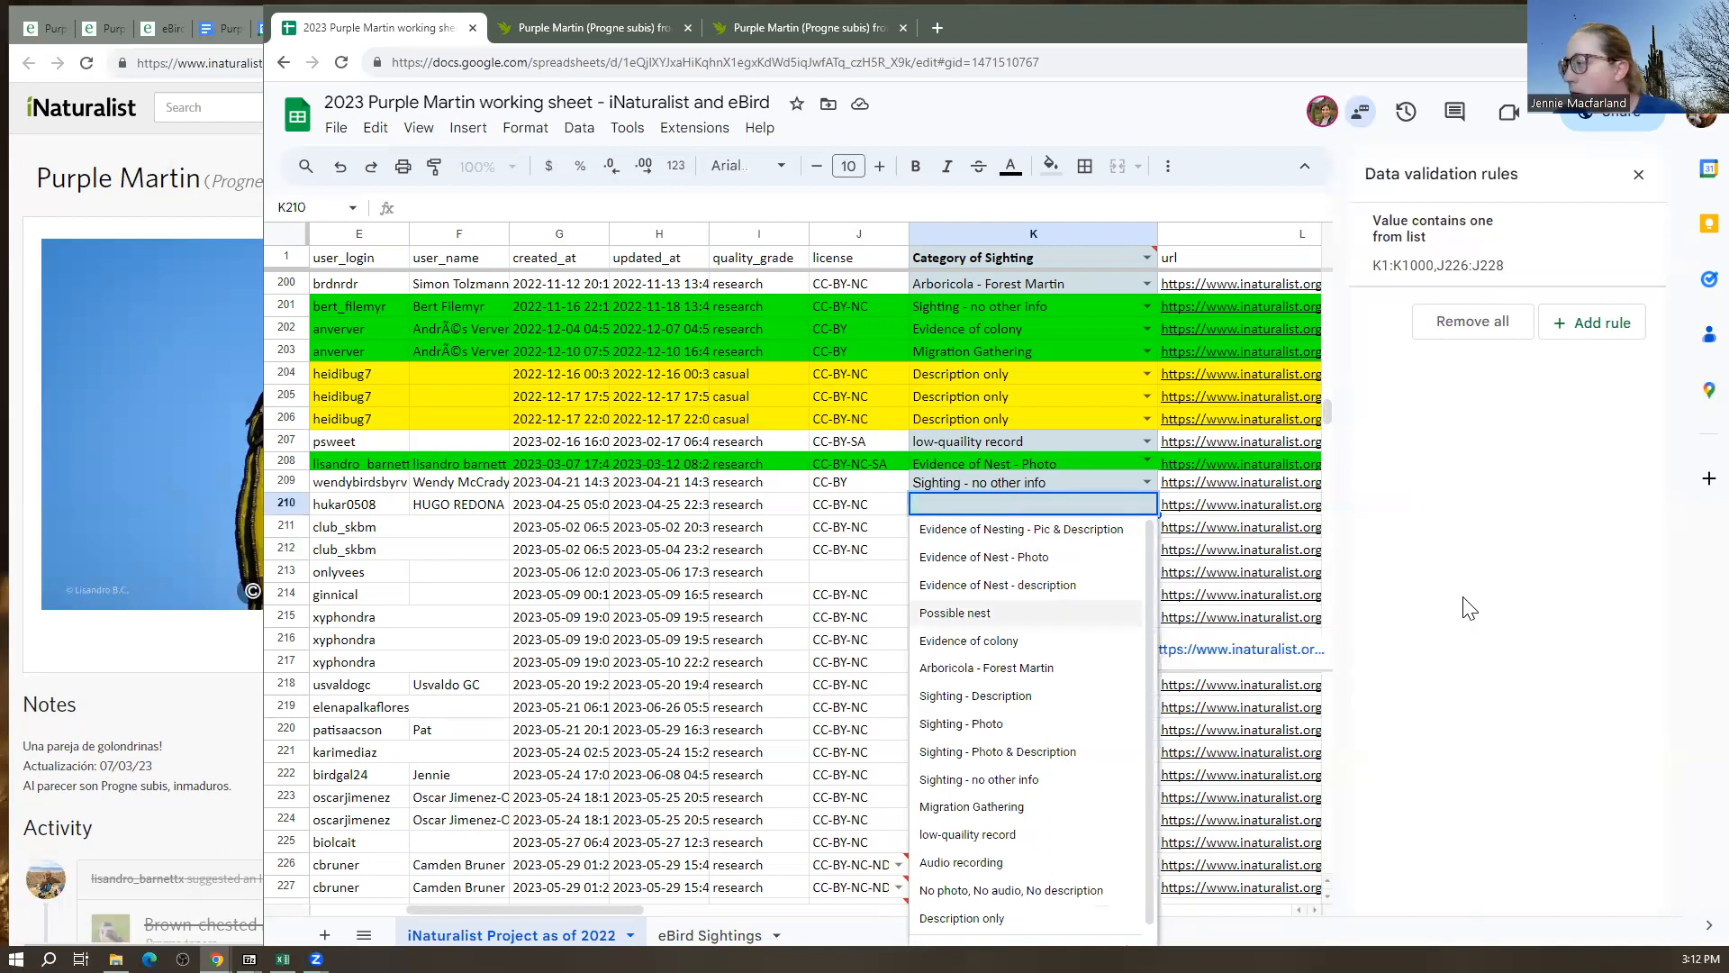
left_click(1638, 174)
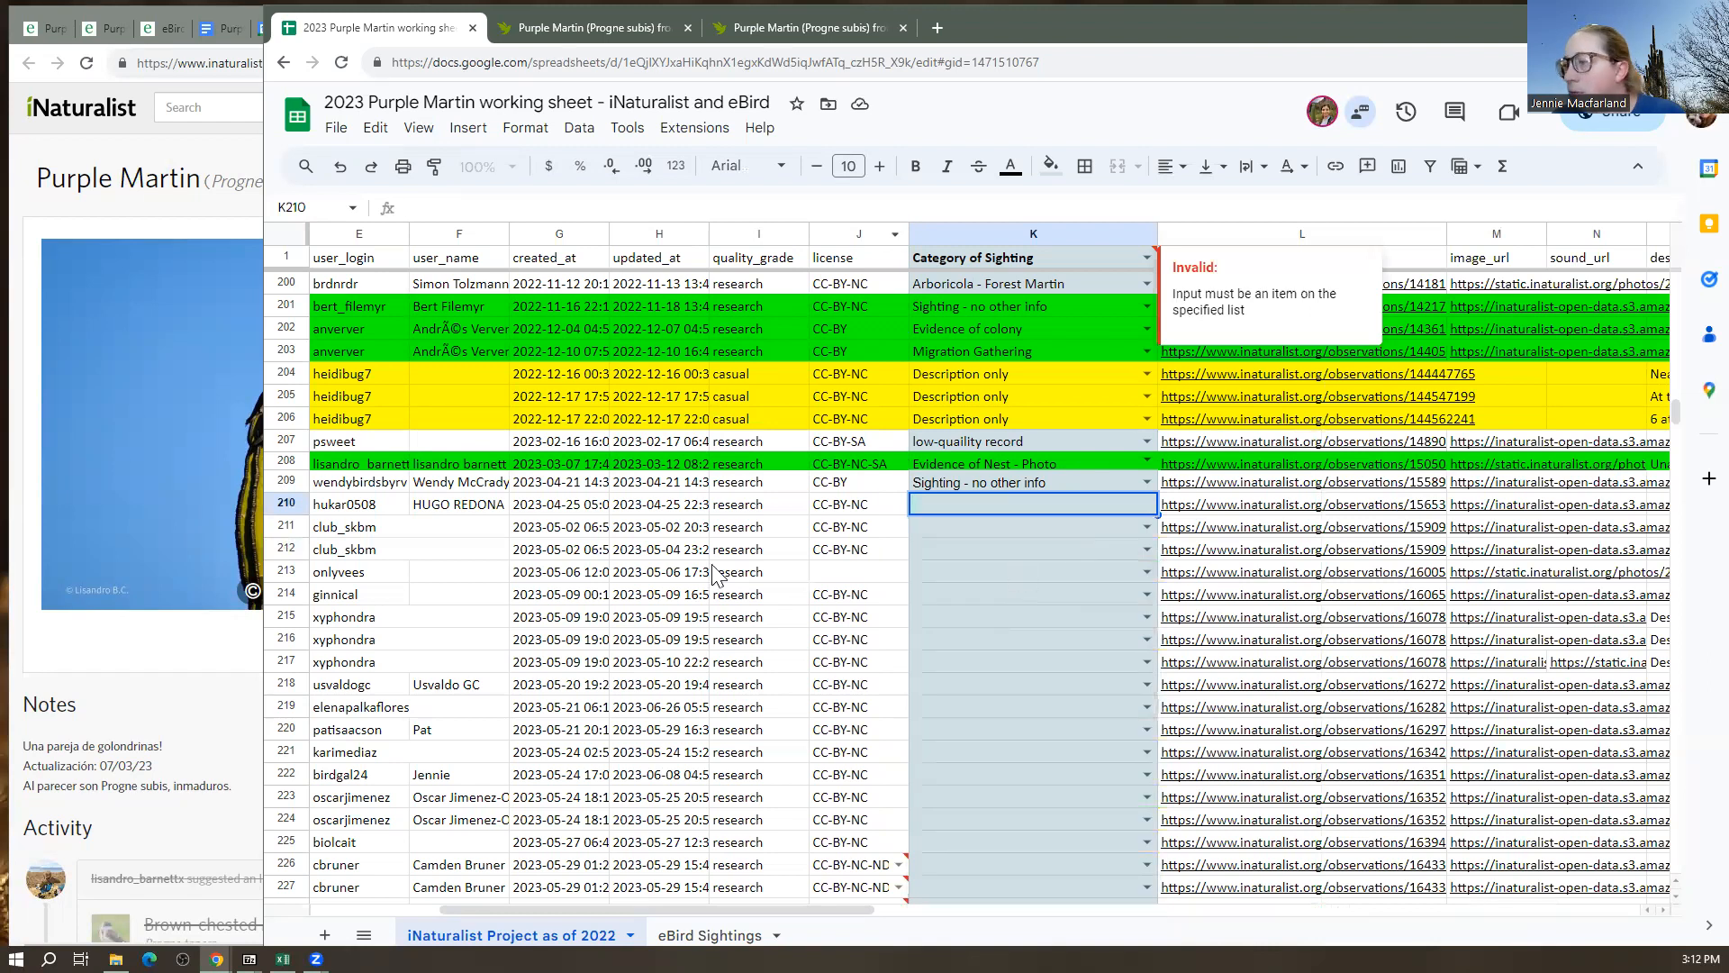
Check the already open observation once more, then open the iNaturalist observation linked in row 210
left_click(610, 28)
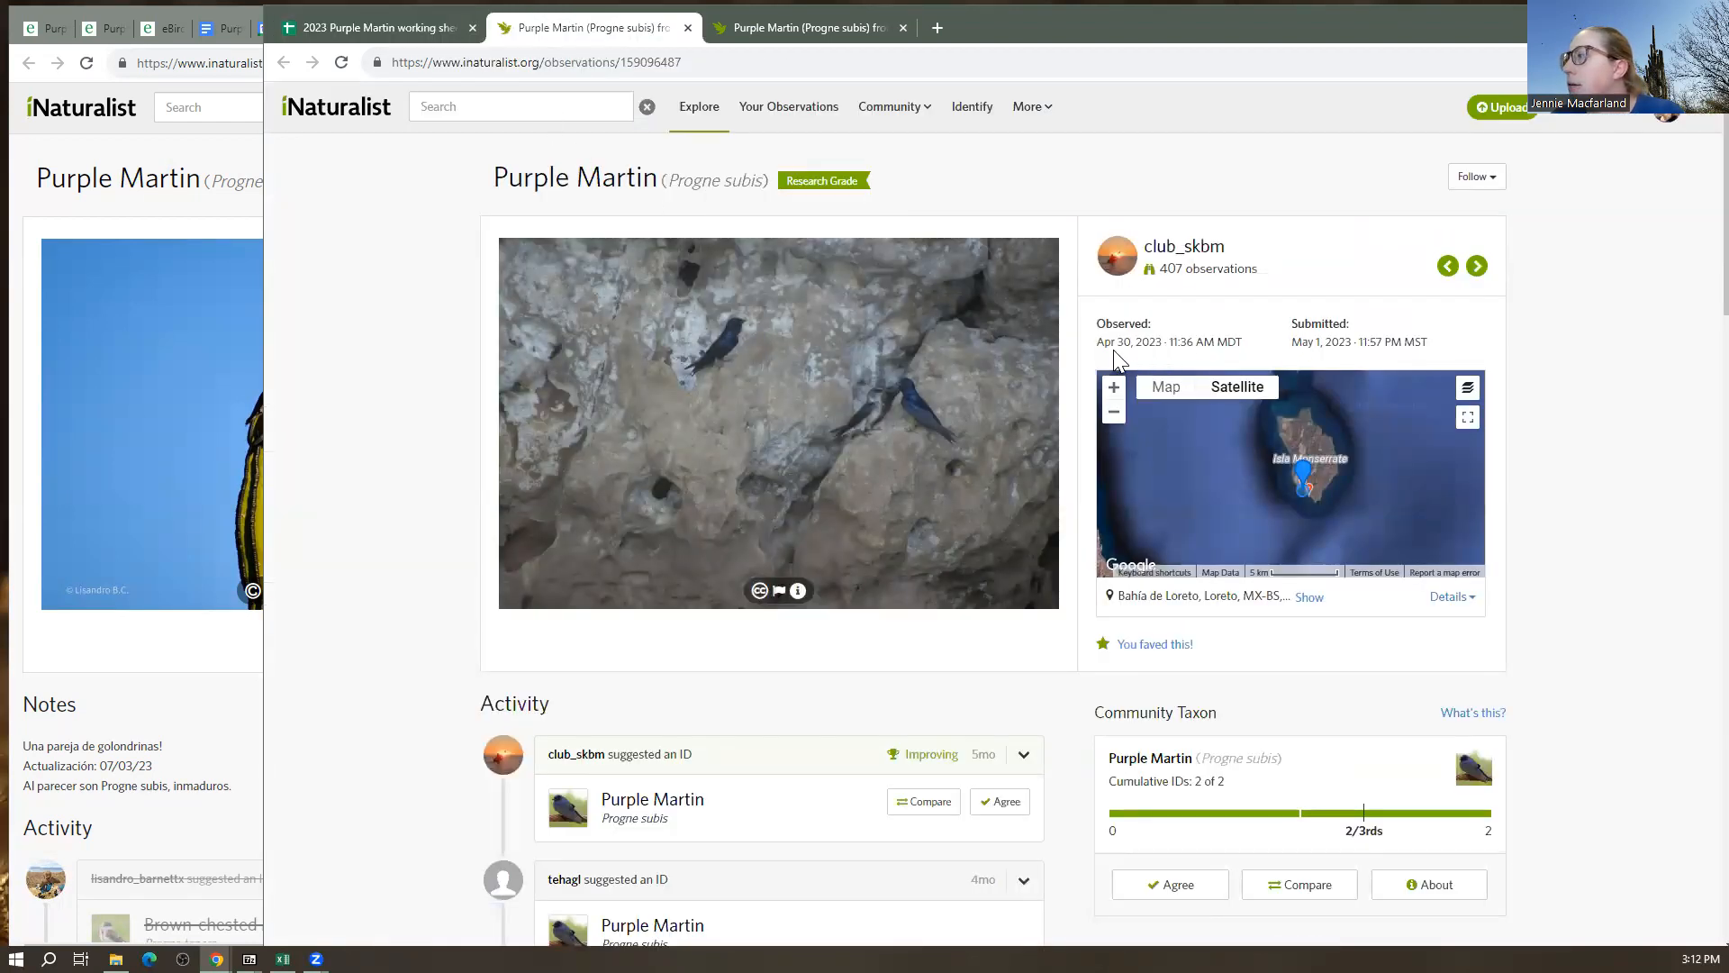
left_click(341, 28)
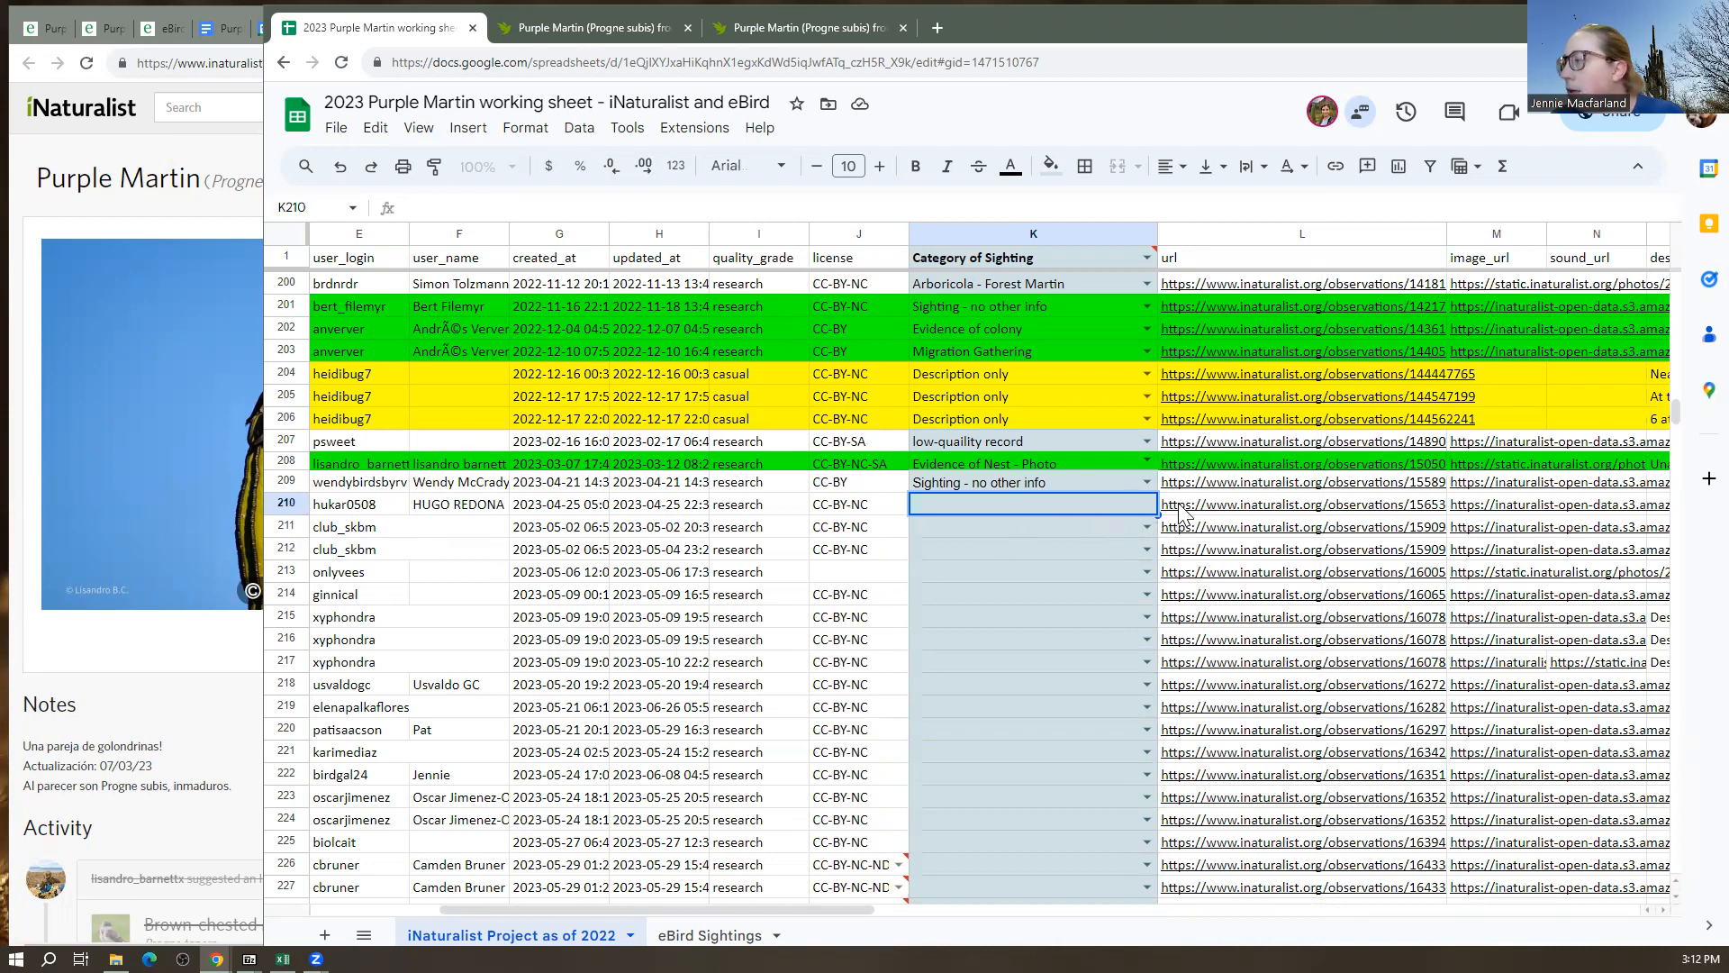
left_click(1207, 513)
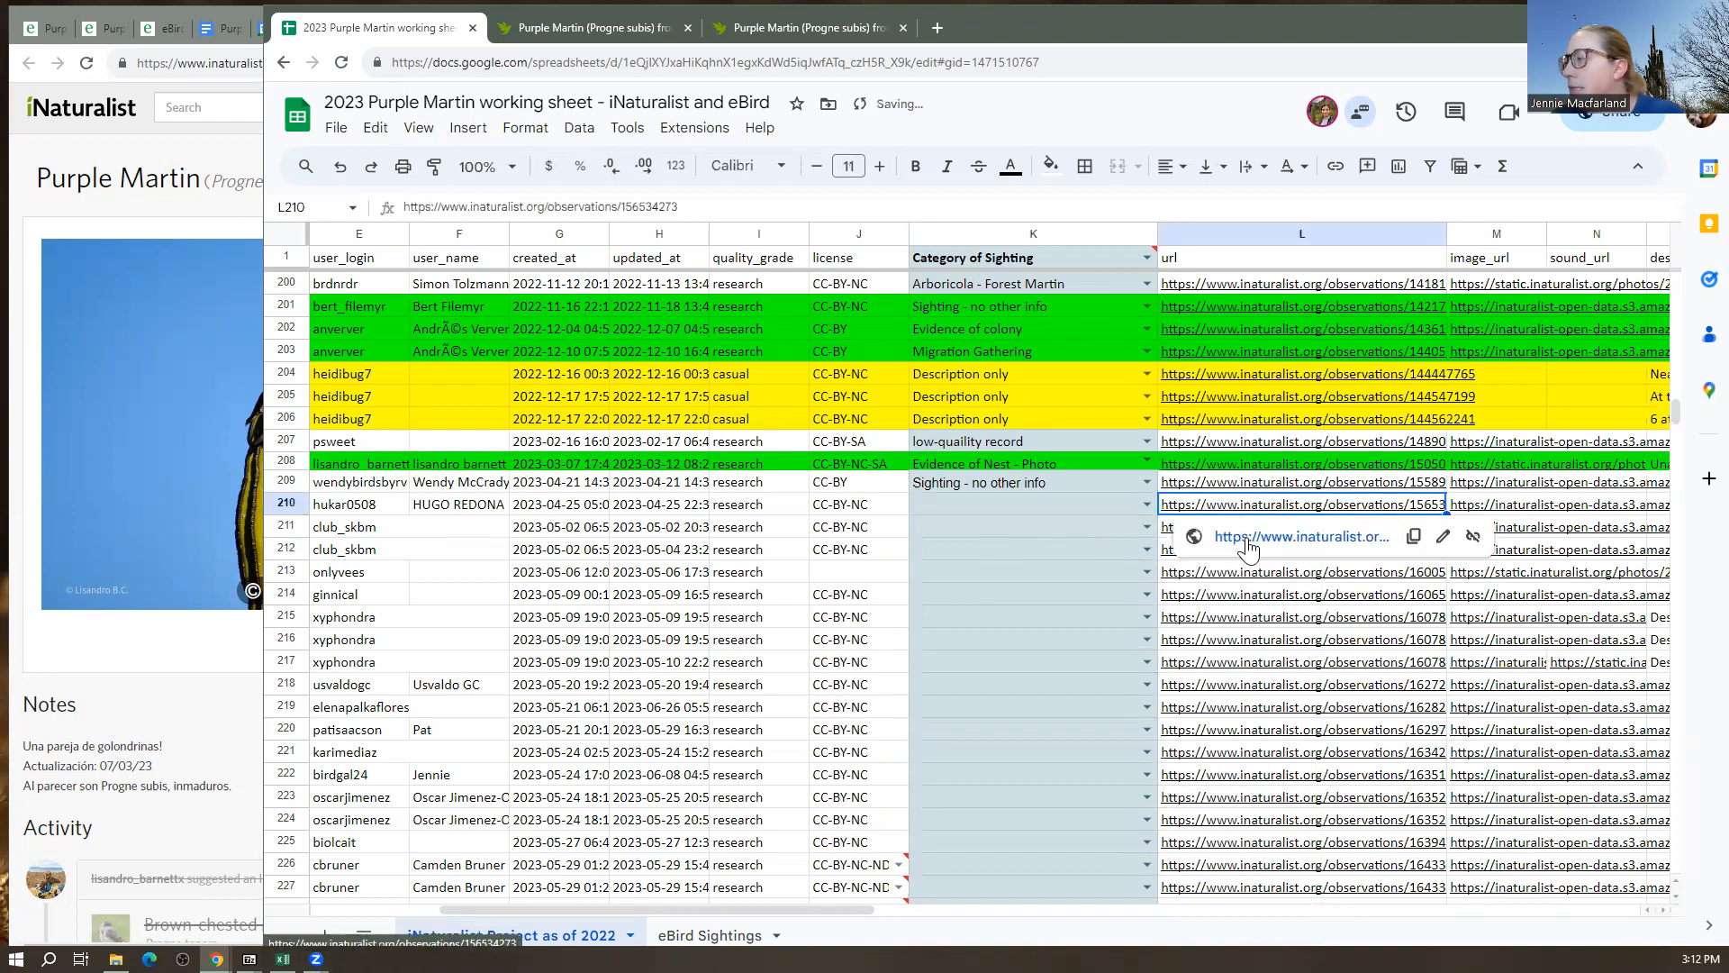
left_click(1243, 536)
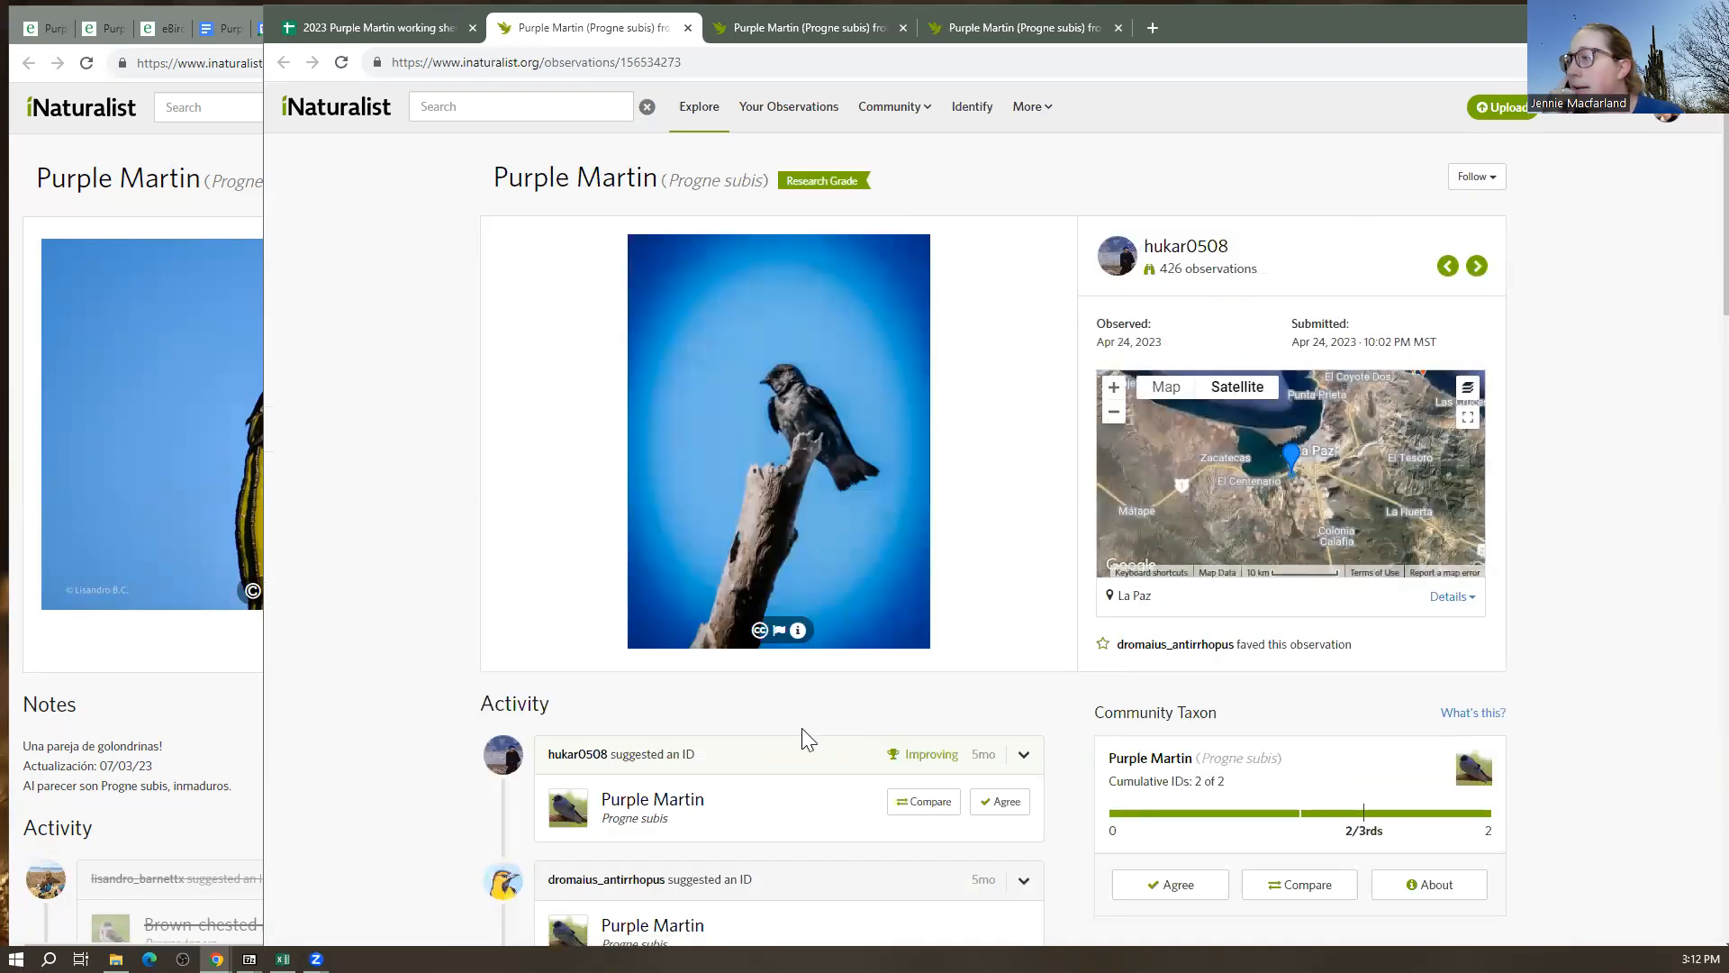
Examine where the observation was made around La Paz on a wider view of Baja California Sur and the mainland coast
left_click_drag(1308, 506, 1347, 536)
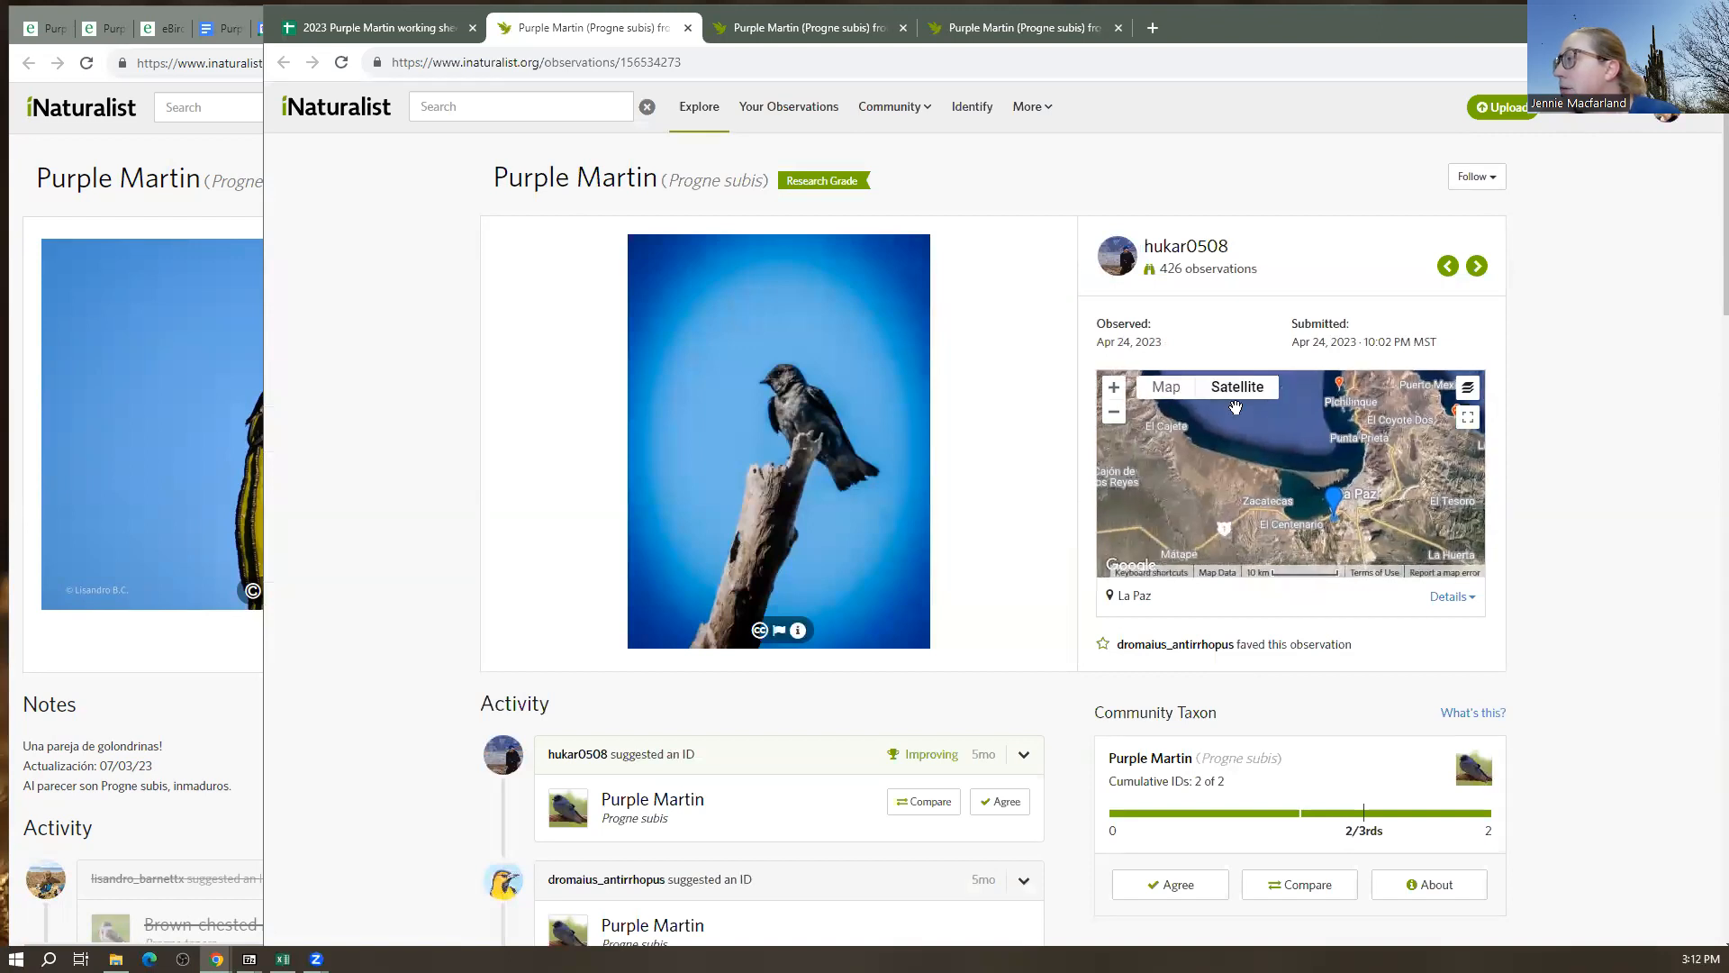
left_click(1114, 411)
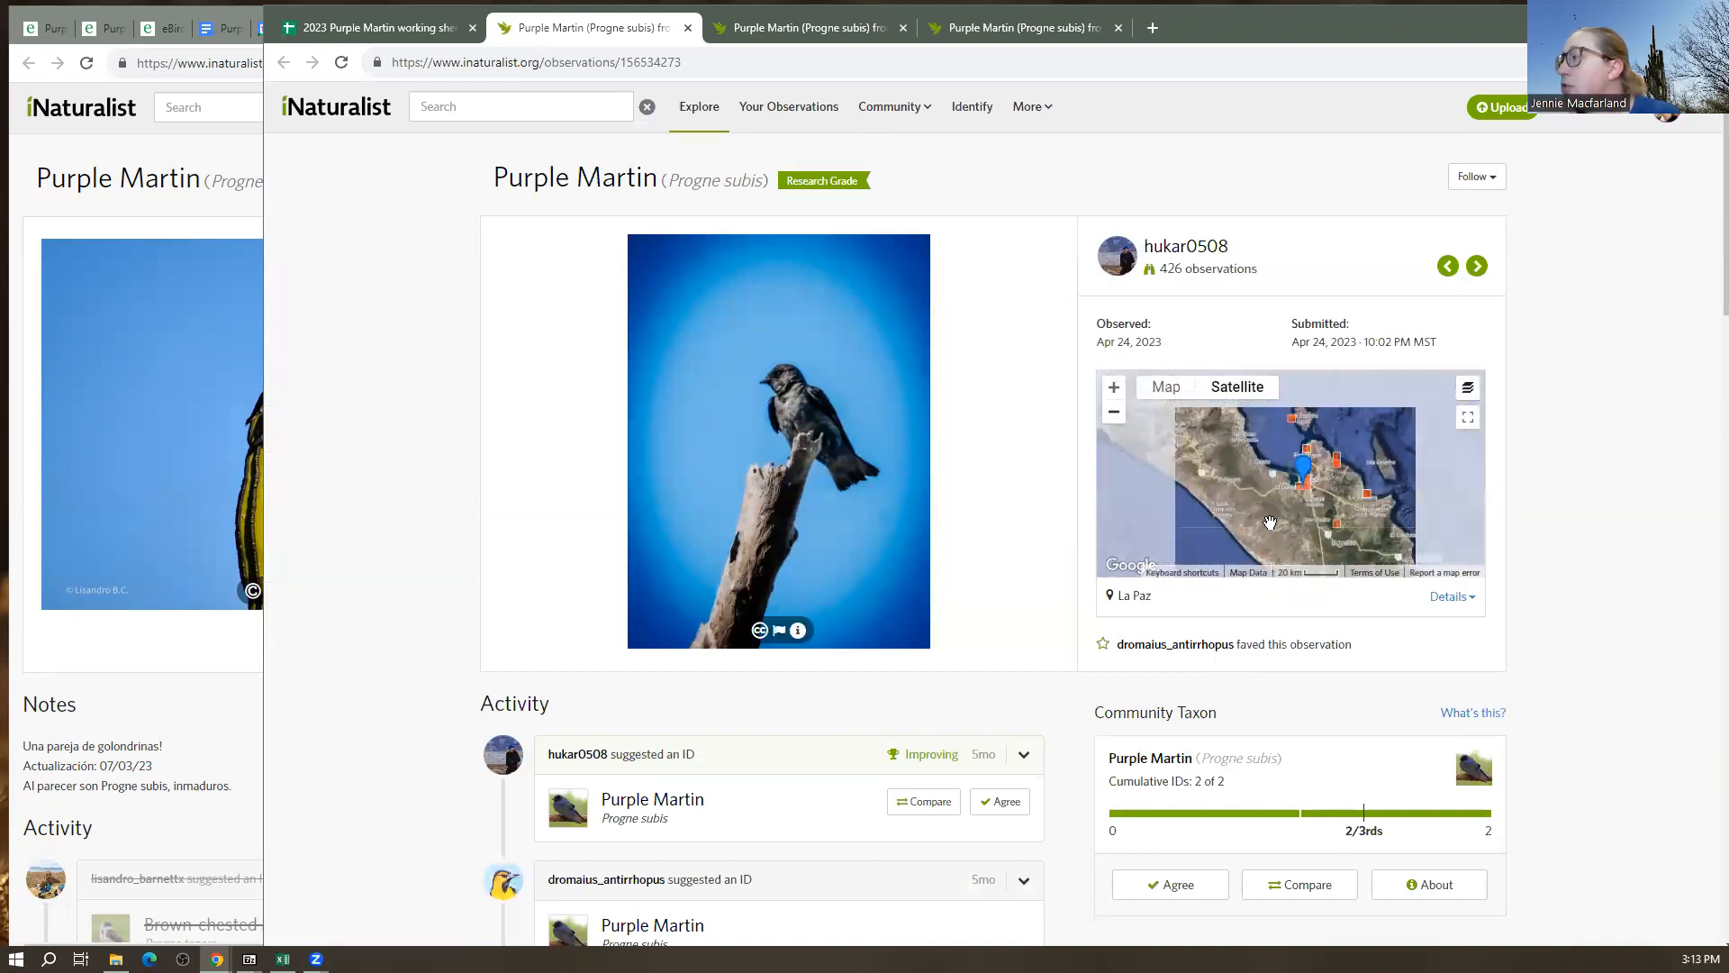
left_click_drag(1262, 494, 1343, 587)
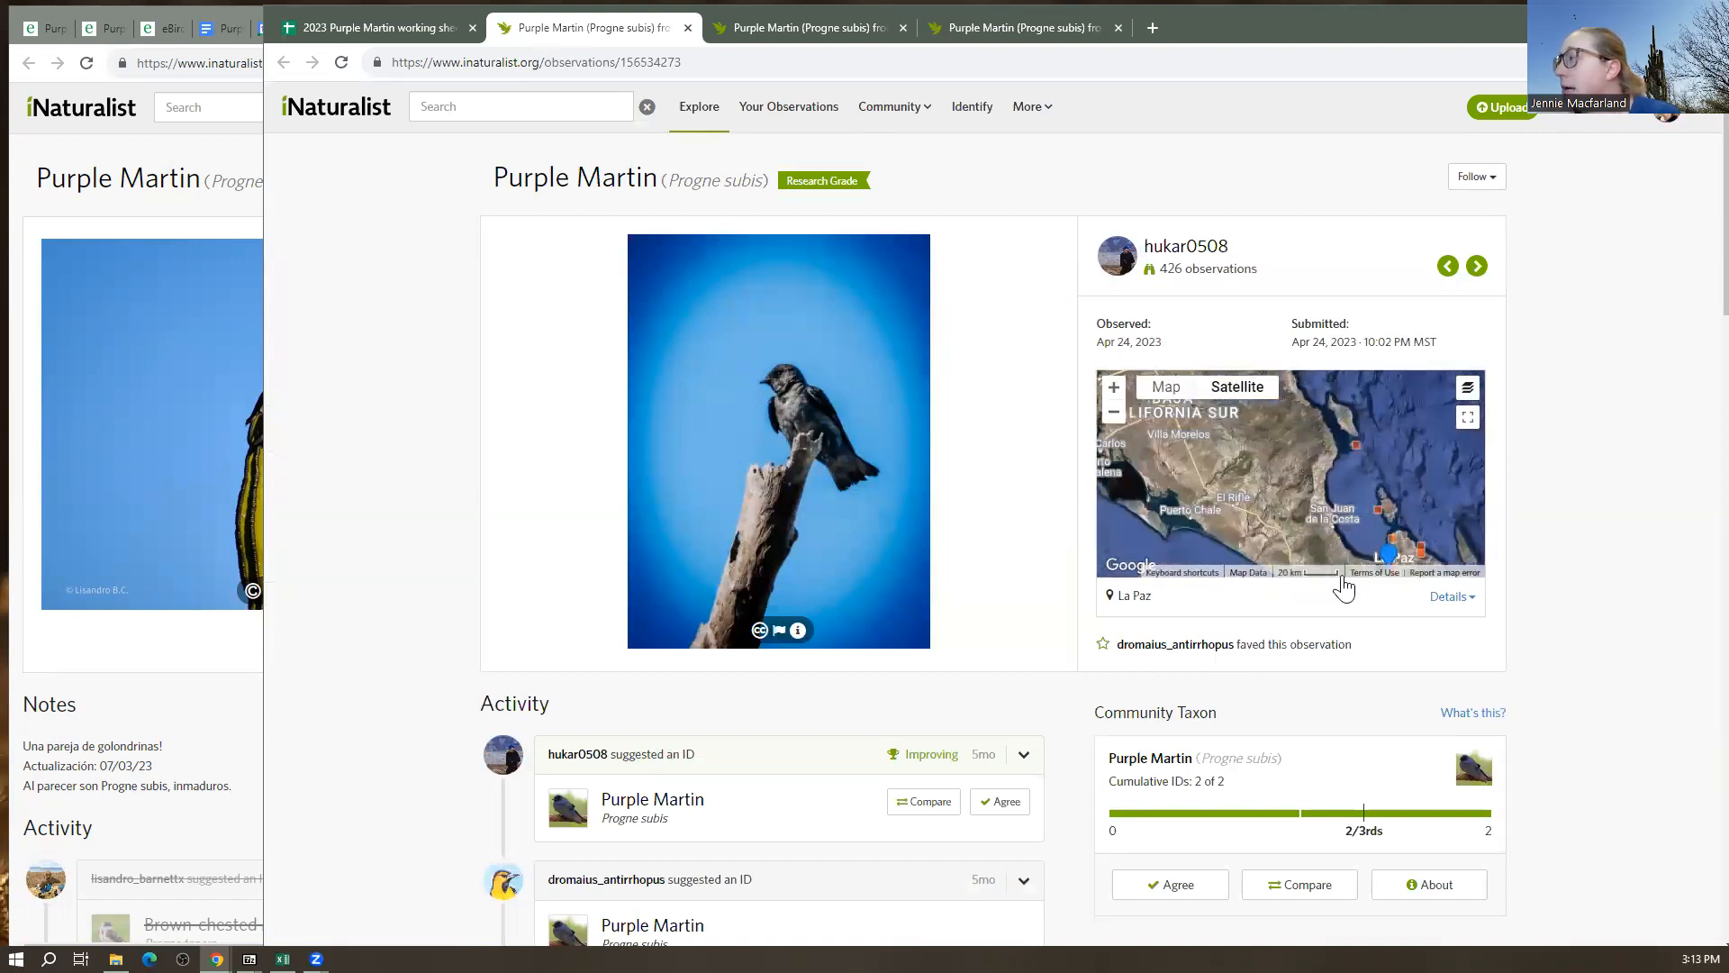
left_click(1114, 412)
left_click(1114, 411)
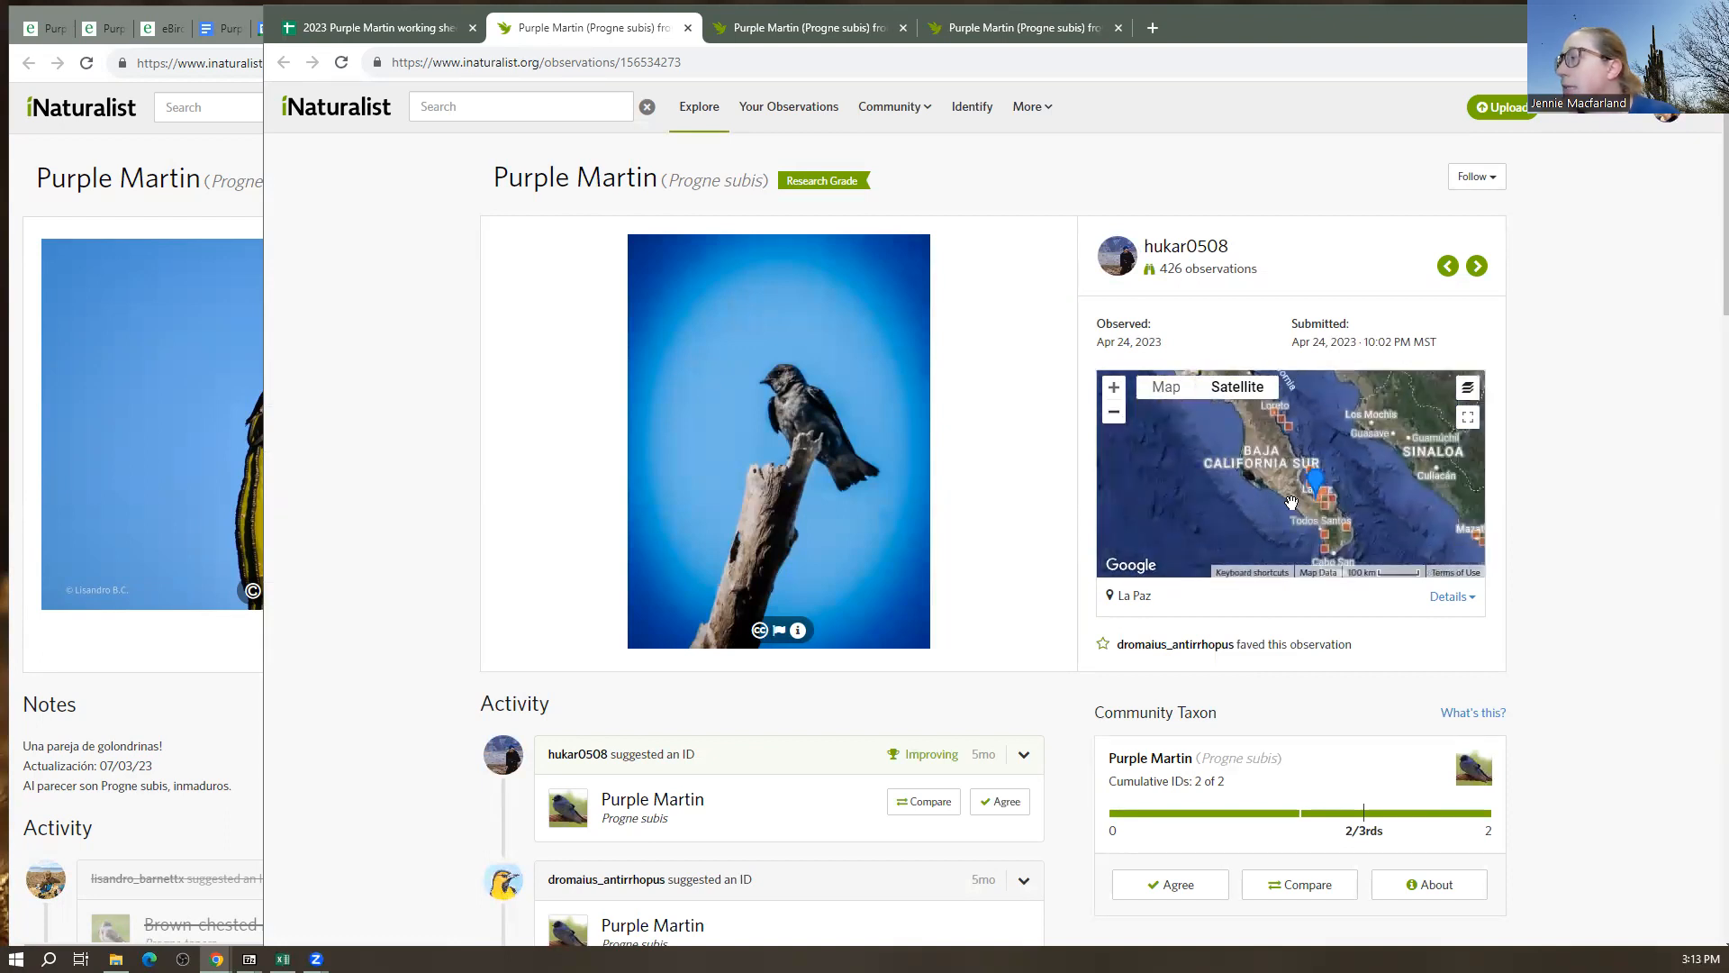
mouse_move(1291, 506)
left_mouse_down()
mouse_move(1246, 508)
mouse_move(1209, 460)
left_mouse_up()
Review the observation's identifications, annotations and projects, then return to its photo
scroll(955, 616, "down", 2)
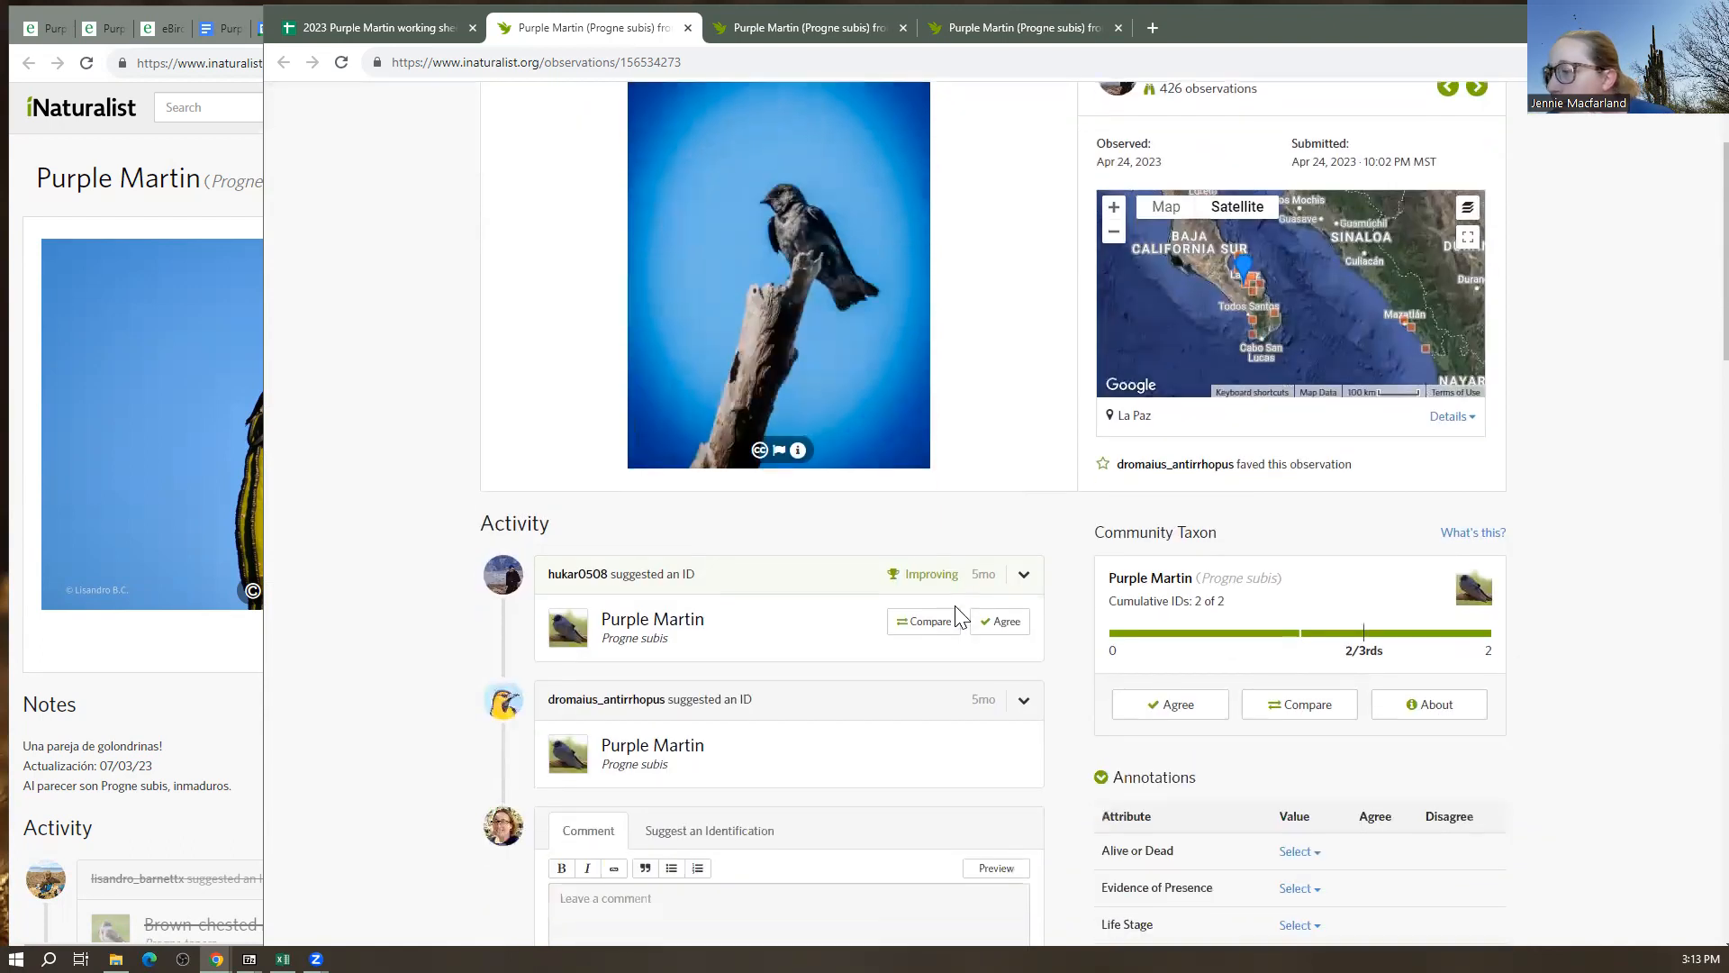
scroll(959, 616, "down", 1)
scroll(1132, 769, "down", 3)
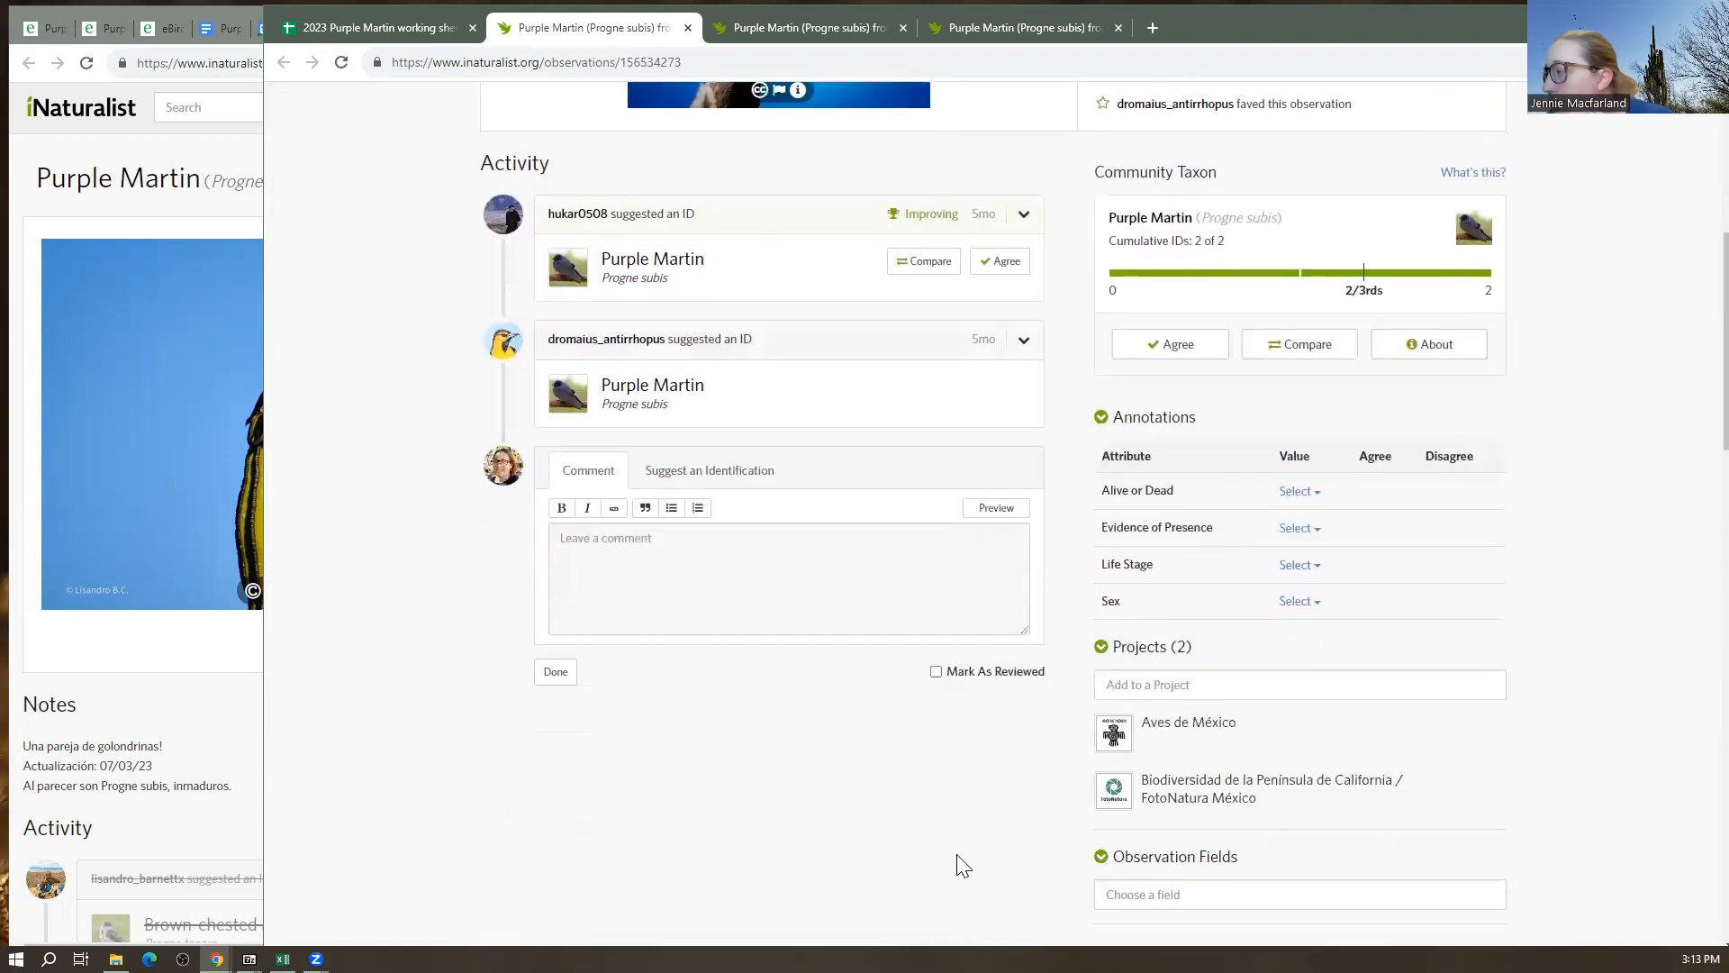
scroll(1110, 685, "up", 4)
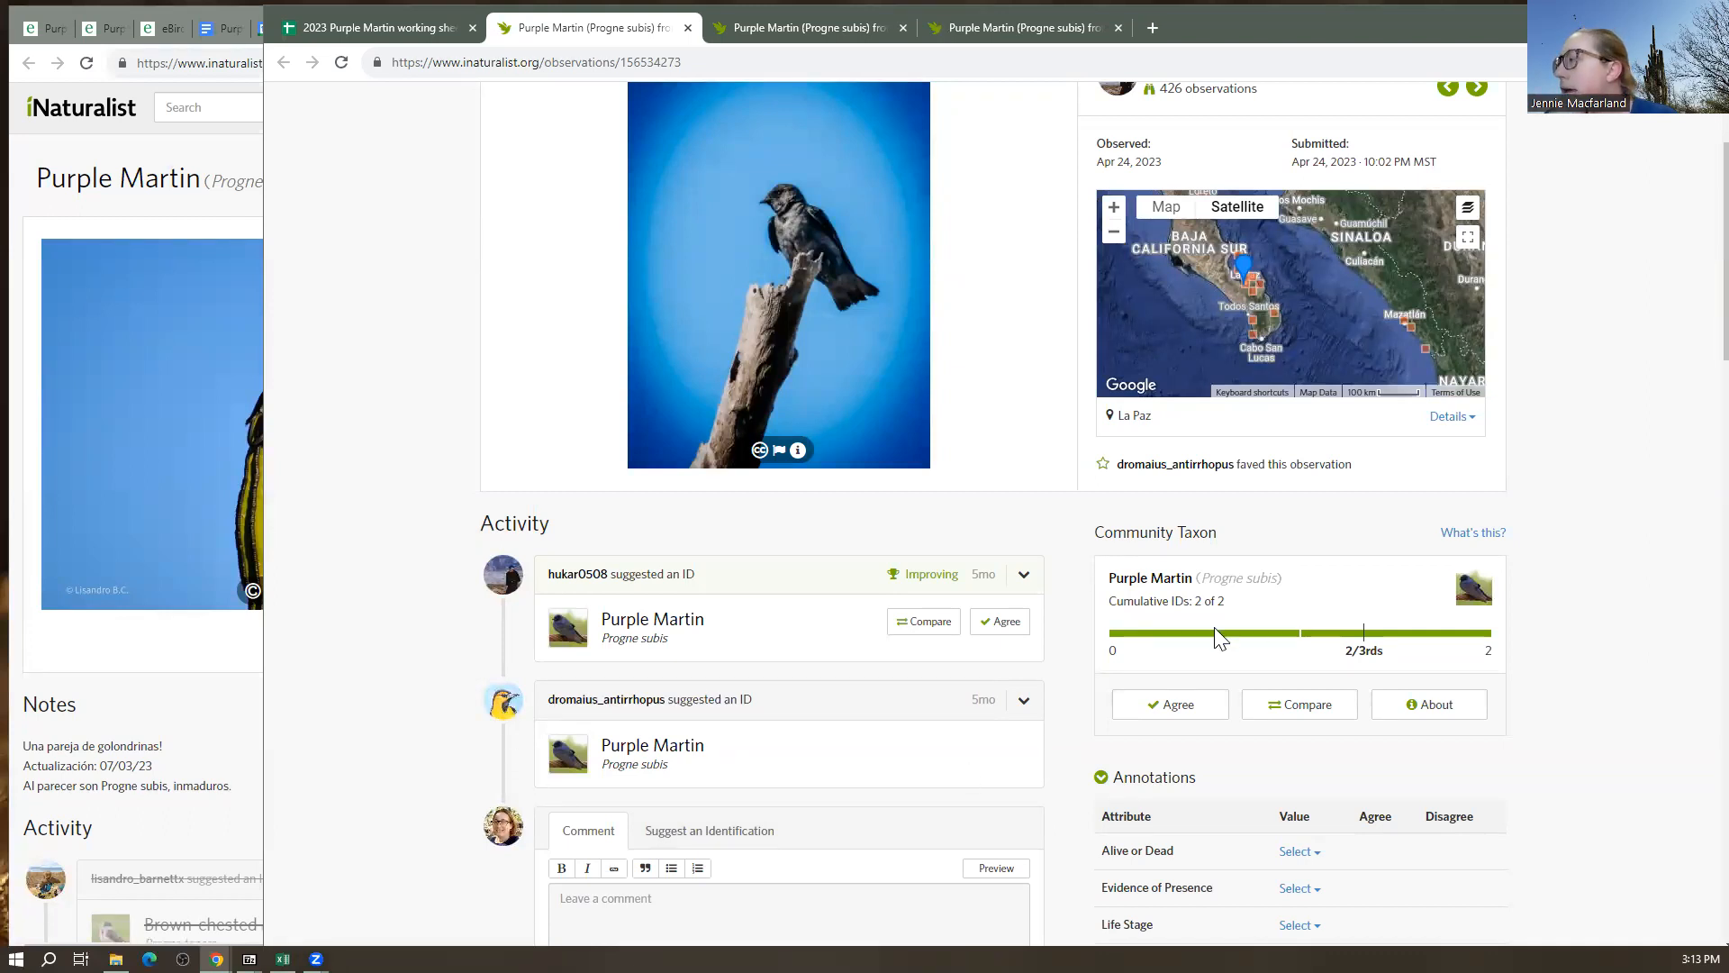
scroll(1214, 636, "up", 2)
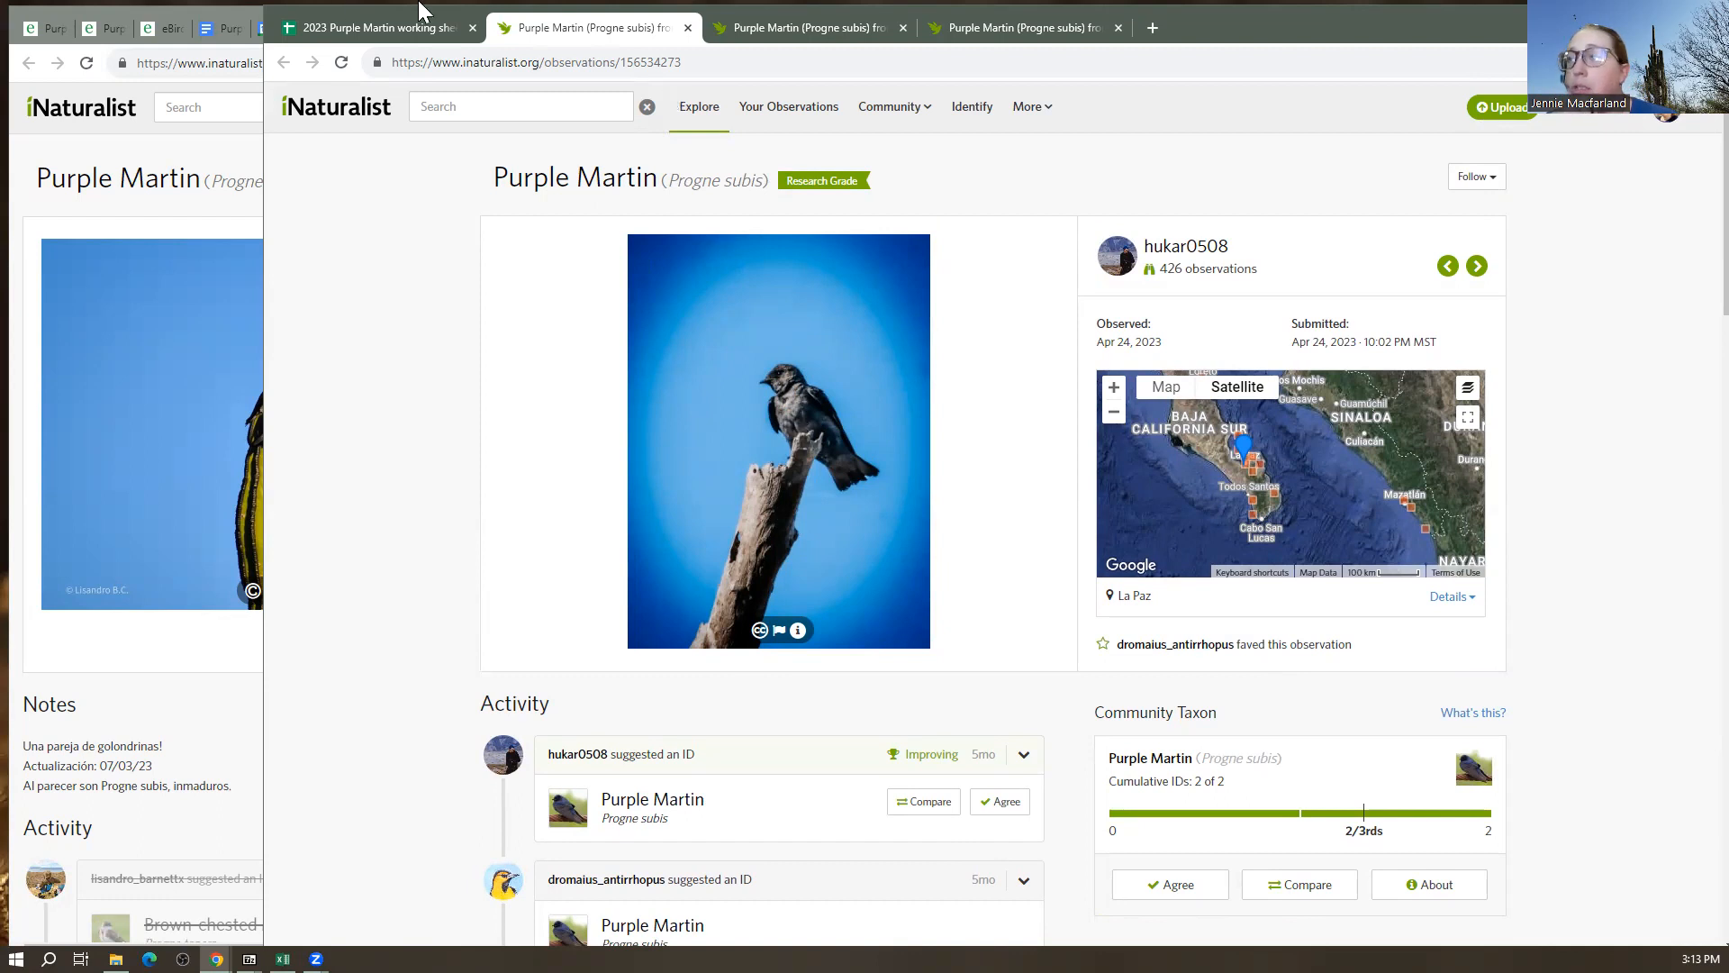
Set the Category of Sighting in row 210 of the working sheet to "Sighting - Photo" and go to row 211's category cell
left_click(389, 27)
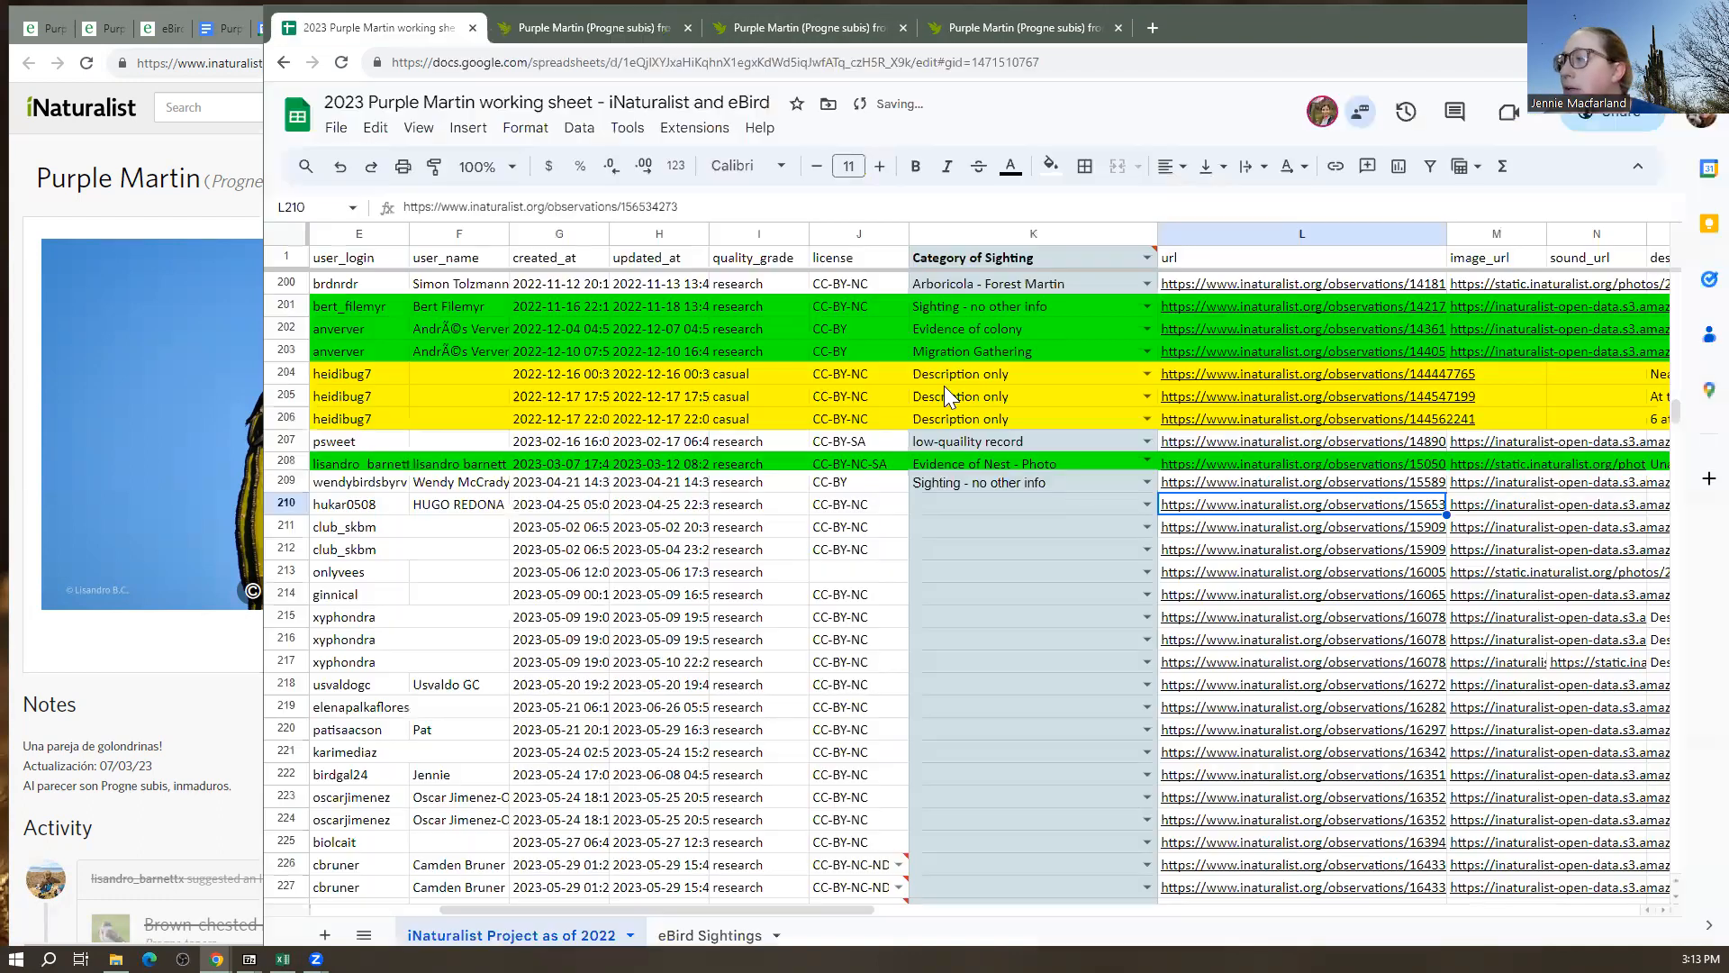
left_click(1150, 503)
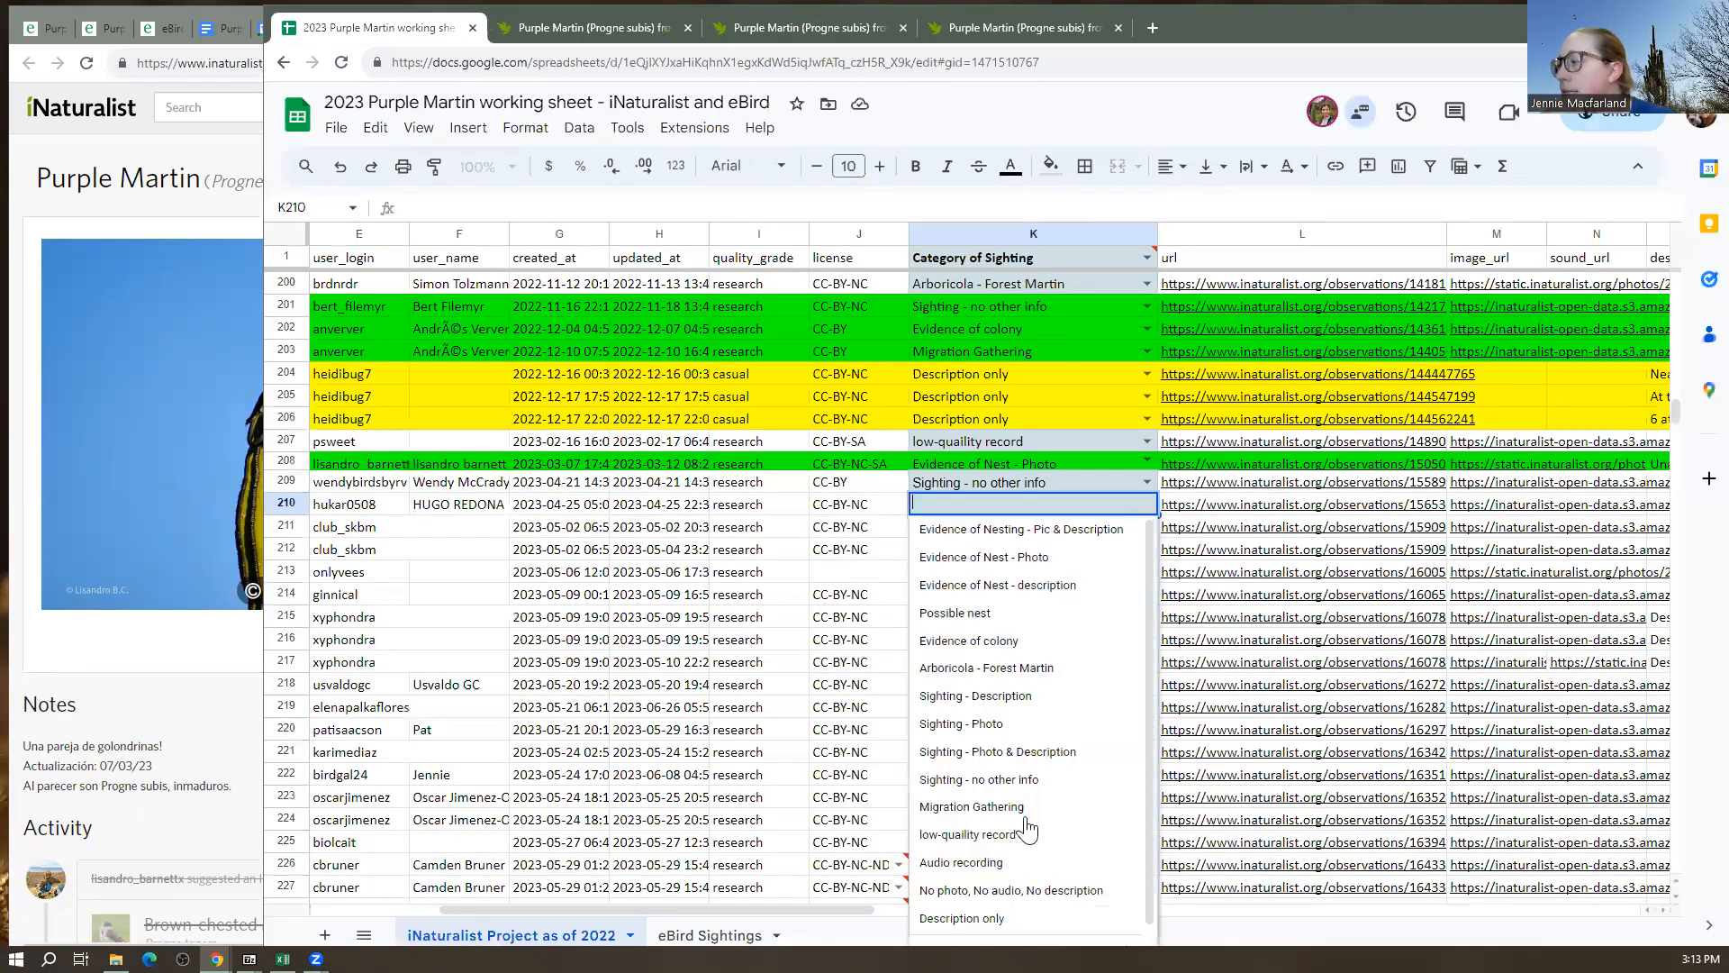
left_click(1027, 725)
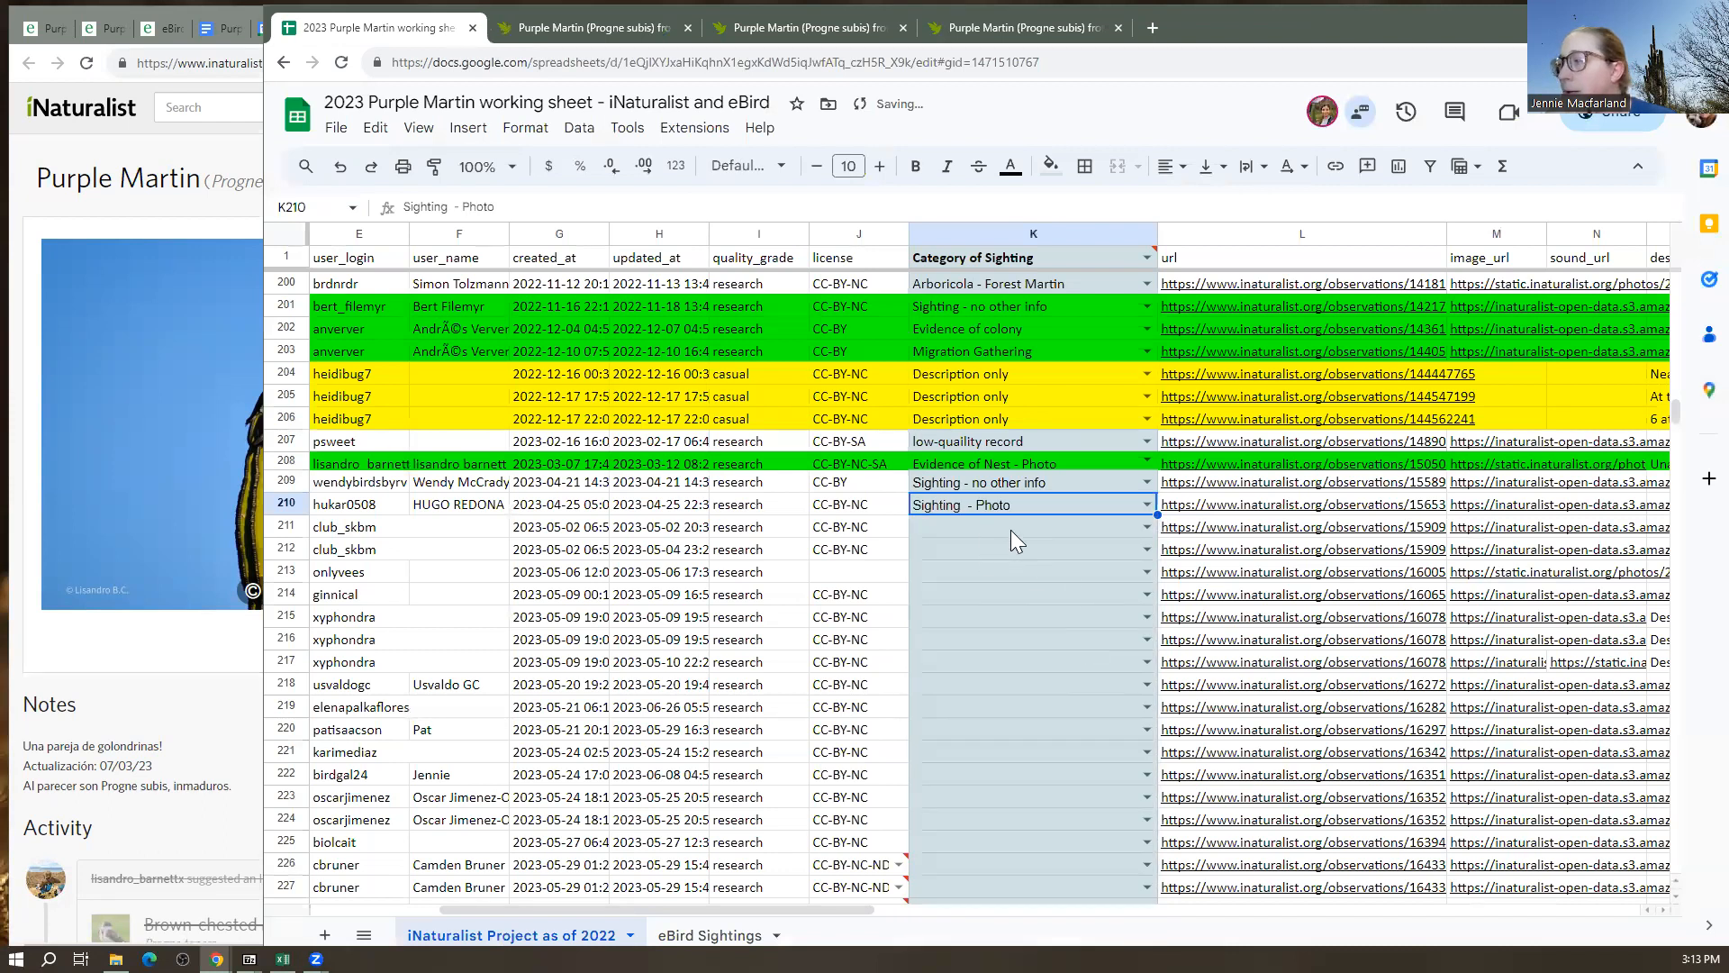
left_click(1010, 529)
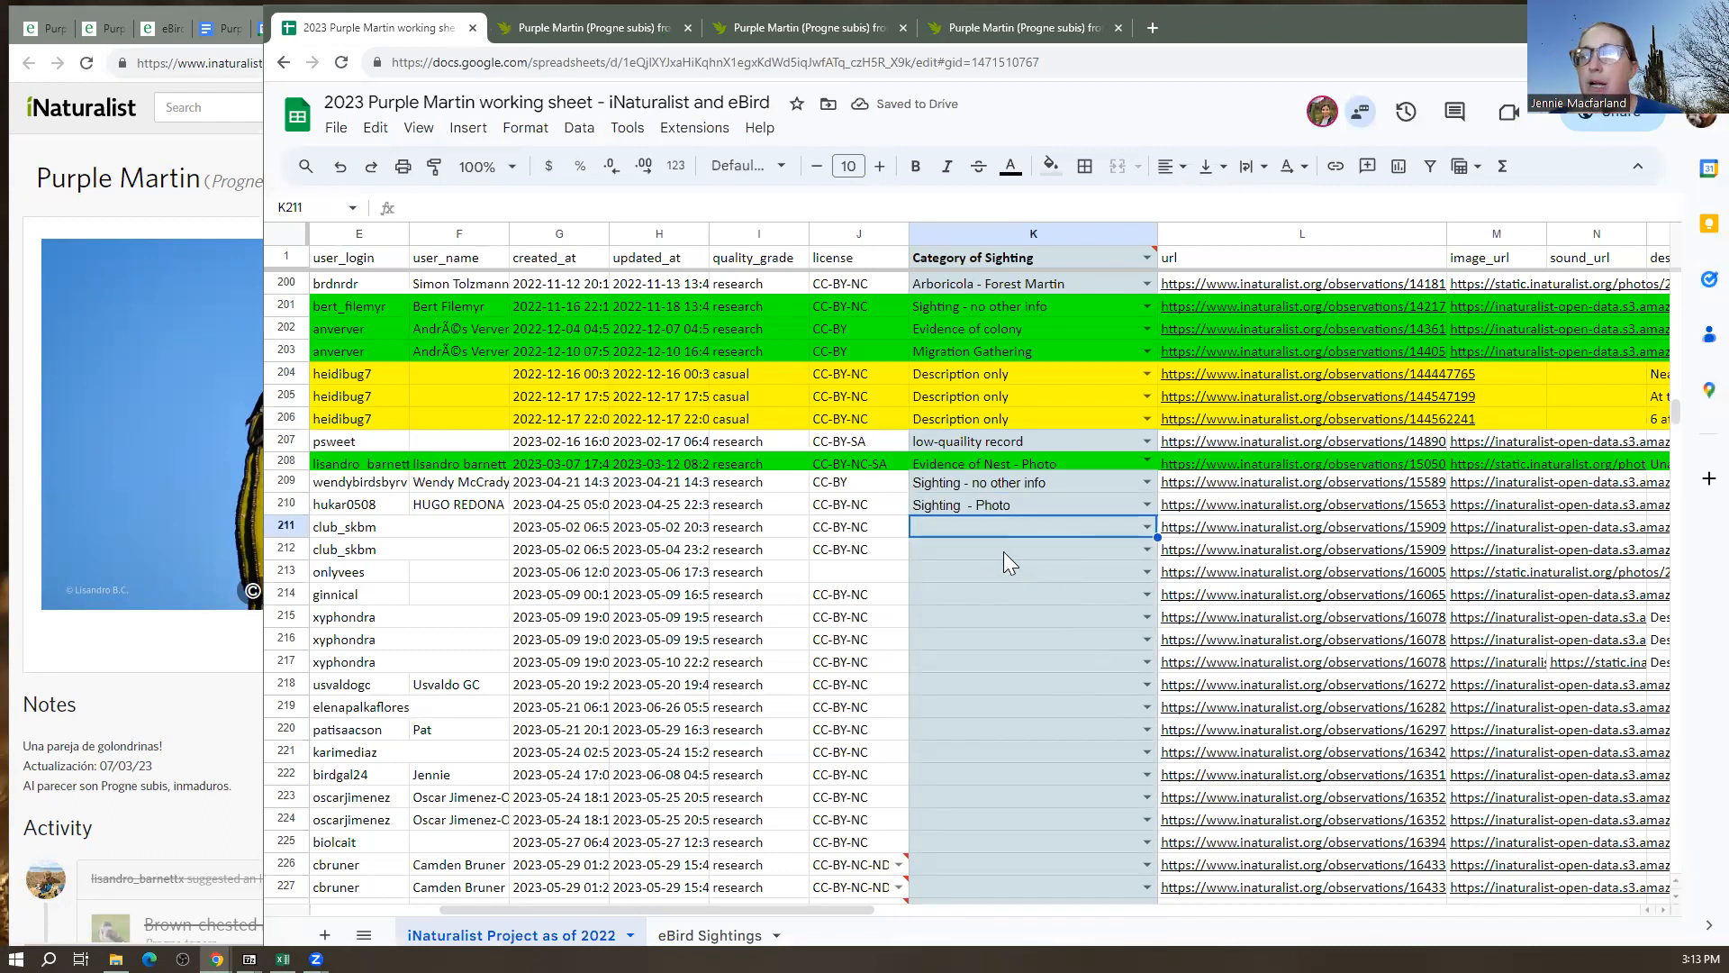